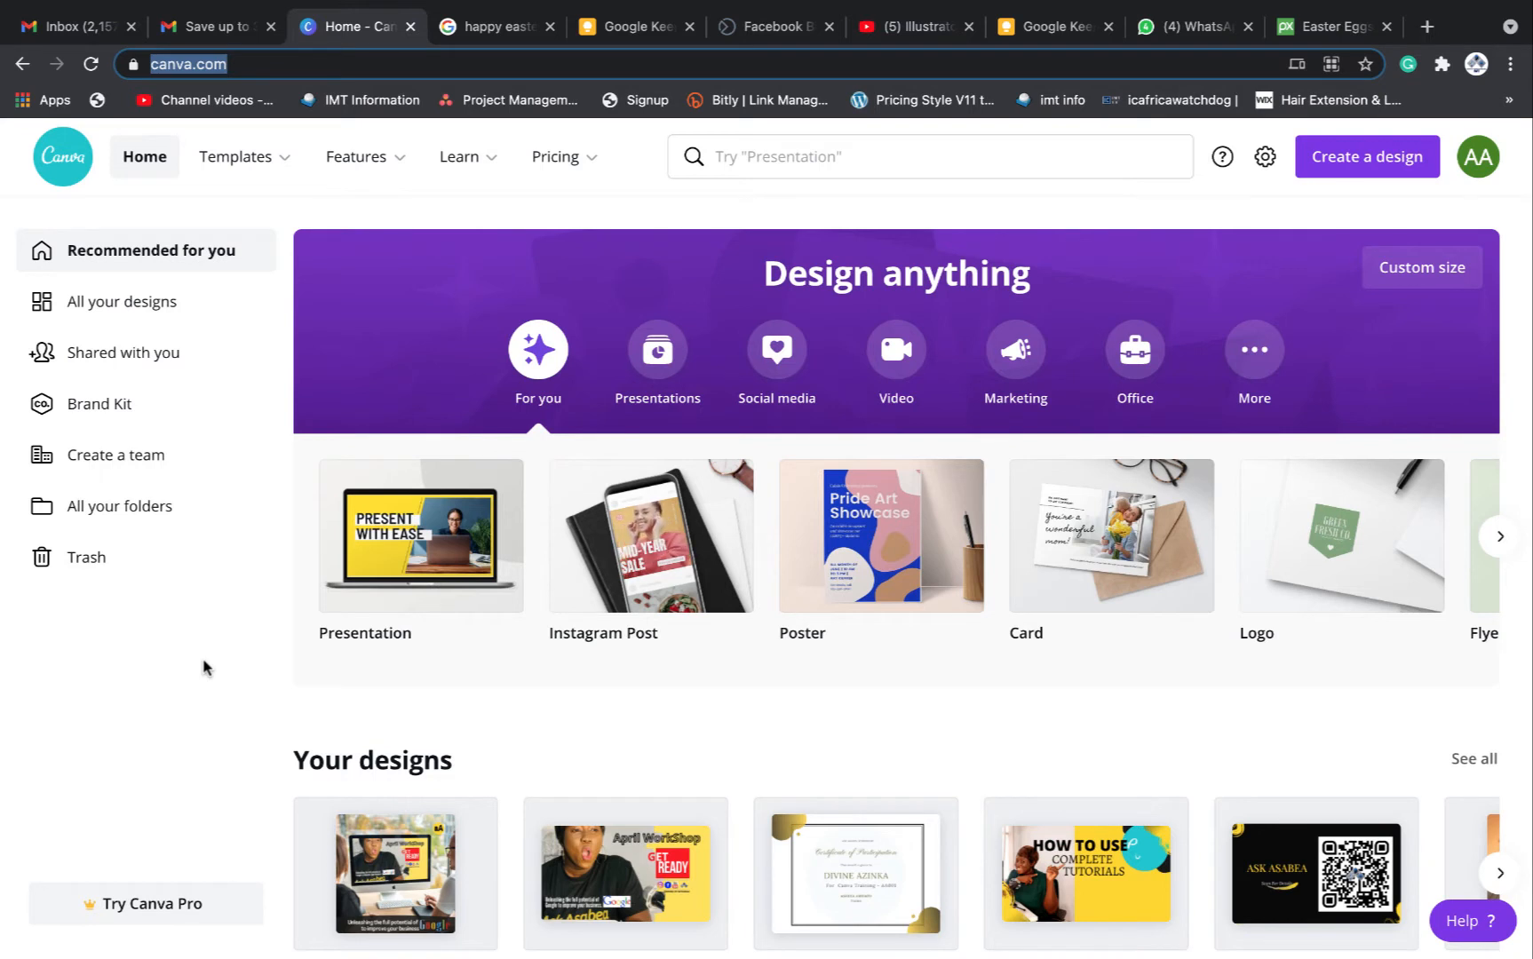
Open the Post Standard design from the Ask Asabea folder and go to its blank page 7
click(151, 508)
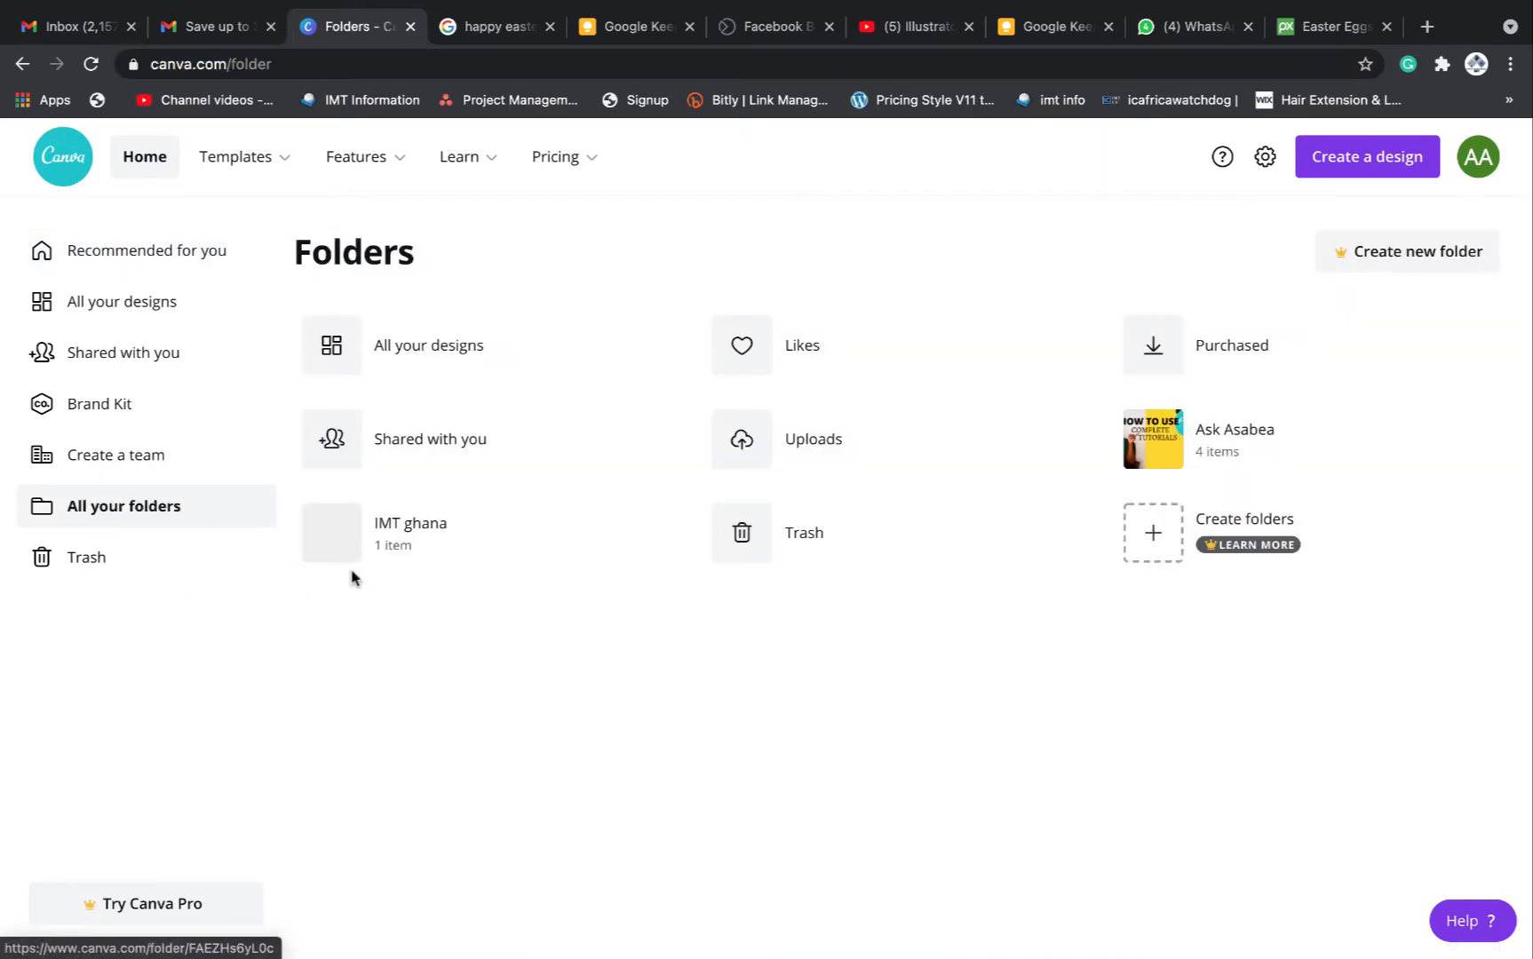
click(1256, 443)
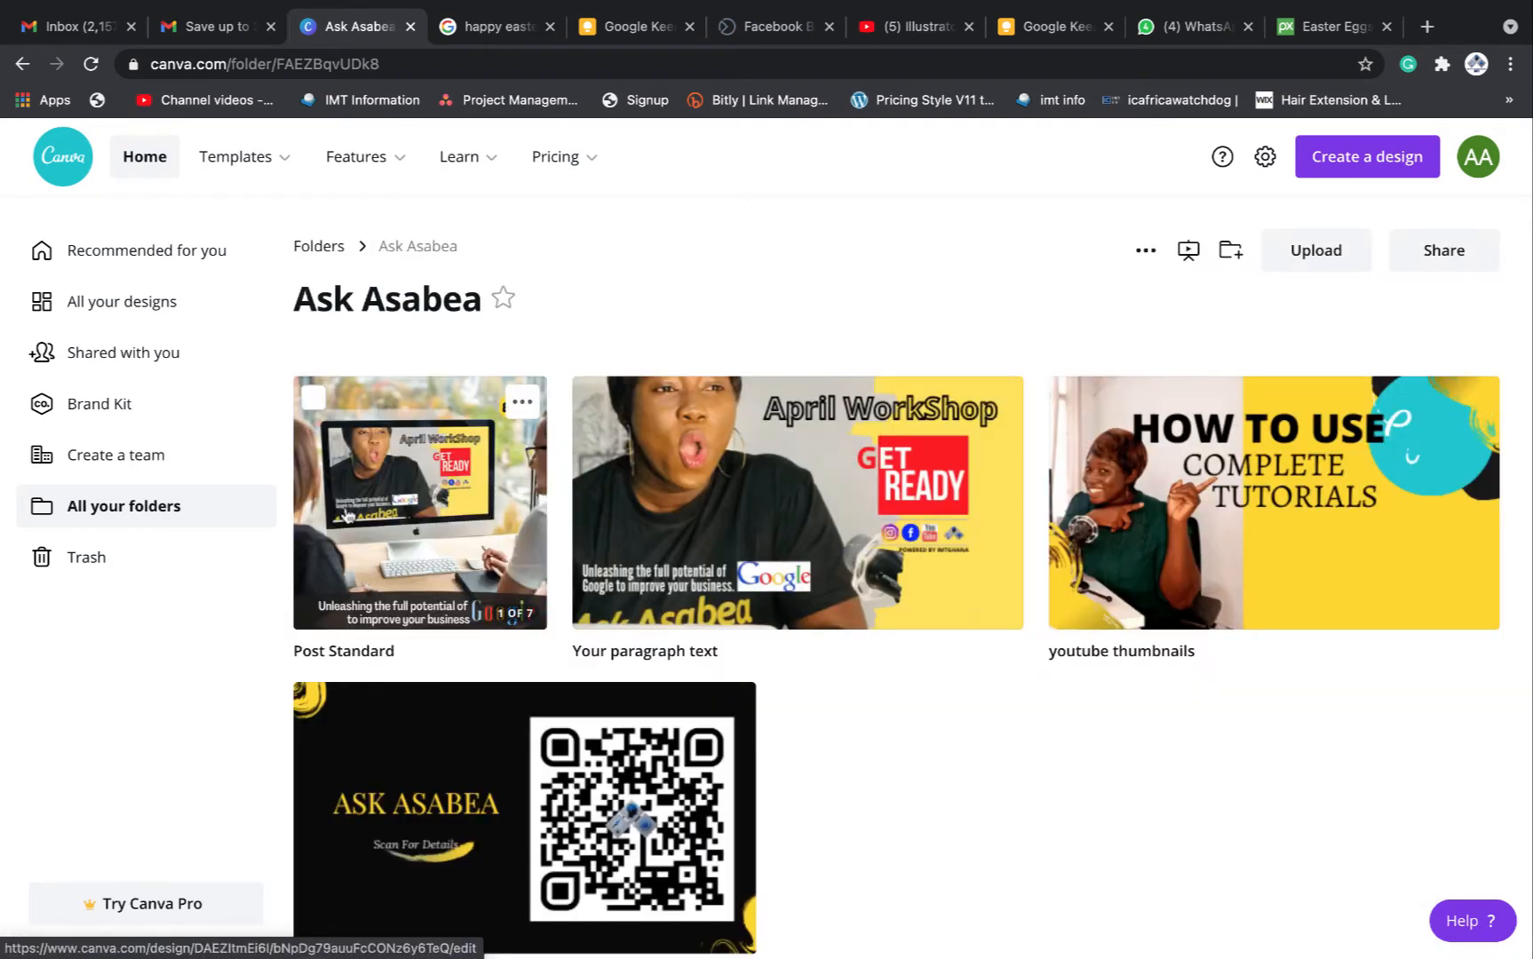
click(460, 516)
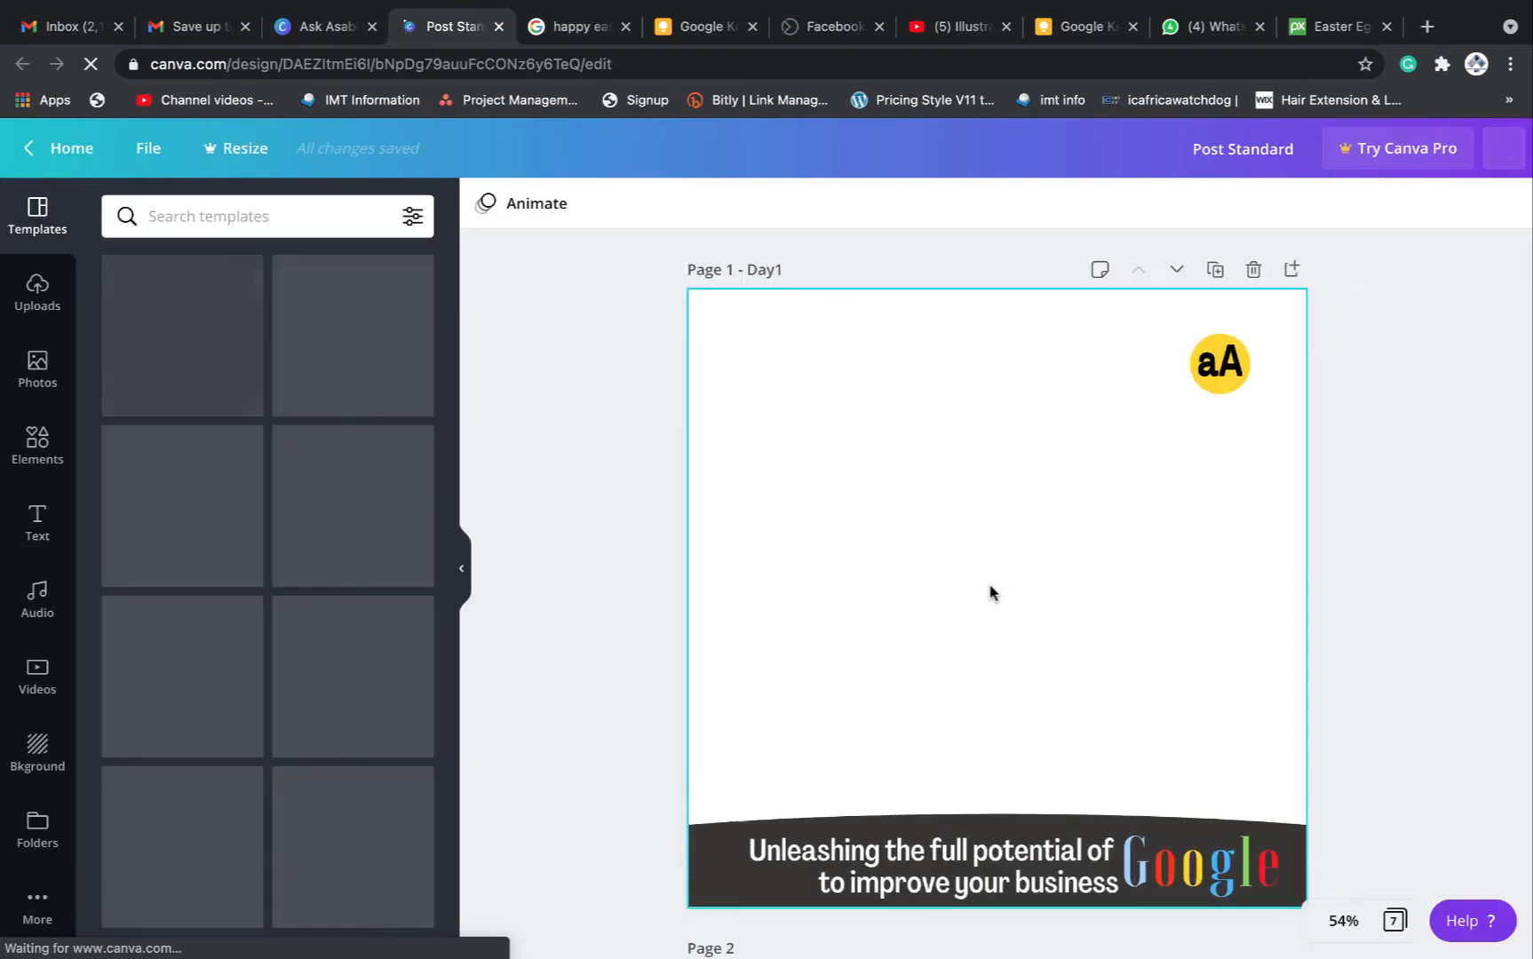
scroll(993, 593, down, 20)
scroll(993, 593, down, 10)
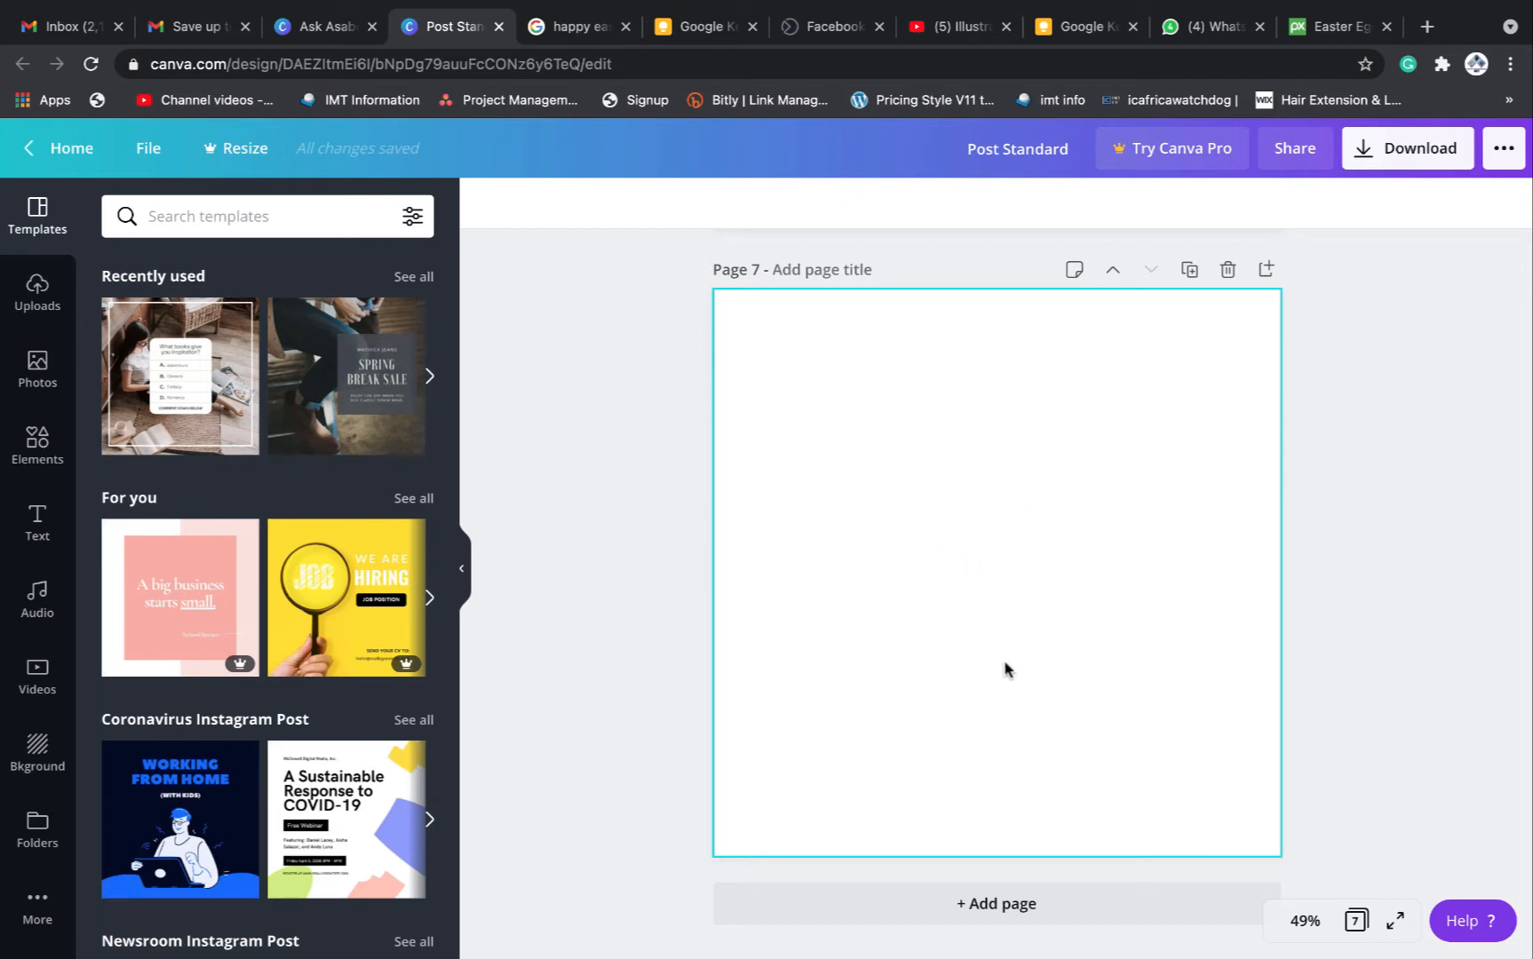
scroll(244, 664, down, 8)
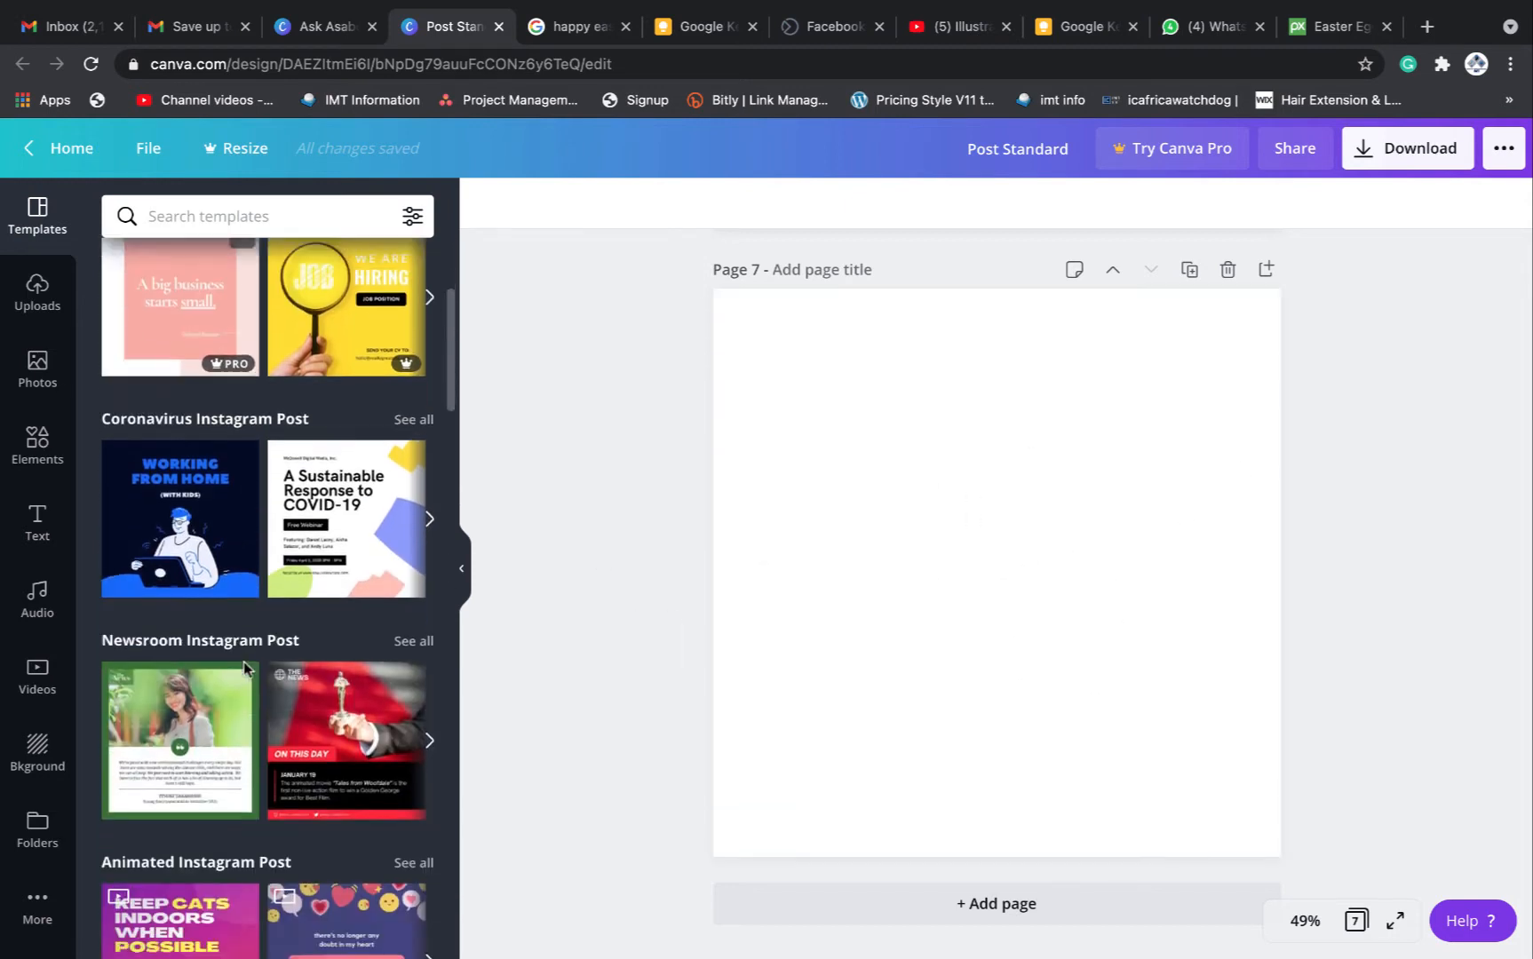
scroll(246, 668, up, 8)
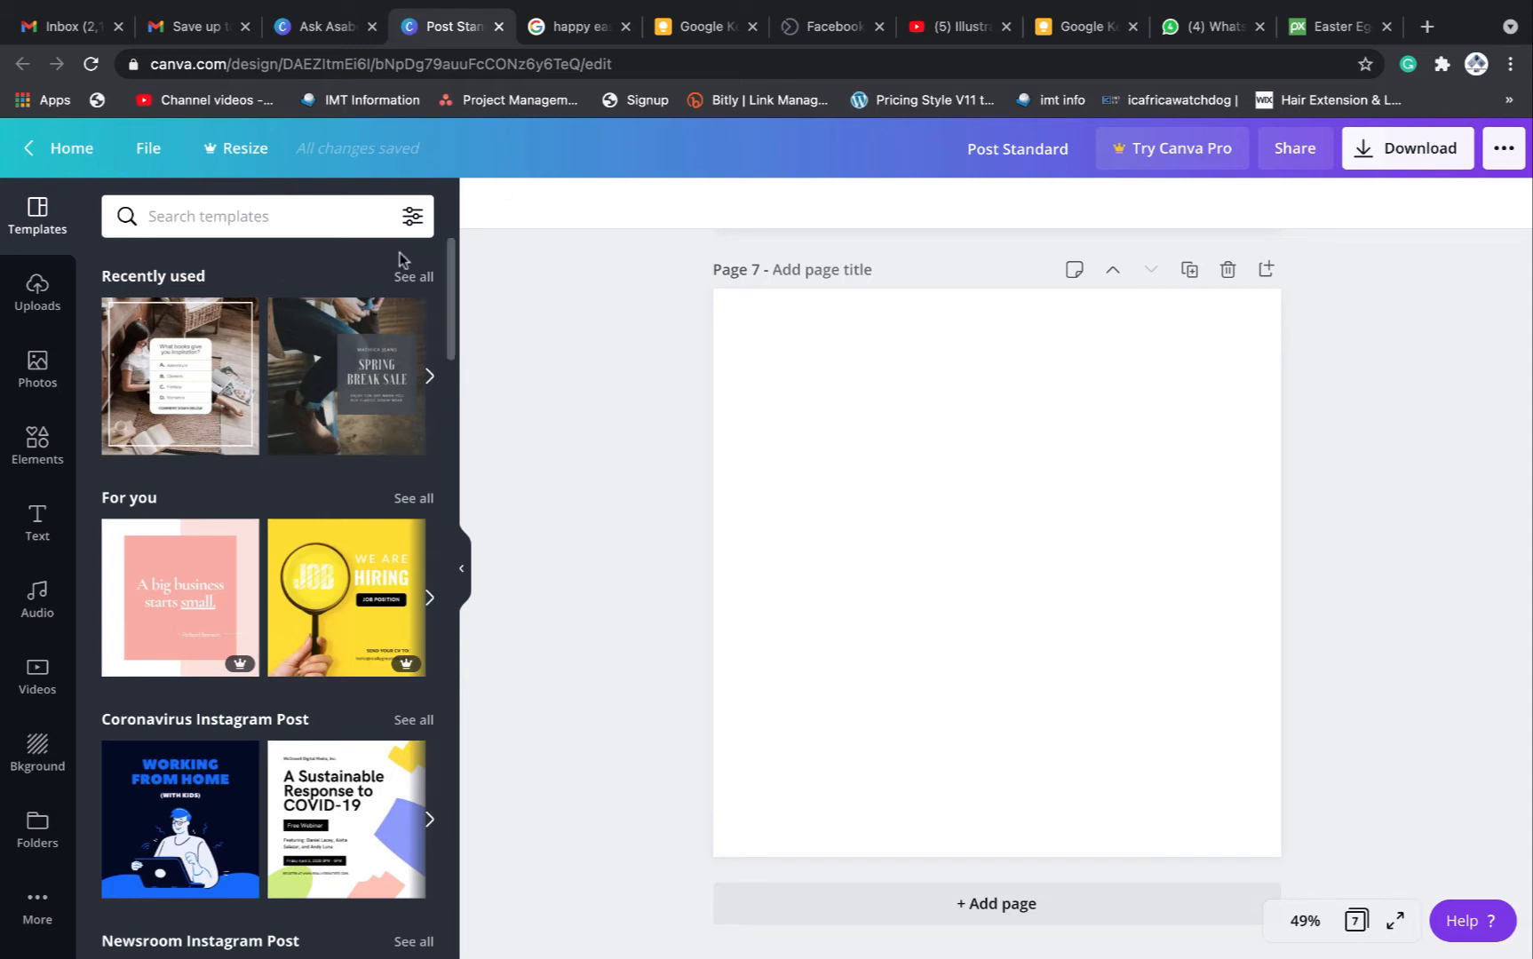
Save the pink "Happy Easter Sale" banner with eggs from the Google image results as a JPEG in the AA Workshop folder
click(570, 27)
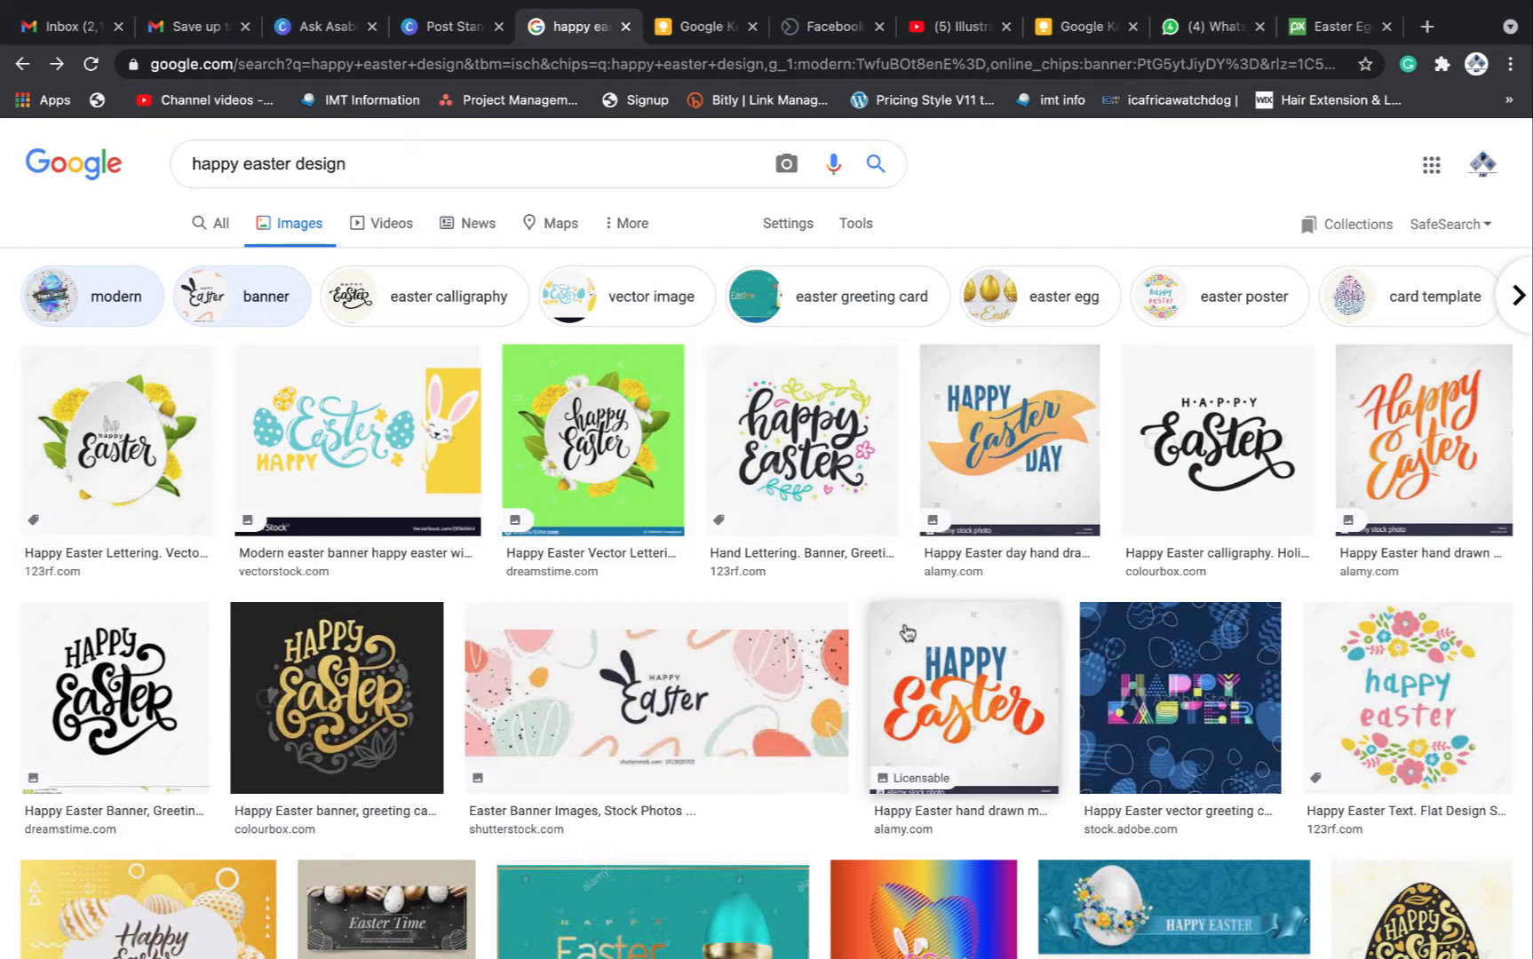
scroll(896, 686, down, 1)
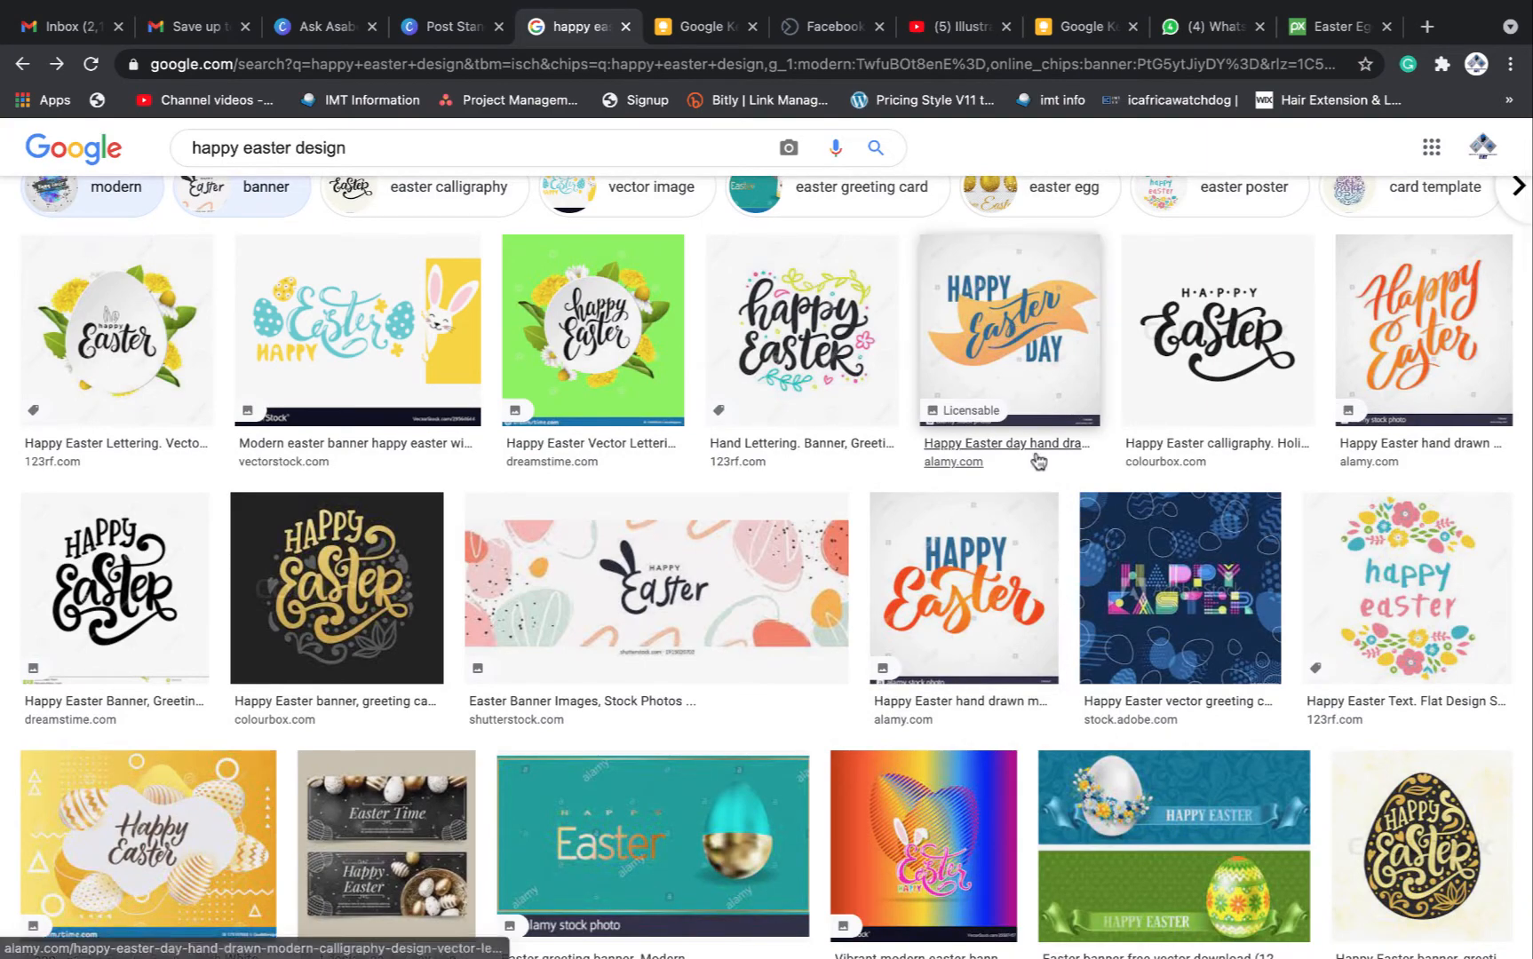
scroll(1035, 456, down, 3)
scroll(1038, 458, down, 3)
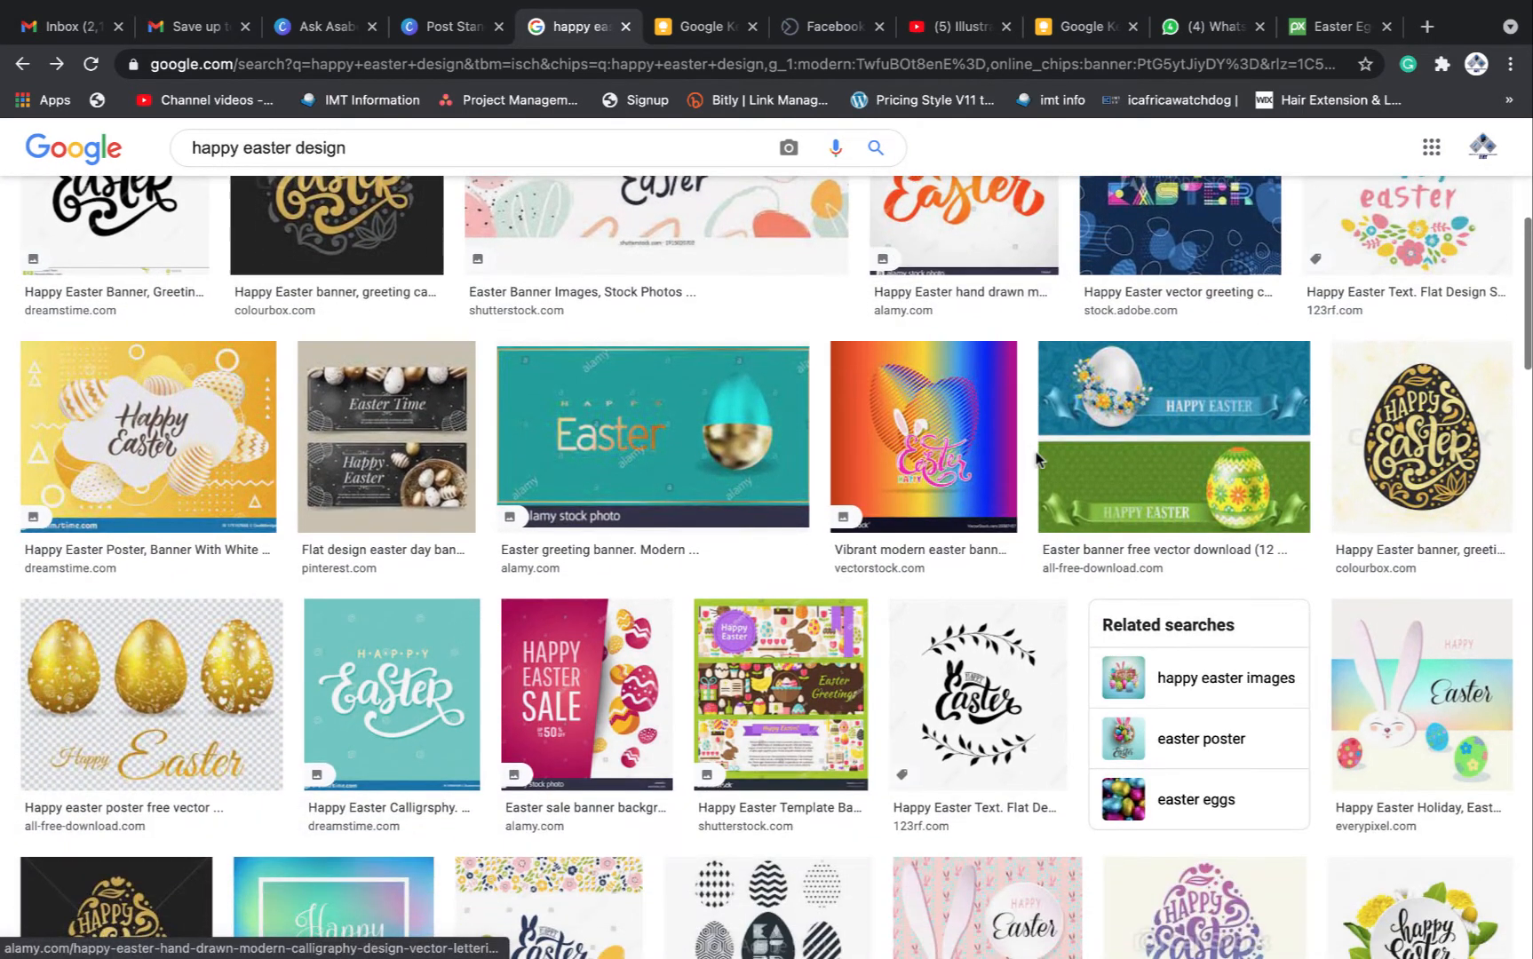
scroll(1037, 458, down, 1)
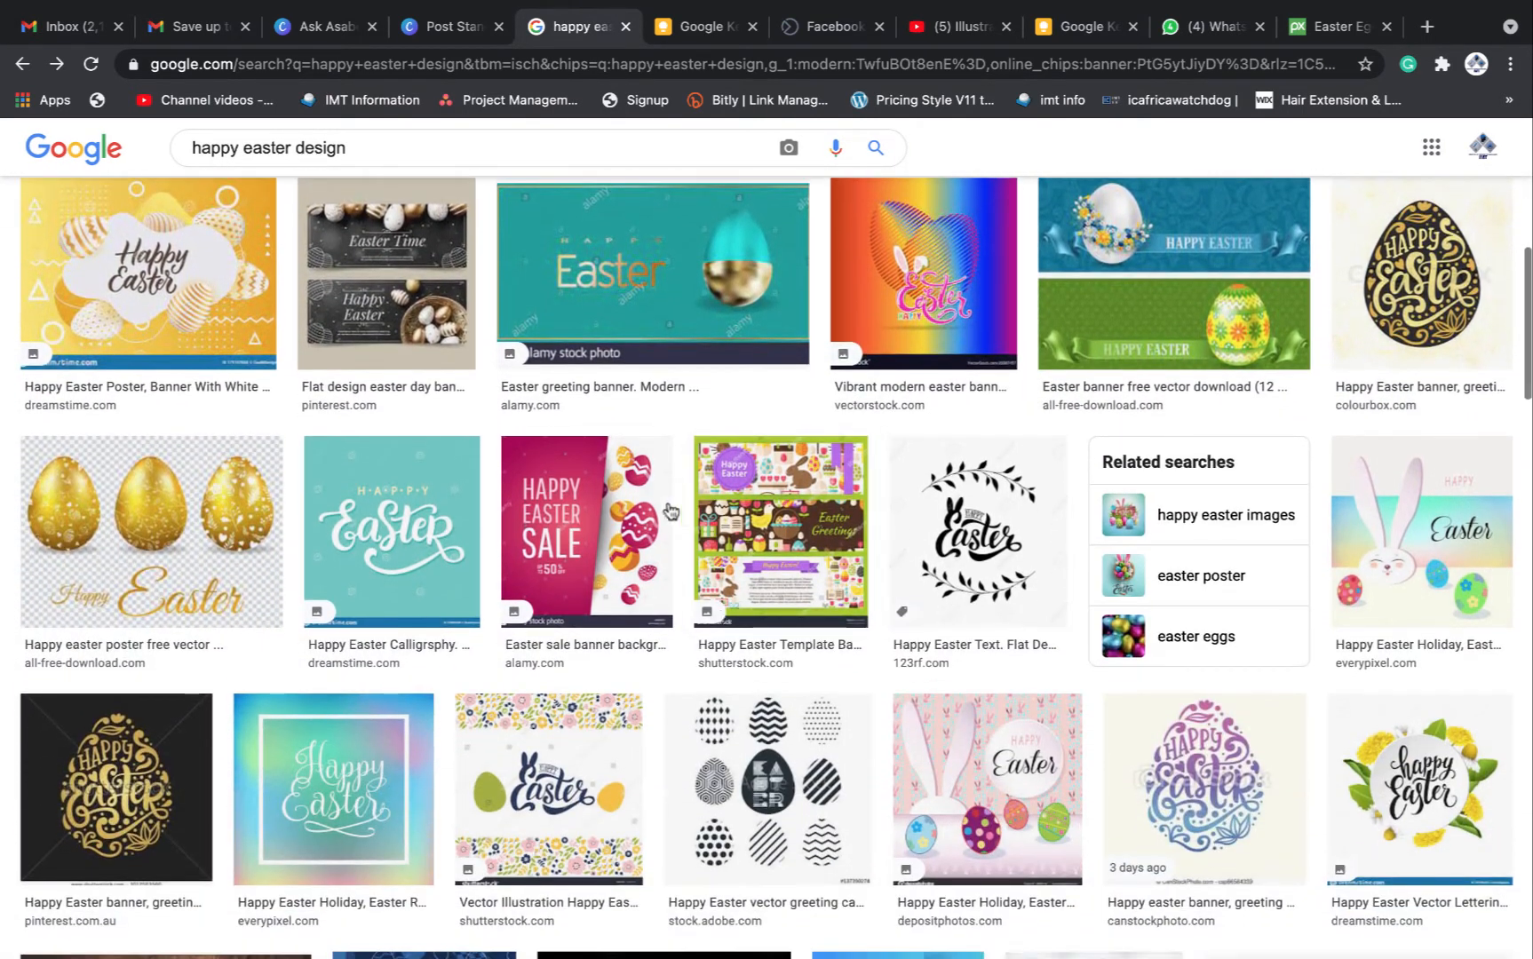
click(611, 541)
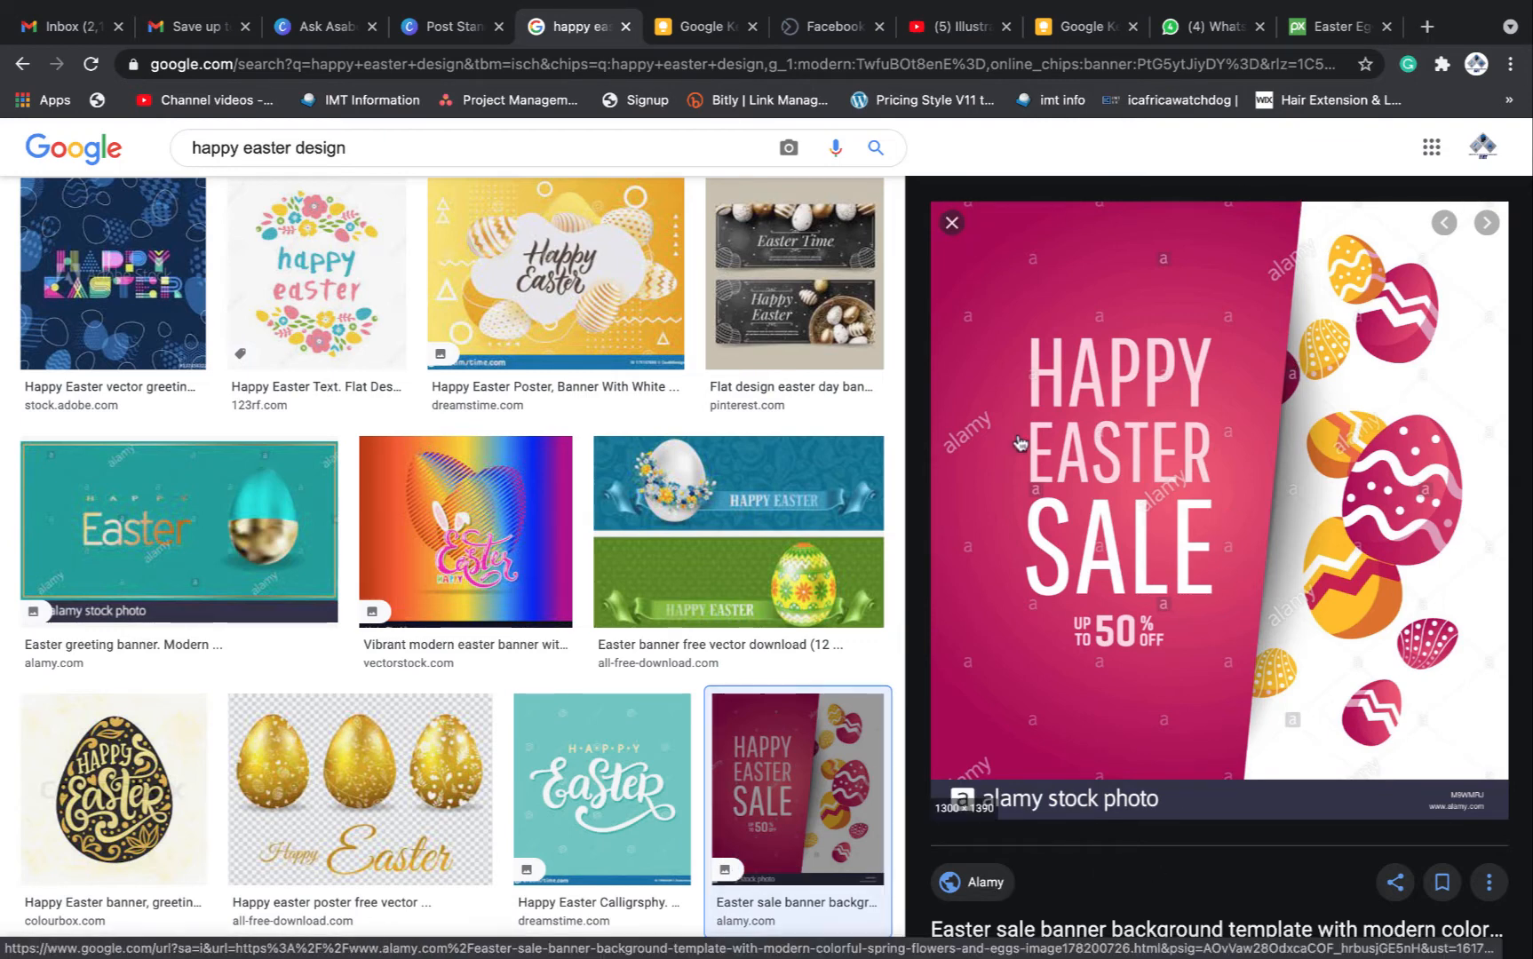
right_click(1169, 560)
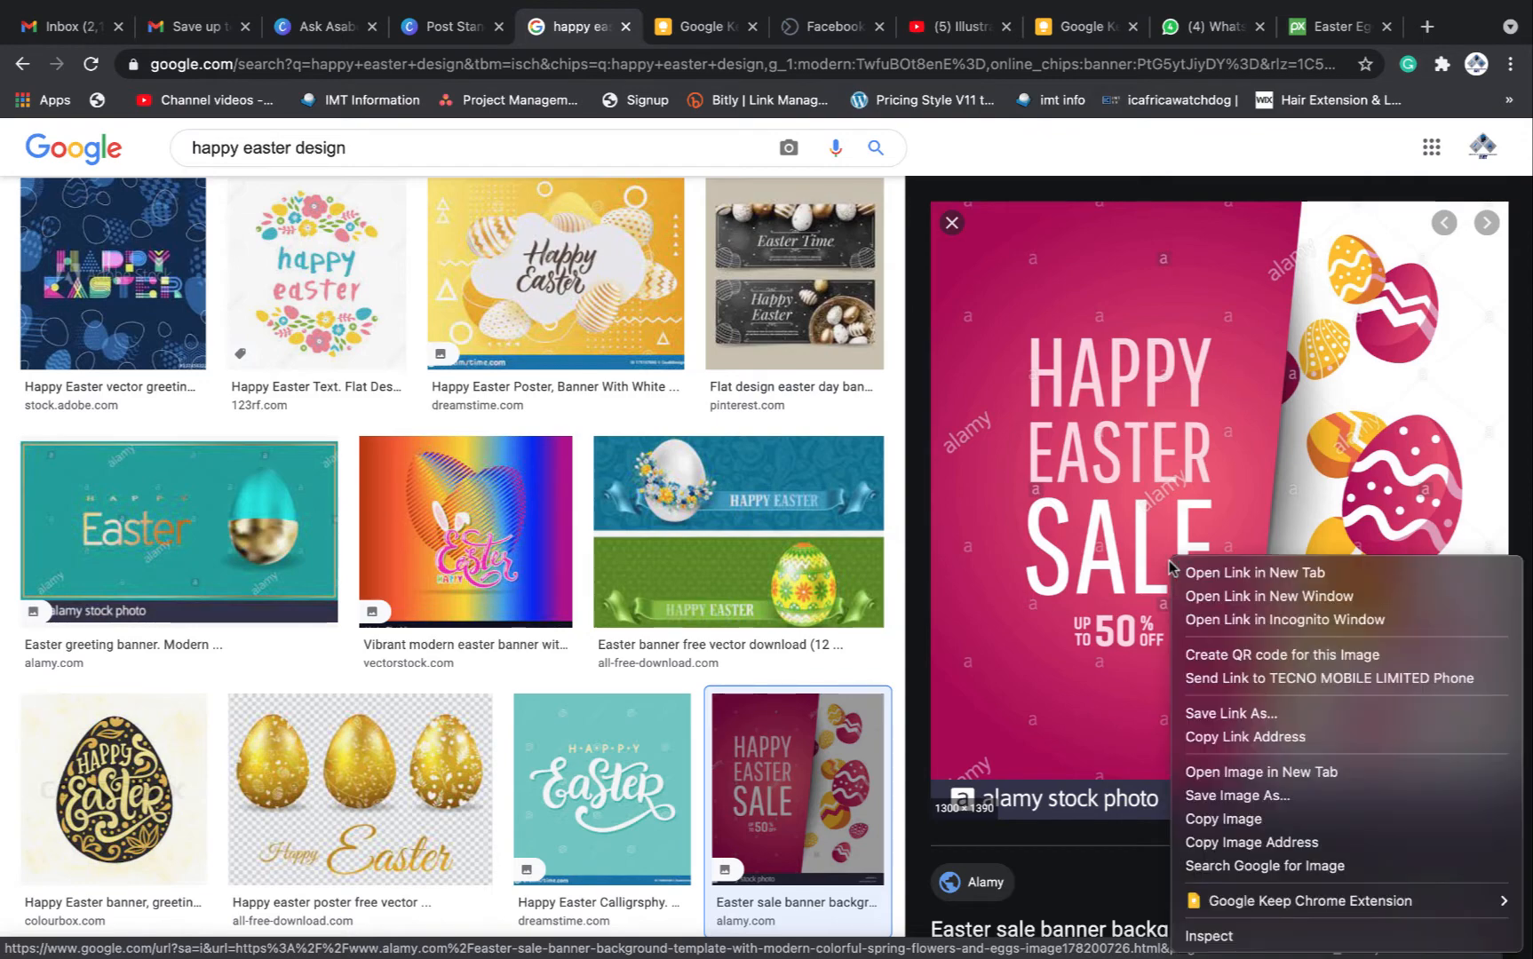
click(1229, 796)
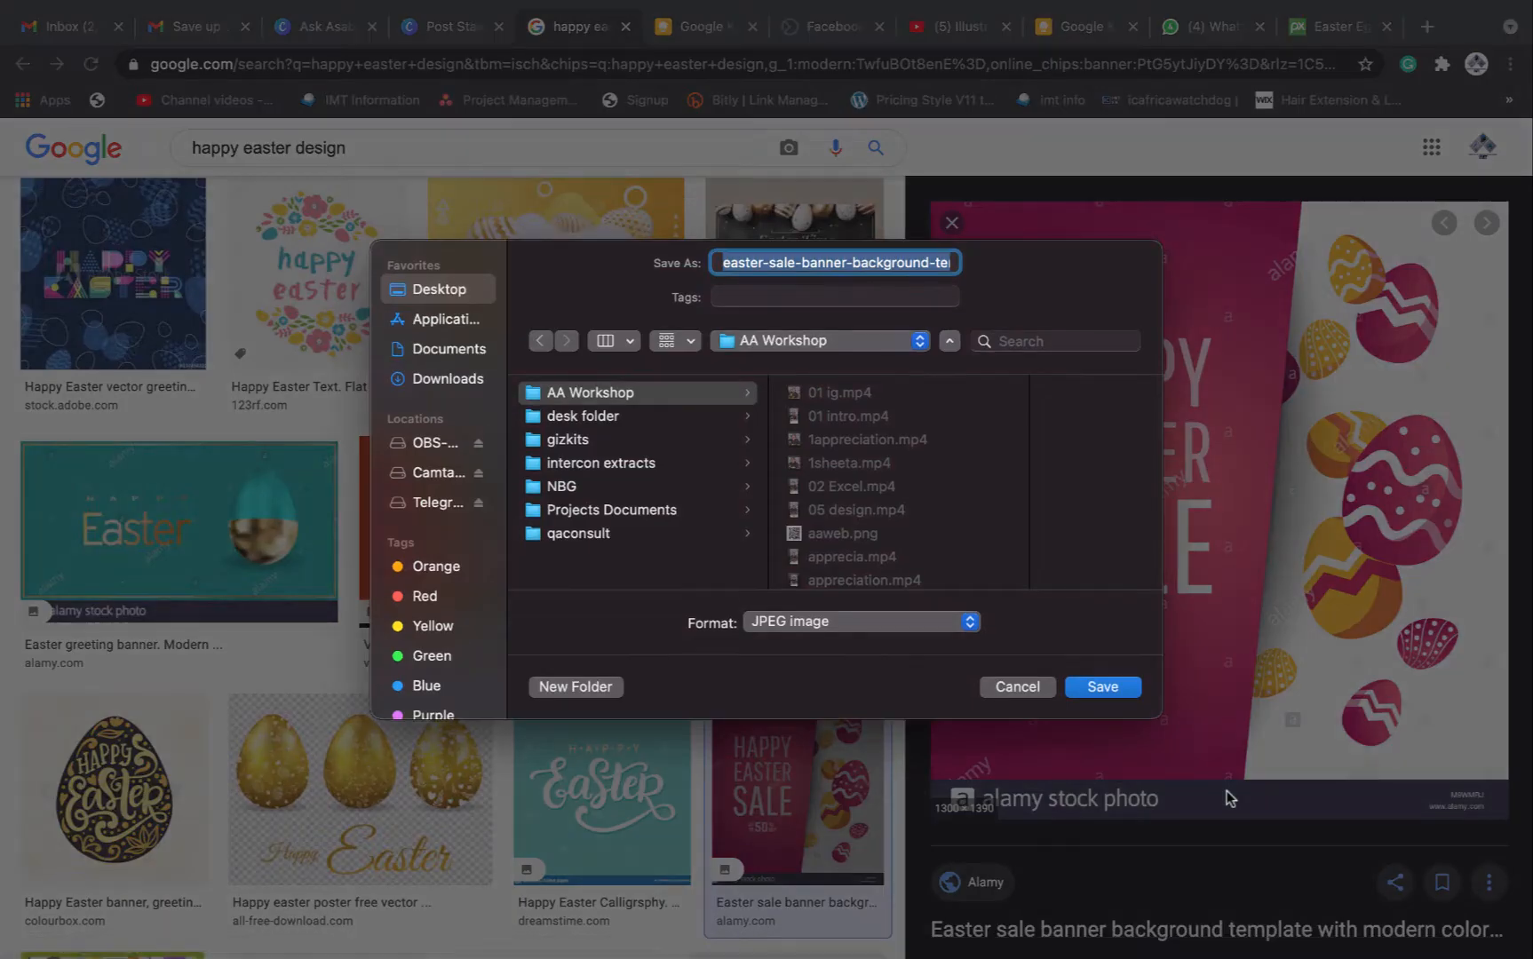
click(1103, 688)
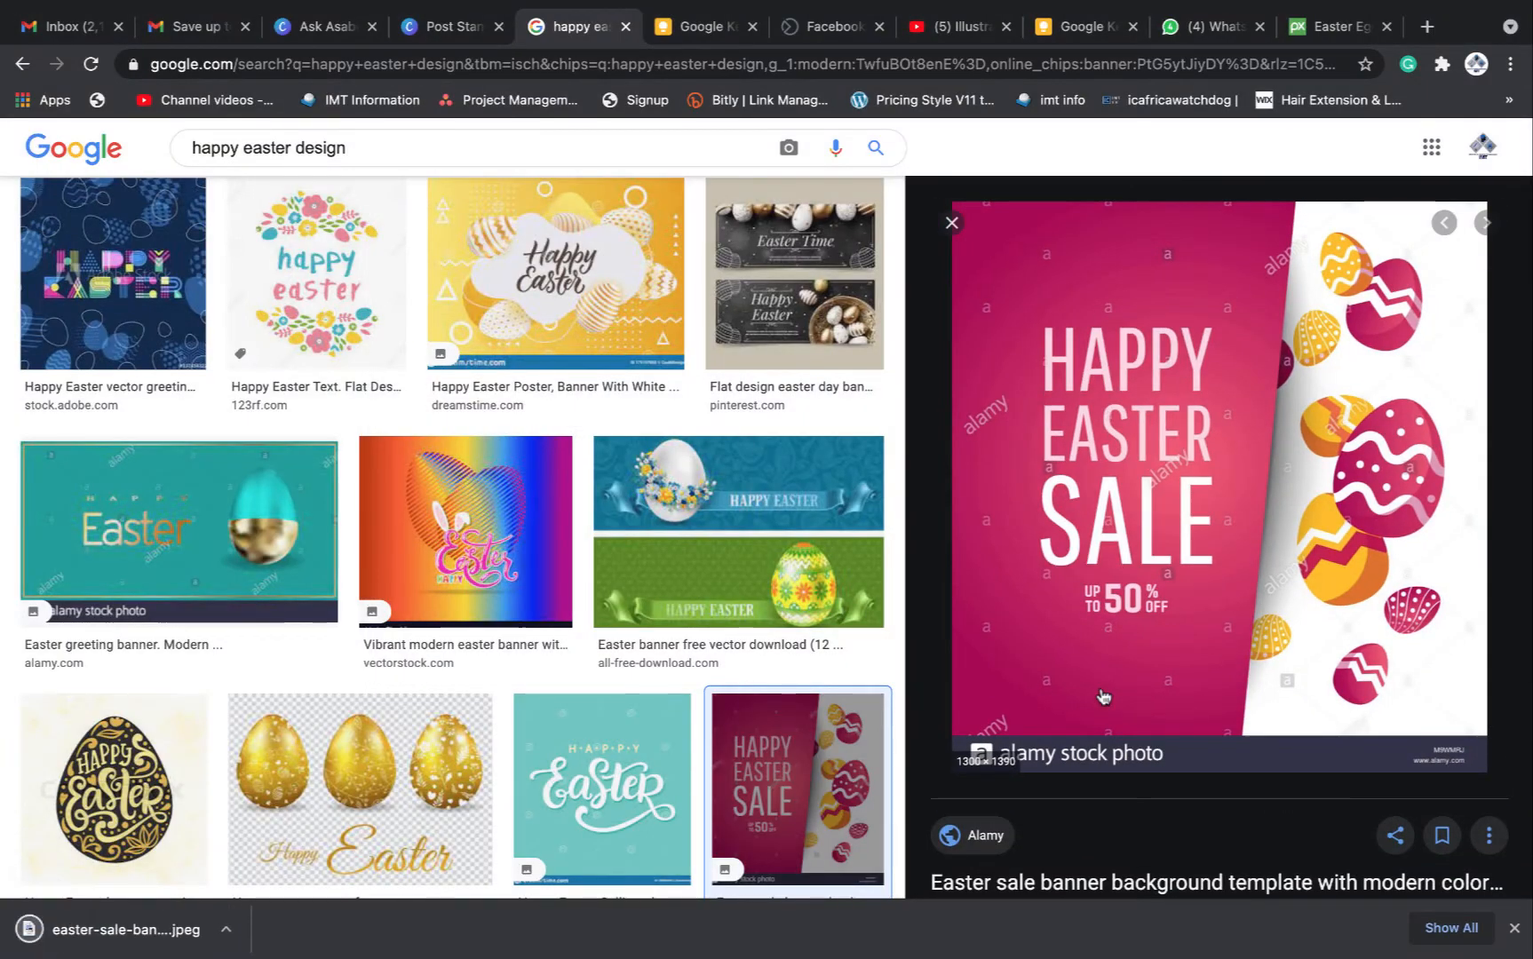
Upload the downloaded Easter sale JPEG to the Canva design's media library
click(446, 27)
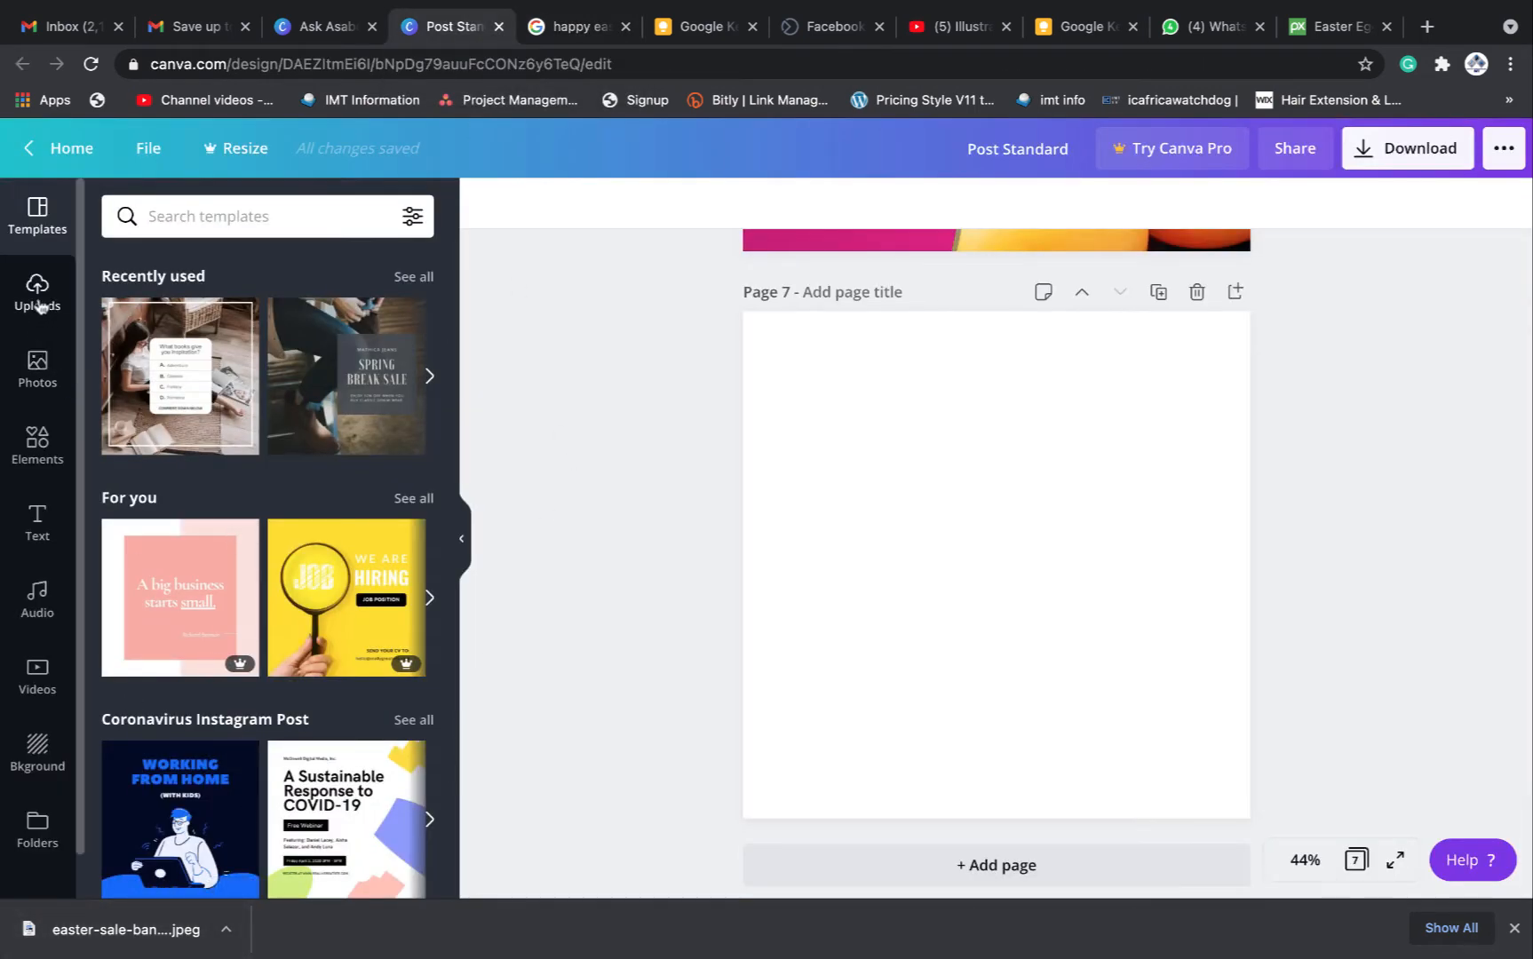
click(39, 302)
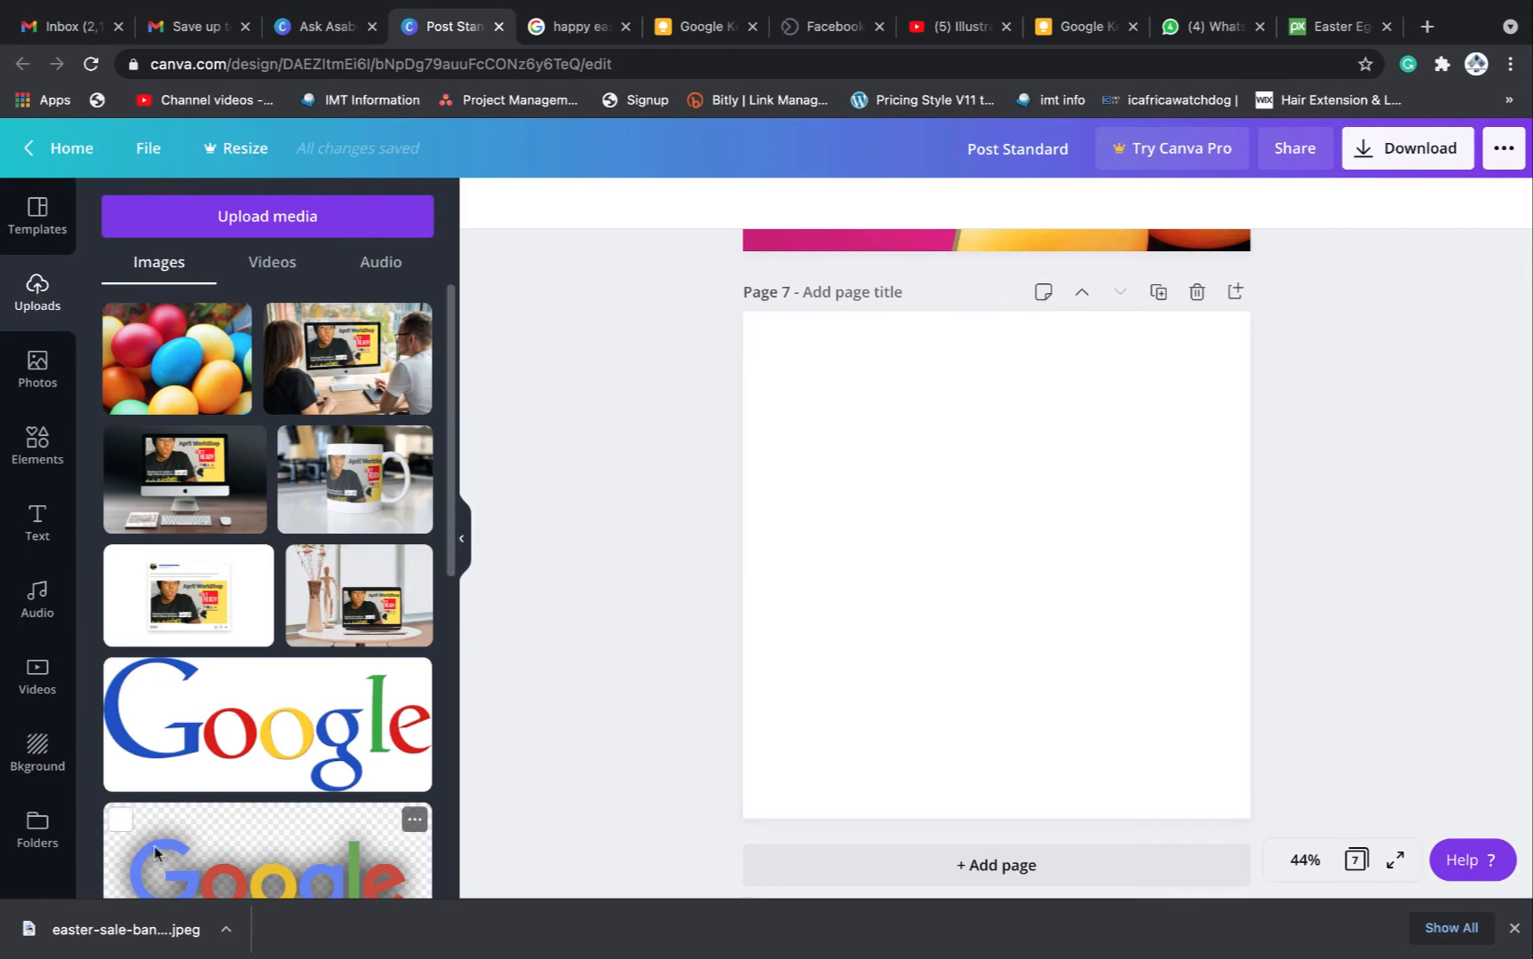
drag(113, 931, 252, 667)
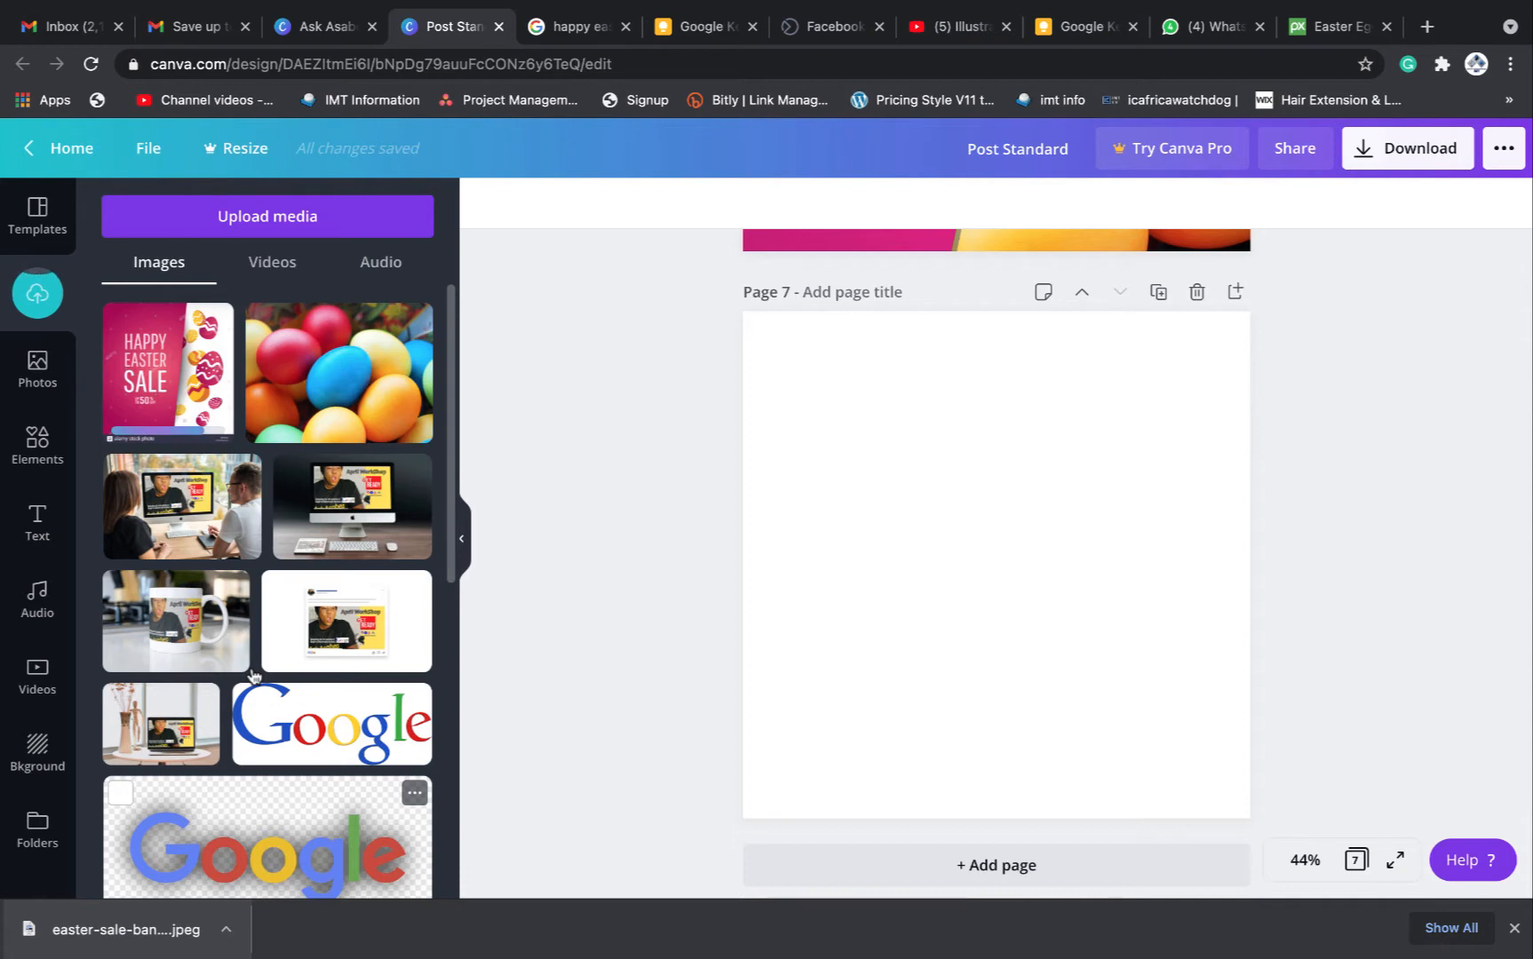
Place the uploaded Easter sale image on page 7, then delete it from the page
click(188, 372)
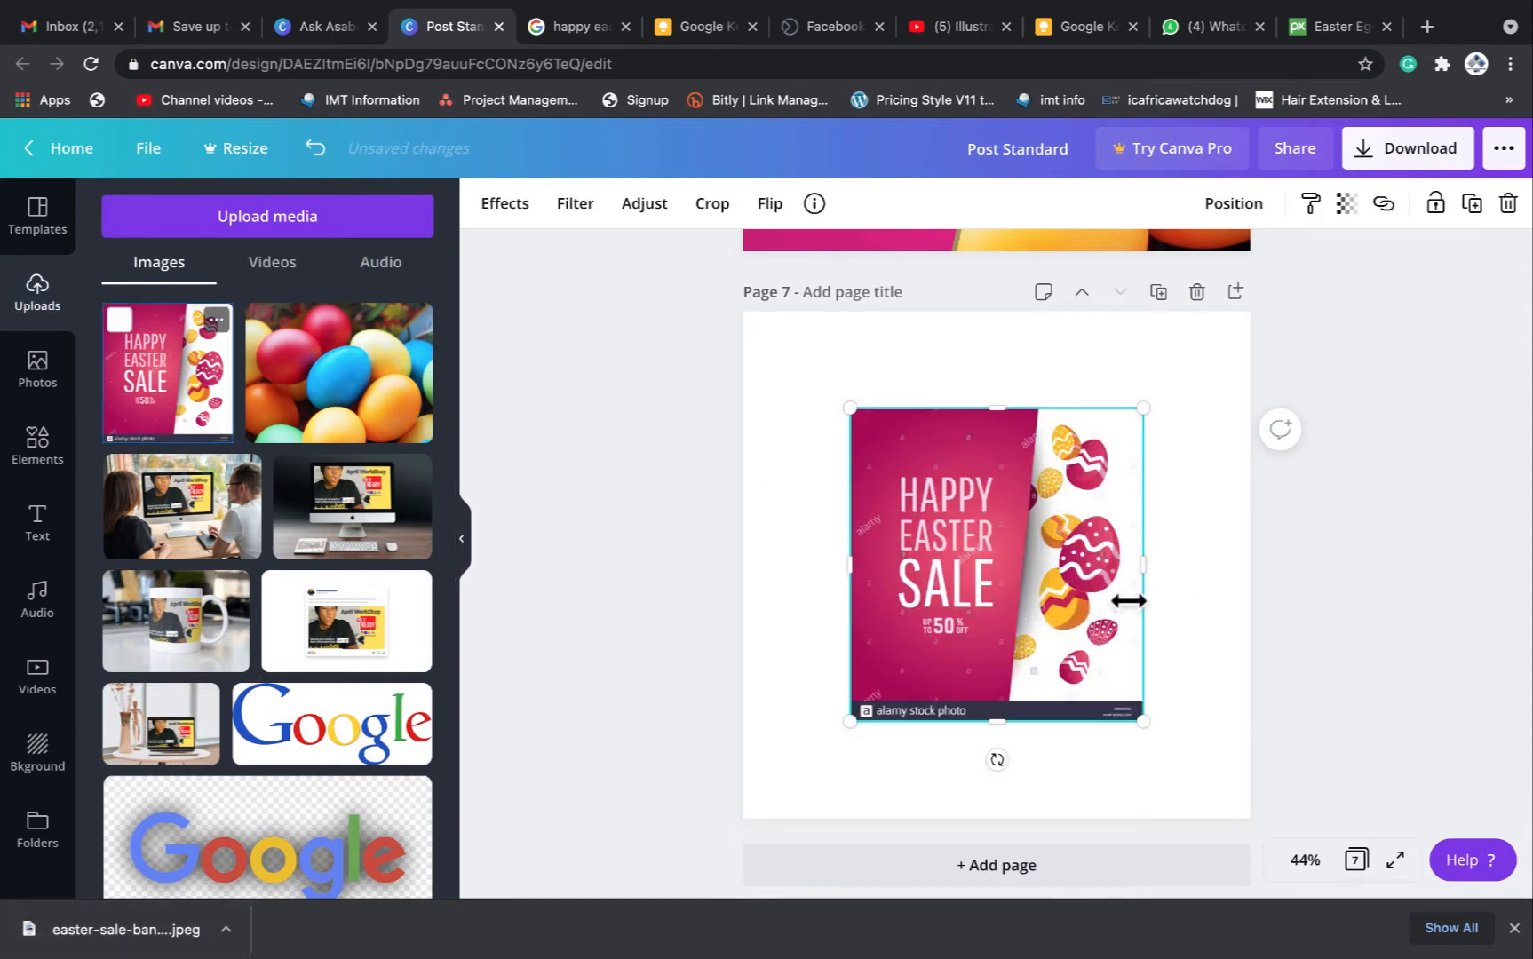
key(Delete)
scroll(1128, 606, down, 1)
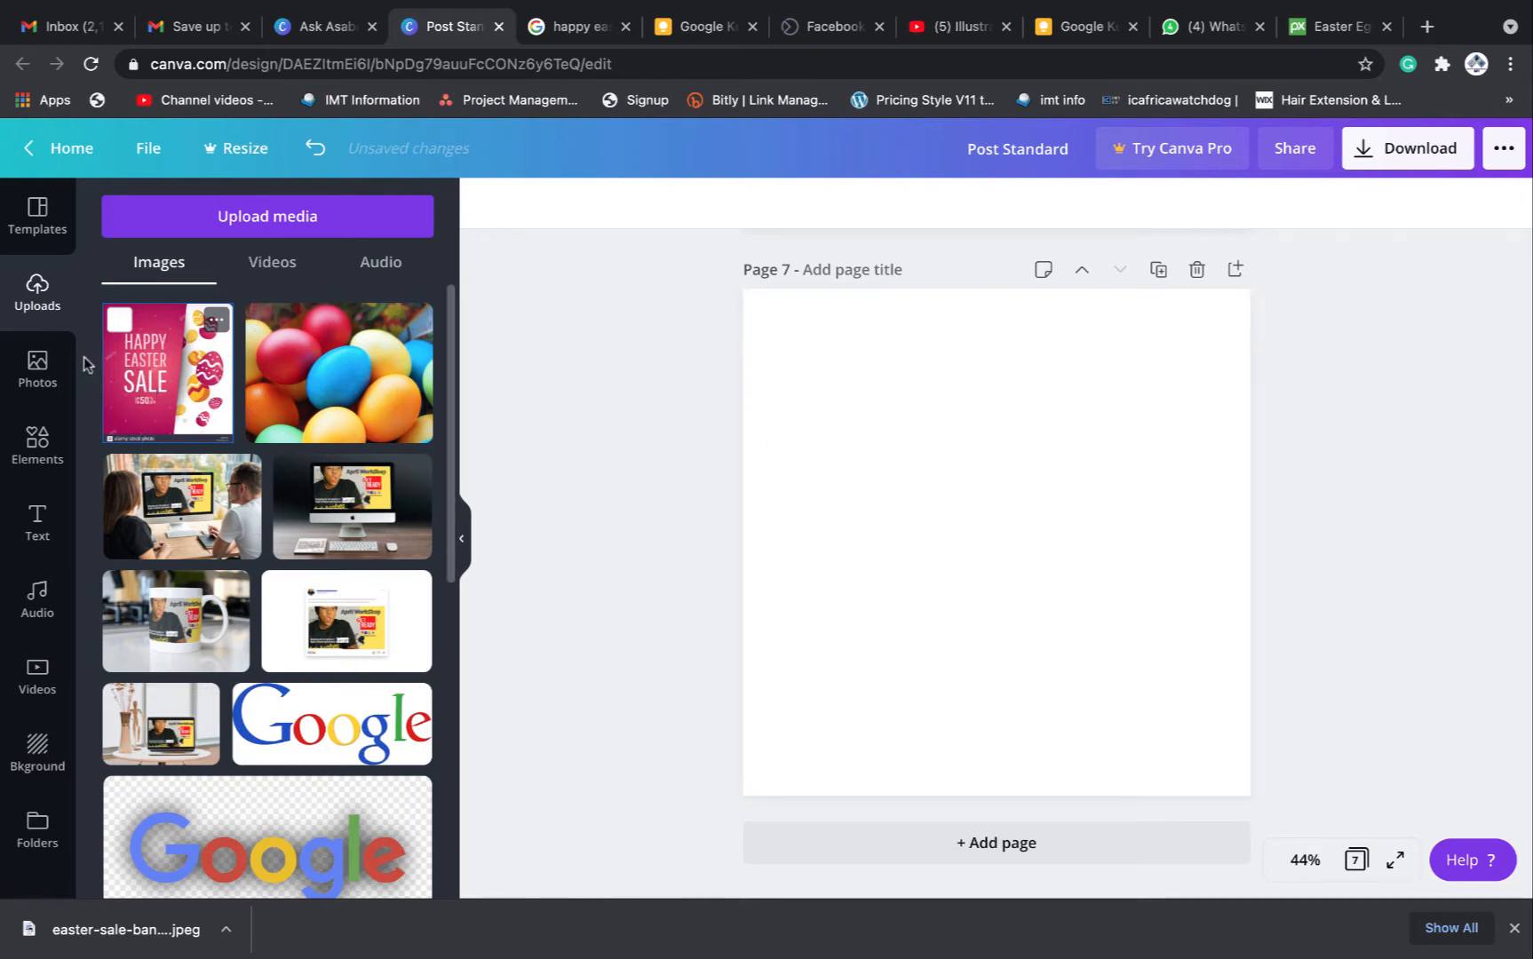
Look through the full Shapes collection in the elements library, then clear the Shapes filter
click(36, 458)
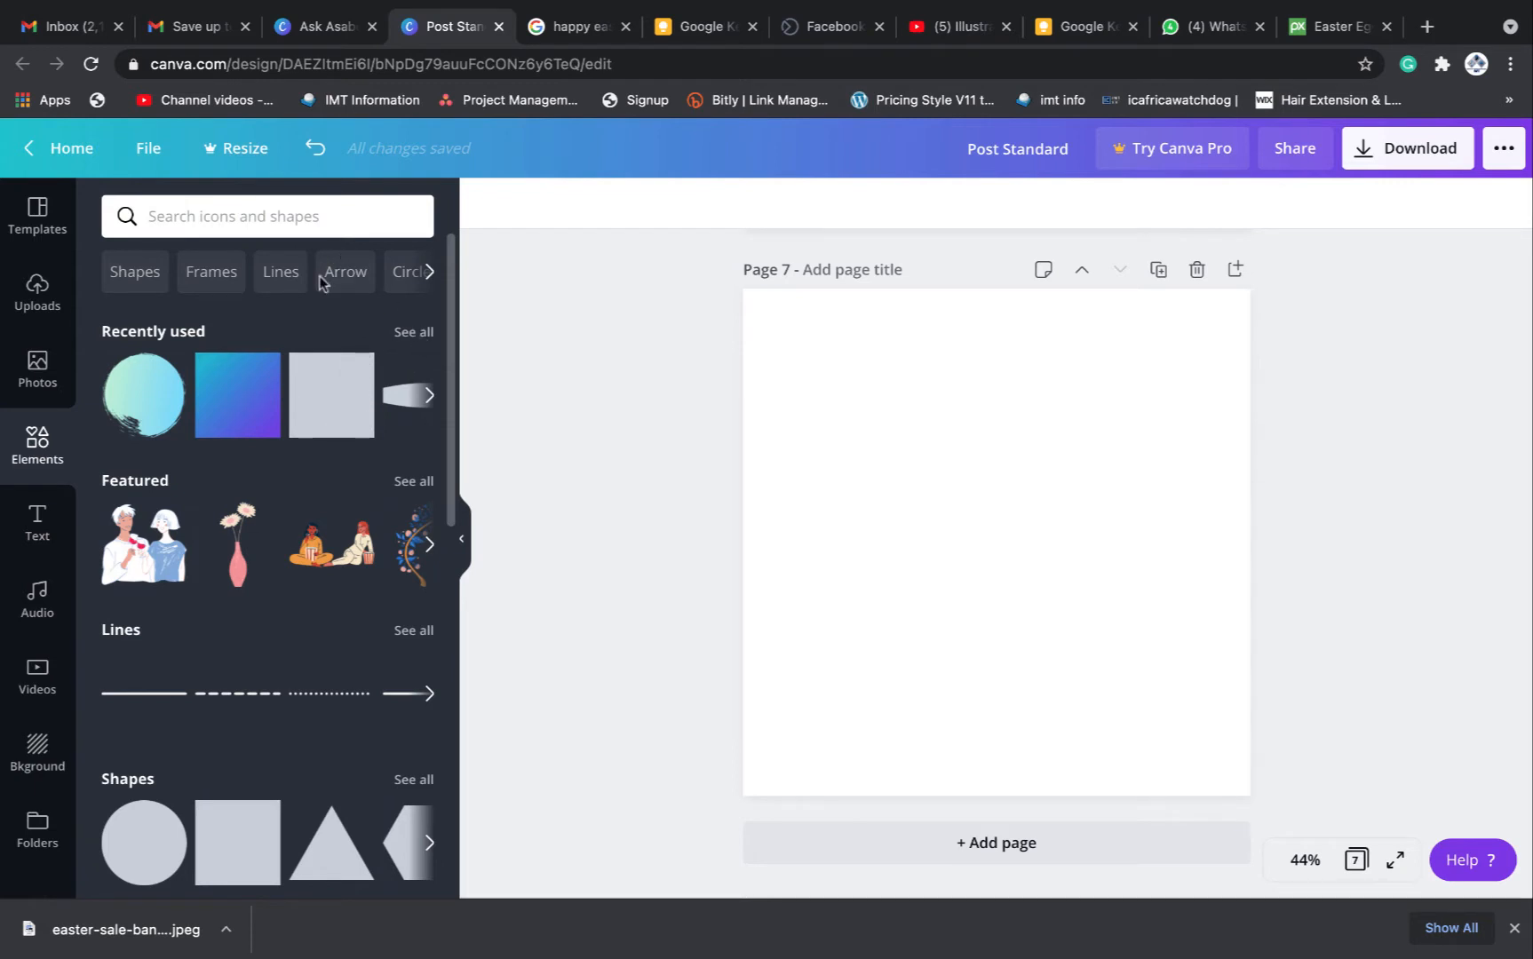
scroll(317, 598, down, 2)
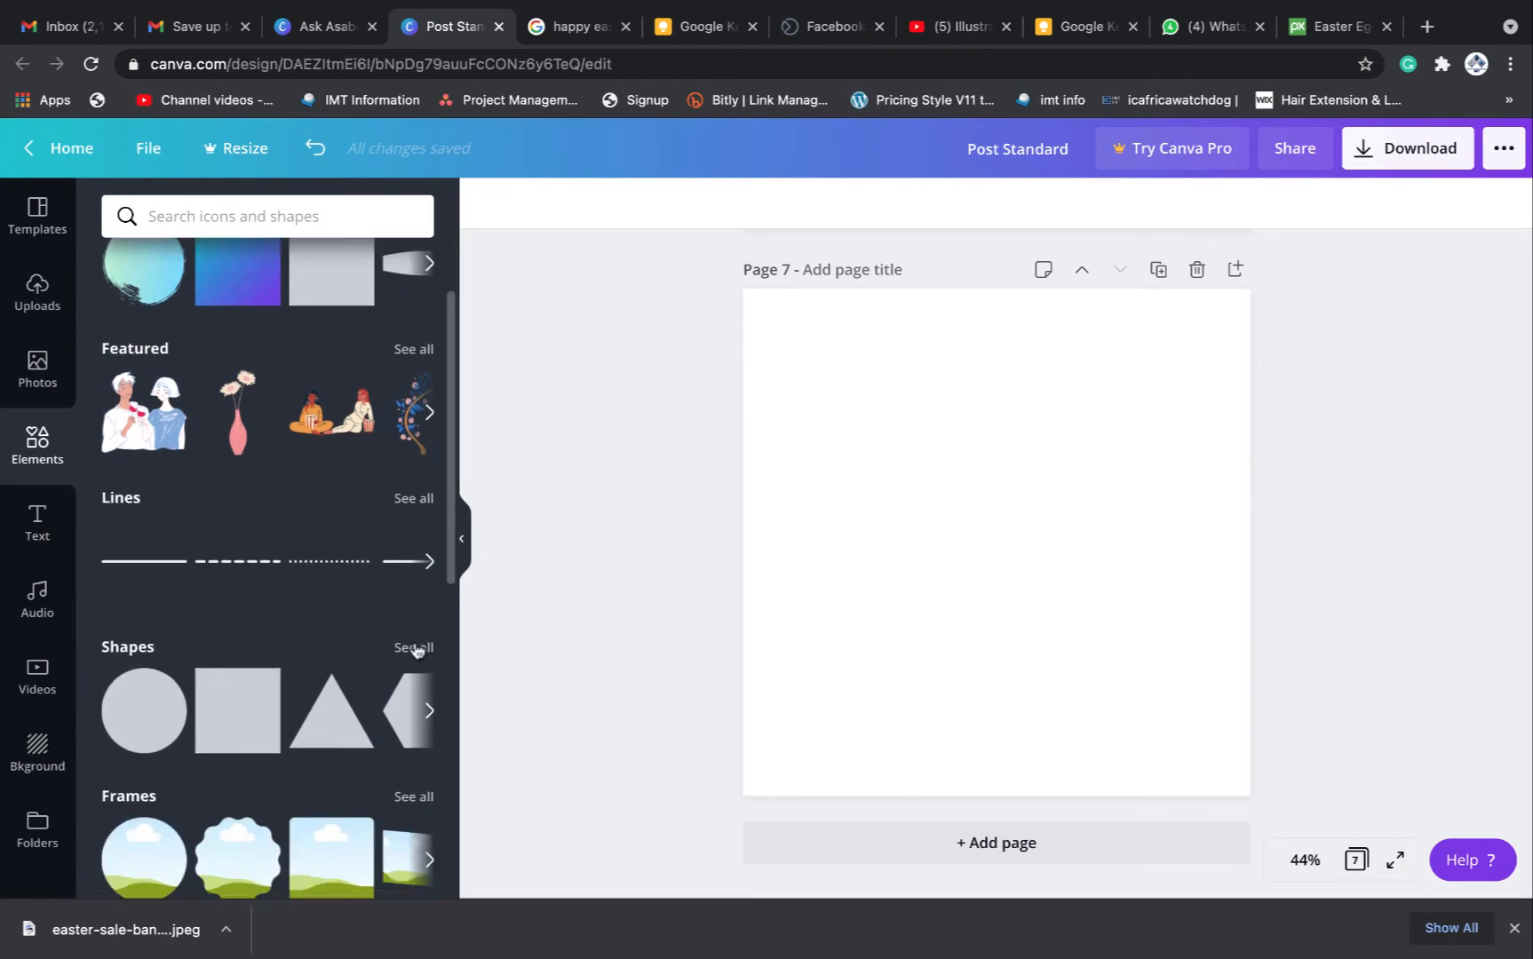
click(412, 644)
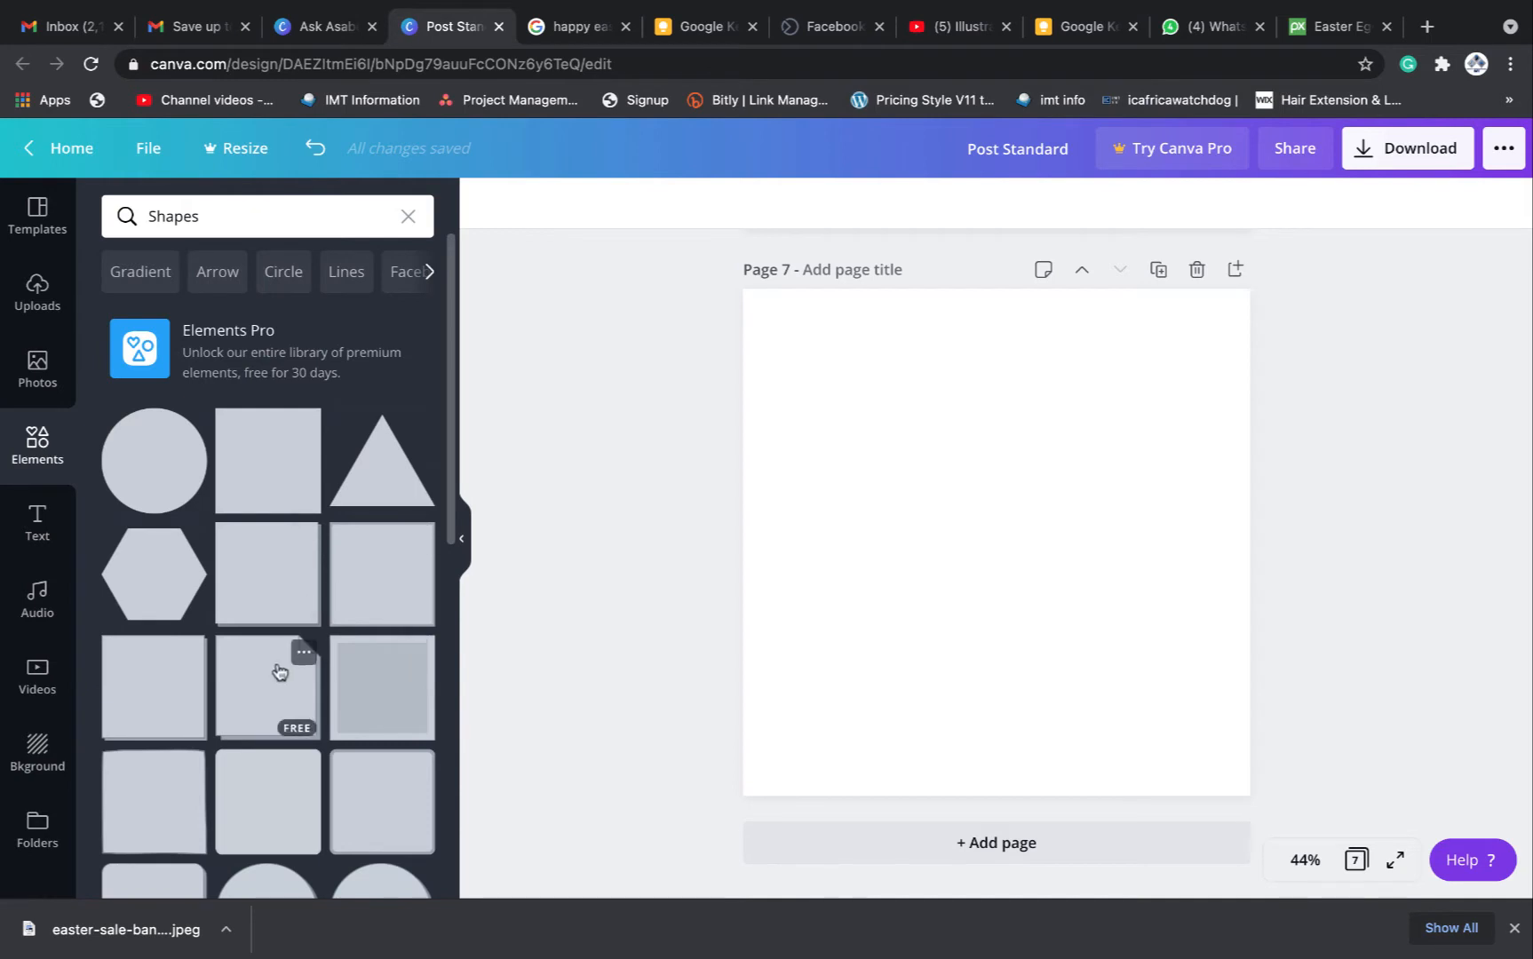
scroll(275, 673, down, 3)
scroll(277, 672, up, 3)
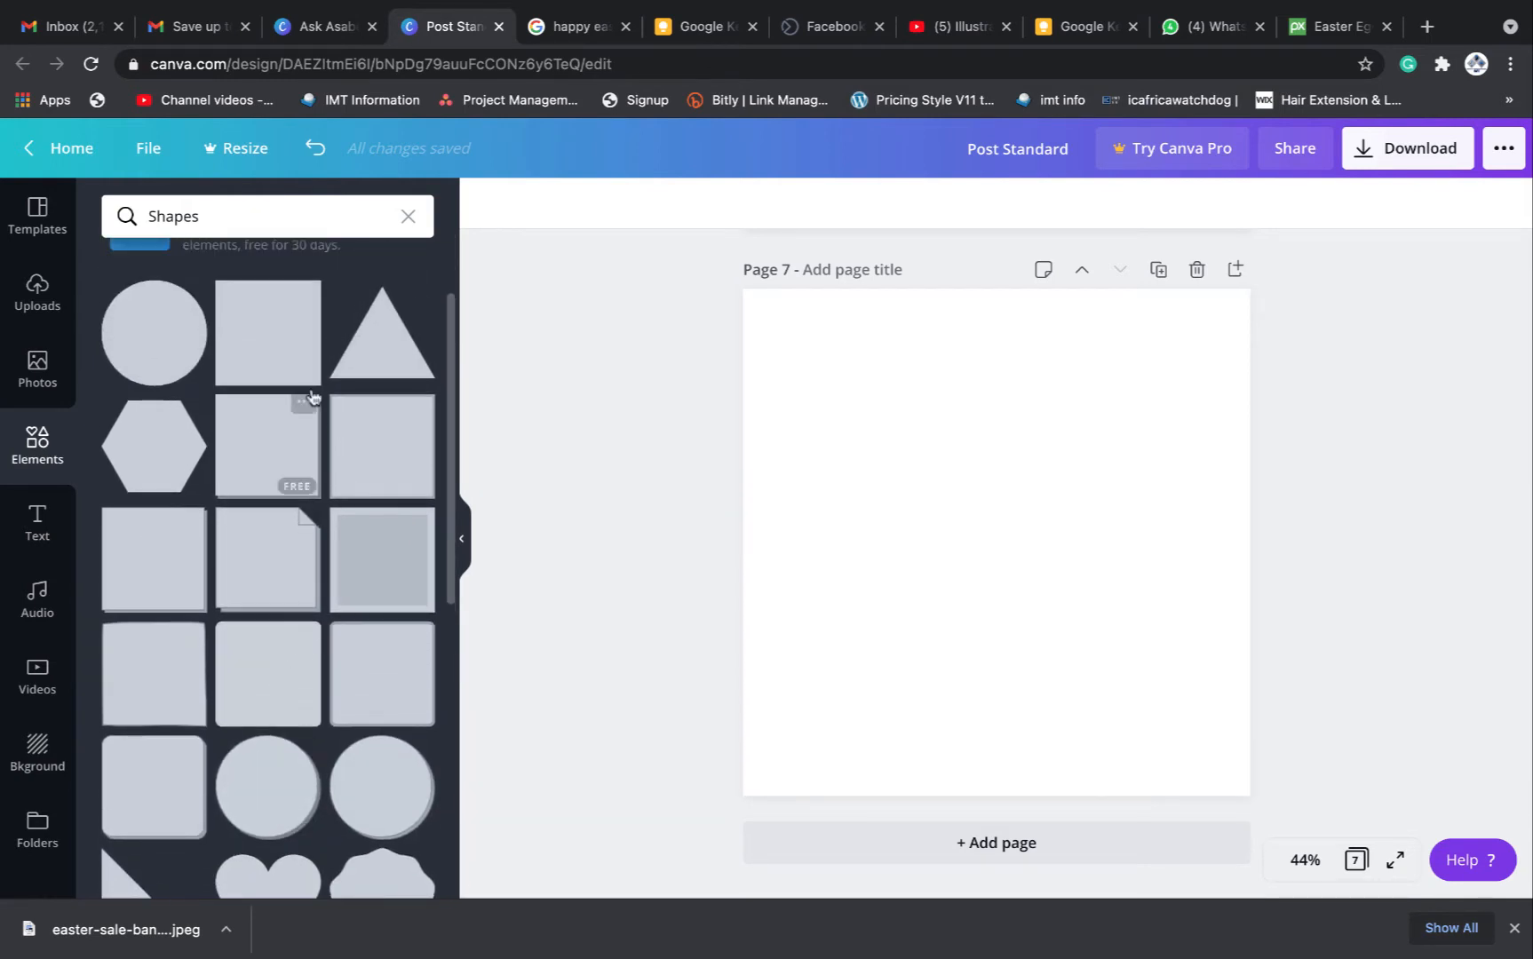
click(408, 216)
scroll(247, 508, up, 2)
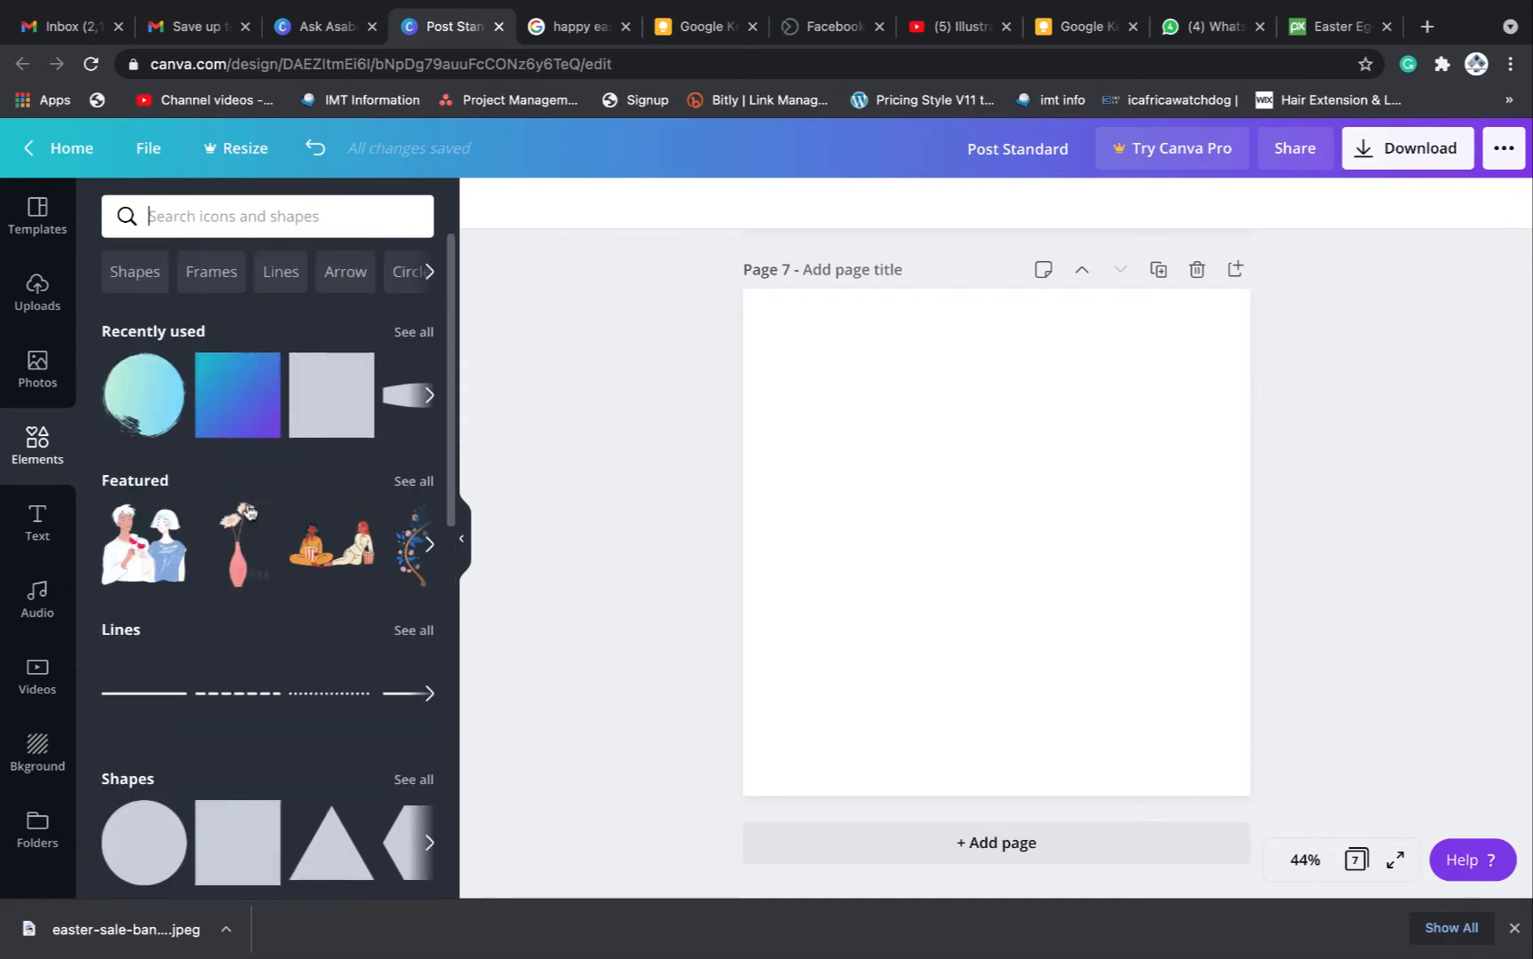
Open the full Gradients collection in the elements library
scroll(348, 598, down, 8)
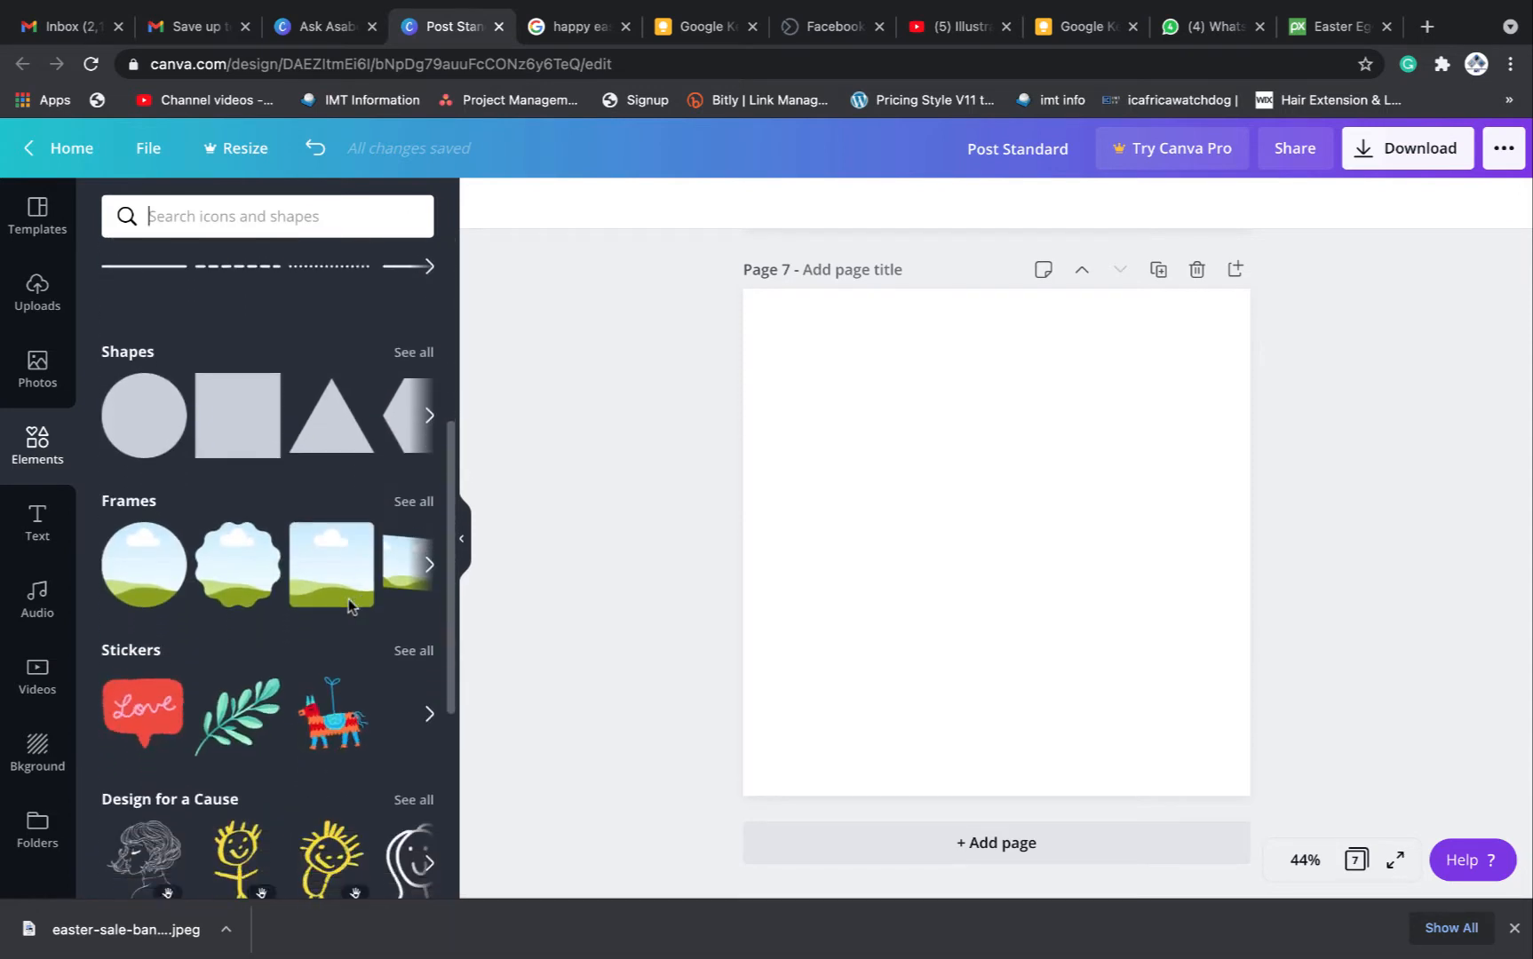
scroll(348, 604, down, 4)
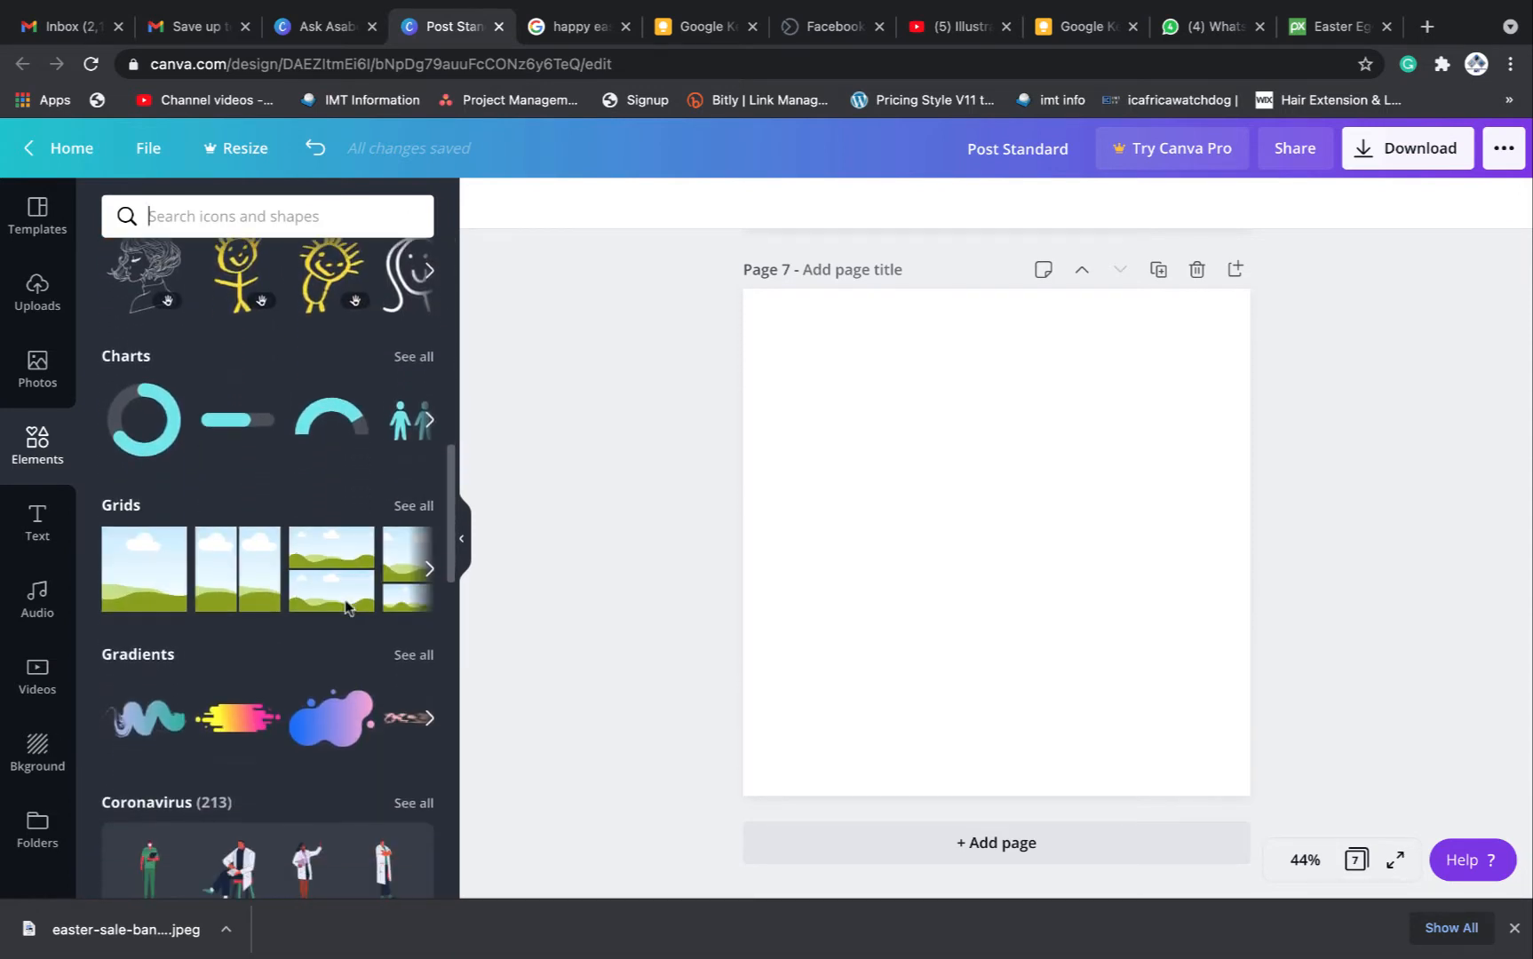
click(424, 662)
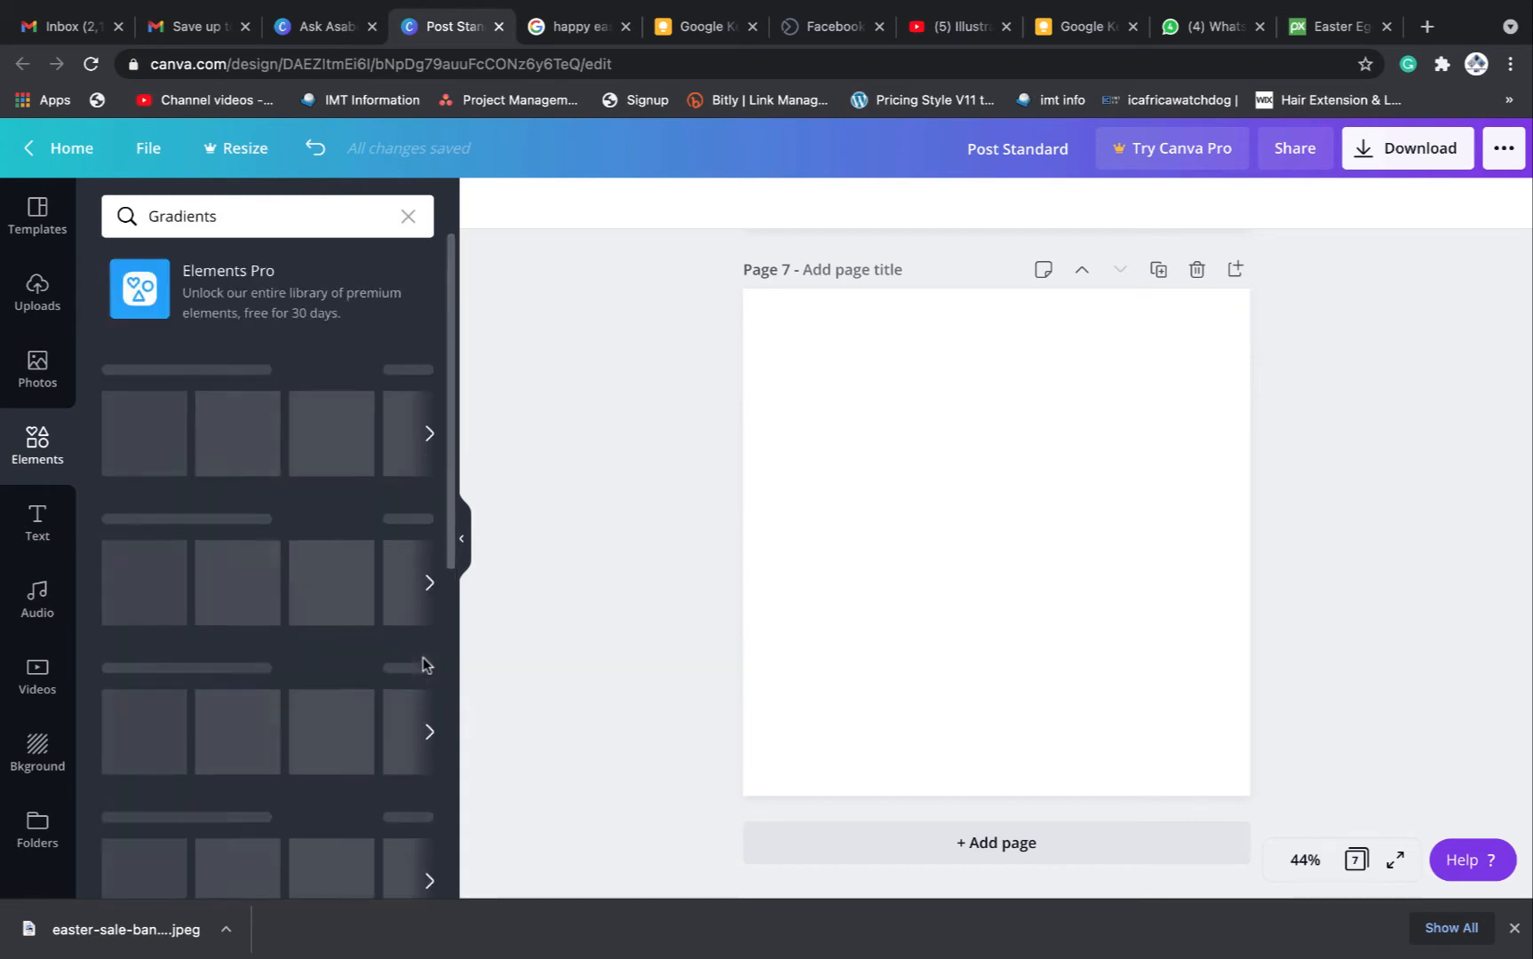
Find the square teal-to-purple diagonal gradient in the Gradients collection and add it to page 7
scroll(350, 739, down, 2)
scroll(349, 738, down, 3)
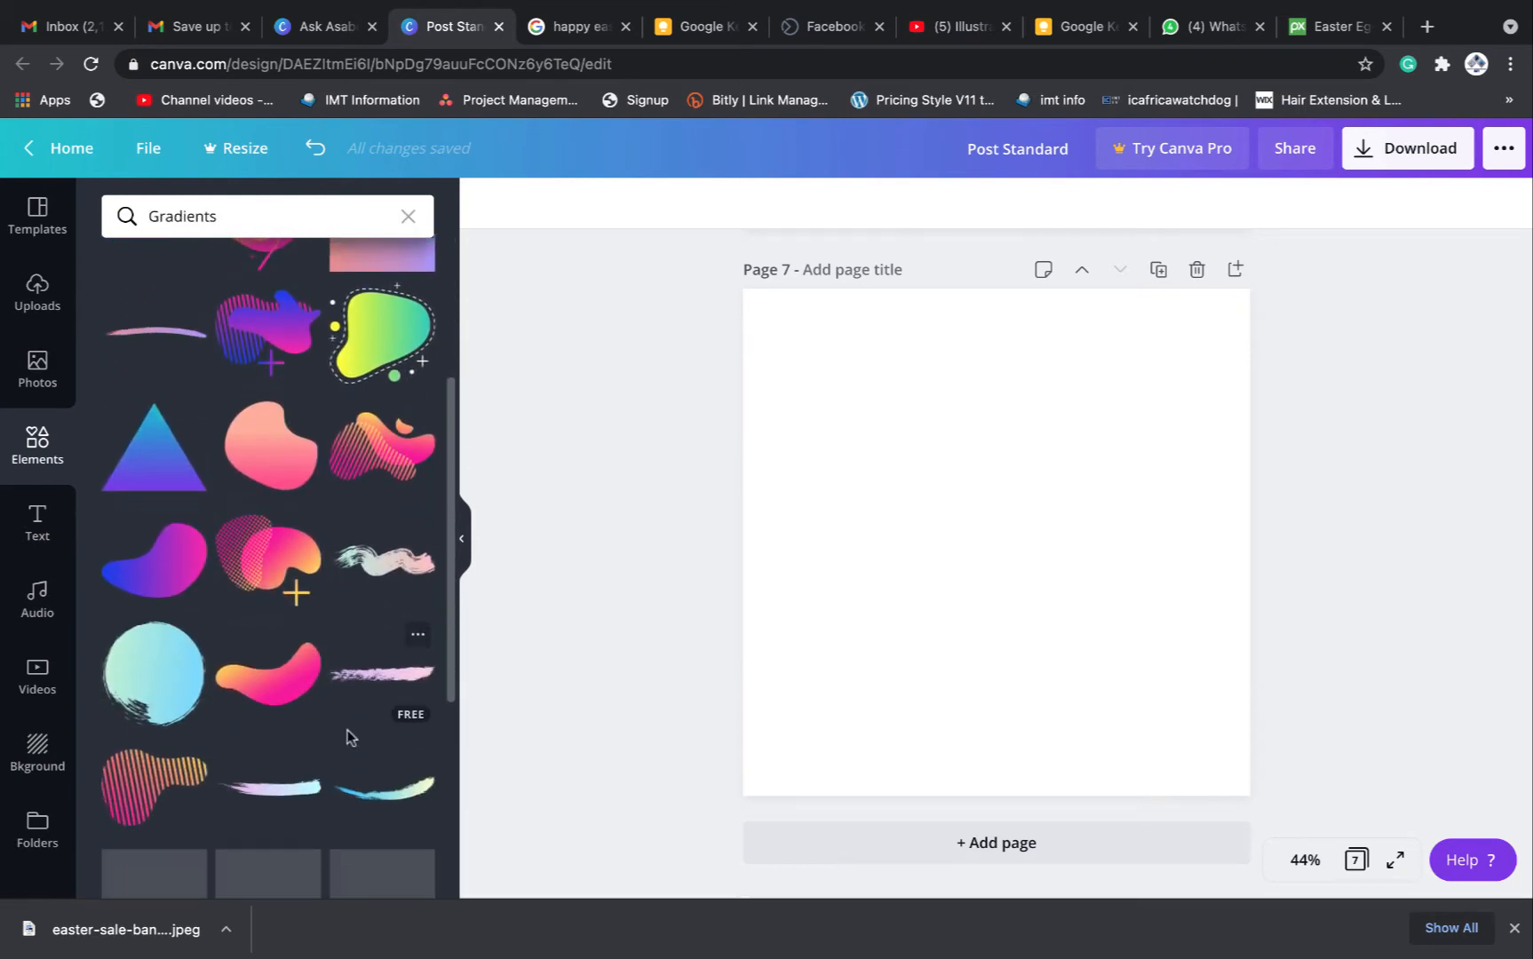
scroll(350, 739, down, 3)
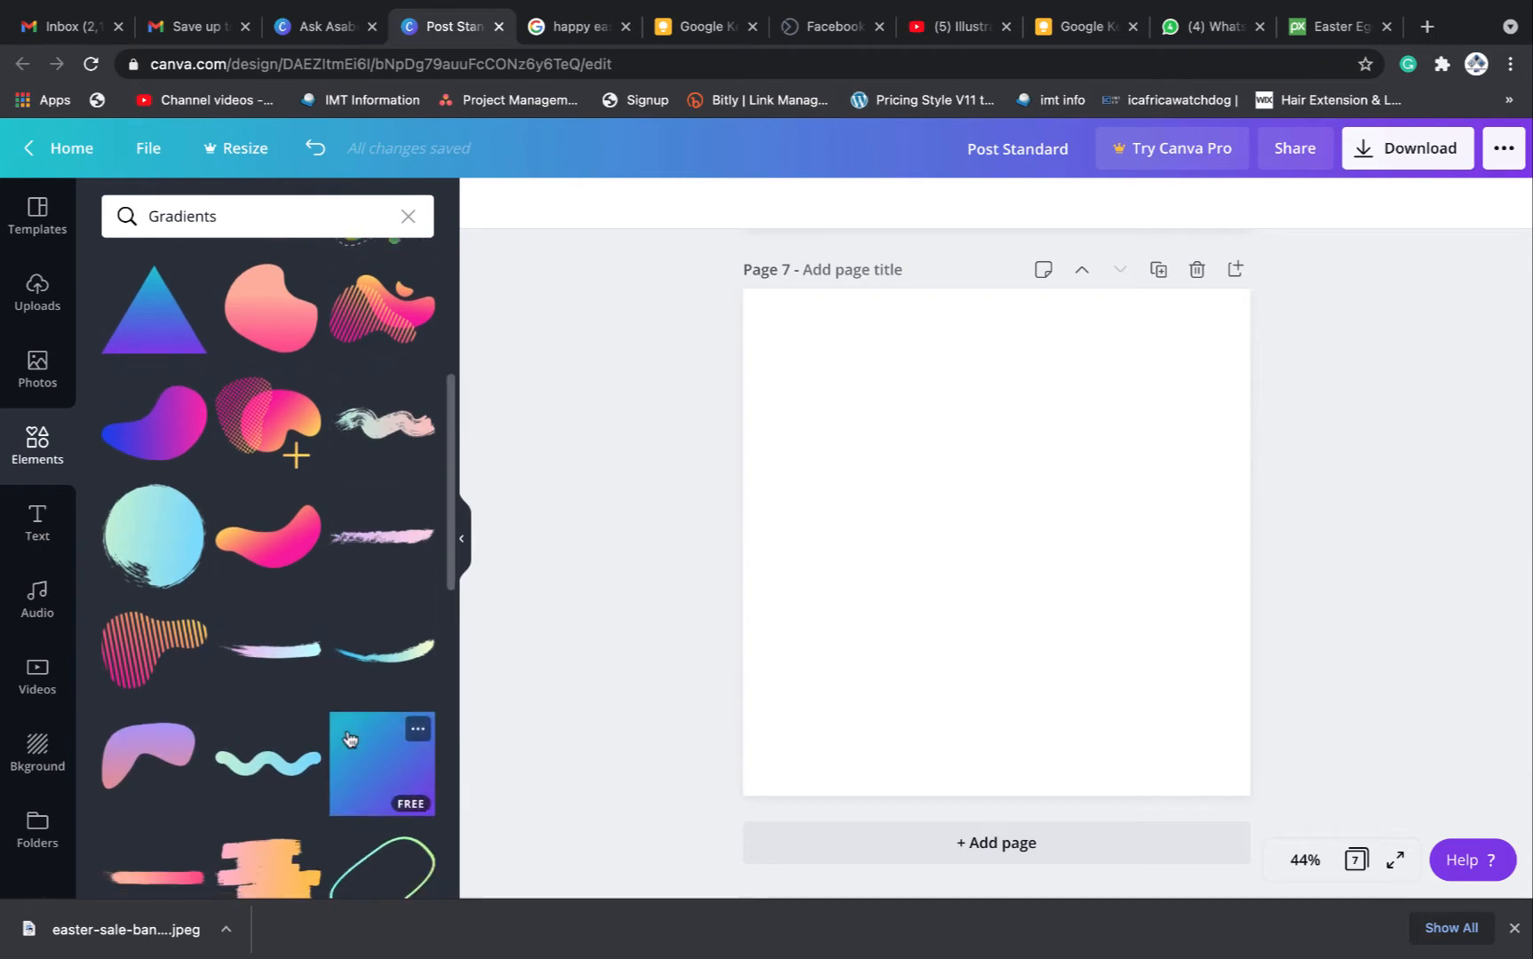
scroll(349, 738, down, 3)
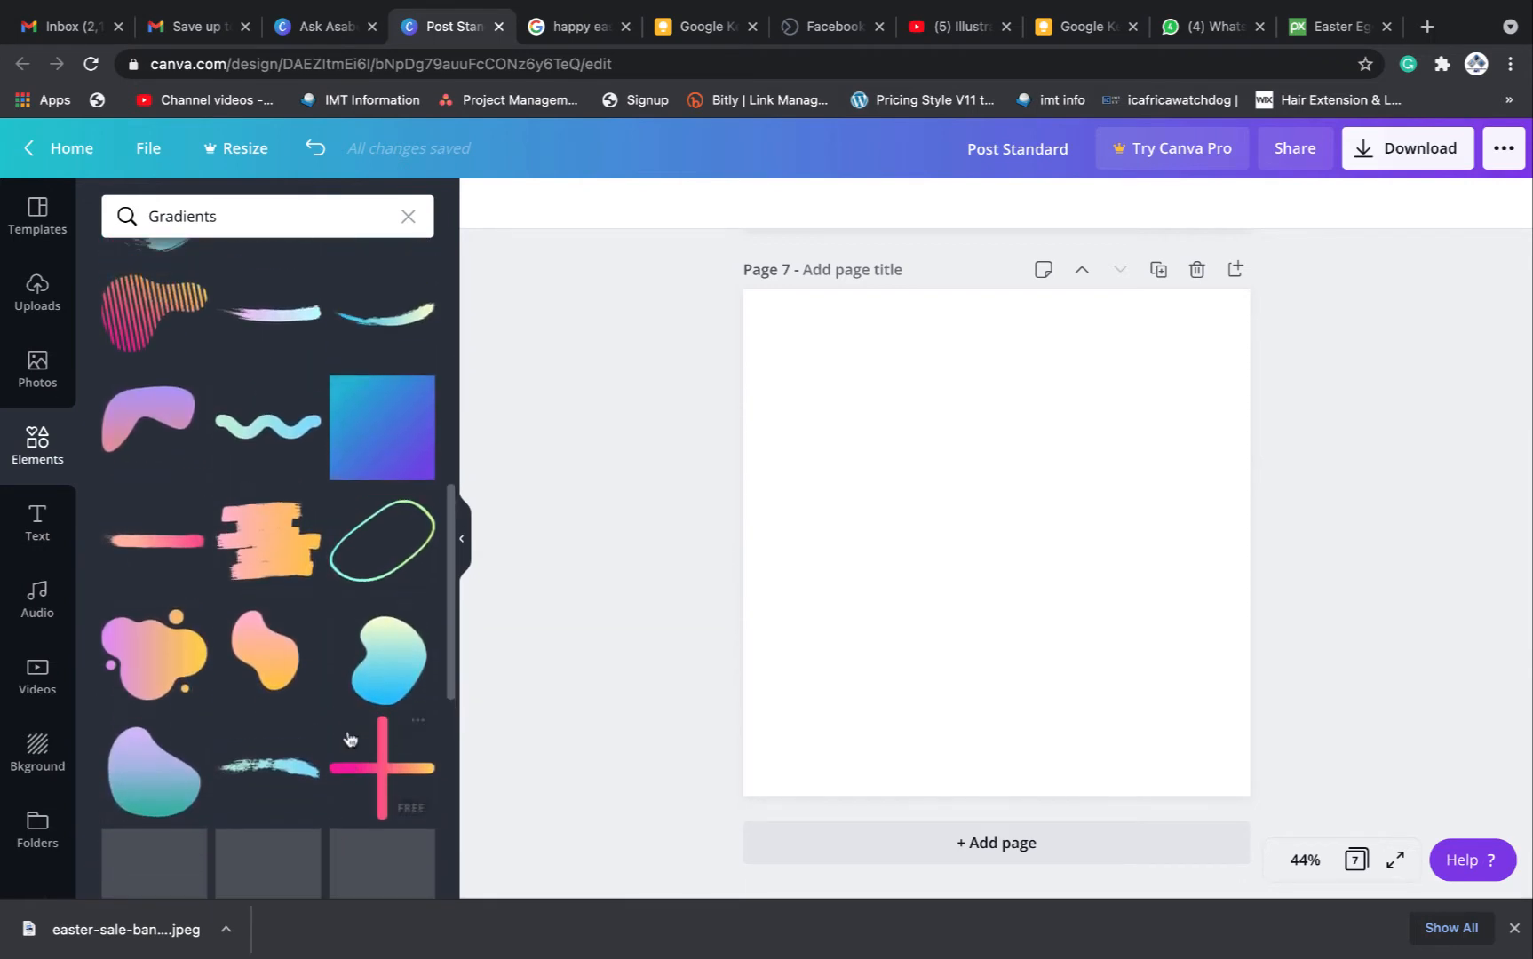
scroll(294, 686, down, 1)
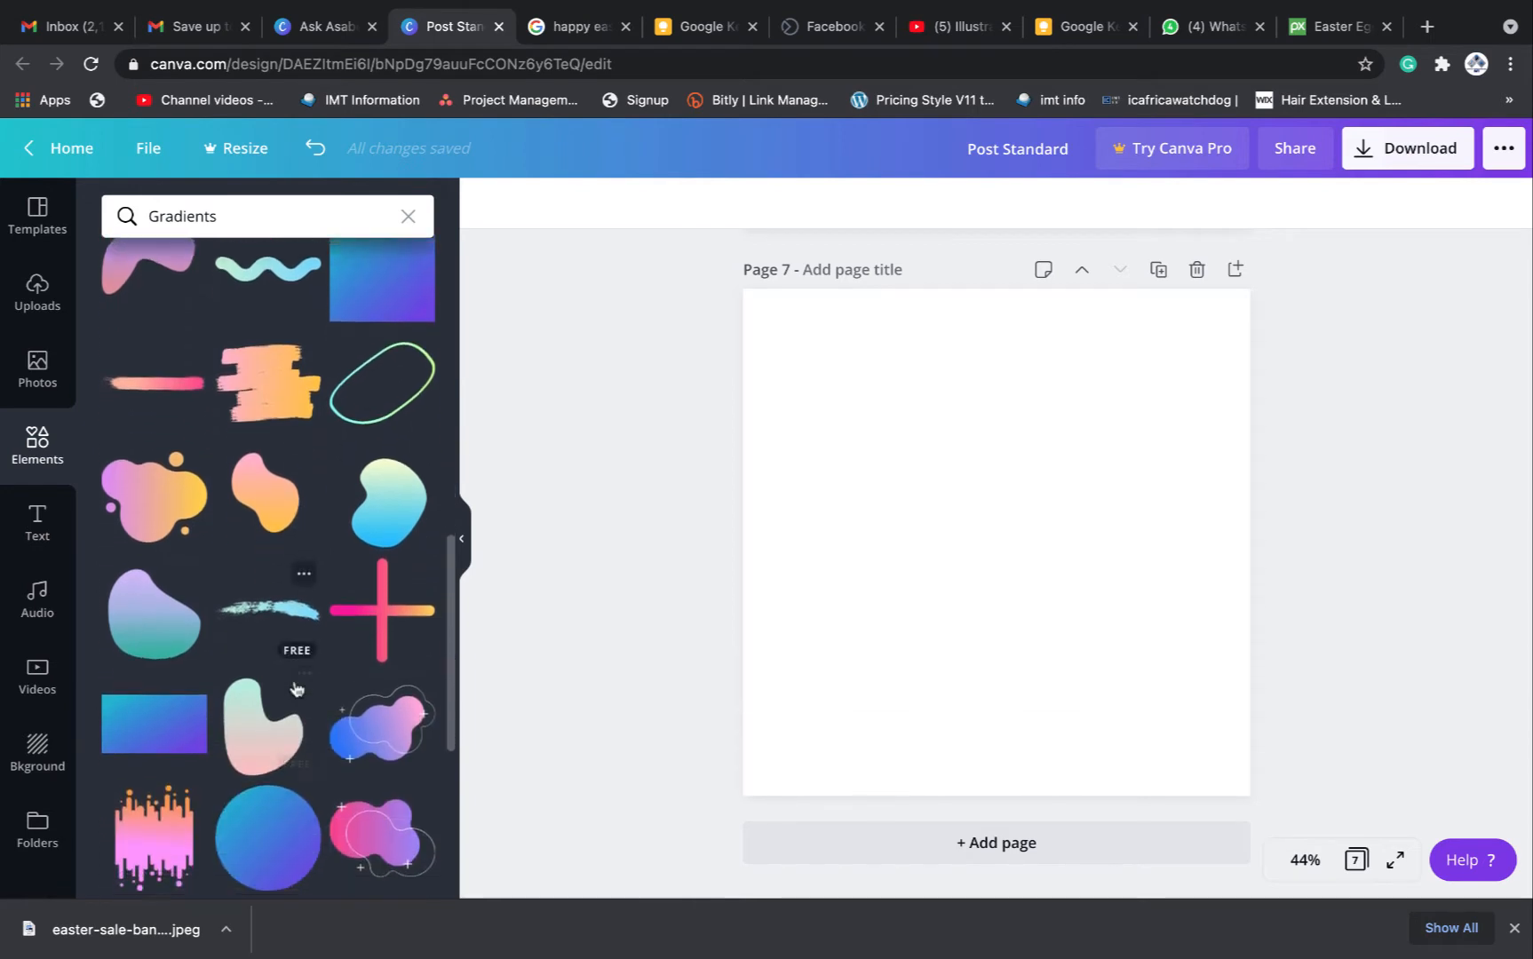
scroll(296, 687, down, 2)
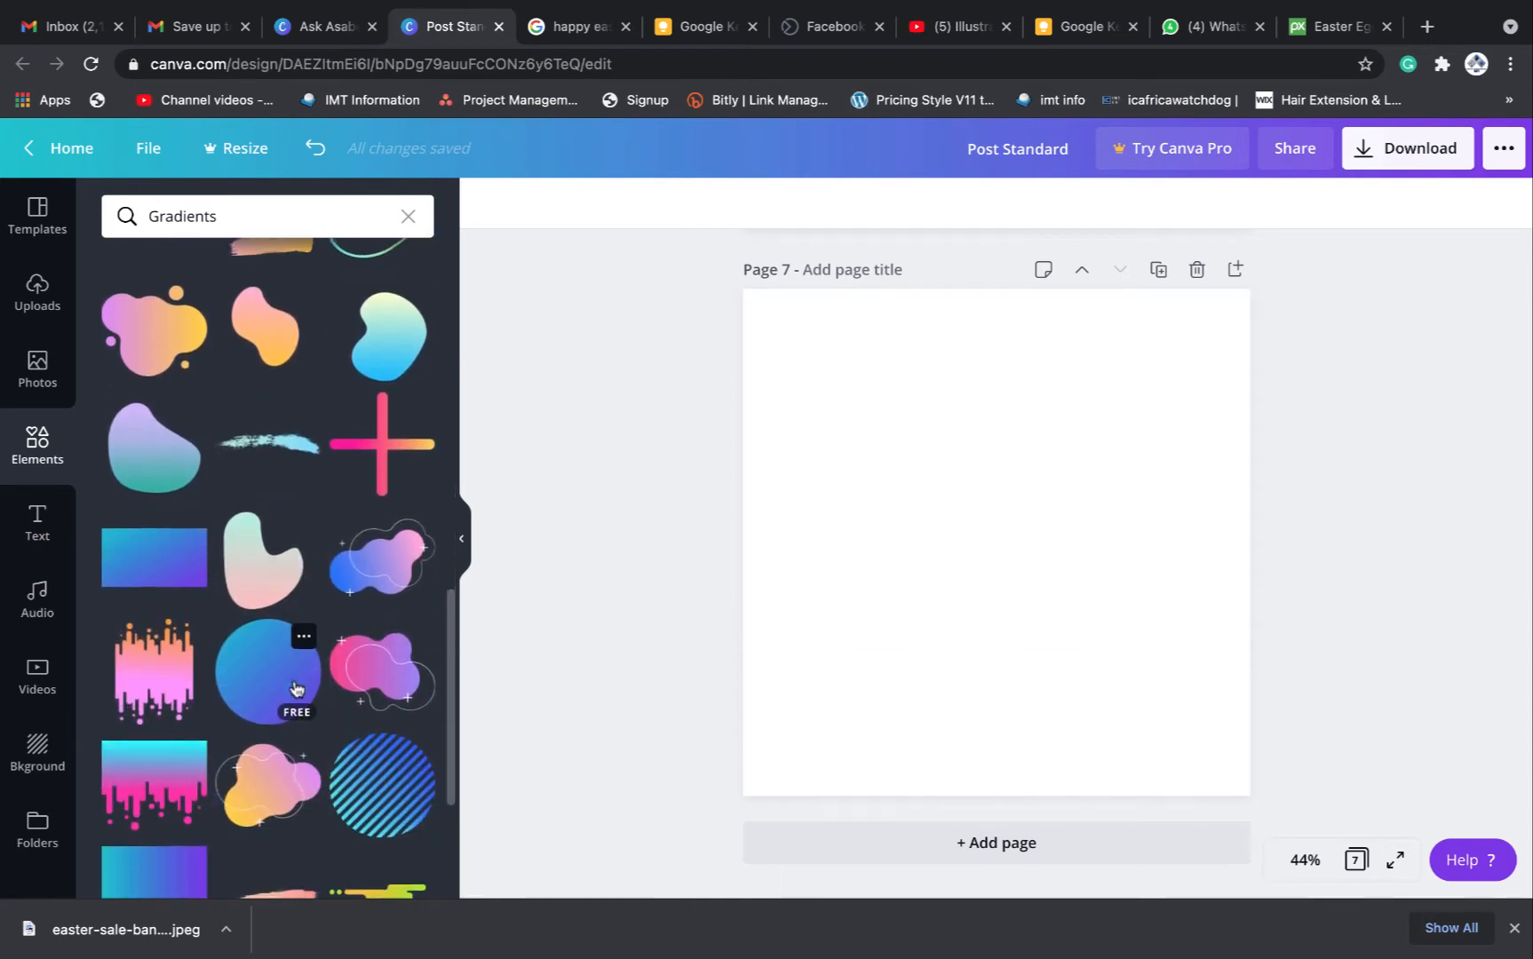
scroll(295, 687, down, 5)
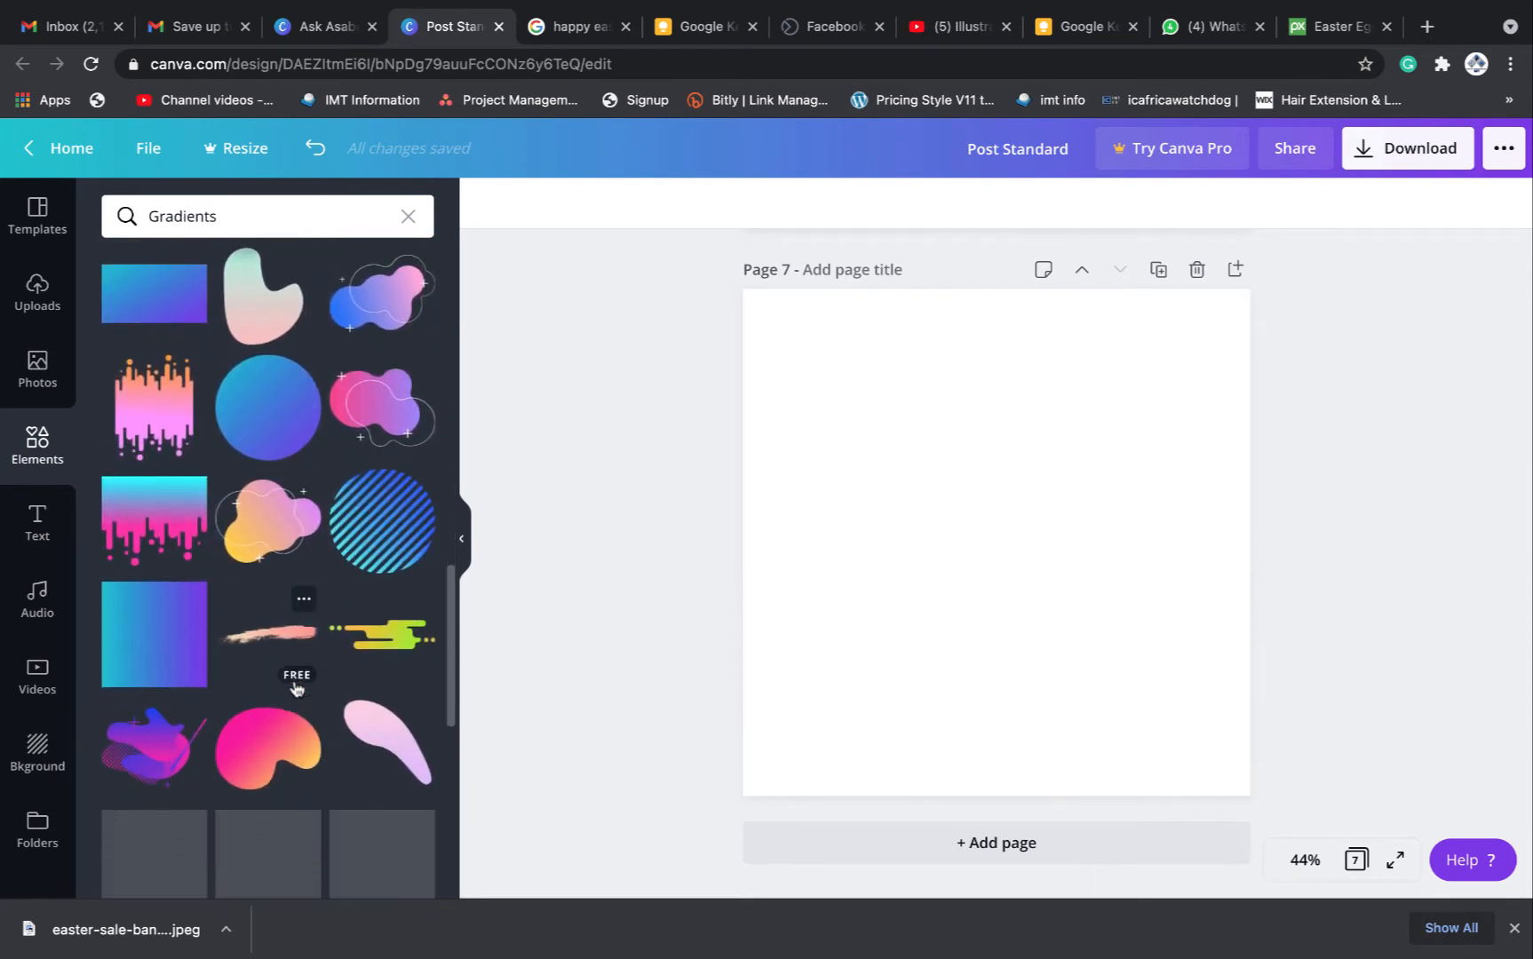
scroll(296, 687, up, 4)
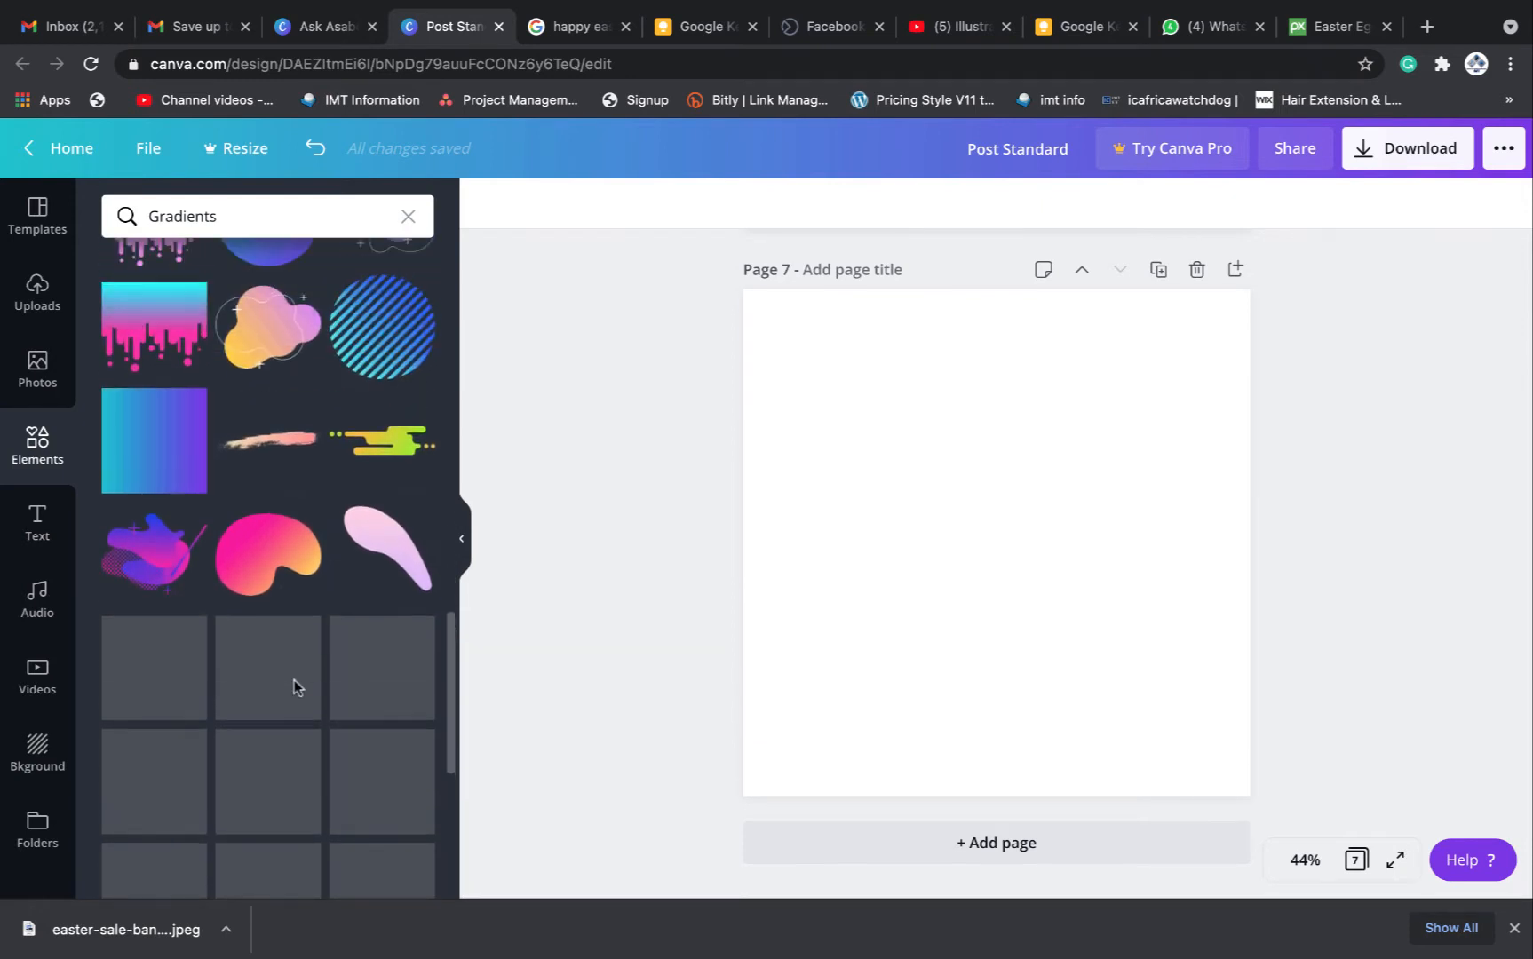
scroll(293, 684, up, 3)
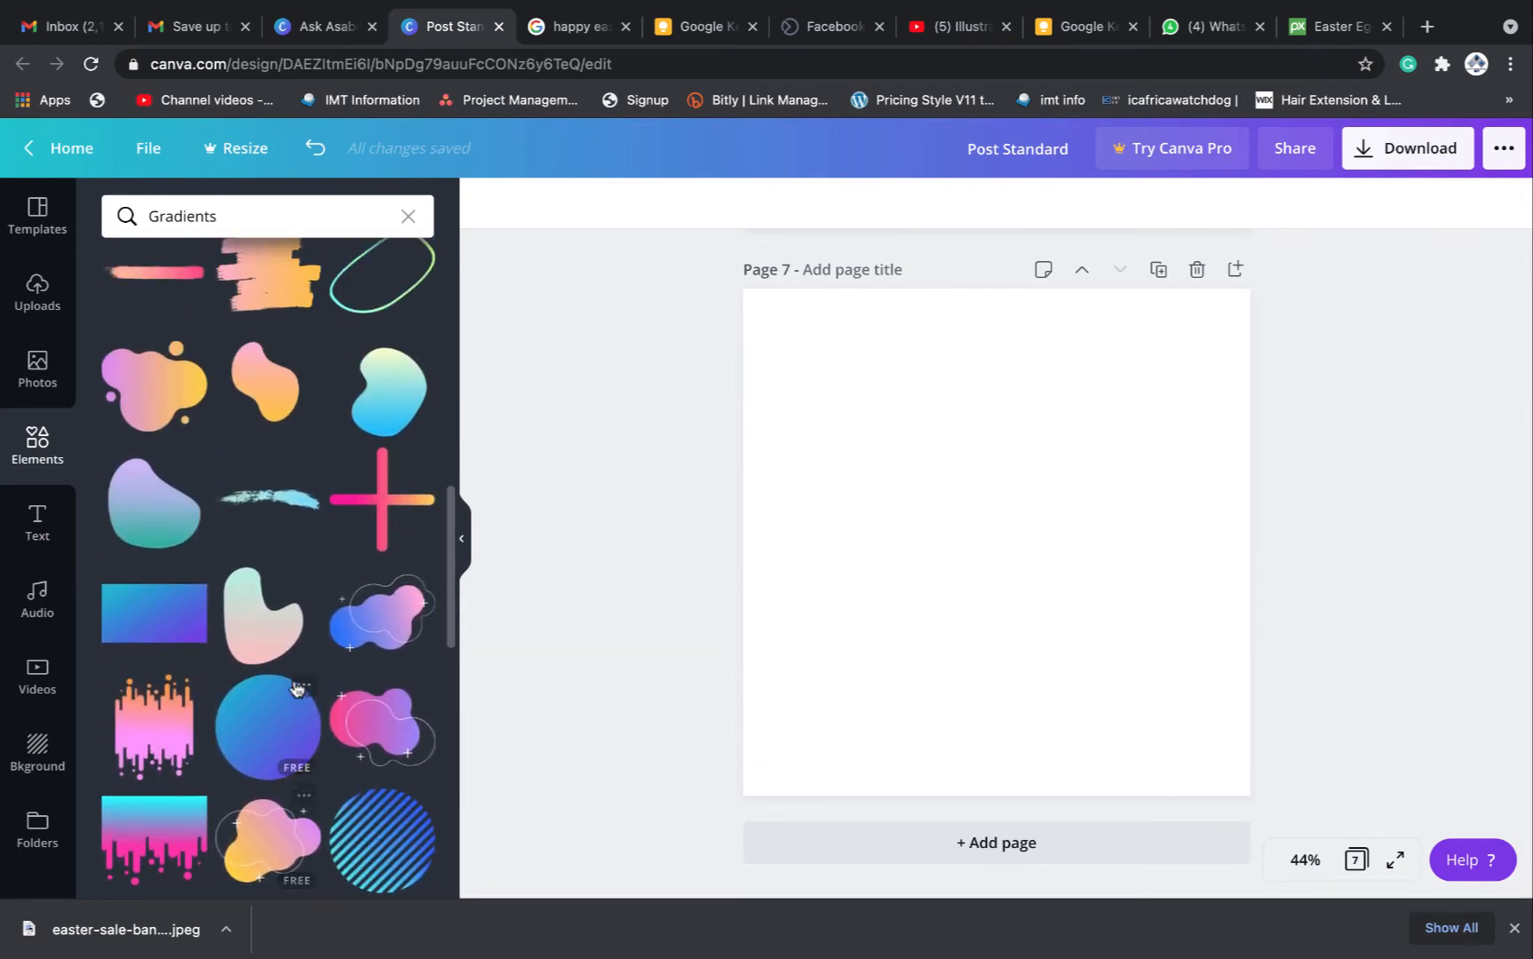
scroll(336, 619, down, 10)
scroll(336, 619, up, 1)
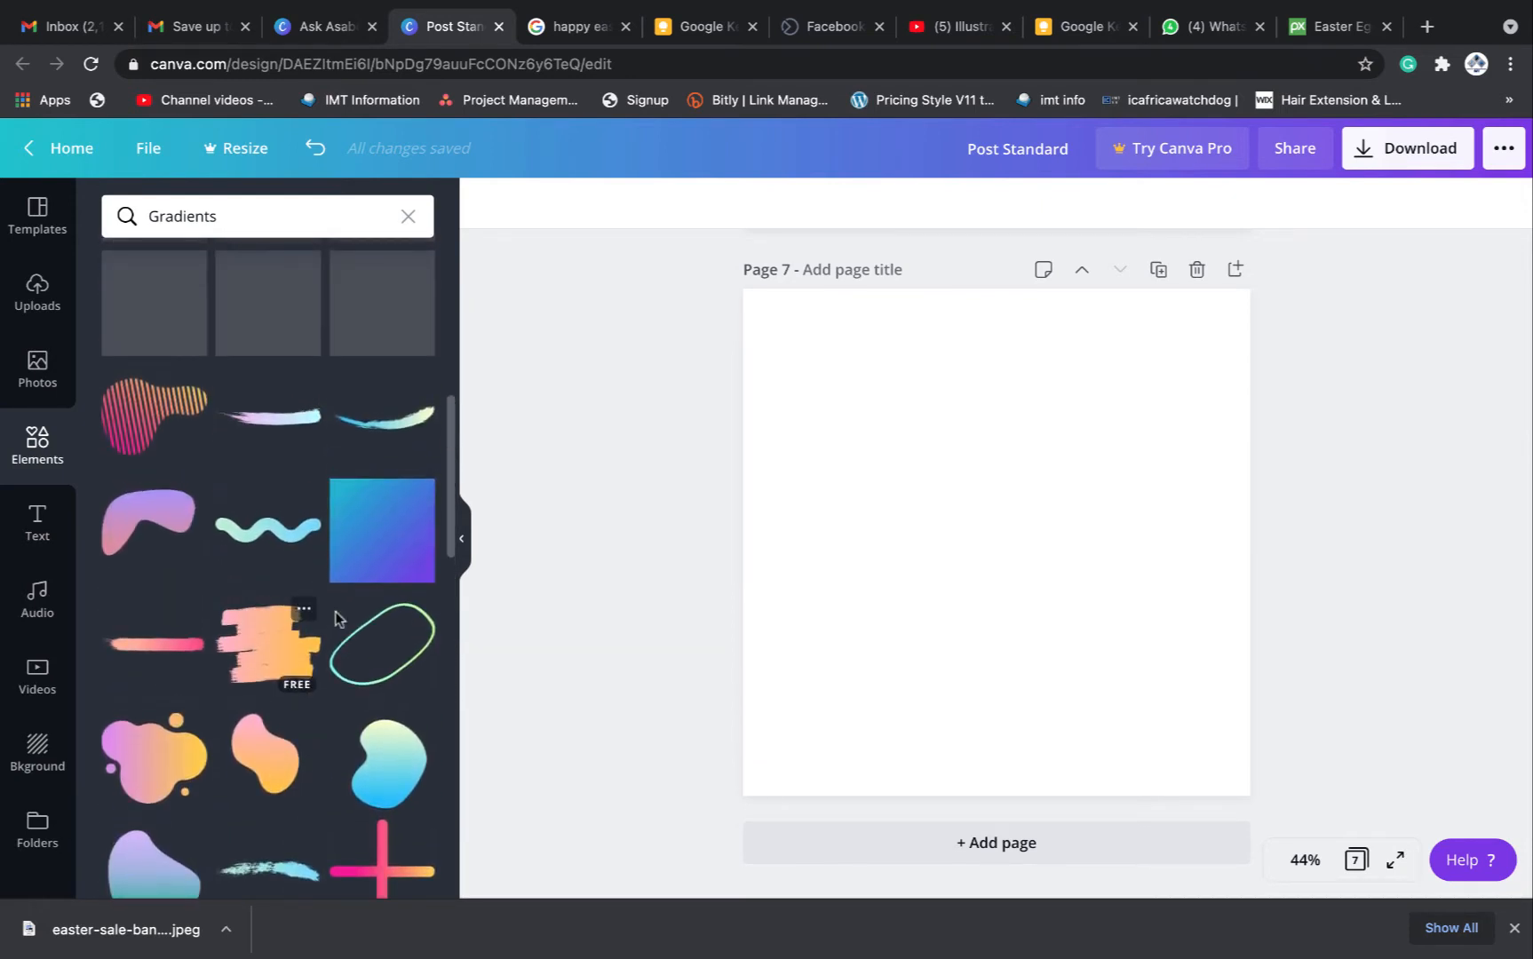
click(379, 561)
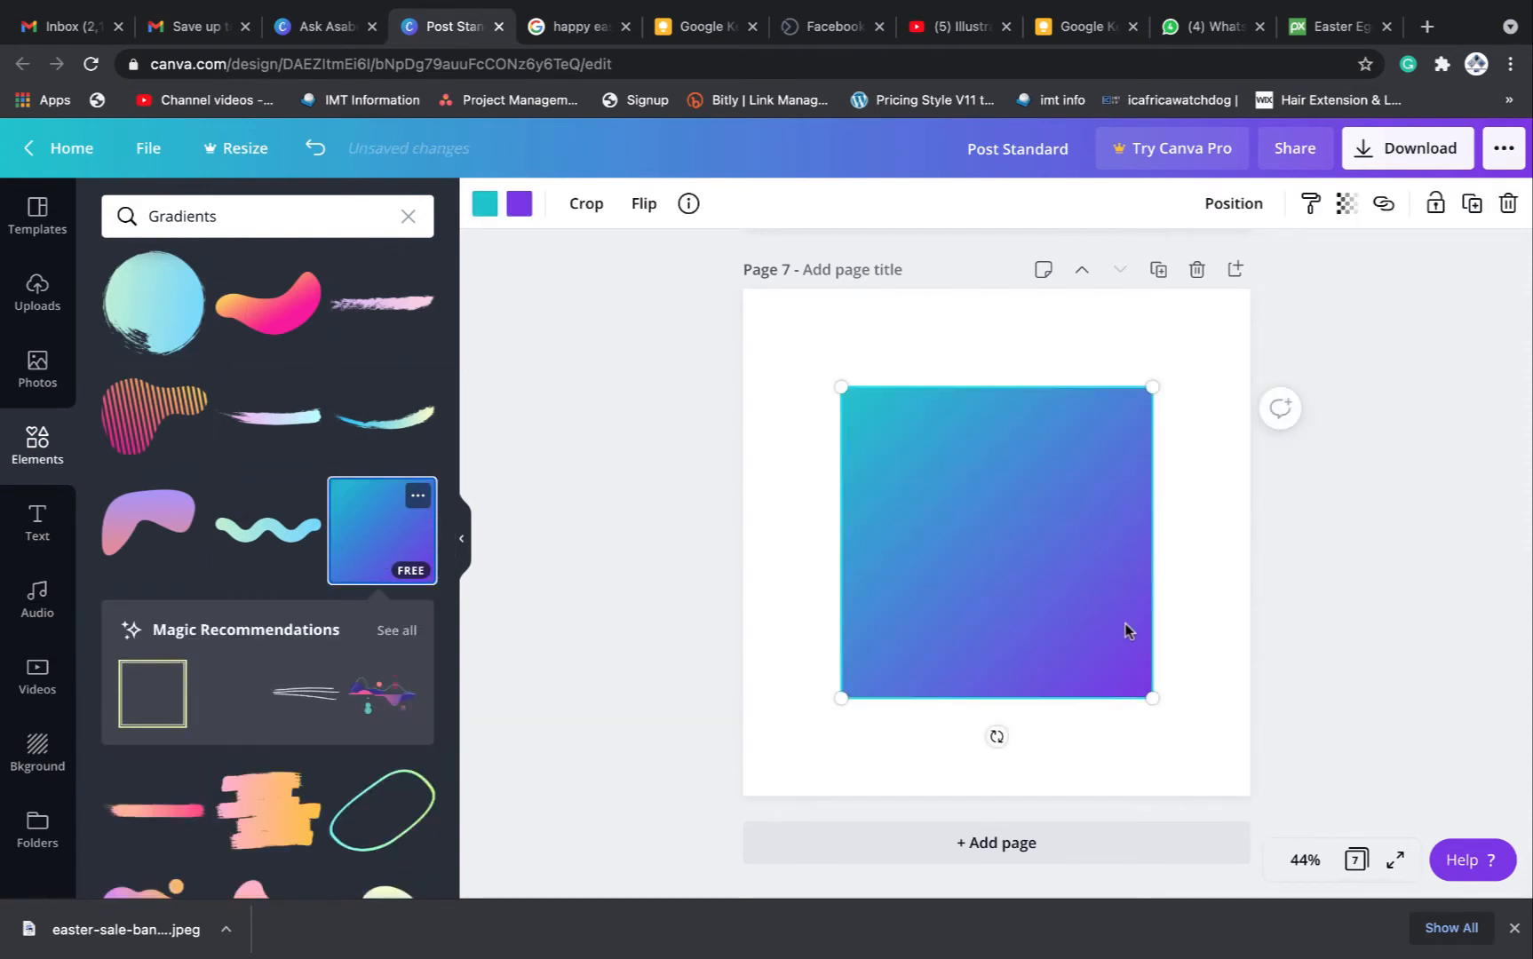
Move the gradient square into the page's upper-left corner and rotate it 180° so its purple end is at the upper left
drag(1065, 569, 969, 464)
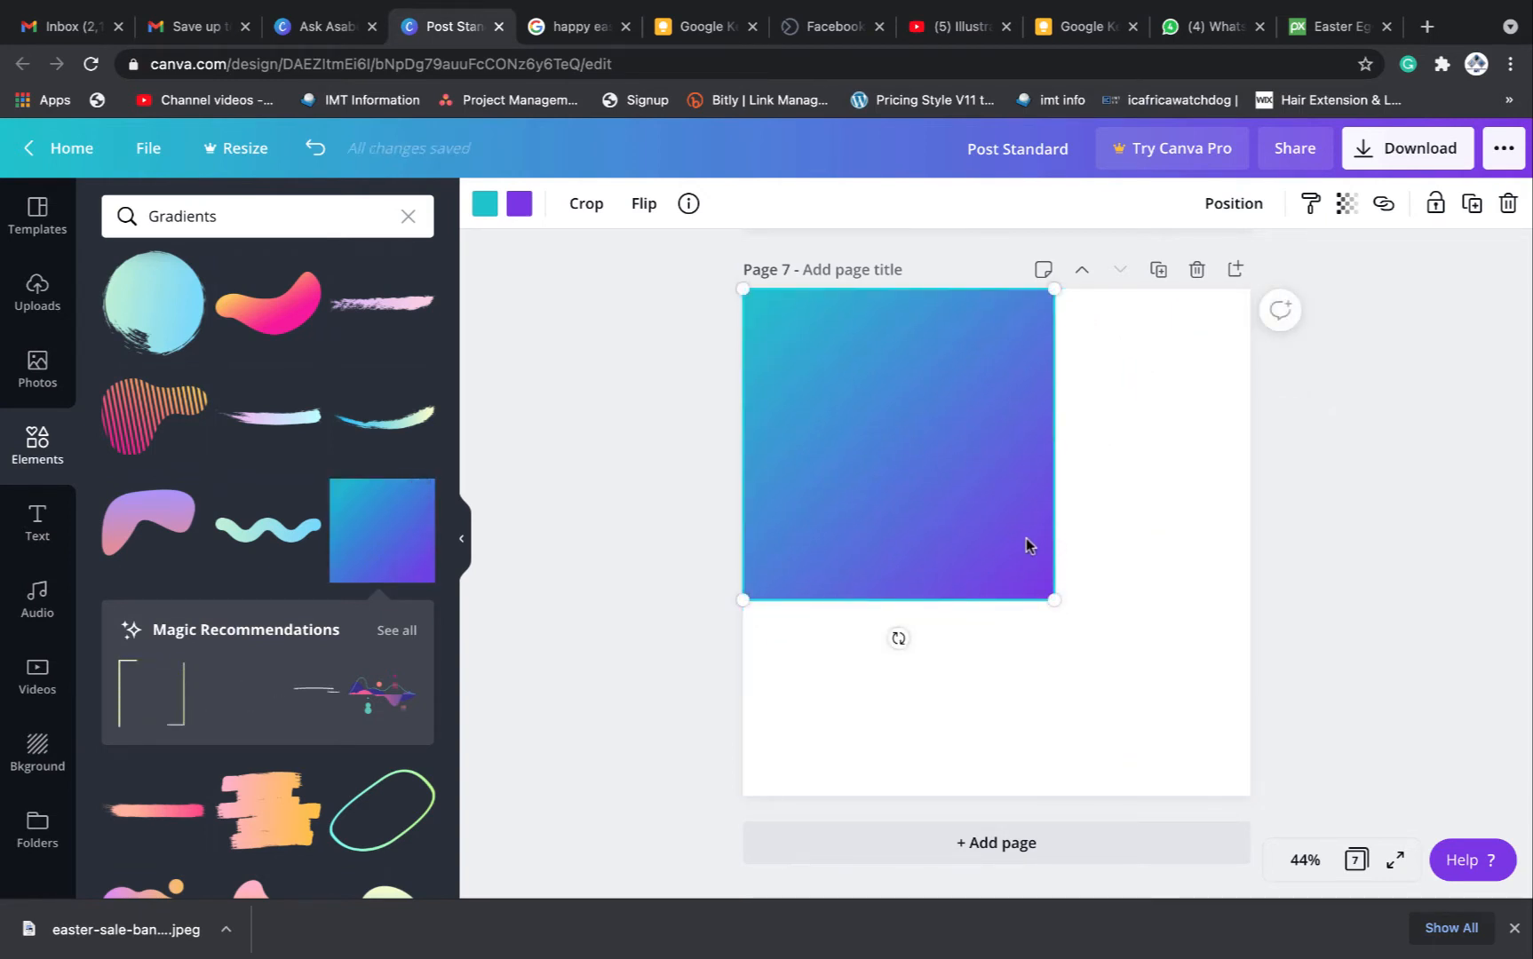
drag(903, 638, 738, 446)
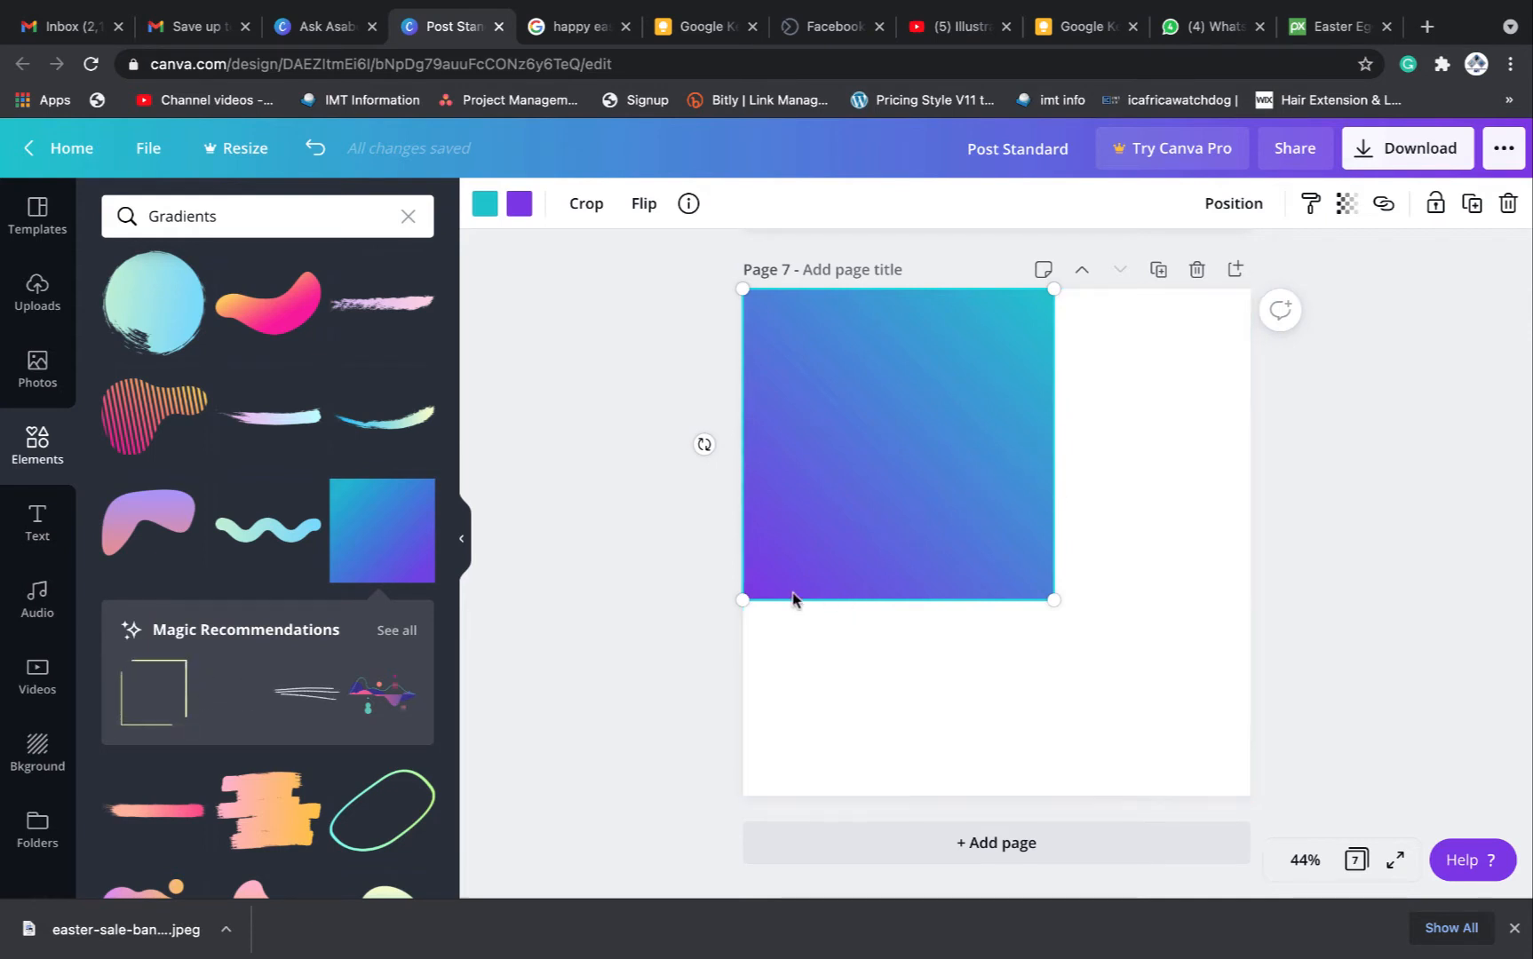
drag(704, 445, 897, 304)
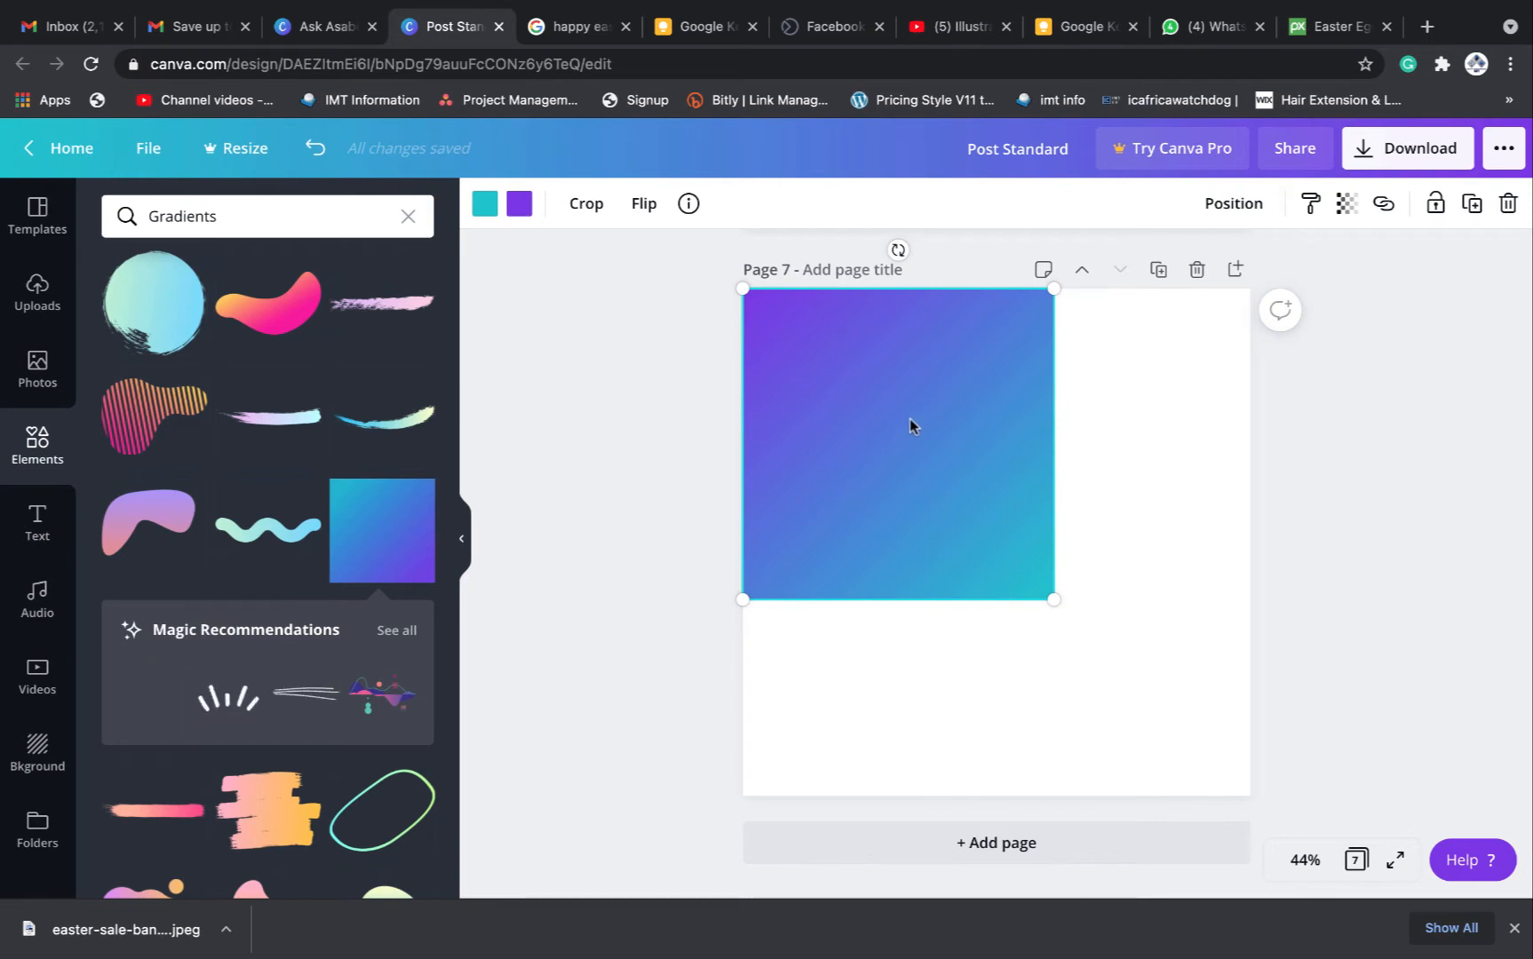
Place the uploaded Happy Easter Sale image on page 7 and move it to the page's lower-right area as a colour reference
click(485, 201)
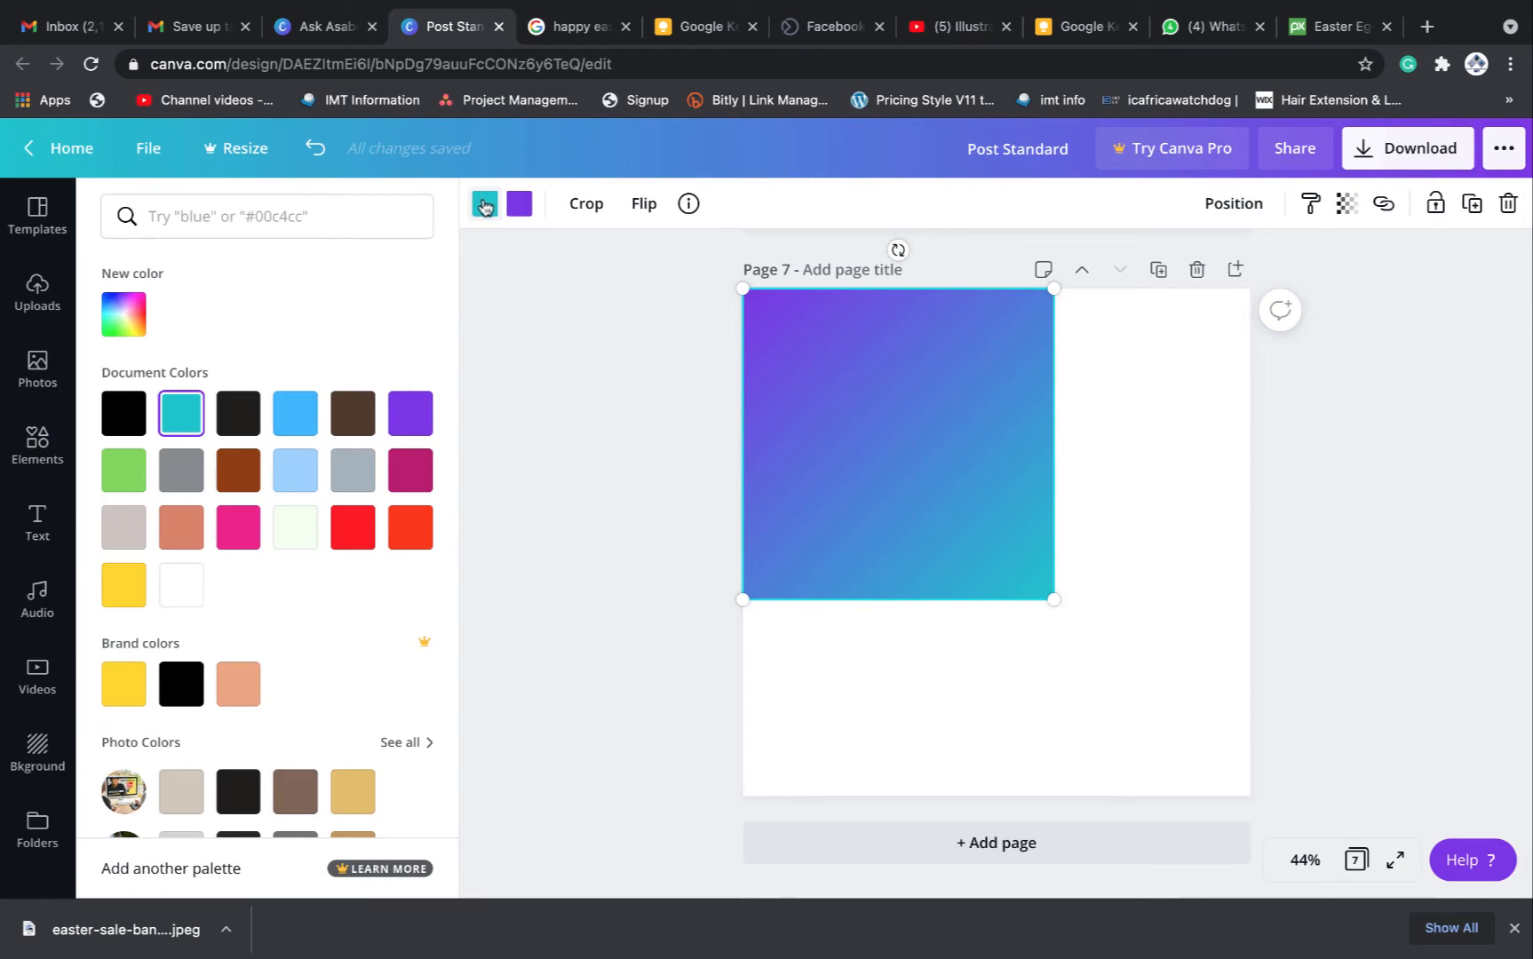
click(37, 364)
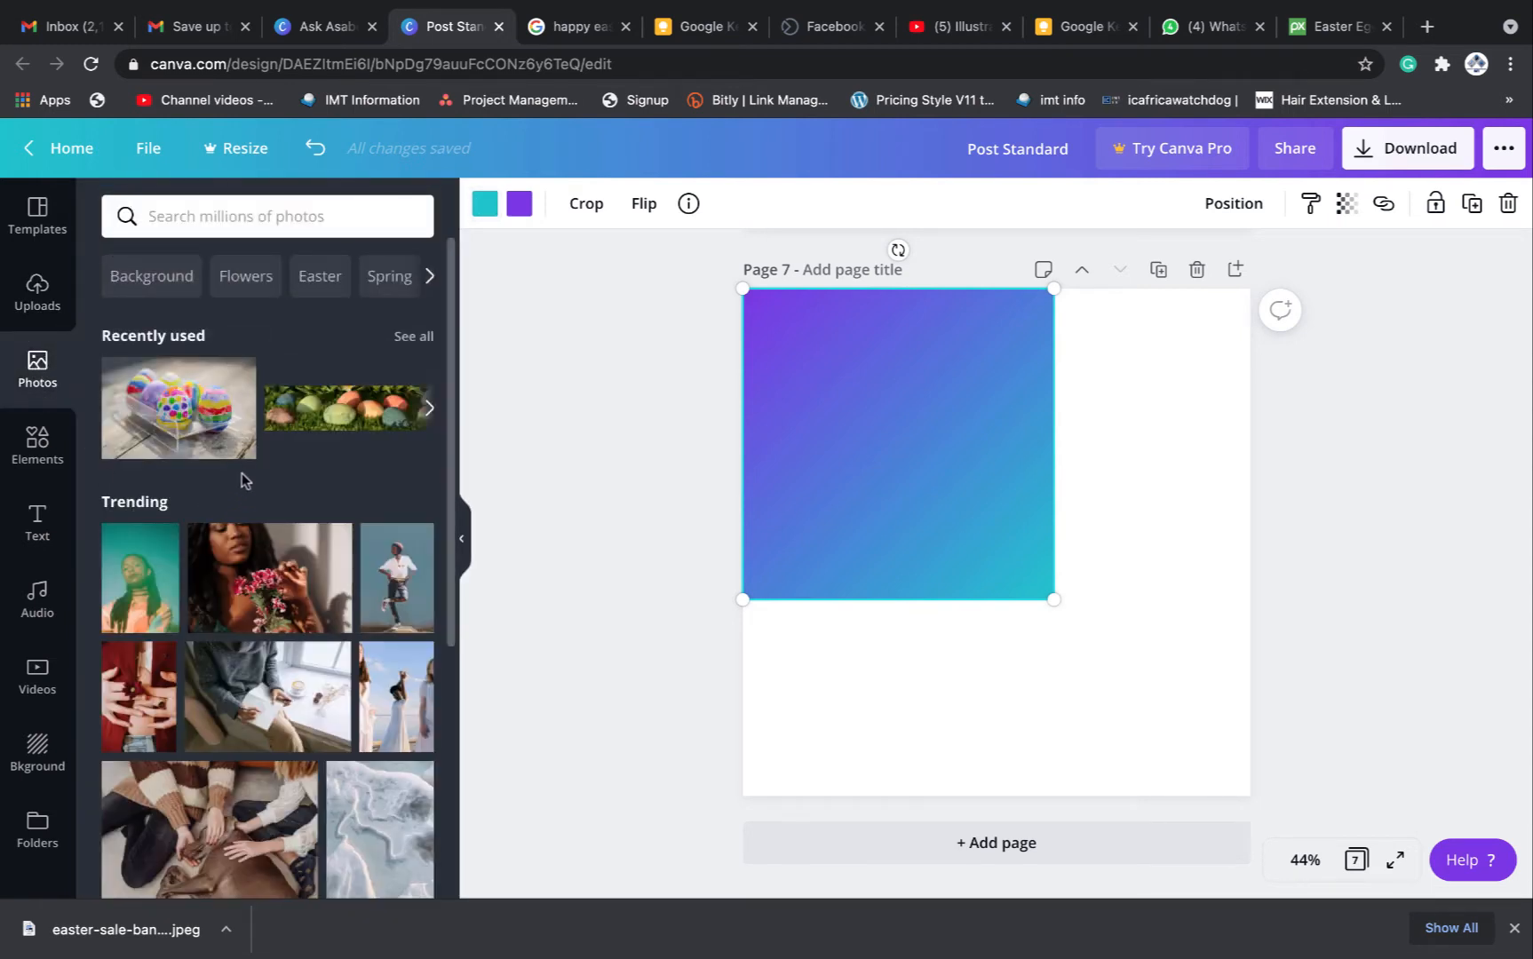
click(37, 302)
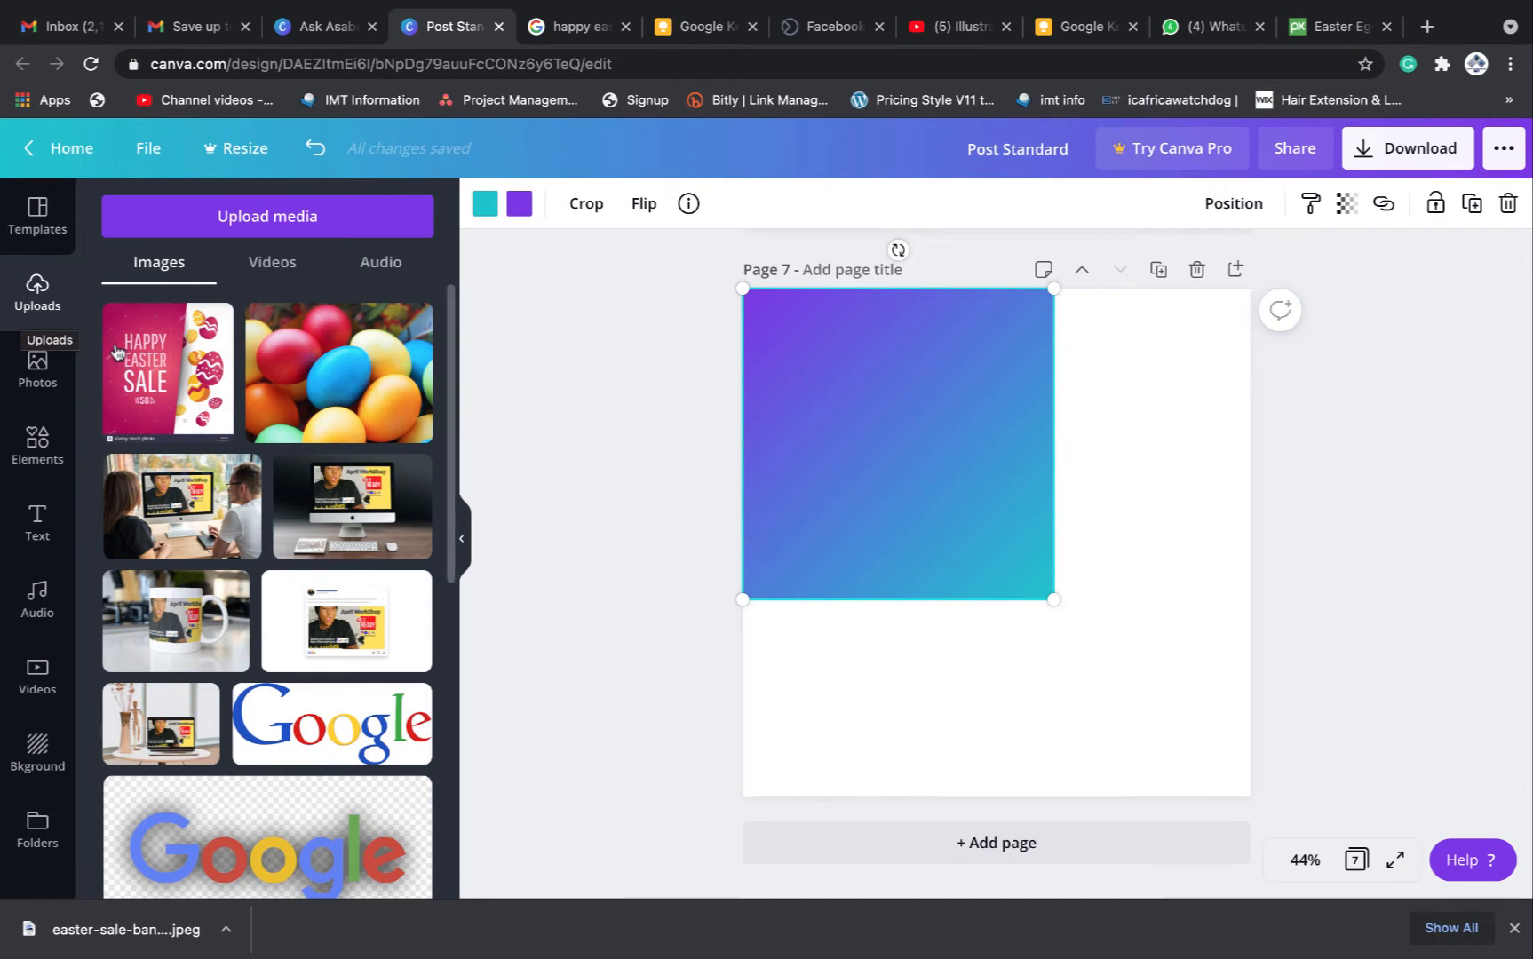
click(169, 373)
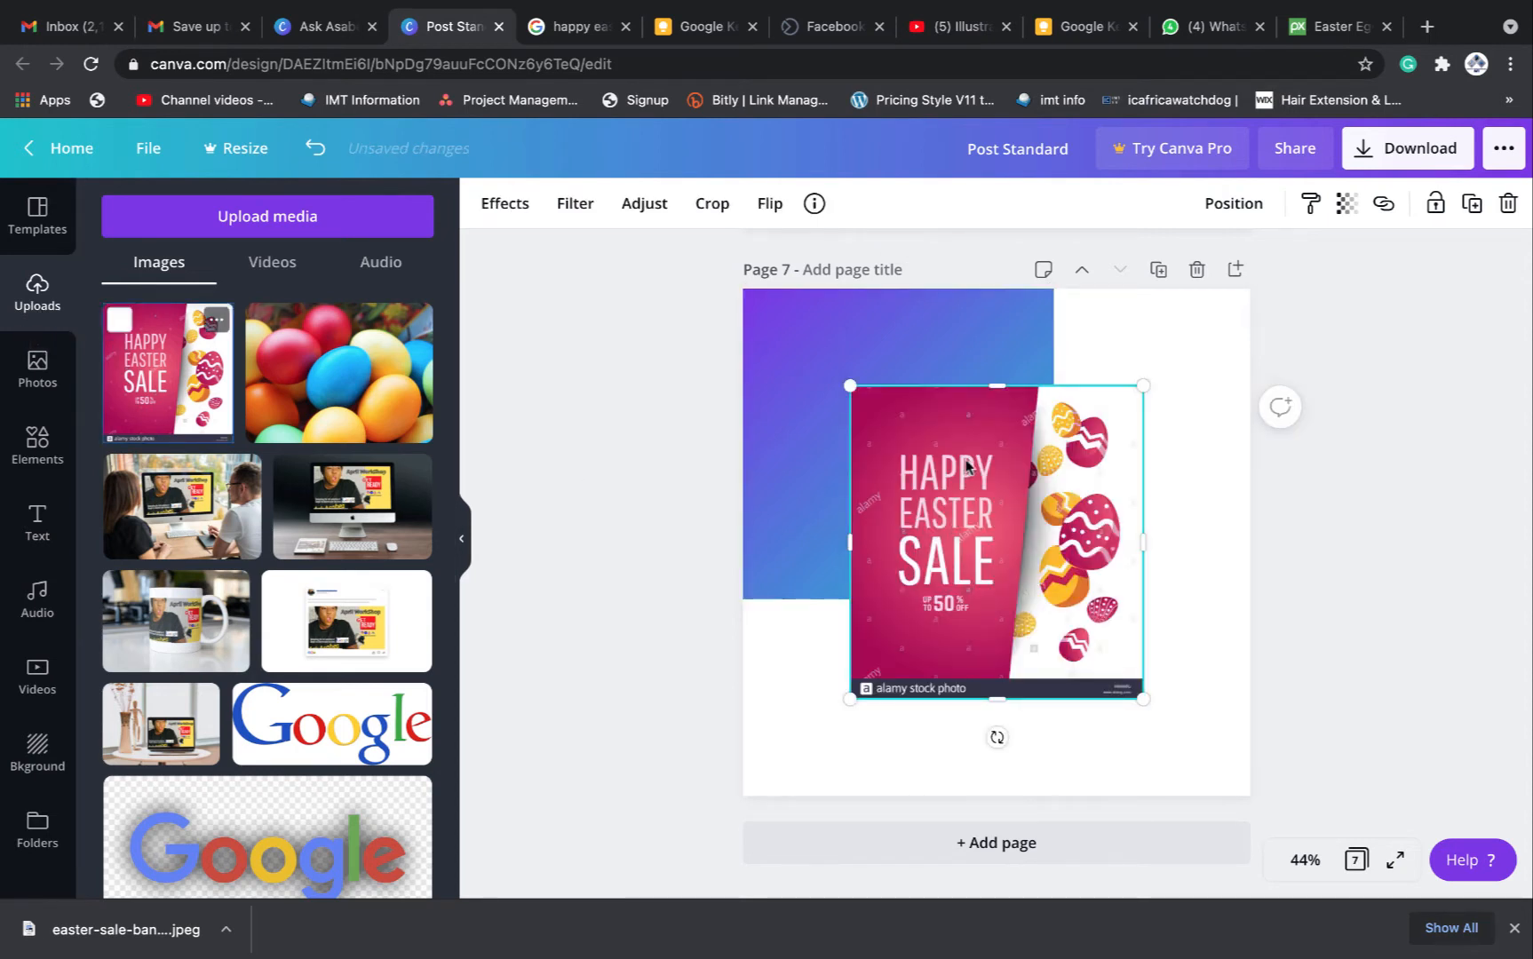
drag(966, 467, 1087, 537)
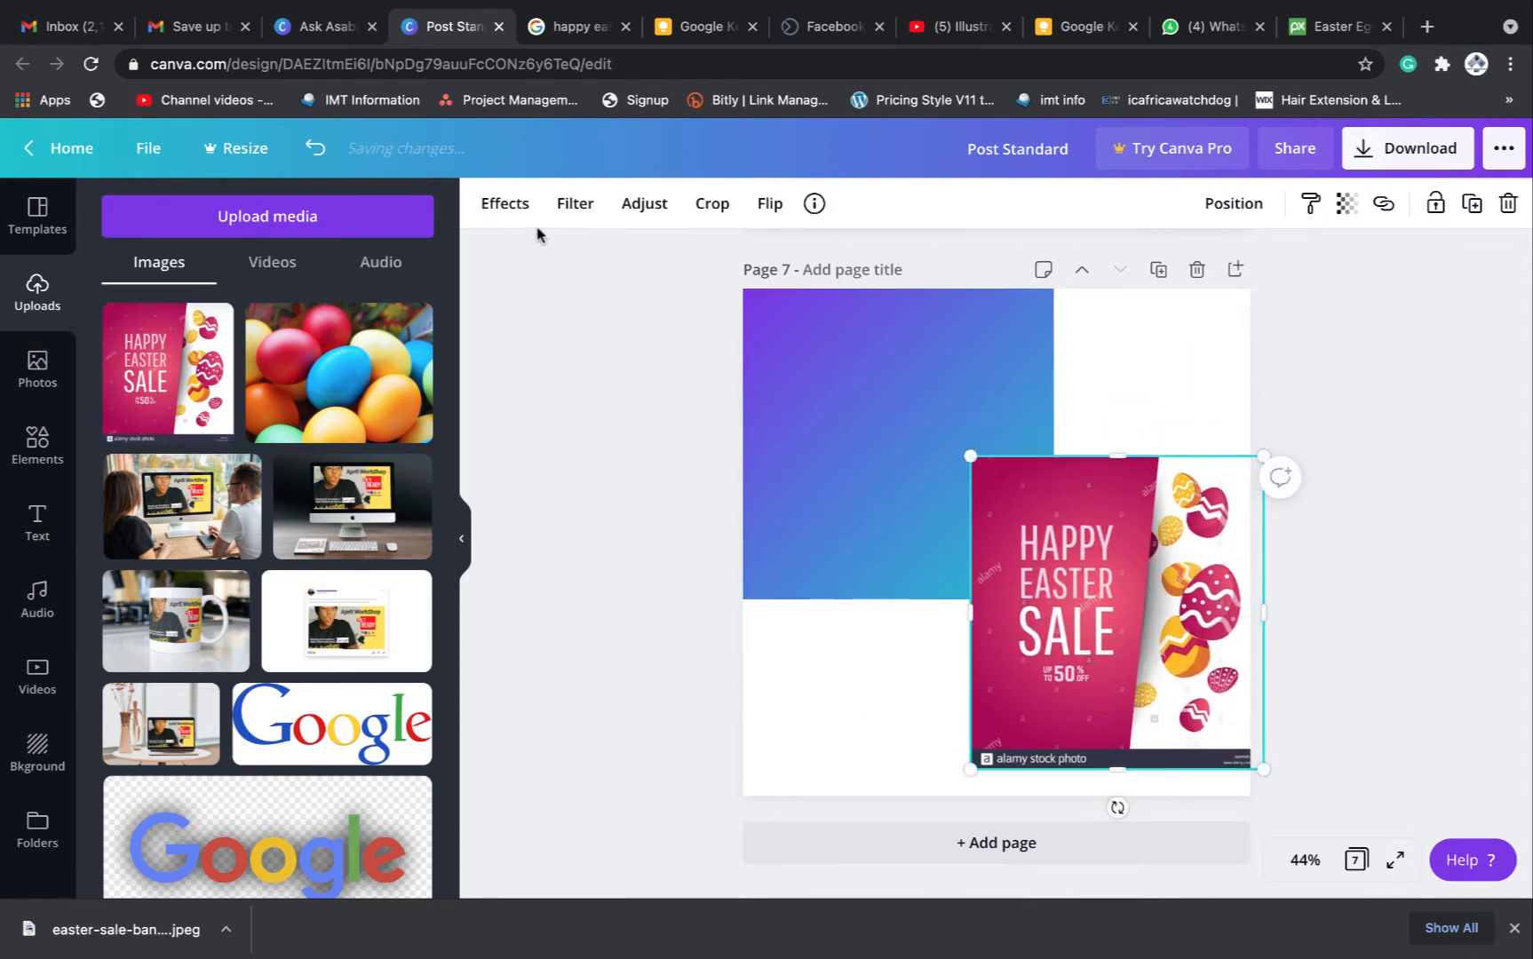
Set both colours of the gradient square to the crimson photo colour taken from the Easter sale image
click(828, 364)
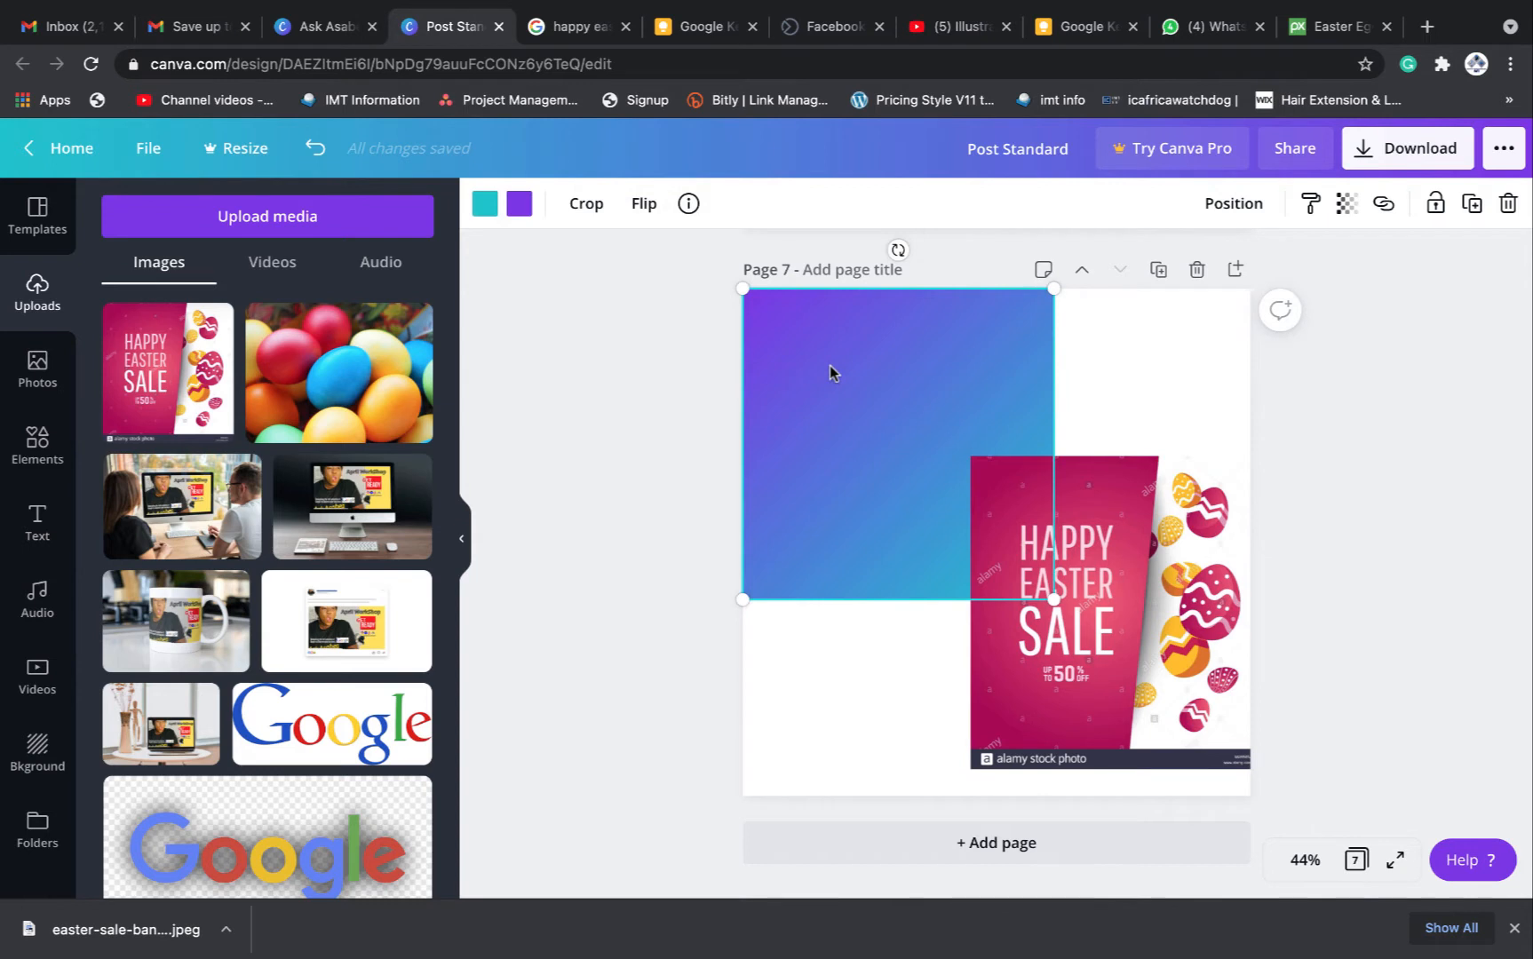
click(485, 204)
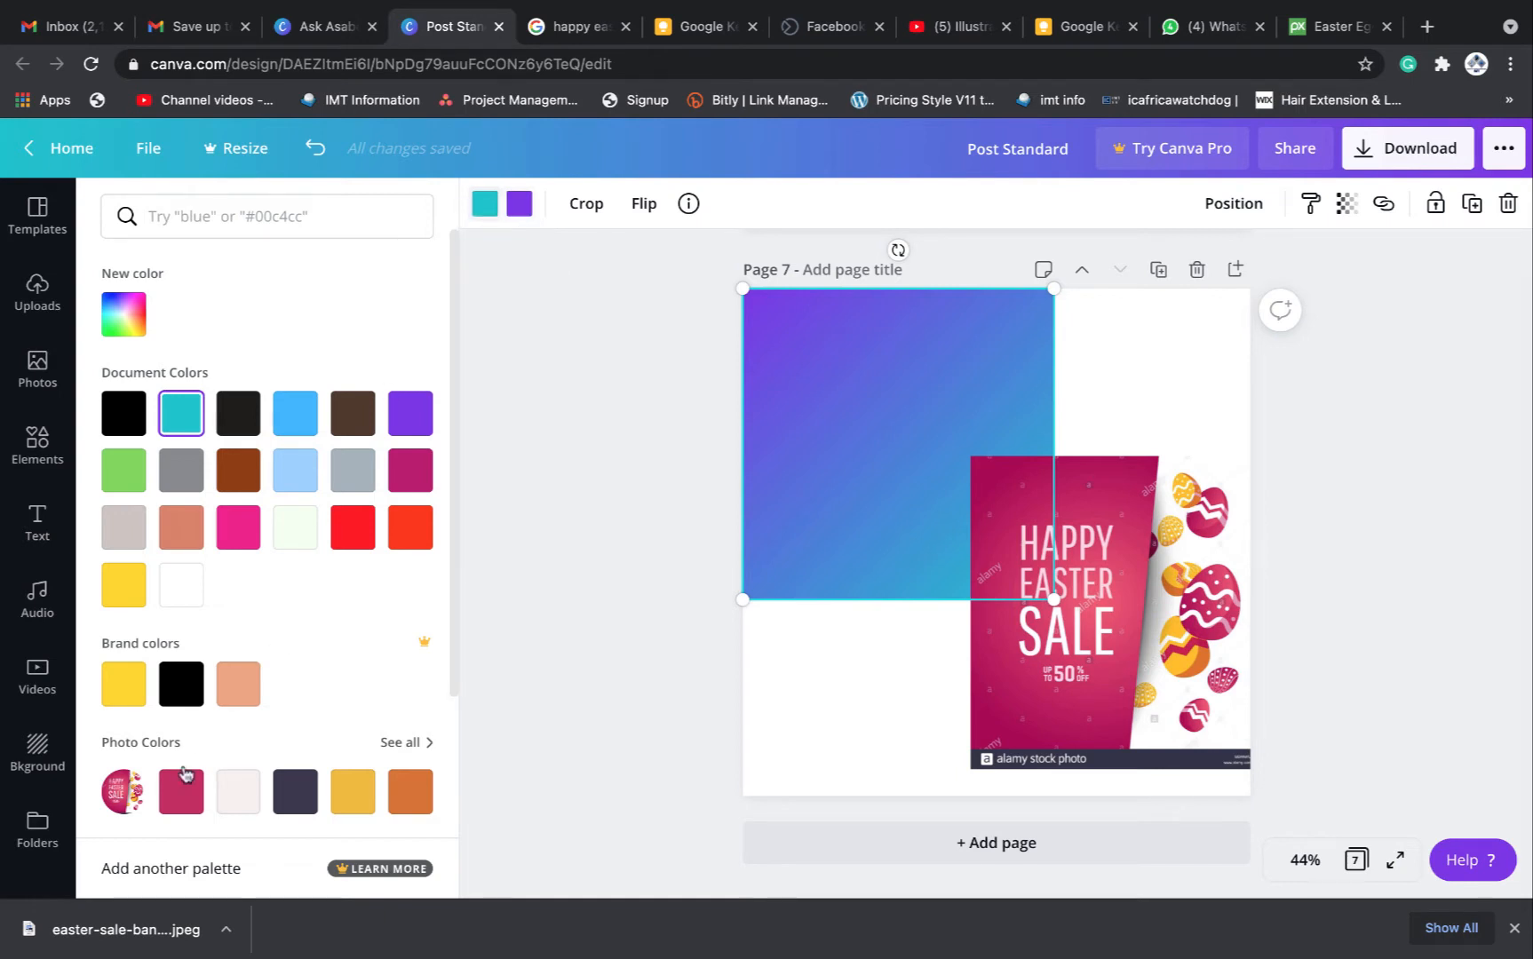
scroll(184, 774, down, 3)
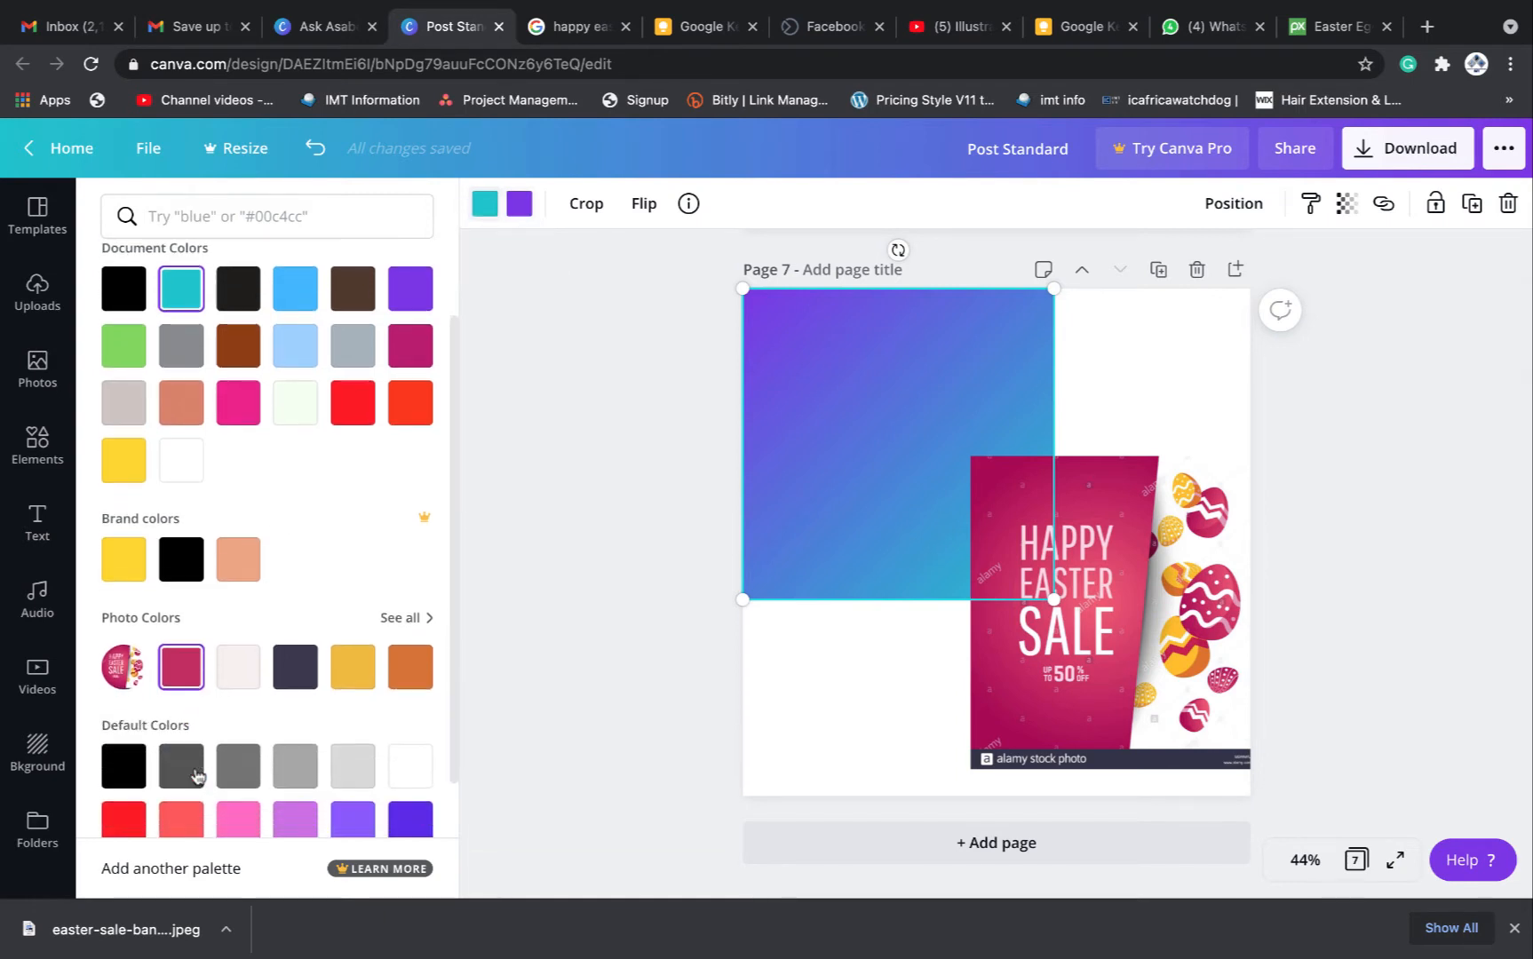
click(182, 668)
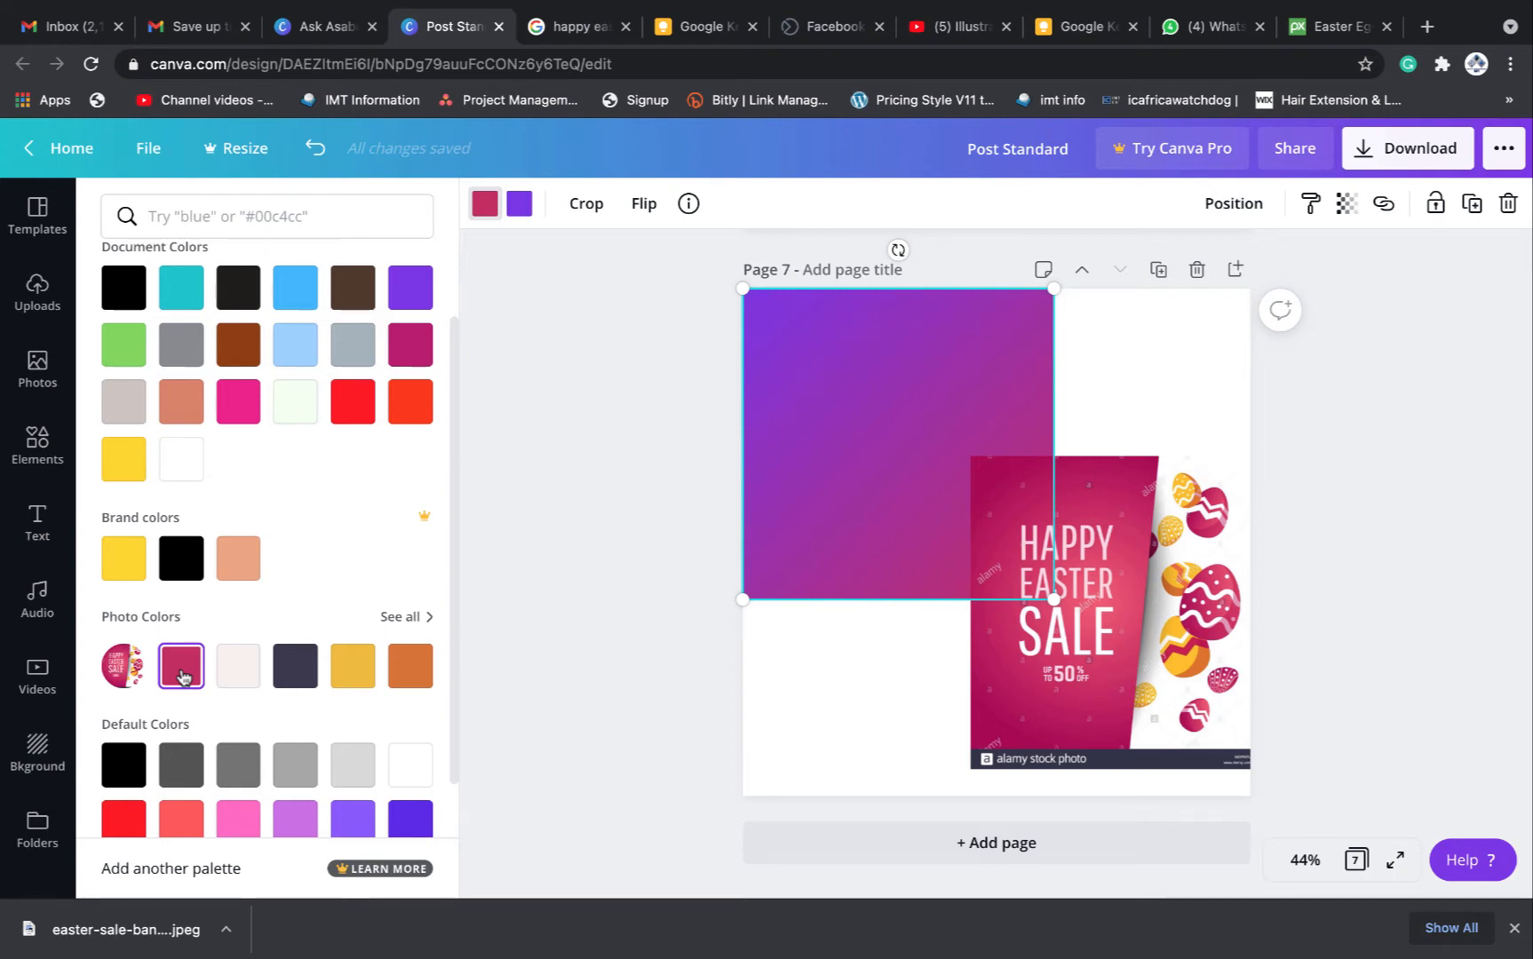
click(520, 203)
click(177, 672)
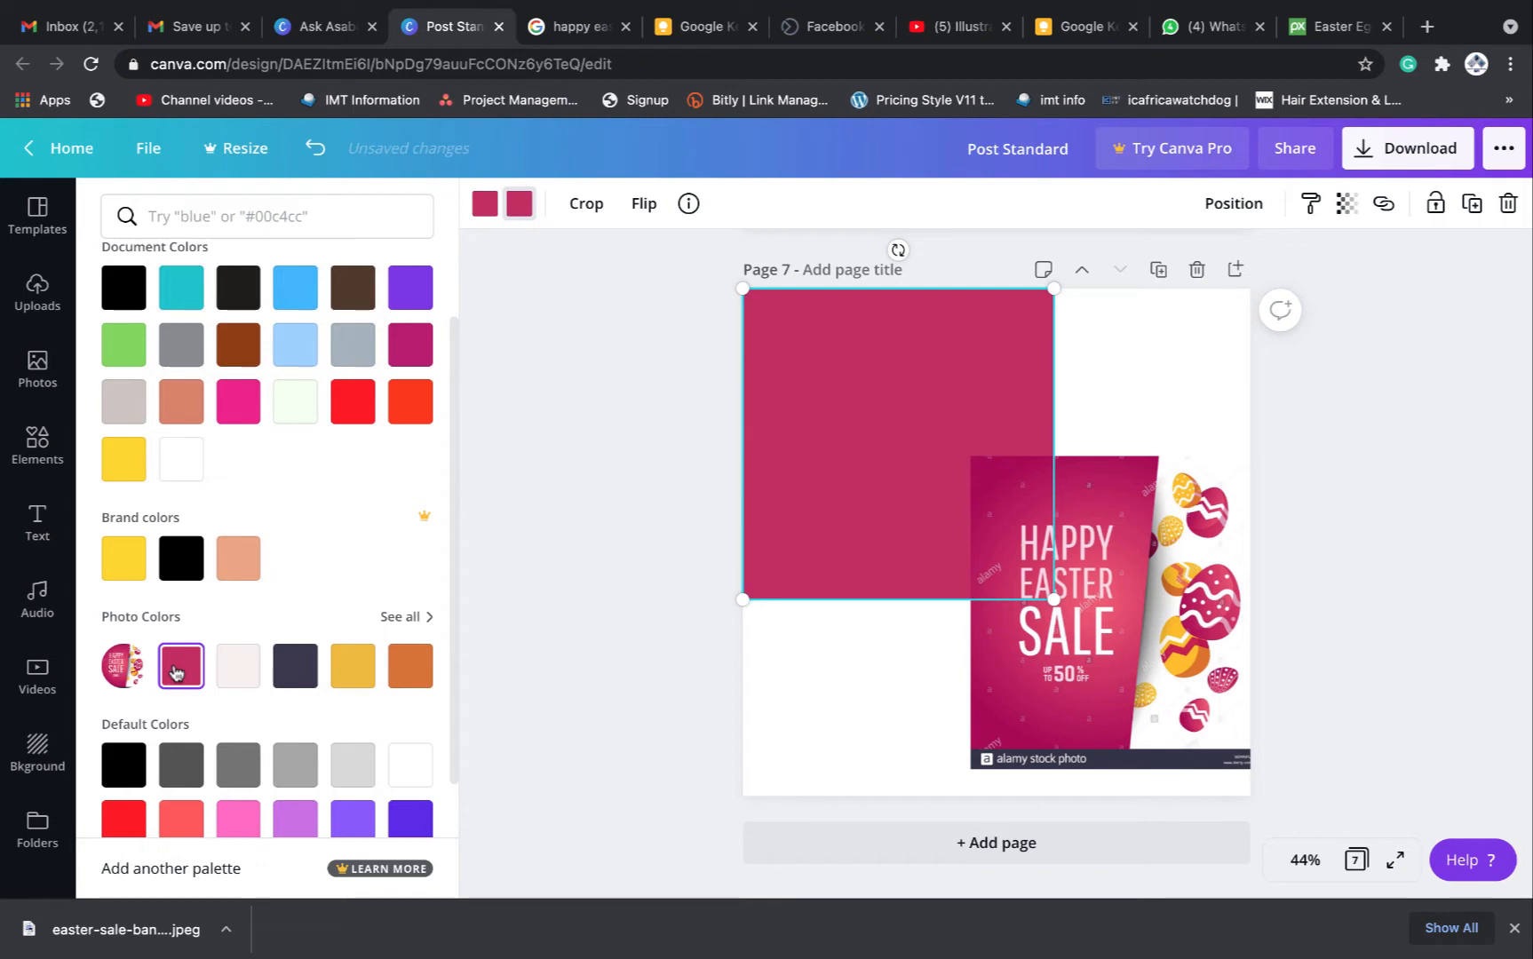
Lighten the gradient square's first colour to the custom pink #DF5386
click(484, 210)
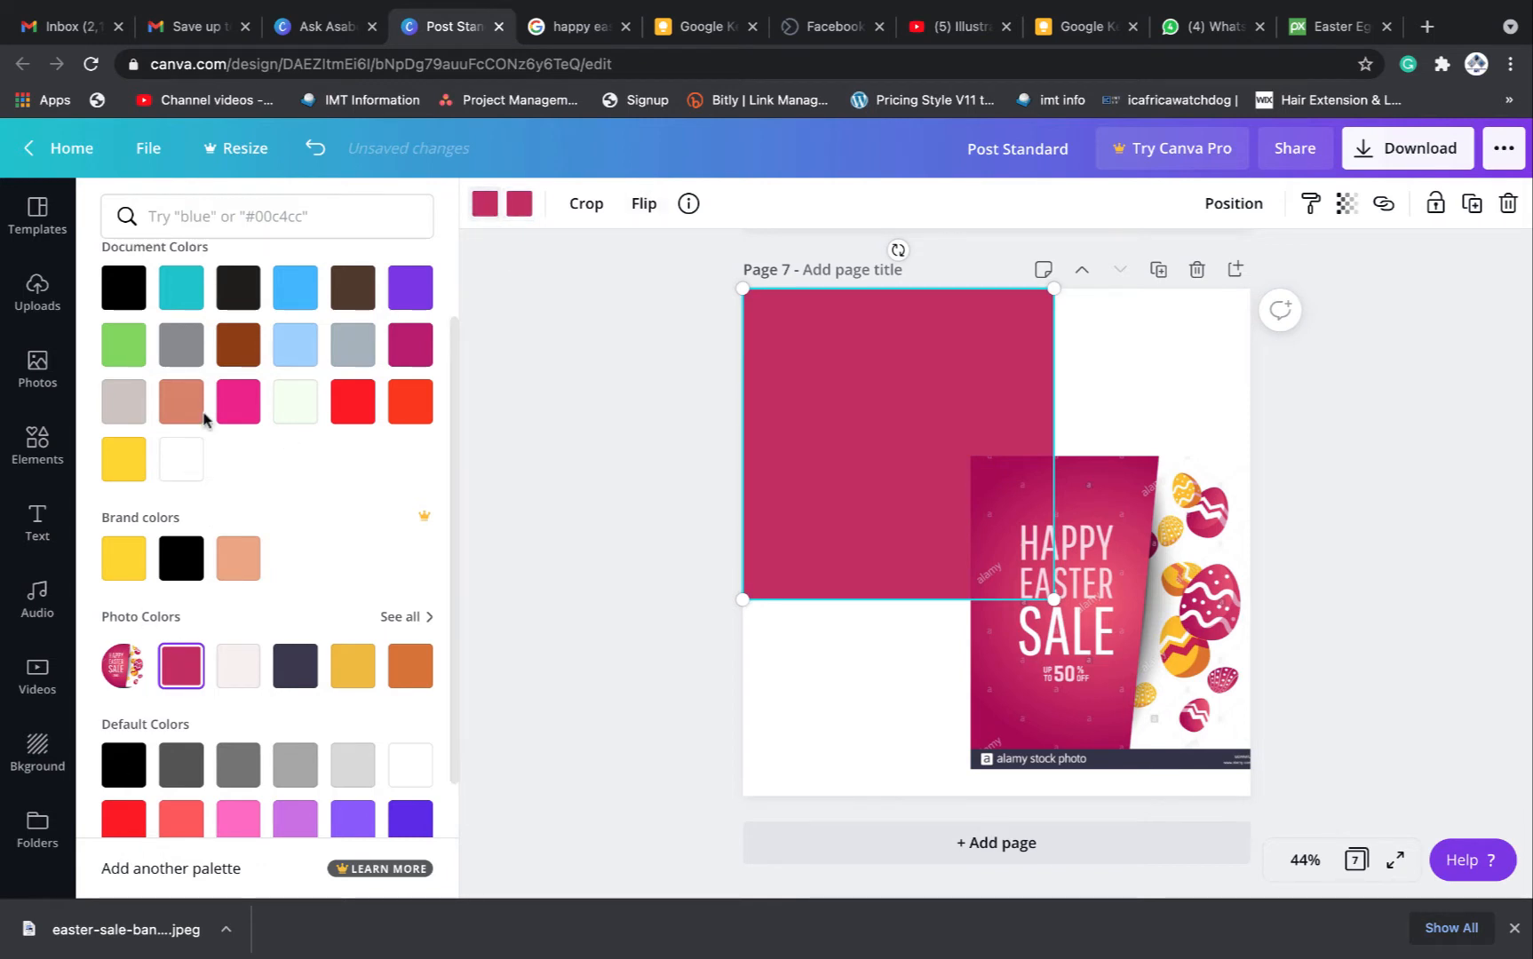
click(138, 315)
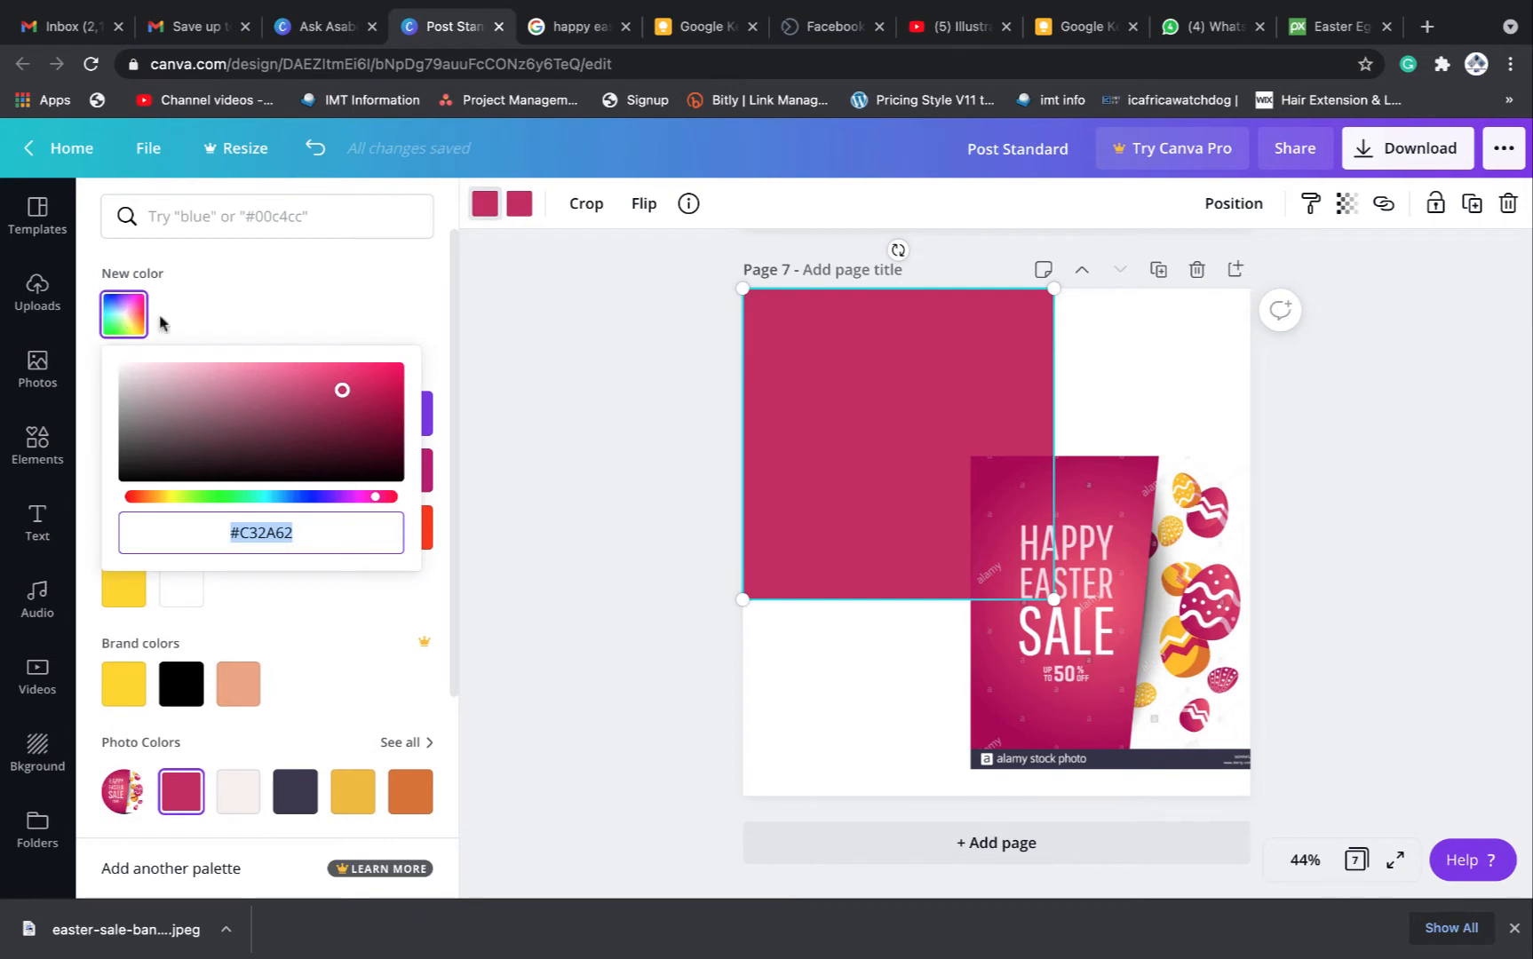
click(342, 383)
drag(342, 383, 253, 381)
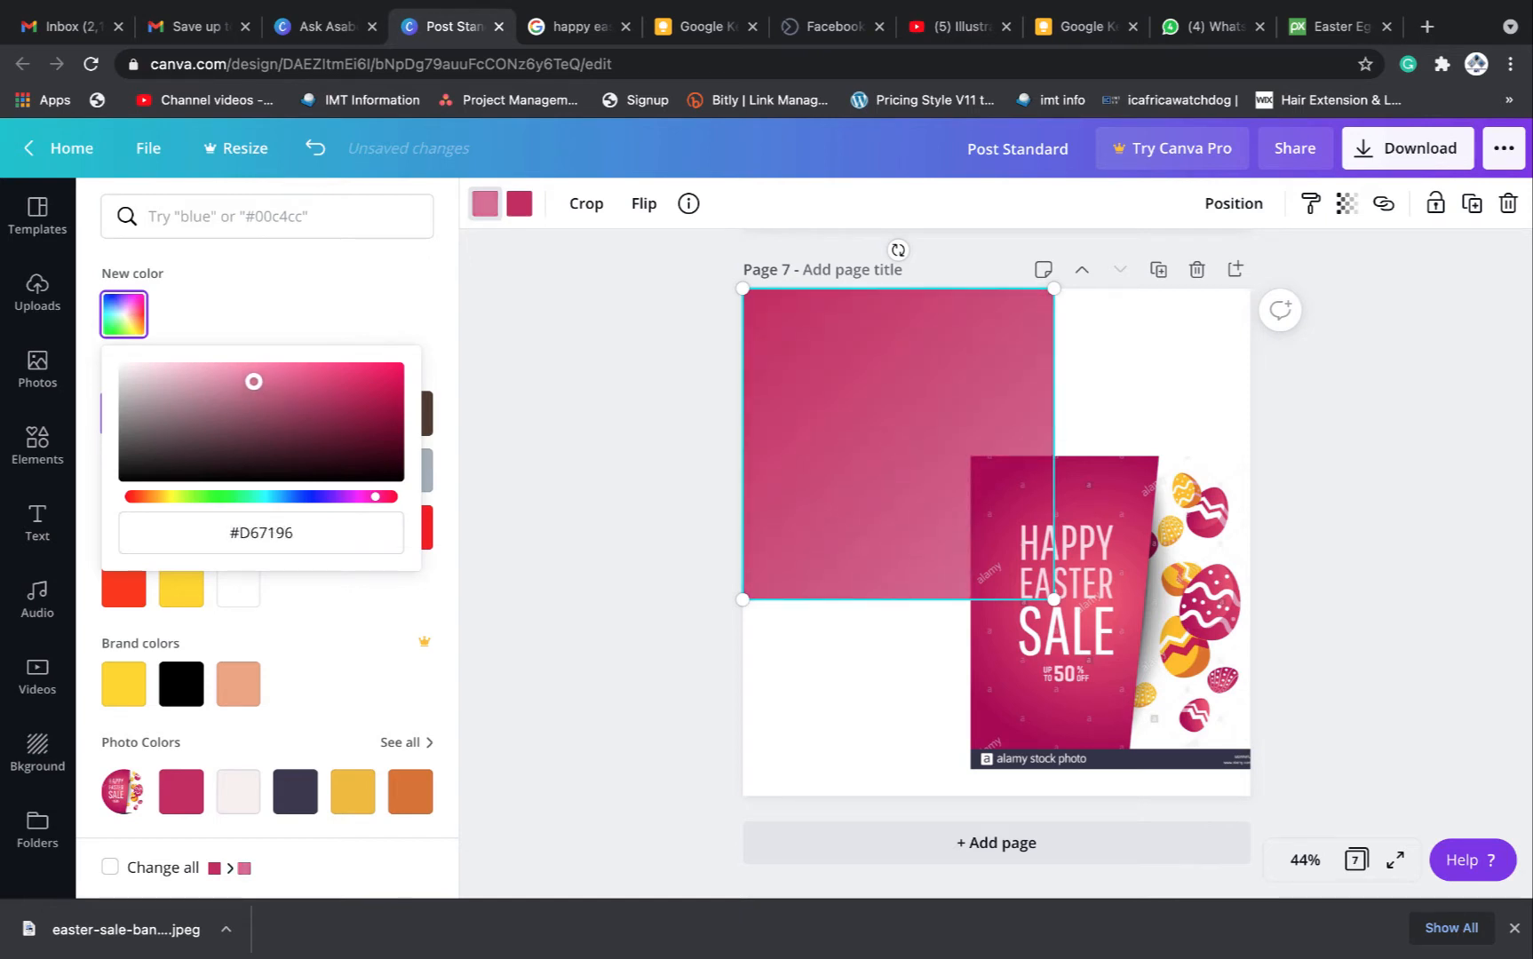
drag(249, 381, 298, 379)
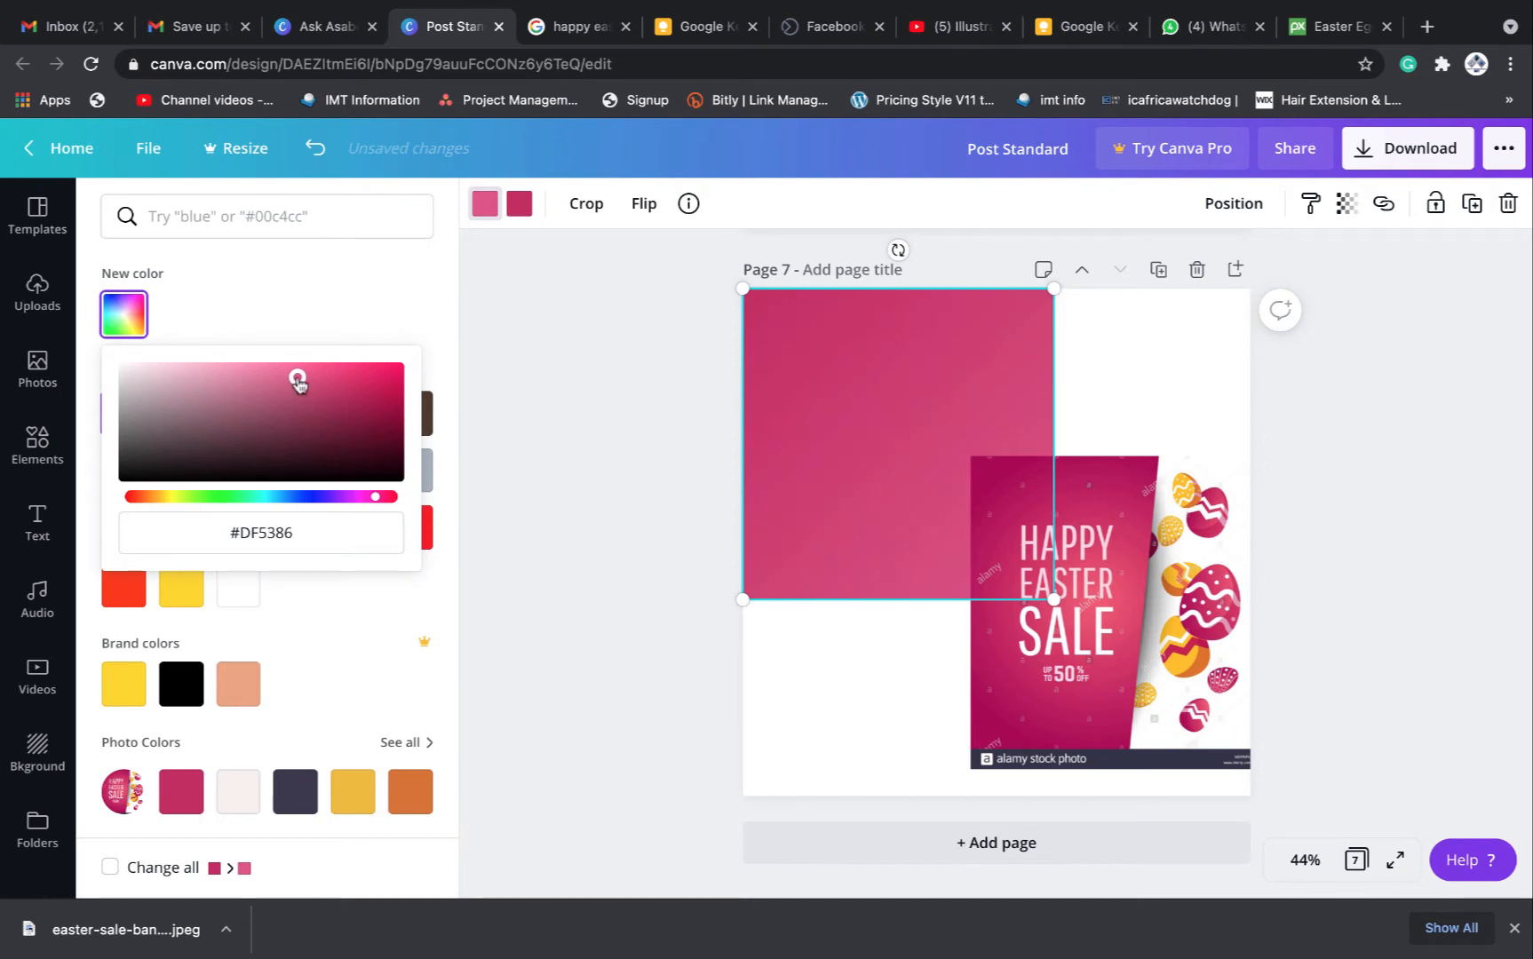
Darken the gradient square's second colour to the custom deep crimson #8D0637
click(519, 203)
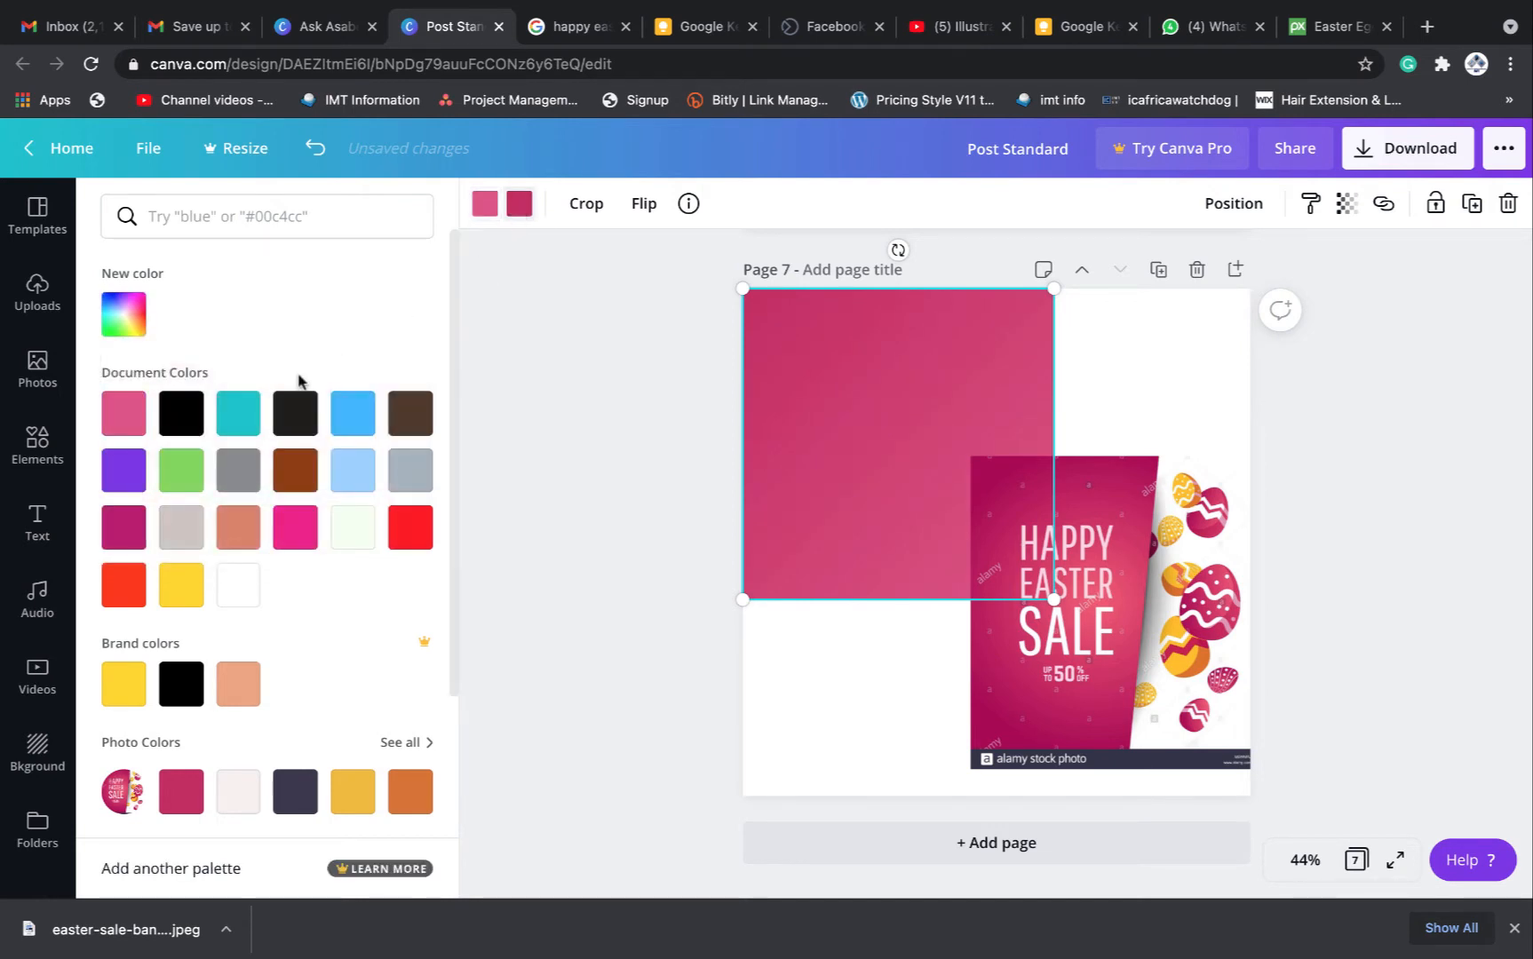
click(116, 320)
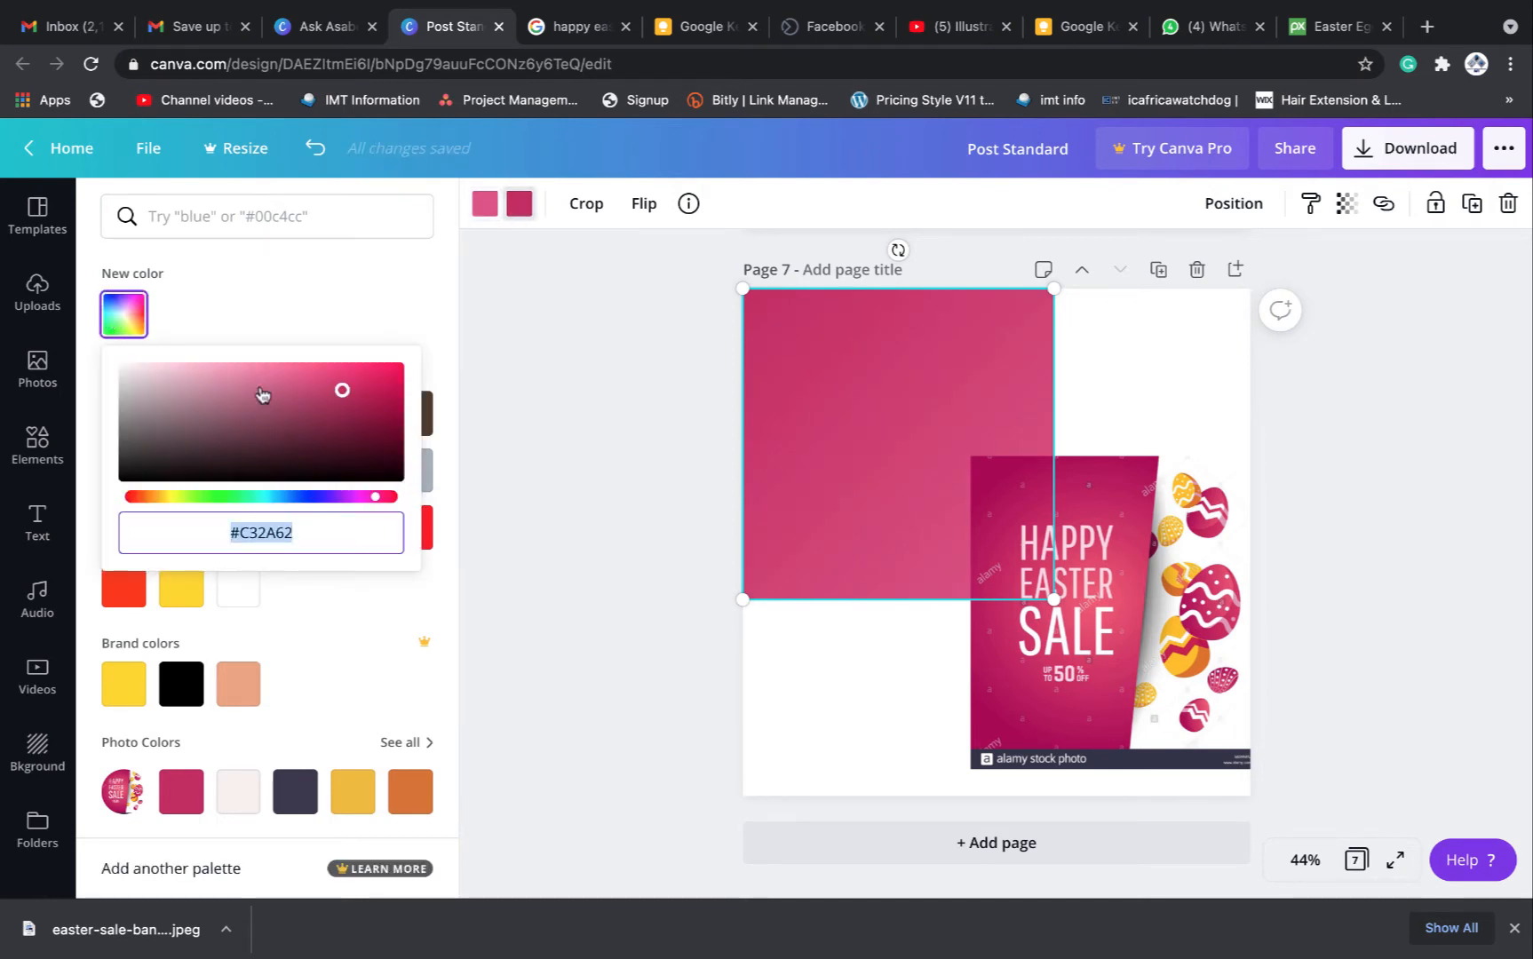
drag(342, 390, 392, 417)
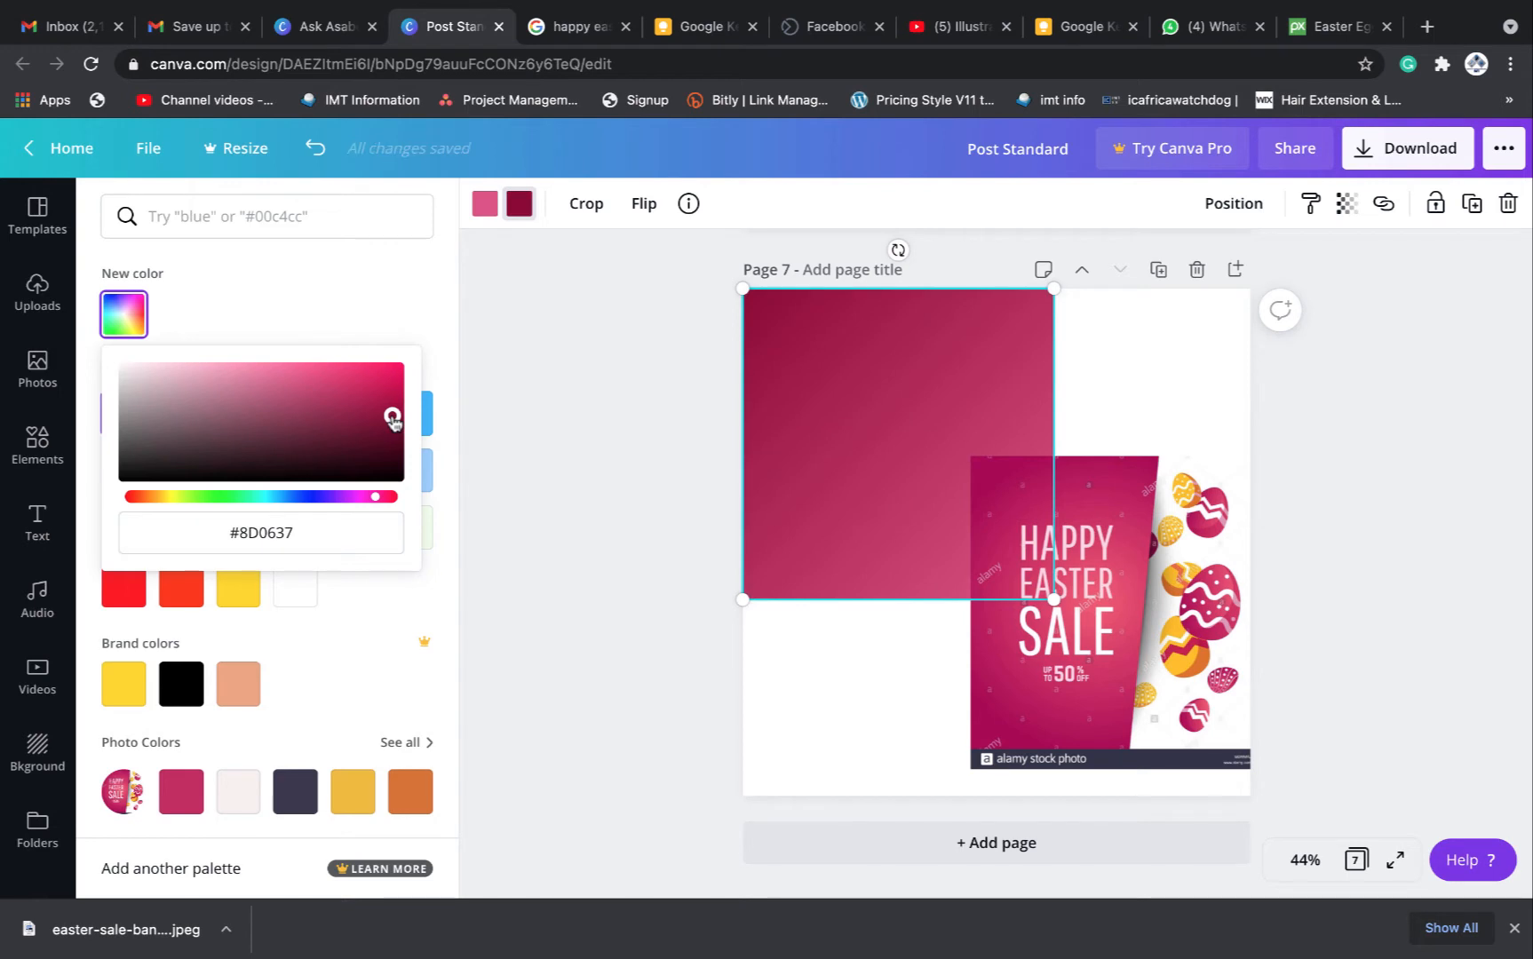
click(511, 355)
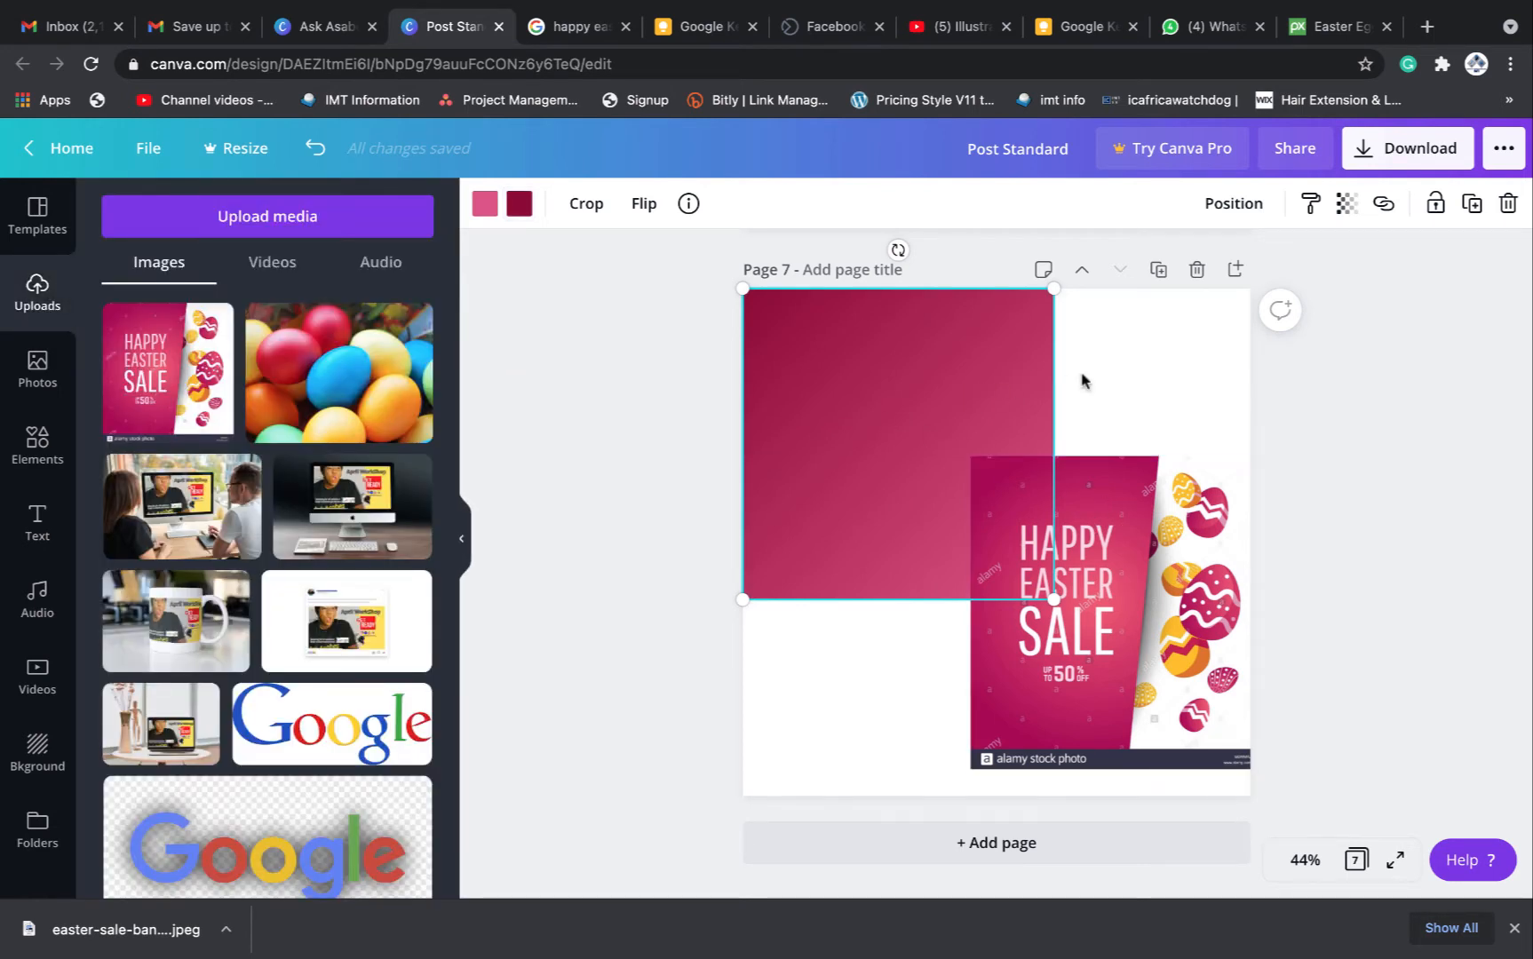
Shift the Easter sale reference image further right, partly off the page, to uncover more of the gradient square
click(1148, 477)
drag(1148, 477, 1215, 477)
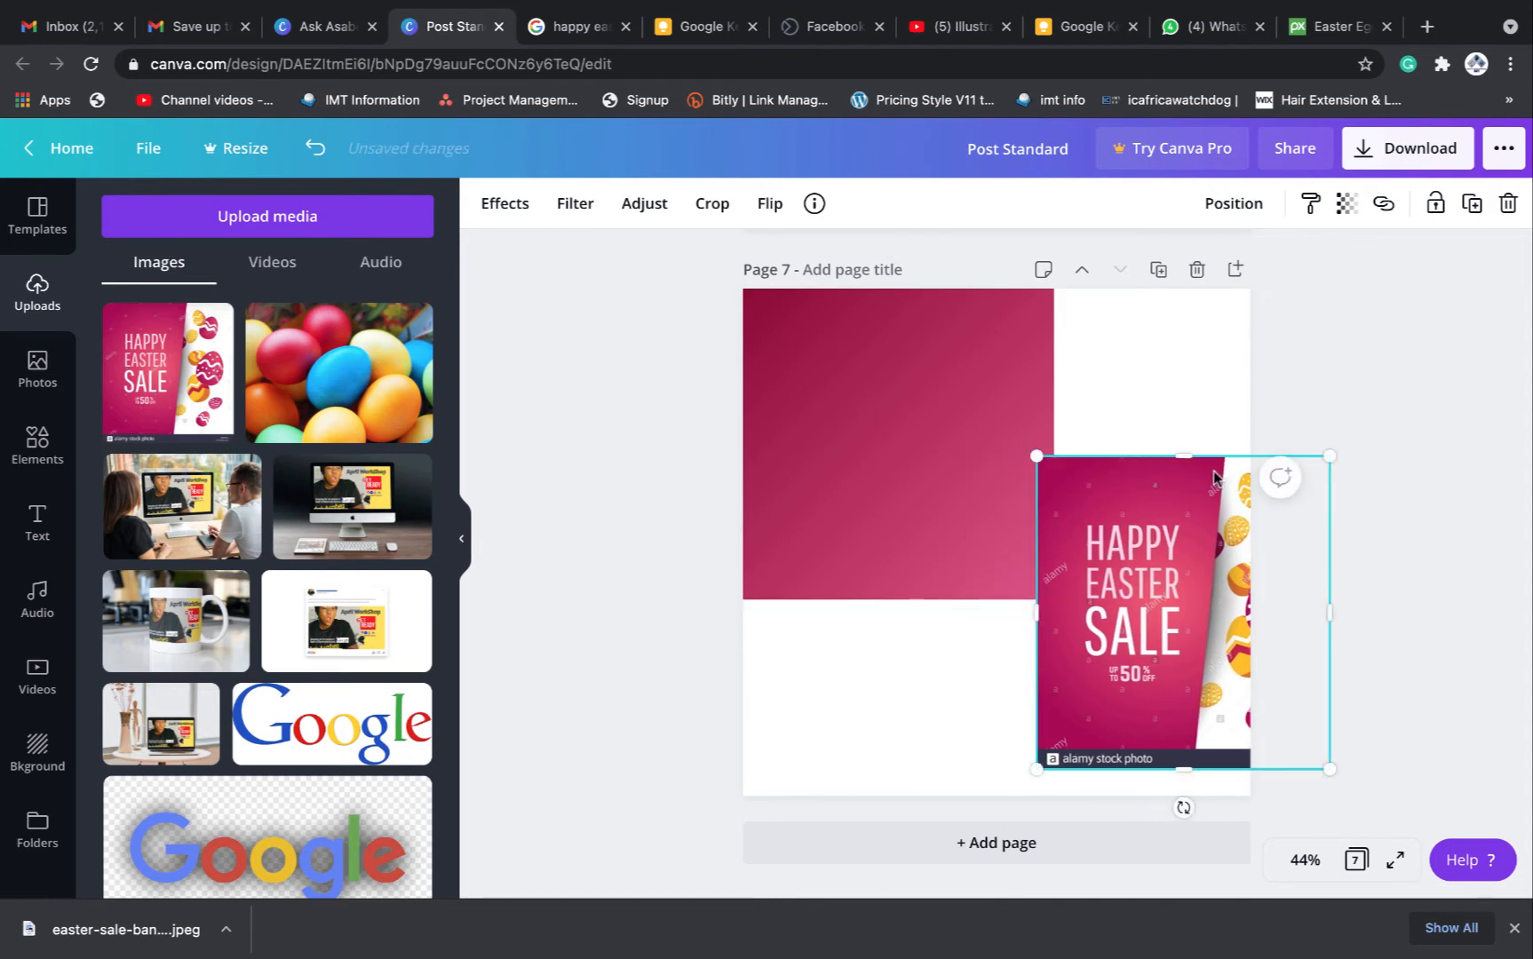
Delete the Easter sale reference image from the page and place a duplicate of the gradient square over the page's lower left area
key(Delete)
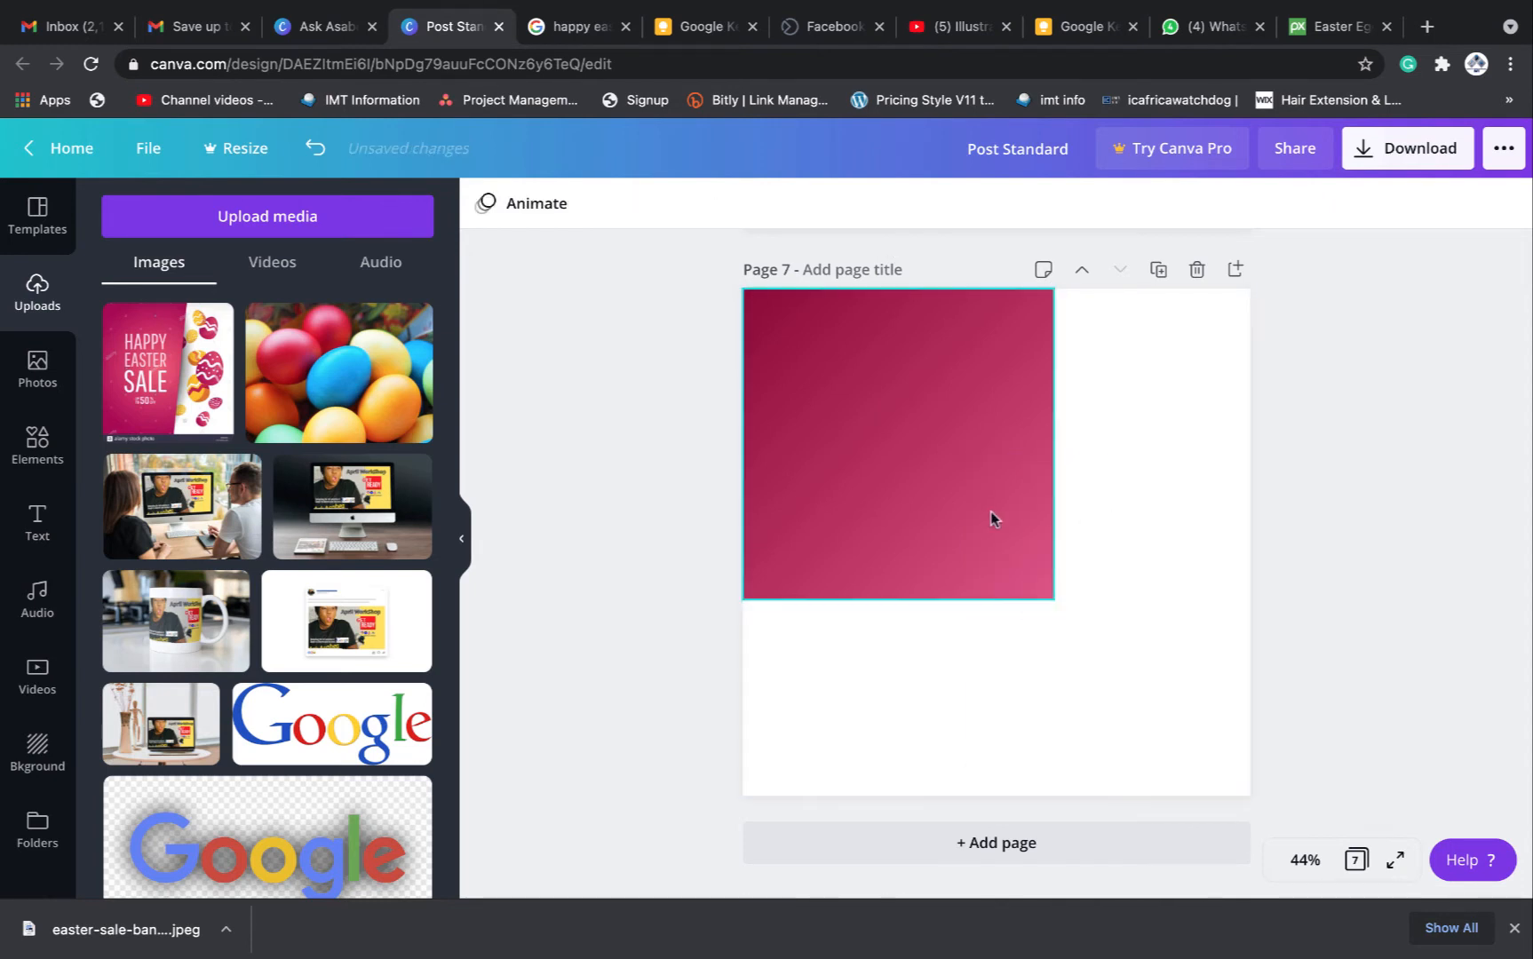
click(899, 467)
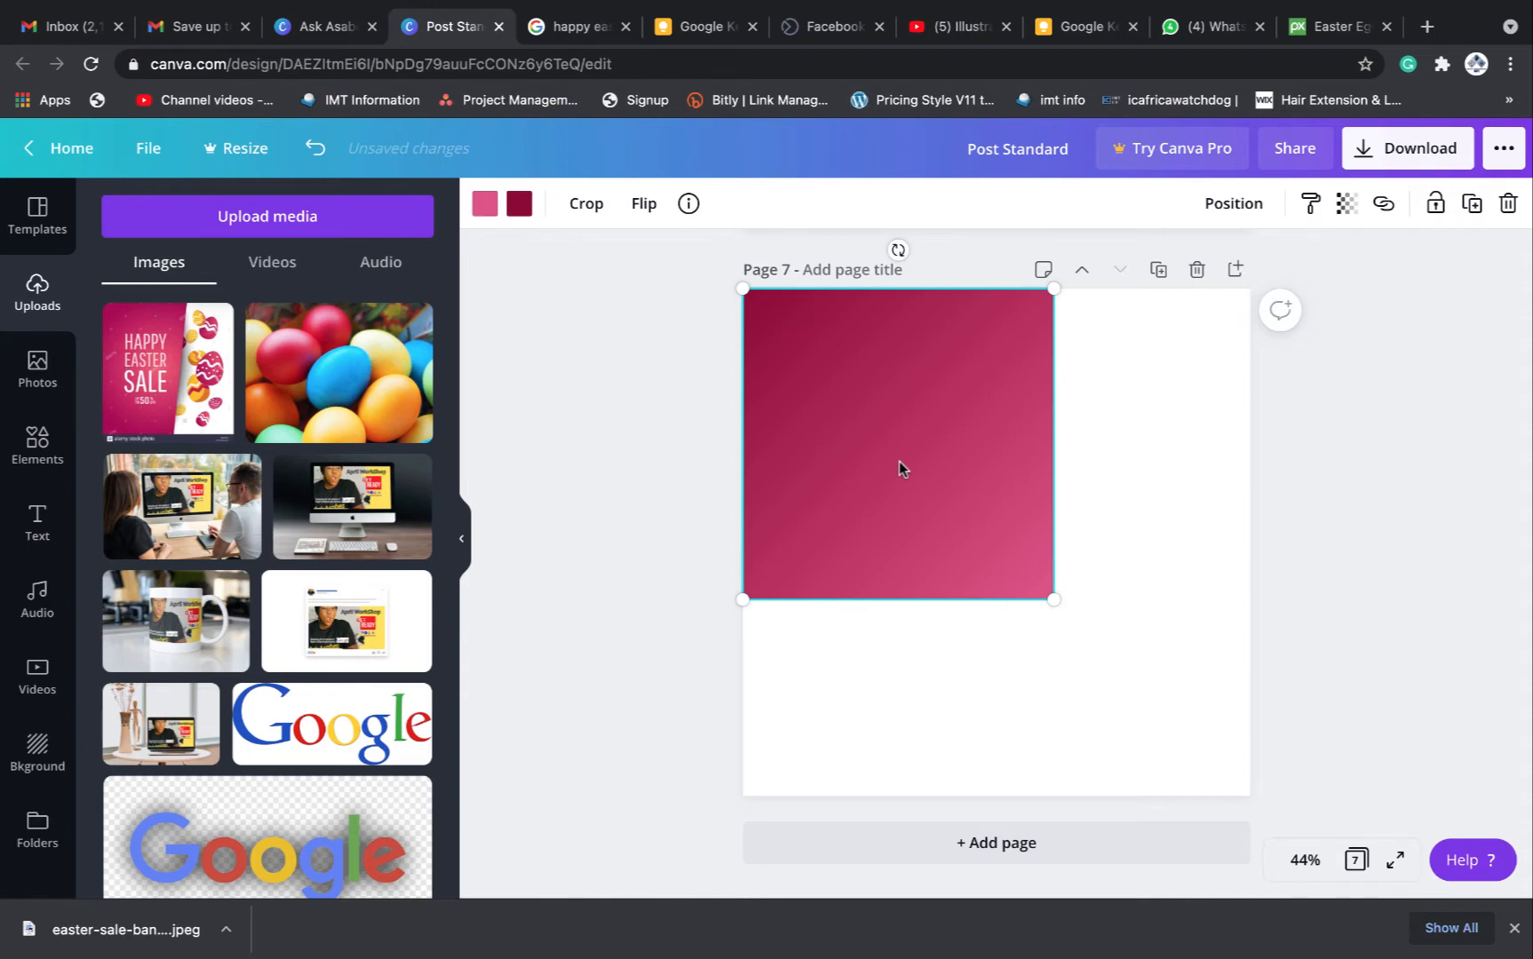
key(super+d)
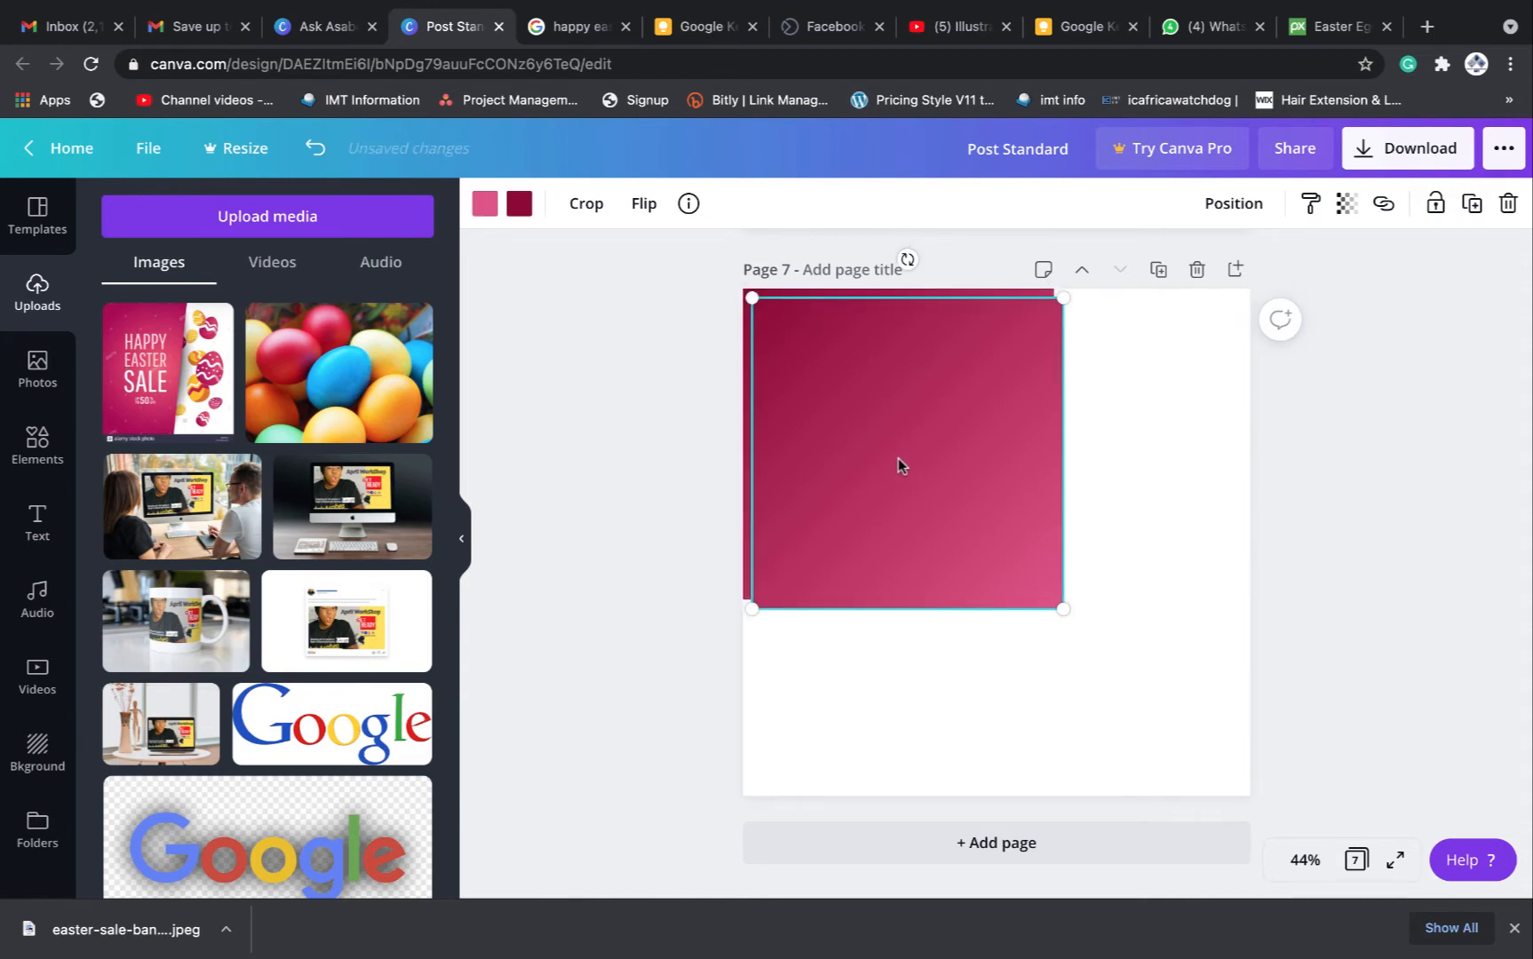
drag(898, 466, 897, 668)
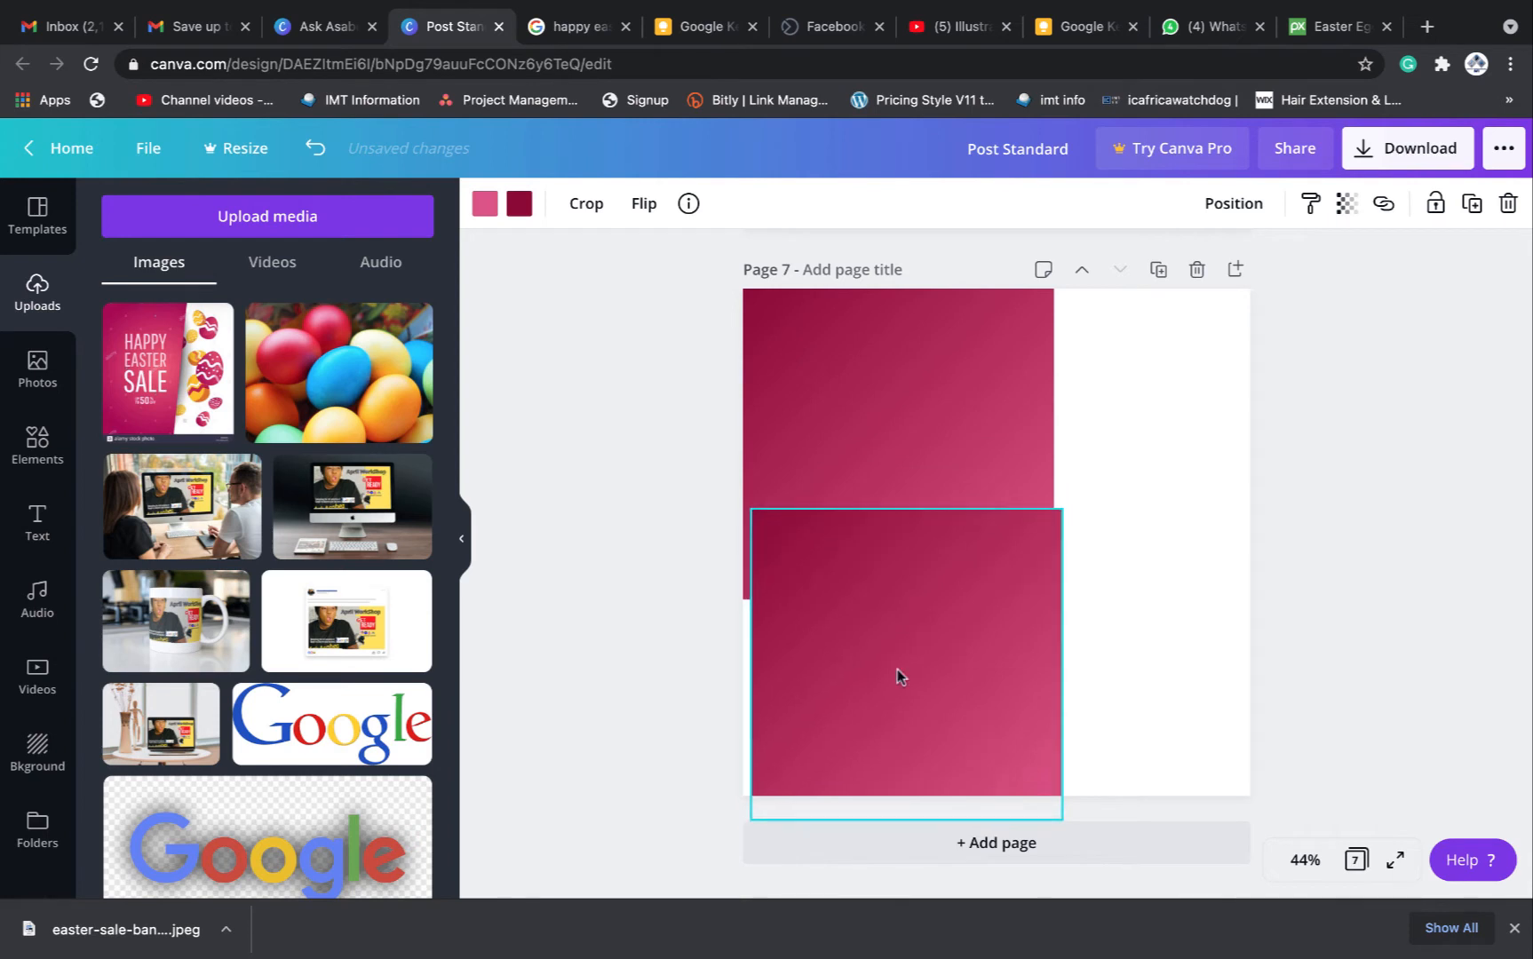
Flip the duplicate gradient square vertically and align it with the page's left edge, overlapping the lower part of the original square
click(644, 204)
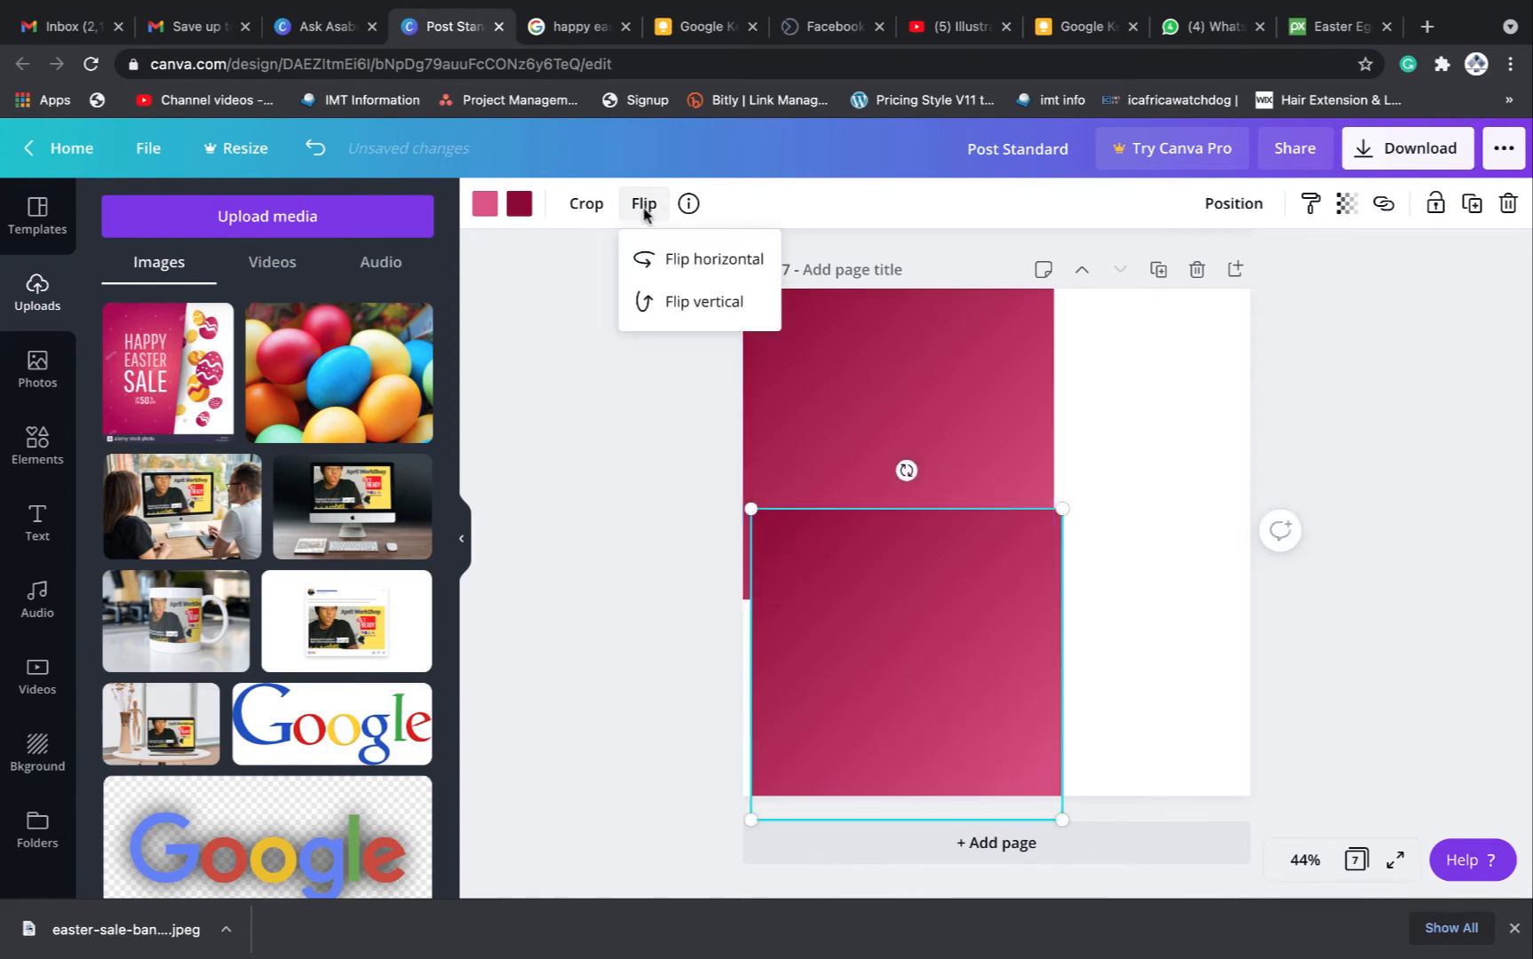
click(654, 306)
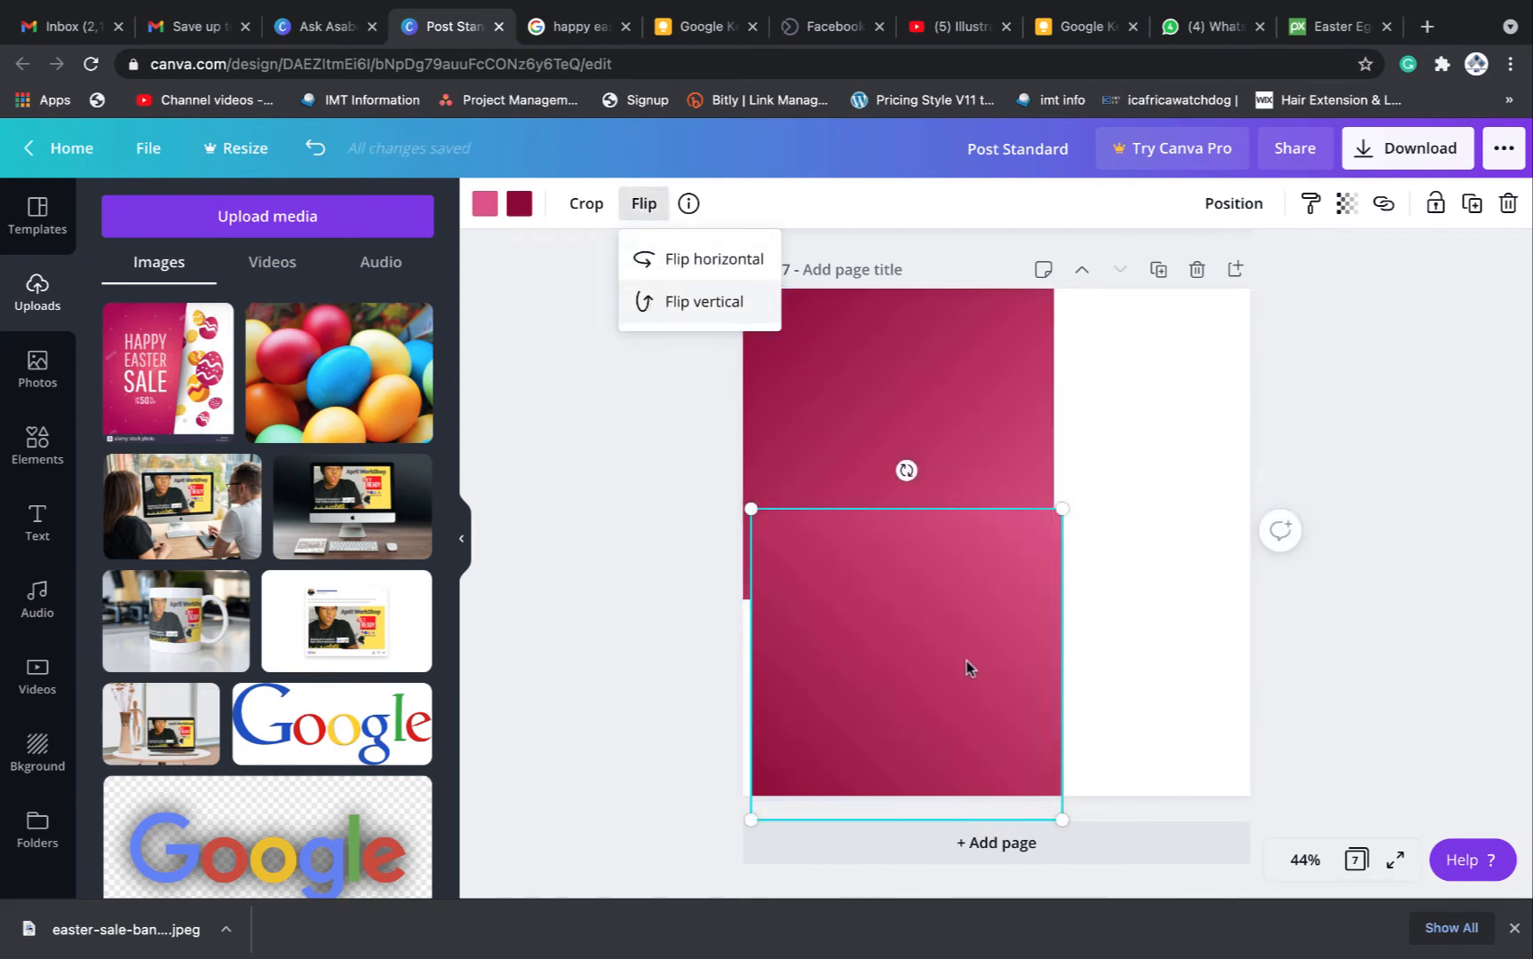
drag(966, 661, 959, 715)
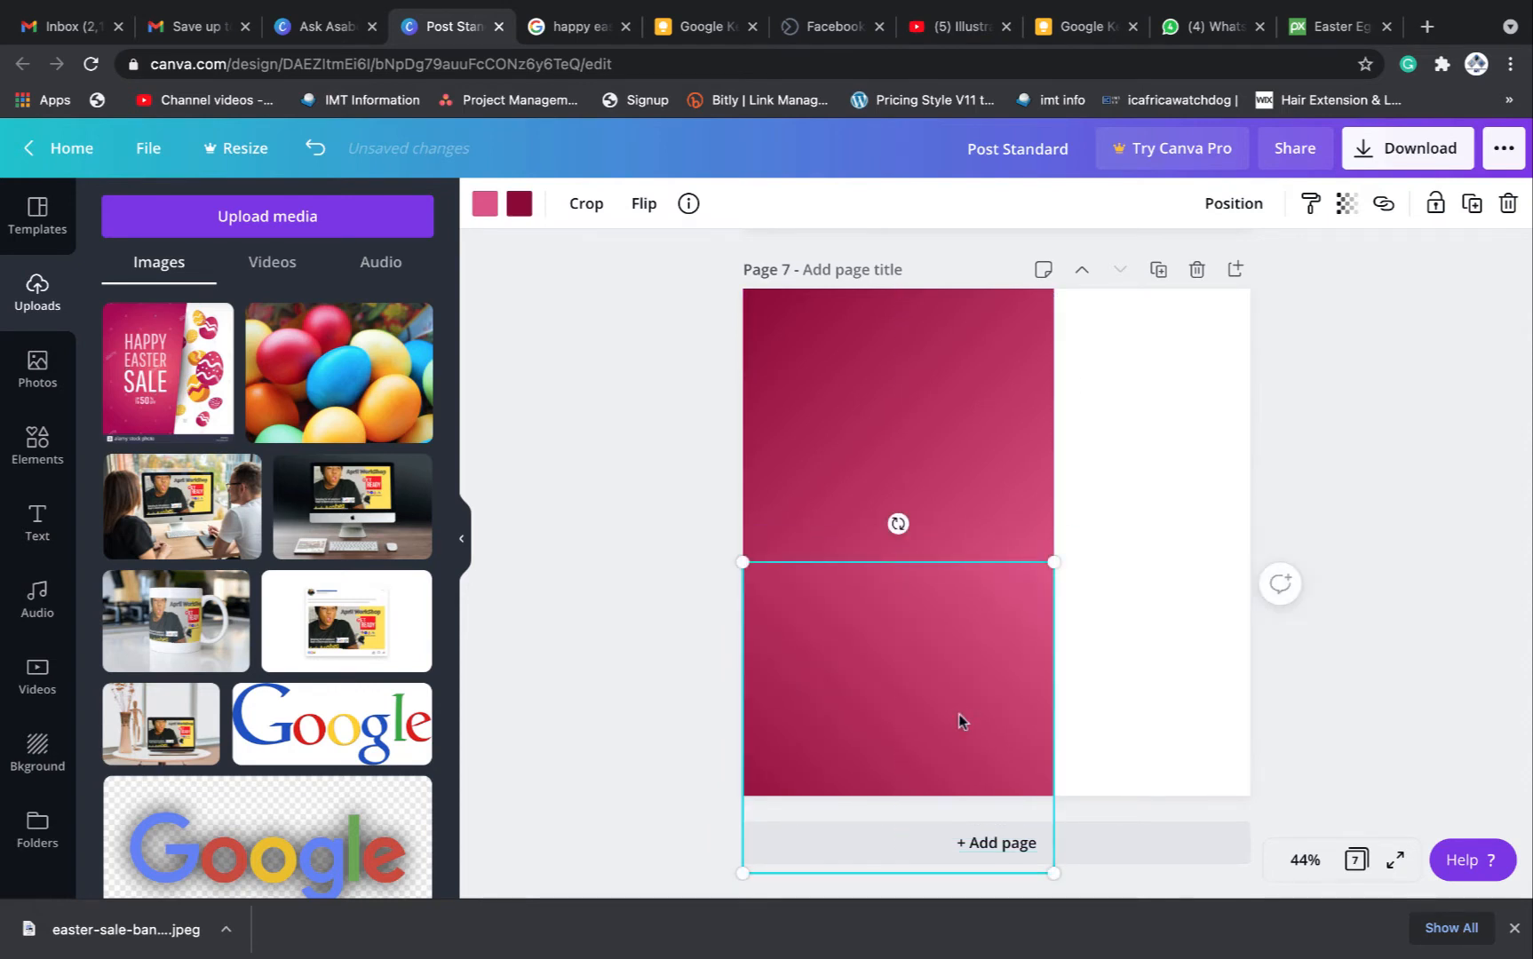
click(1393, 540)
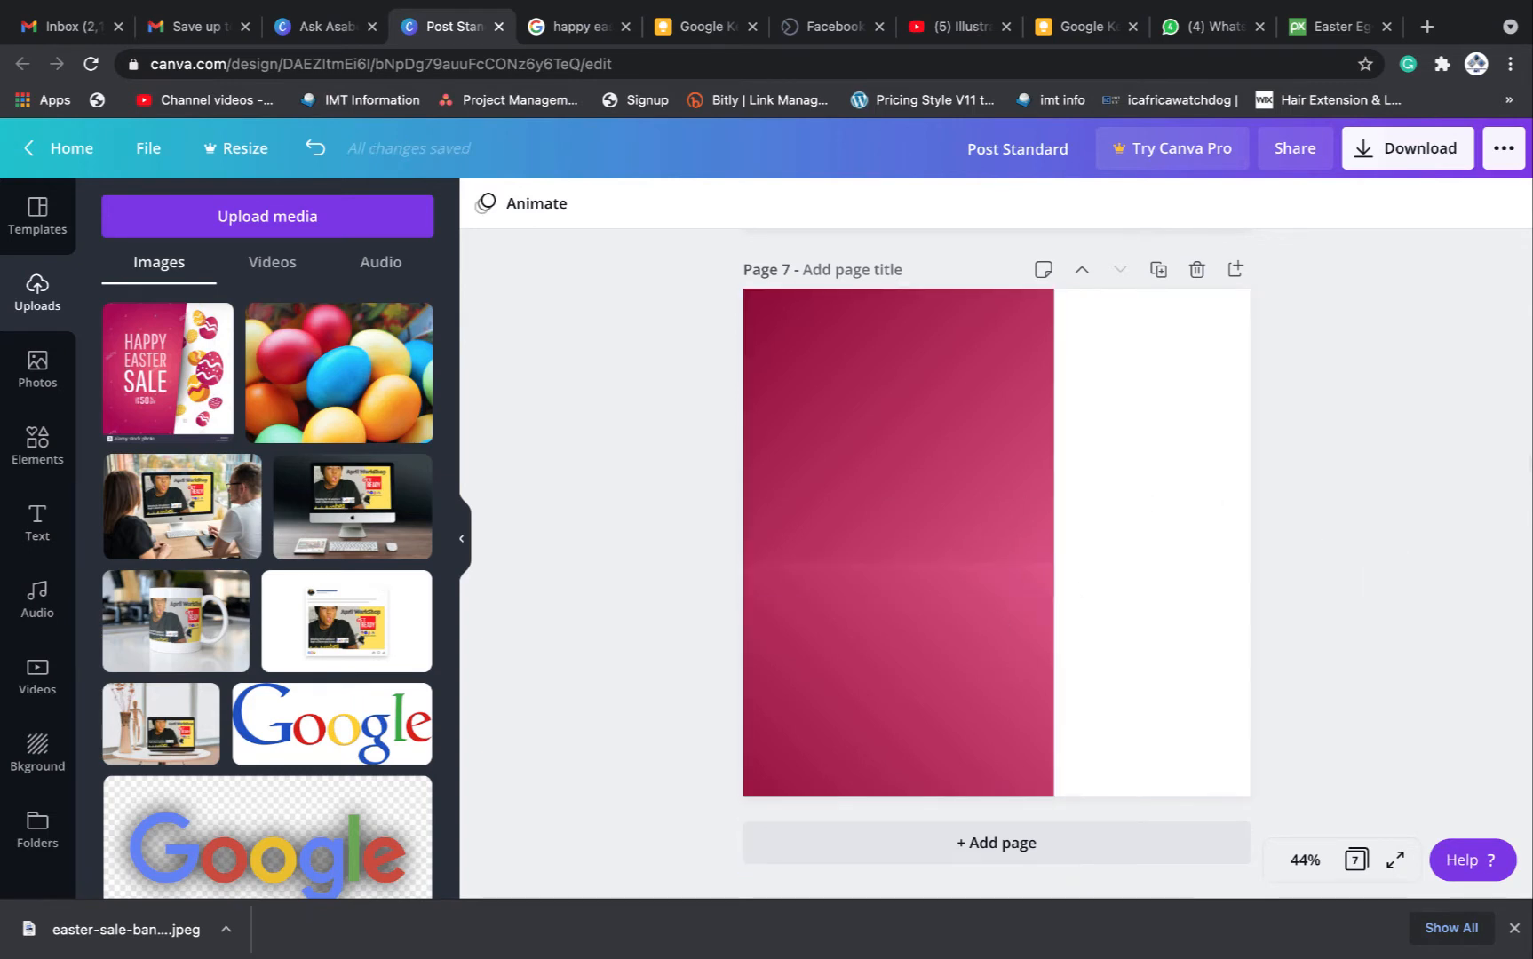
Lower the flipped gradient square slightly so that it overlaps less of the upper square
click(955, 663)
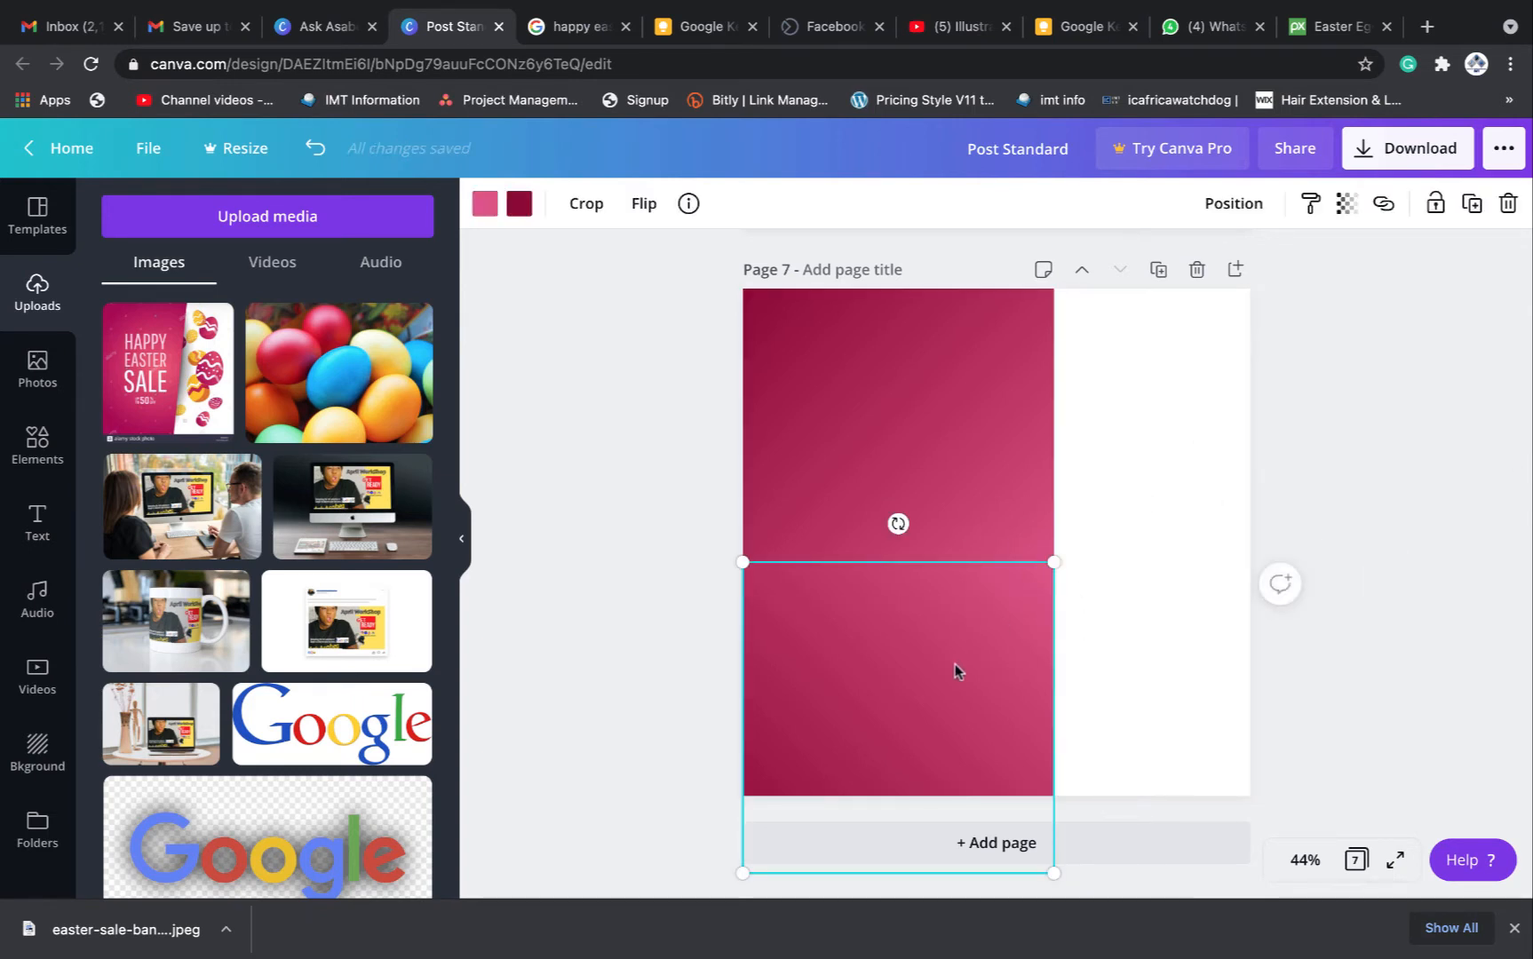
mouse_move(955, 664)
mouse_down()
mouse_move(955, 723)
mouse_move(958, 693)
mouse_up()
click(1341, 631)
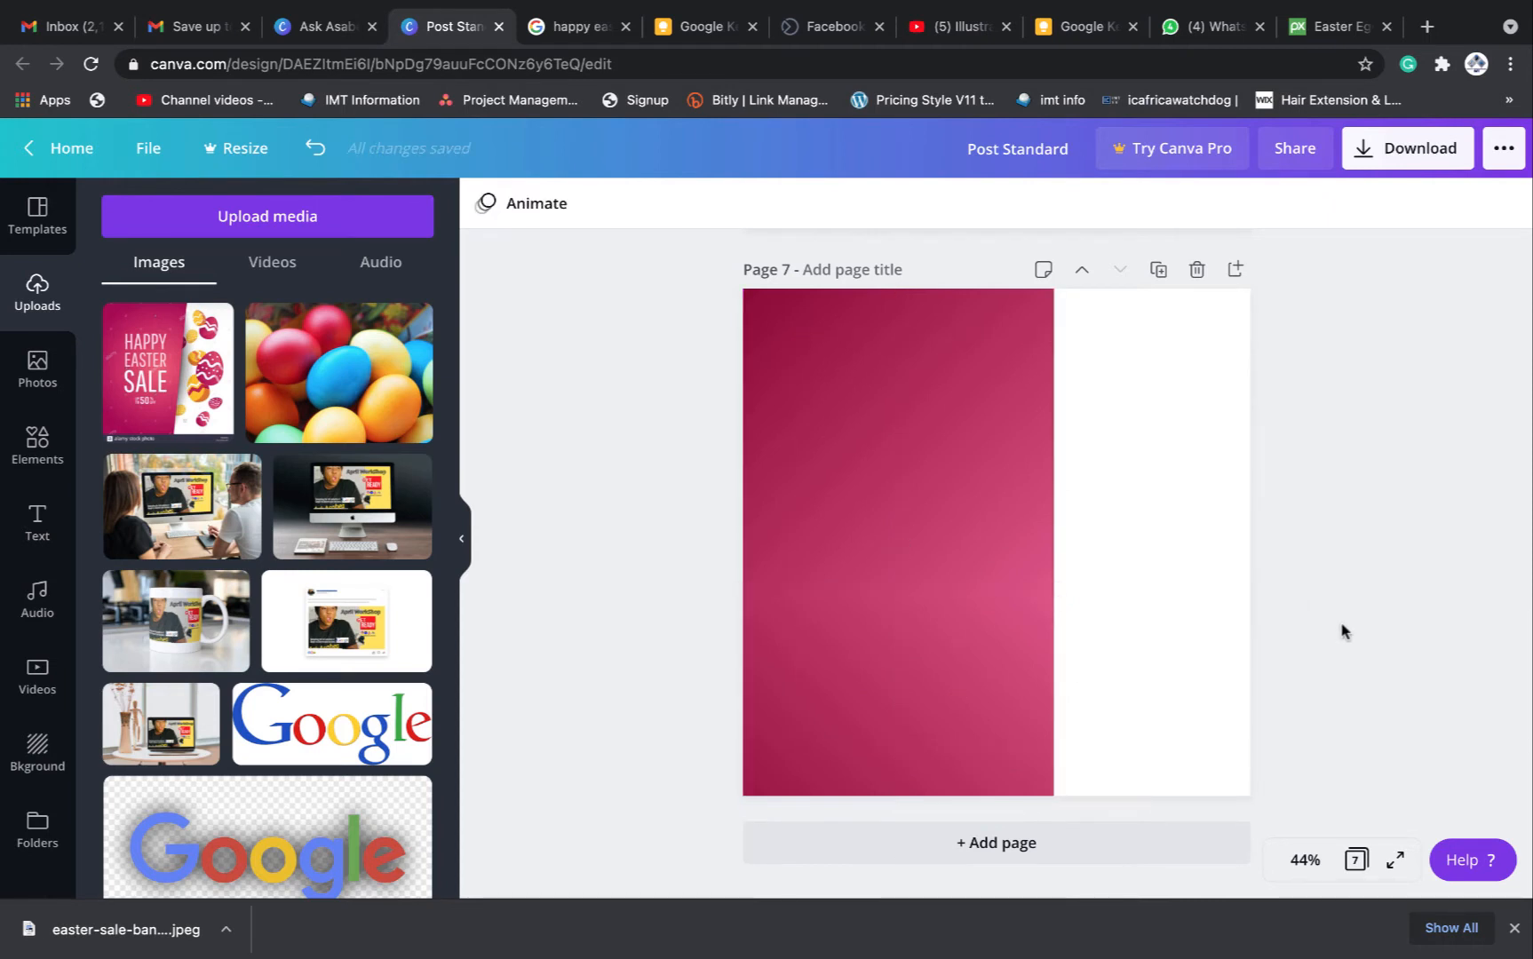
click(979, 715)
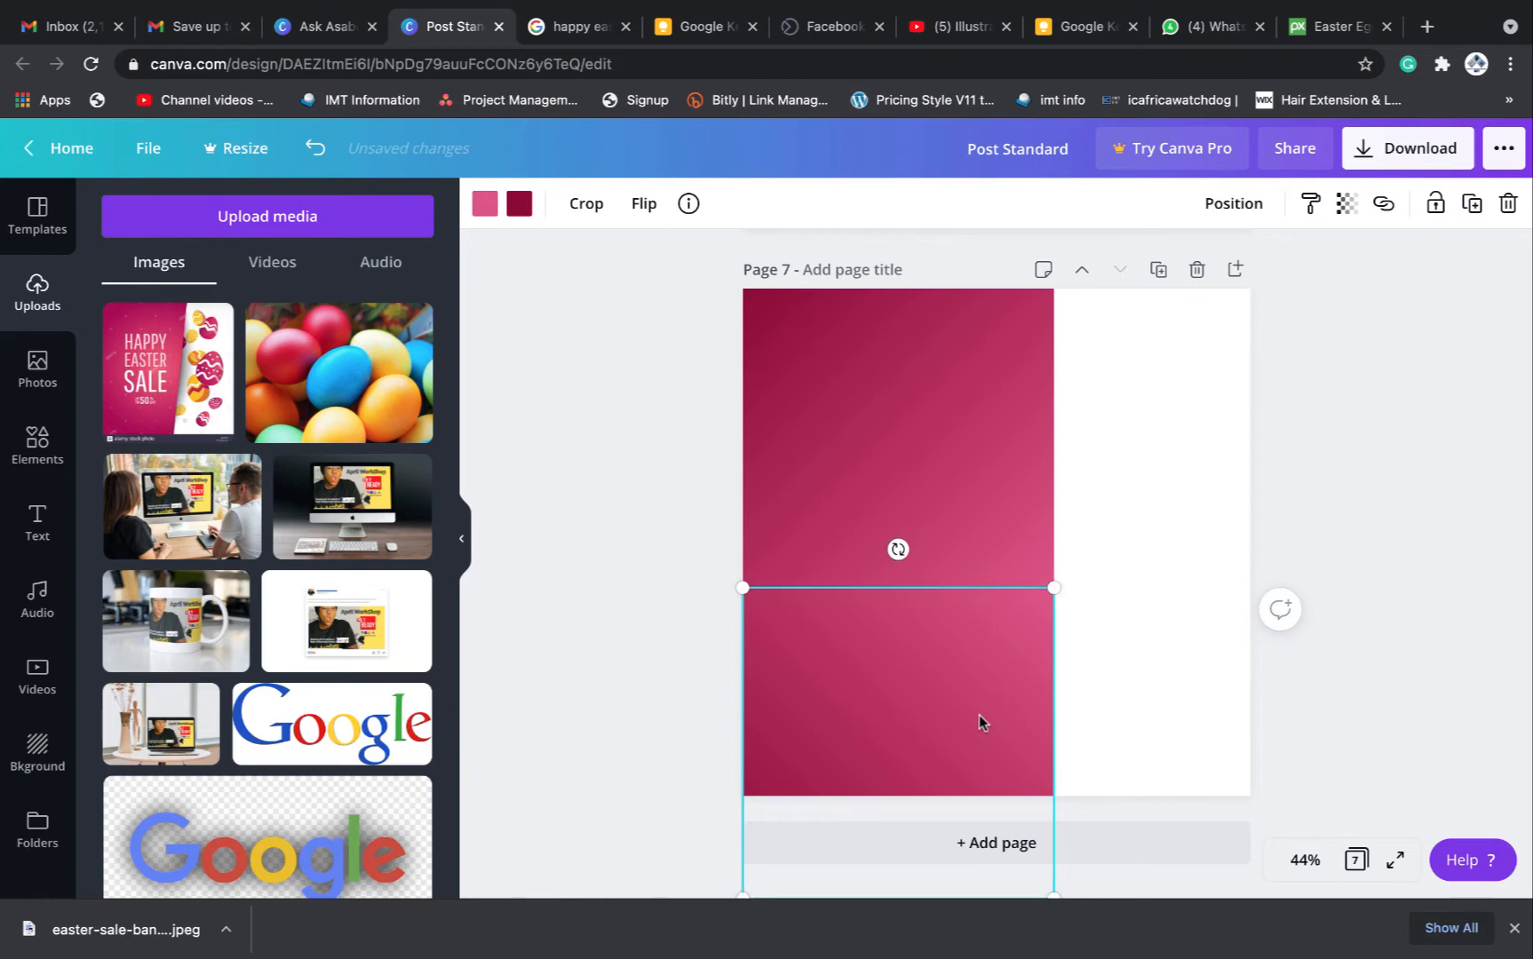
click(1418, 638)
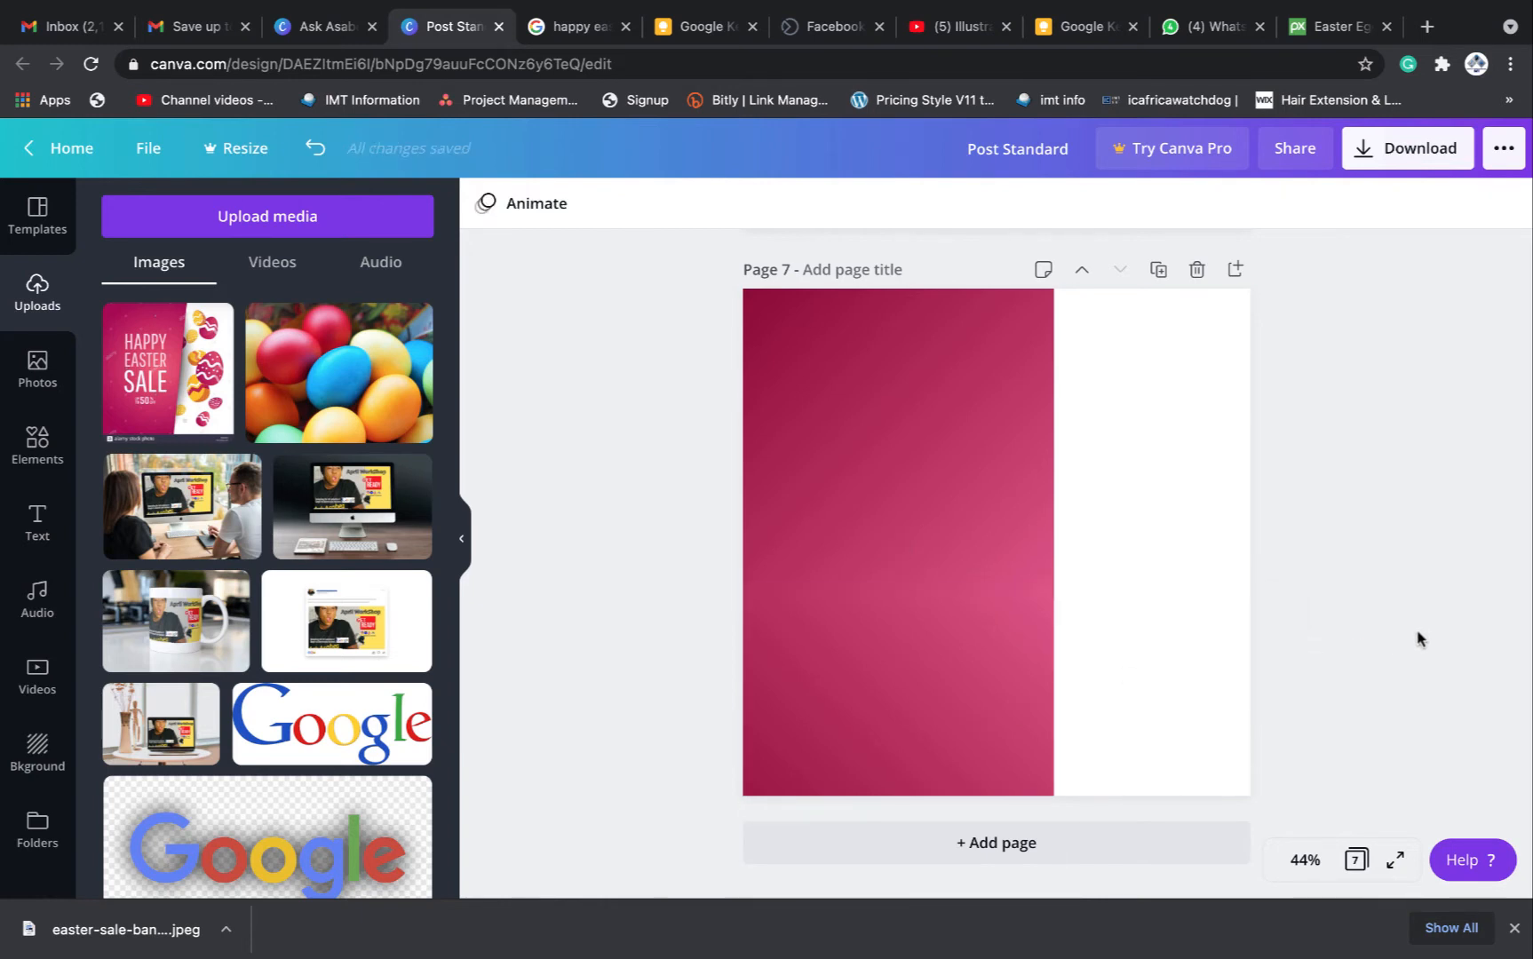
Nudge the flipped gradient square up and down in small increments to fine-tune where the two gradients meet
click(953, 697)
key(Up)
key(Up)
key(Up)
key(Up)
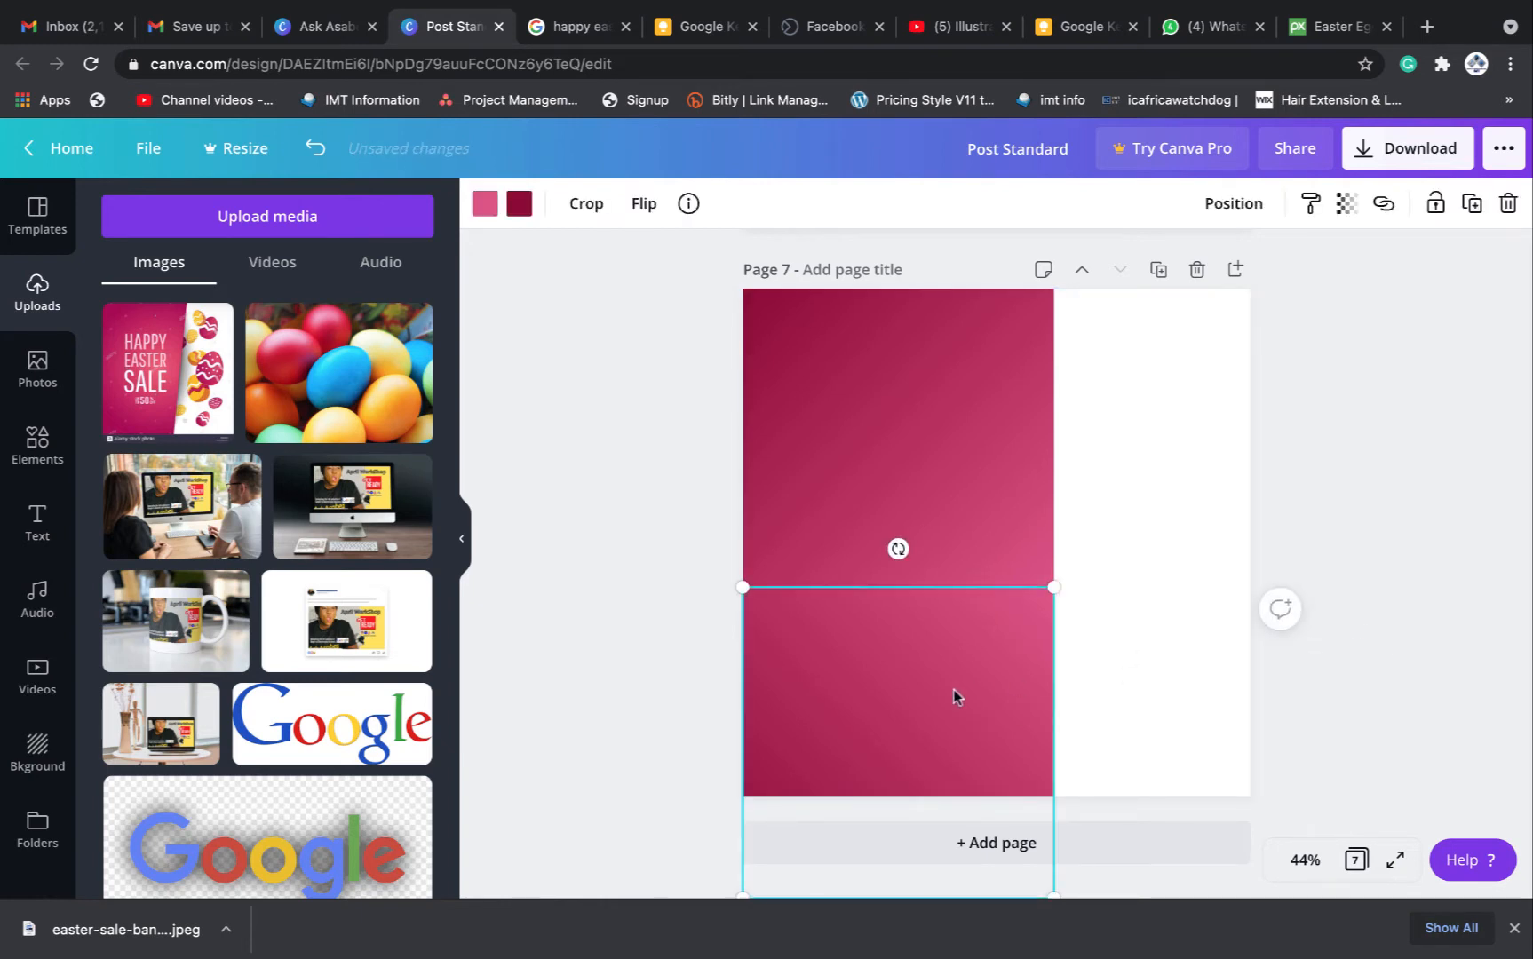
key(Up)
key(Up)
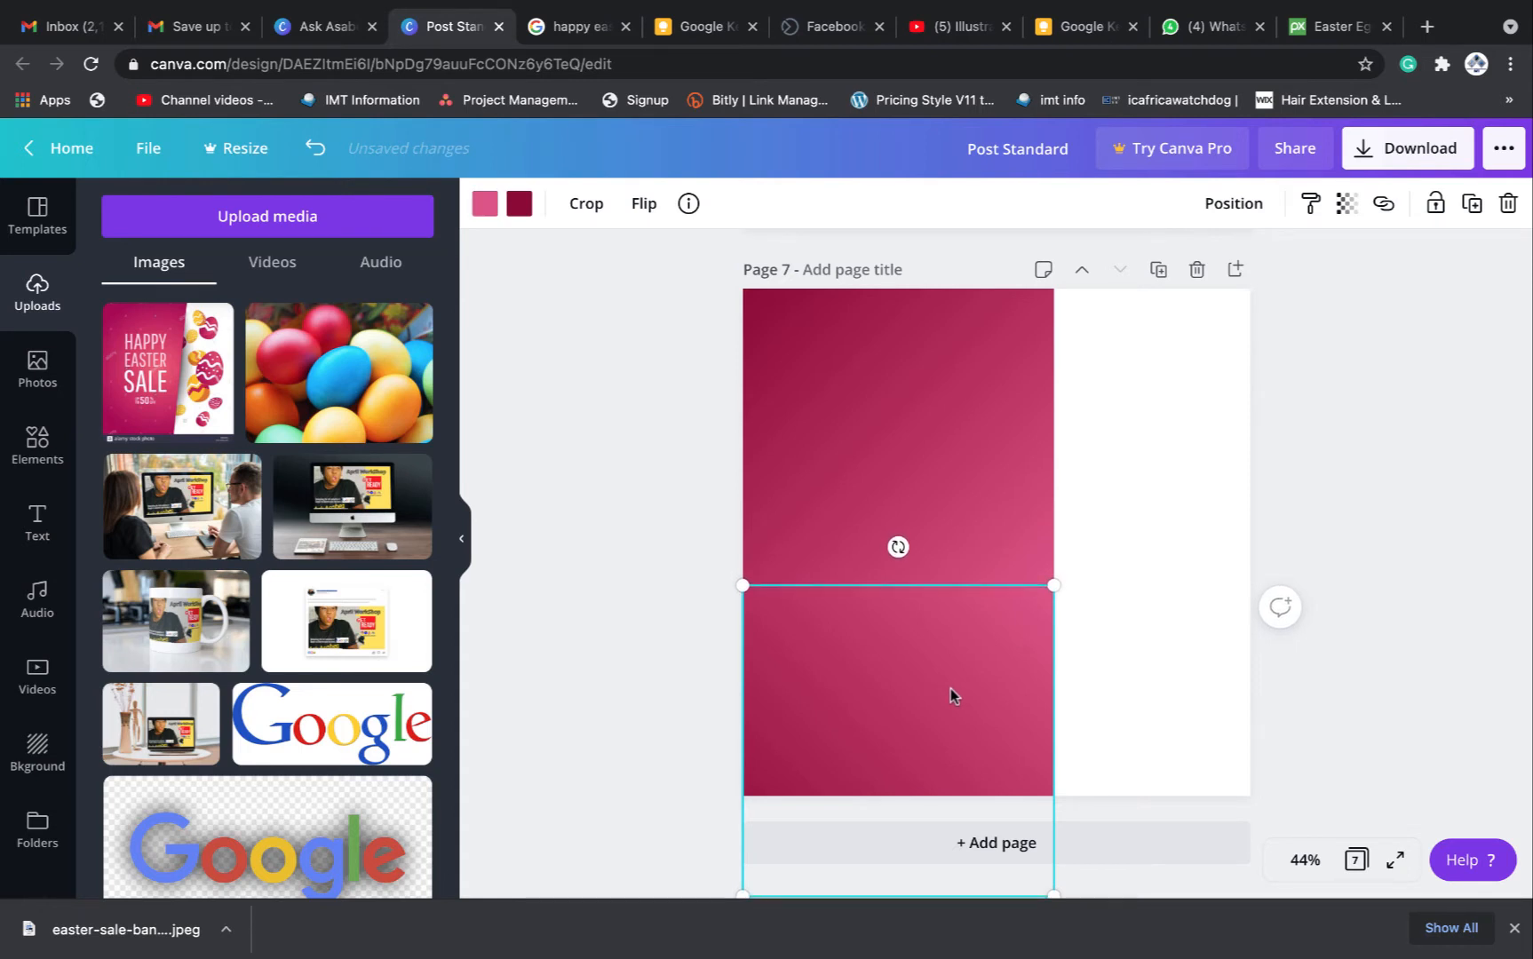
key(shift+Up)
key(shift+Up)
key(shift+Up)
key(shift+Up)
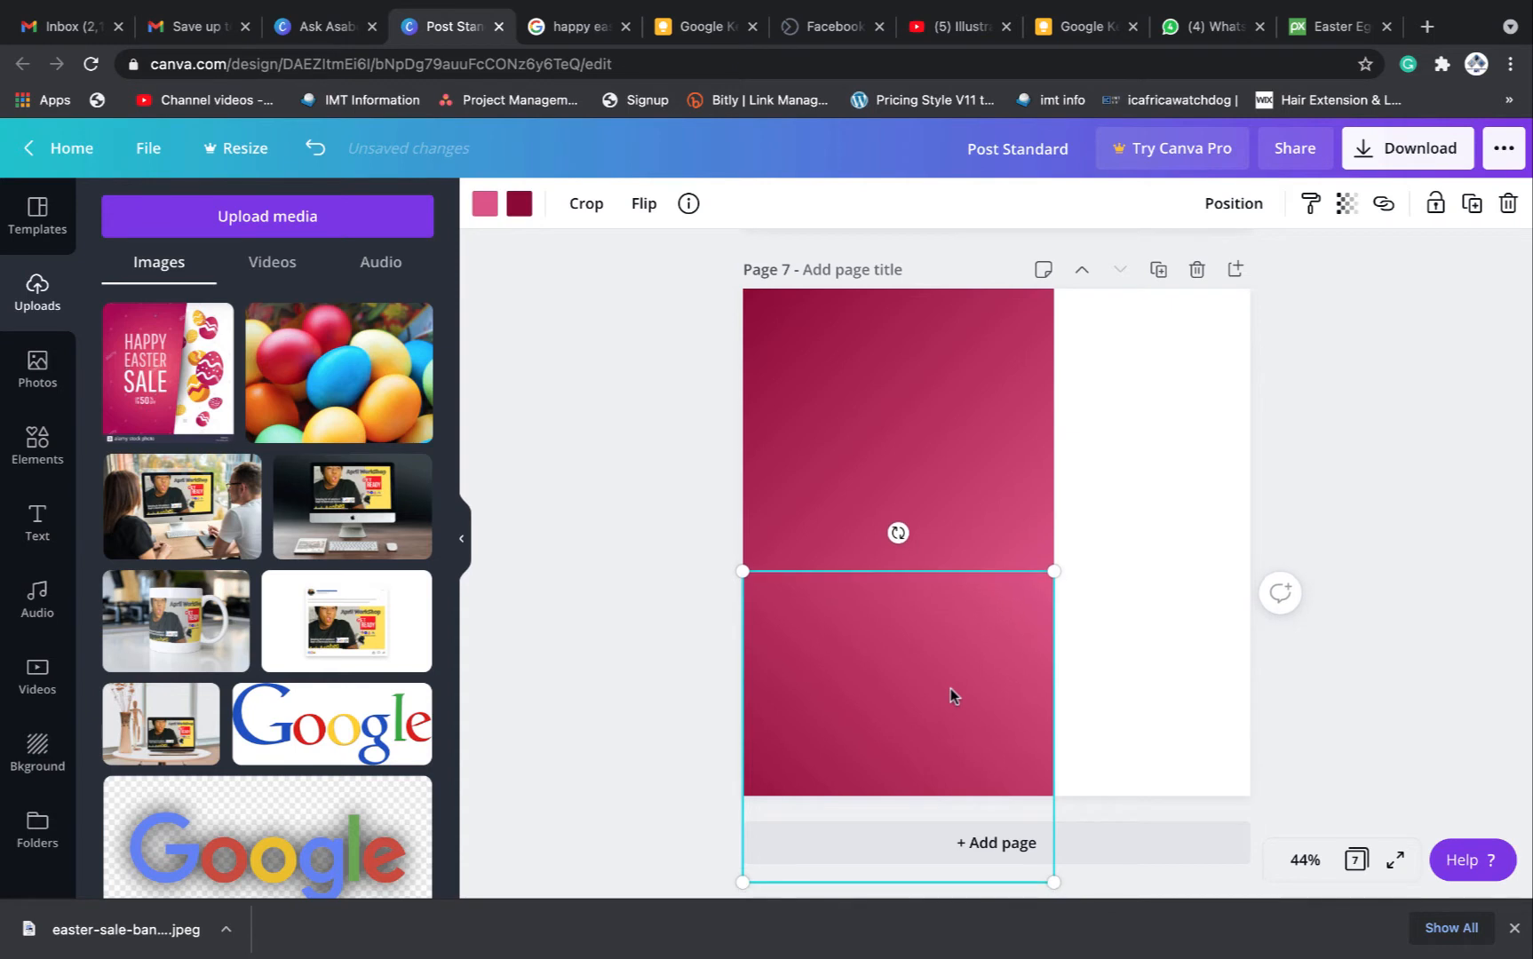
key(shift+Up)
key(shift+Down)
key(shift+Down)
key(shift+Down)
key(shift+Down)
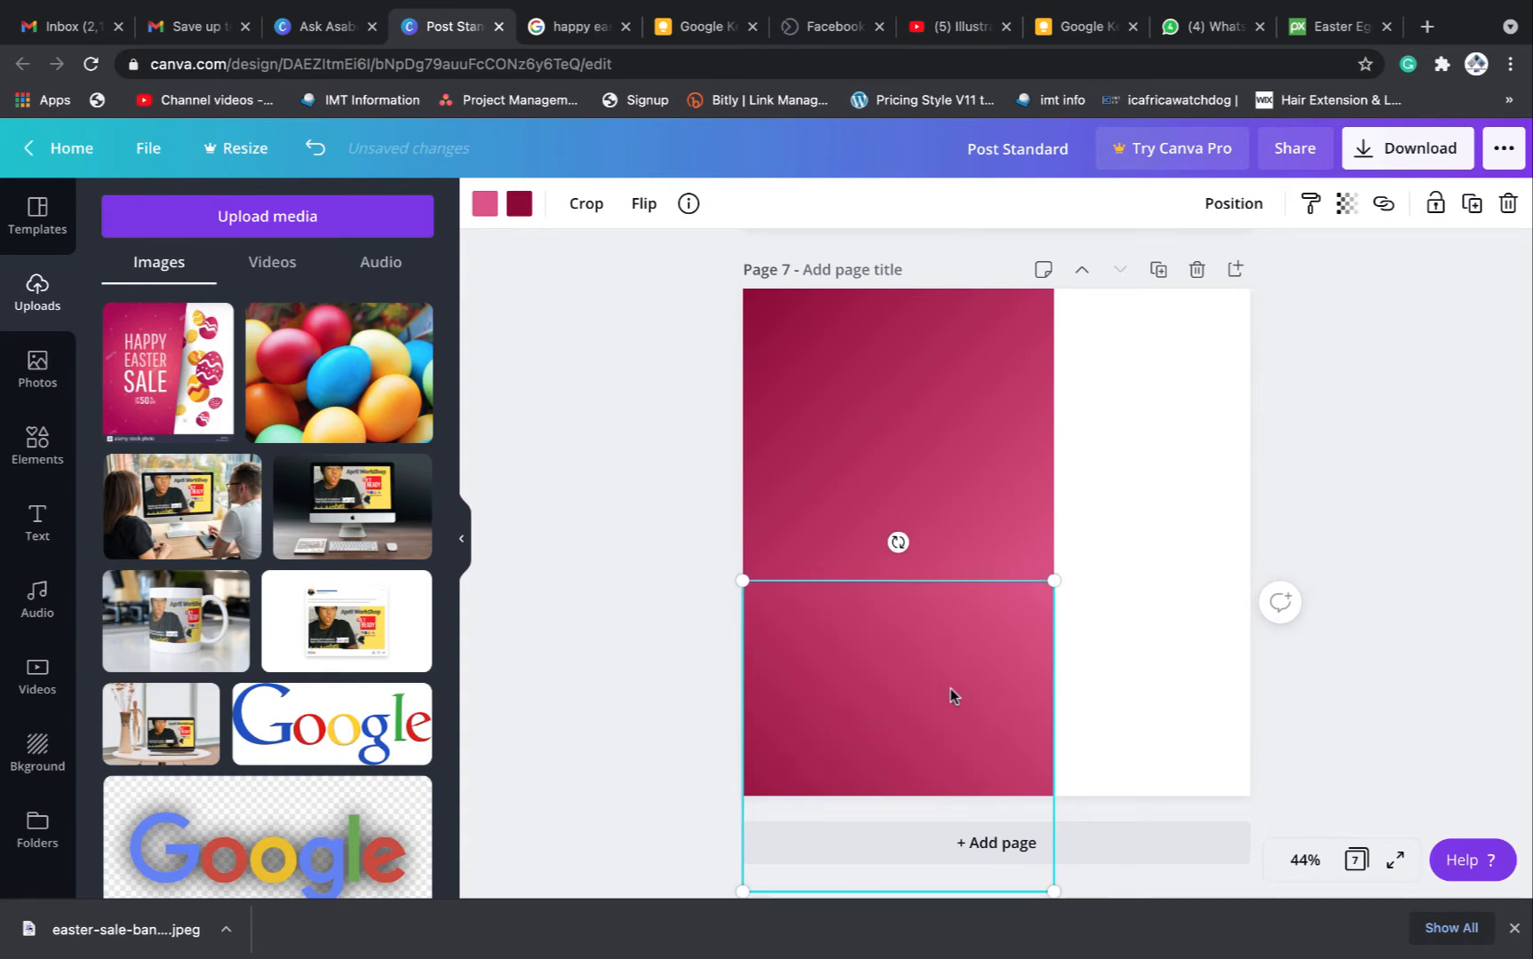
key(Up)
key(Up)
key(Up)
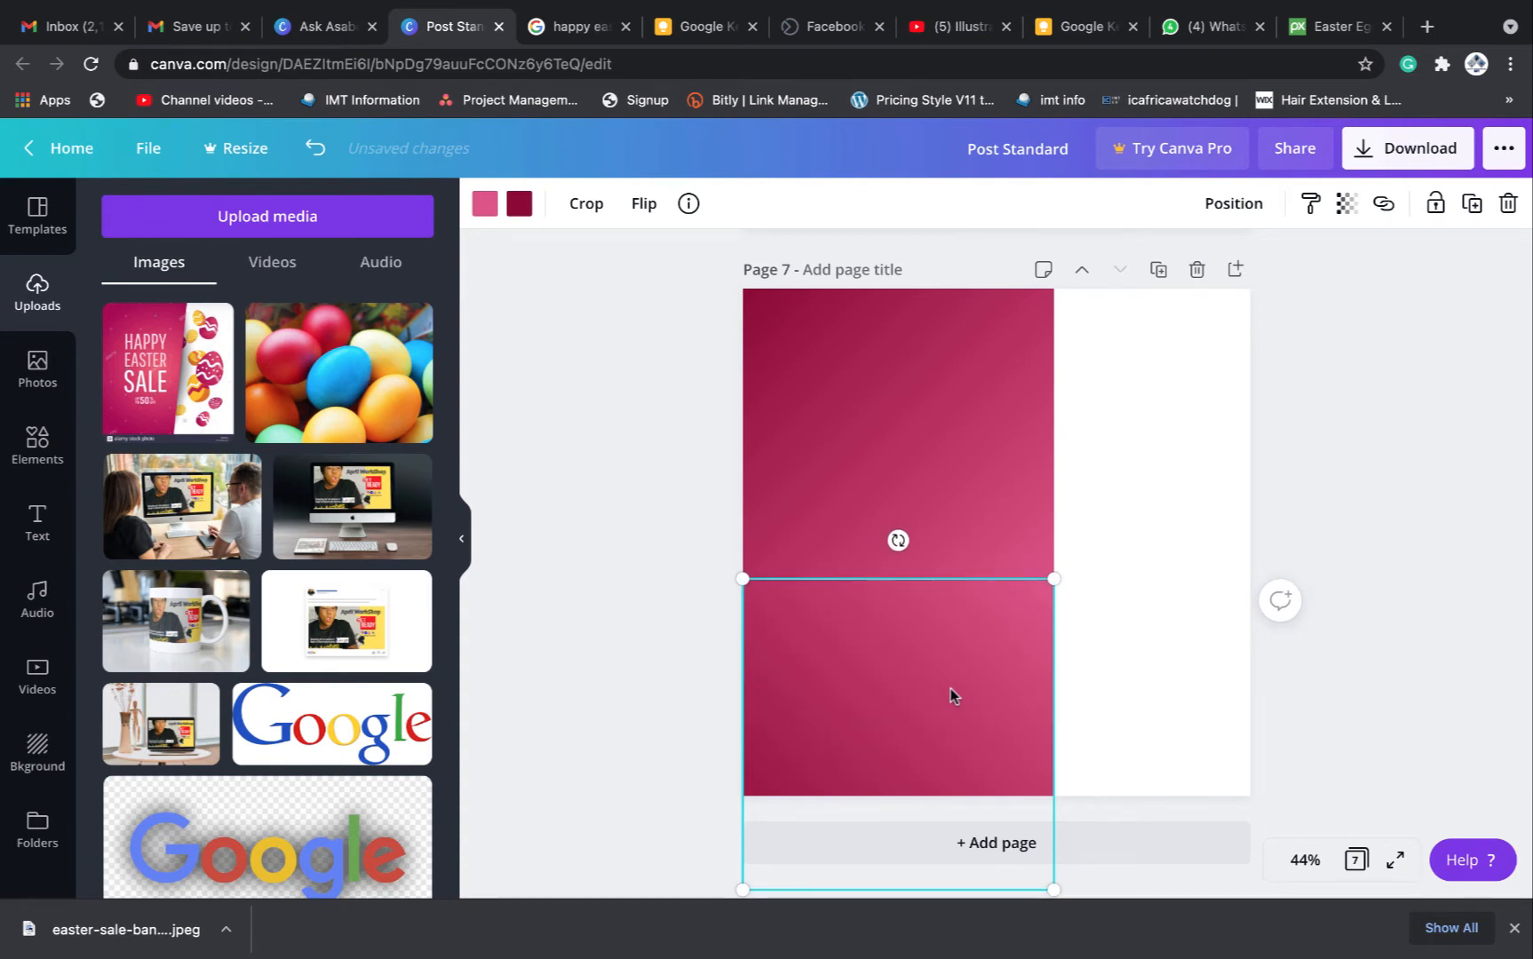
click(1418, 589)
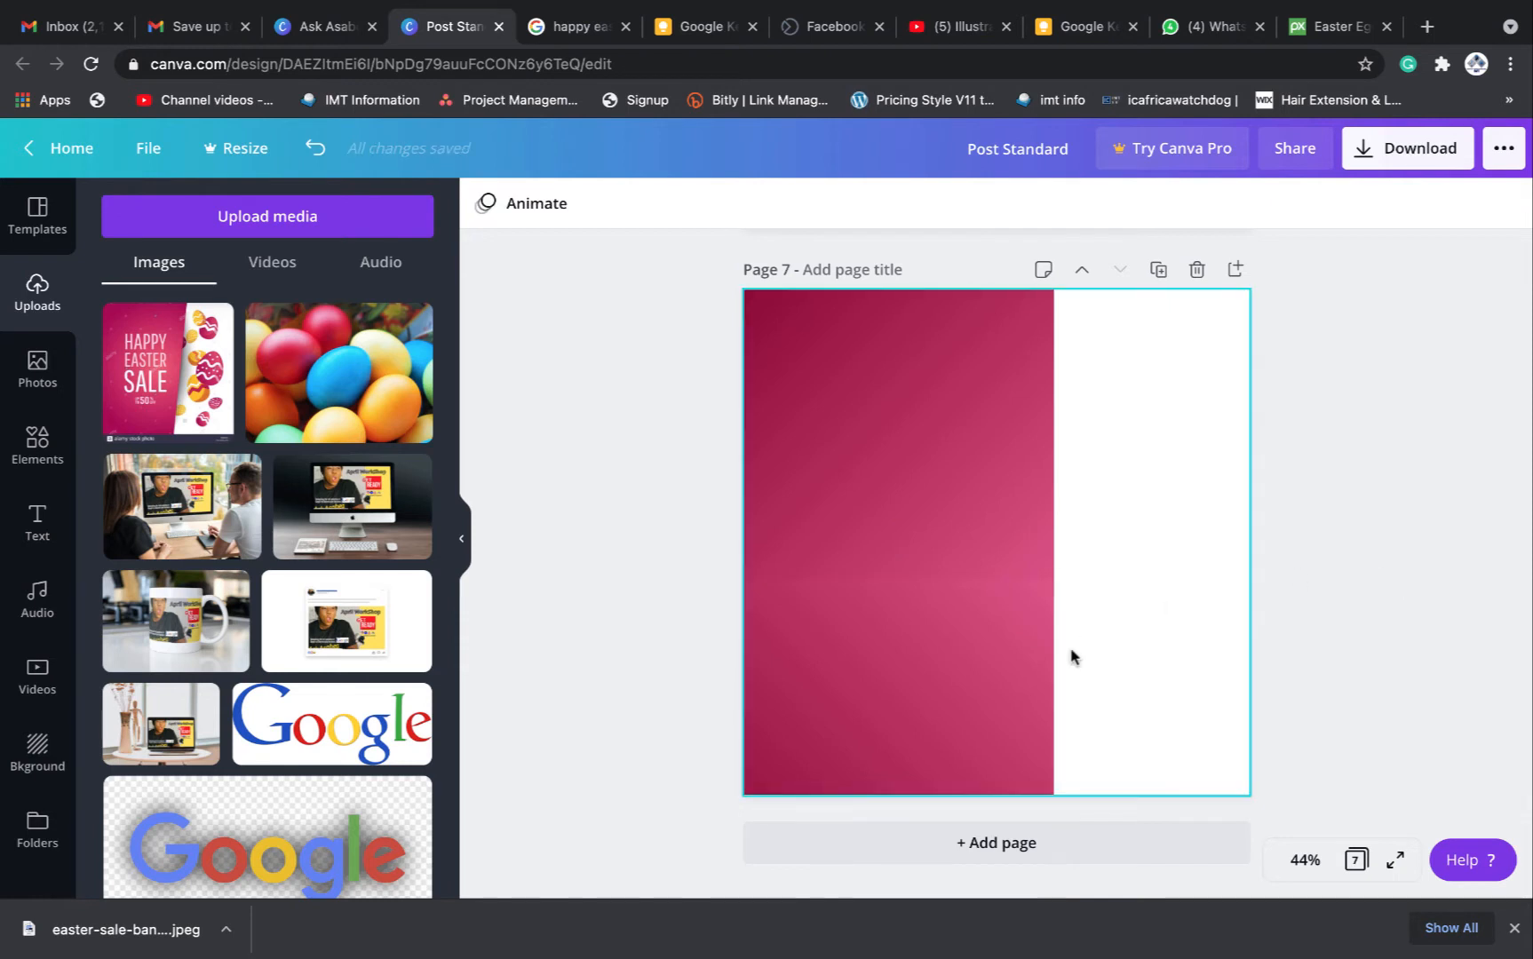
Move the flipped gradient square down until its upper edge meets the lower edge of the original square
click(1024, 646)
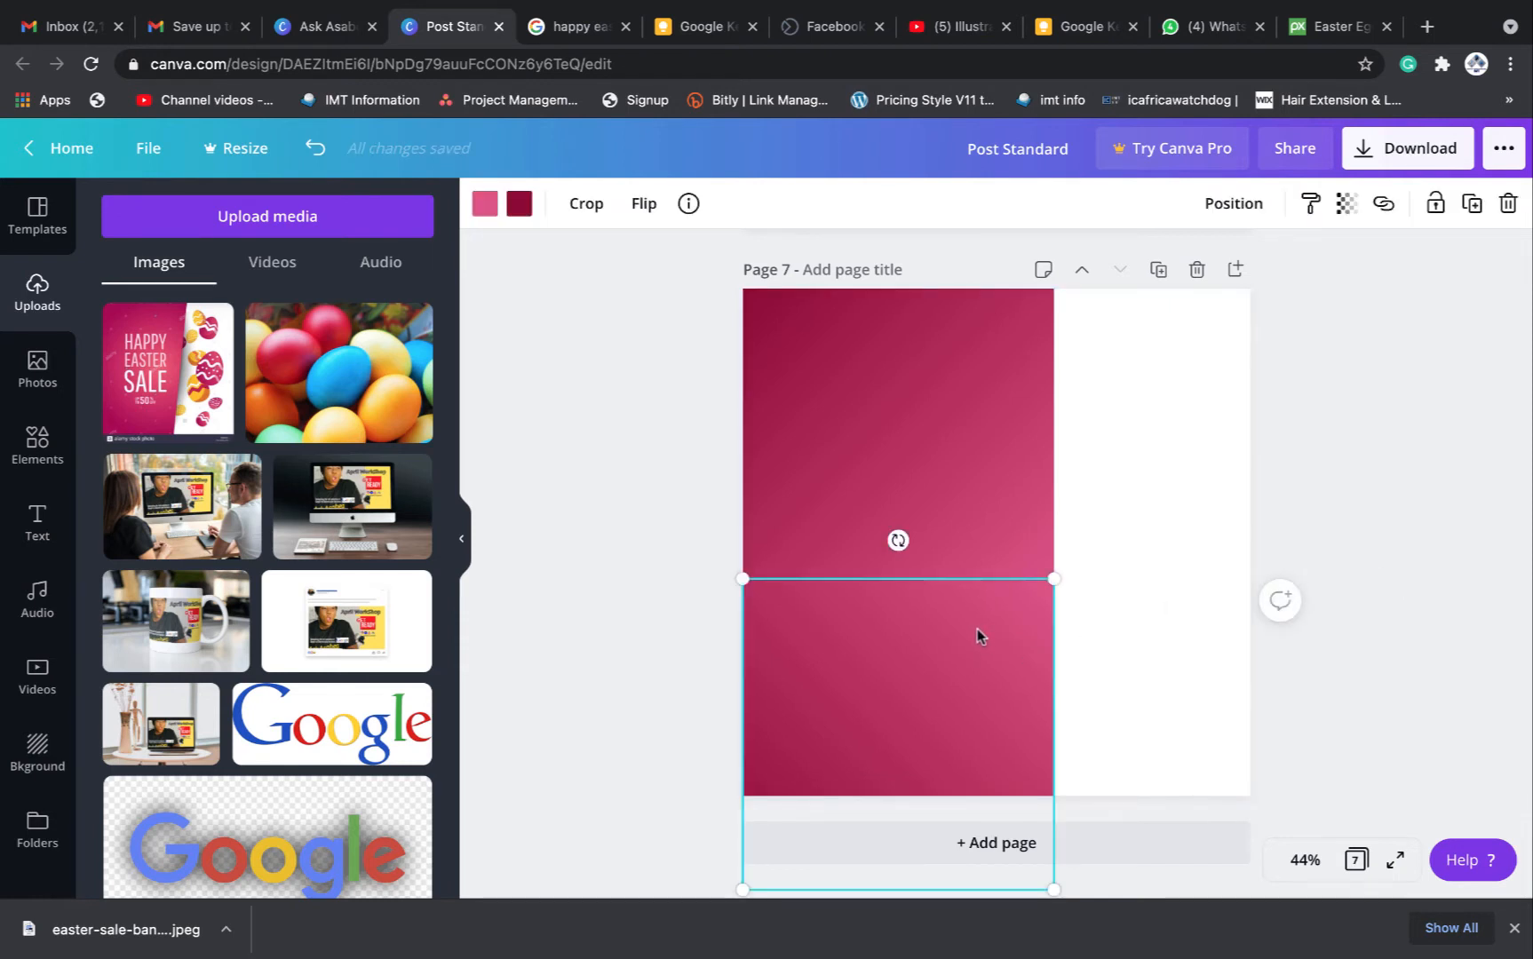
mouse_move(977, 632)
mouse_down()
mouse_move(979, 673)
mouse_move(977, 649)
mouse_up()
click(1457, 600)
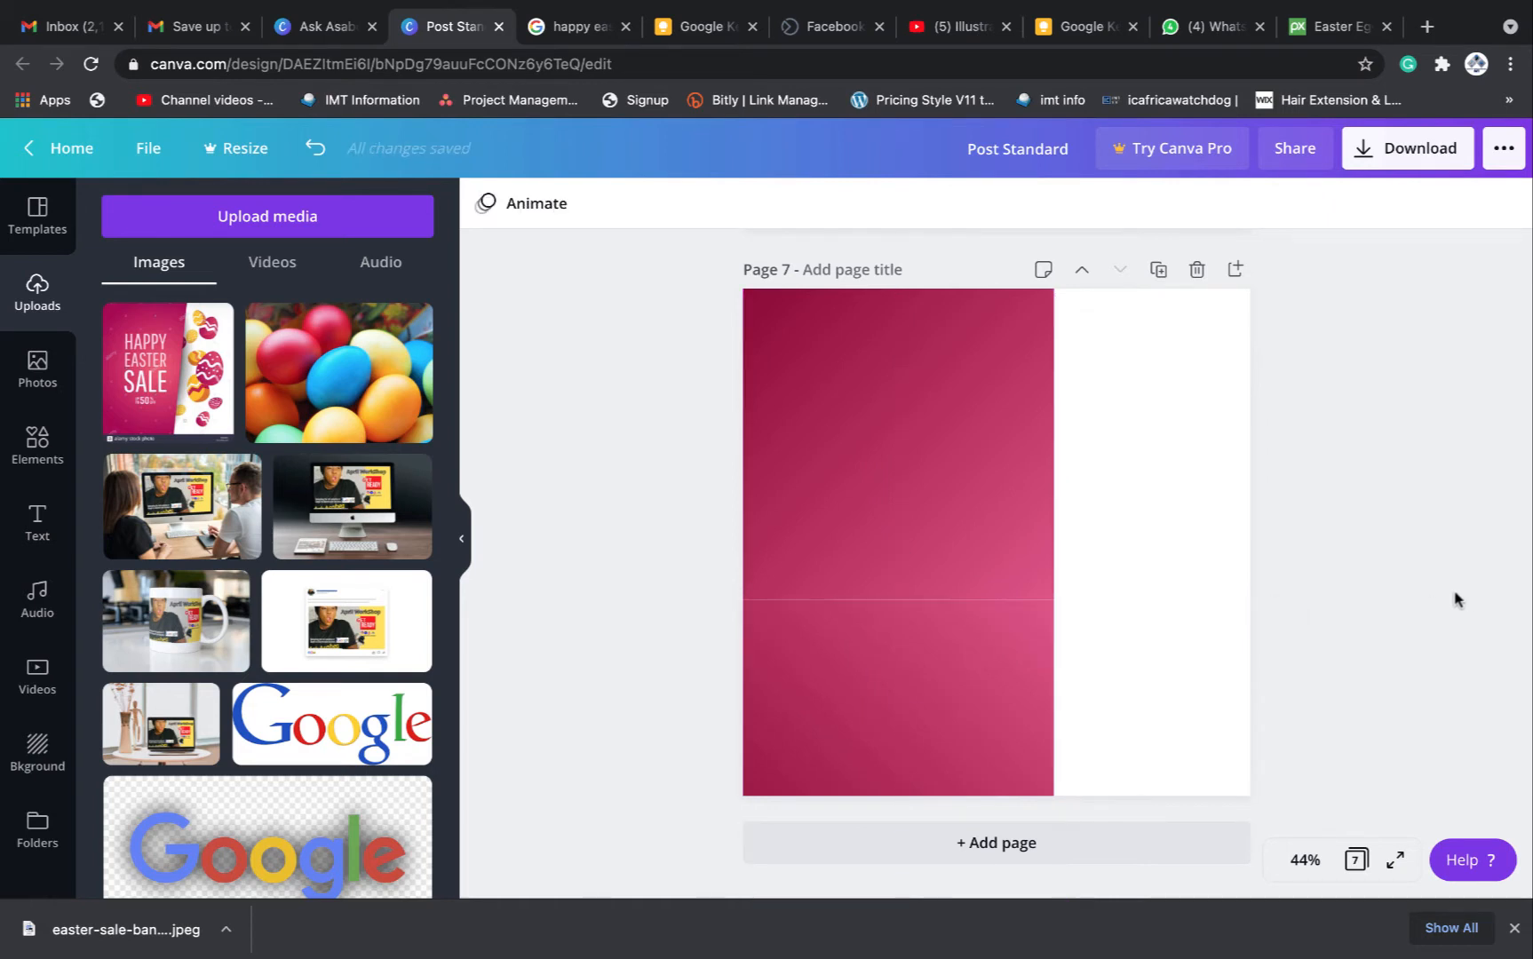
click(1003, 666)
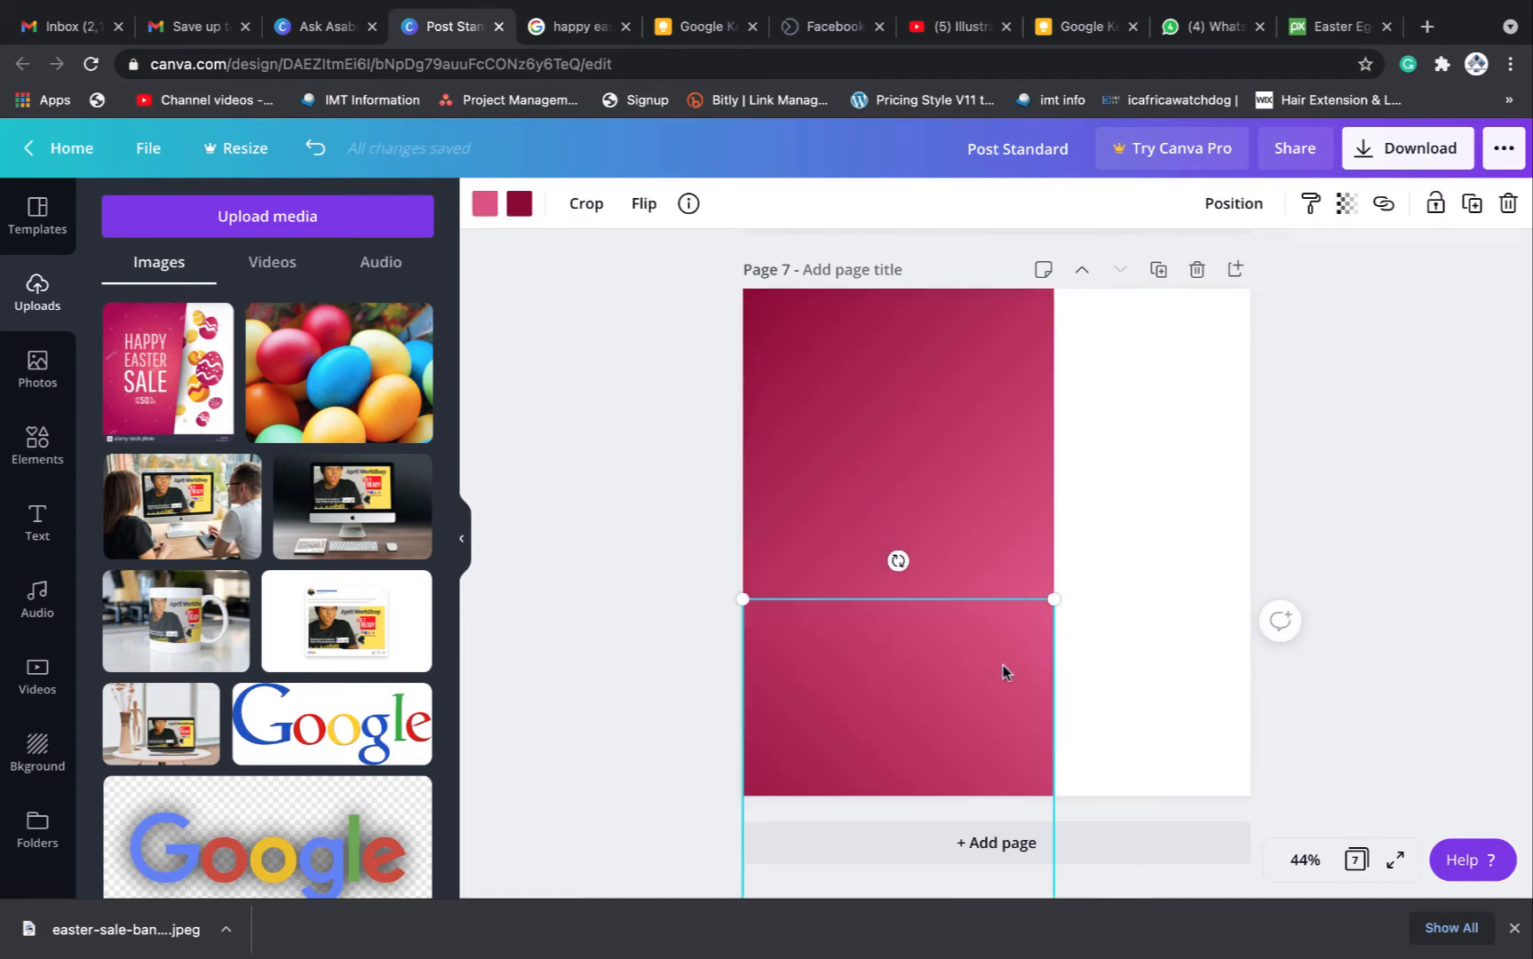
click(1440, 467)
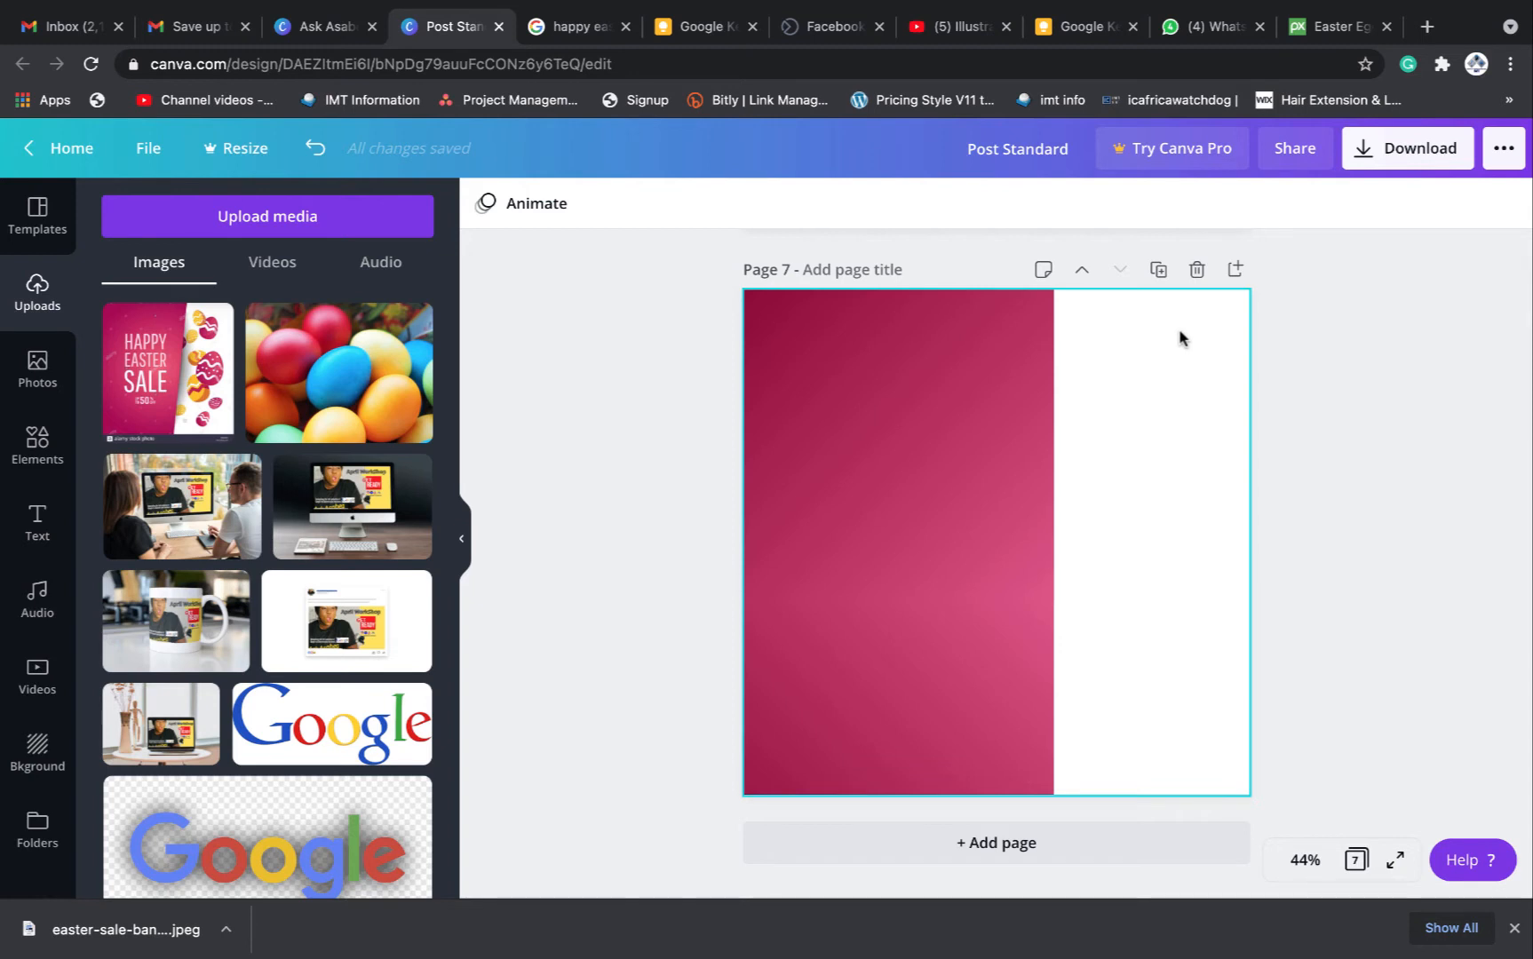
Group the two gradient squares and move the group up so it extends past both the upper and lower page edges
drag(1180, 337, 831, 804)
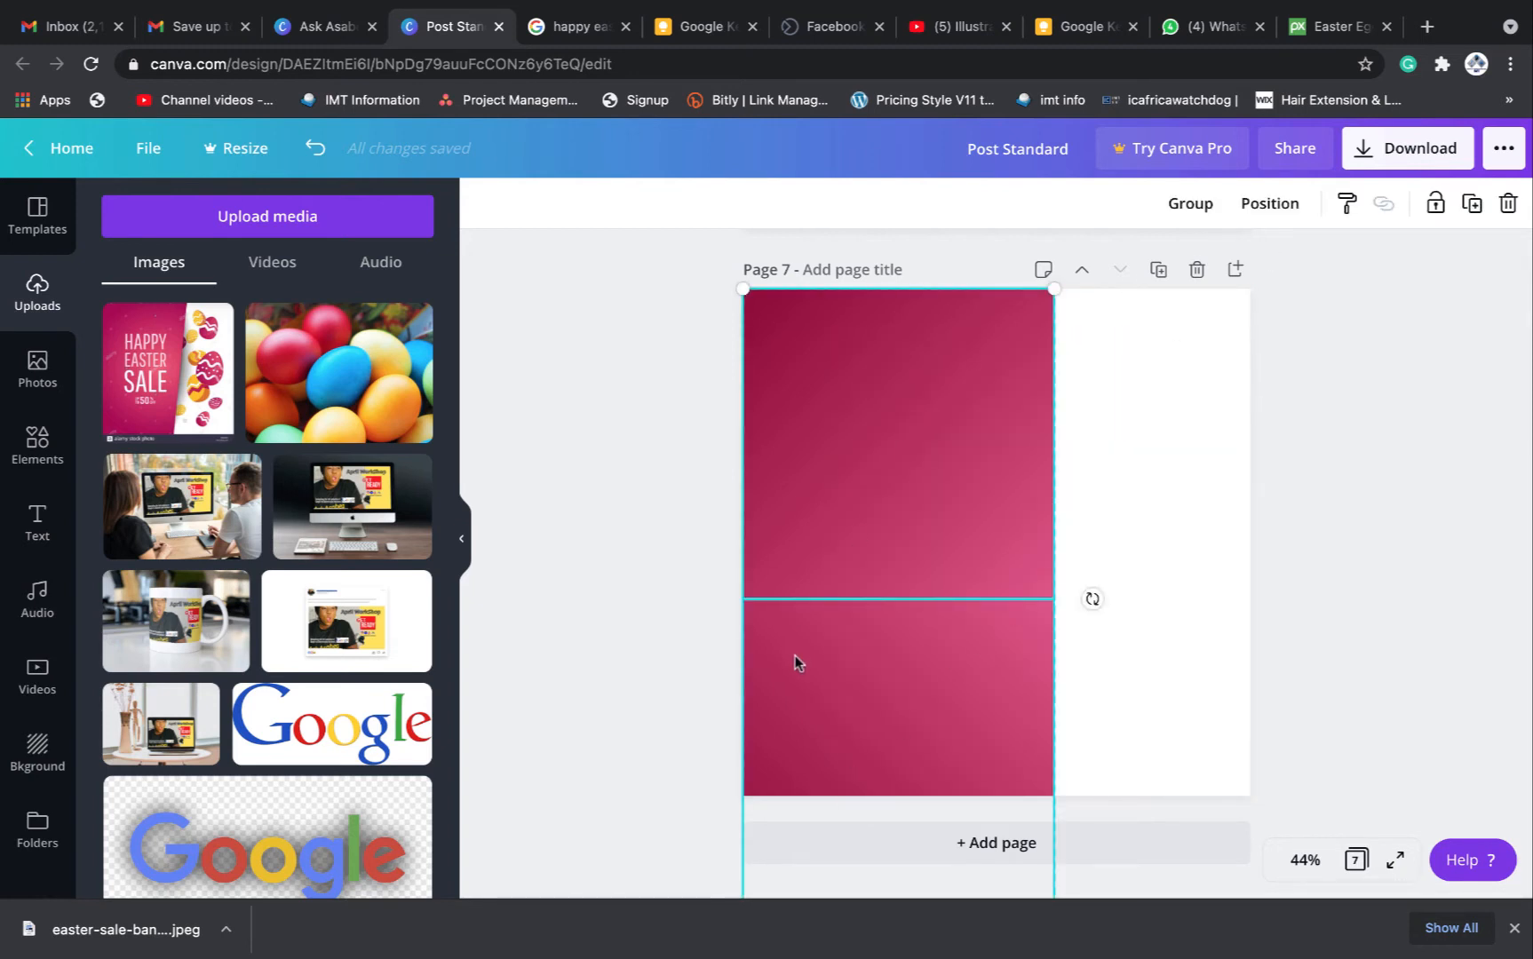
click(1193, 207)
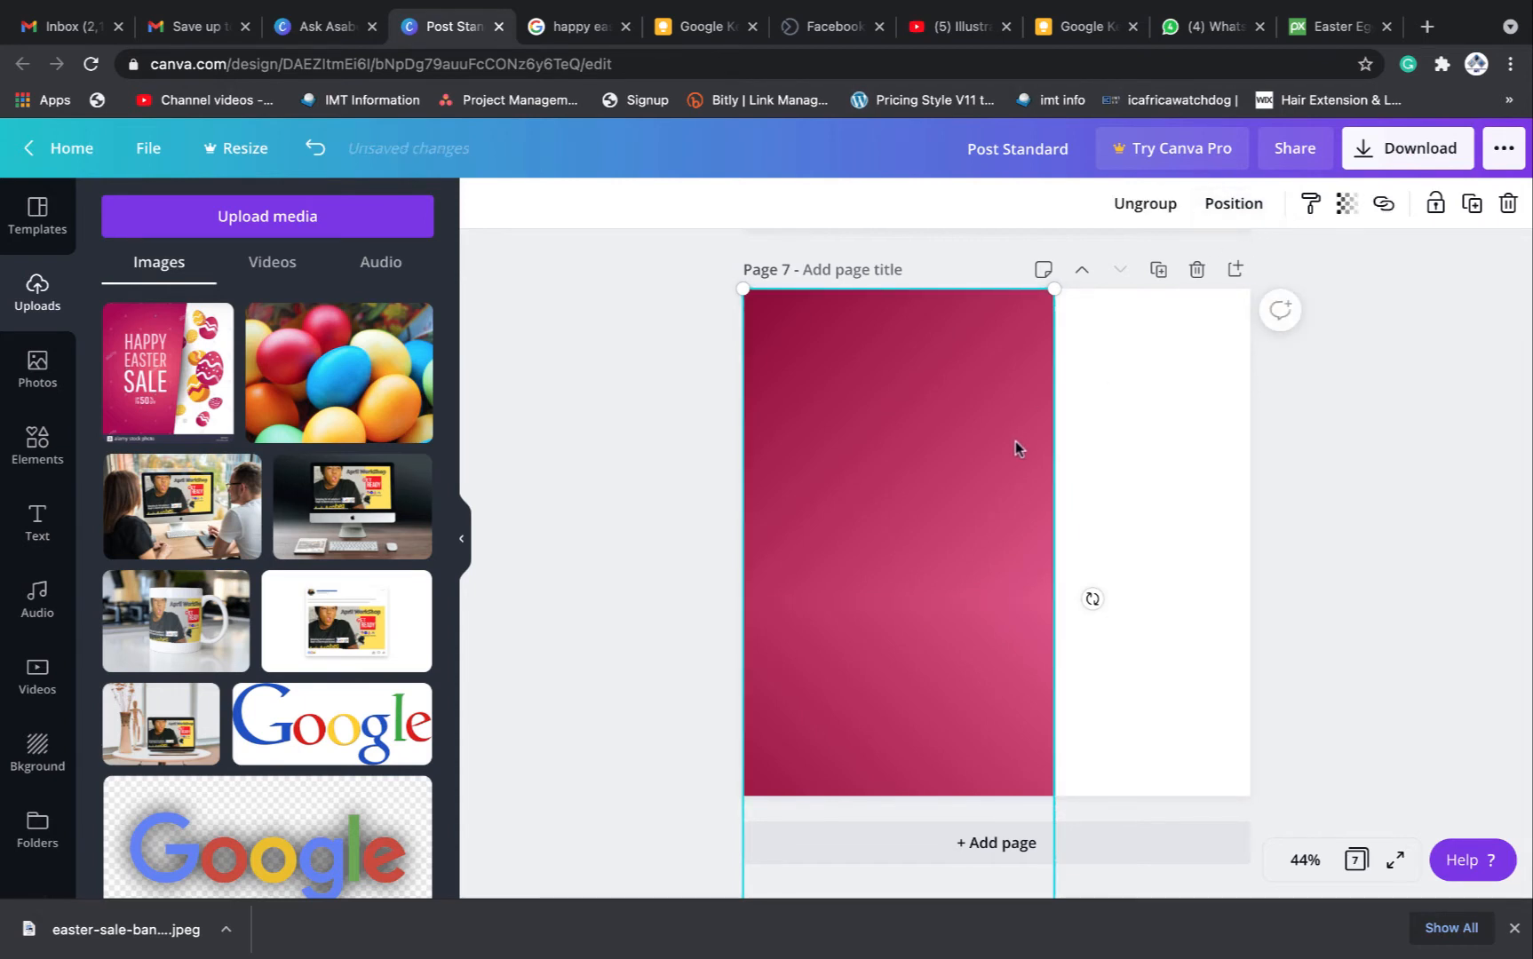
drag(944, 533, 944, 466)
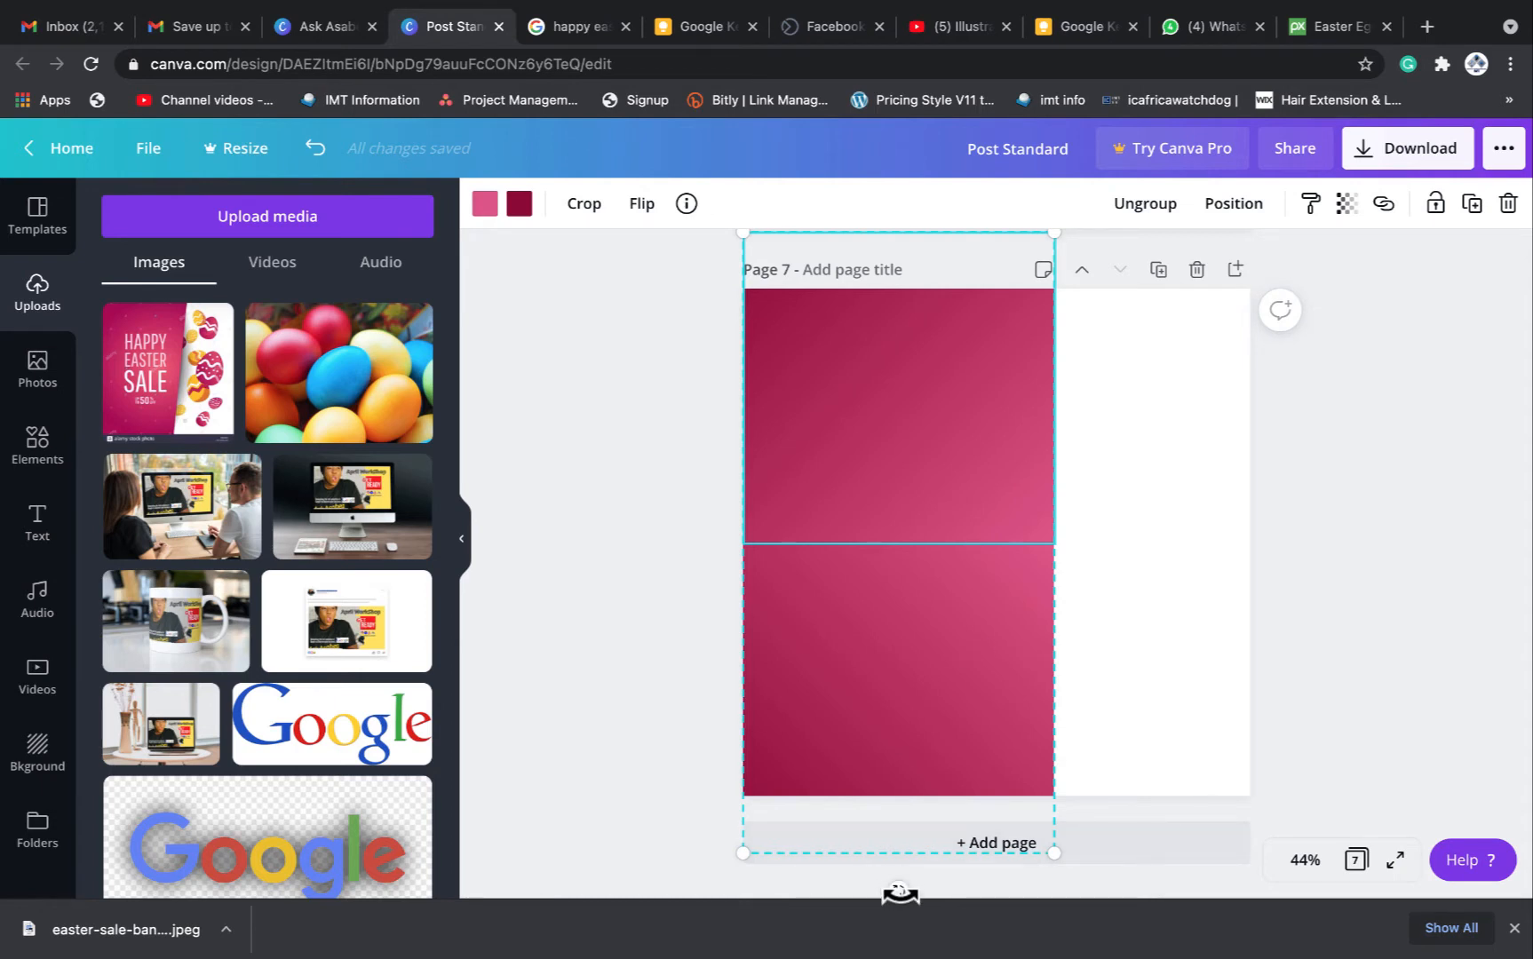
Rotate the gradient group about 12° clockwise and shift it left until it covers the page's upper left corner
drag(899, 893, 840, 899)
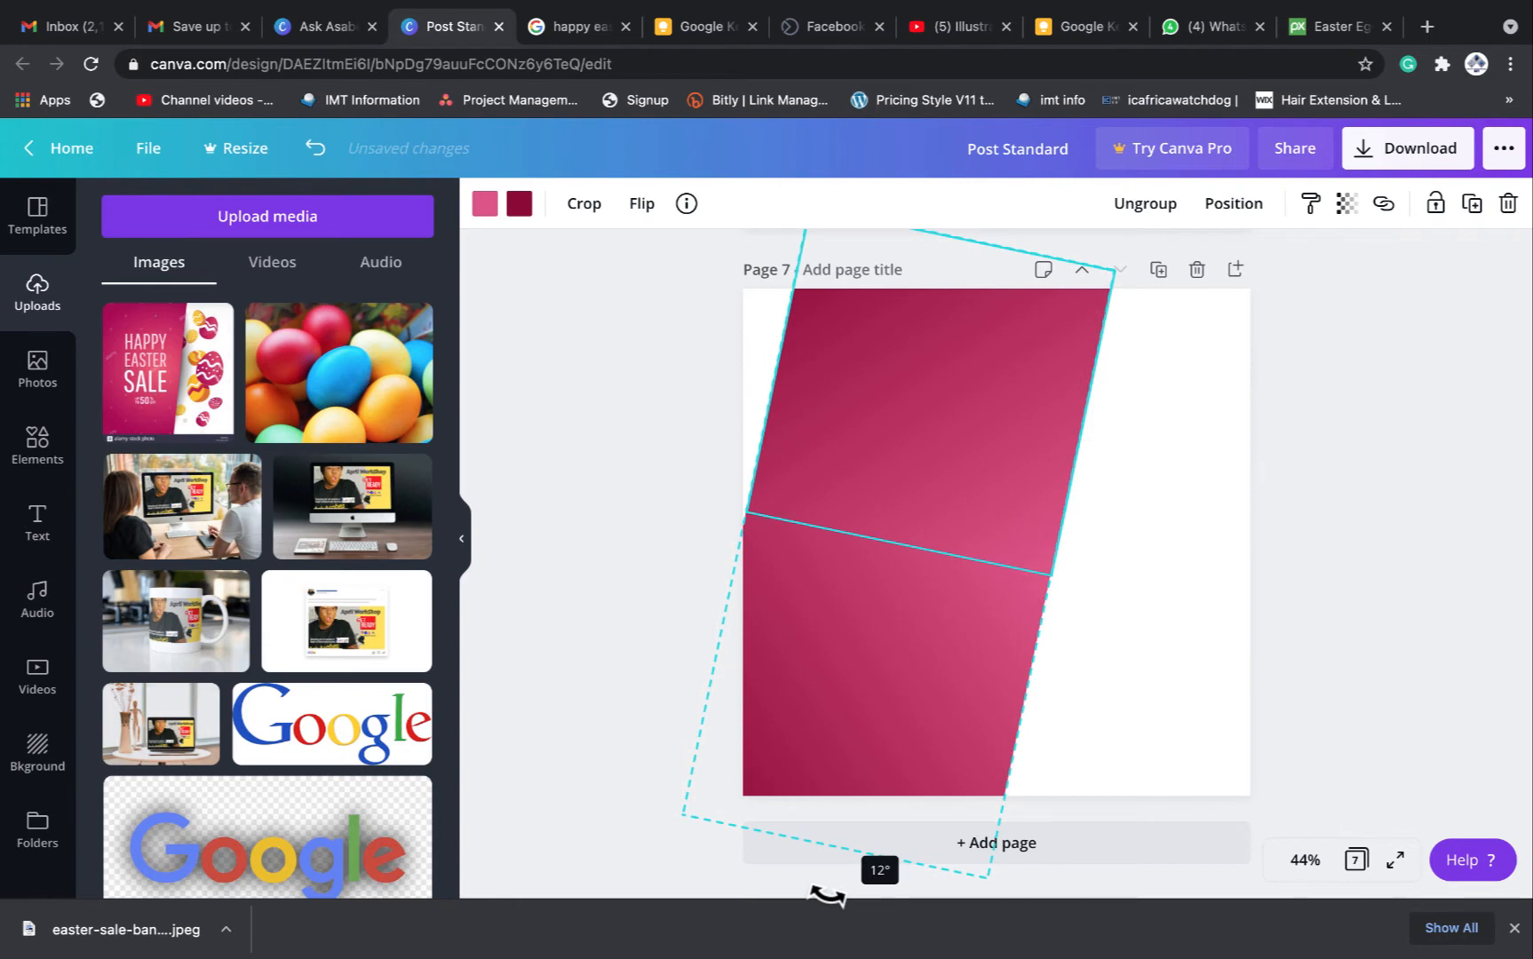
drag(828, 895, 831, 893)
drag(936, 690, 873, 690)
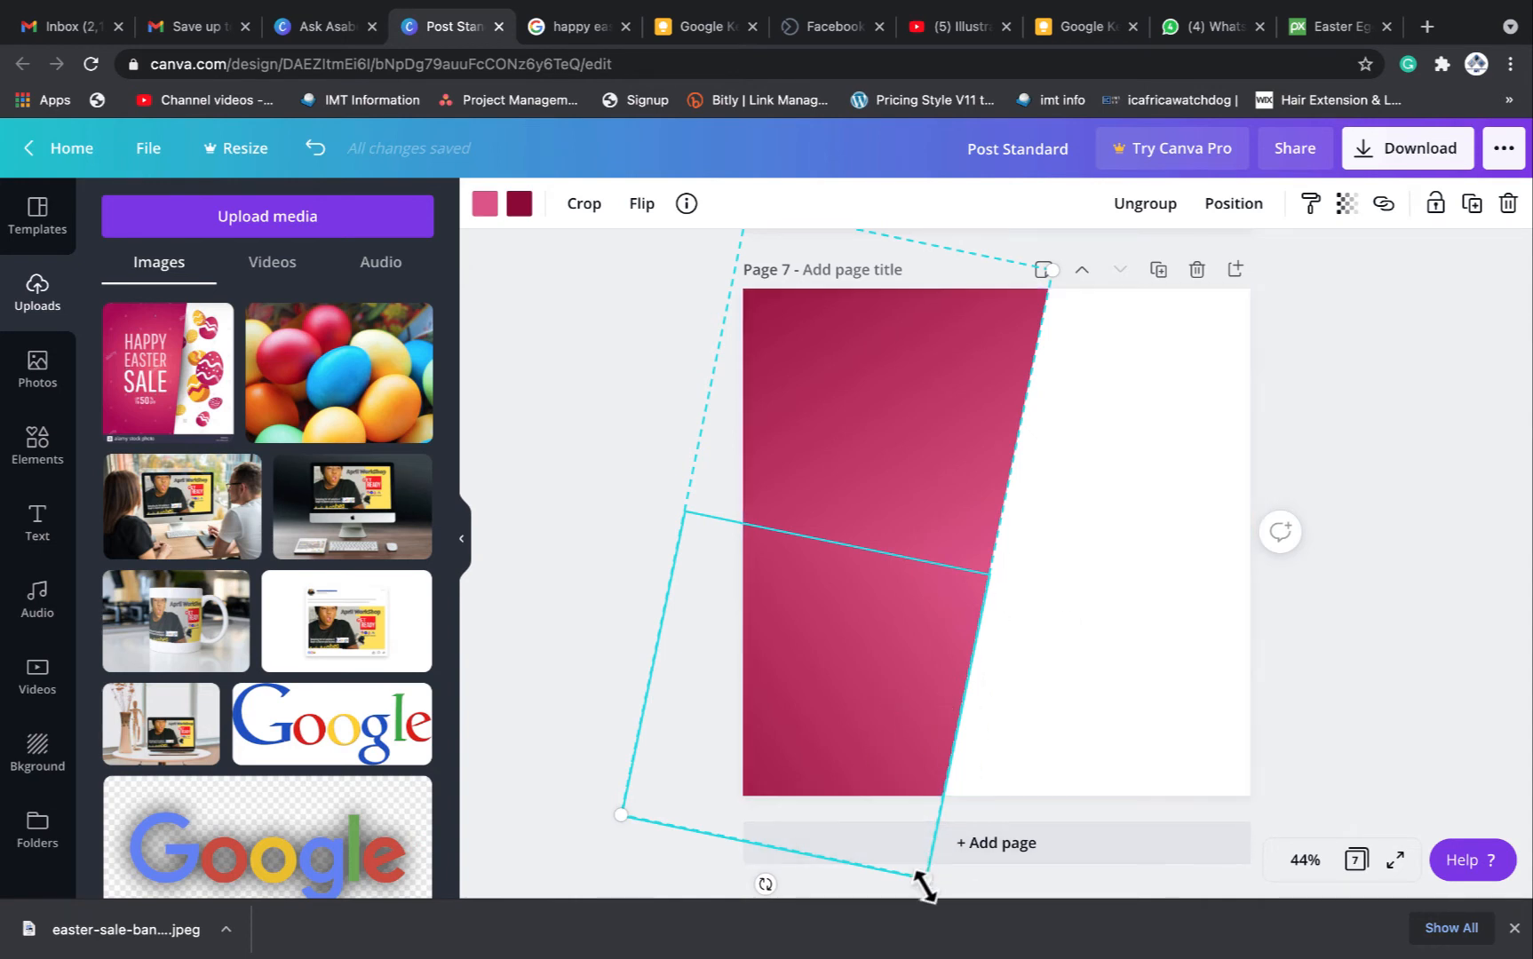
Enlarge the tilted gradient group and reposition it to fill the page's left side with a wider slanted panel
drag(924, 881, 1003, 884)
drag(880, 720, 911, 715)
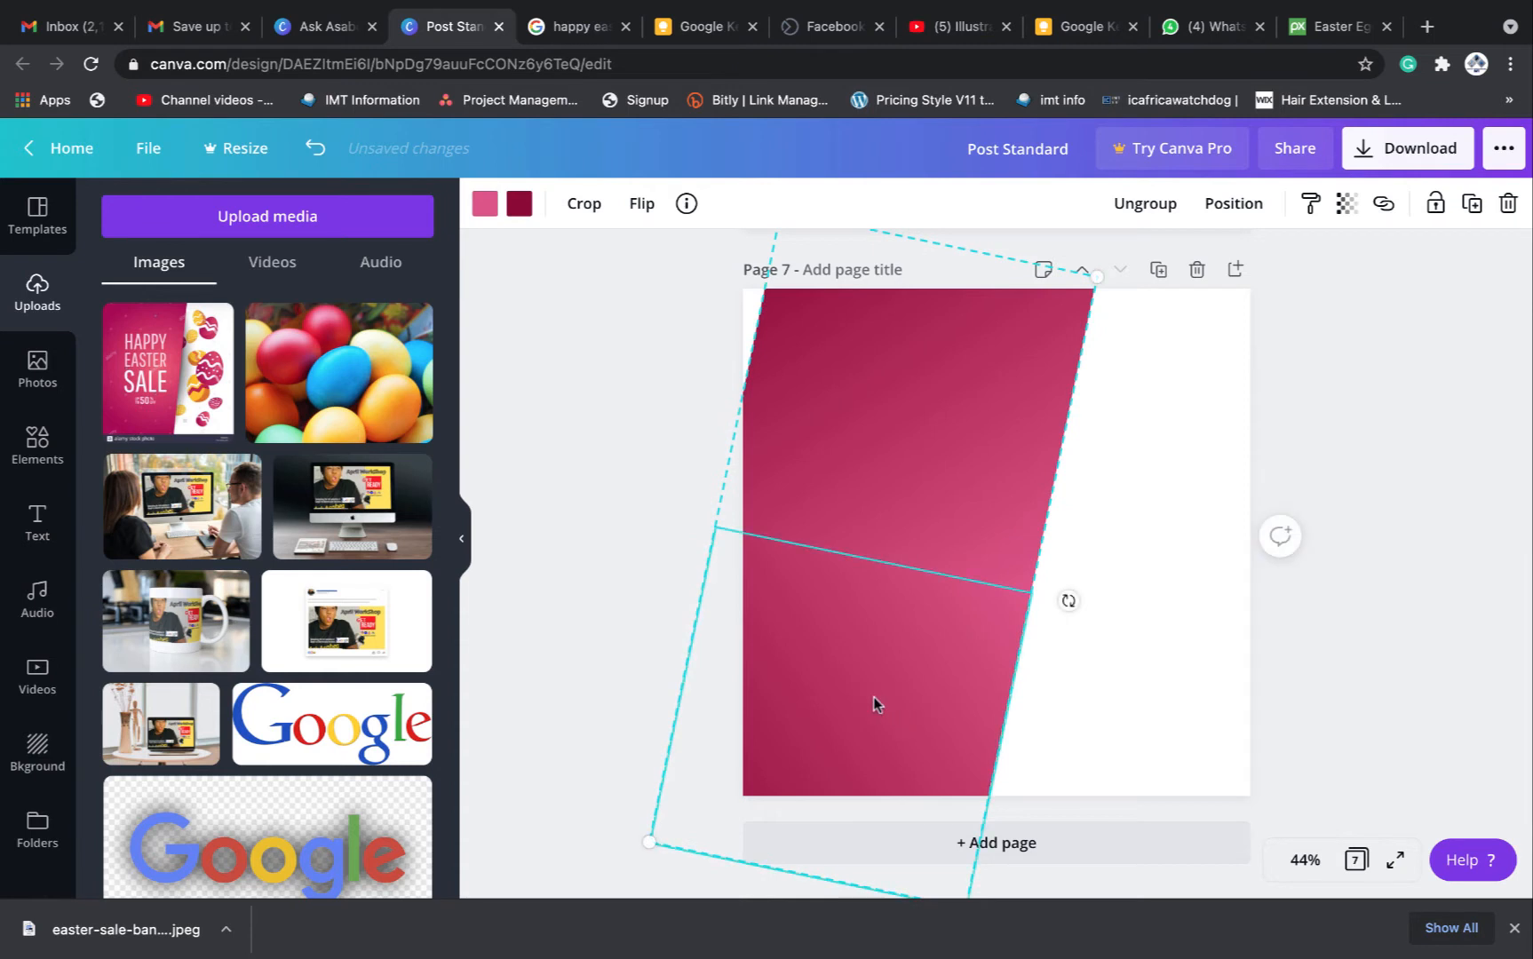
drag(646, 841, 570, 848)
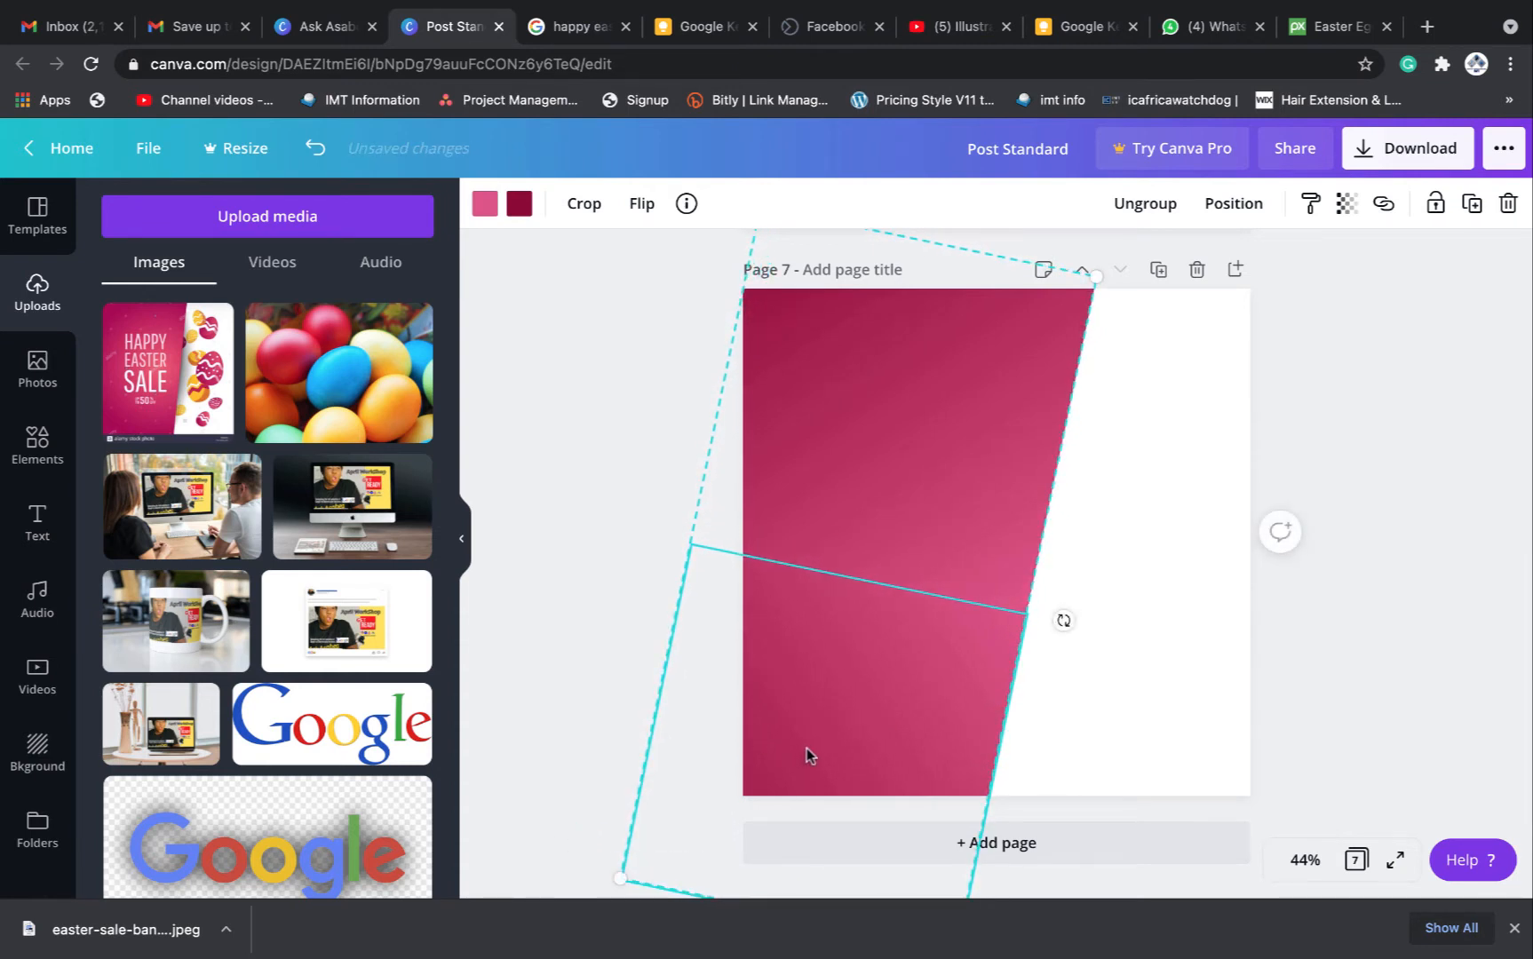
drag(873, 690, 874, 662)
click(1347, 611)
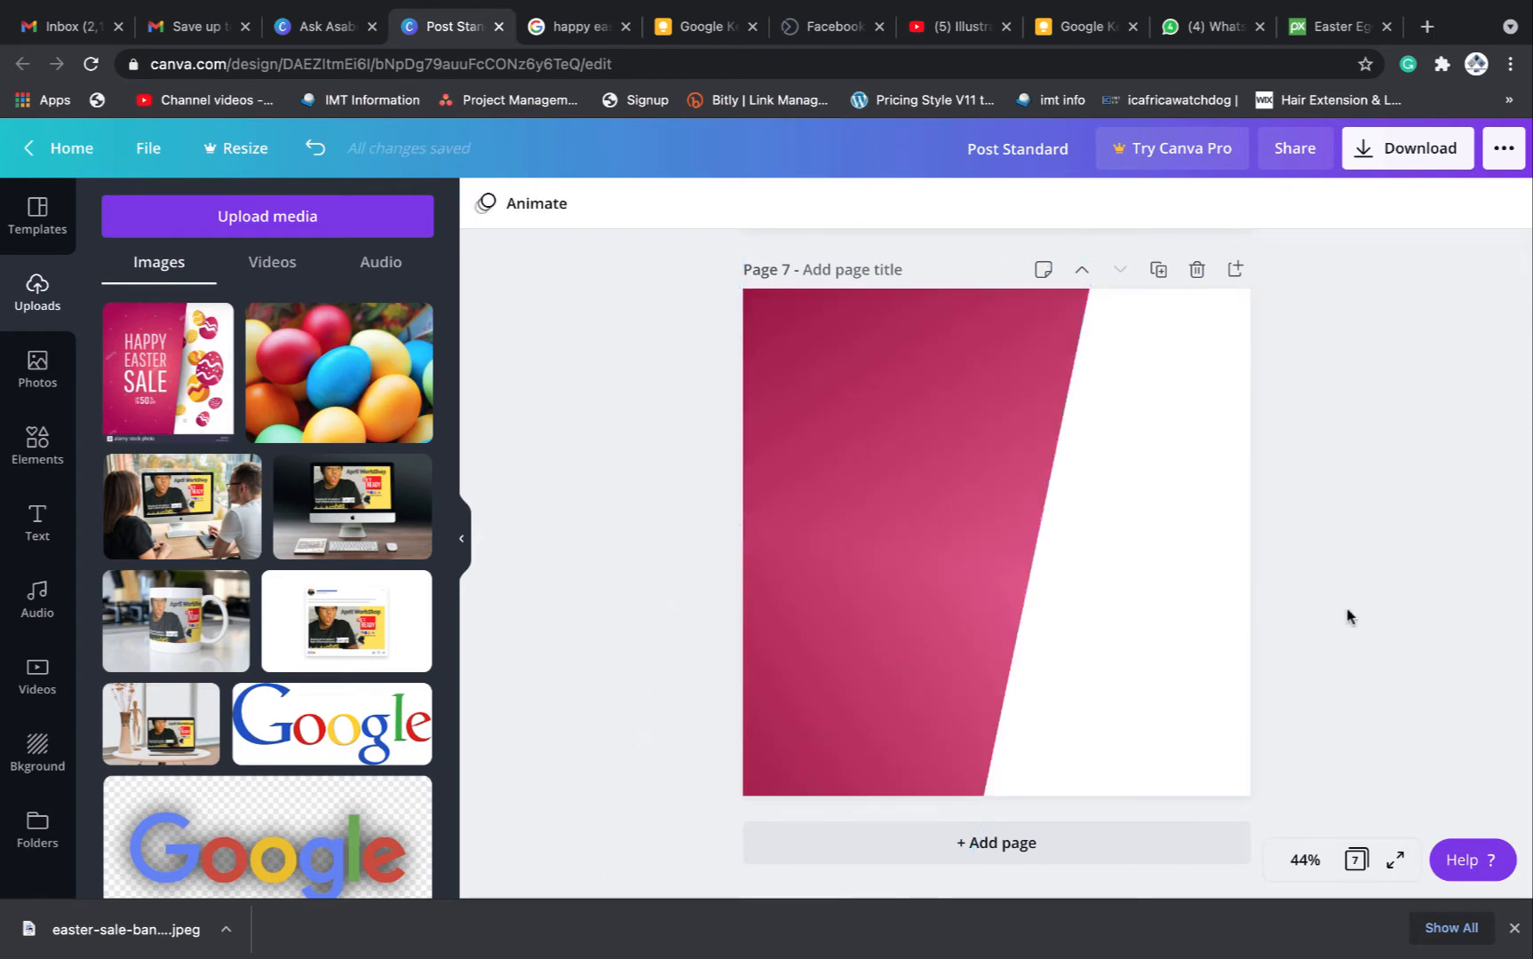
click(953, 529)
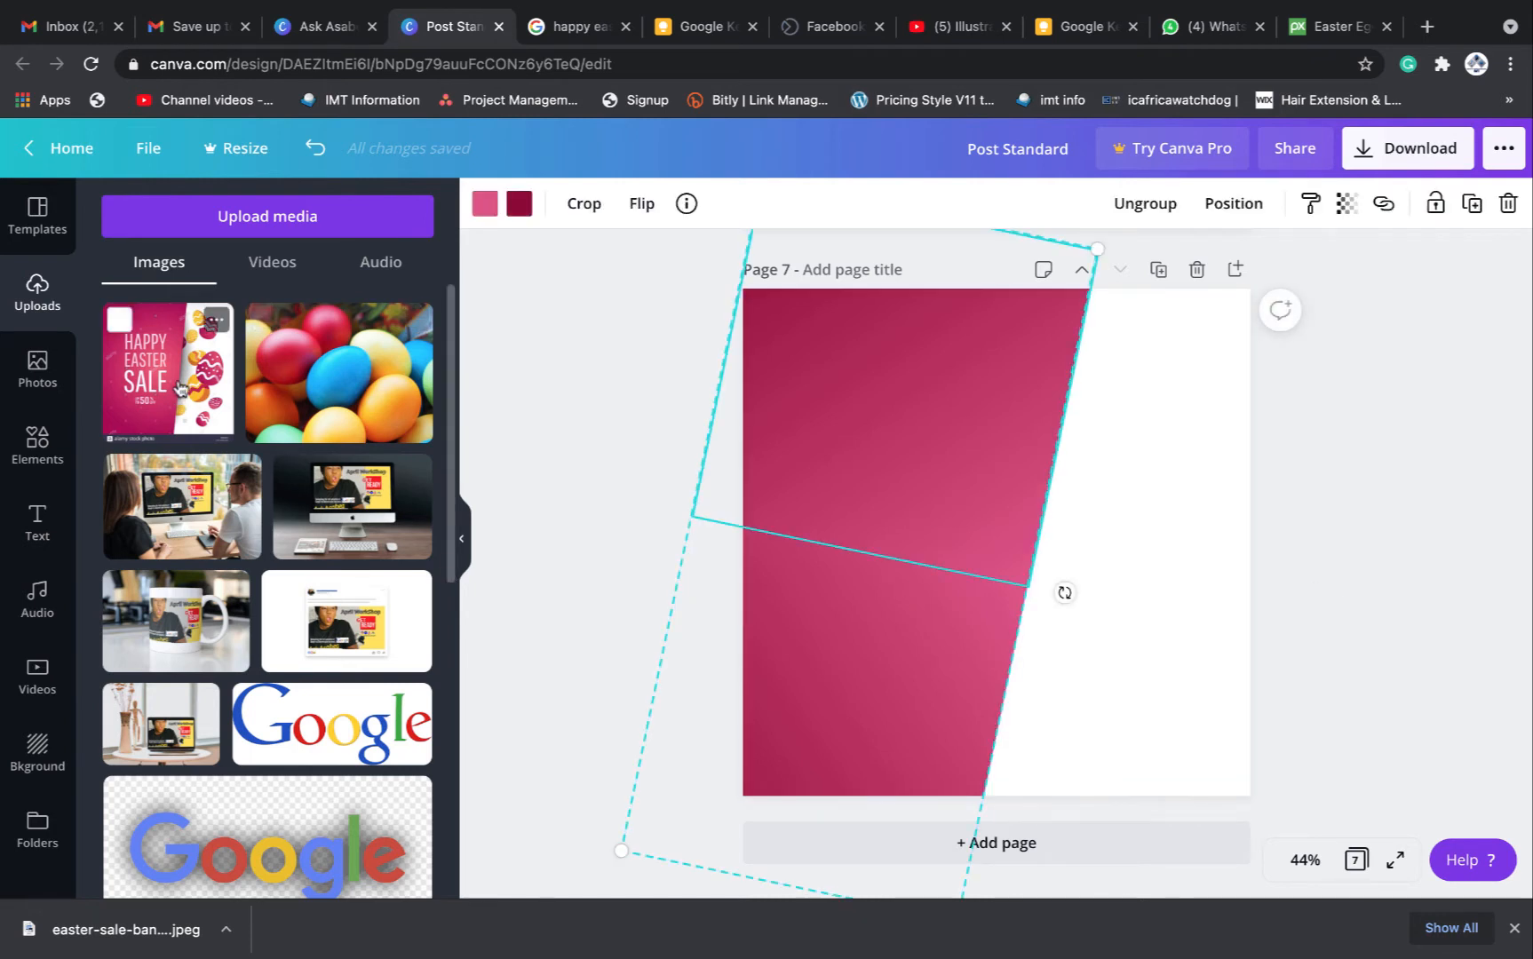
click(1312, 521)
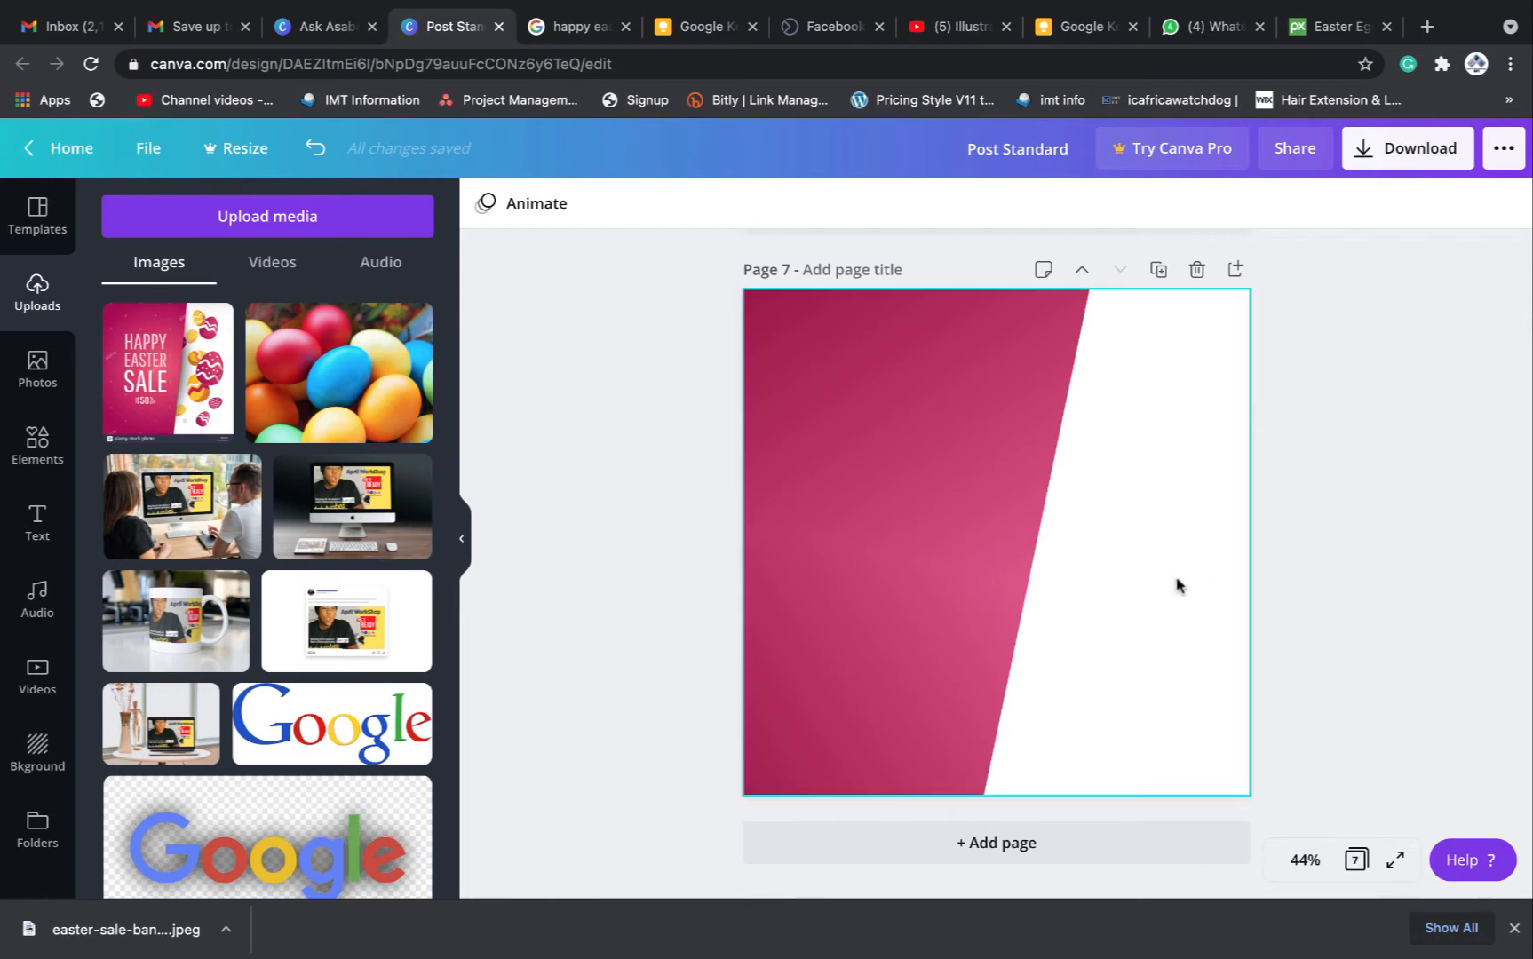
click(955, 613)
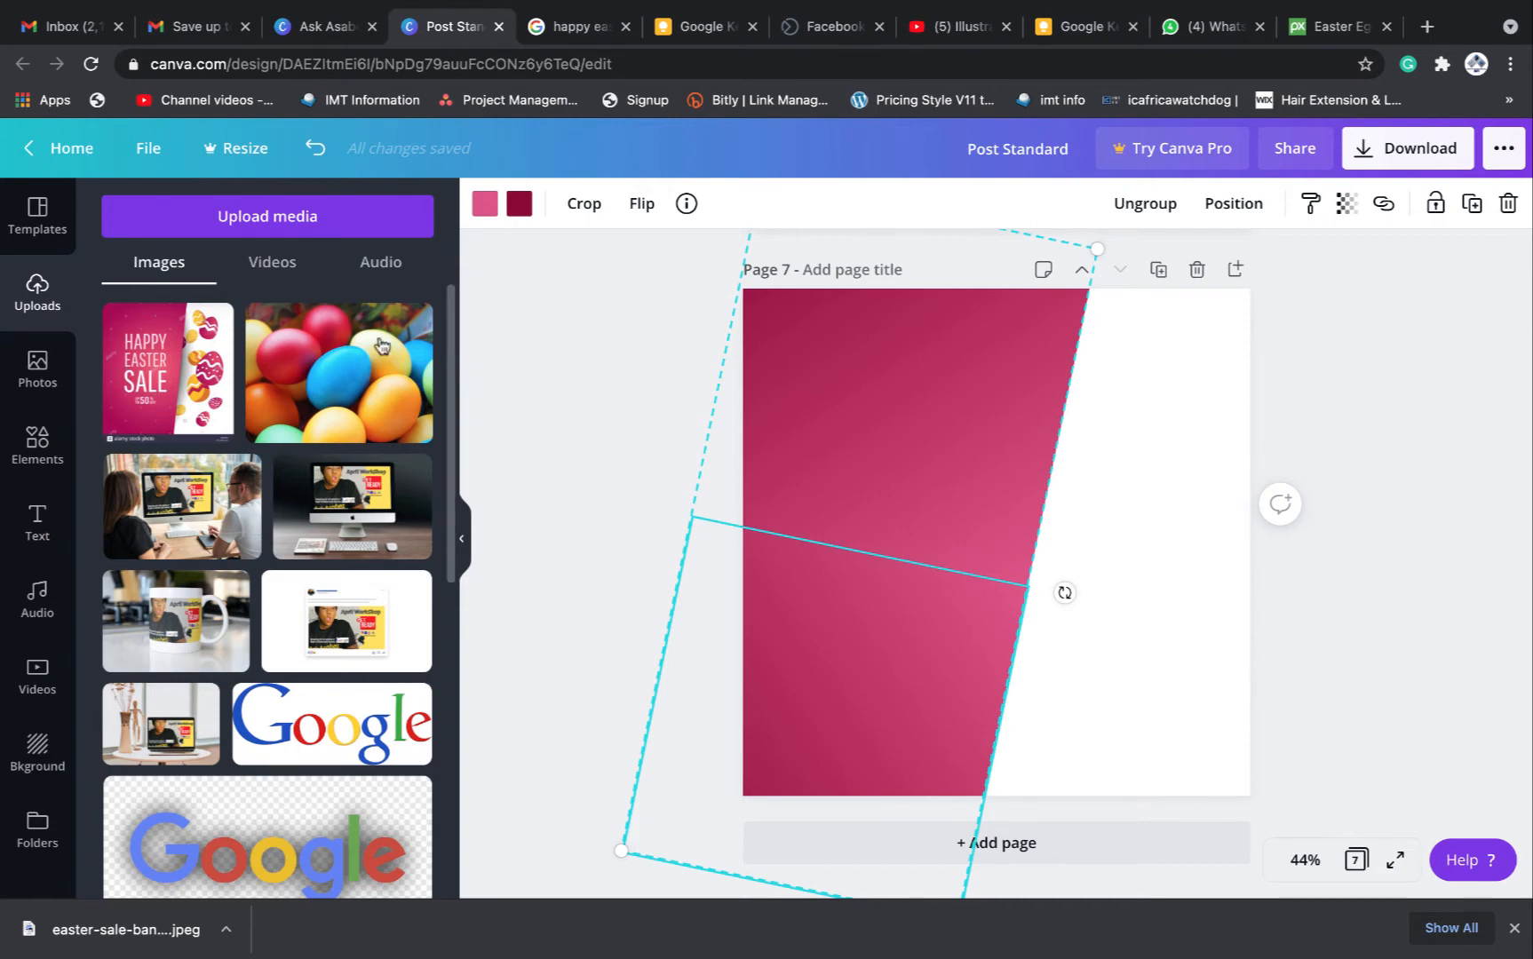
Add the blue-green brushed gradient circle from the Gradients element results to page 7
click(33, 450)
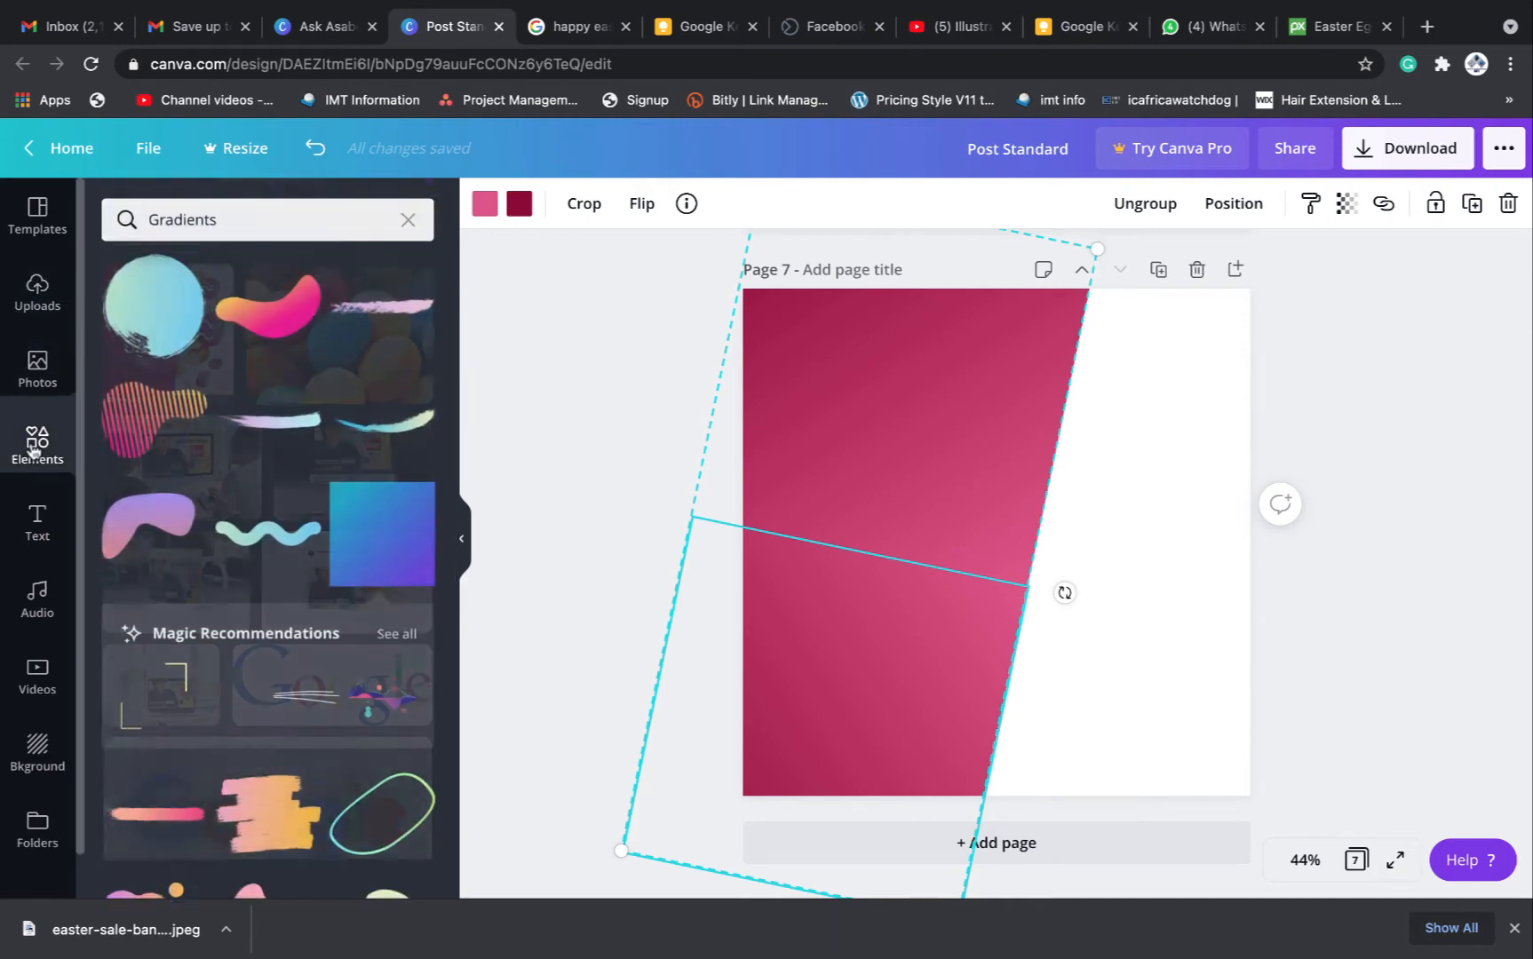
click(153, 311)
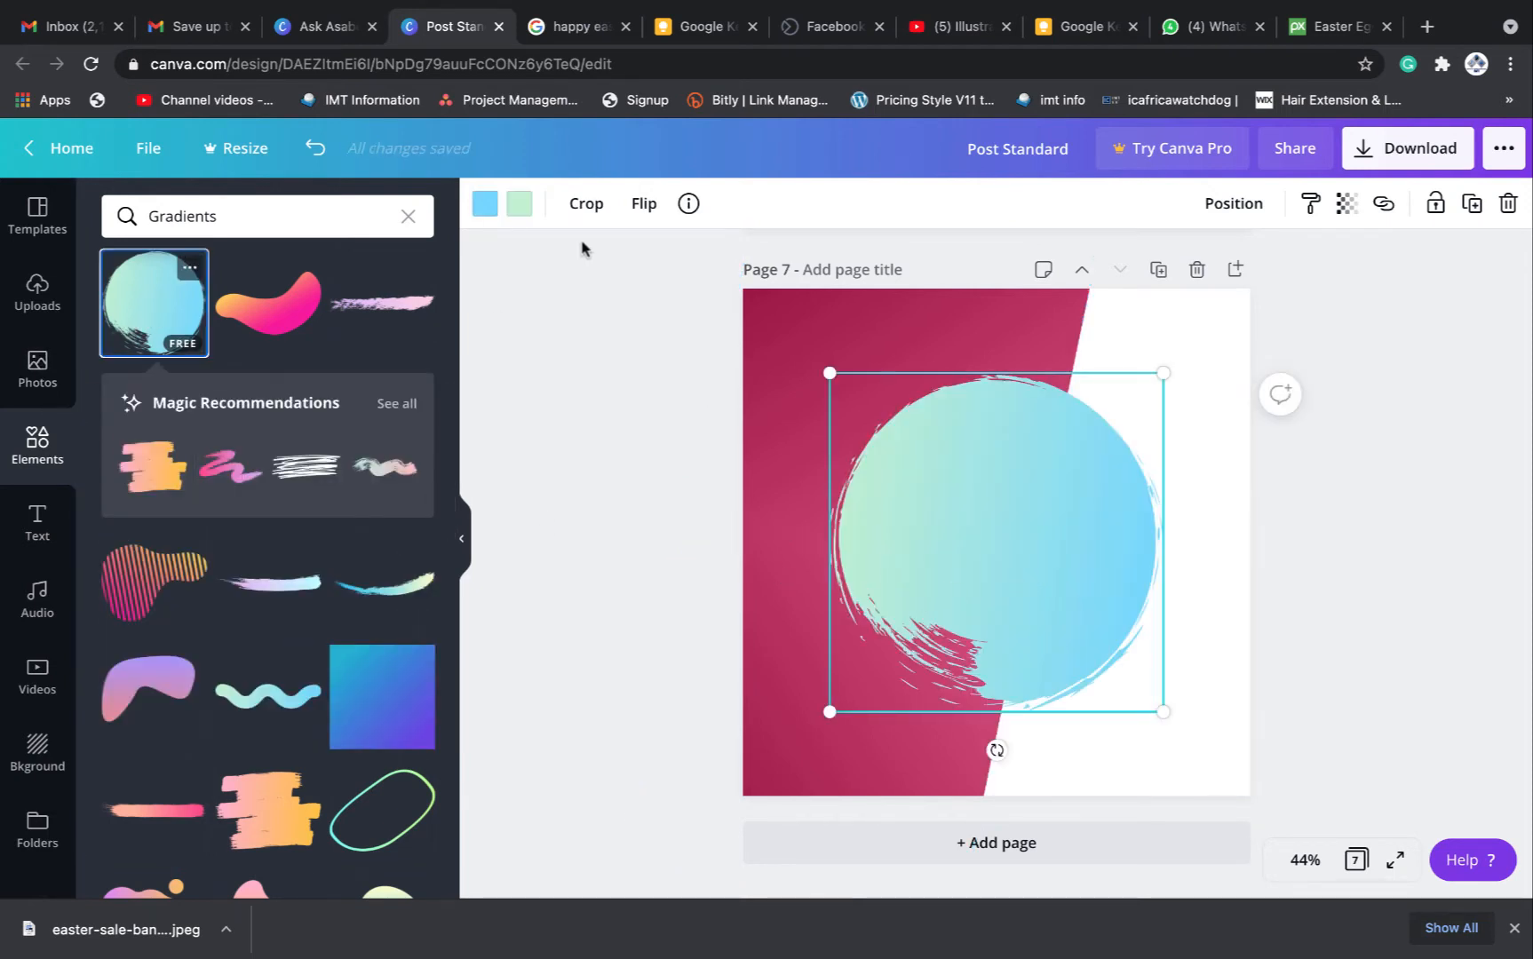
Recolour both gradient colours of the brushed circle to dark grey #5F6162
click(487, 208)
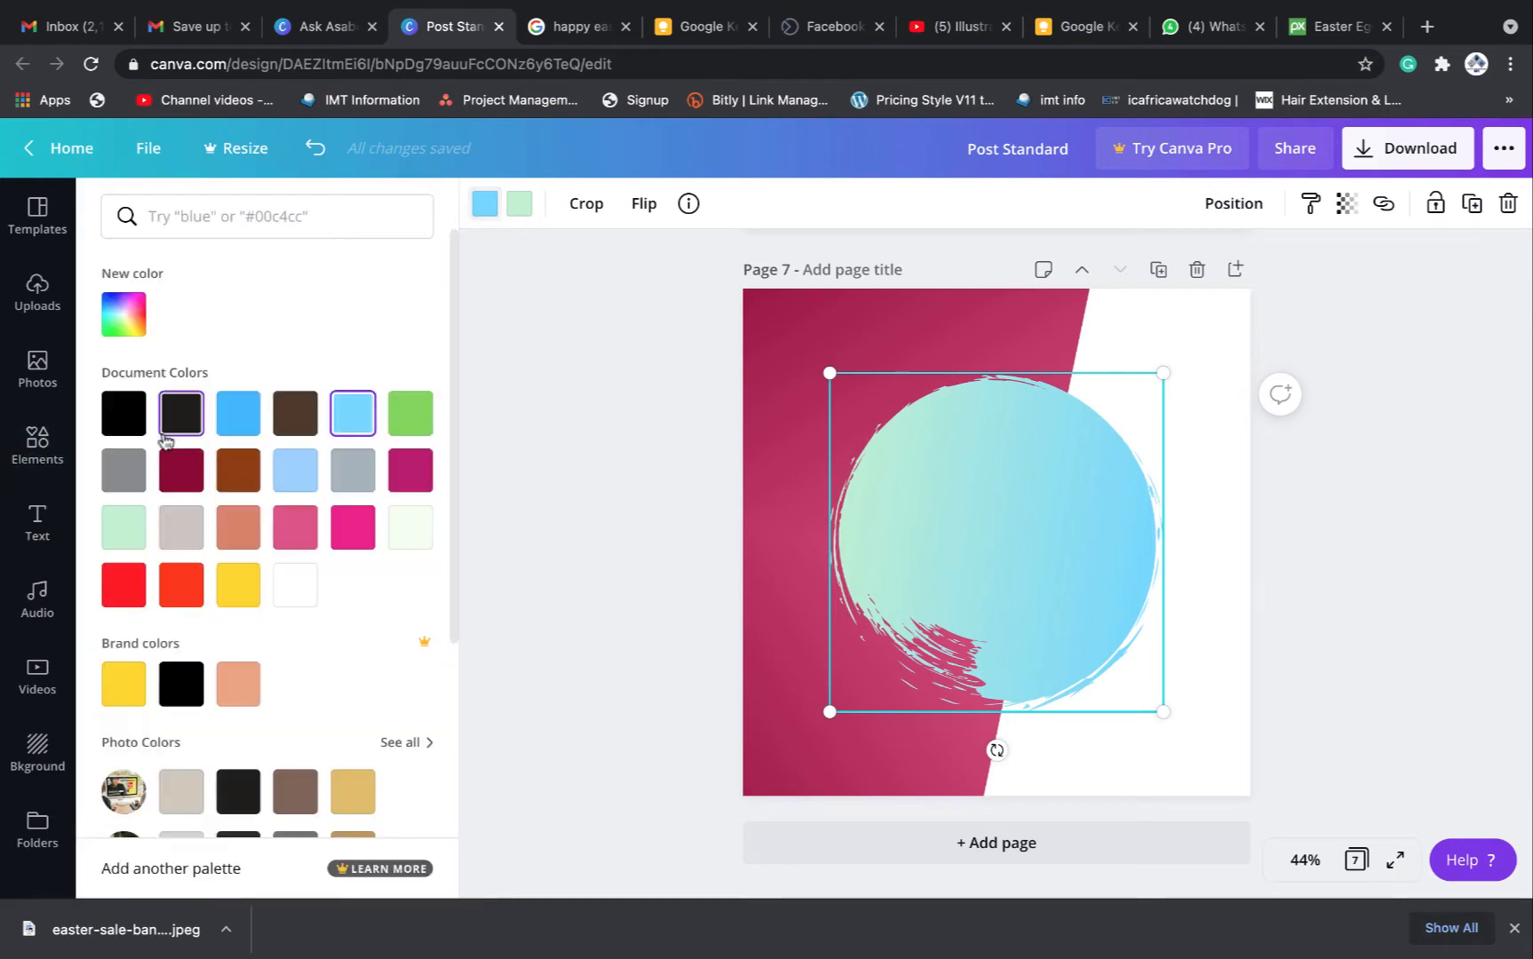
click(125, 481)
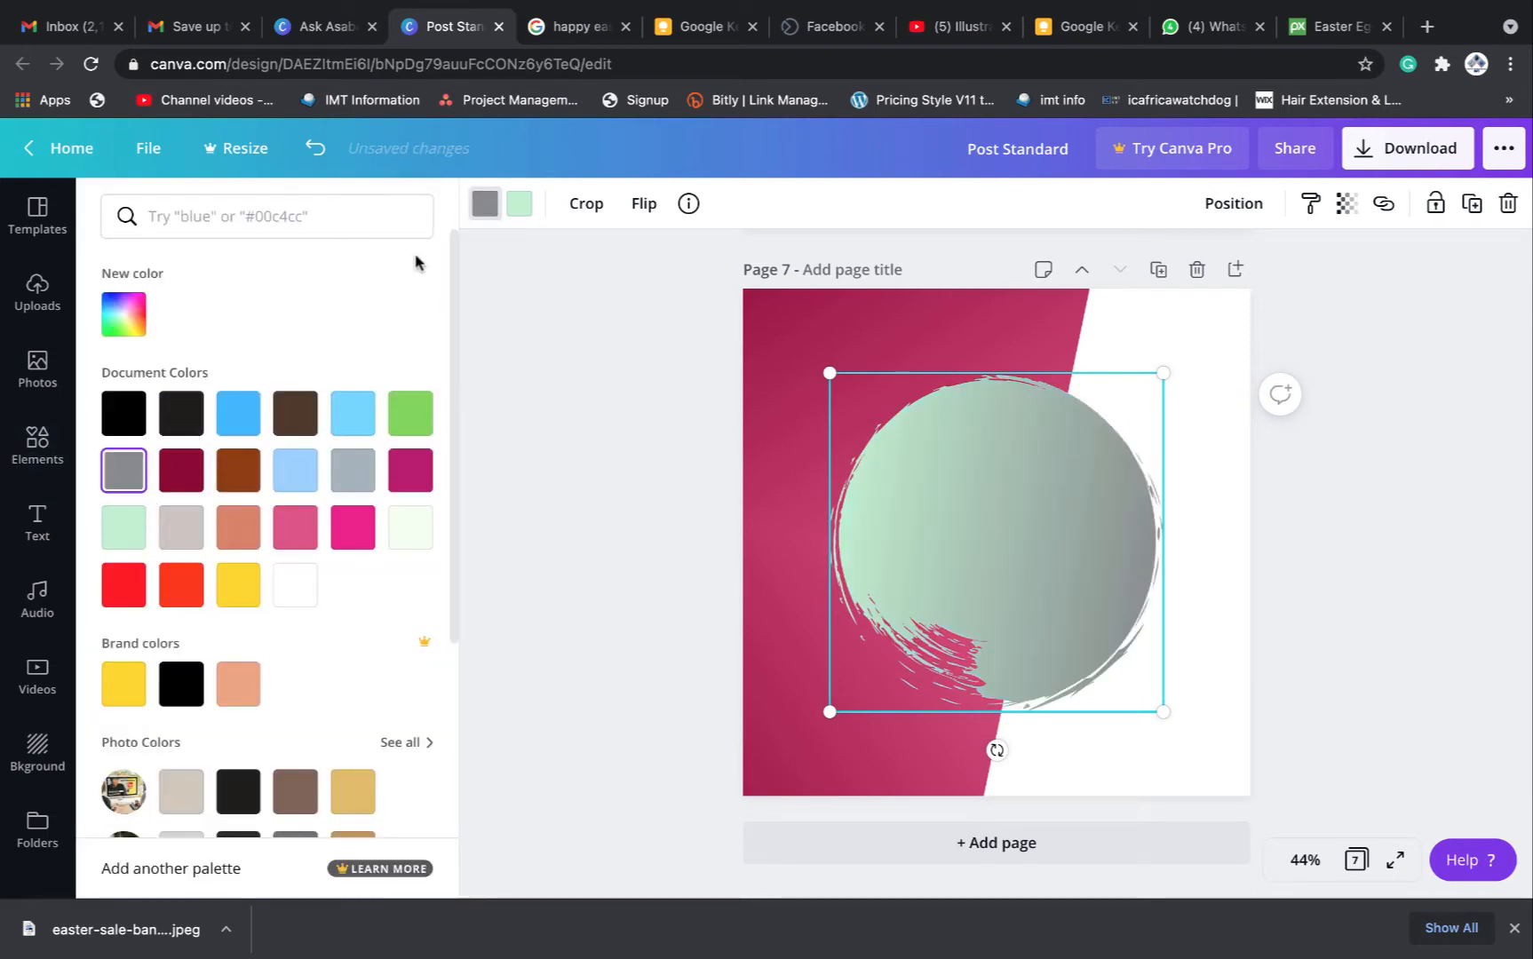
click(520, 205)
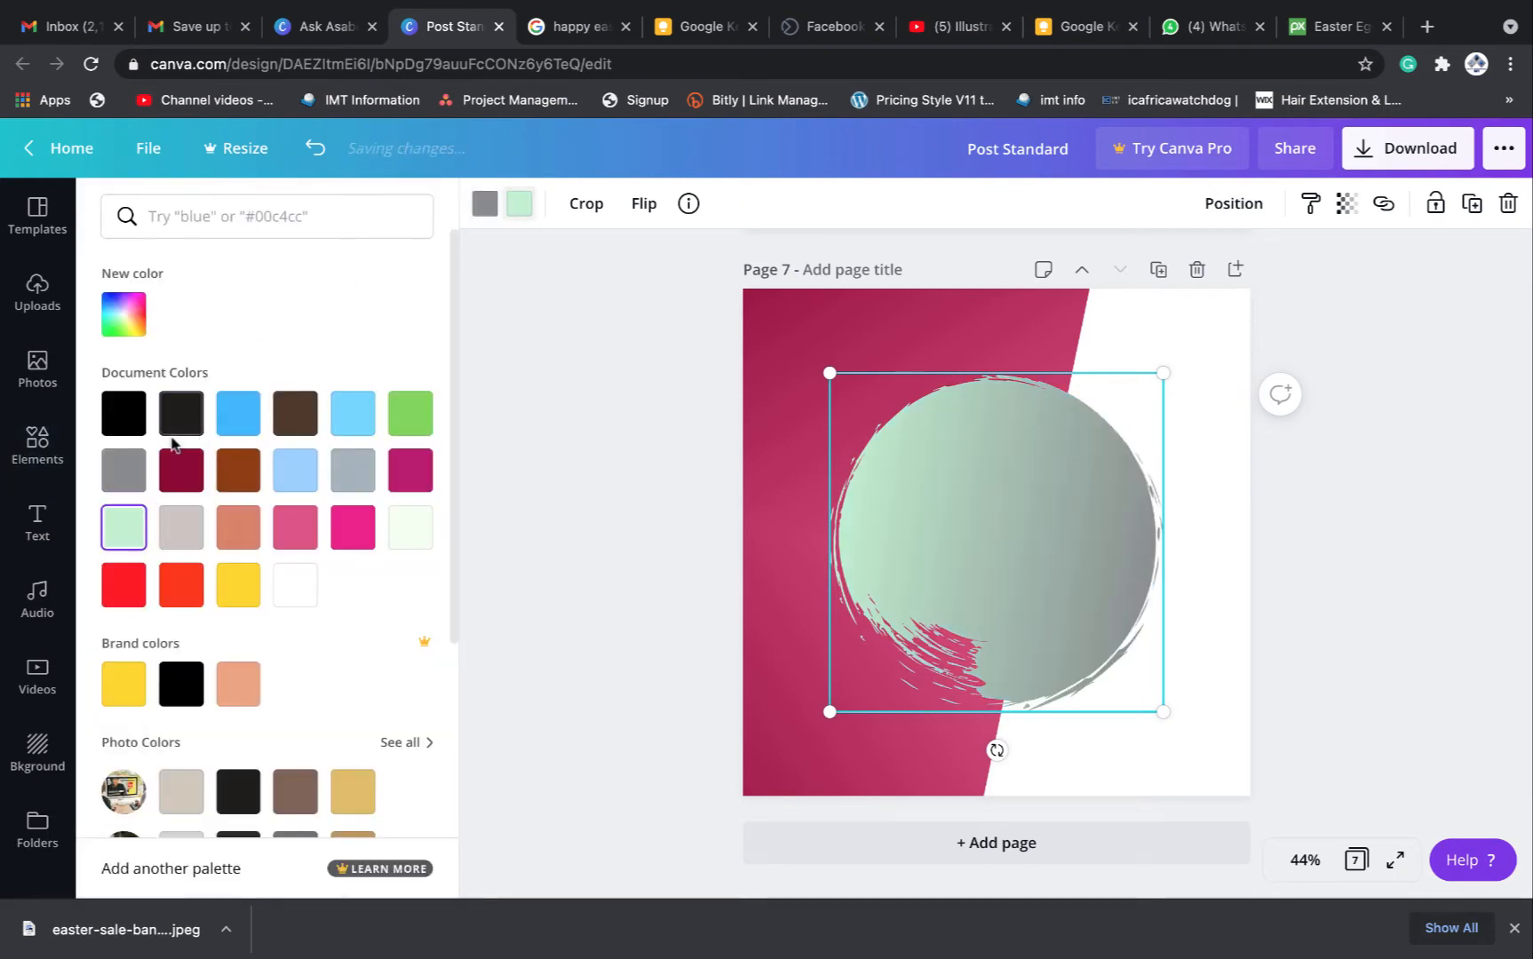
click(124, 470)
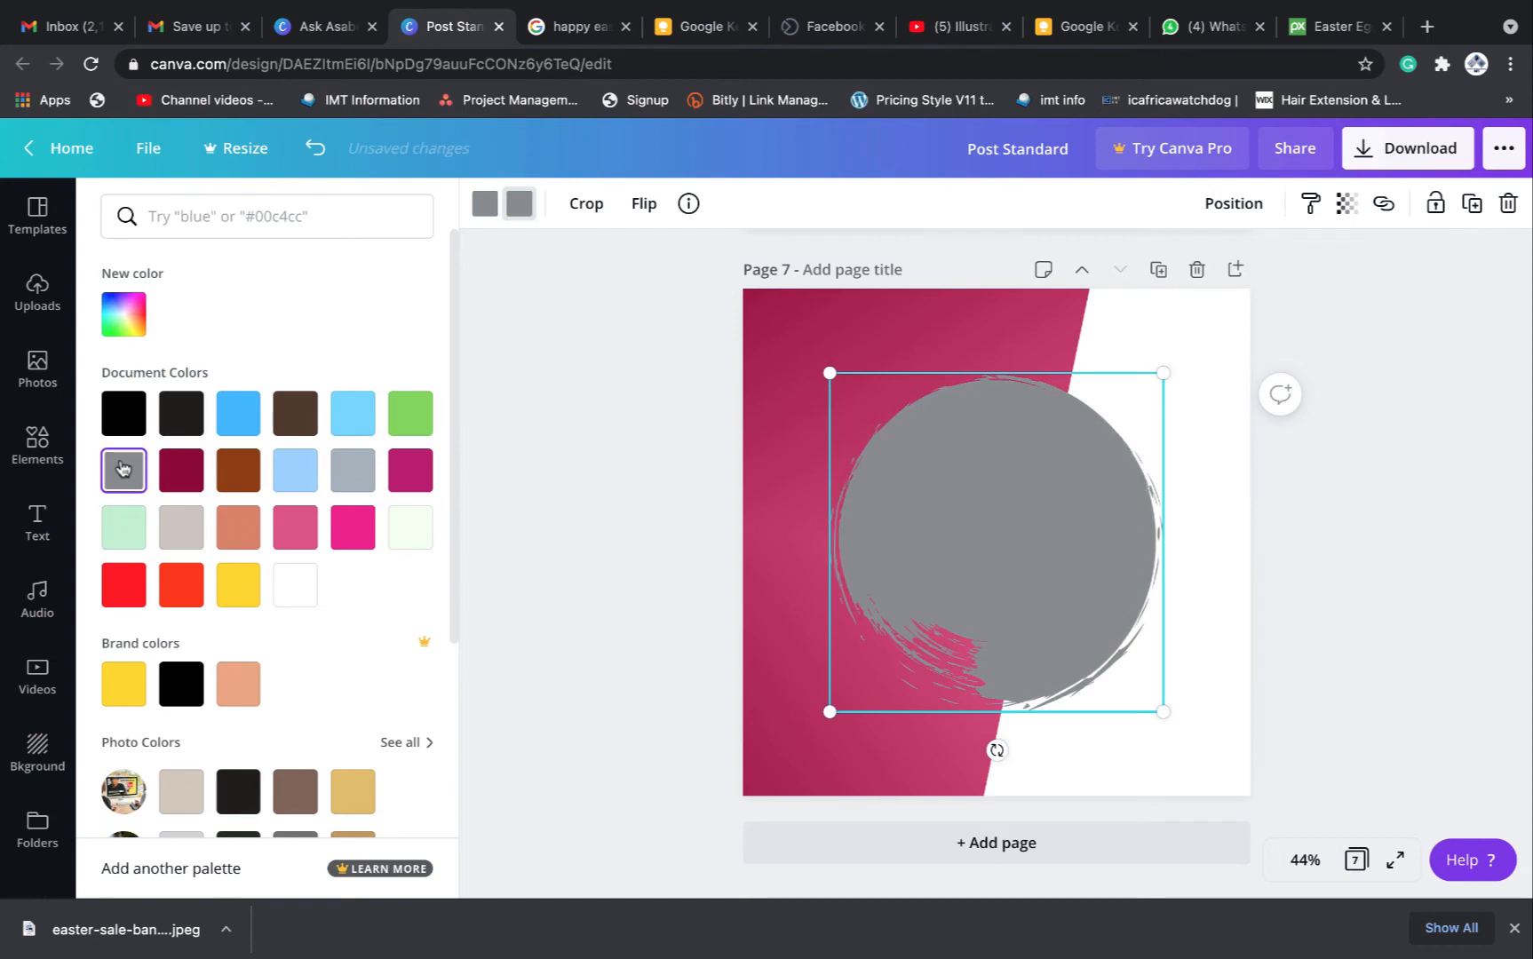
click(124, 315)
drag(135, 414, 127, 436)
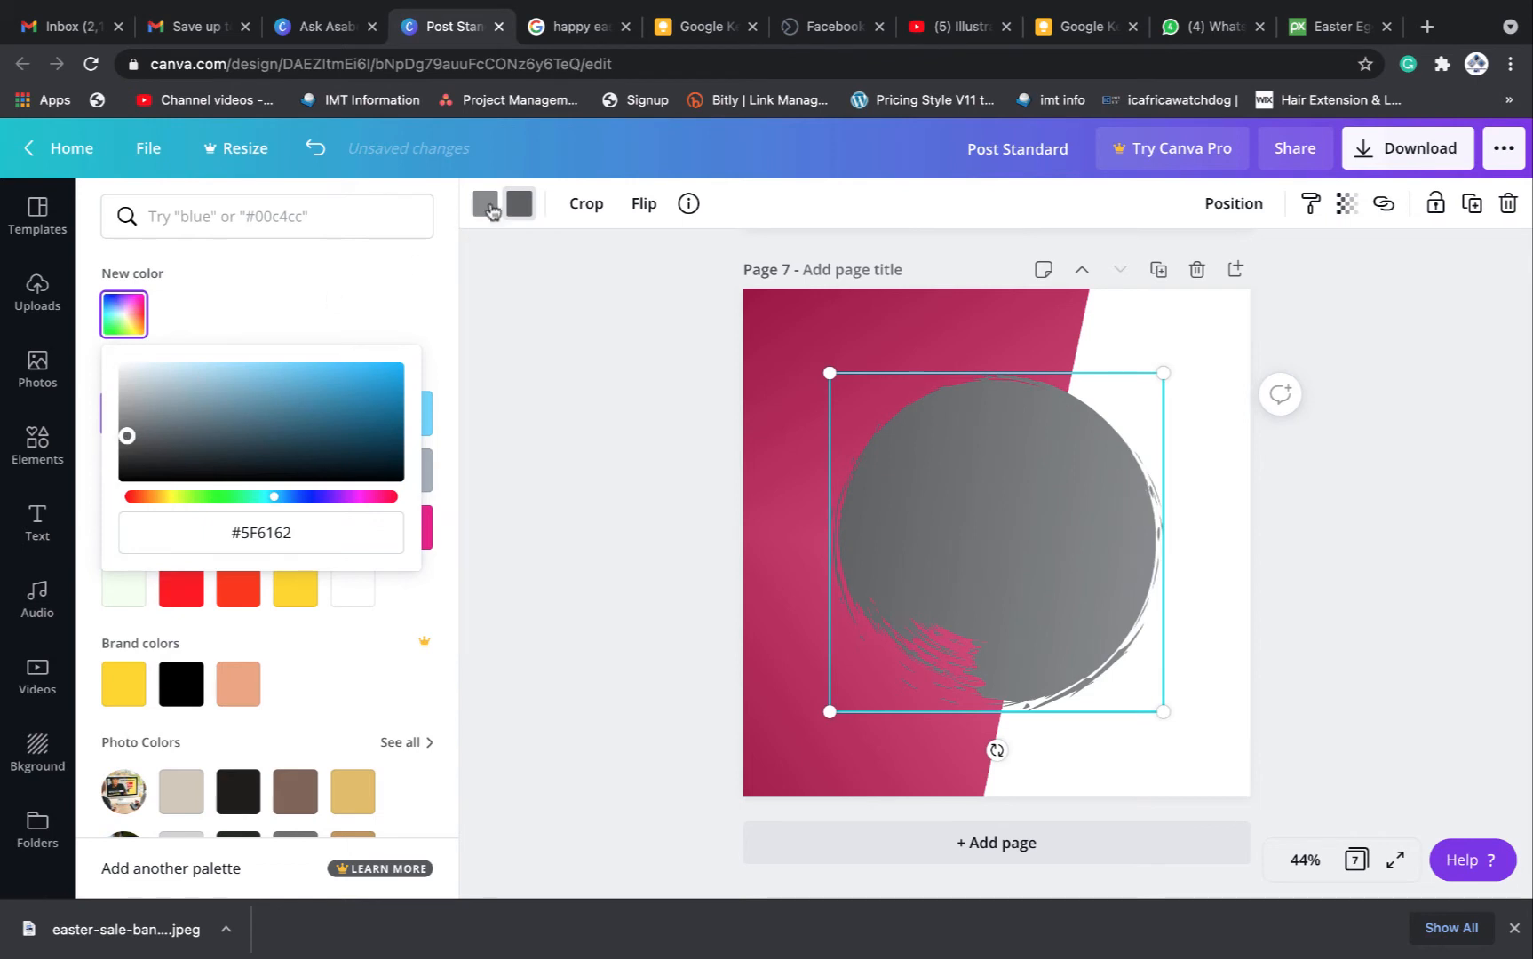
click(491, 211)
click(124, 424)
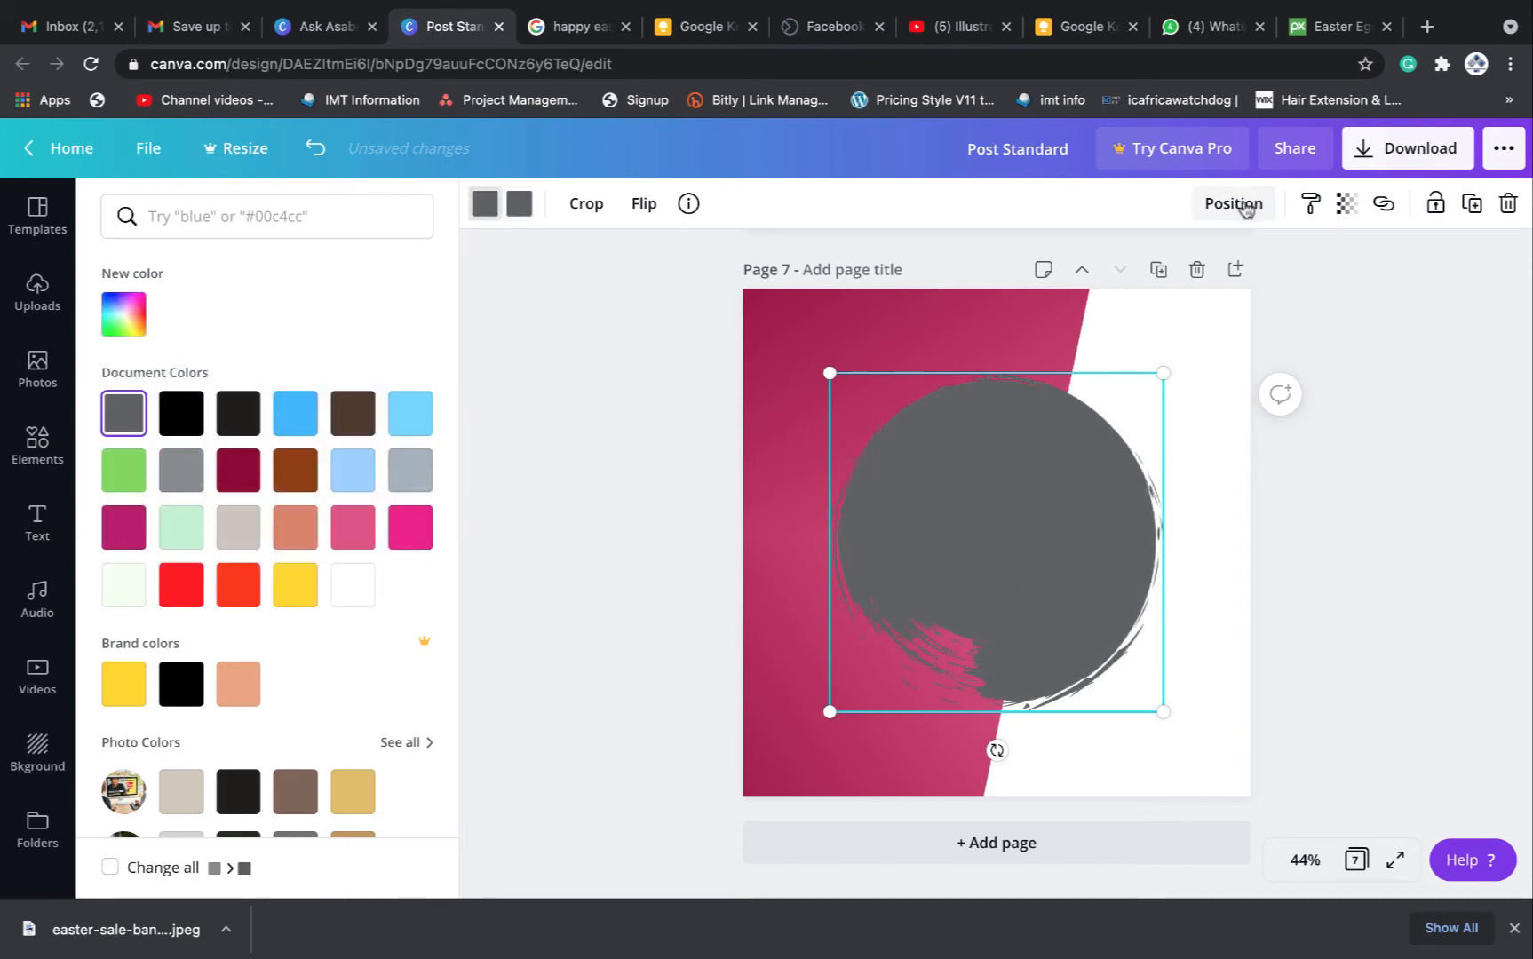
Set the brushed circle's transparency to 28
click(1344, 206)
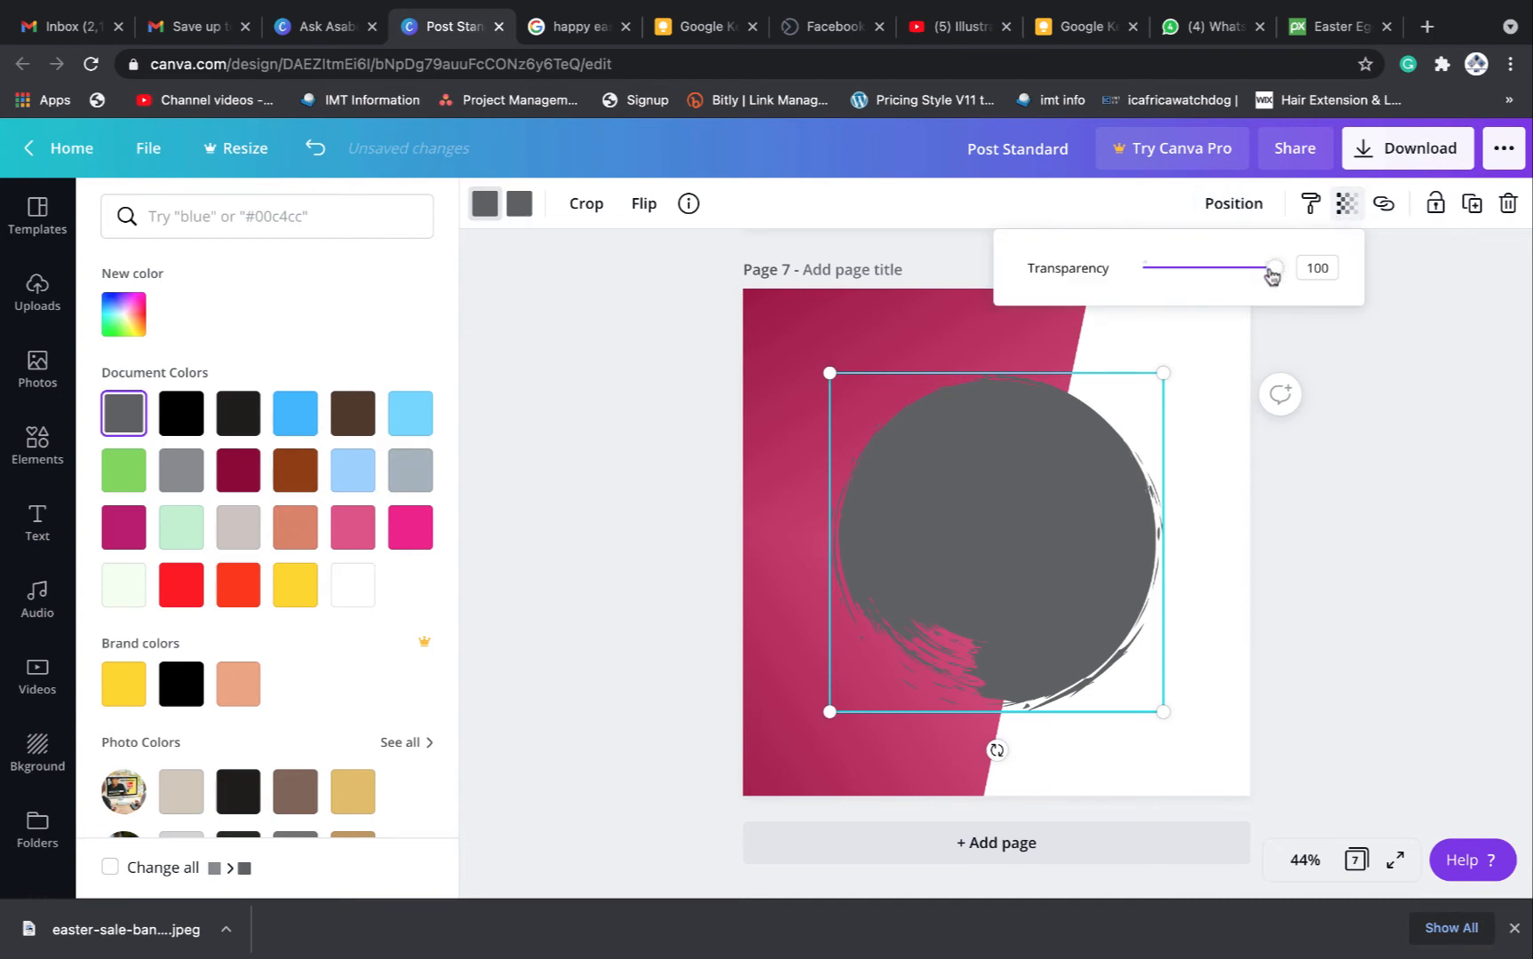
drag(1272, 275, 1180, 296)
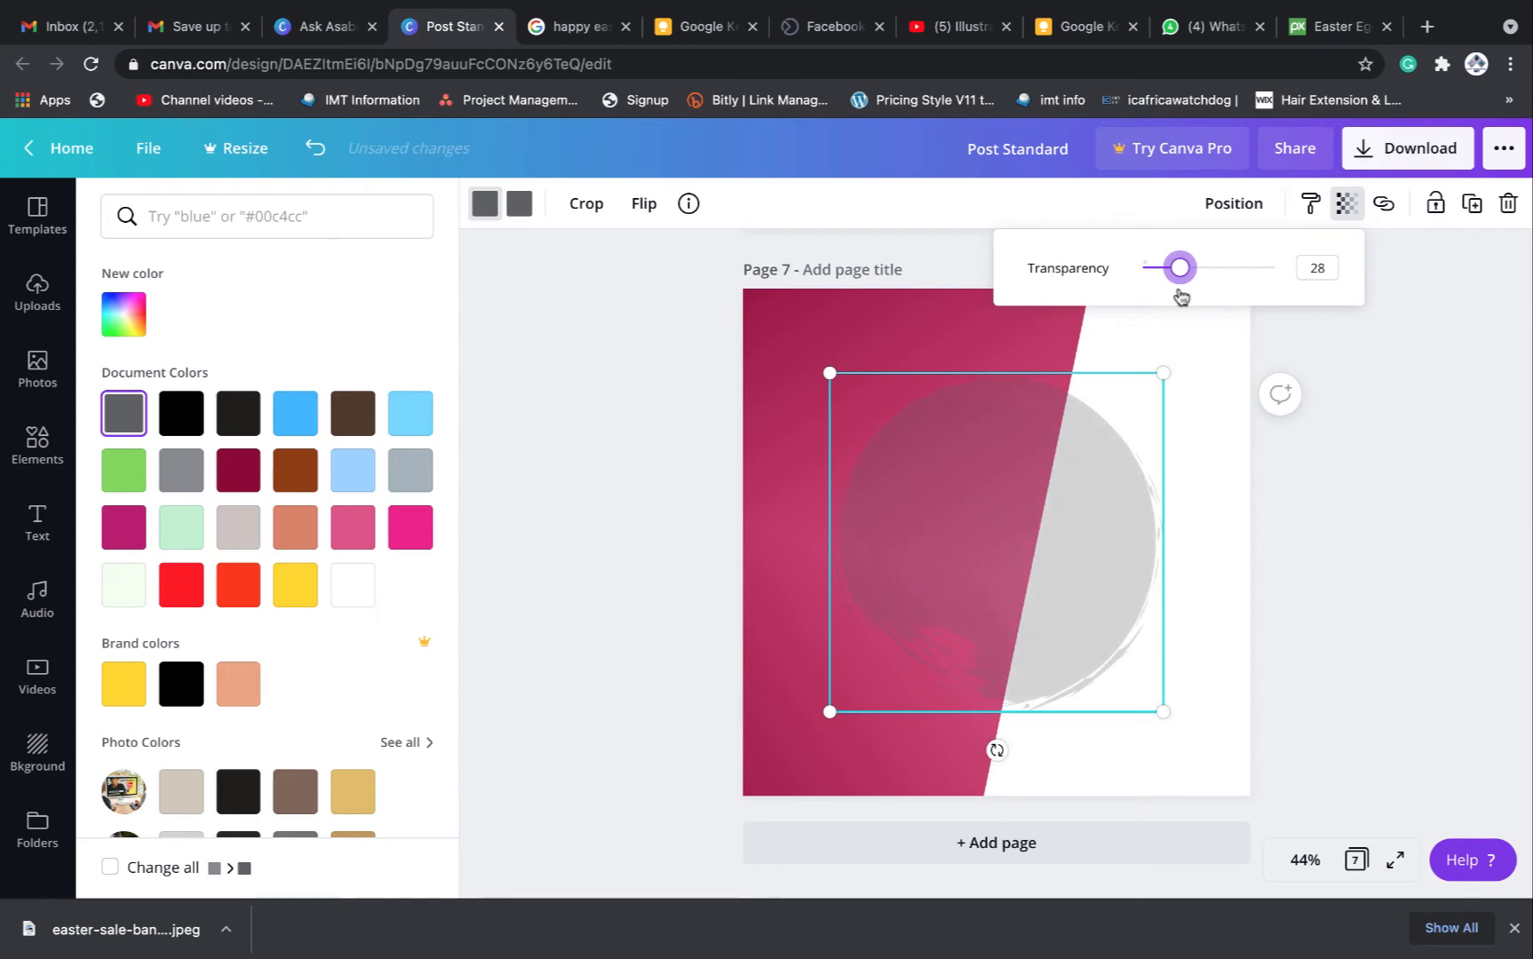
click(1053, 561)
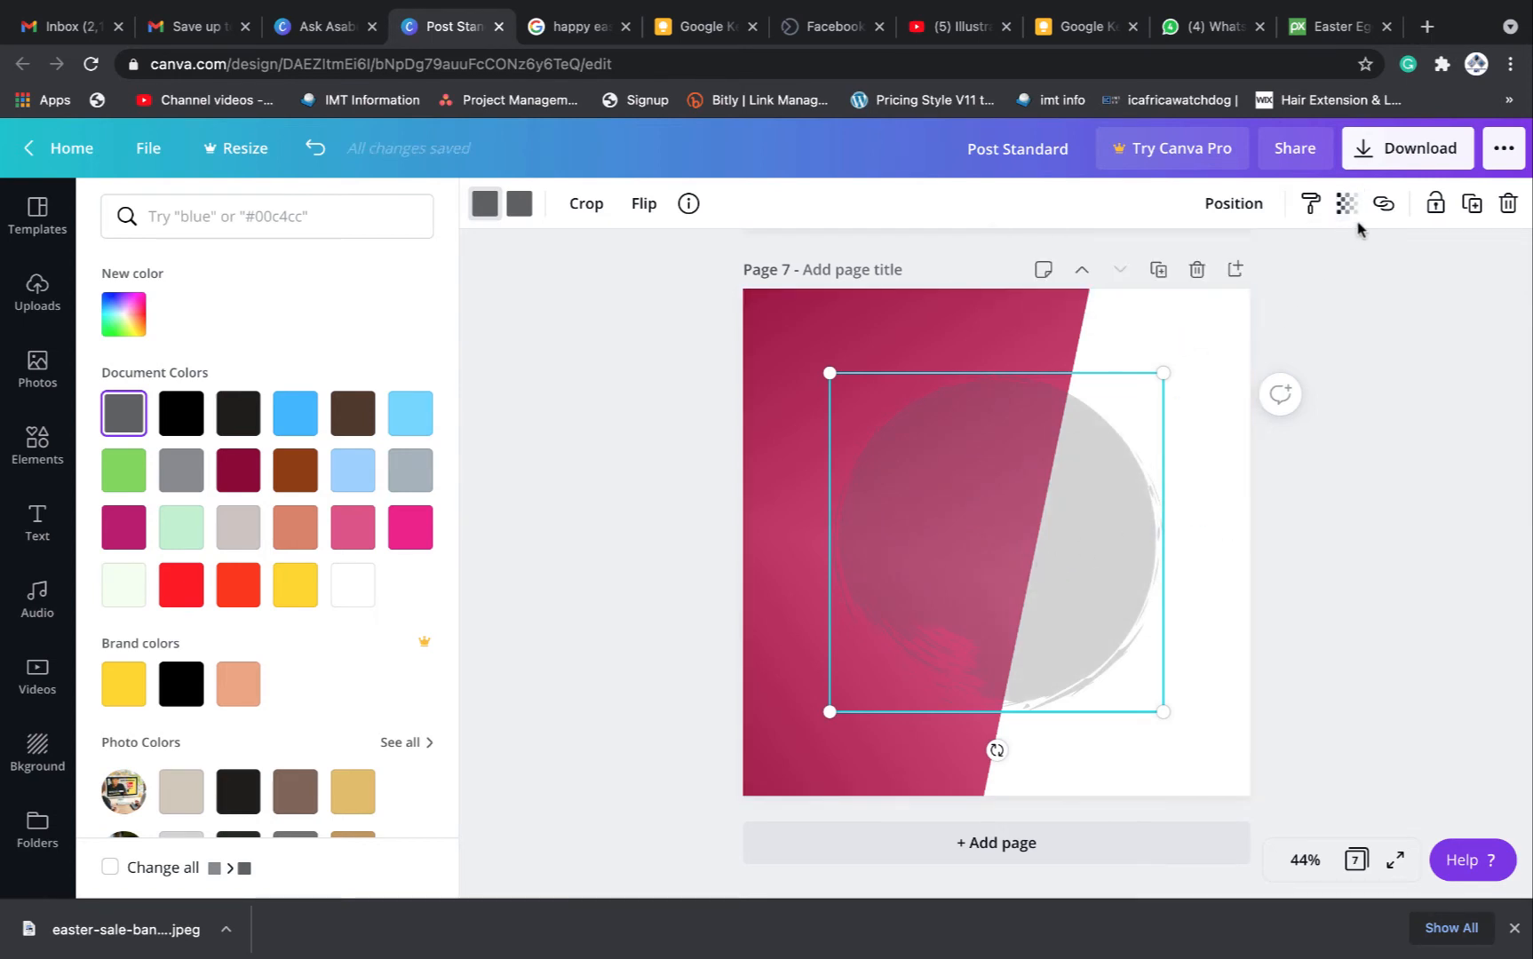
Send the brushed circle behind the crimson panel and shift it left so only its right edge shows past the slanted edge
click(1250, 207)
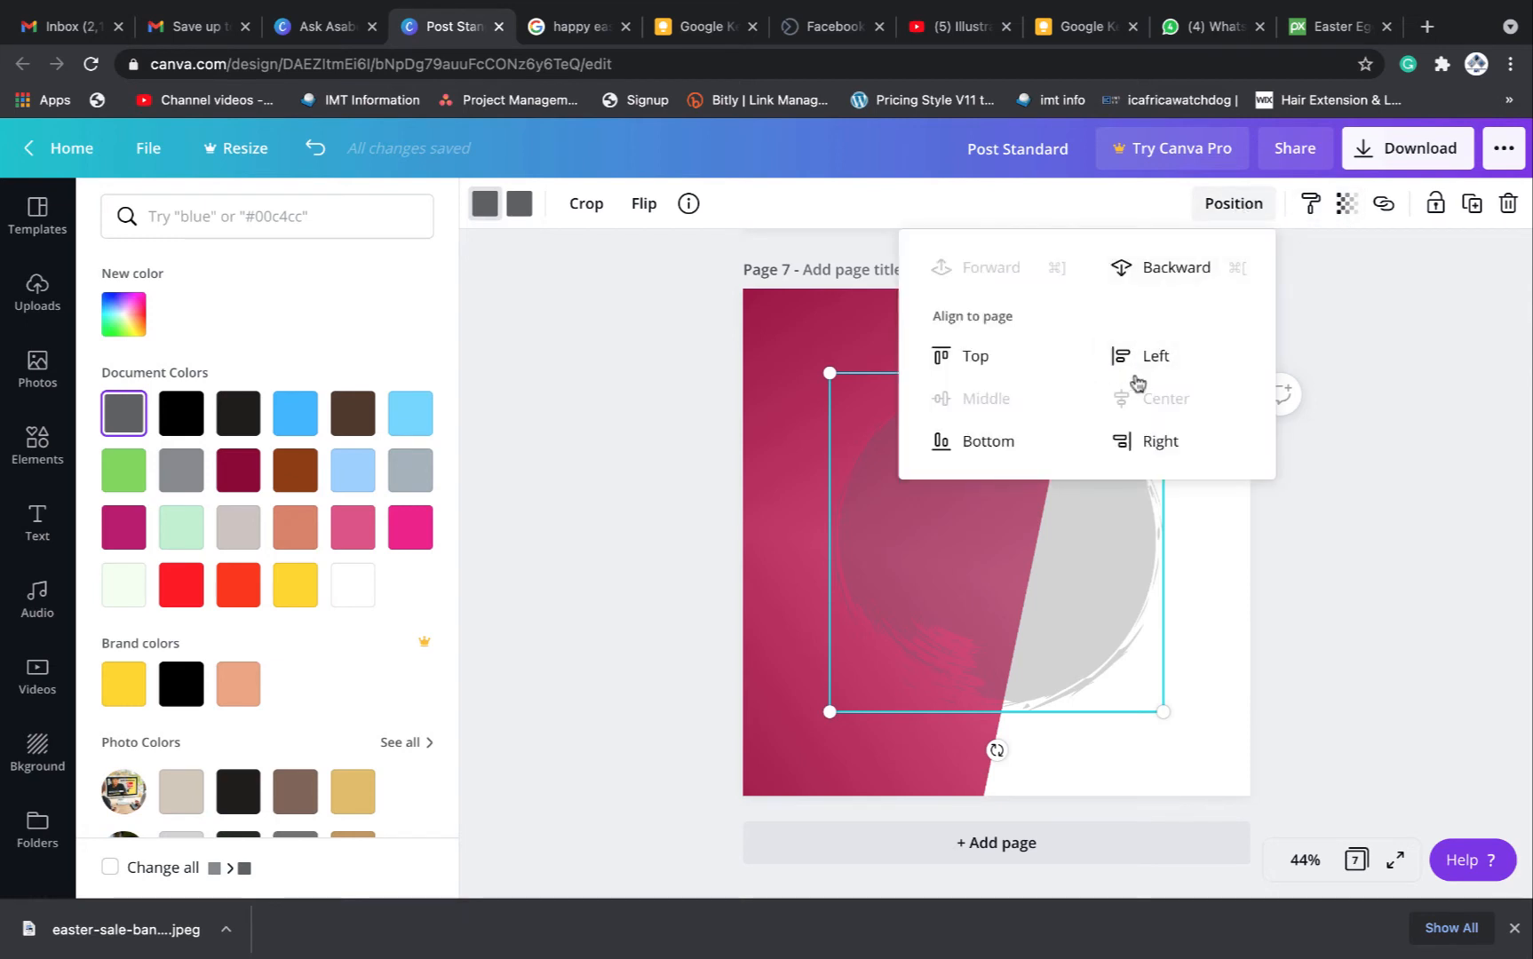
click(1172, 269)
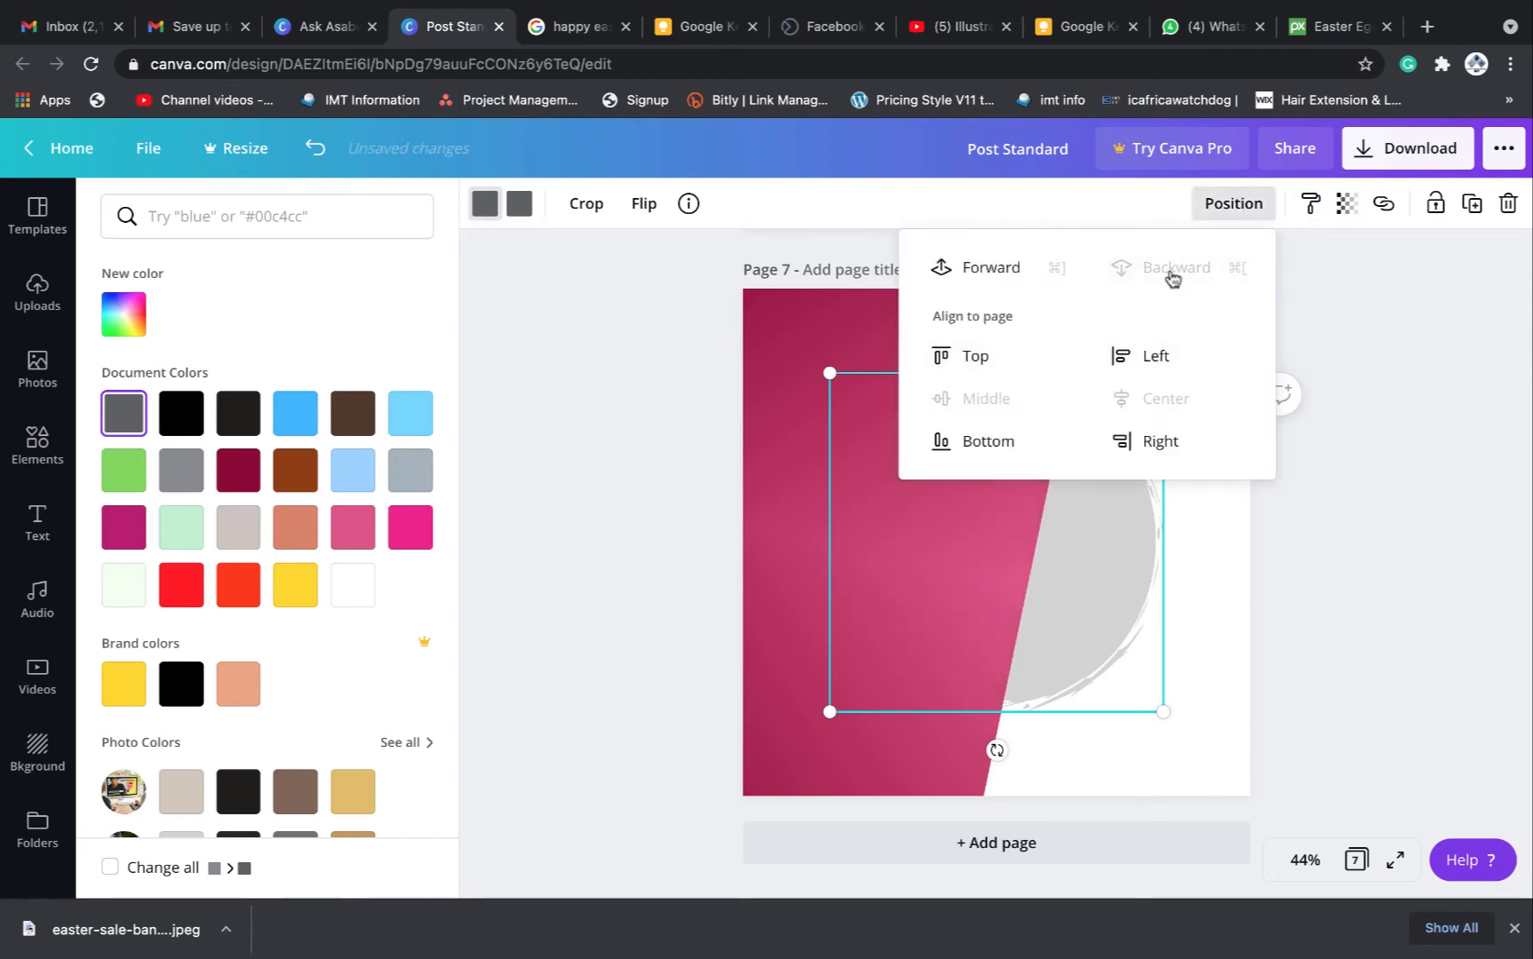
click(1365, 572)
drag(1120, 565, 1009, 550)
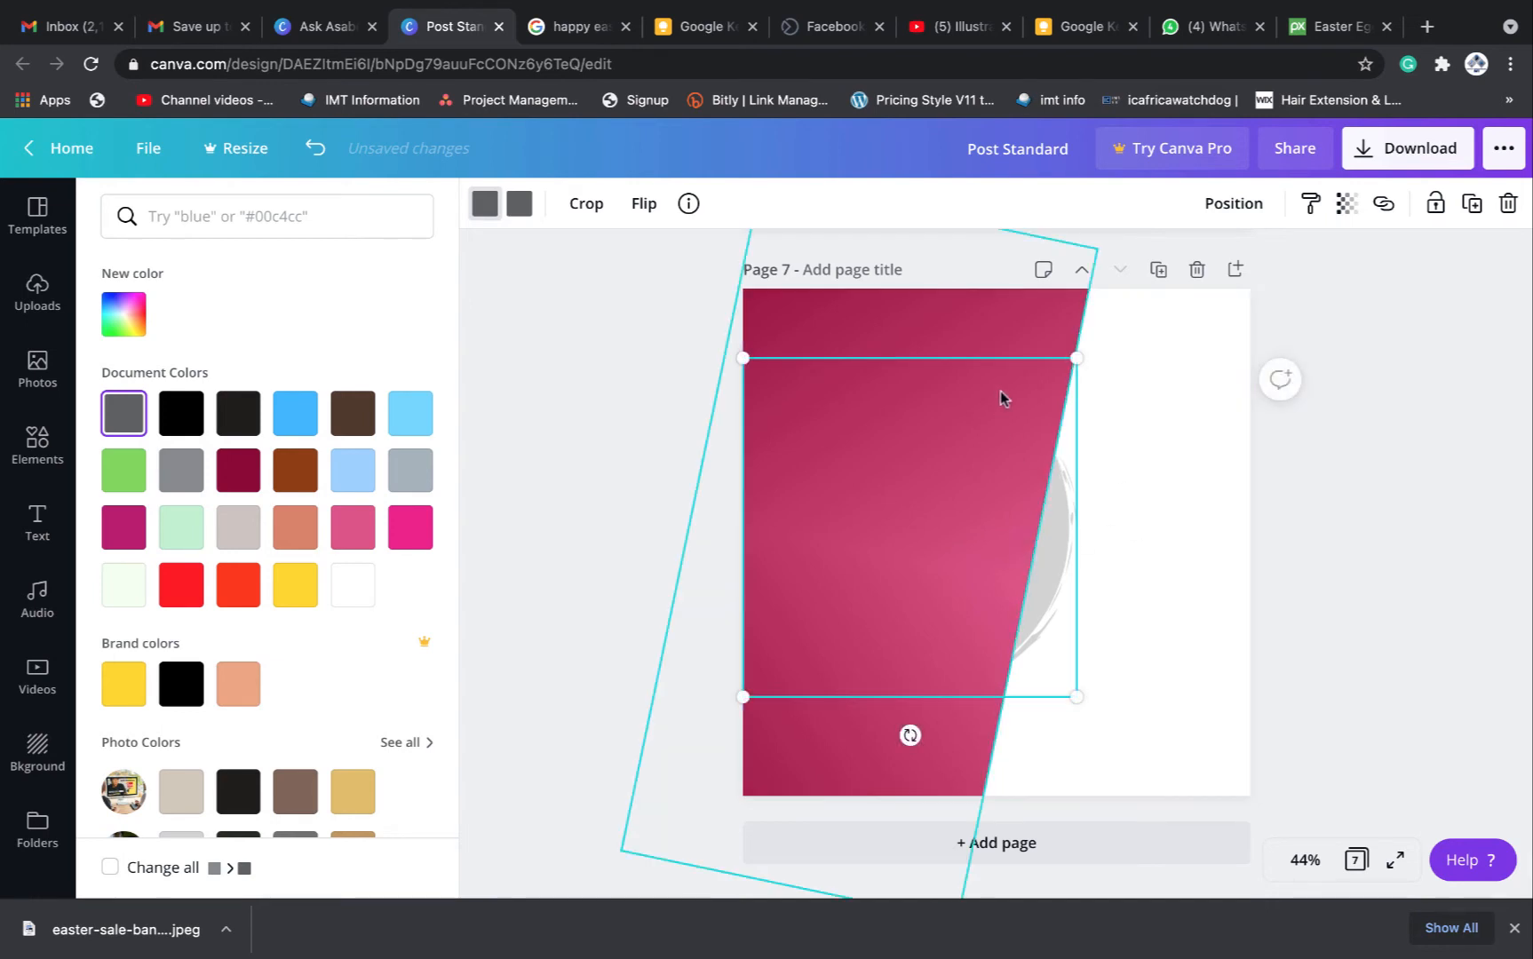
Select the circle behind the crimson panel and lower its transparency value to 7
click(1049, 317)
click(1057, 515)
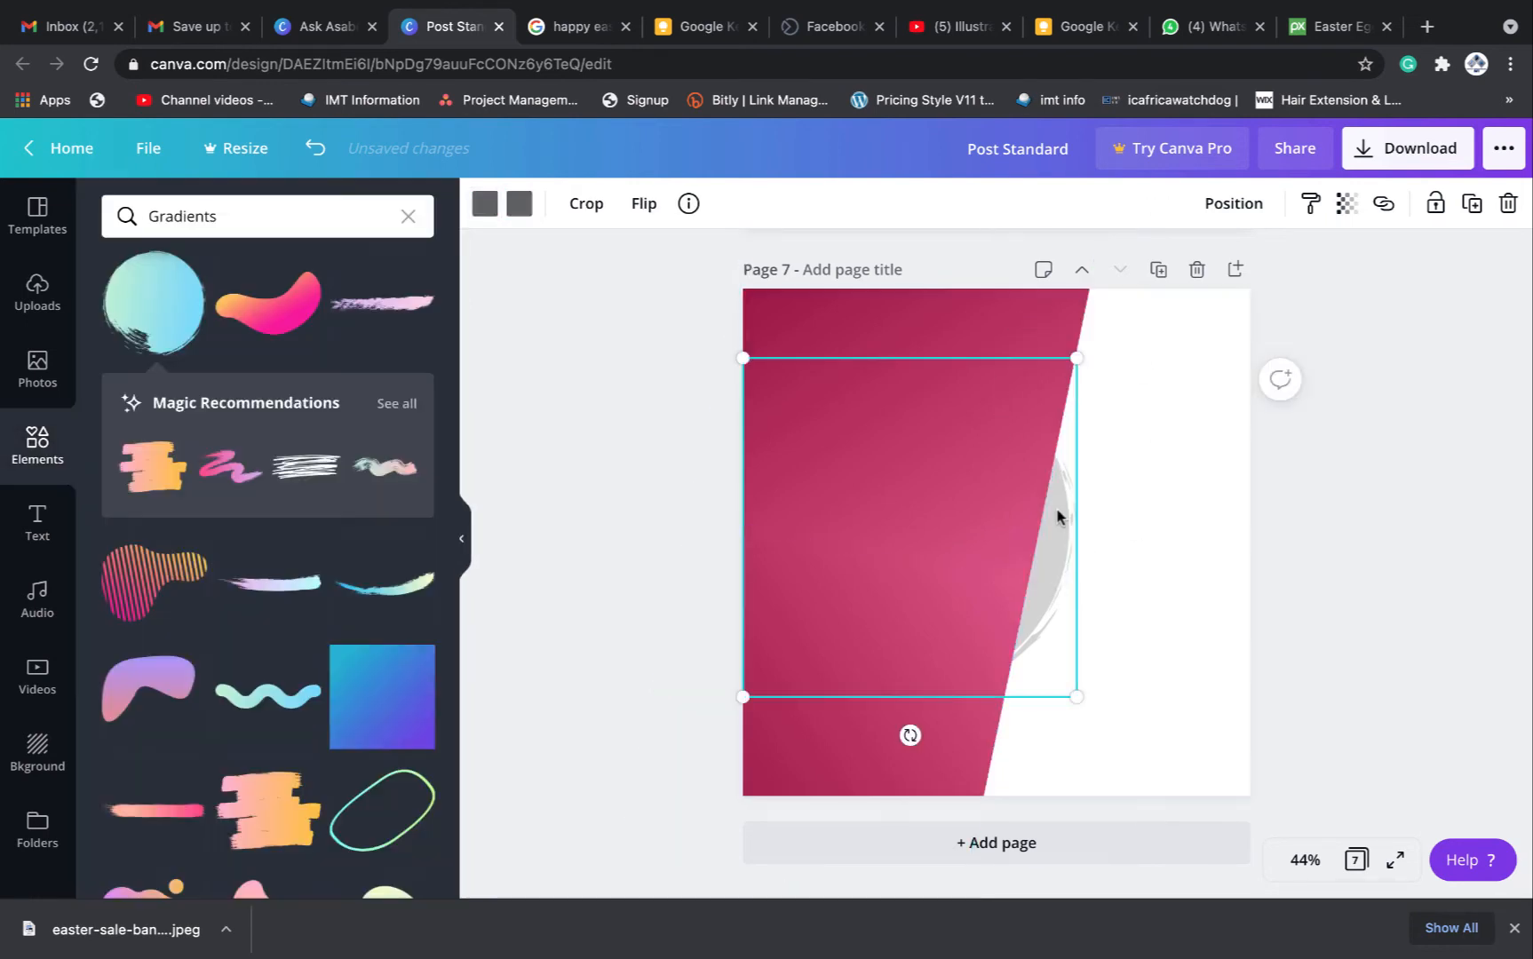
click(1344, 211)
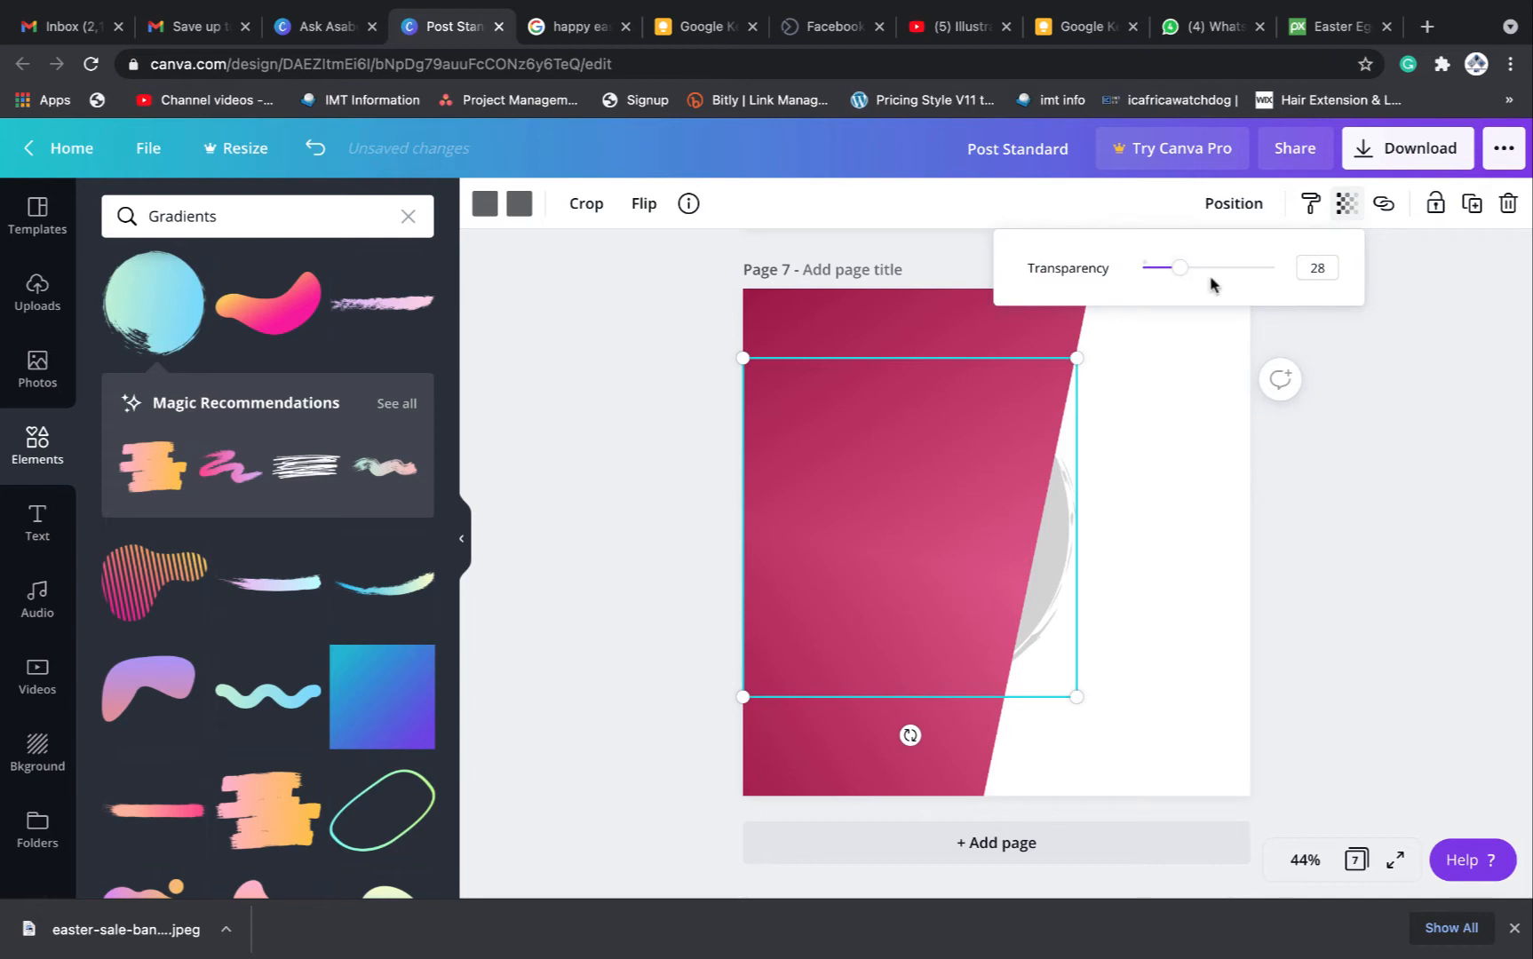
drag(1181, 270, 1153, 286)
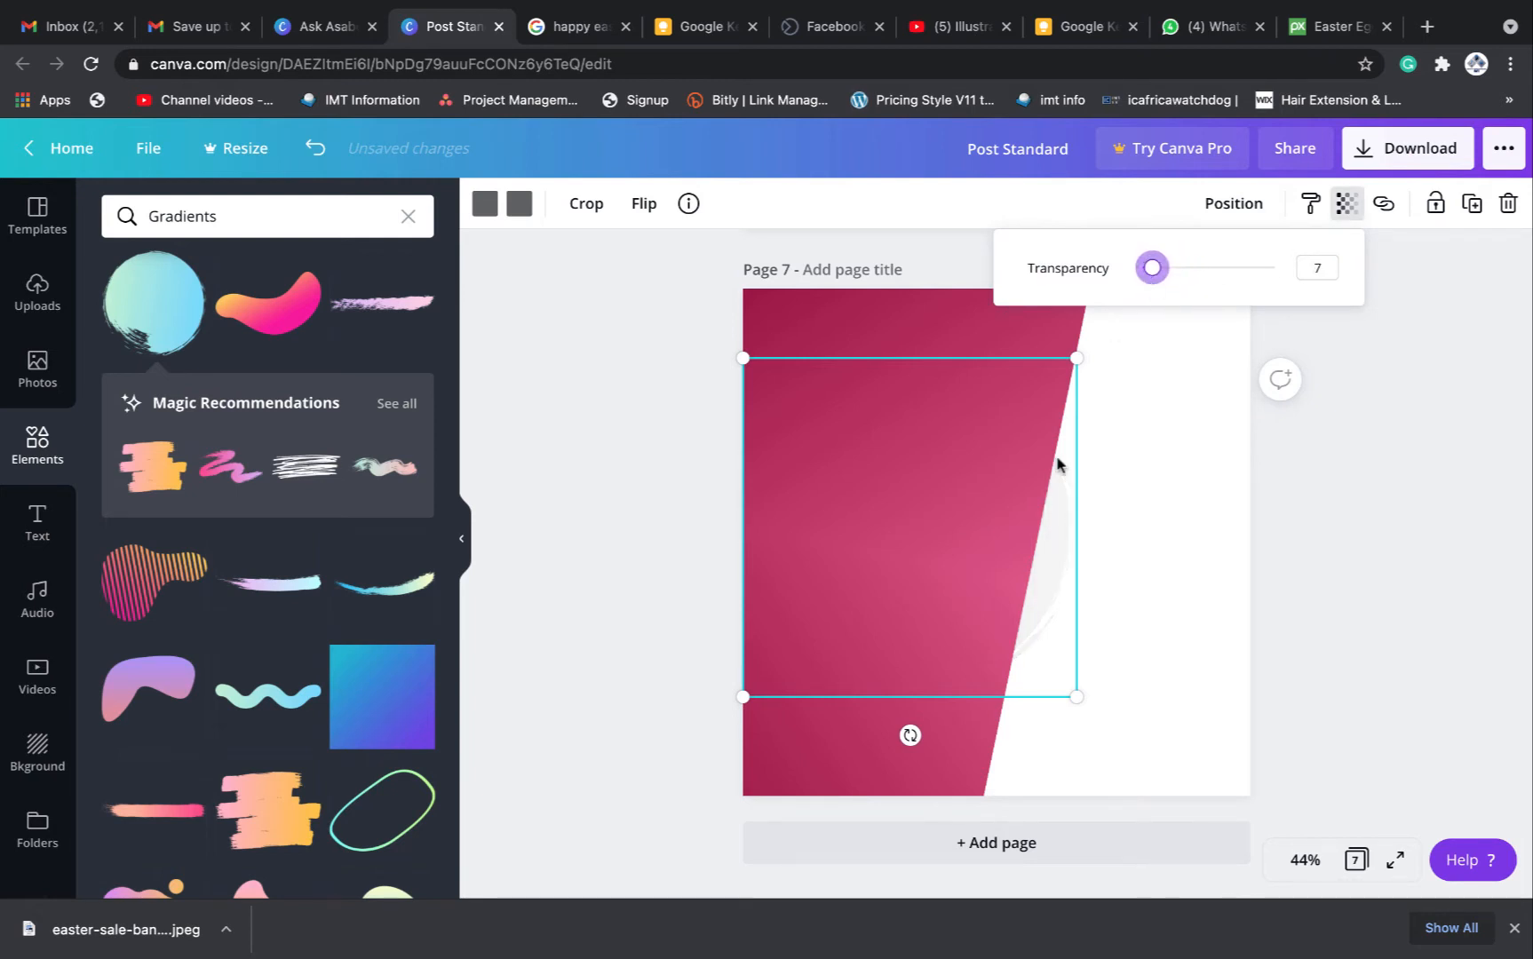
Enlarge the faint circle and adjust its position behind the panel, undoing the accidental move of the crimson group
drag(1059, 601, 1046, 593)
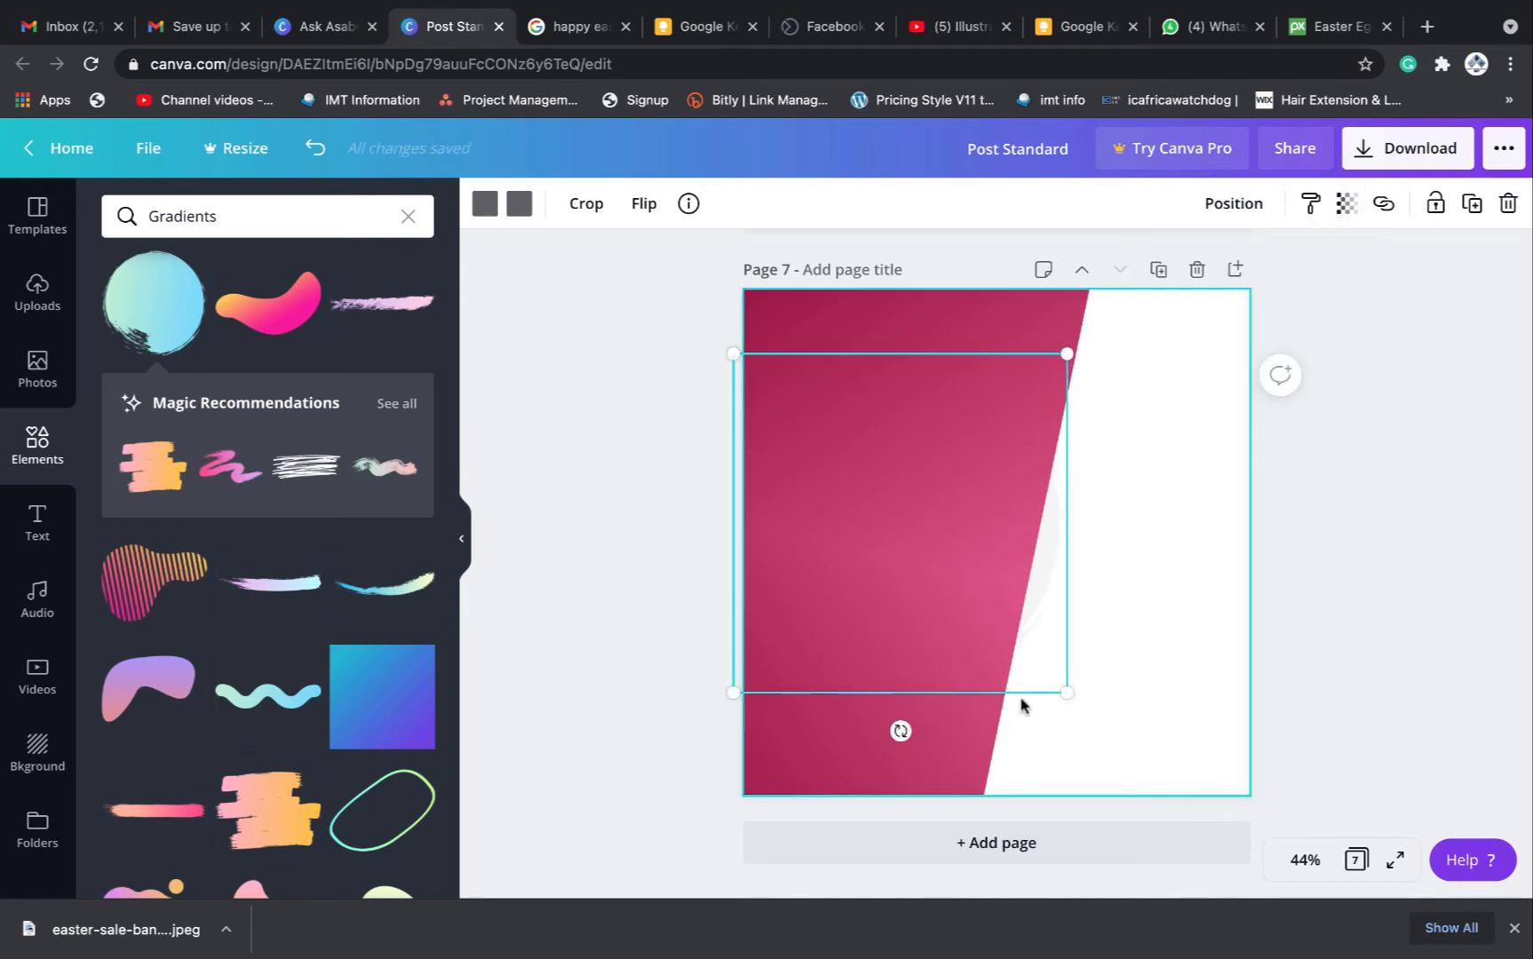
drag(1066, 352, 1084, 249)
drag(966, 715, 796, 684)
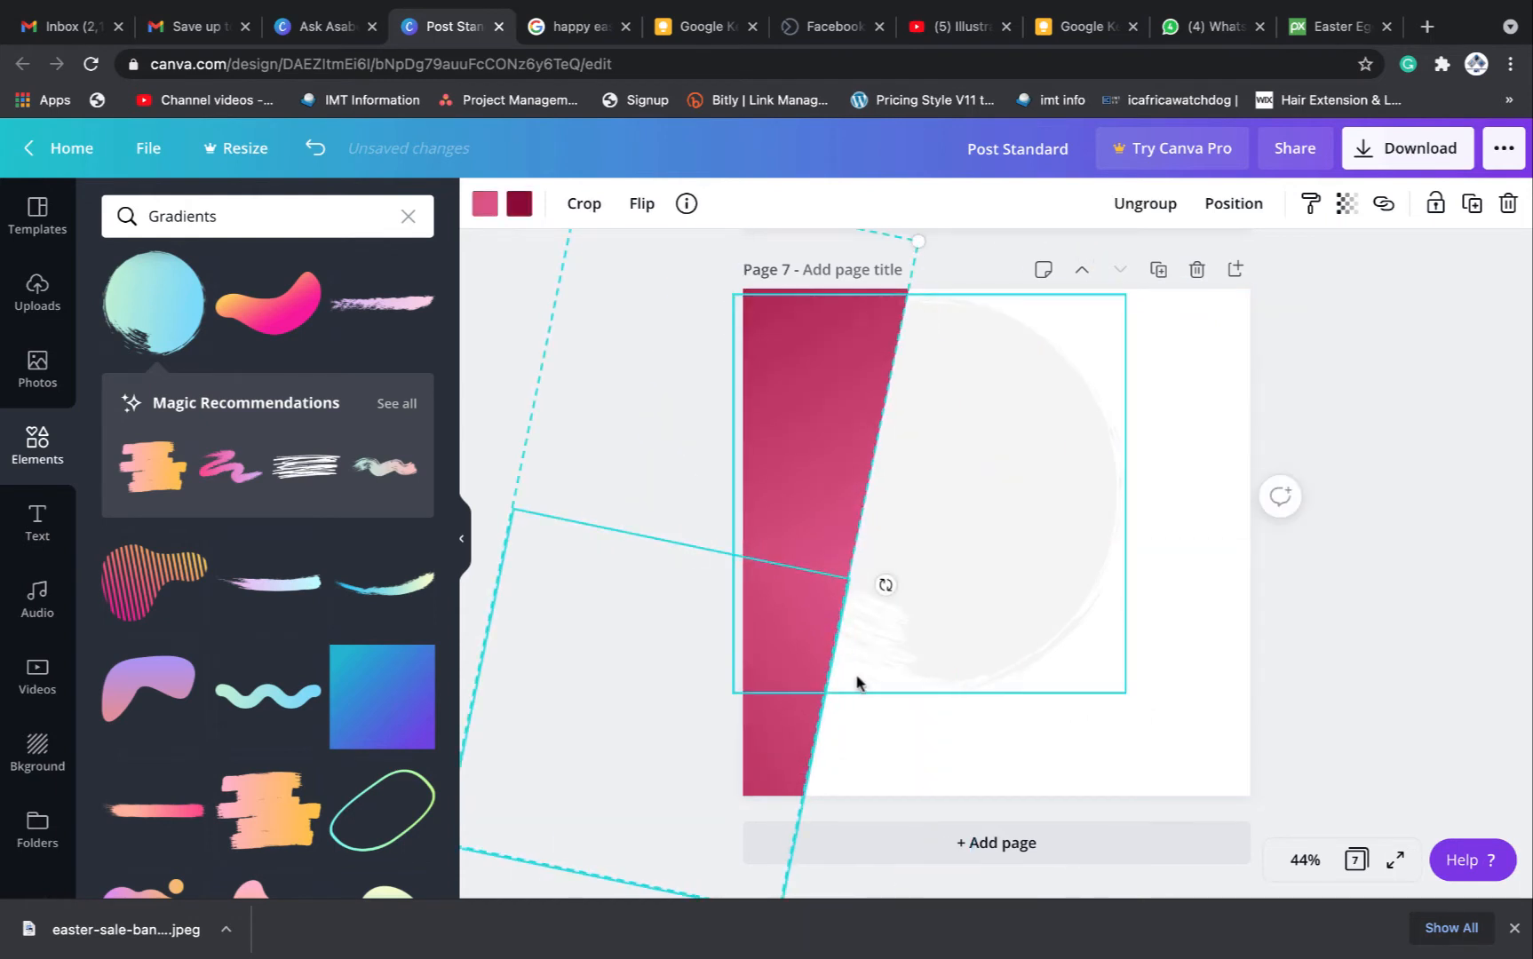
key(ctrl+z)
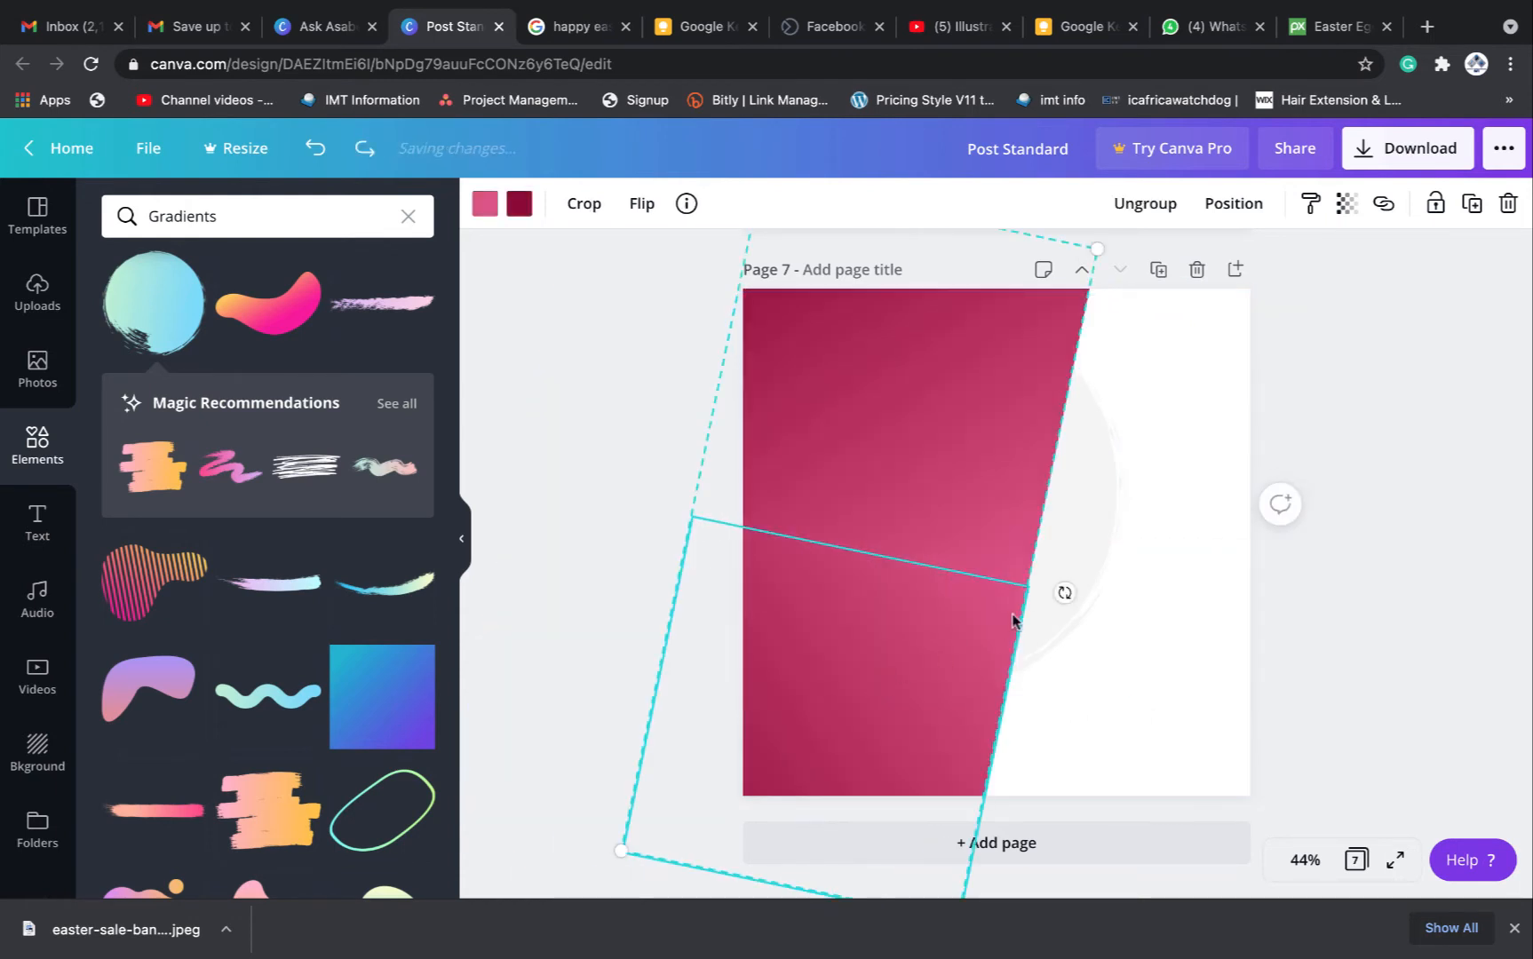
click(1077, 567)
drag(1076, 566, 1068, 583)
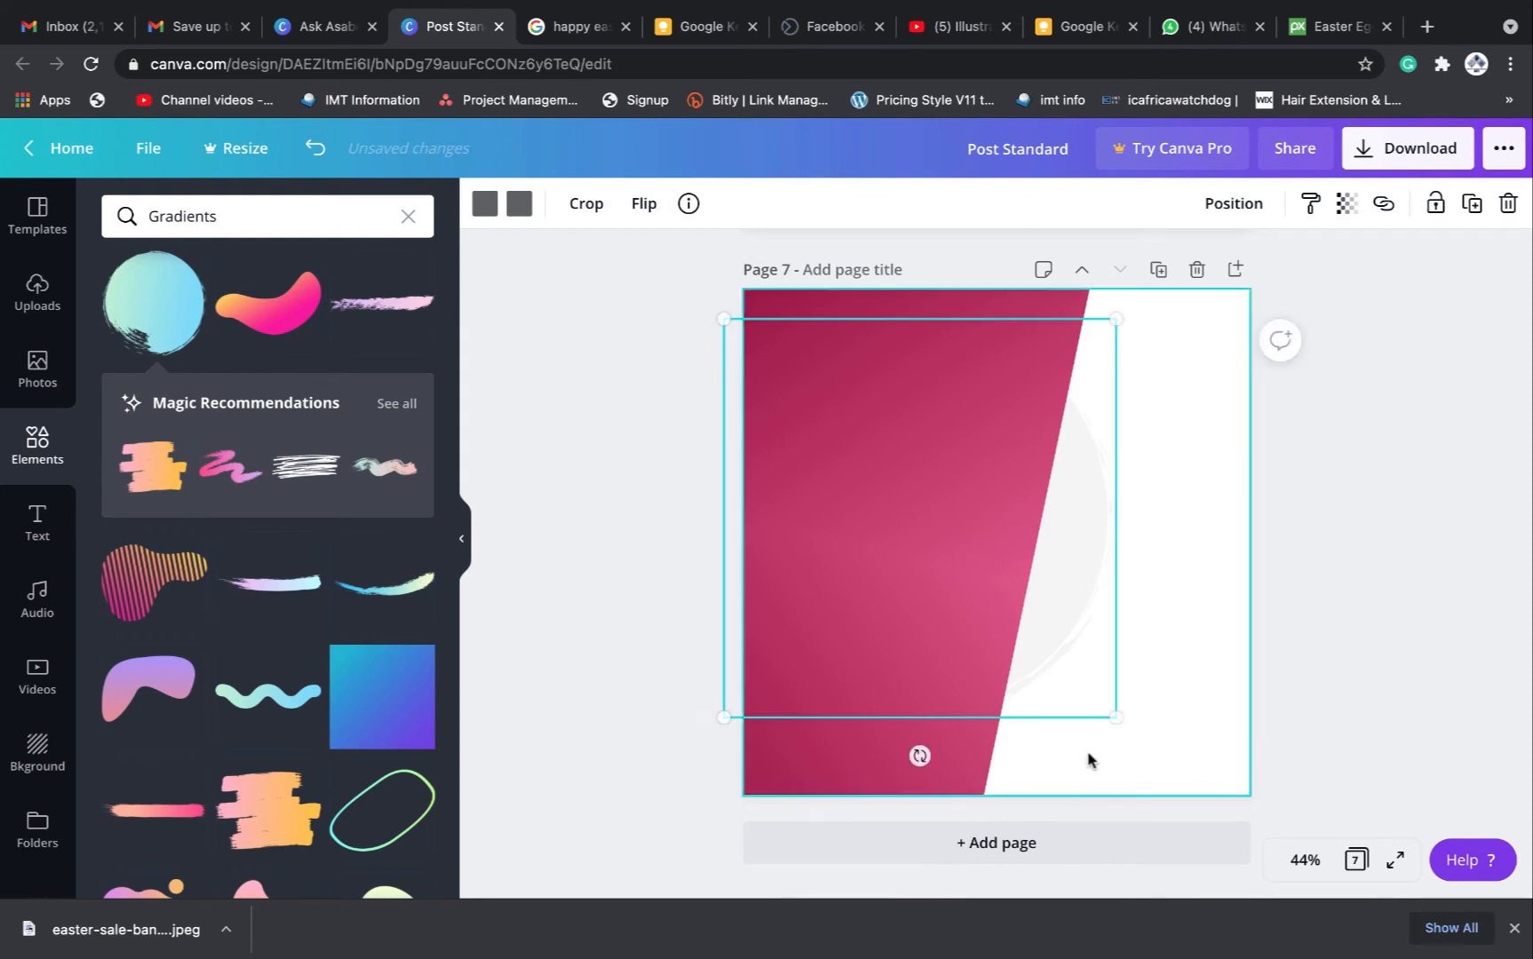
Enlarge the circle well beyond the page's left edge and reposition it so only a thin sliver shows beside the slanted panel
drag(1112, 716, 1055, 955)
drag(1095, 729, 976, 700)
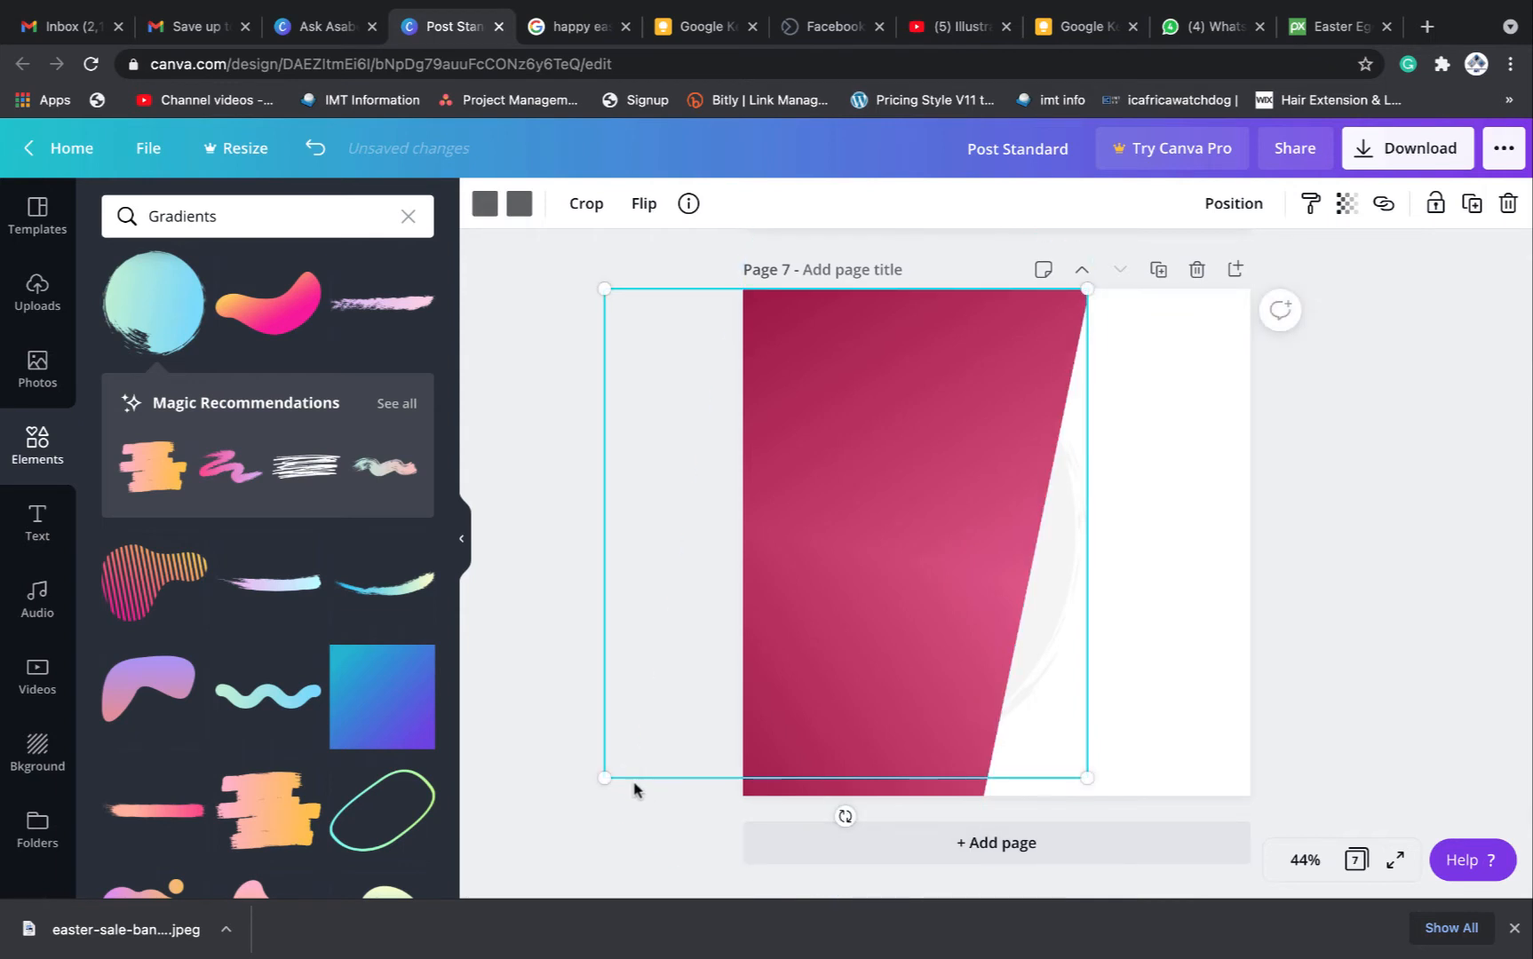
drag(593, 794, 444, 937)
drag(1053, 749, 1069, 614)
click(1384, 586)
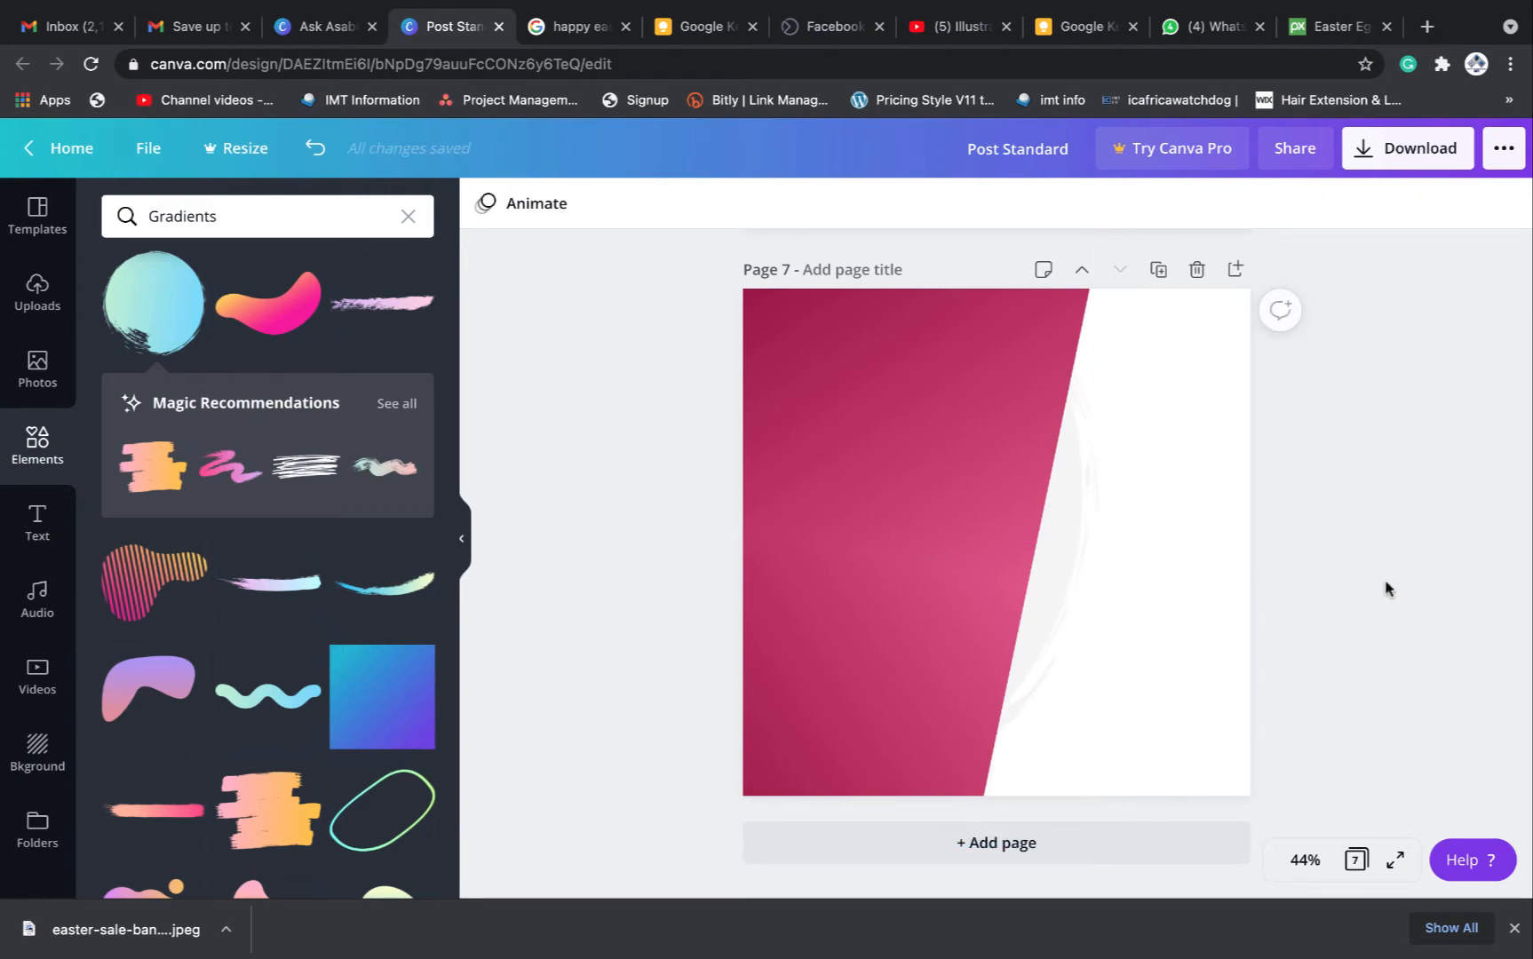
click(1055, 555)
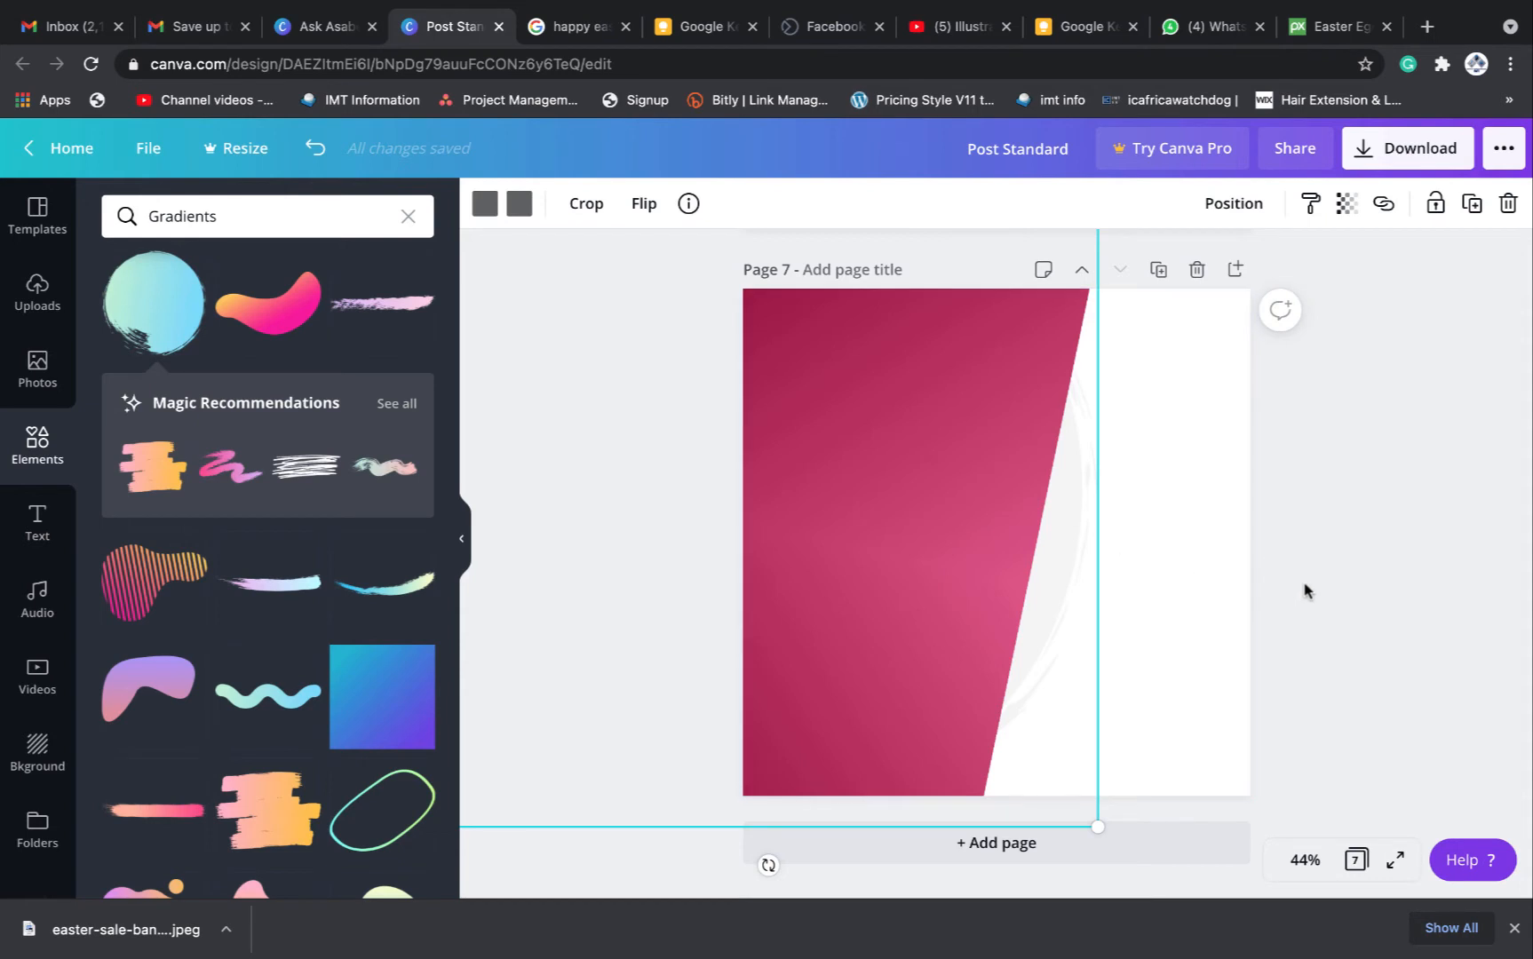
drag(1047, 558, 1031, 551)
click(1457, 506)
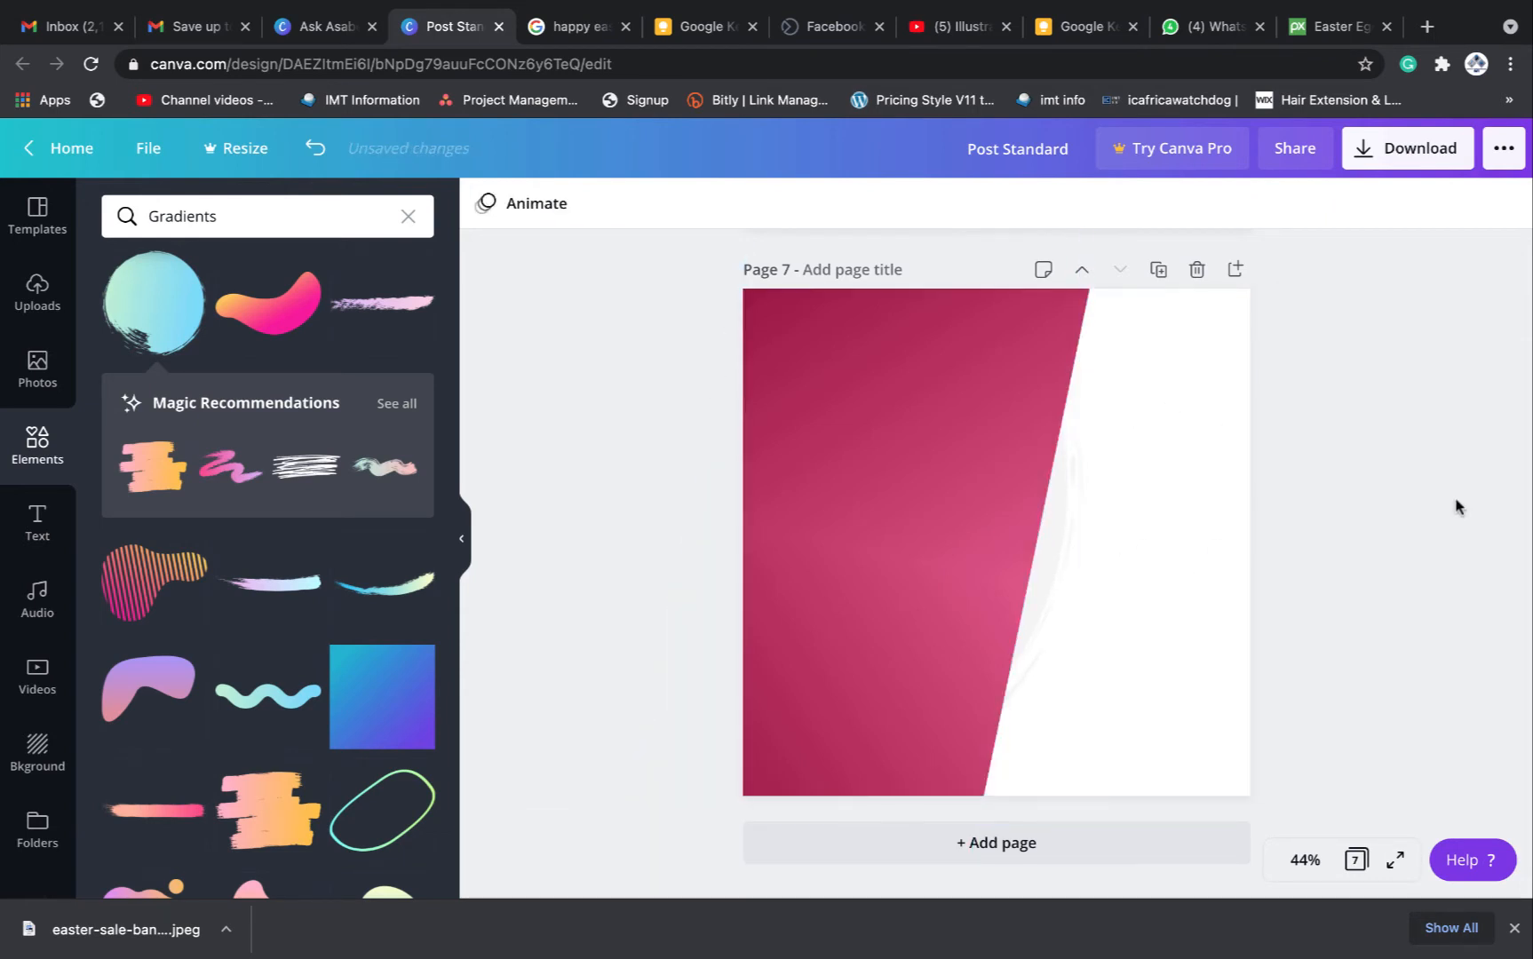
scroll(1444, 544, up, 1)
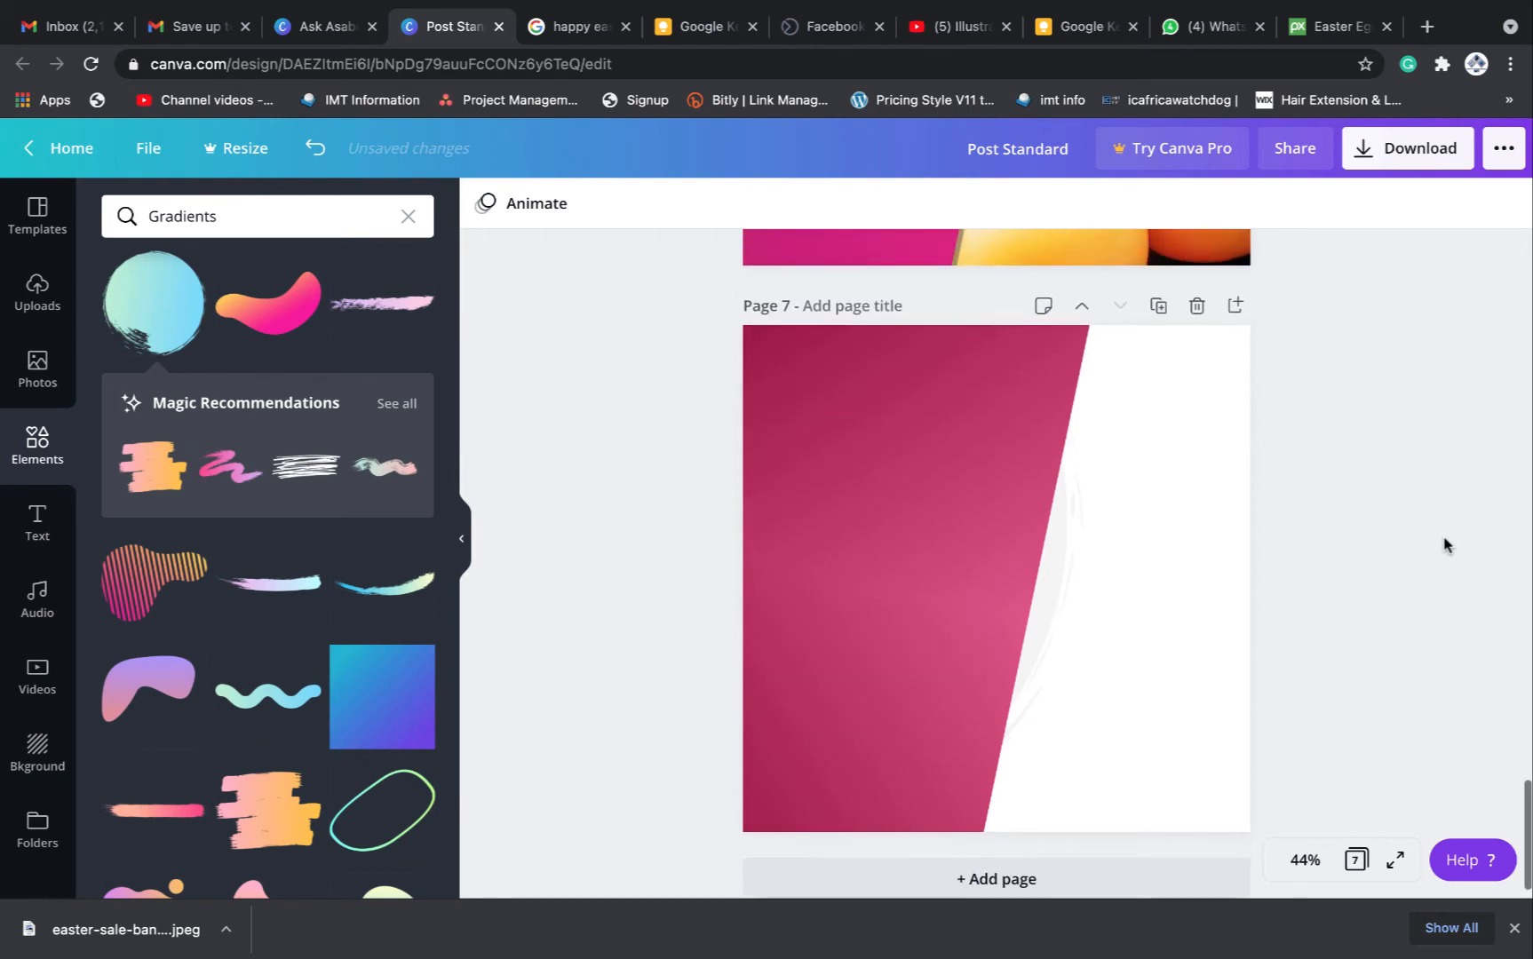
Recolour the circle's two gradient colours to black and near-black, and set its transparency to 2
click(1046, 605)
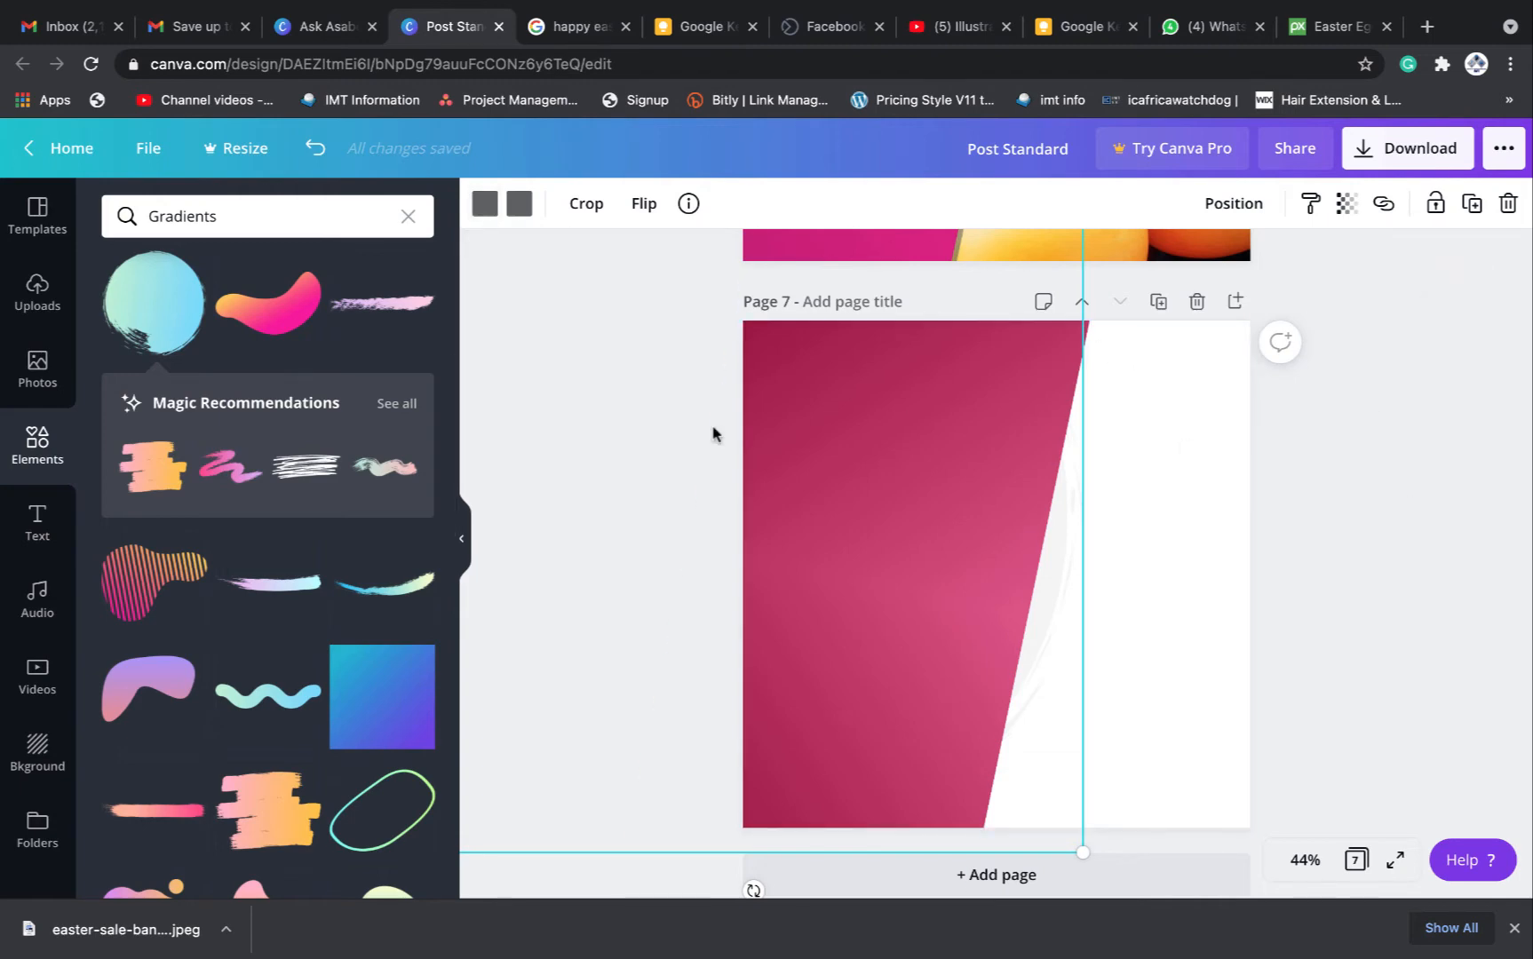
click(37, 293)
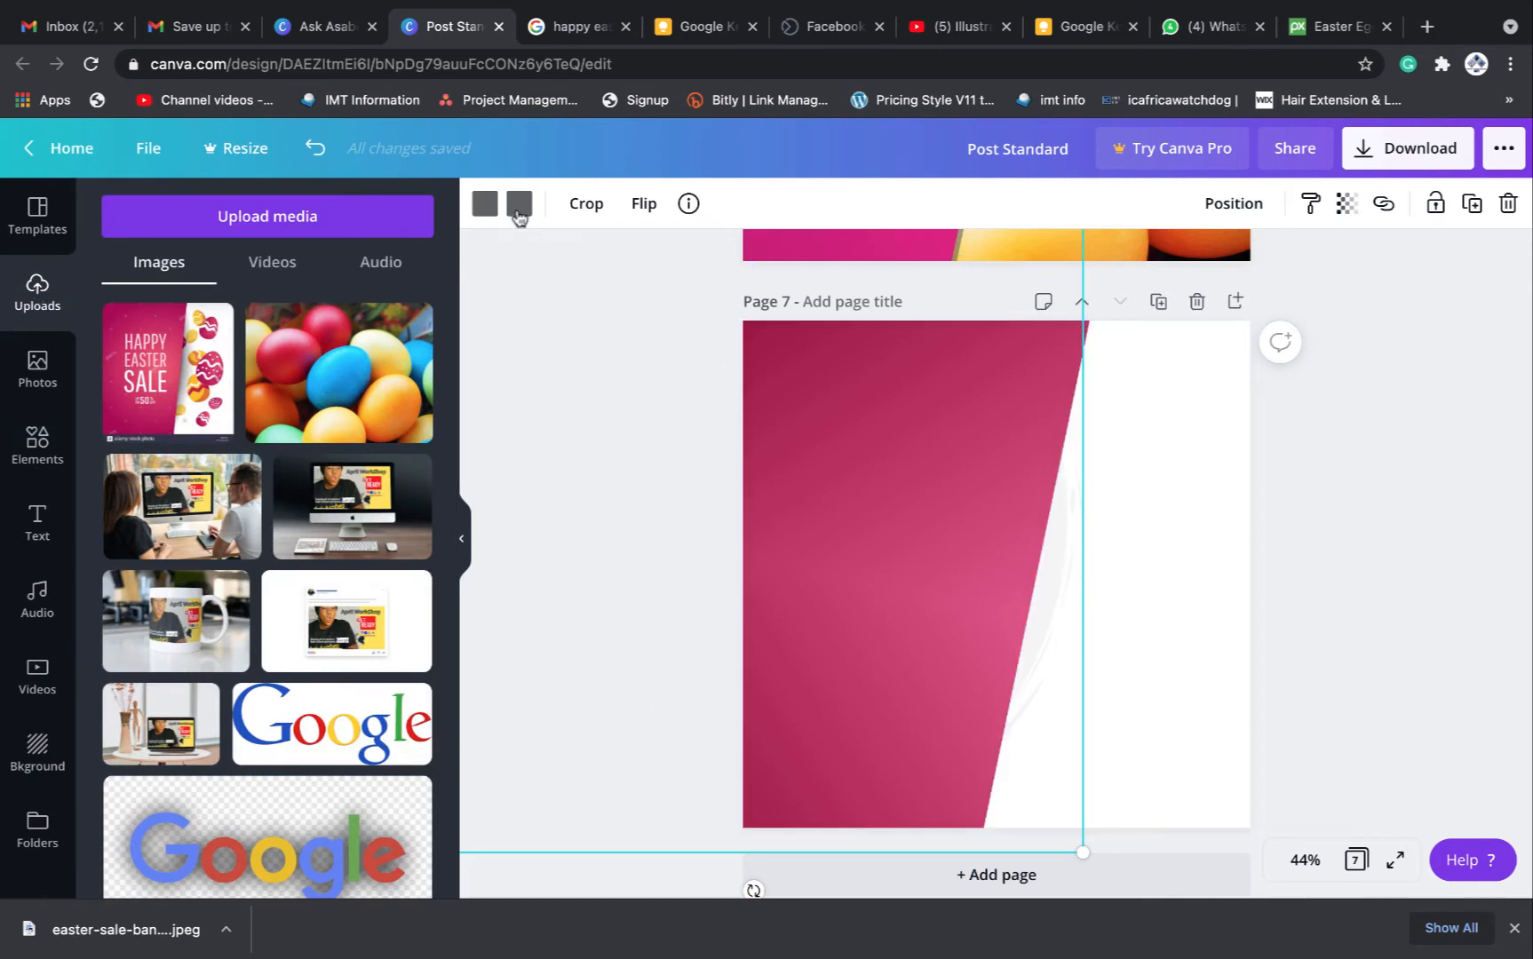
click(485, 204)
click(123, 413)
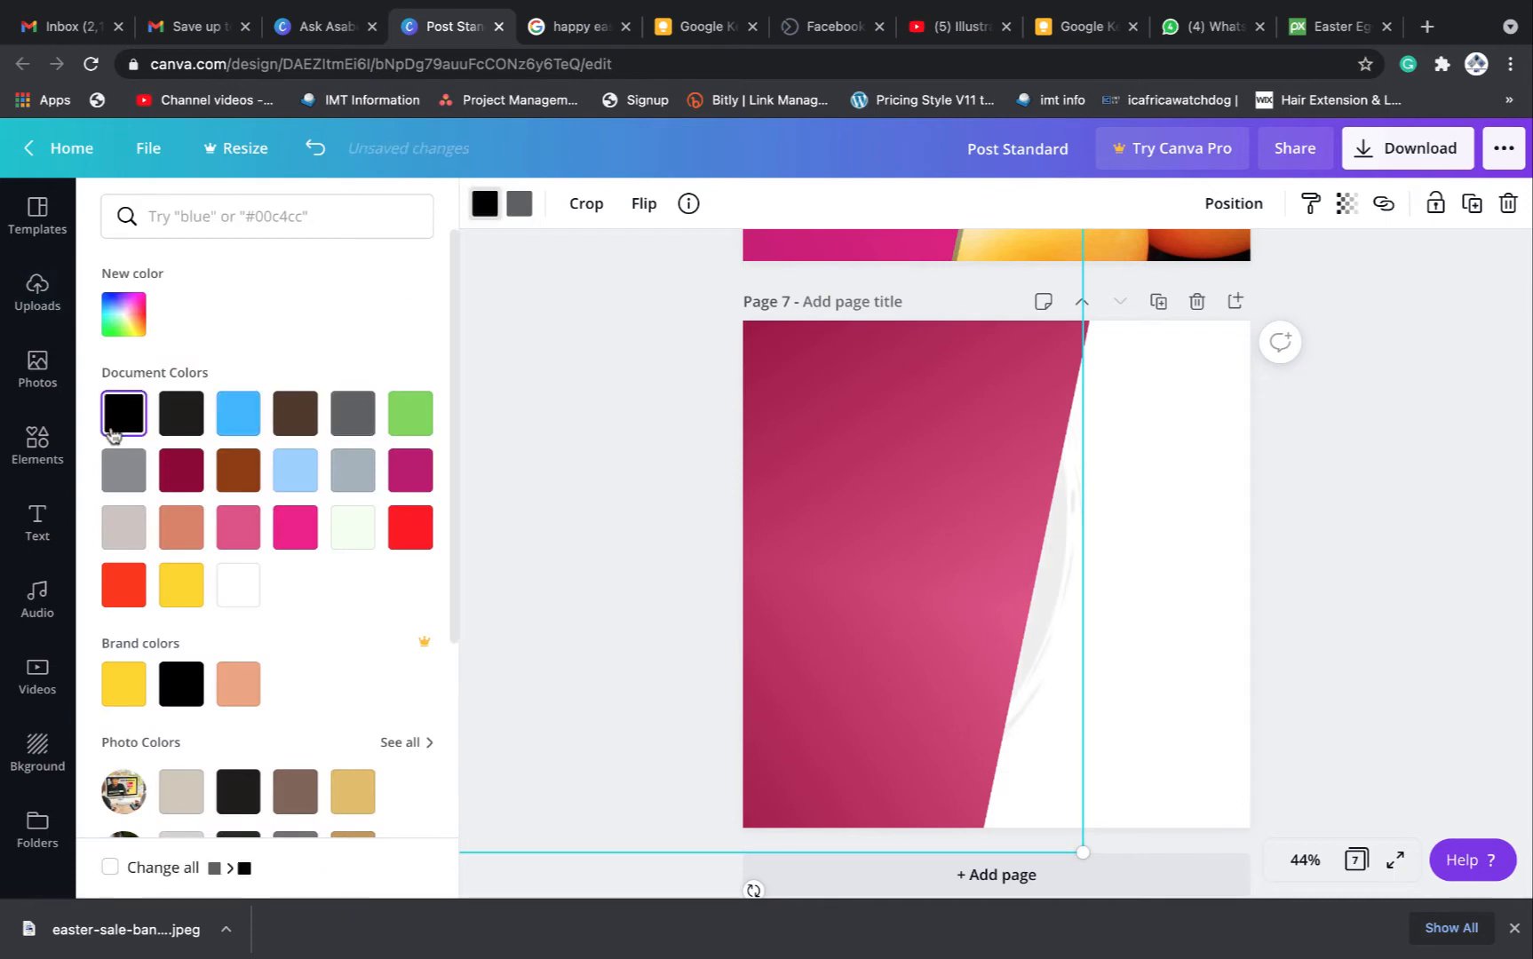
click(512, 208)
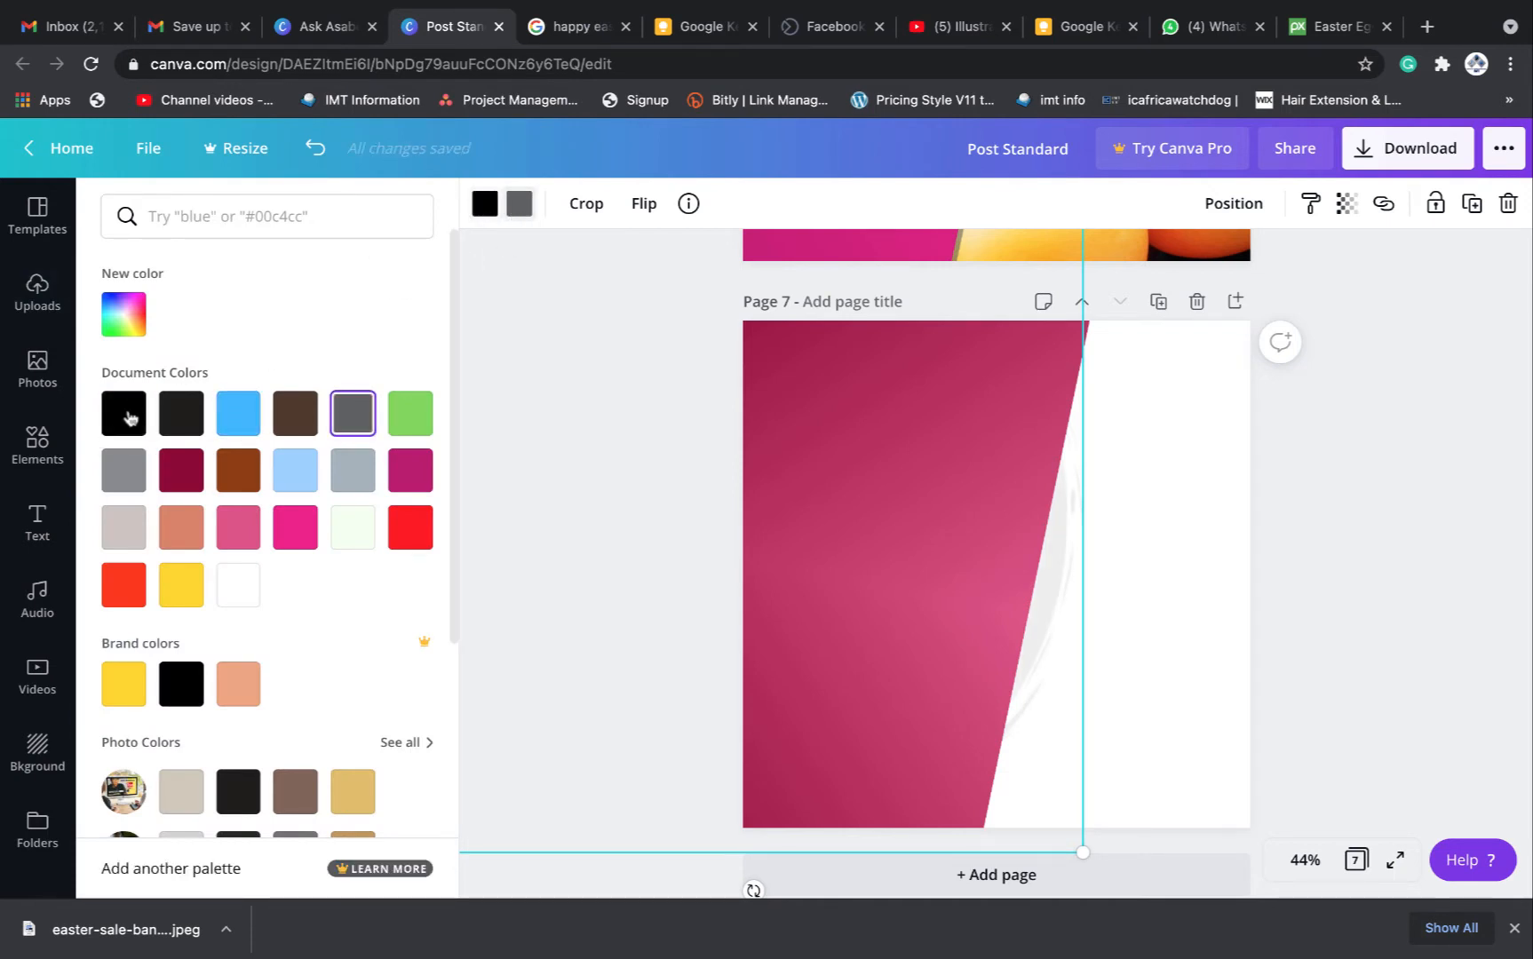
click(182, 414)
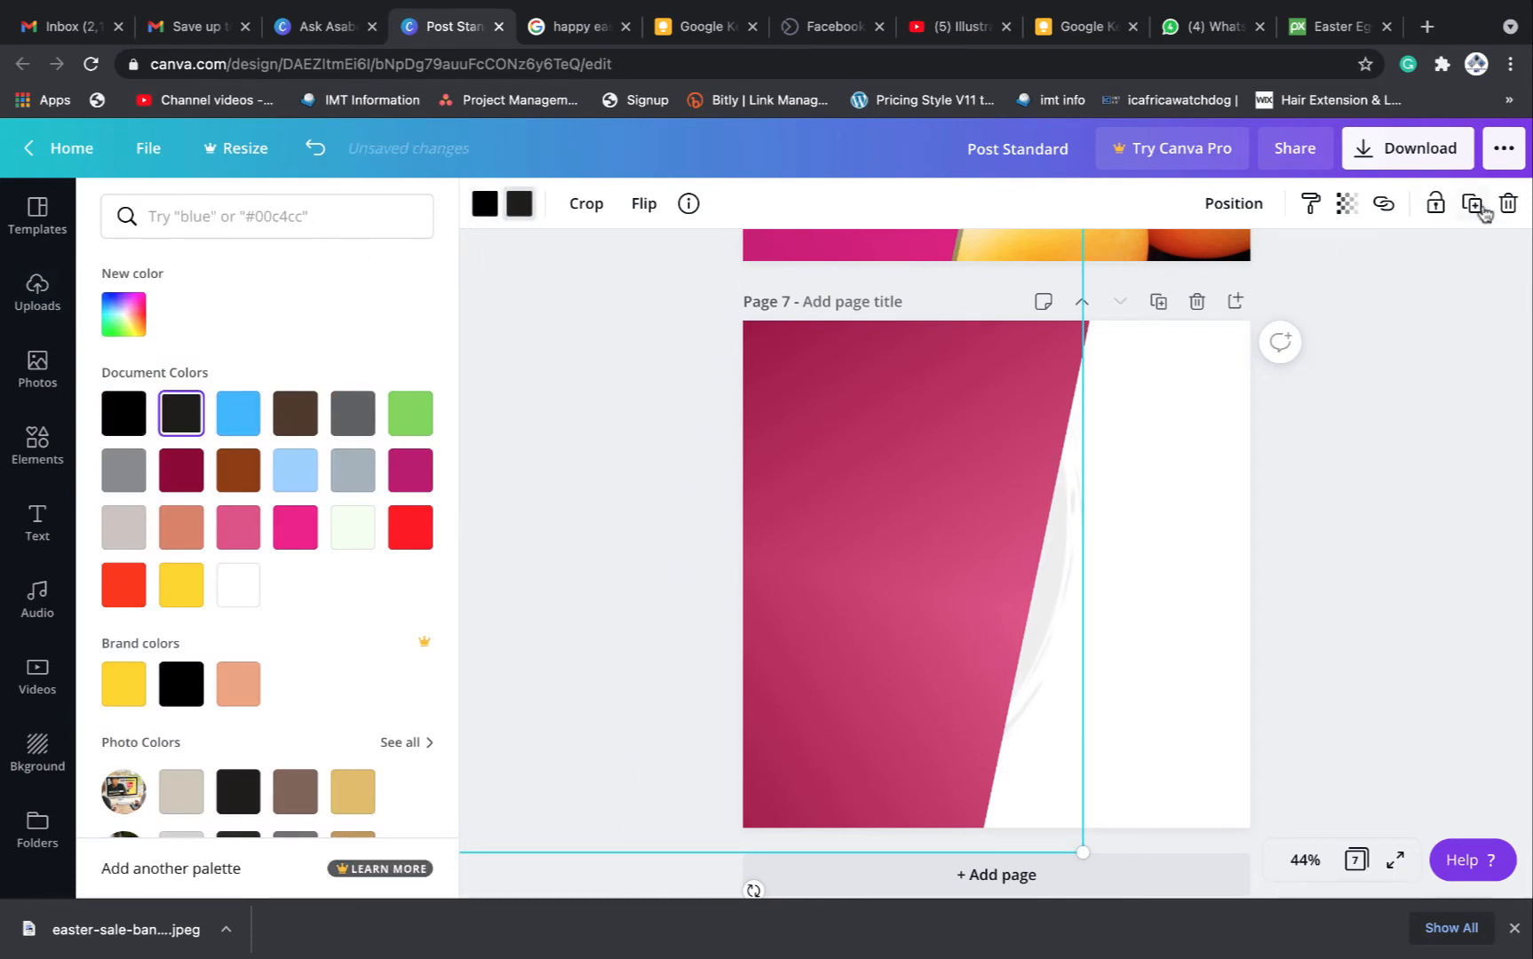
click(1347, 205)
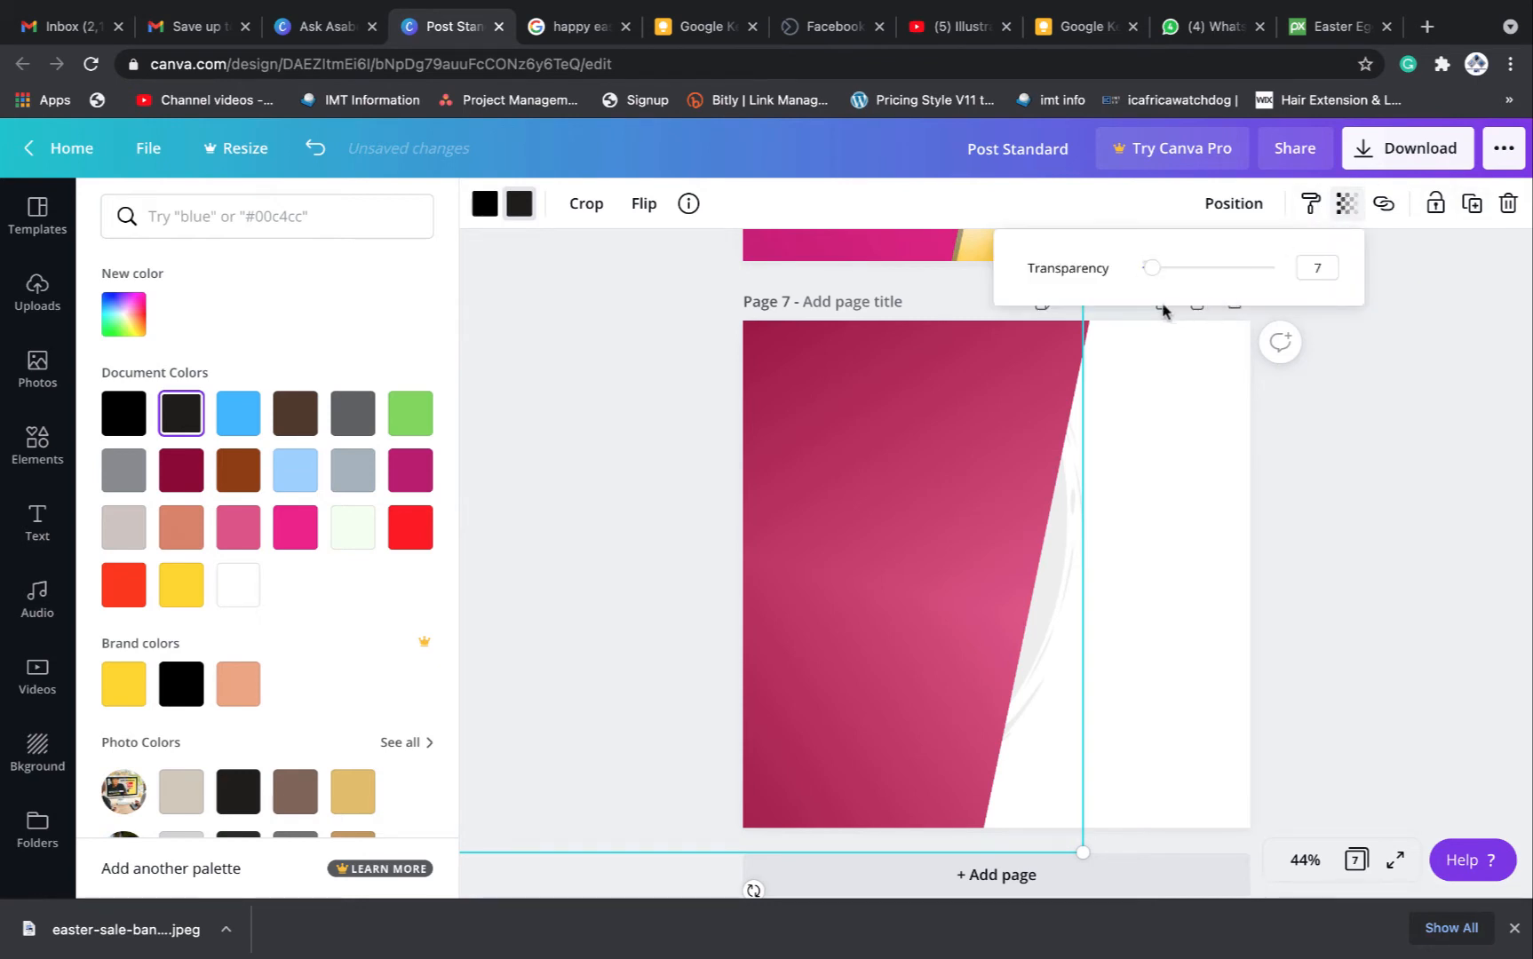
mouse_move(1156, 274)
mouse_down()
mouse_move(1223, 278)
mouse_move(1149, 301)
mouse_up()
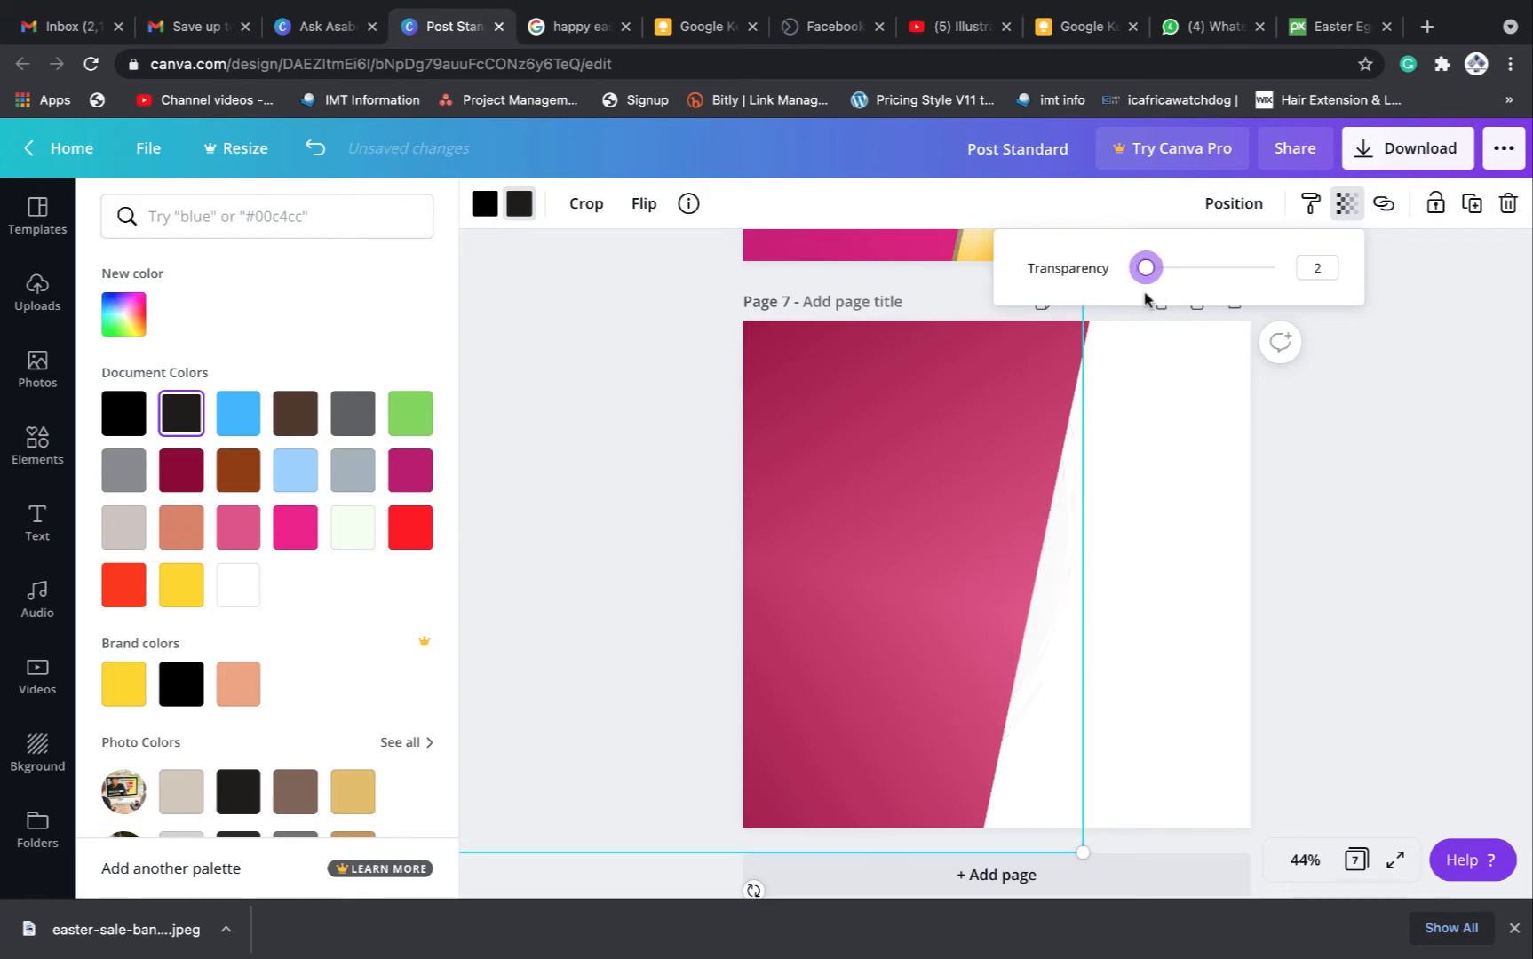
Delete the faint brushed circle from page 7 and select the crimson gradient group
click(1078, 529)
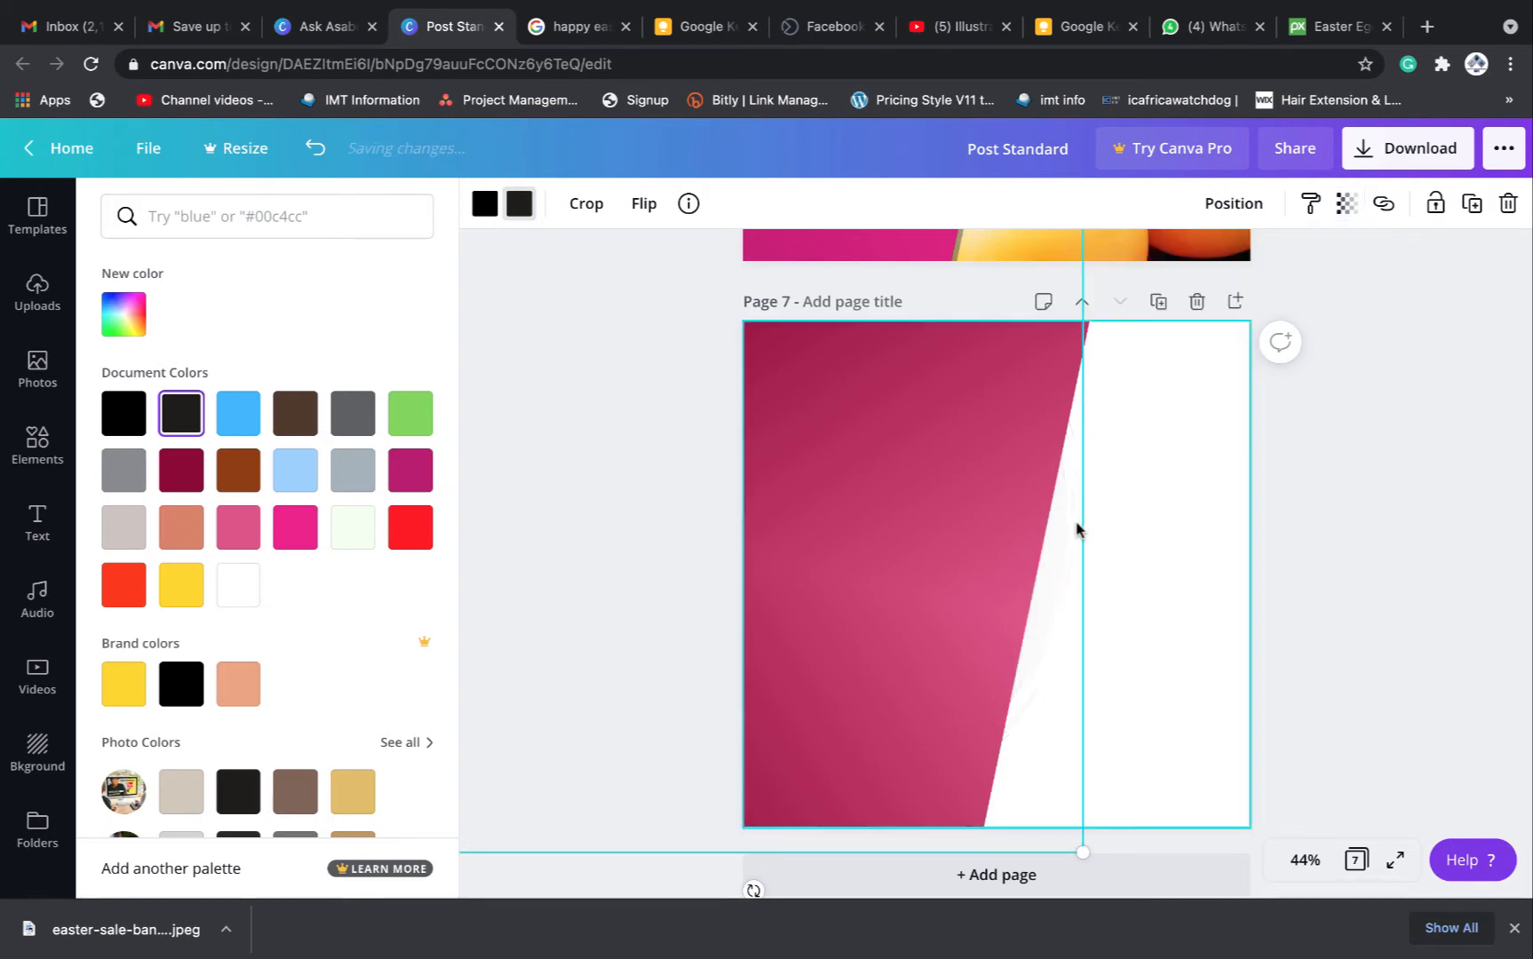
click(1059, 654)
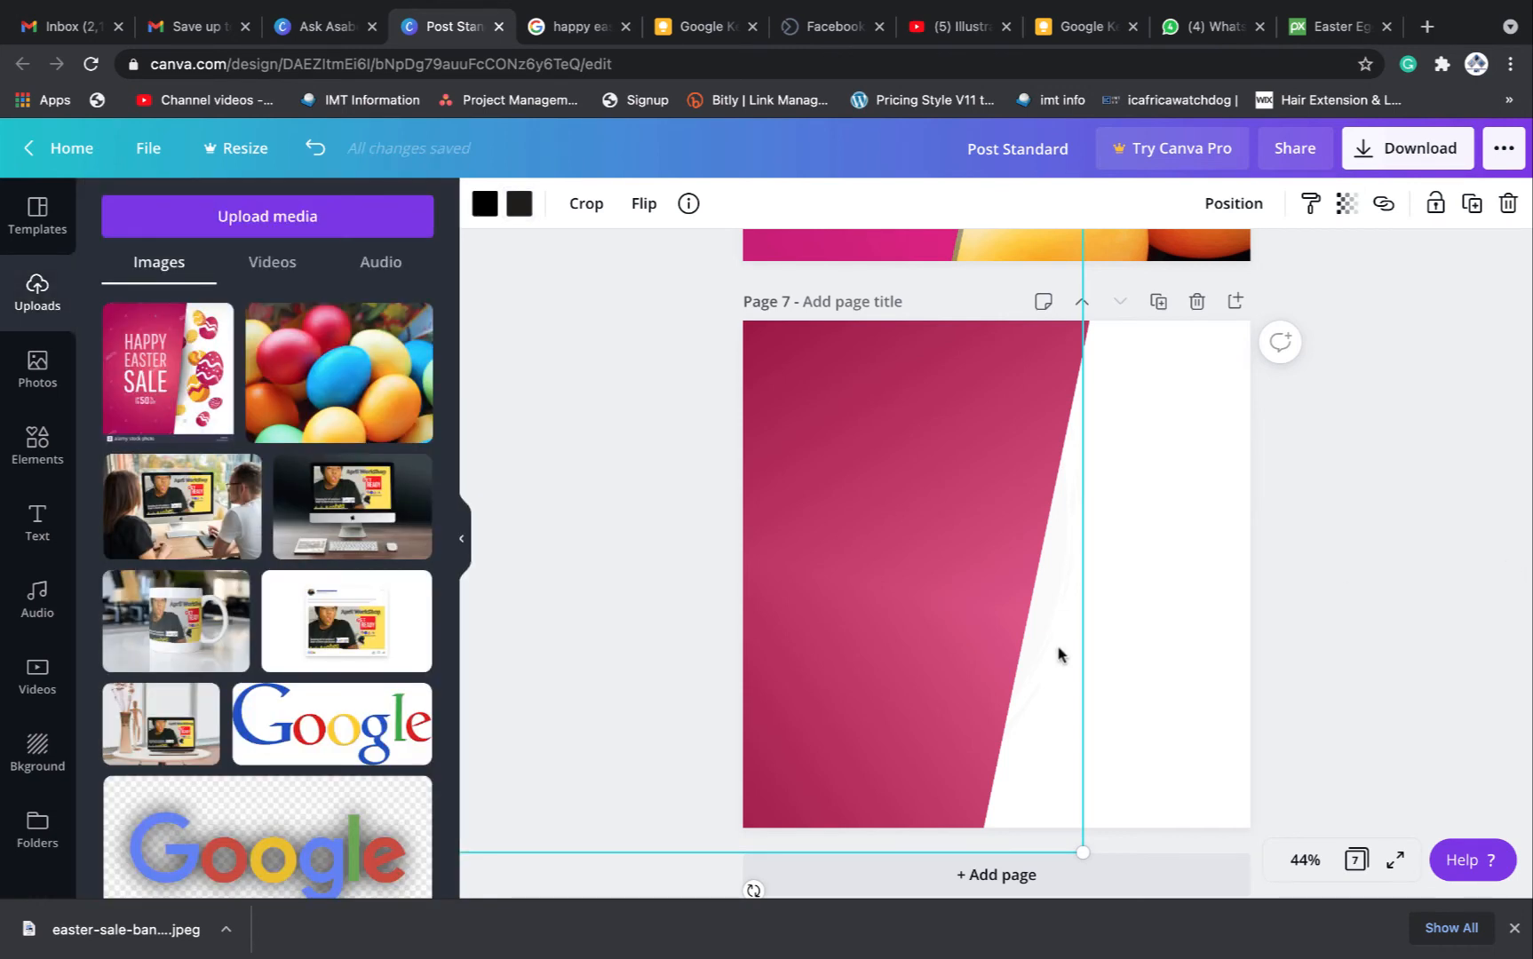
click(1059, 655)
click(942, 627)
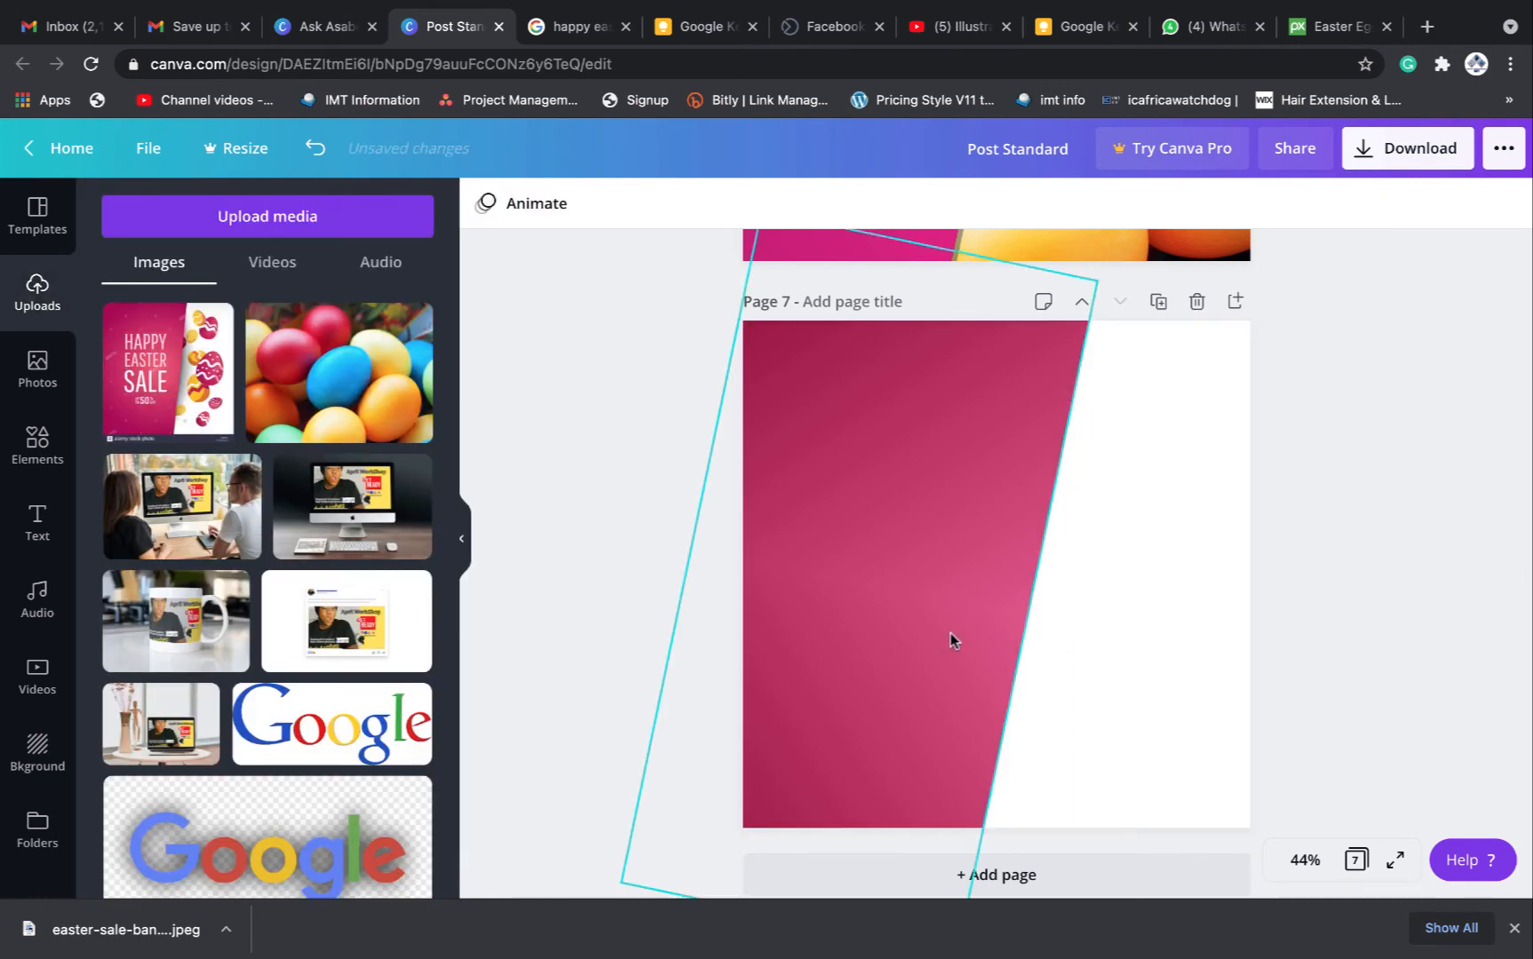
click(952, 632)
click(1020, 638)
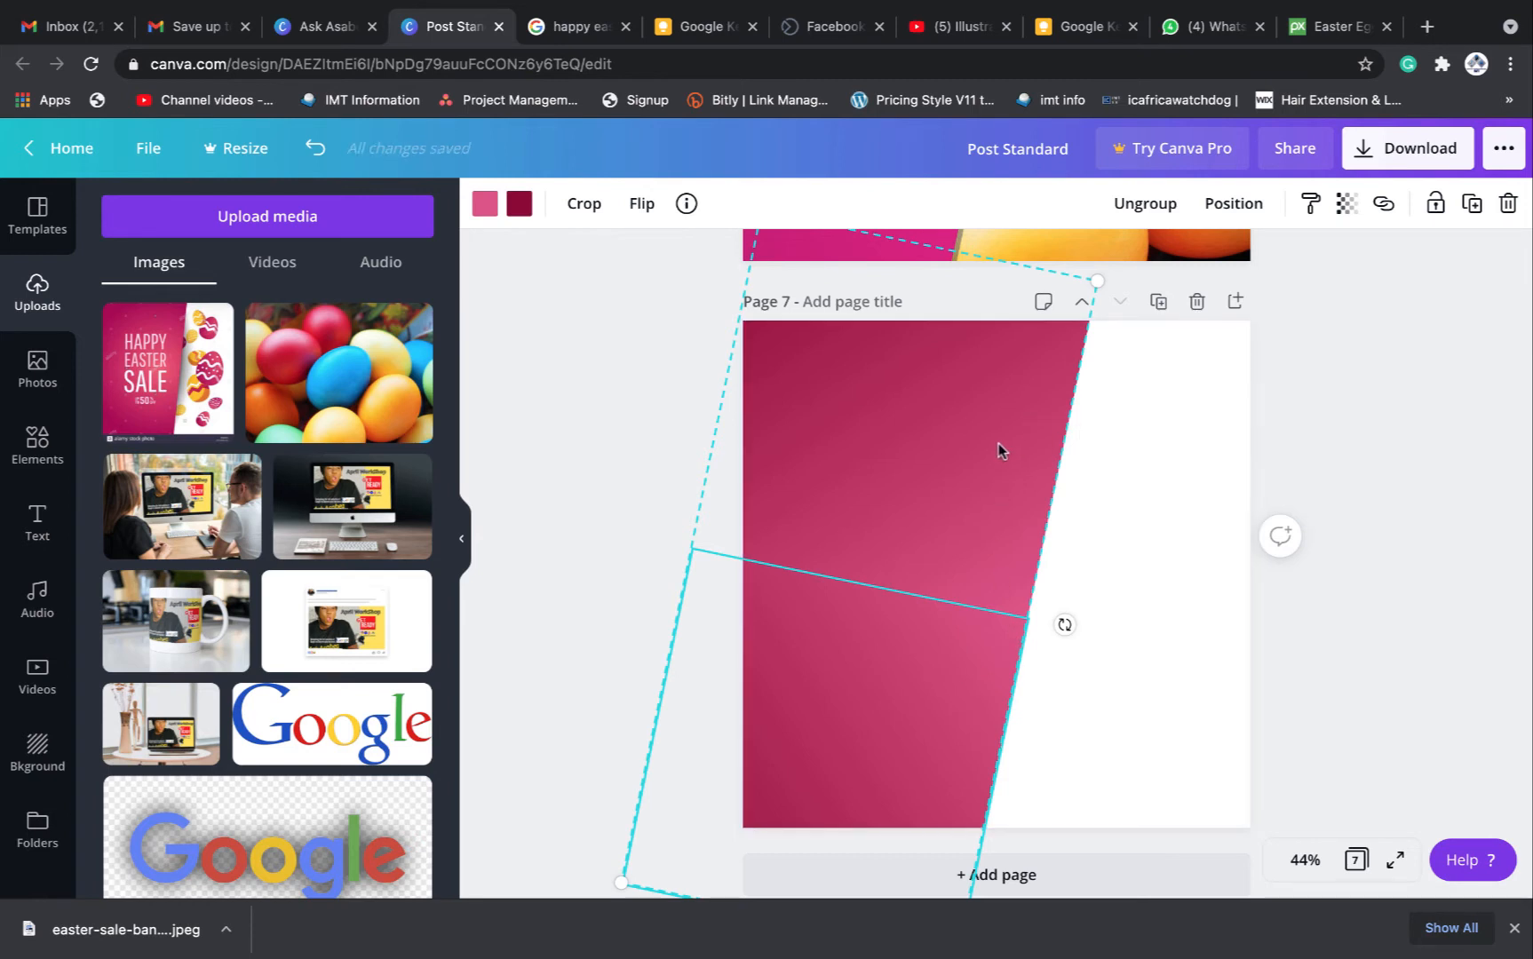
Duplicate the crimson gradient group on page 7, offset the copies, and change the pink gradient colour in both halves of the rear copy to black
key(ctrl+z)
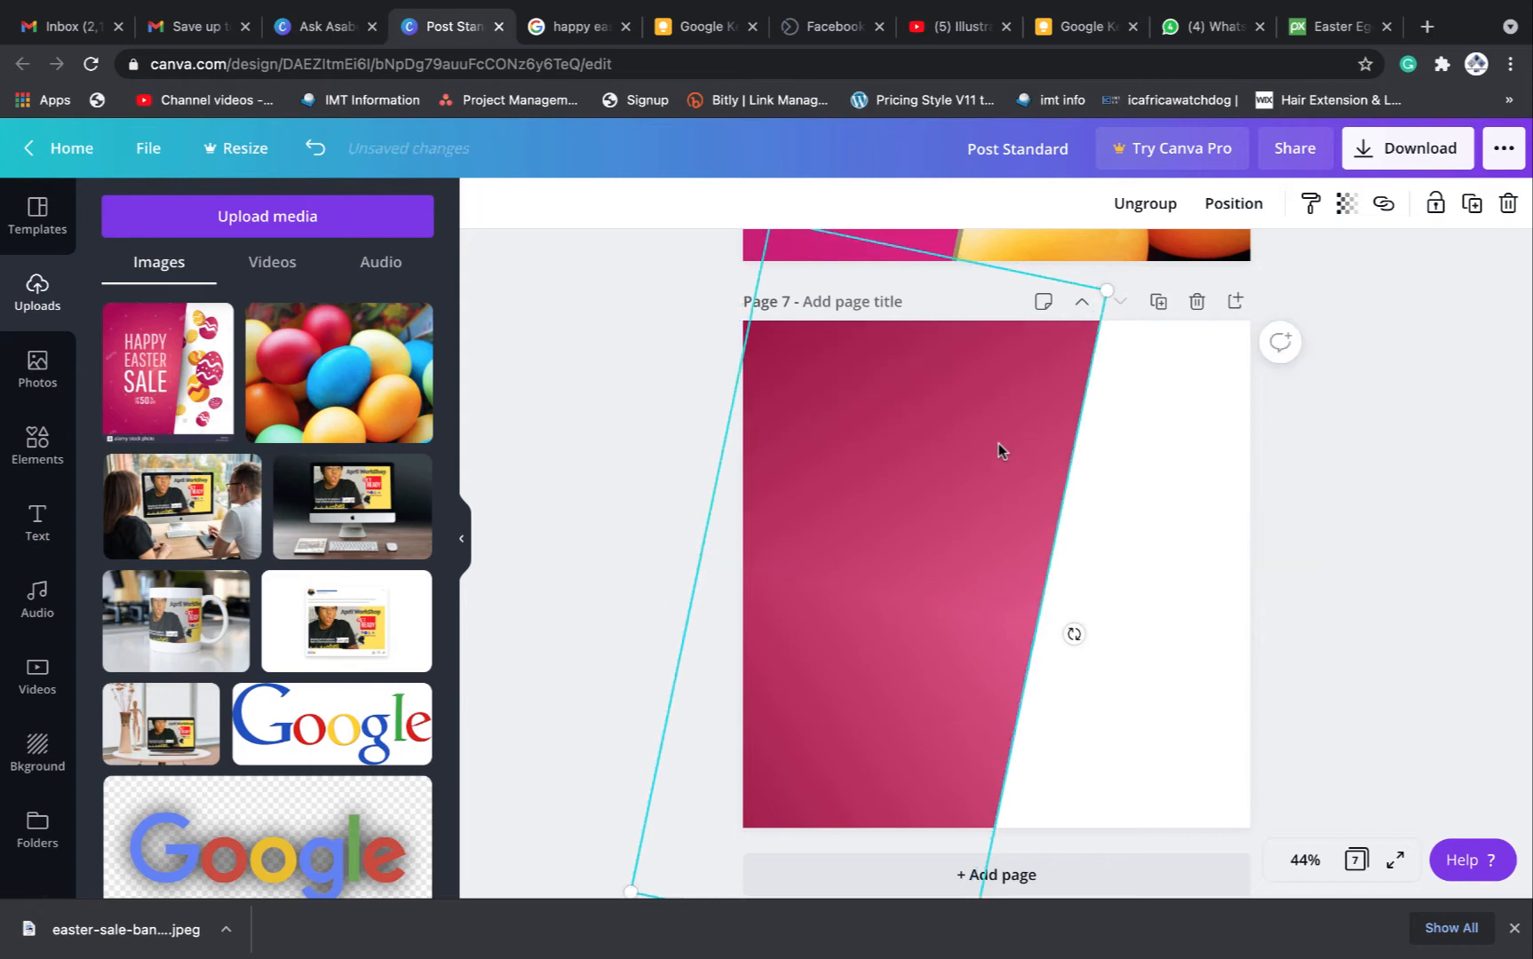
click(997, 447)
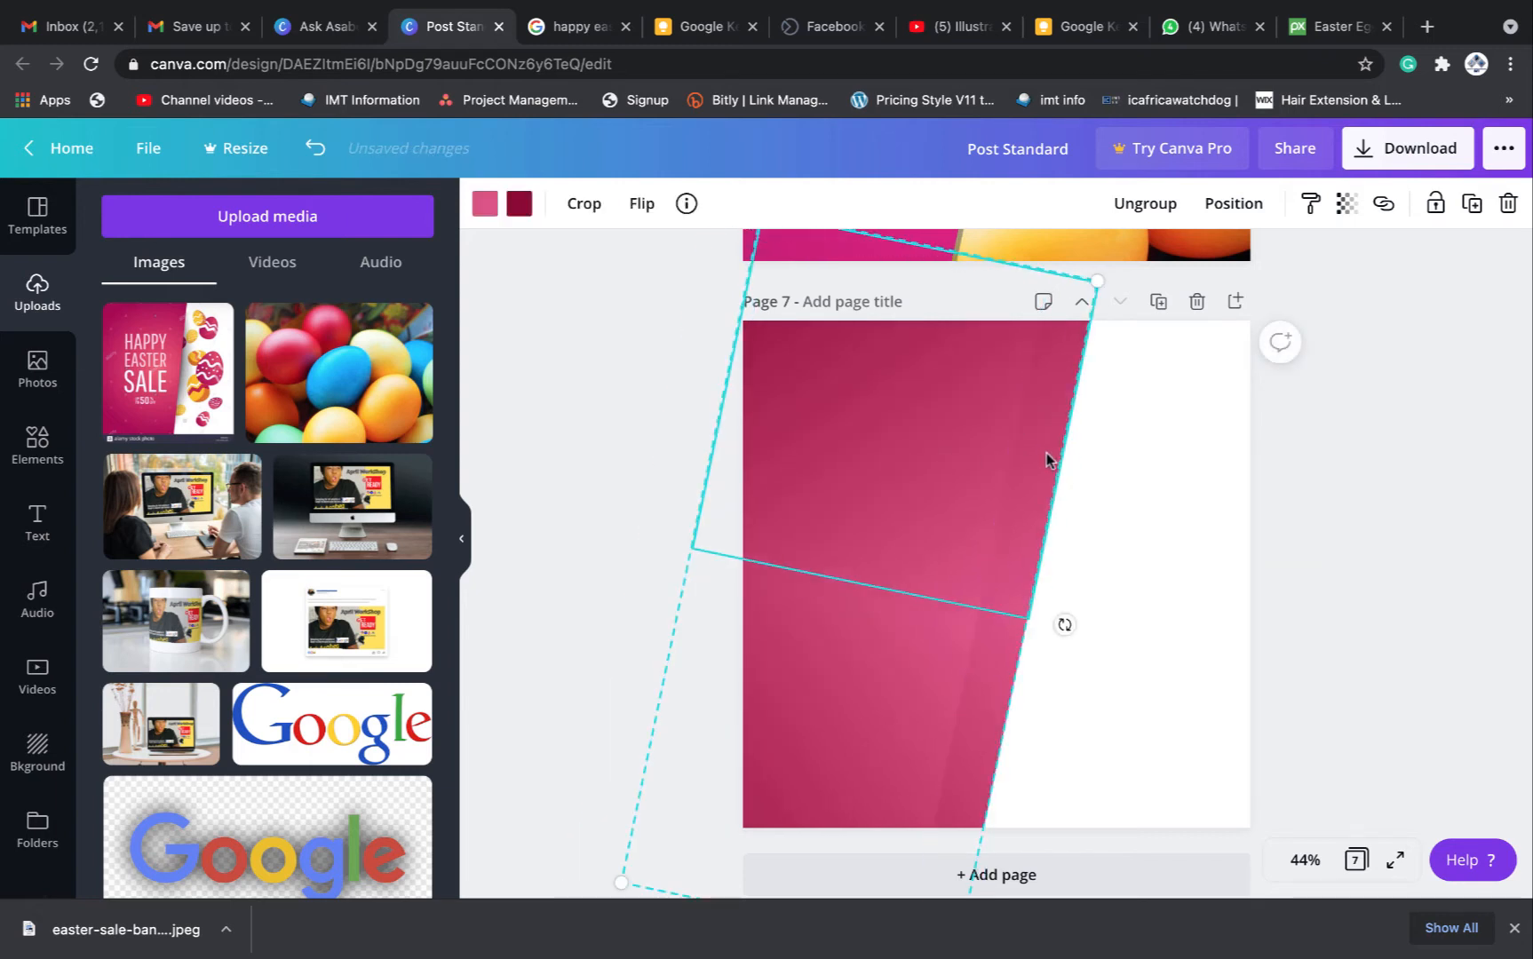
click(484, 206)
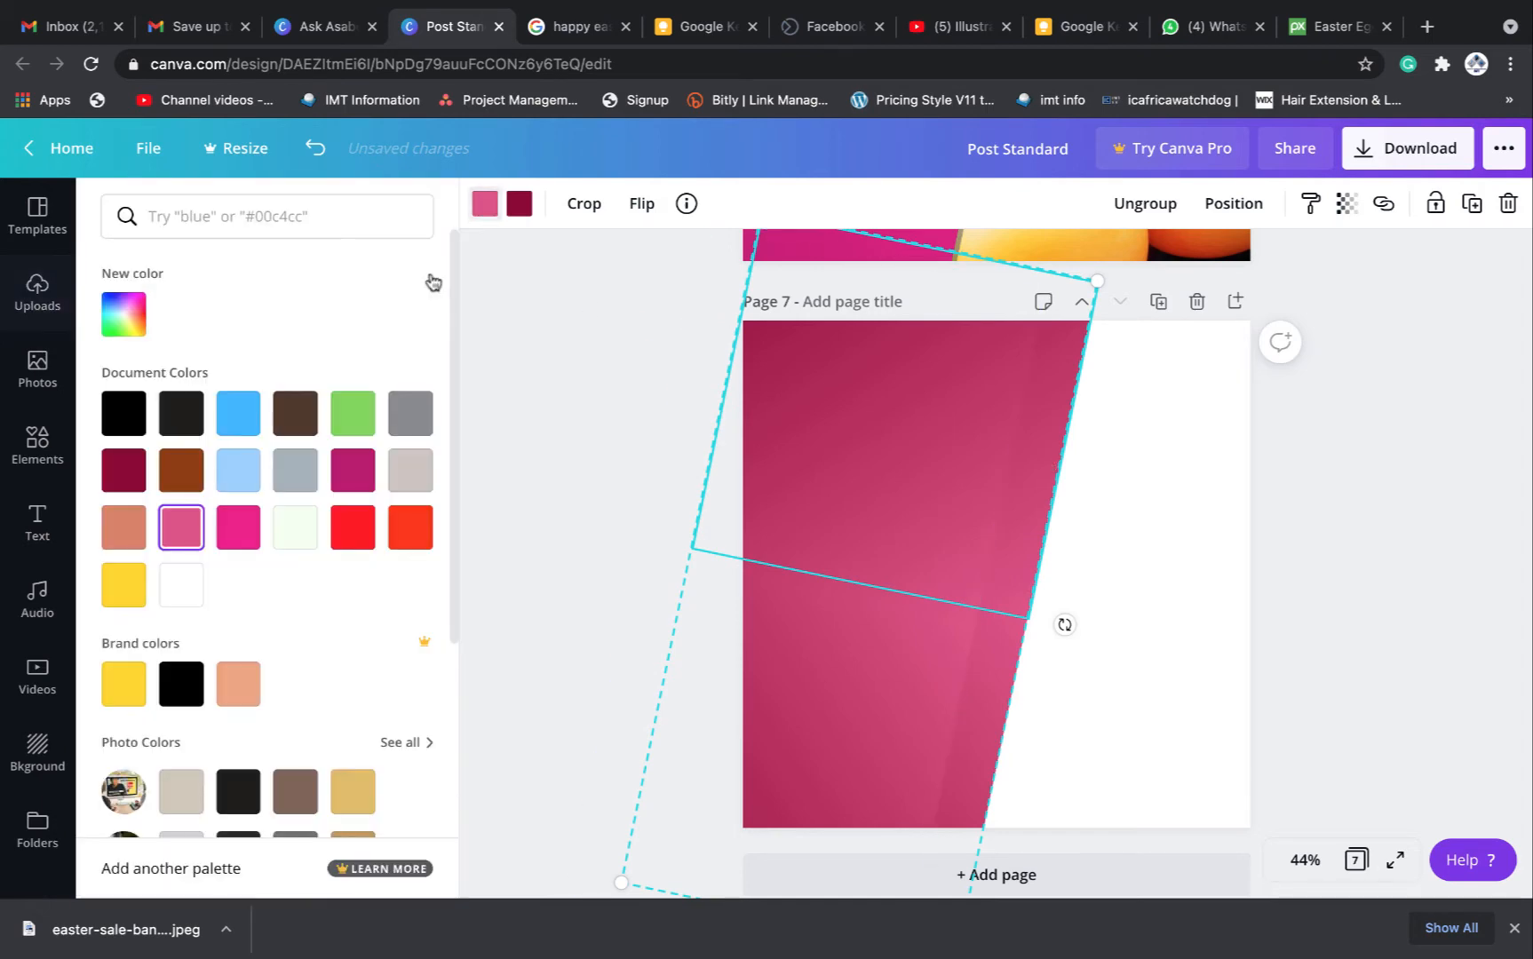
click(124, 413)
click(1002, 742)
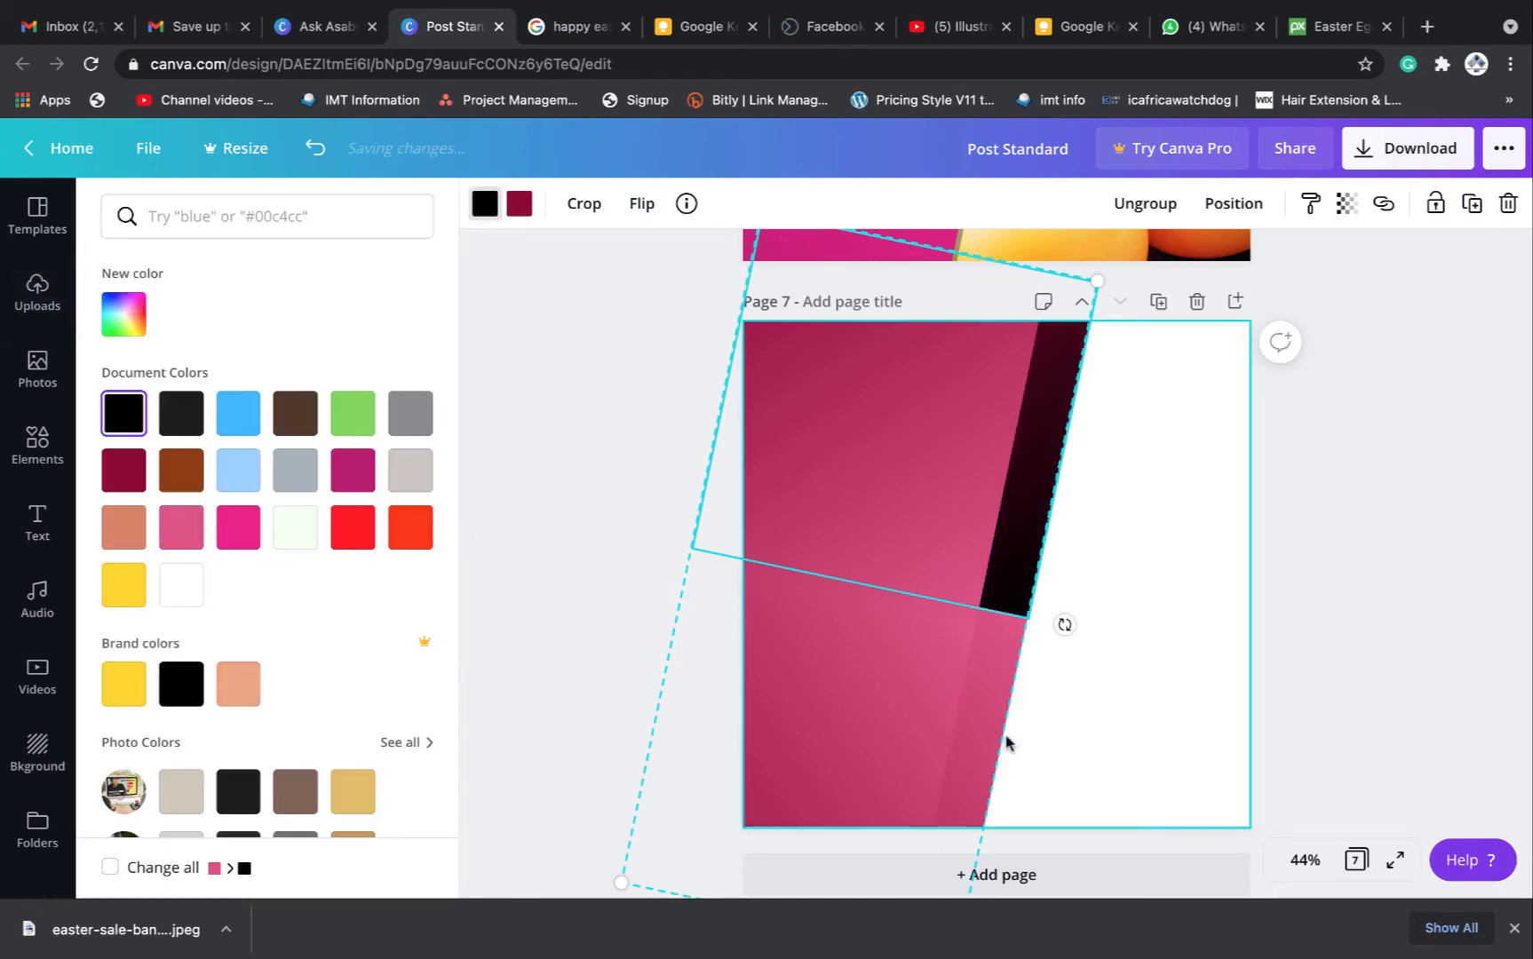
right_click(491, 220)
click(469, 201)
click(484, 204)
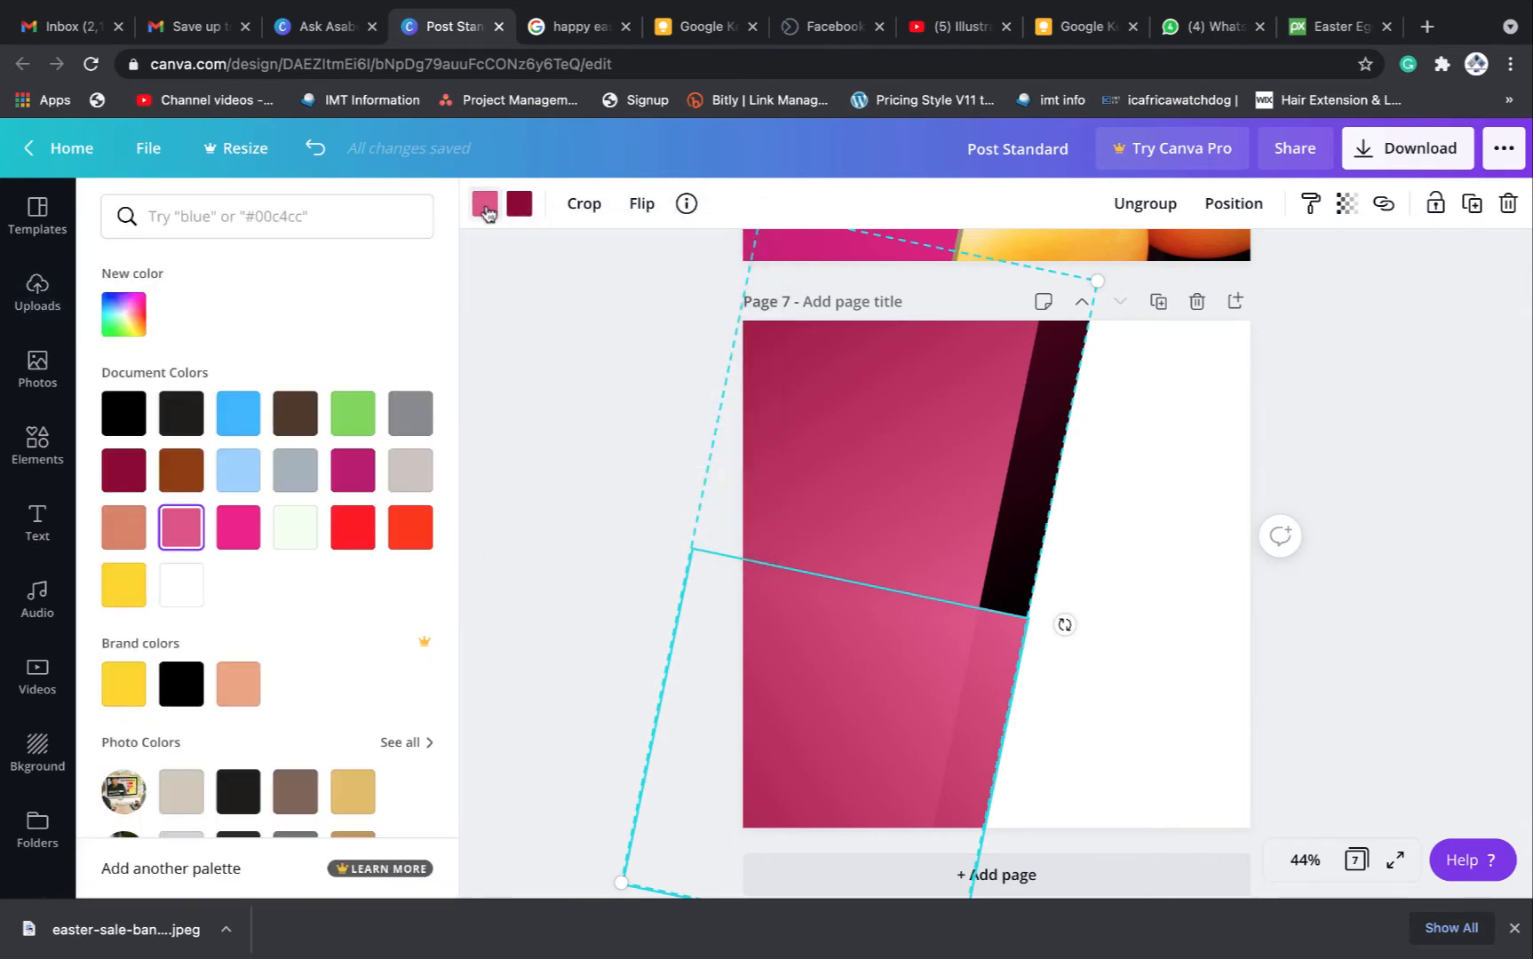
click(113, 424)
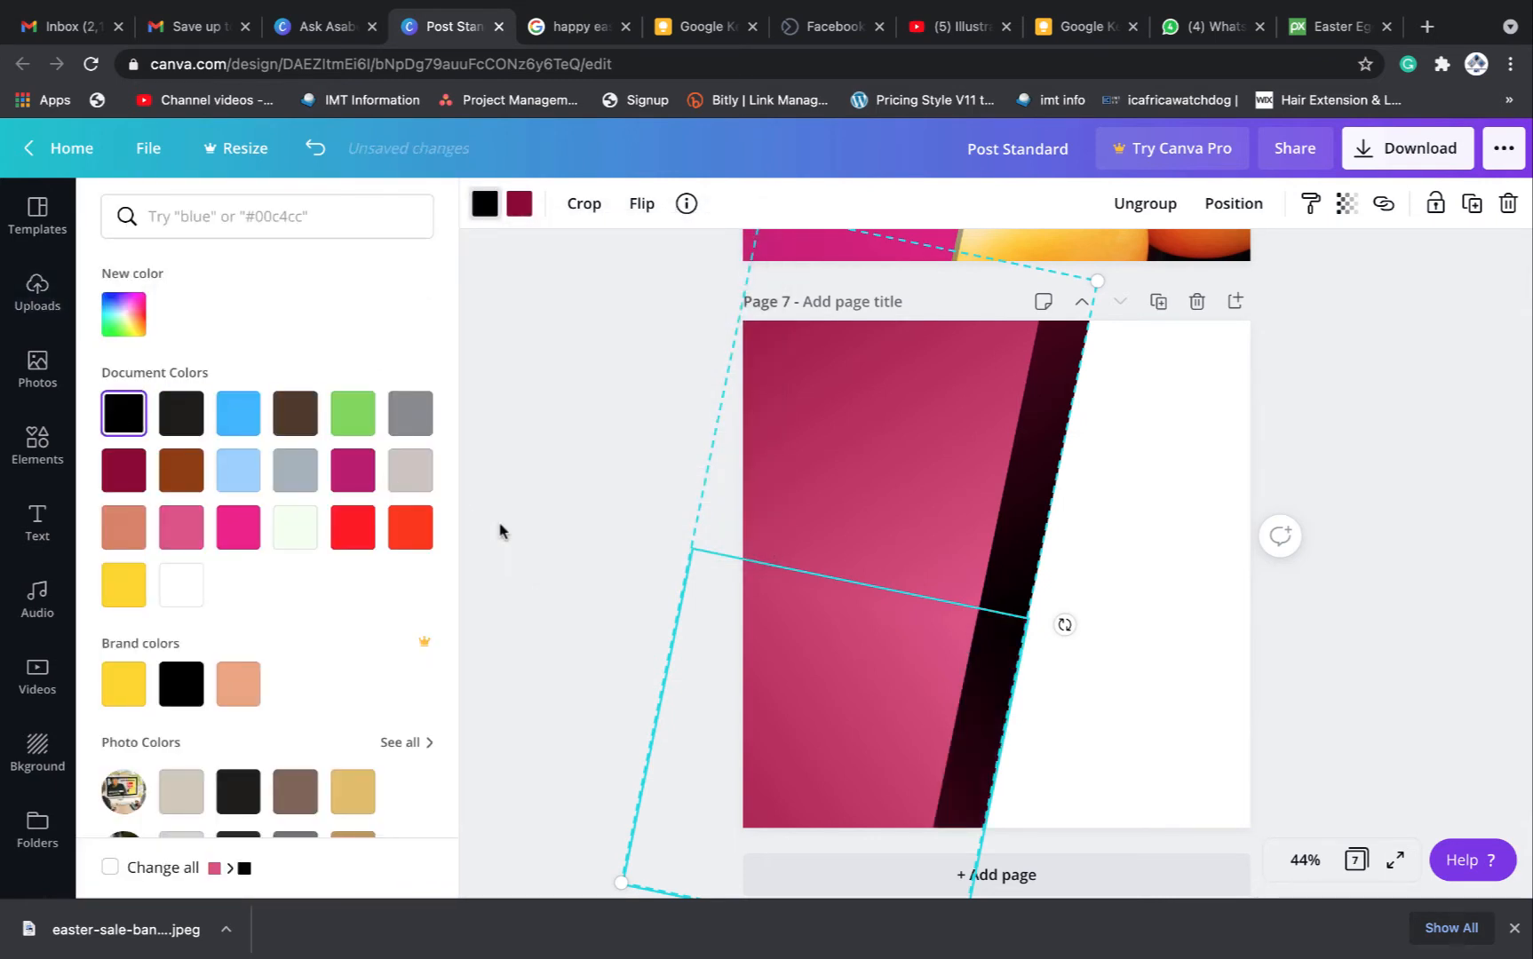
Shift the front crimson group until only a narrow dark strip shows along its slanted edge, and set the rear black group's transparency to 60
key(ctrl+z)
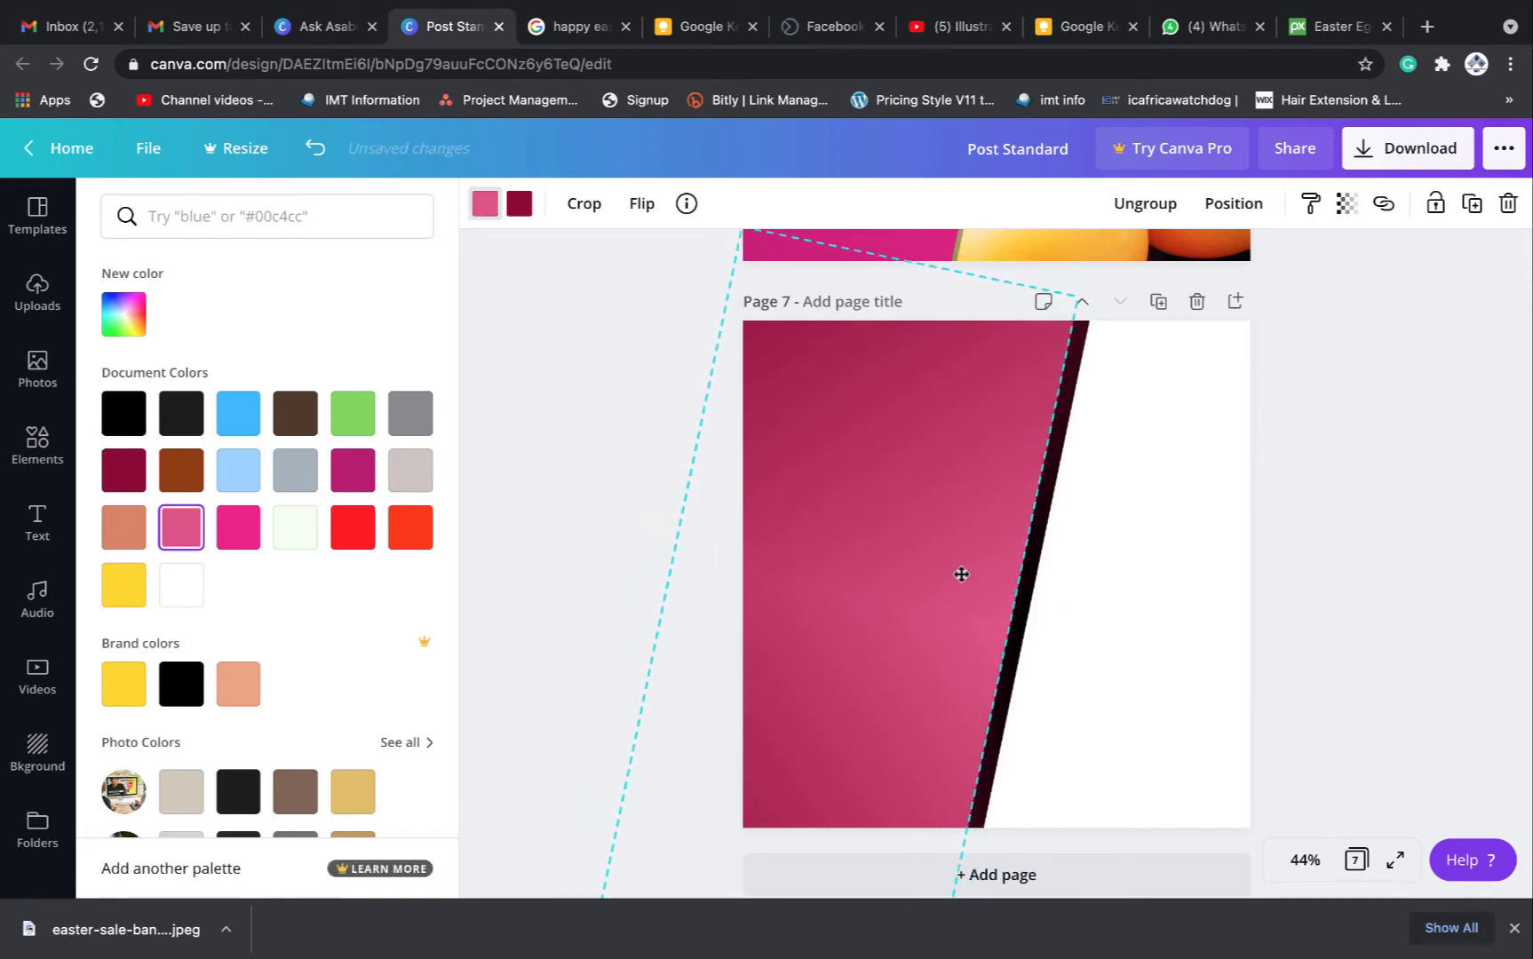
drag(962, 575, 967, 575)
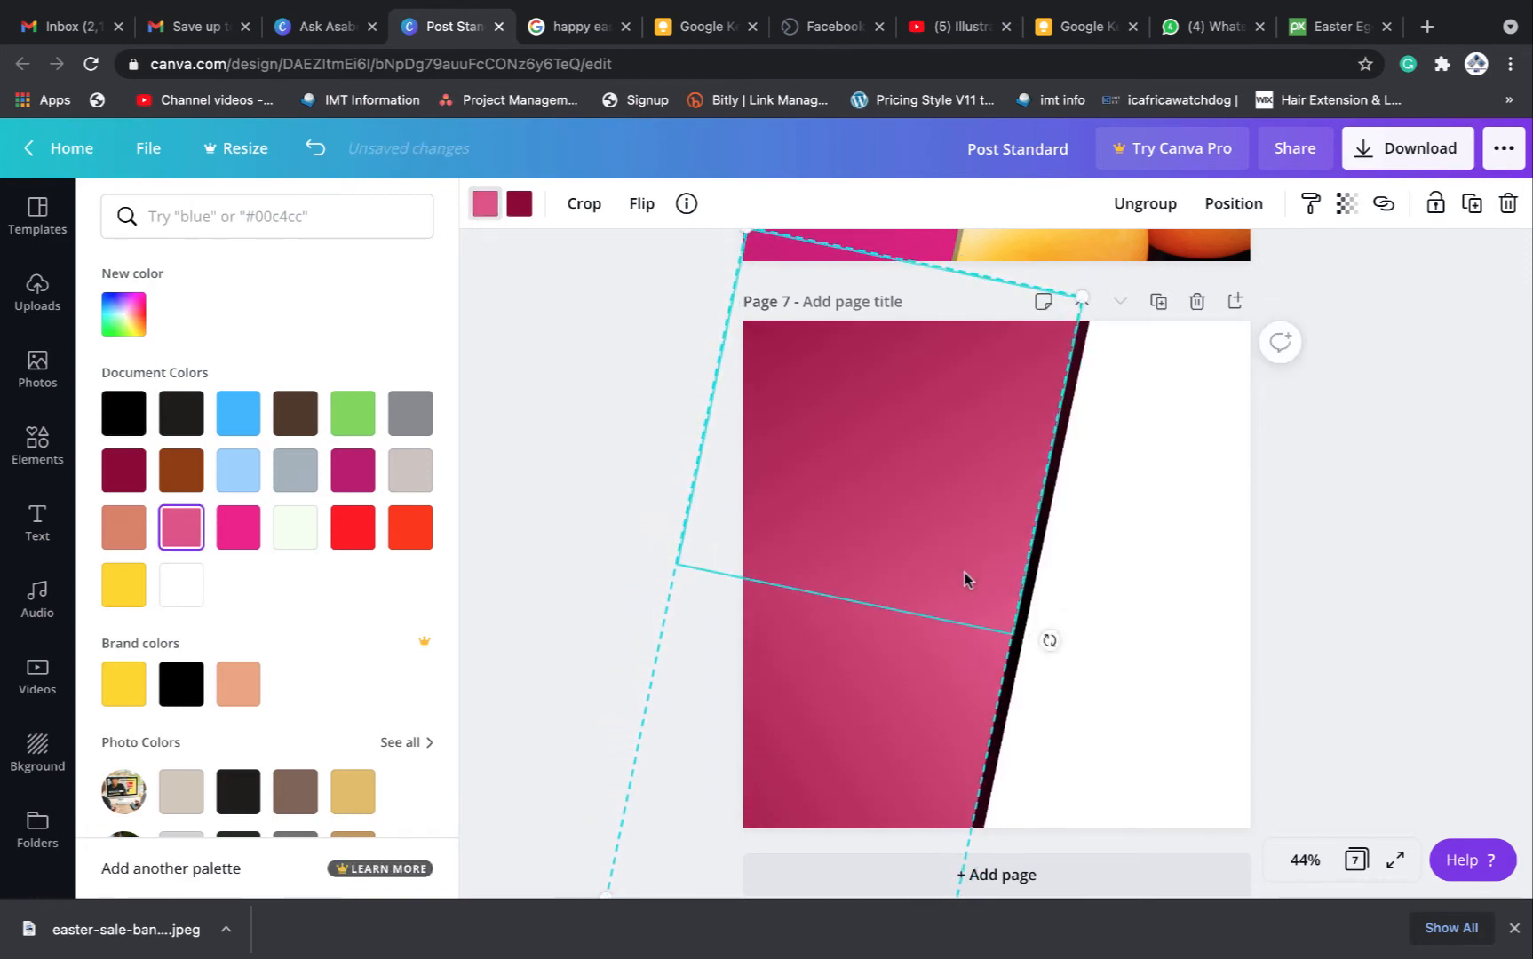
right_click(1038, 565)
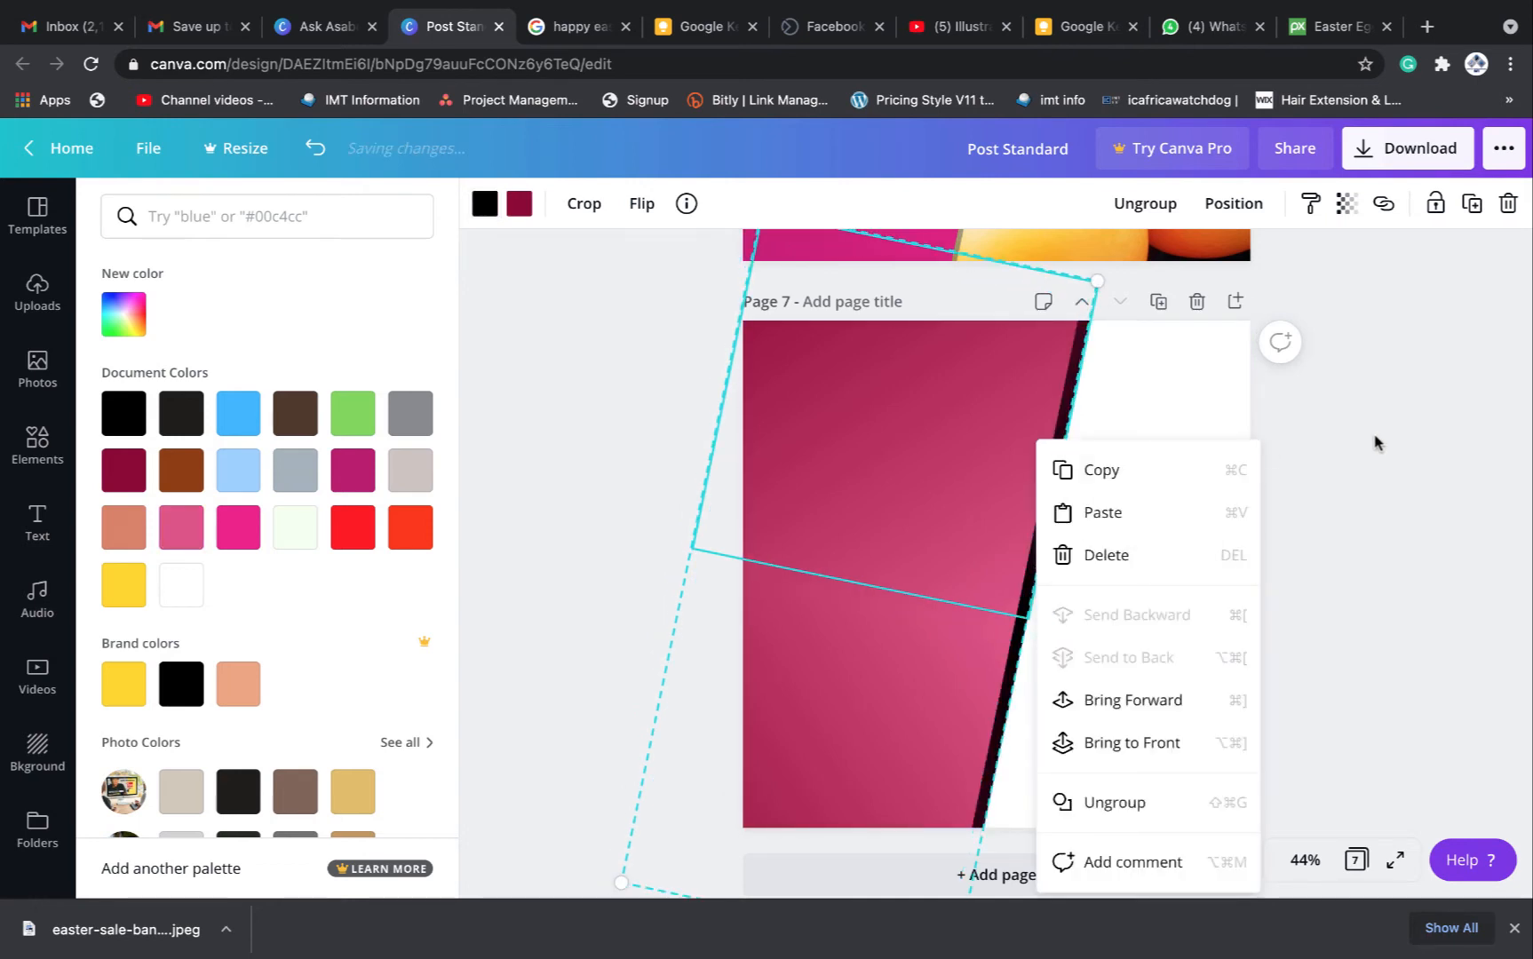
click(1375, 442)
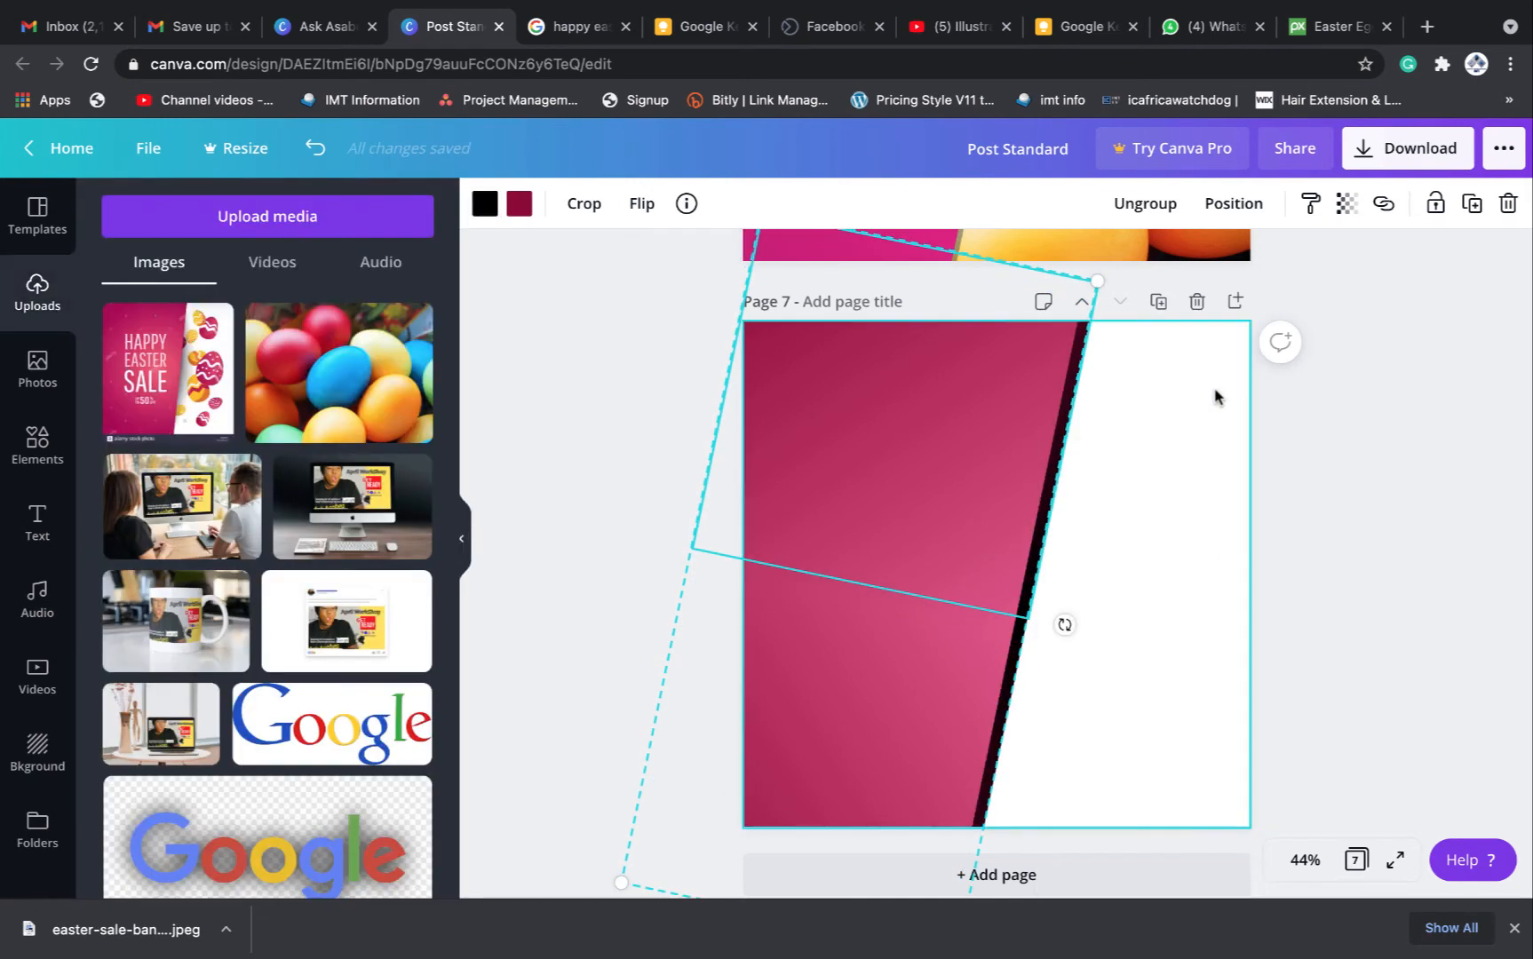
click(1352, 203)
drag(1273, 268, 1223, 275)
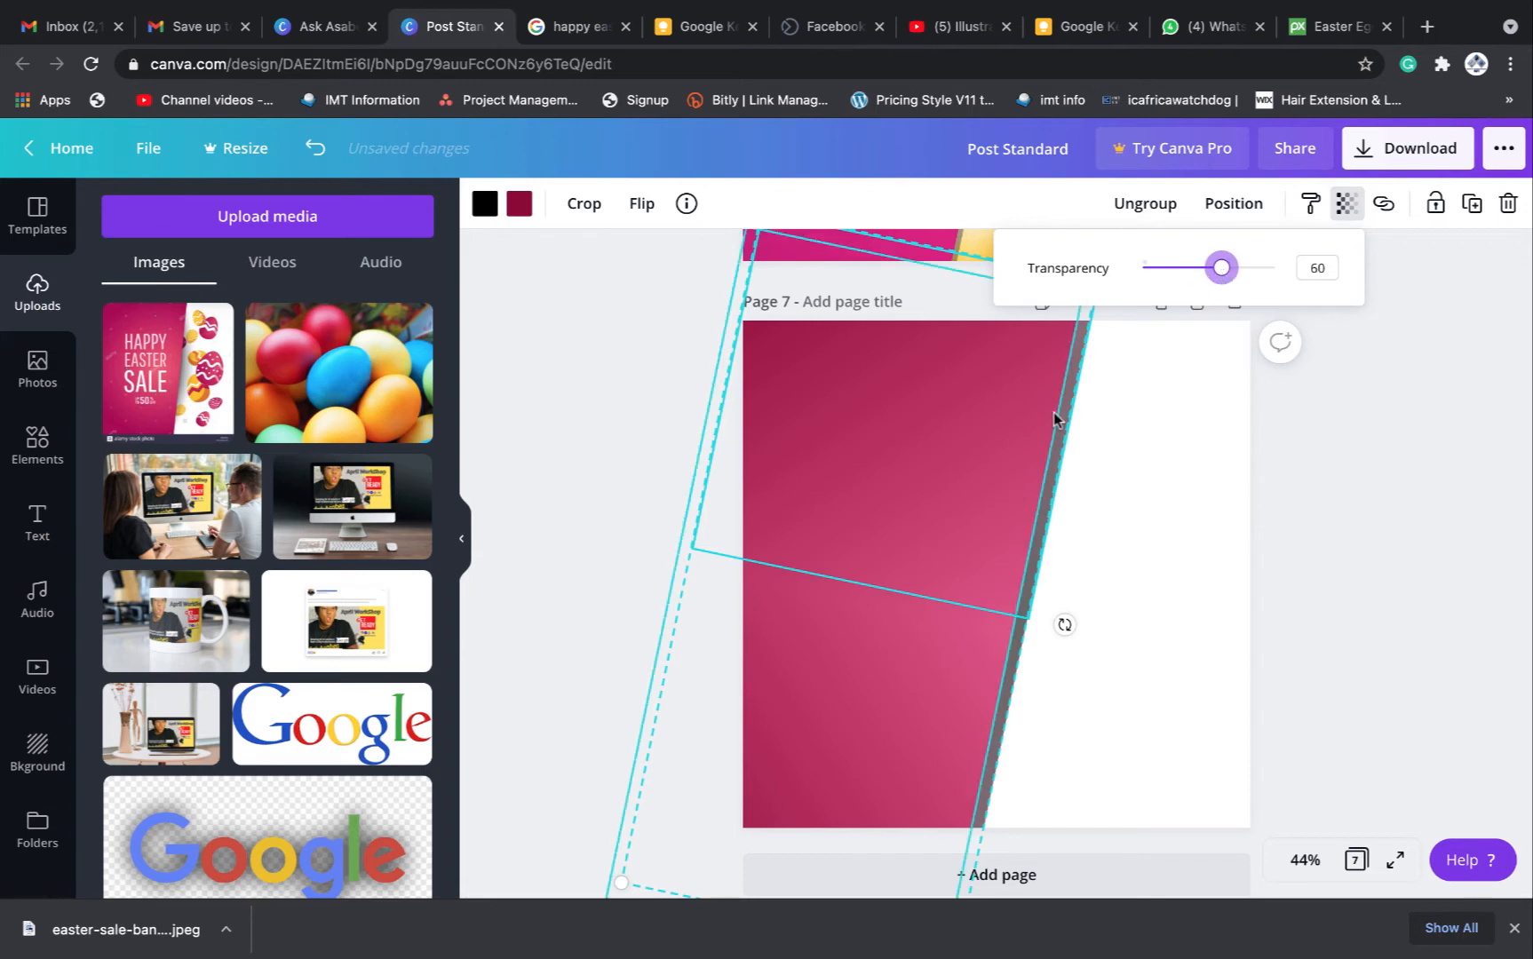
Nudge the front crimson group slightly towards the white area to make the grey shadow strip along its slanted edge thinner
click(1017, 440)
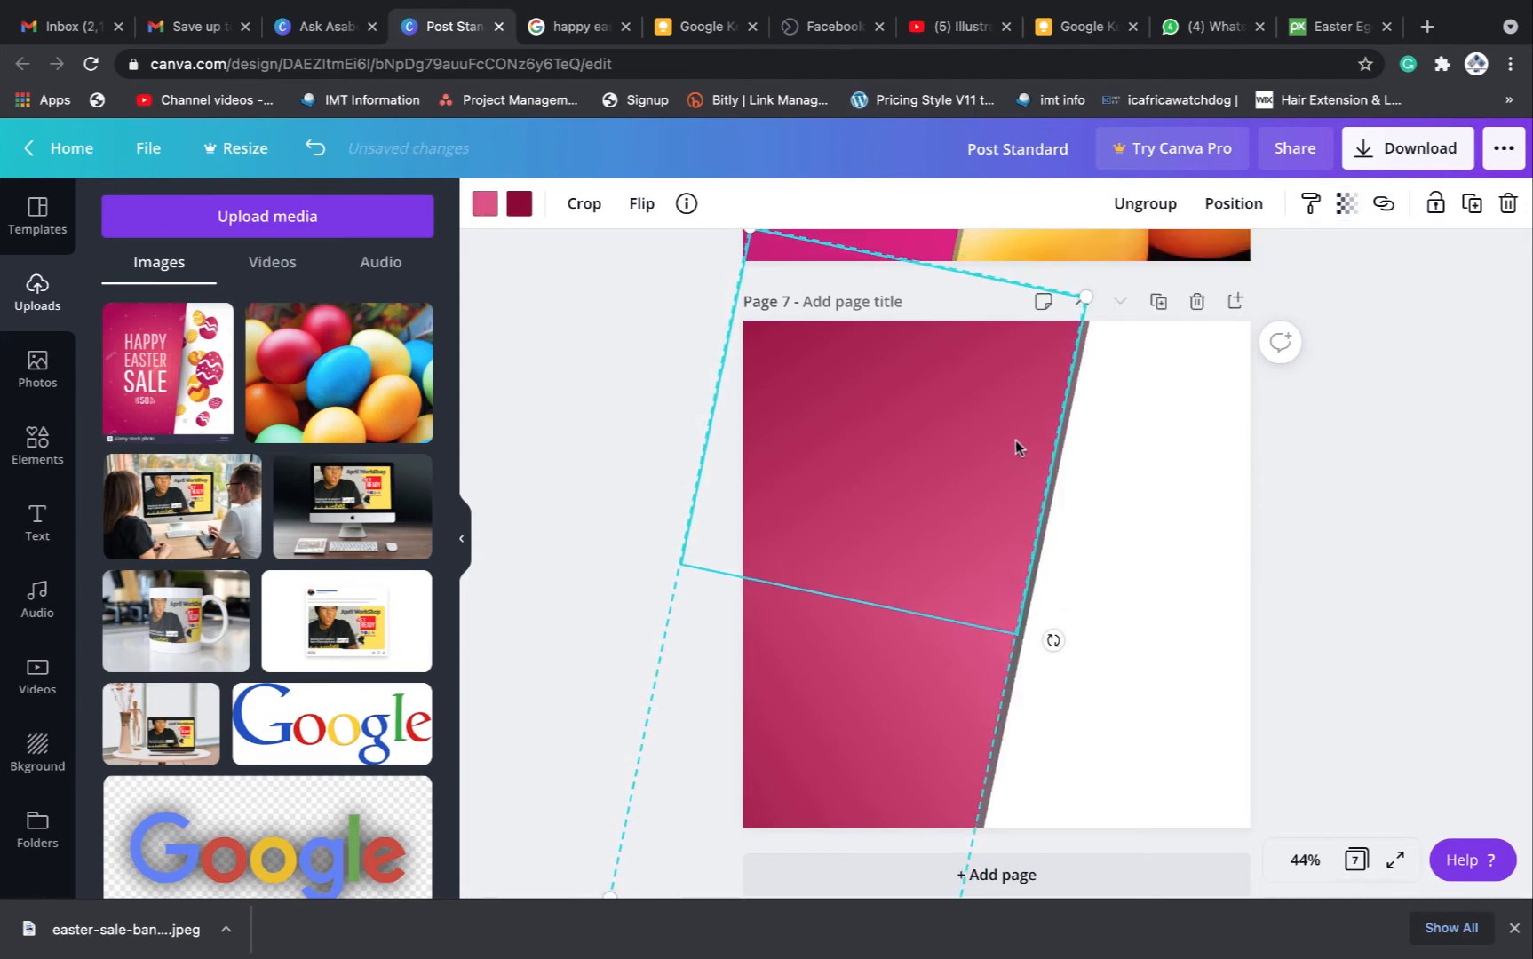
click(1328, 504)
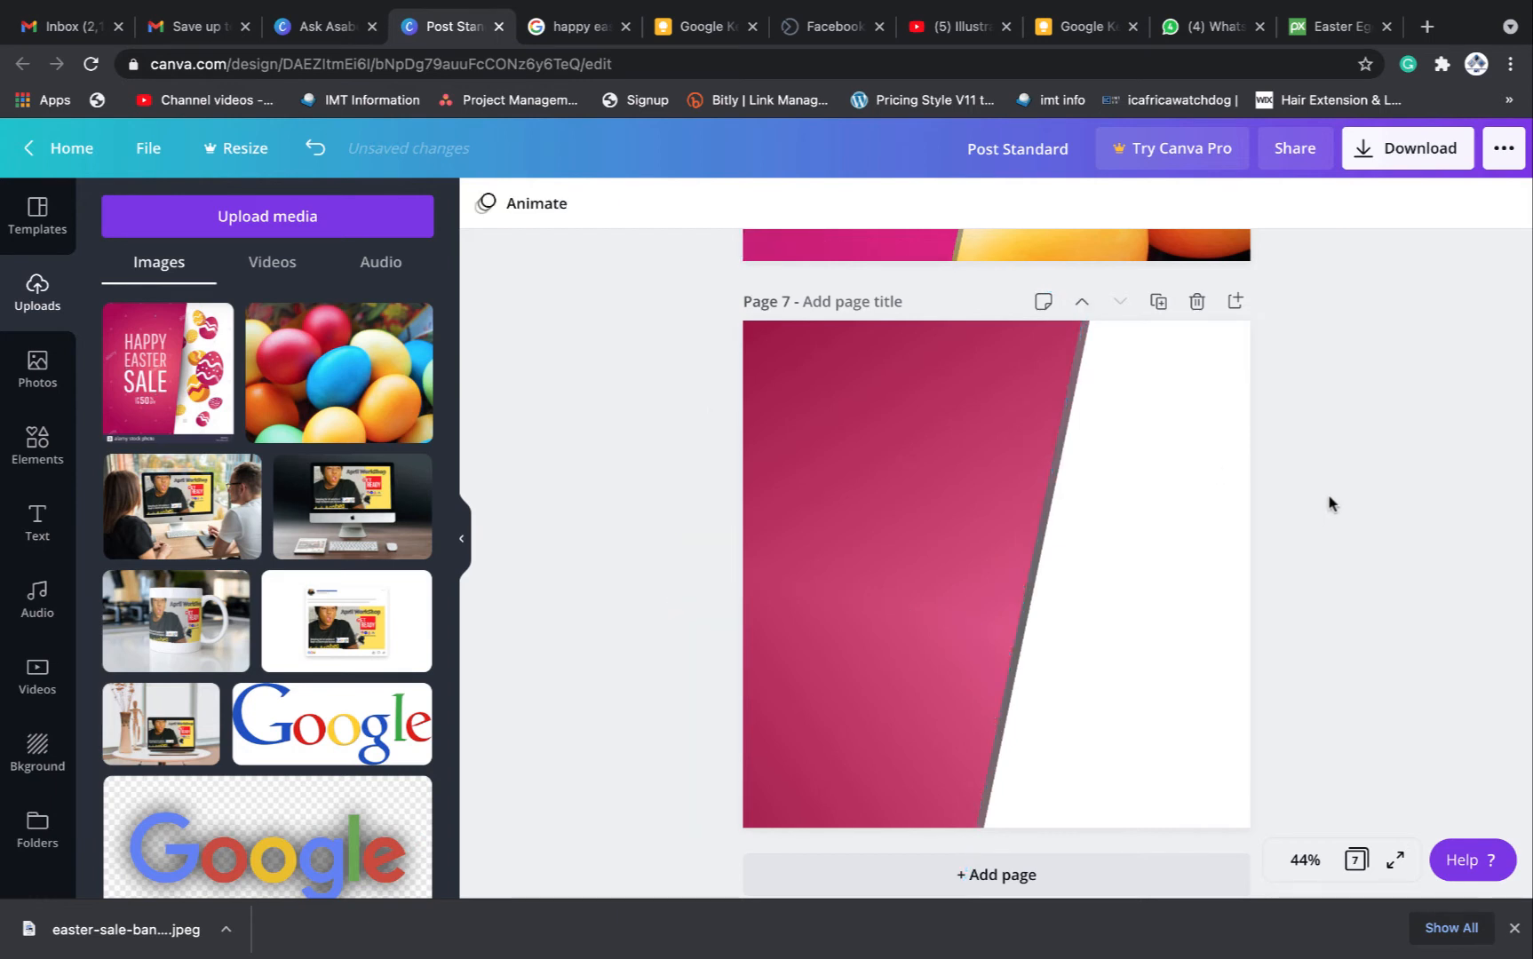
click(1009, 484)
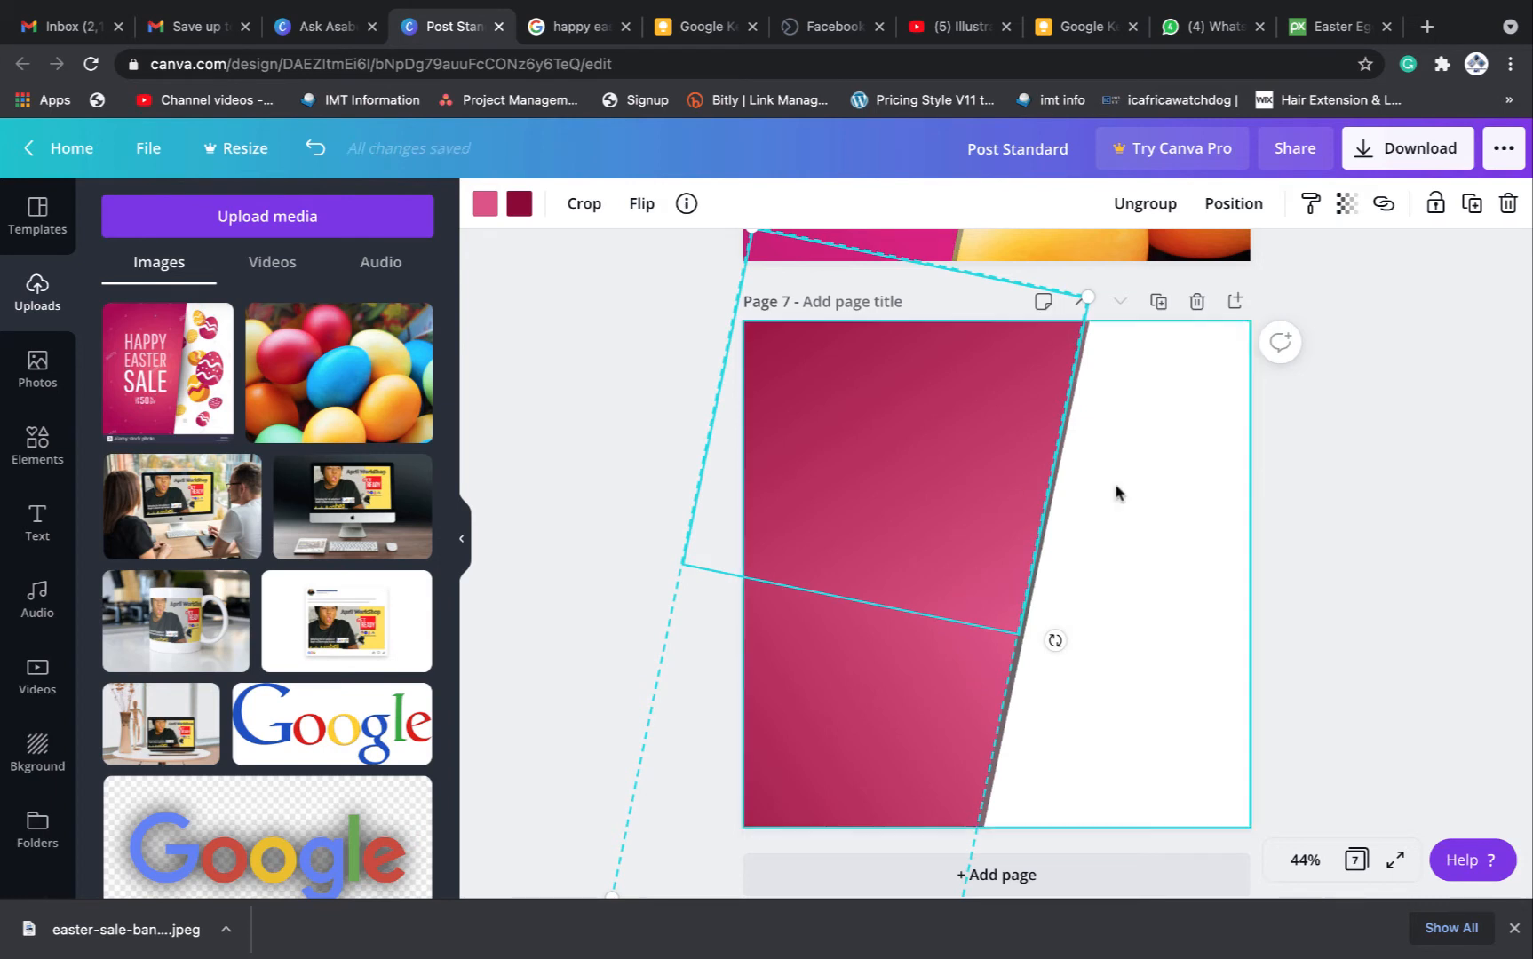
click(1375, 557)
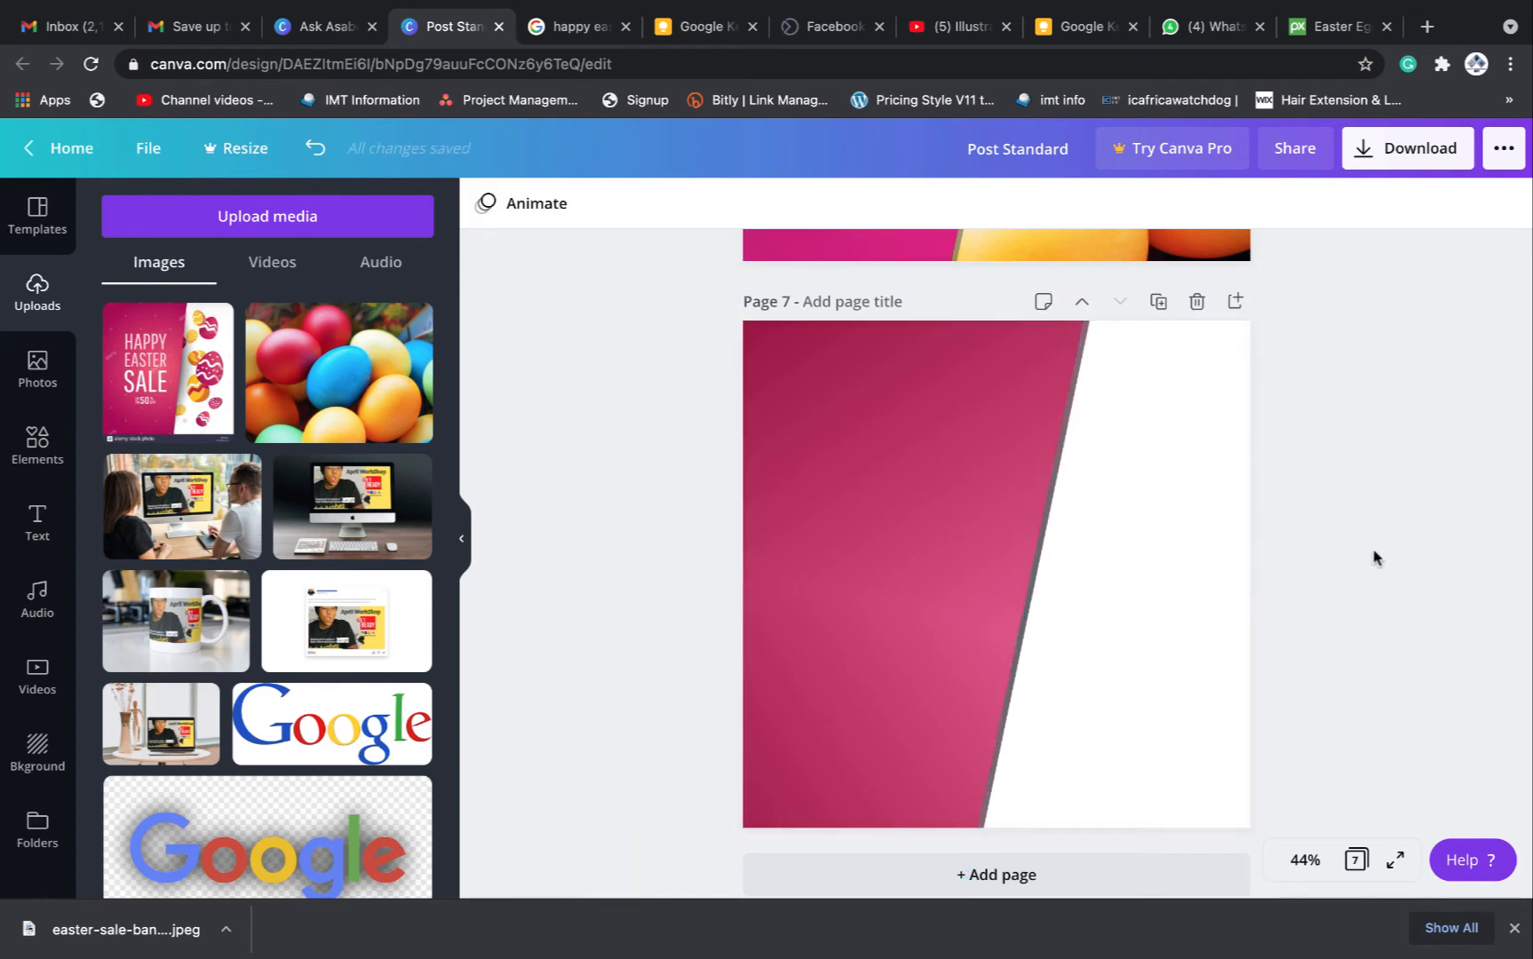
click(1023, 636)
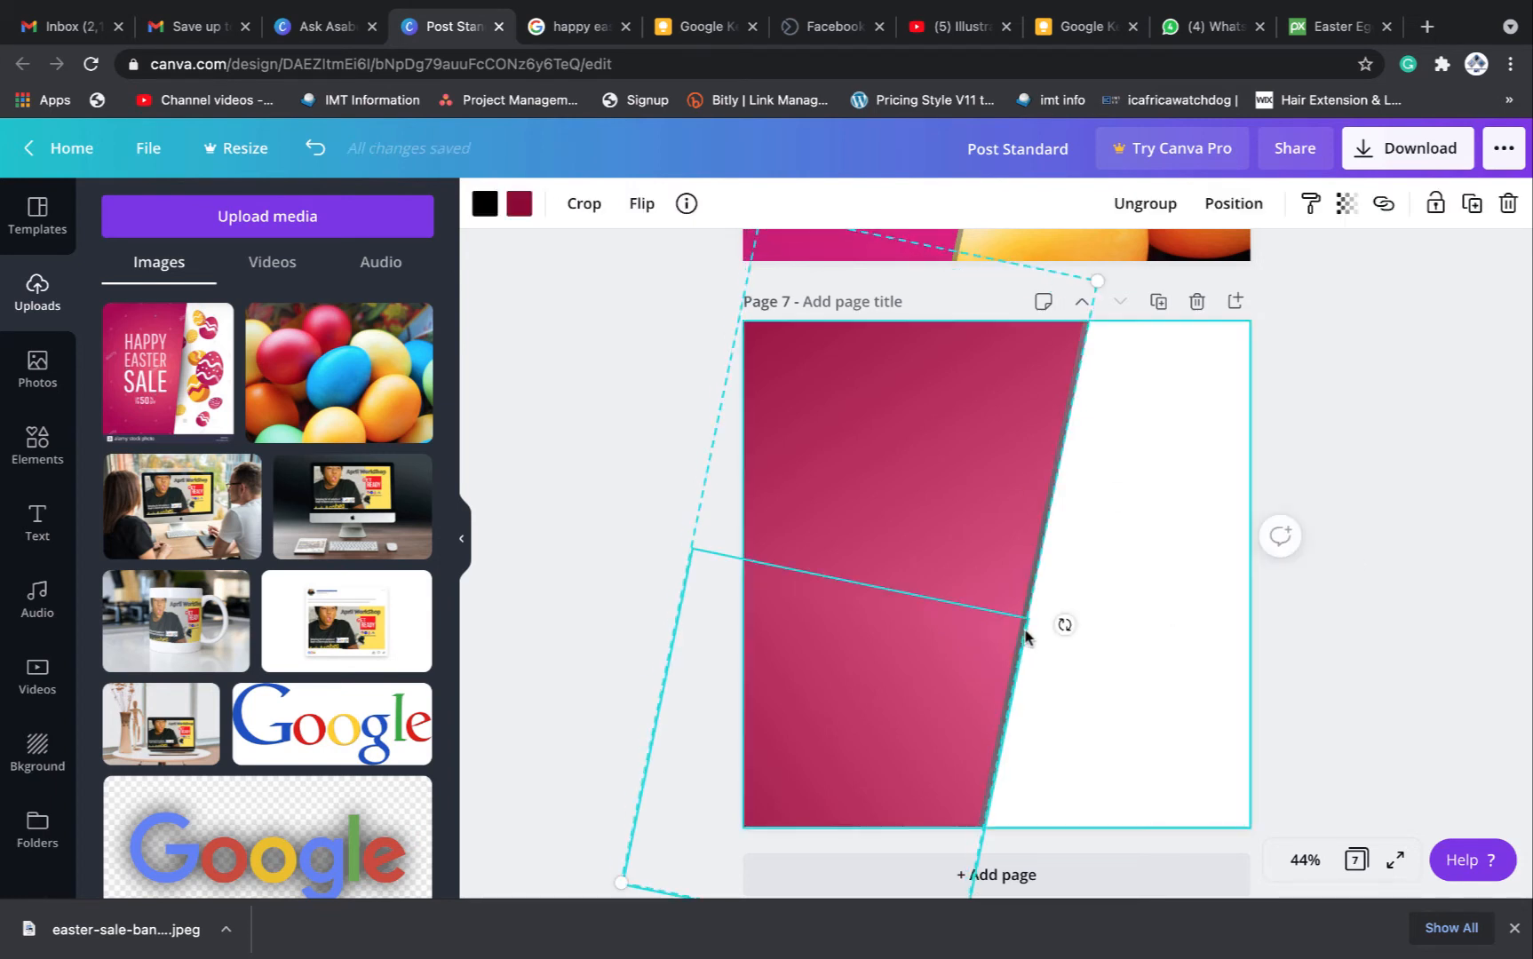
click(1393, 571)
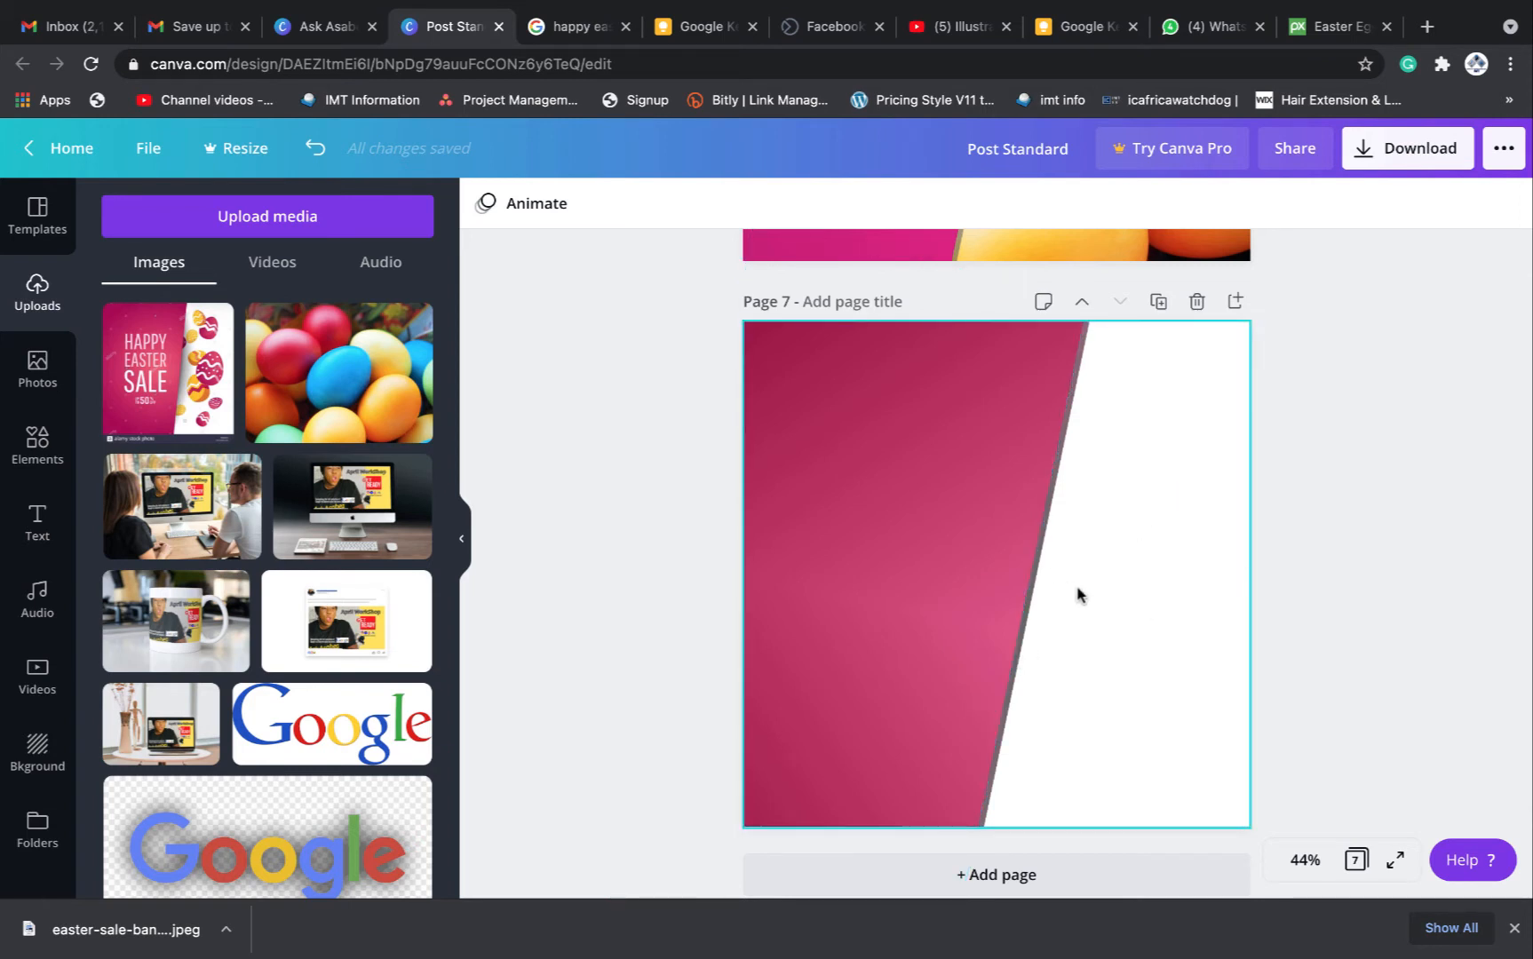
Add a text box reading "Happy" and place it on the upper half of the crimson panel
scroll(1078, 595, down, 1)
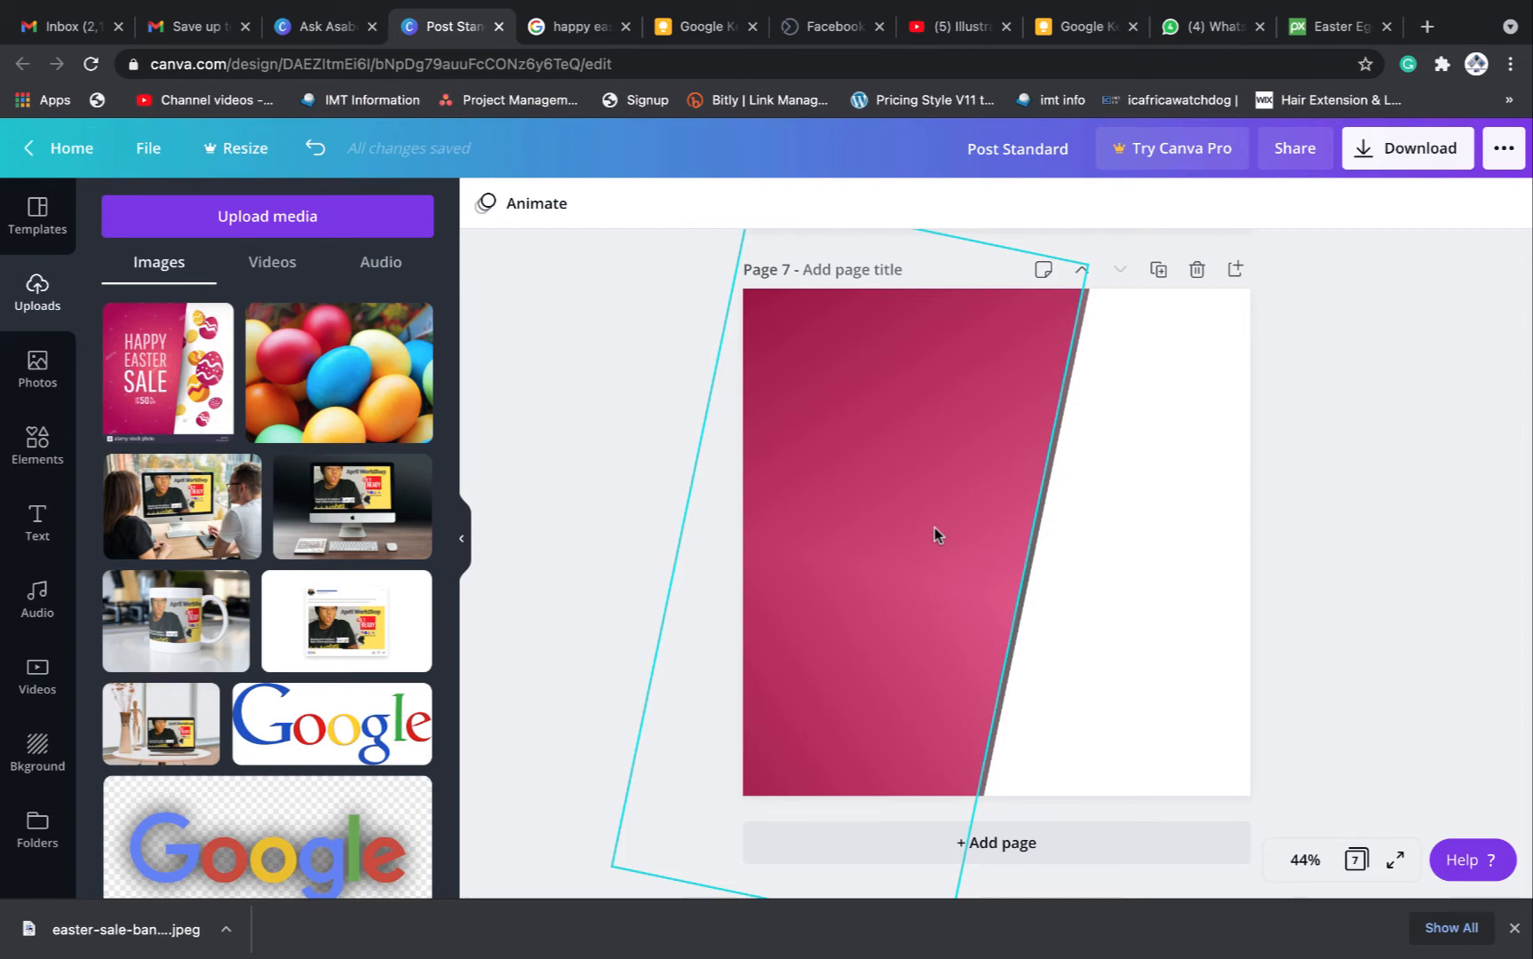
key(t)
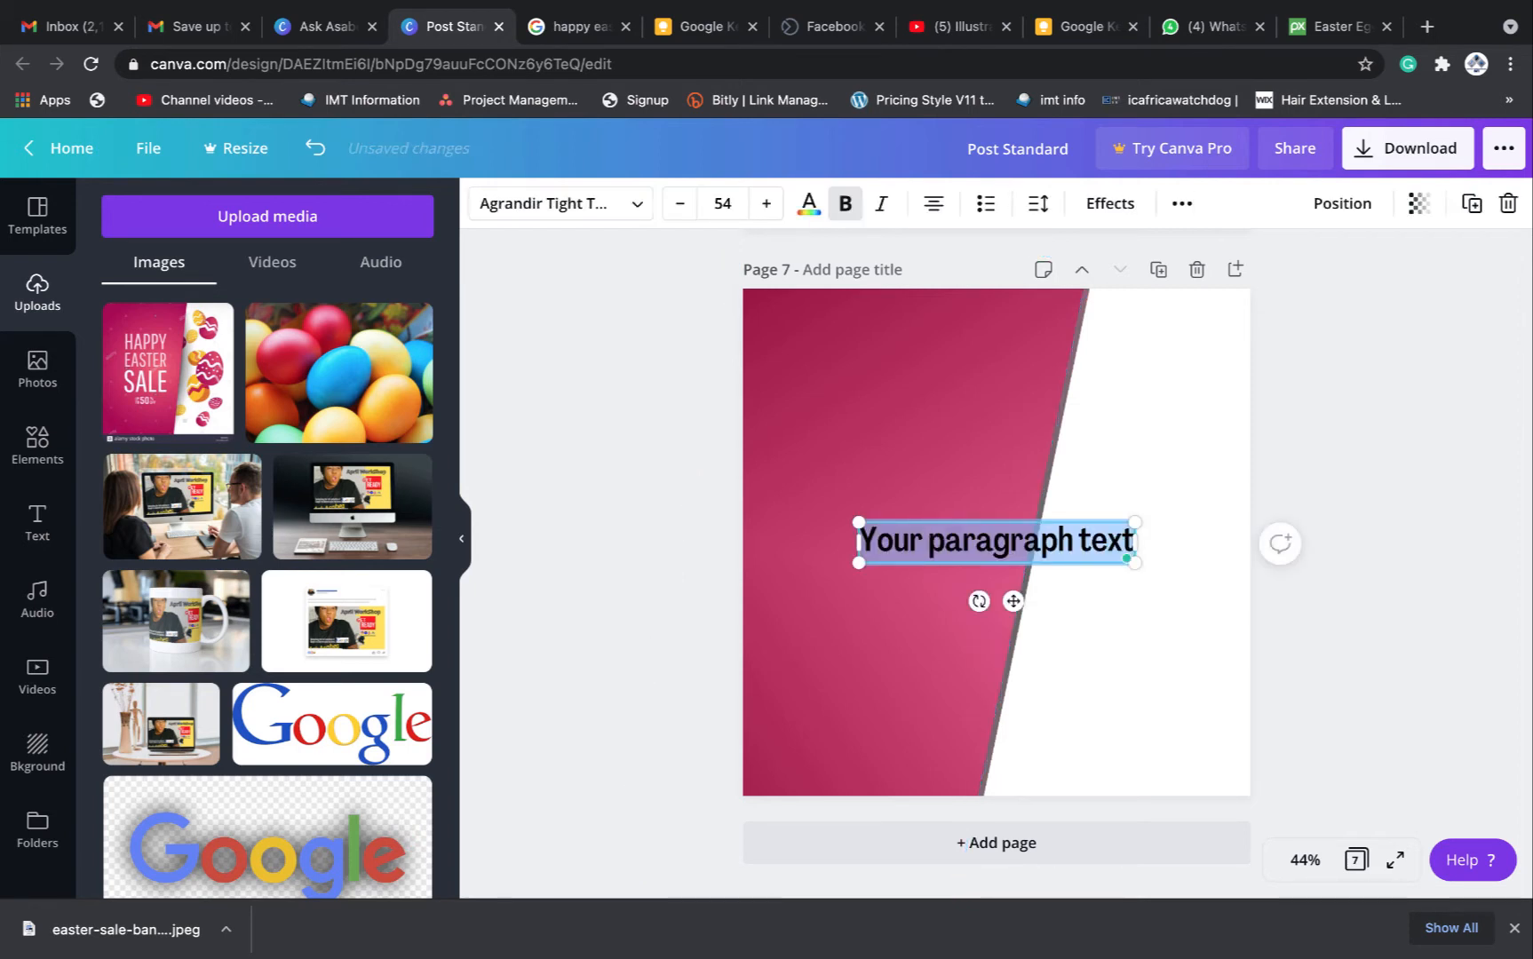
text(Happy)
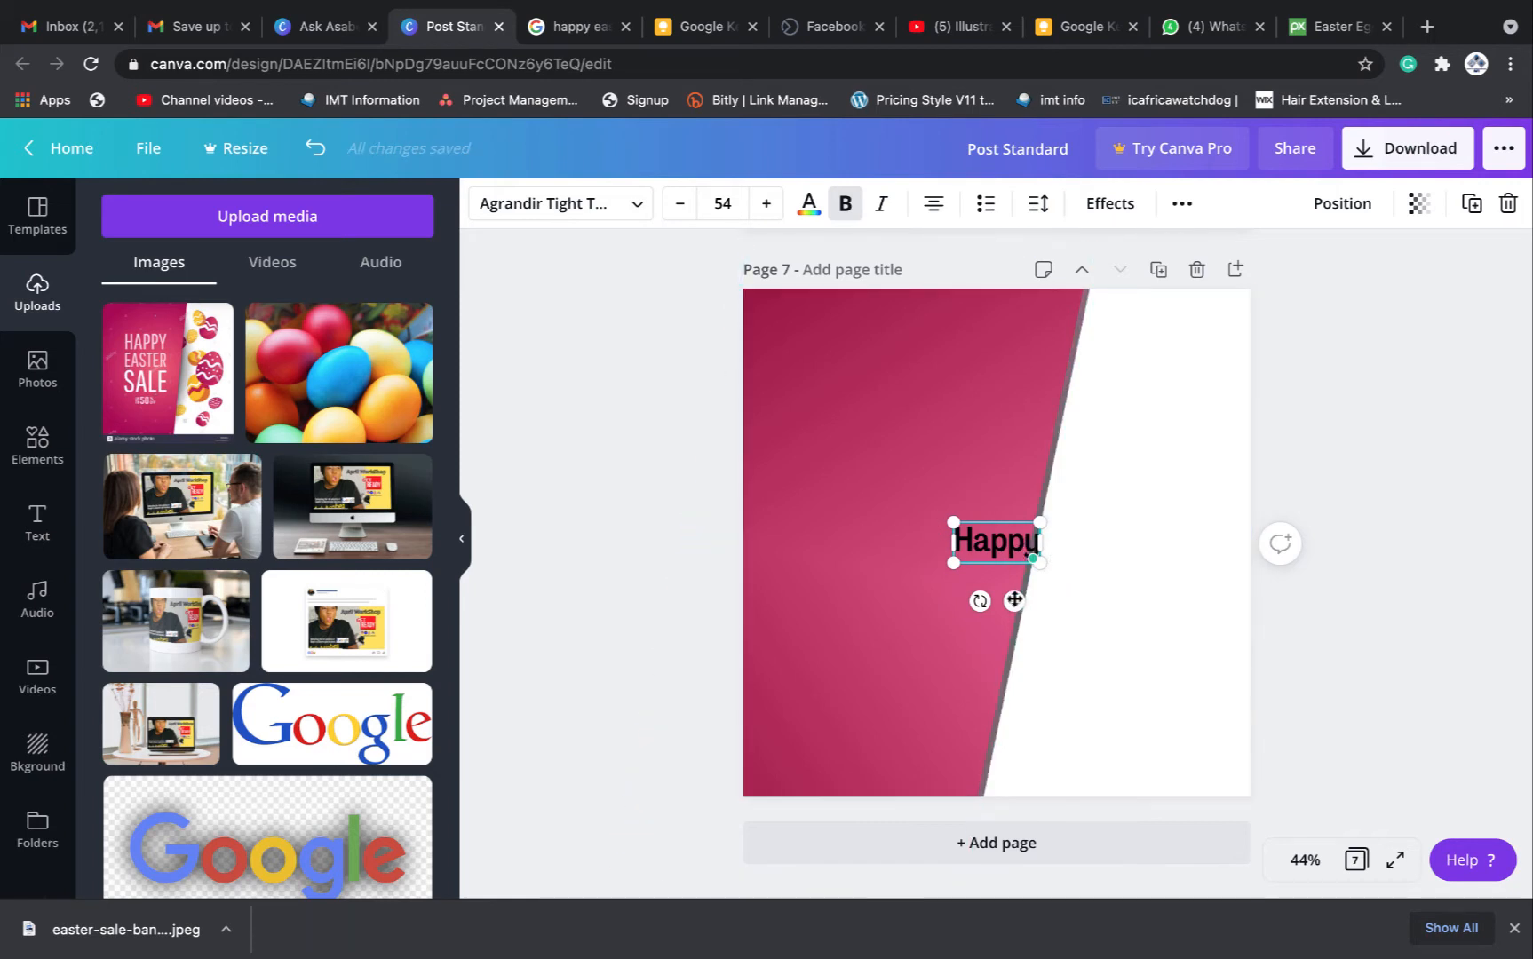
drag(1014, 601, 926, 511)
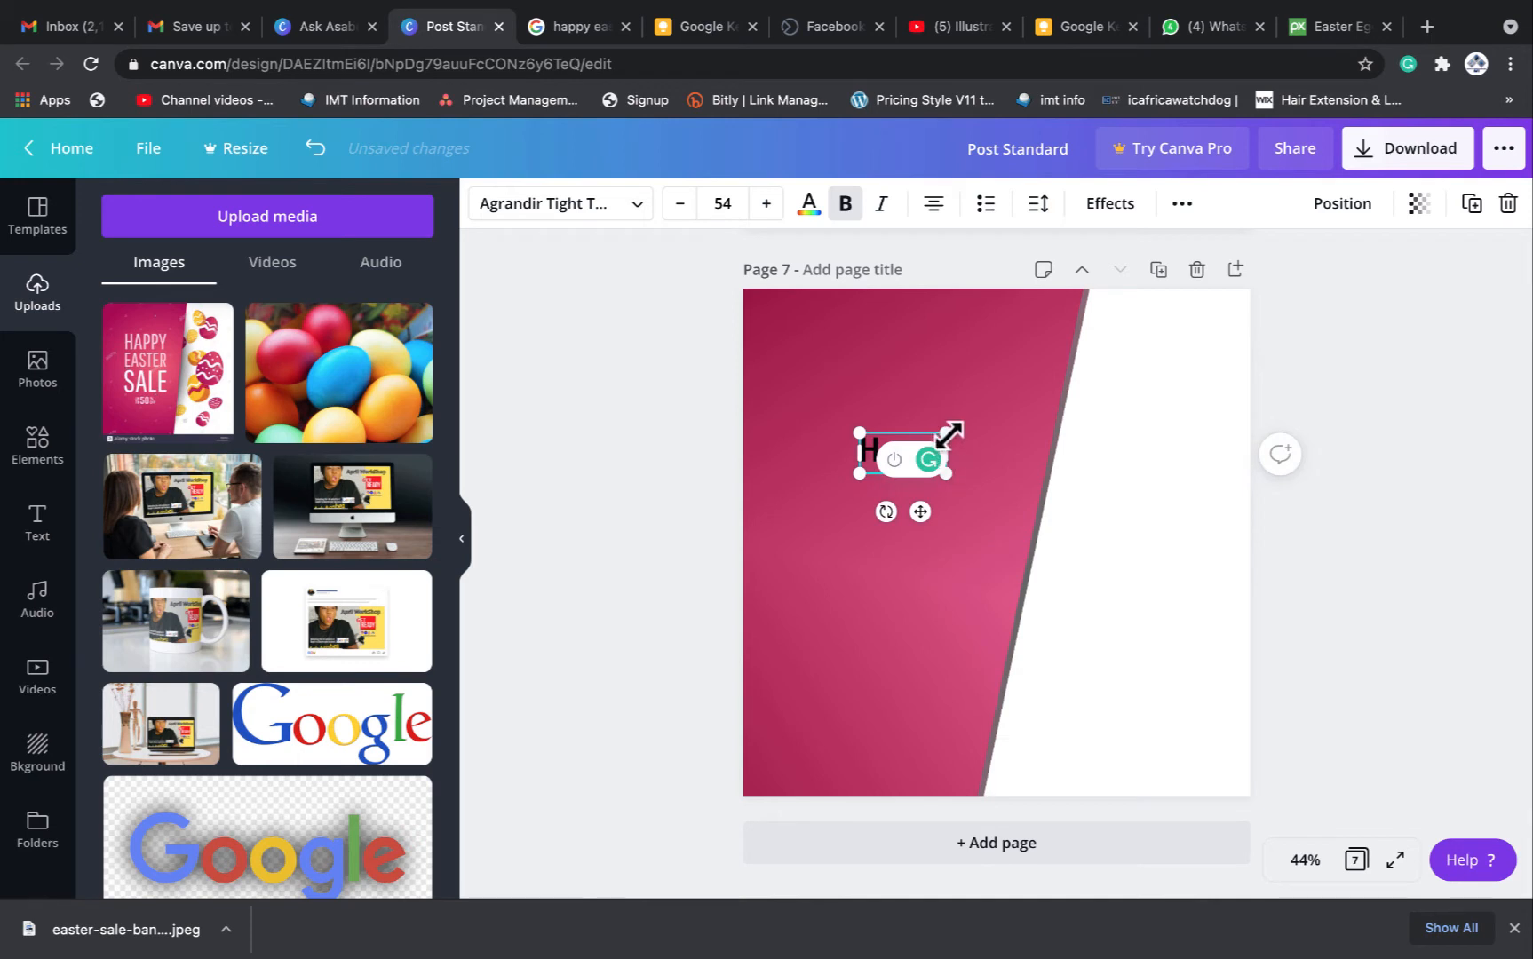
Enlarge the "Happy" text to font size 121 across the upper crimson panel
drag(947, 434, 992, 370)
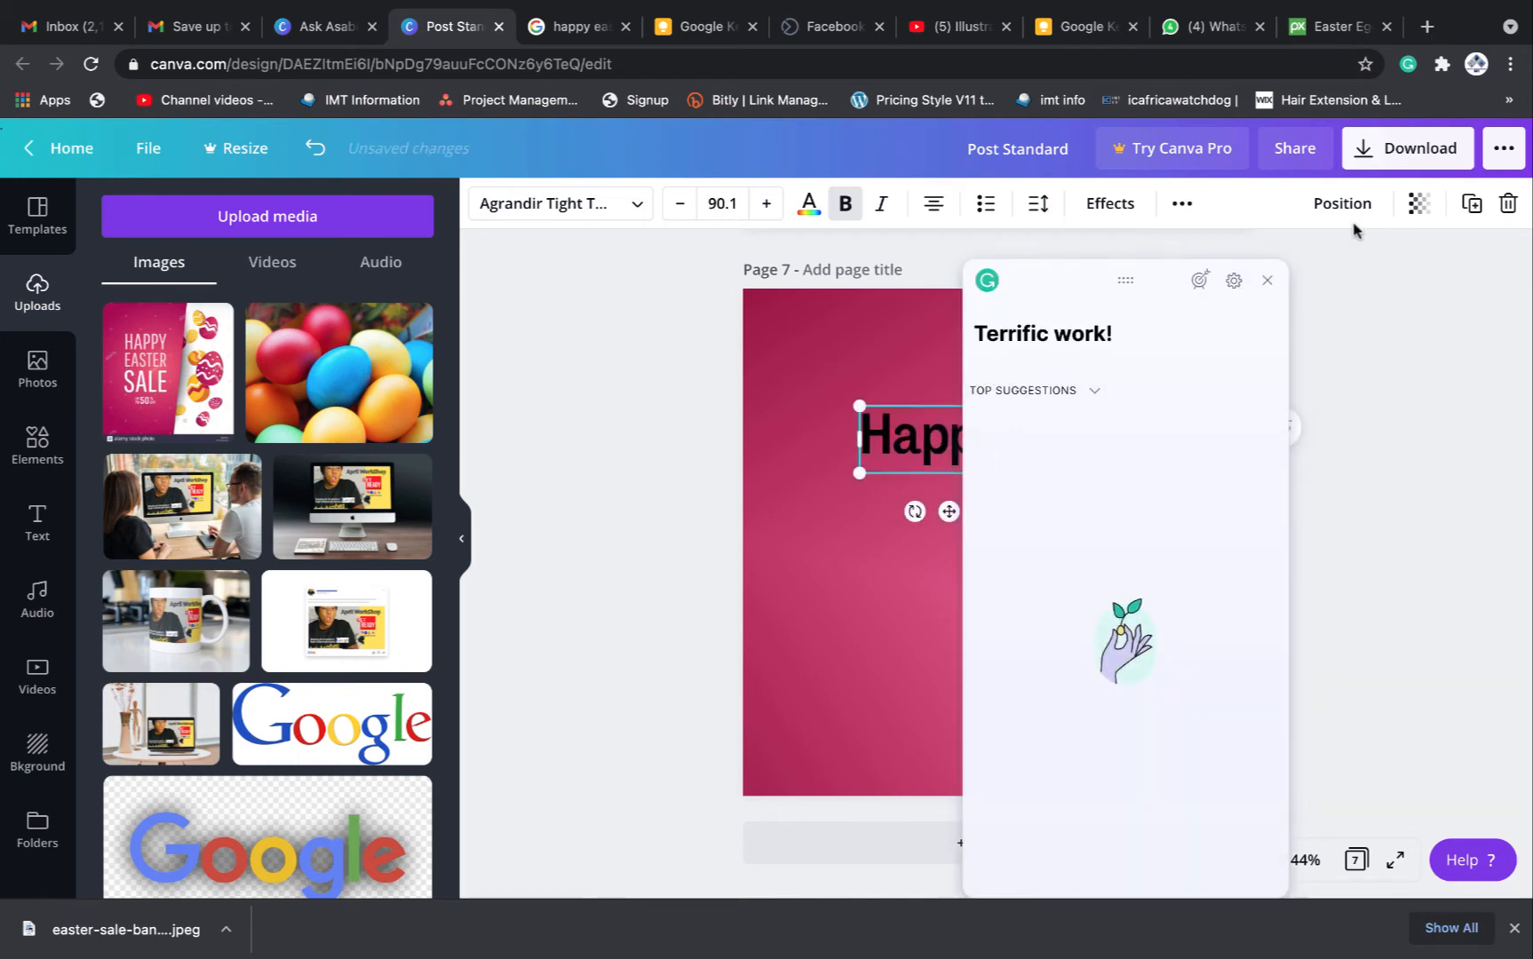
click(1268, 280)
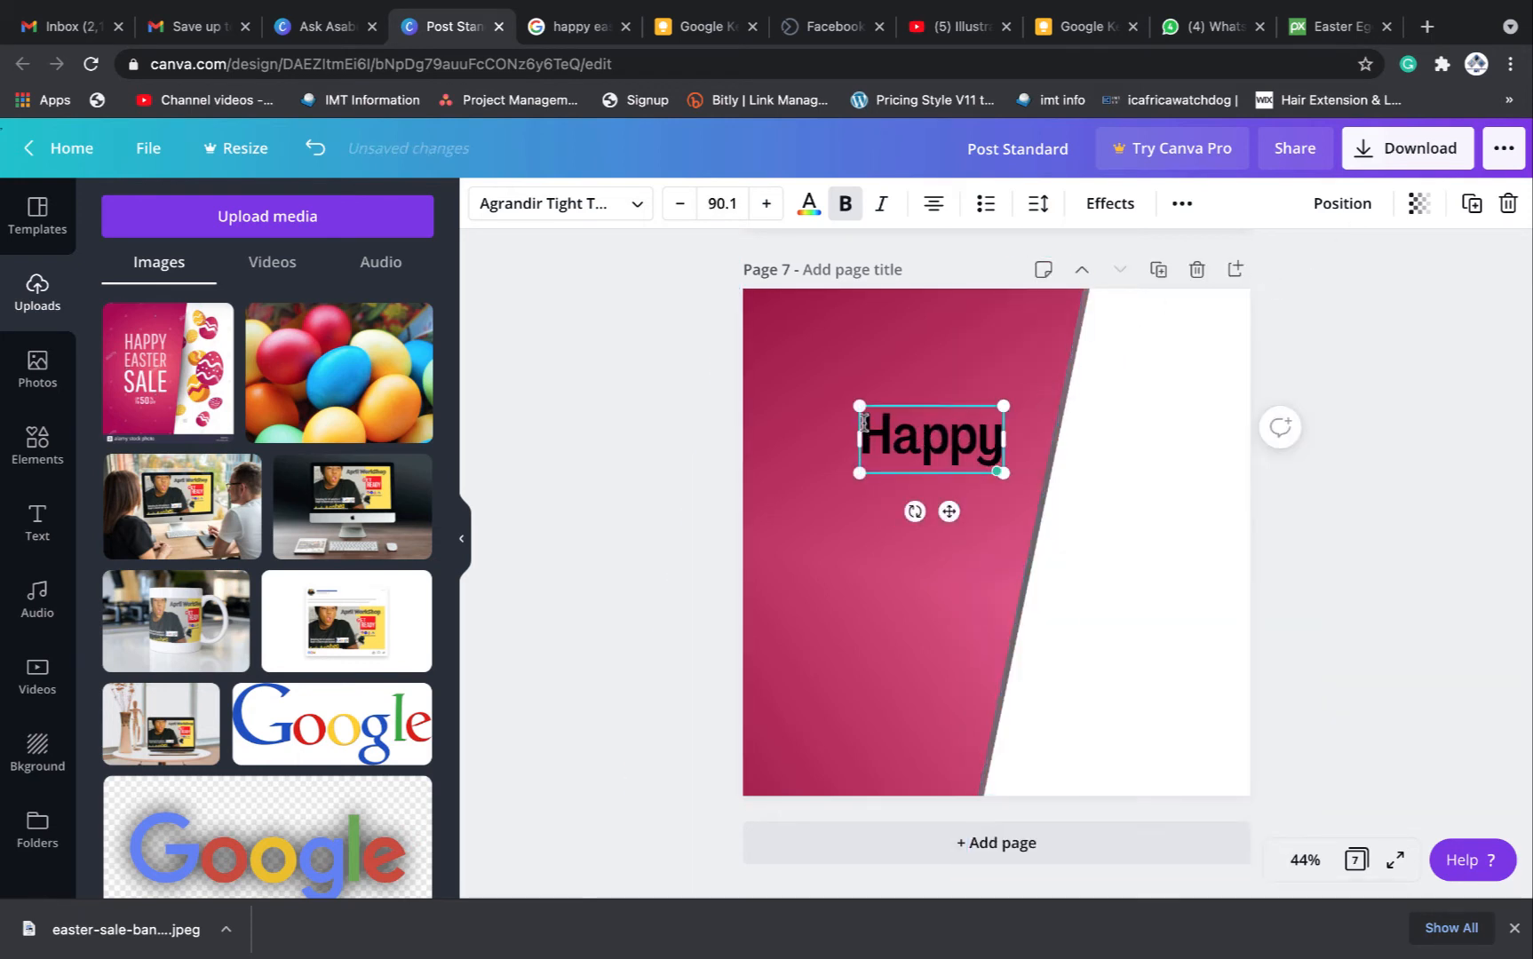
drag(860, 406, 830, 392)
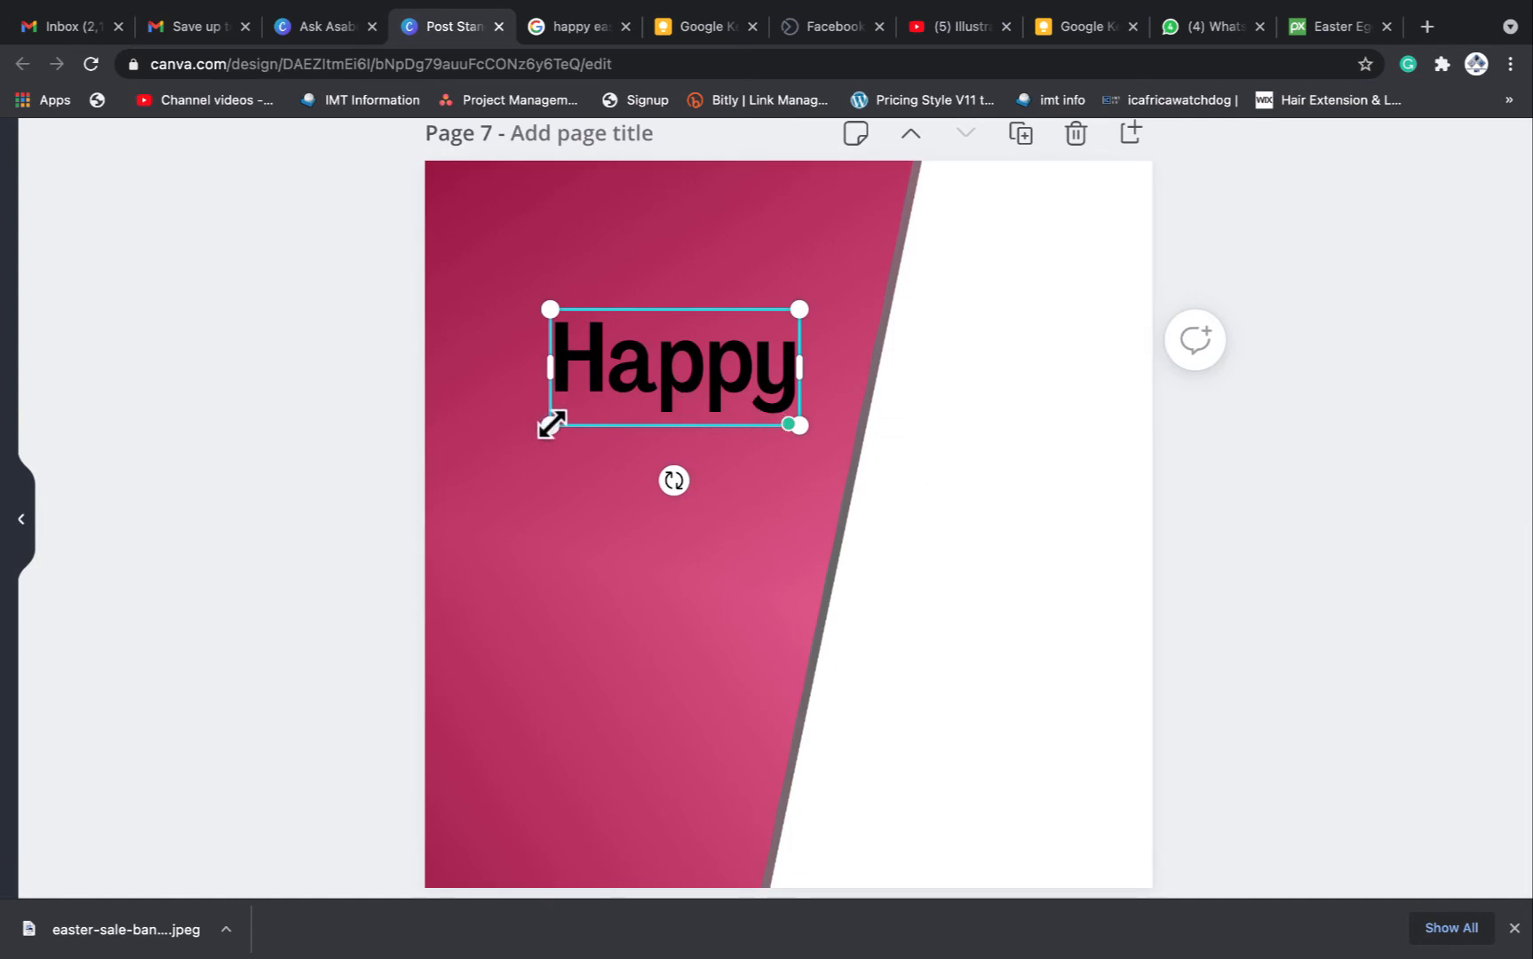
drag(550, 426, 521, 438)
click(685, 405)
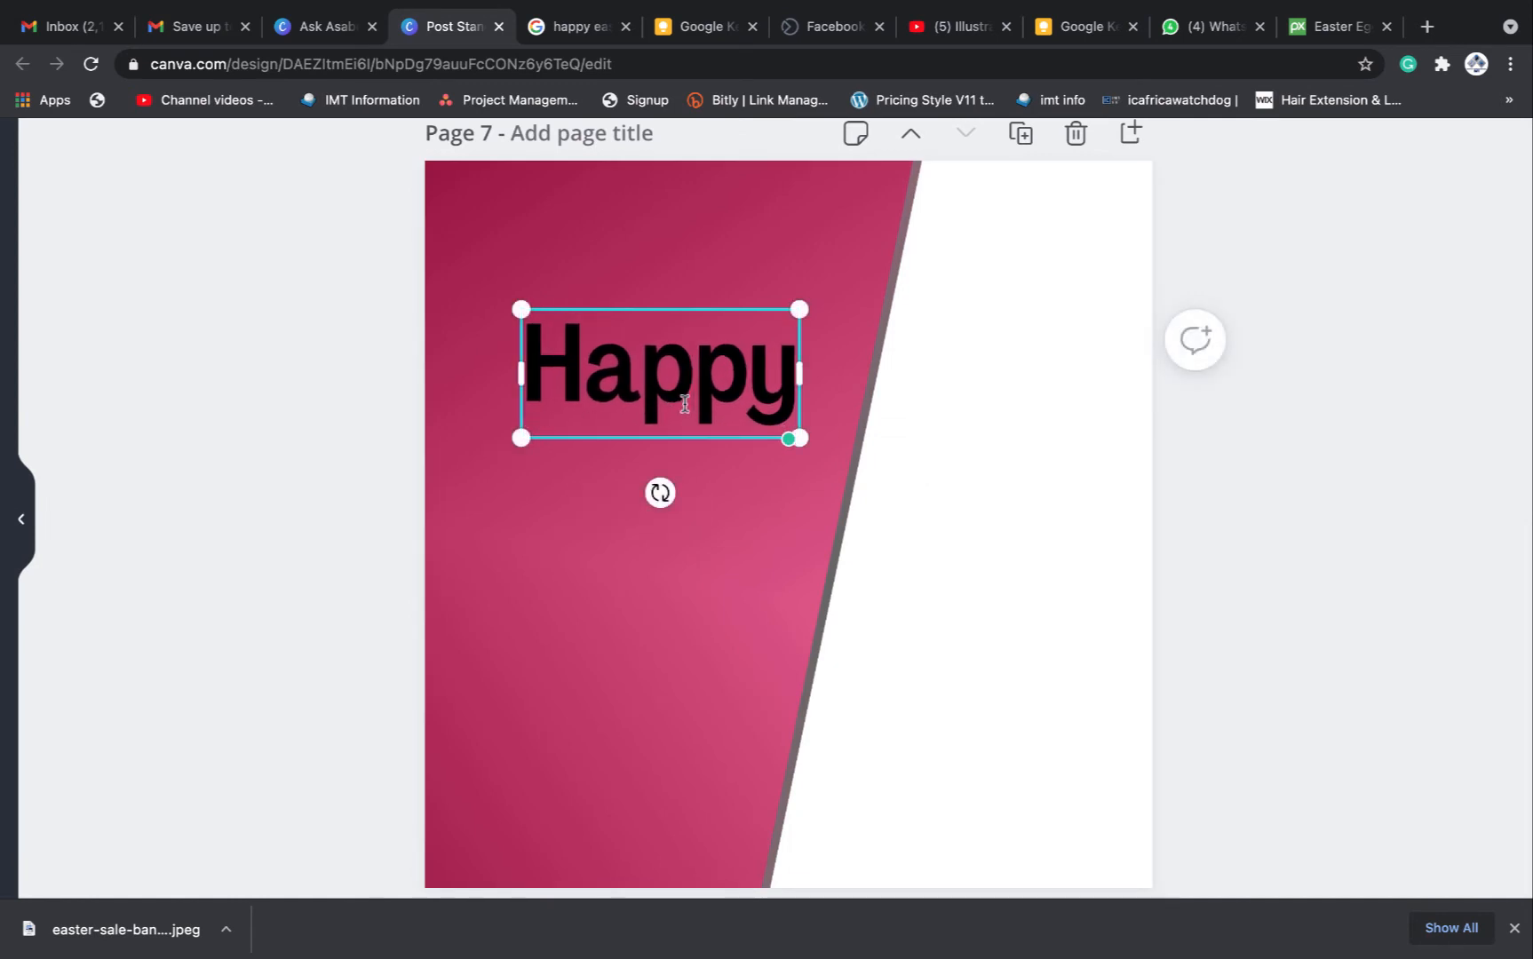
scroll(733, 496, up, 2)
scroll(733, 496, down, 1)
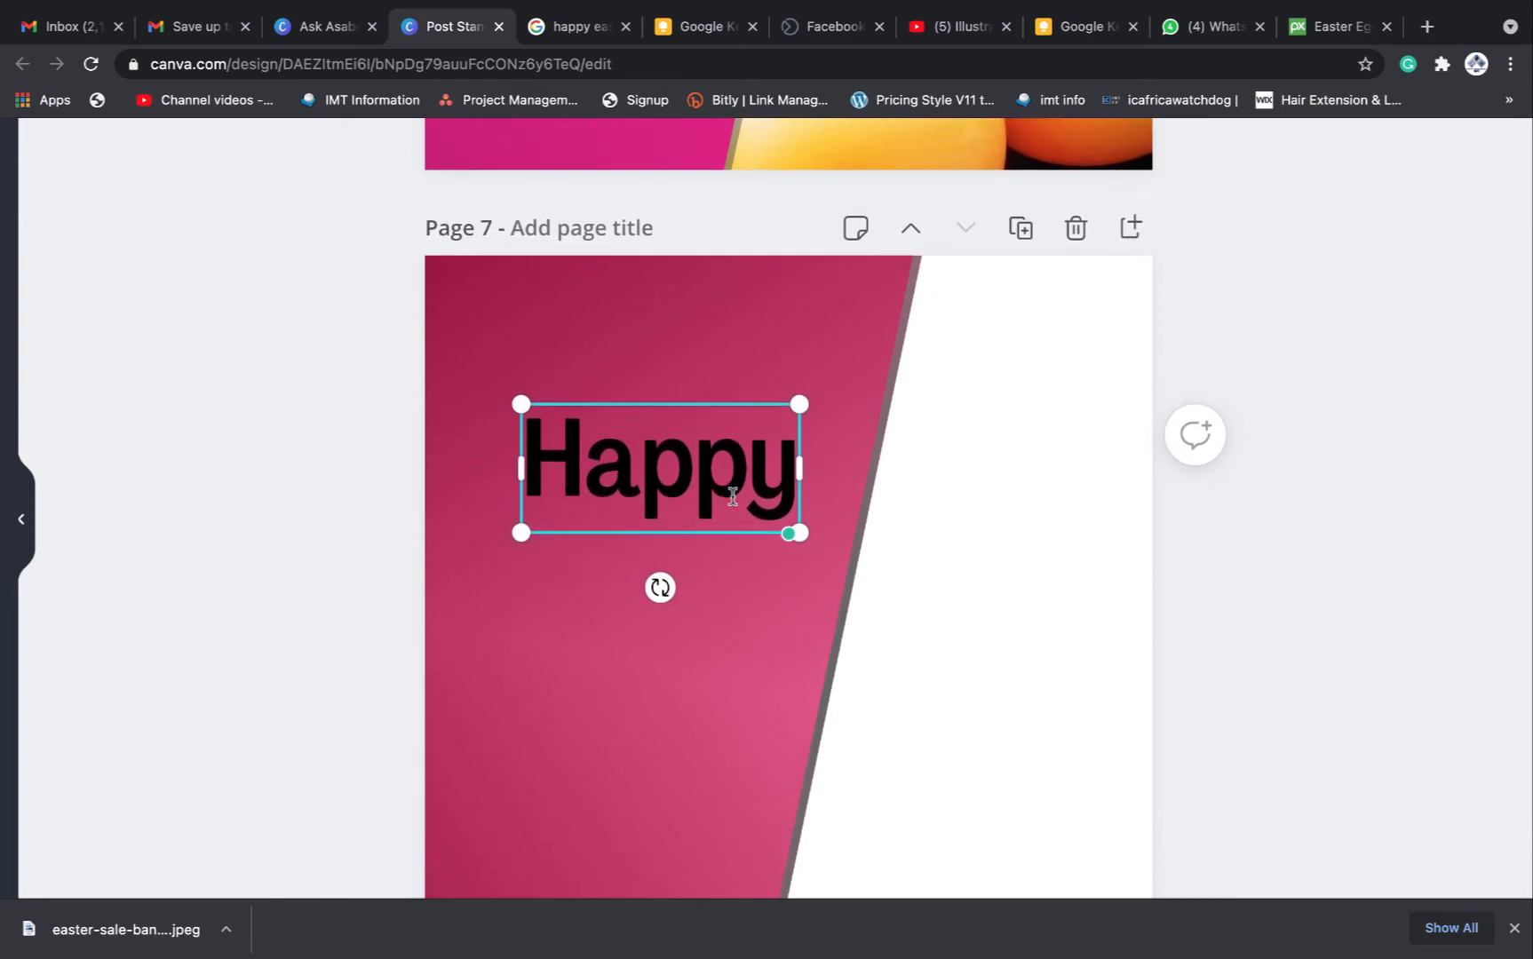
scroll(733, 495, down, 4)
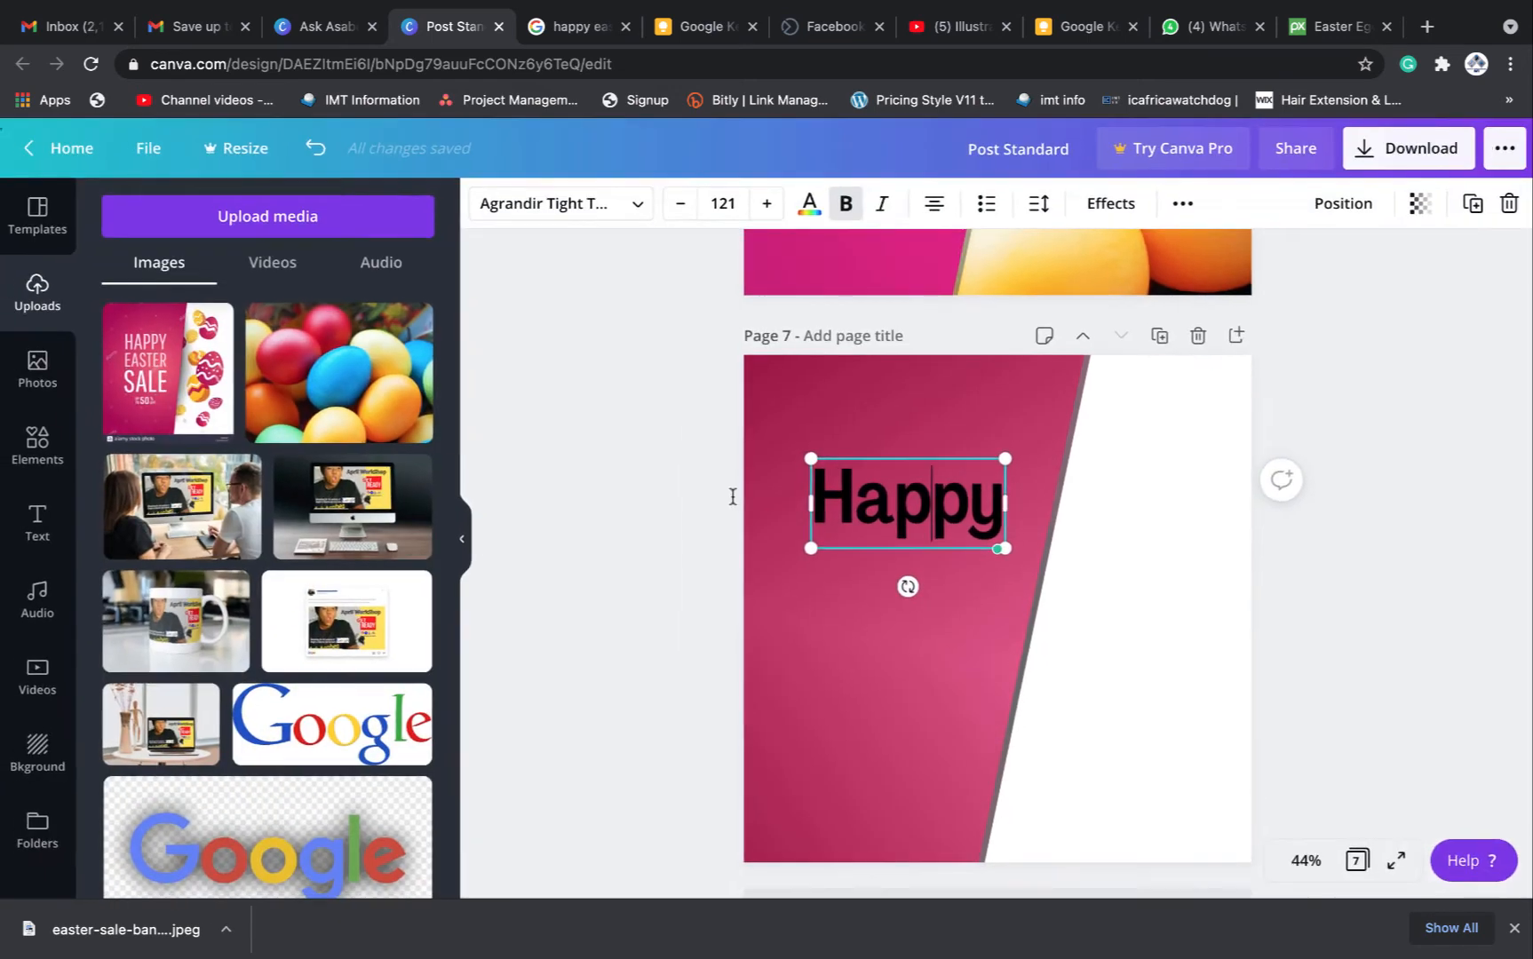
scroll(1346, 559, down, 2)
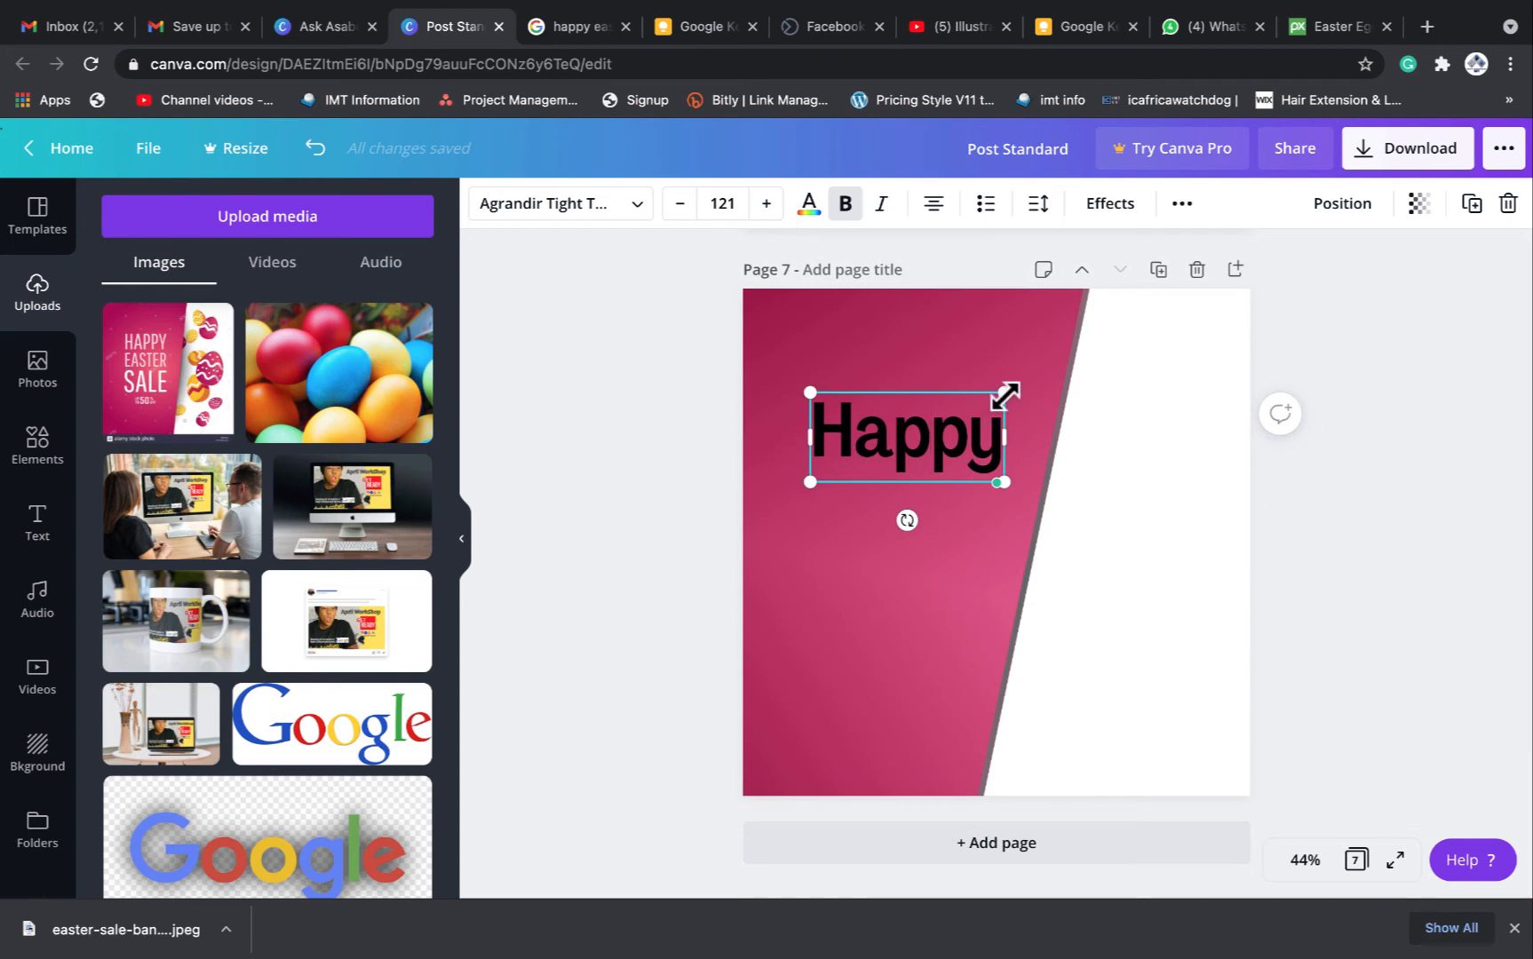
Convert the "Happy" text to uppercase and colour it white
click(1383, 529)
click(975, 448)
click(1182, 210)
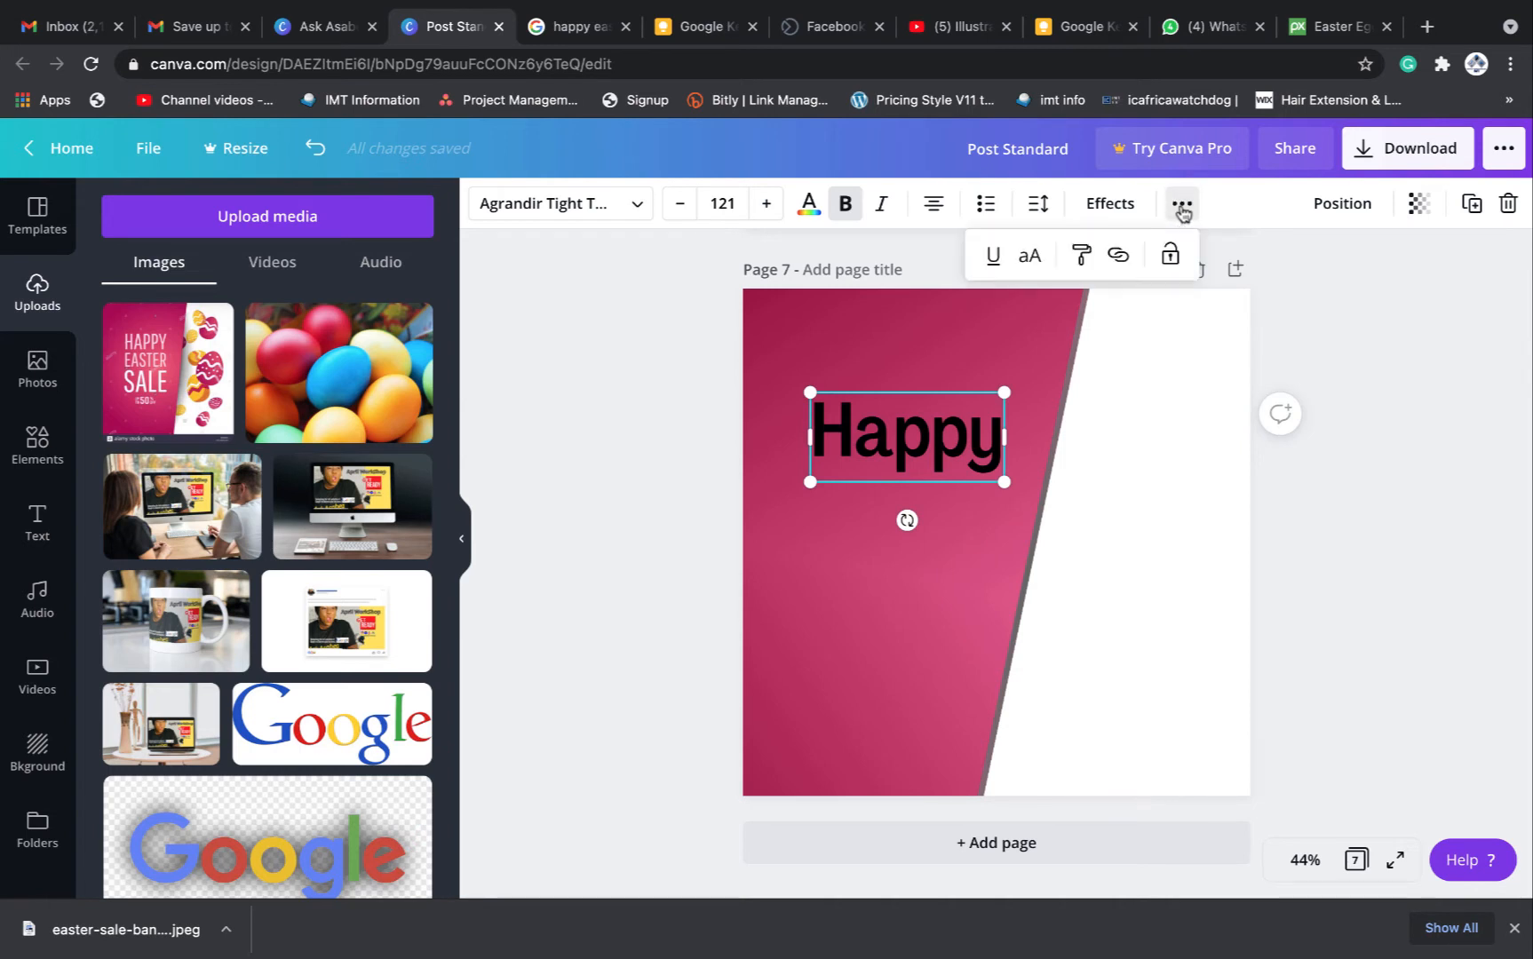
click(1032, 259)
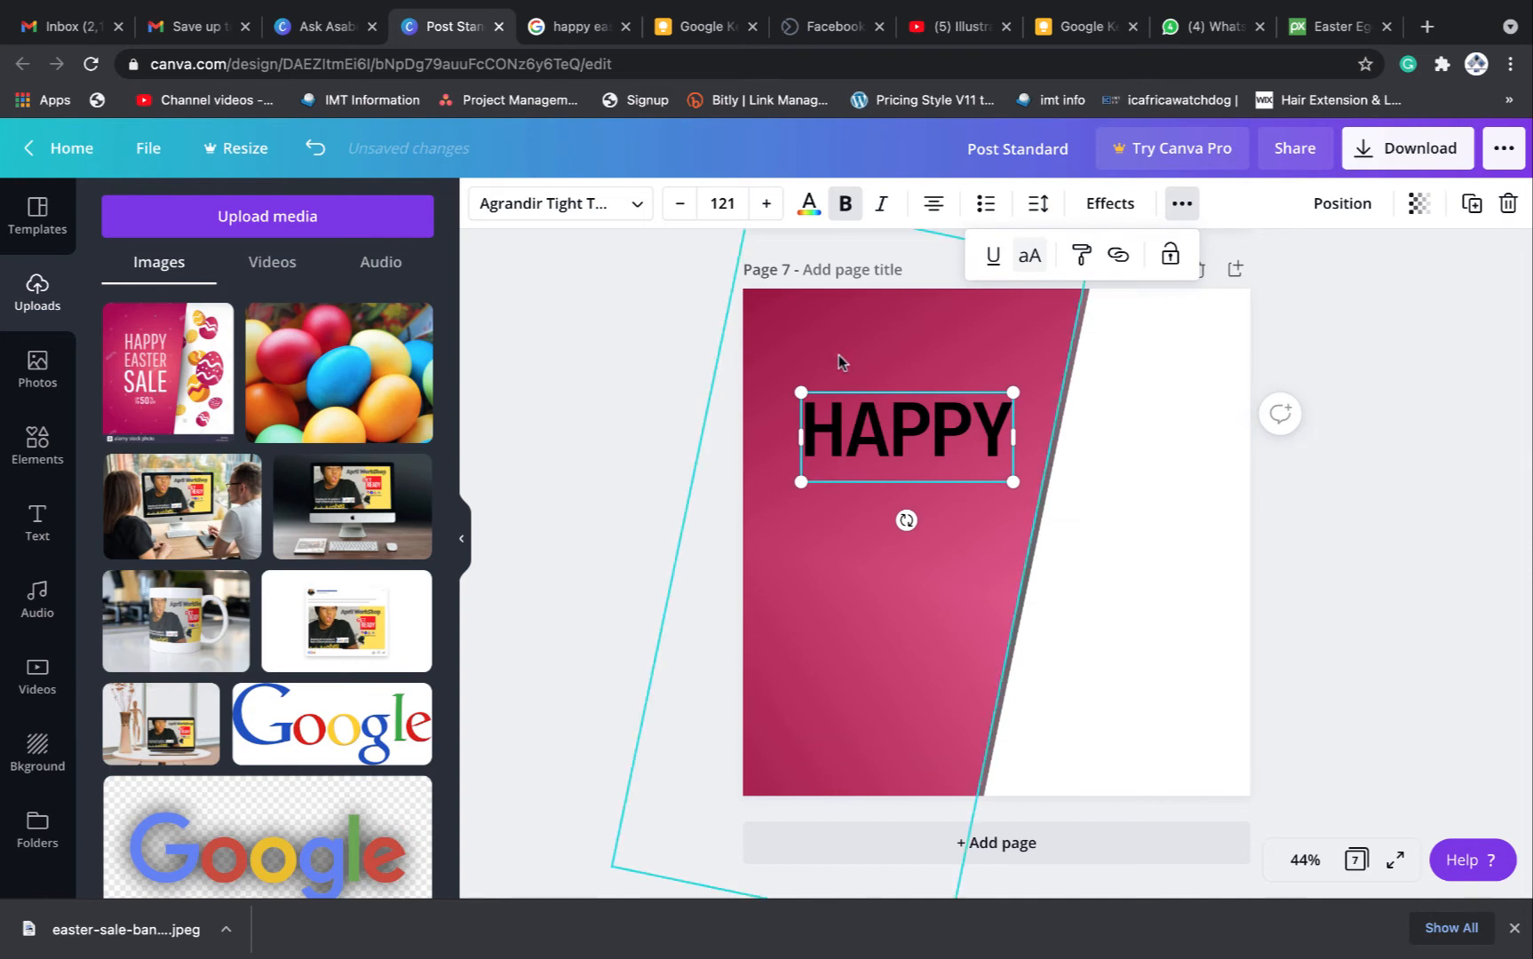
click(808, 204)
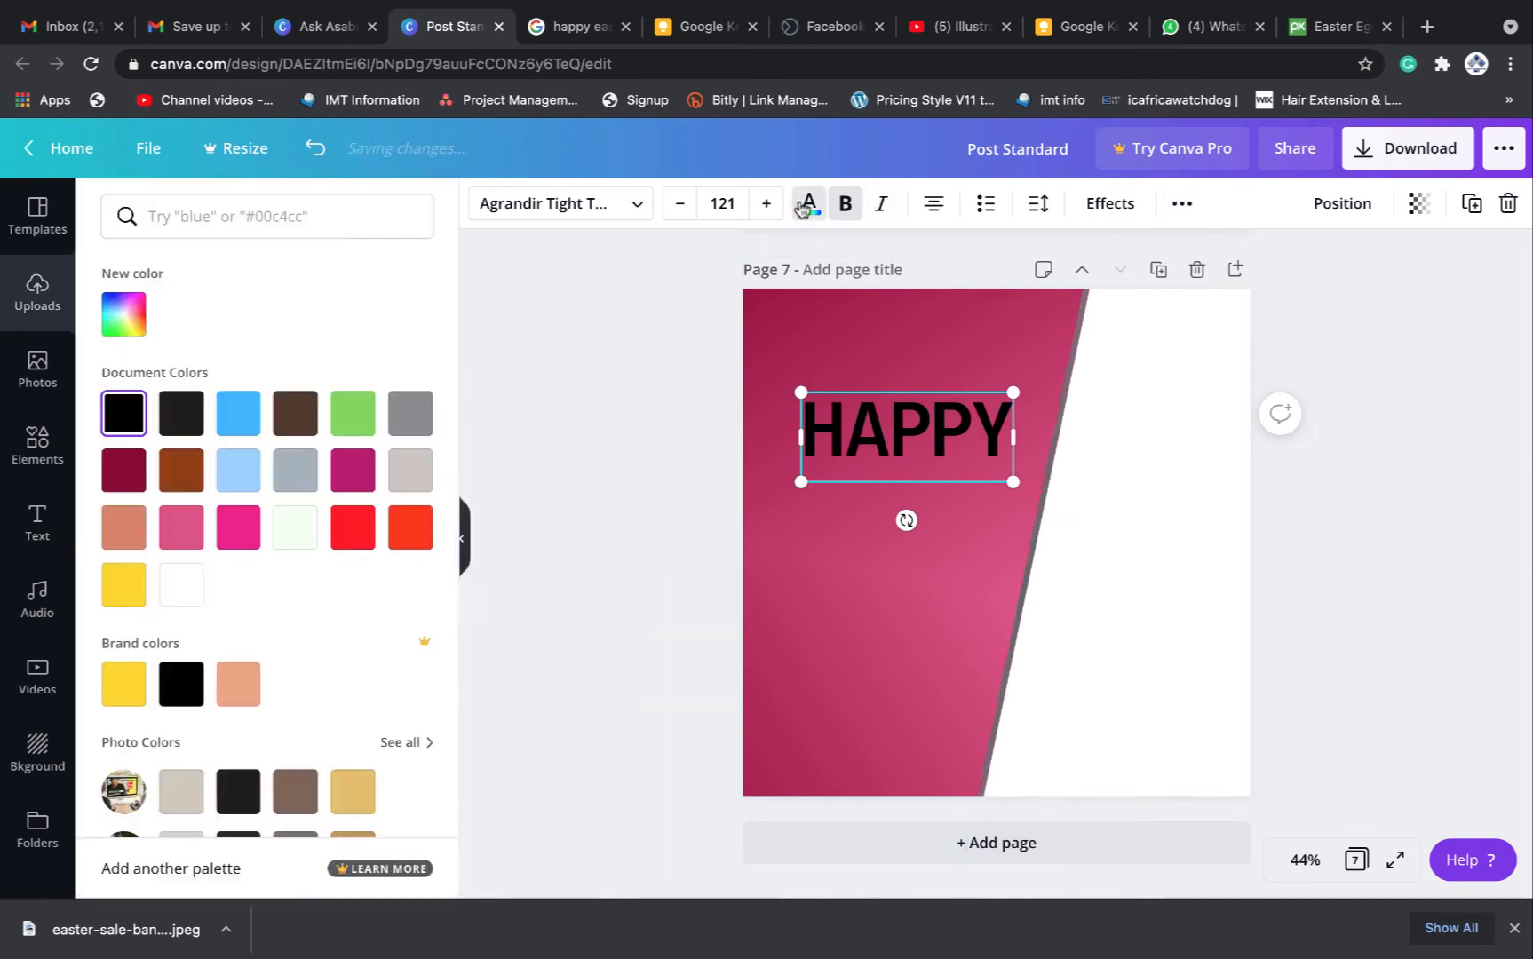
click(181, 585)
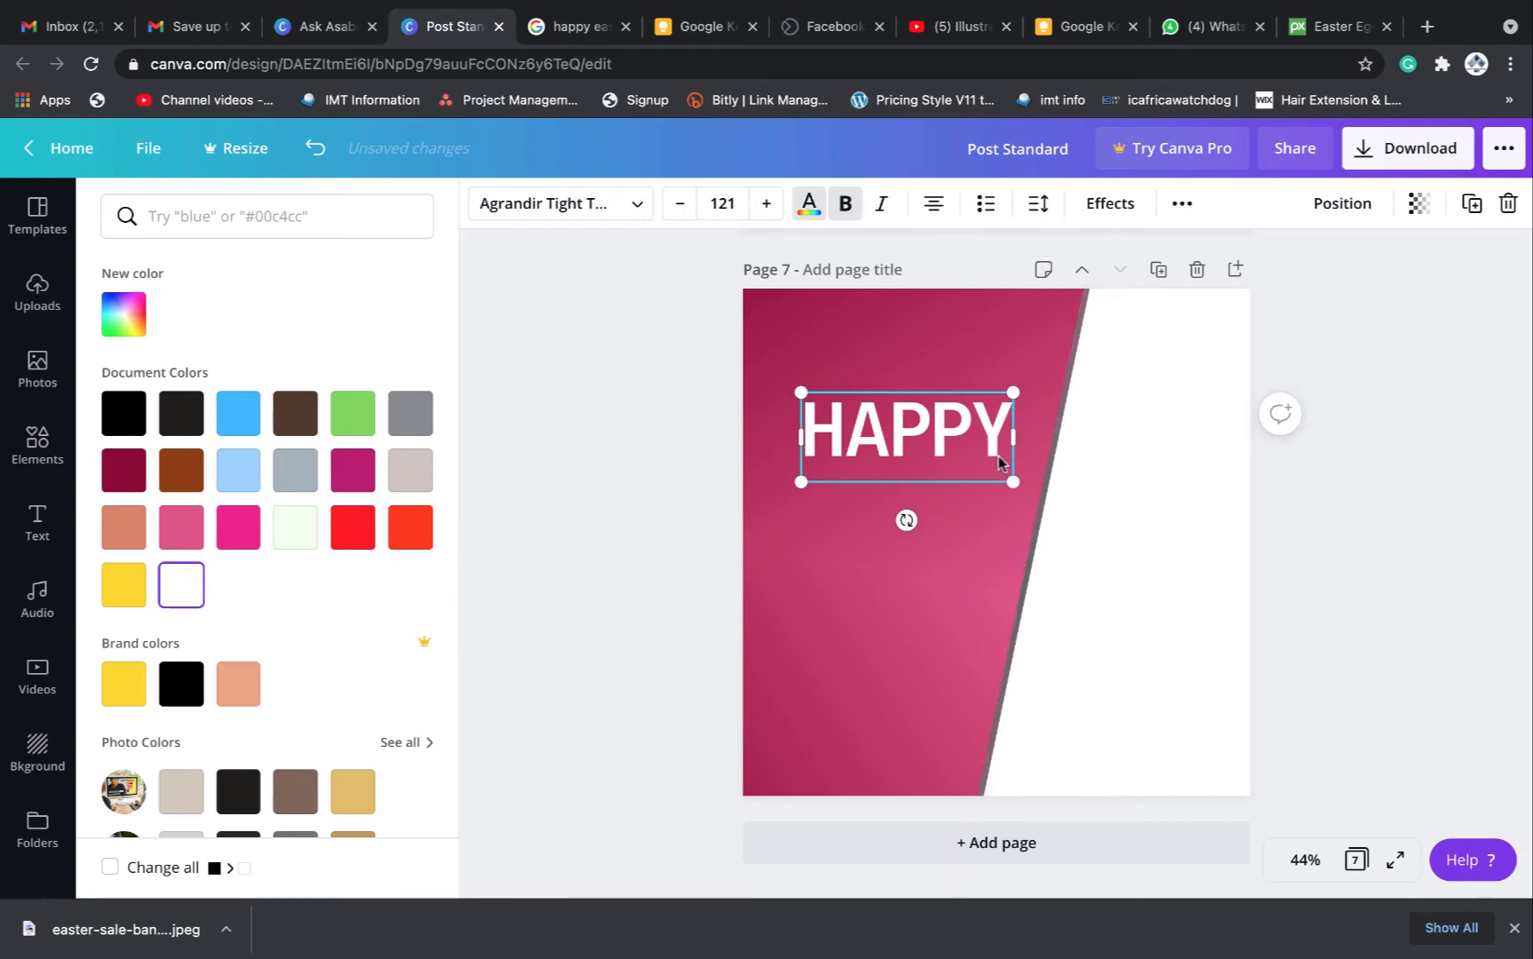
Reduce the "HAPPY" text to size 117 and change its font to League Gothic
drag(1019, 399, 1003, 390)
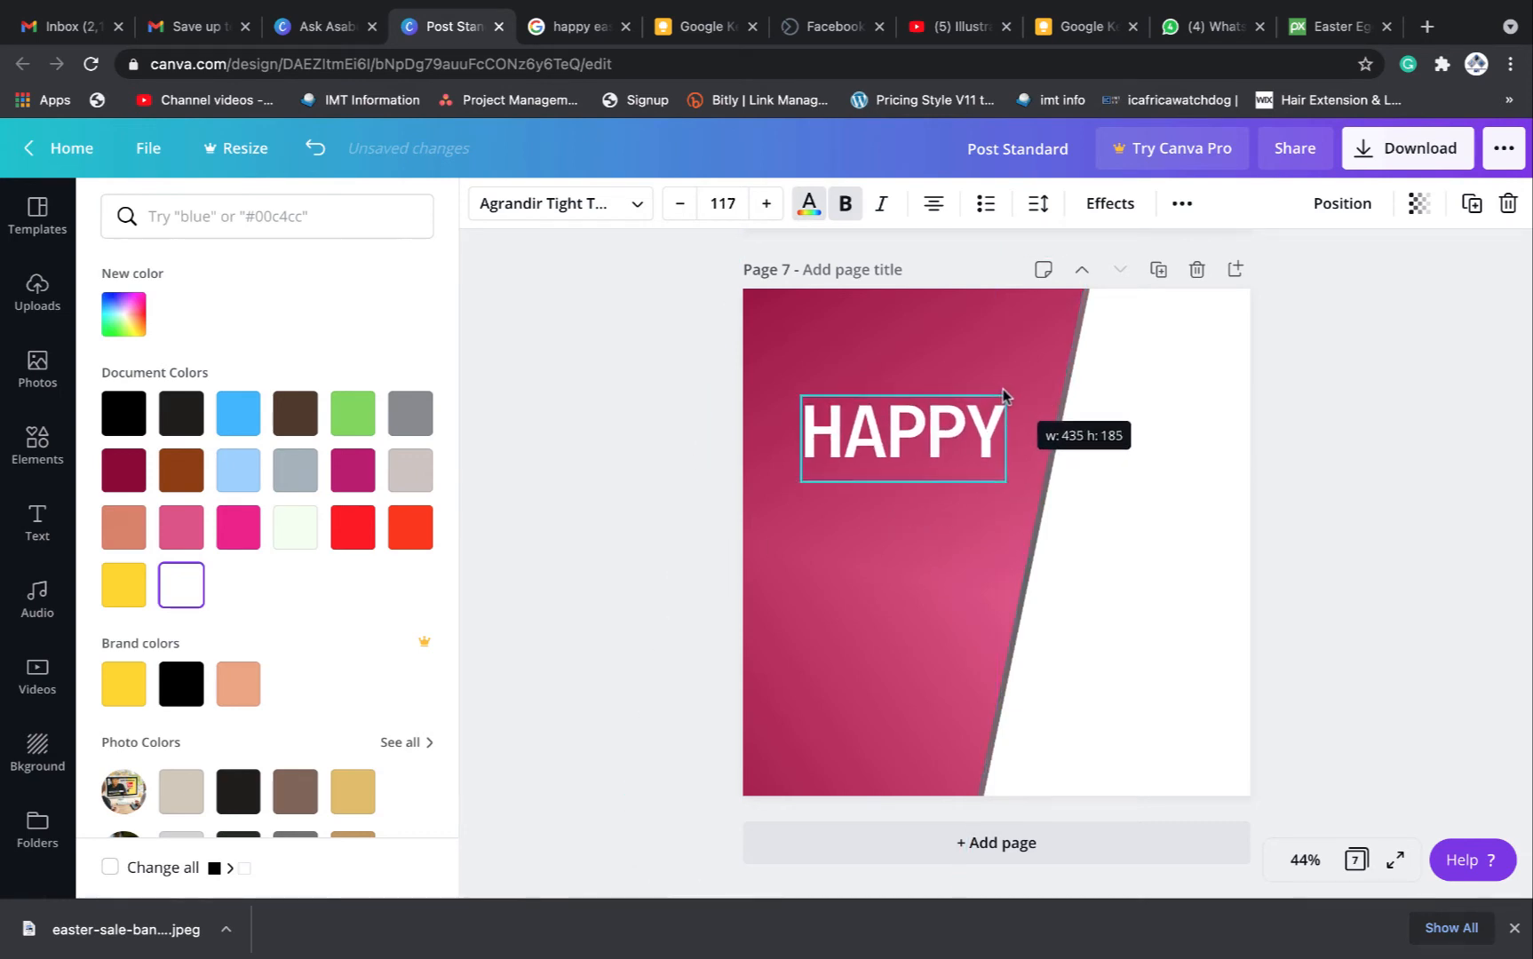
click(635, 207)
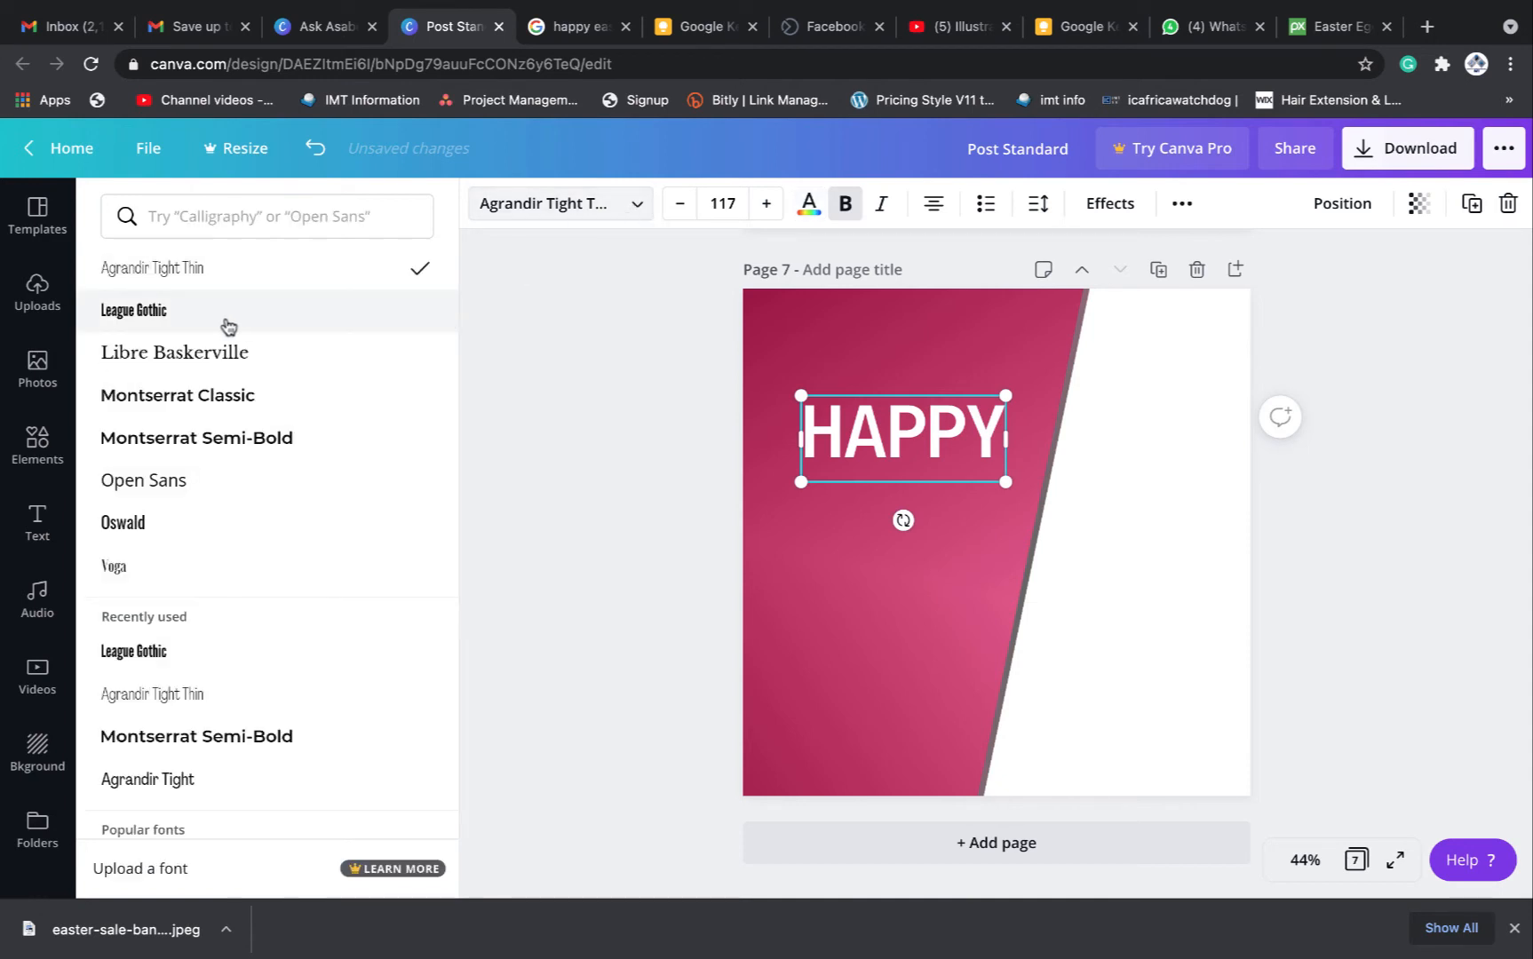
click(222, 326)
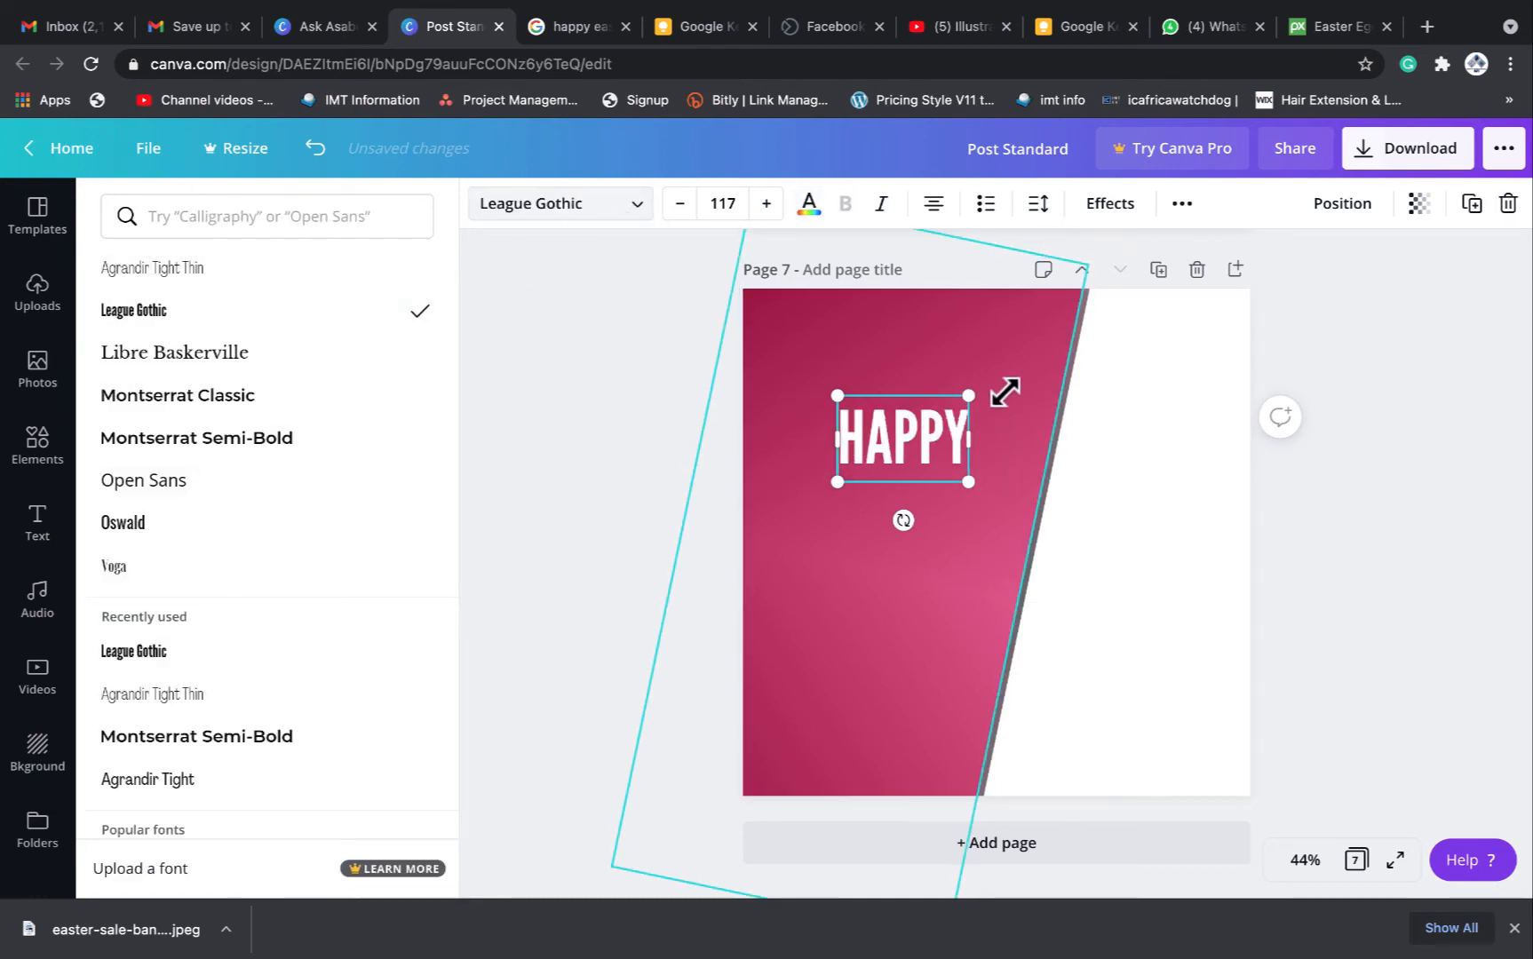
Enlarge the "HAPPY" text to size 141 and place a duplicate reading "EASTER" directly below it, with left edges aligned
drag(967, 396, 934, 428)
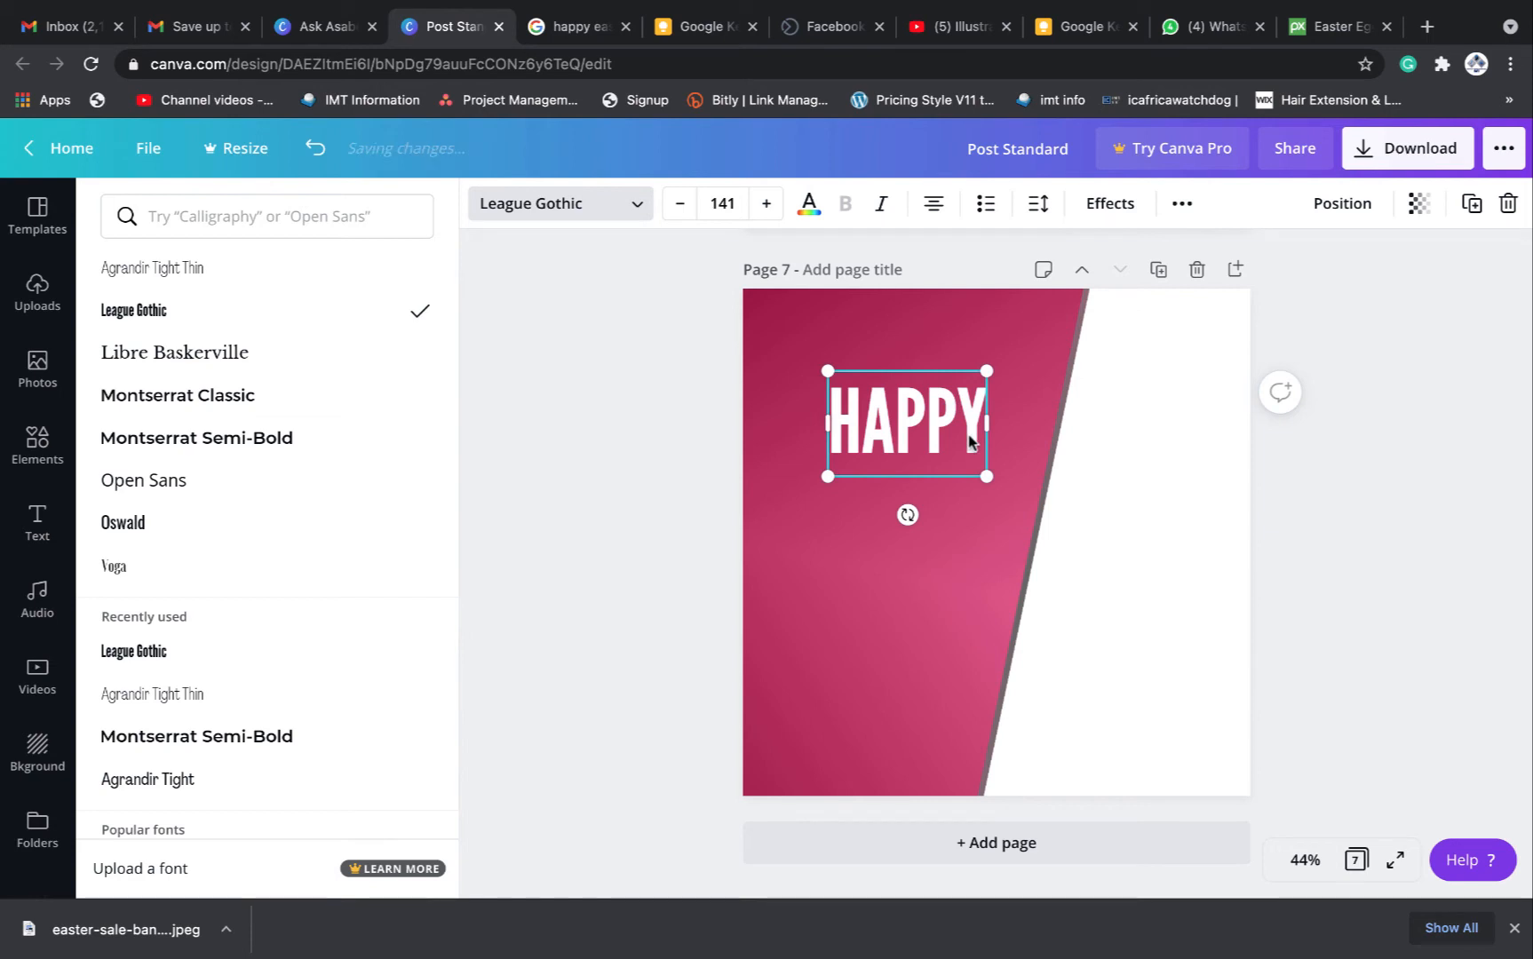
key(ctrl+d)
drag(968, 442, 960, 517)
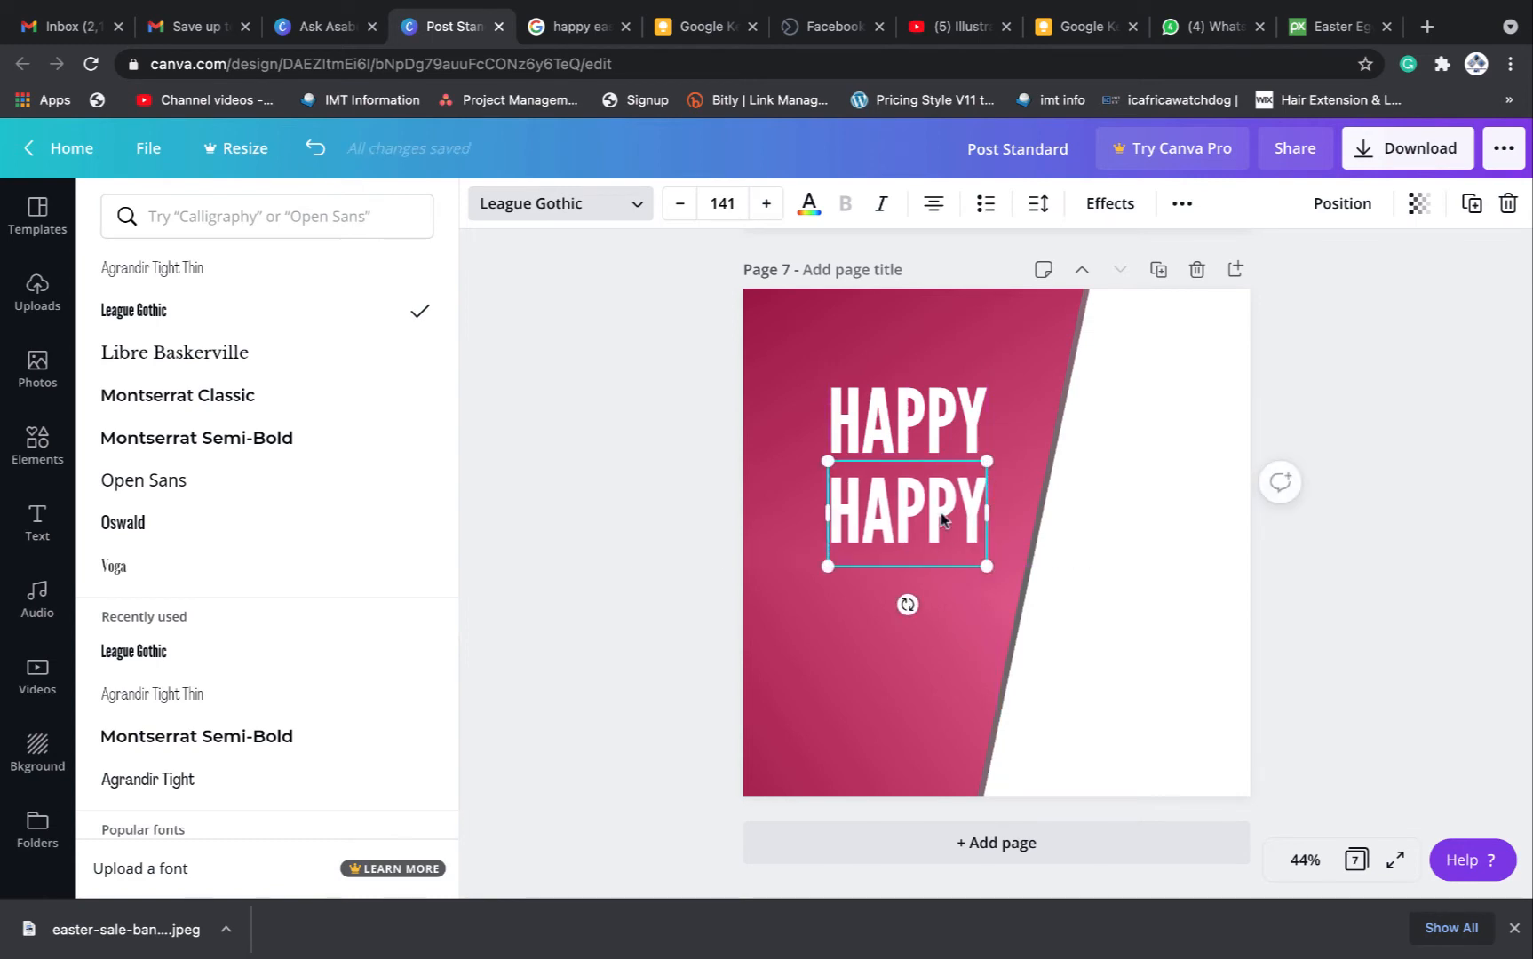
double_click(943, 519)
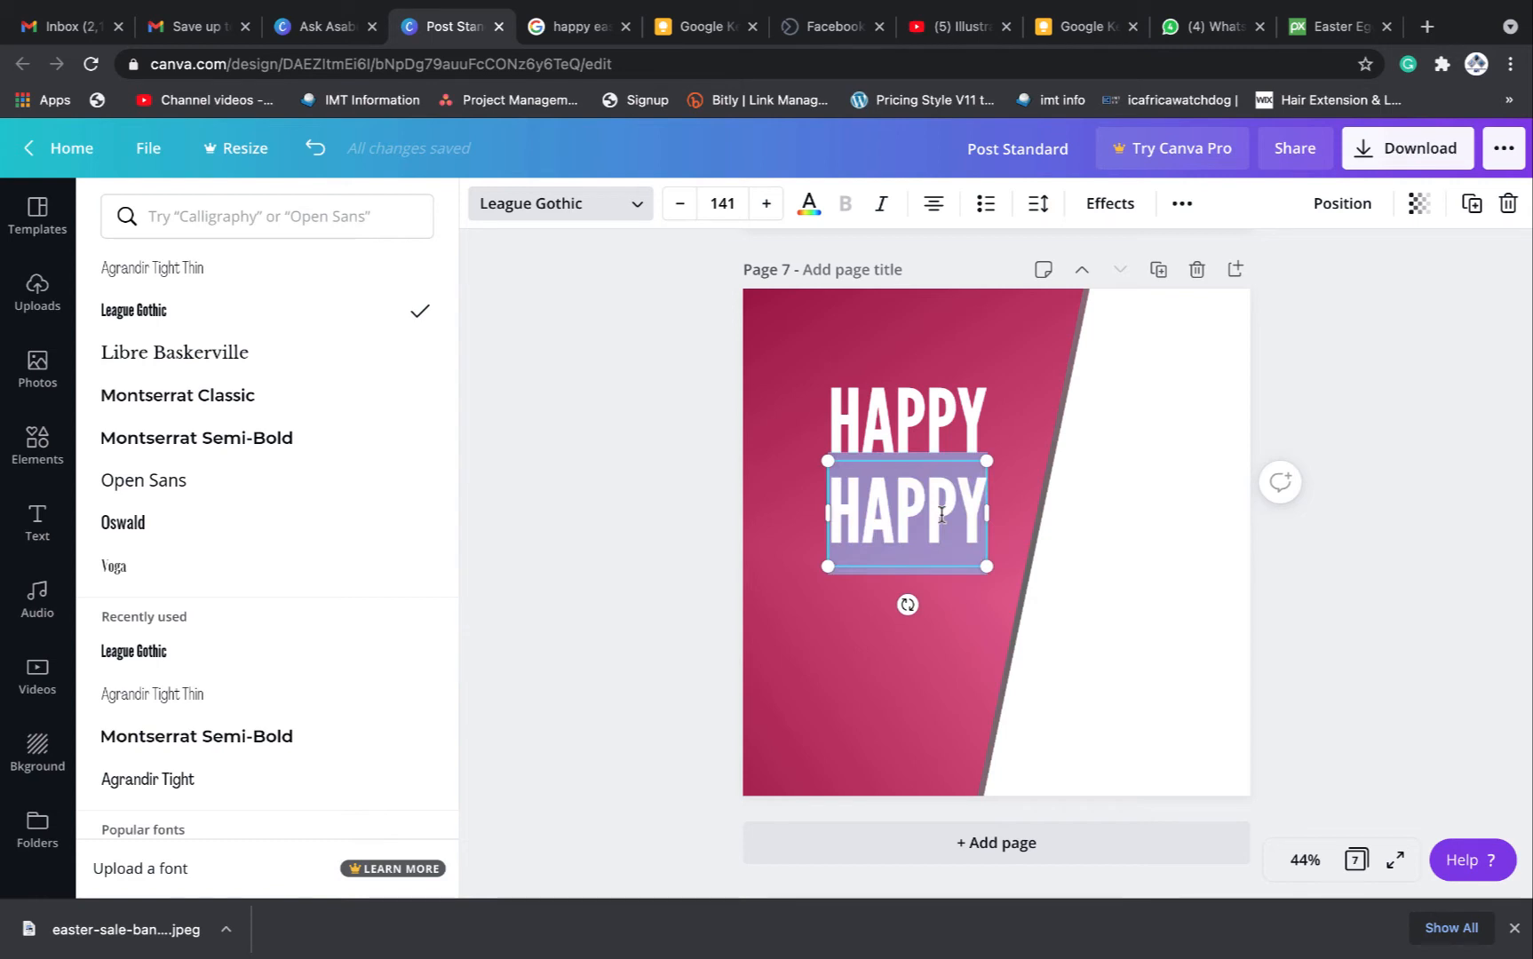
text(EASTER)
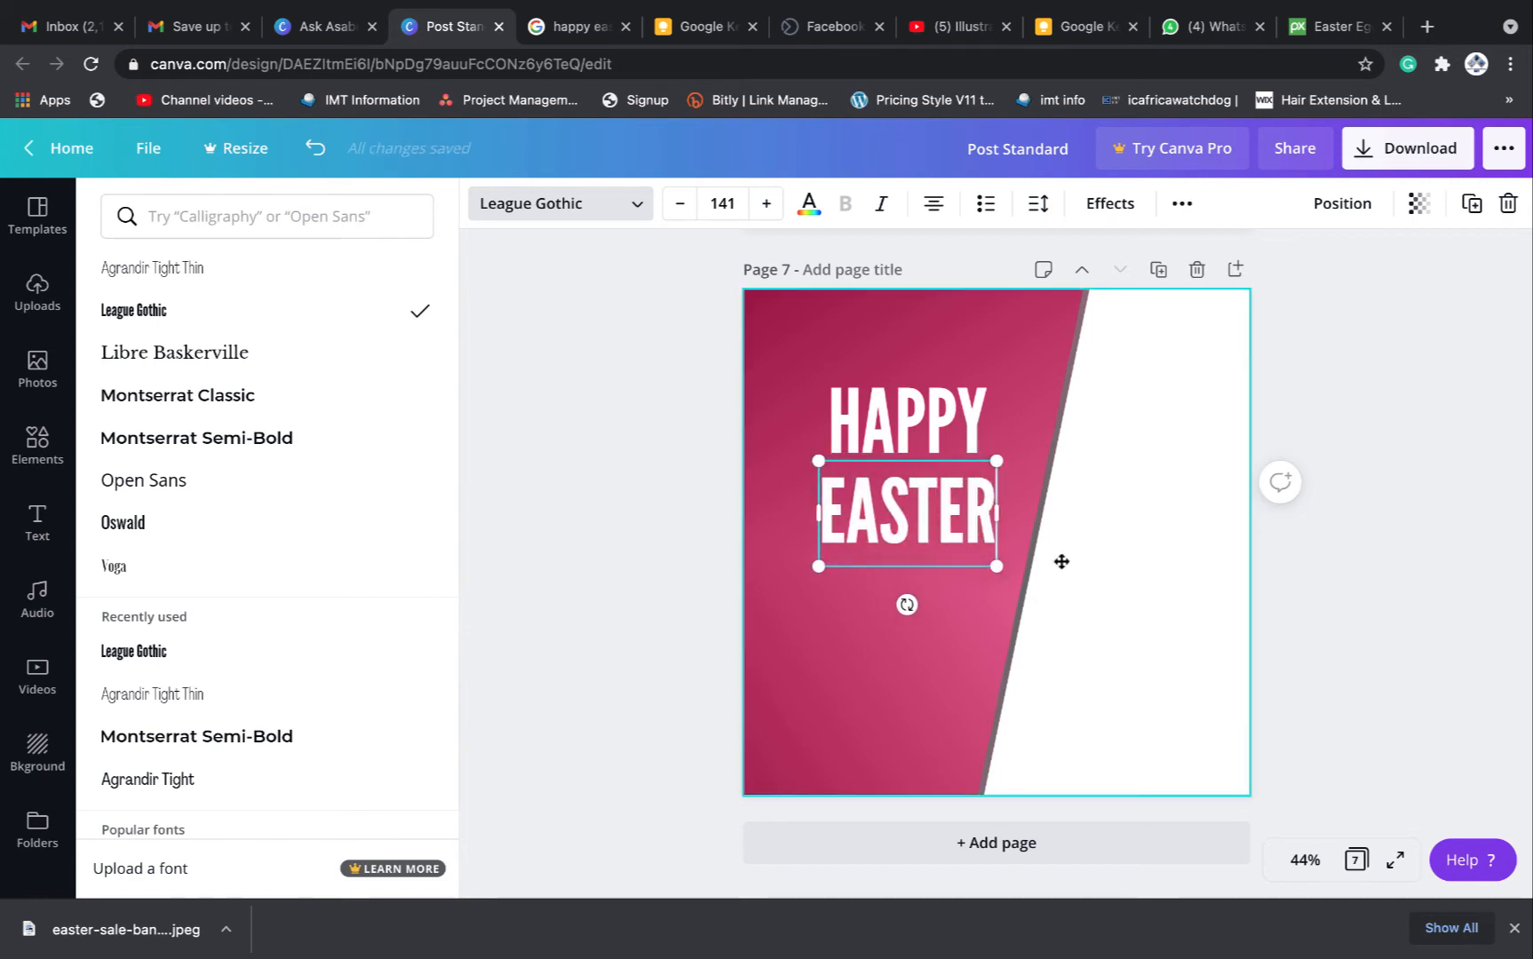
drag(944, 565, 965, 565)
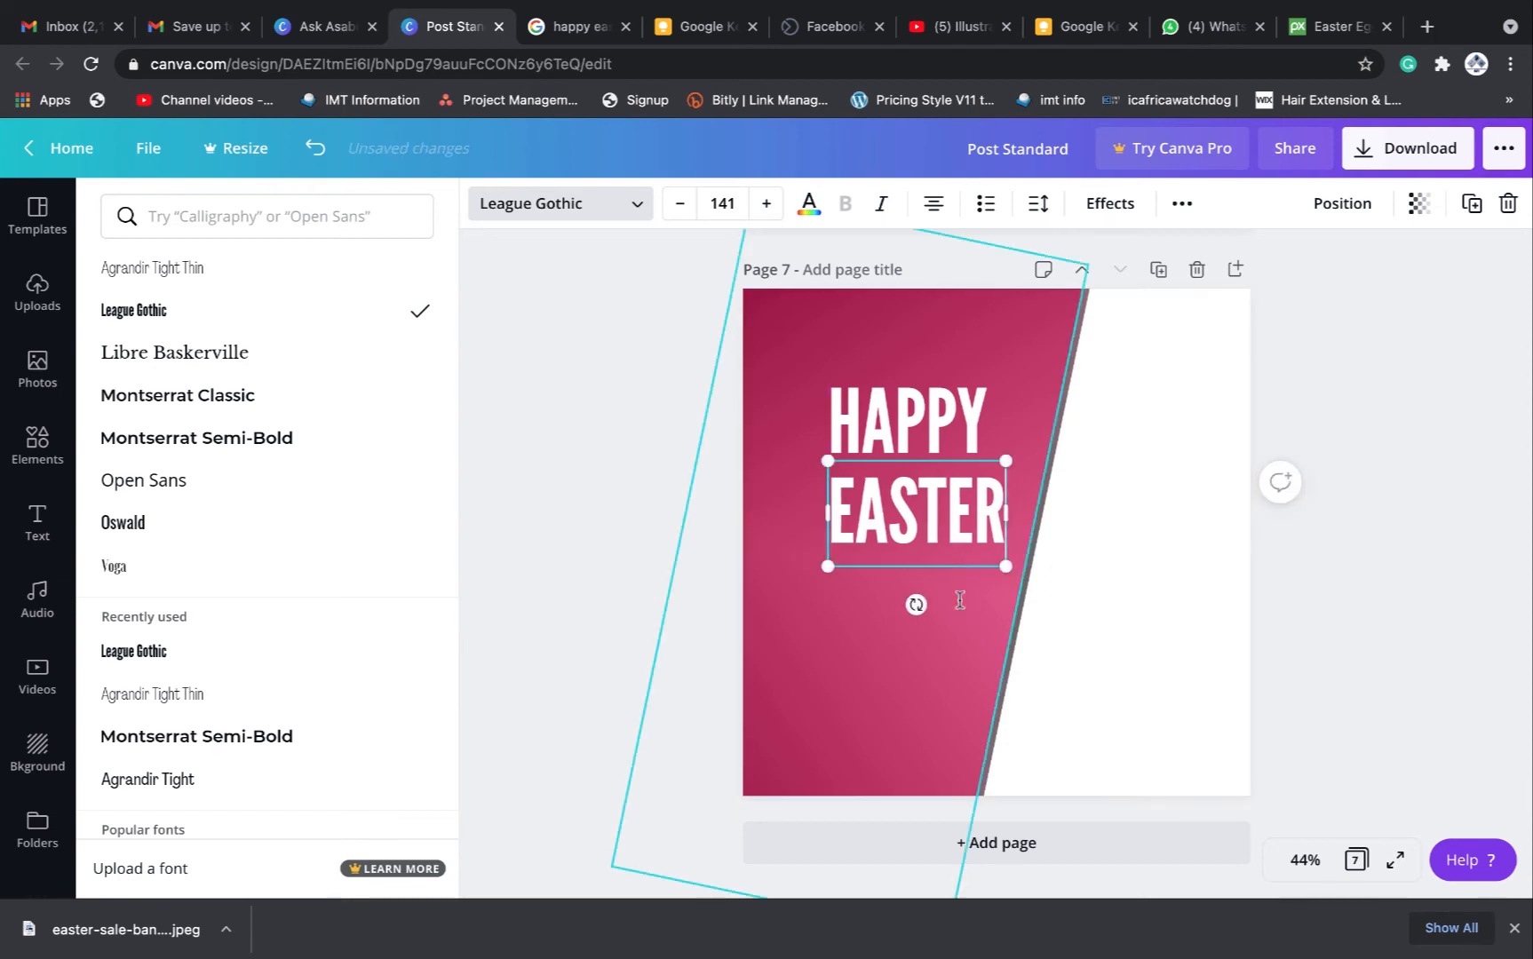
Lock the crimson gradient panel in place
click(38, 293)
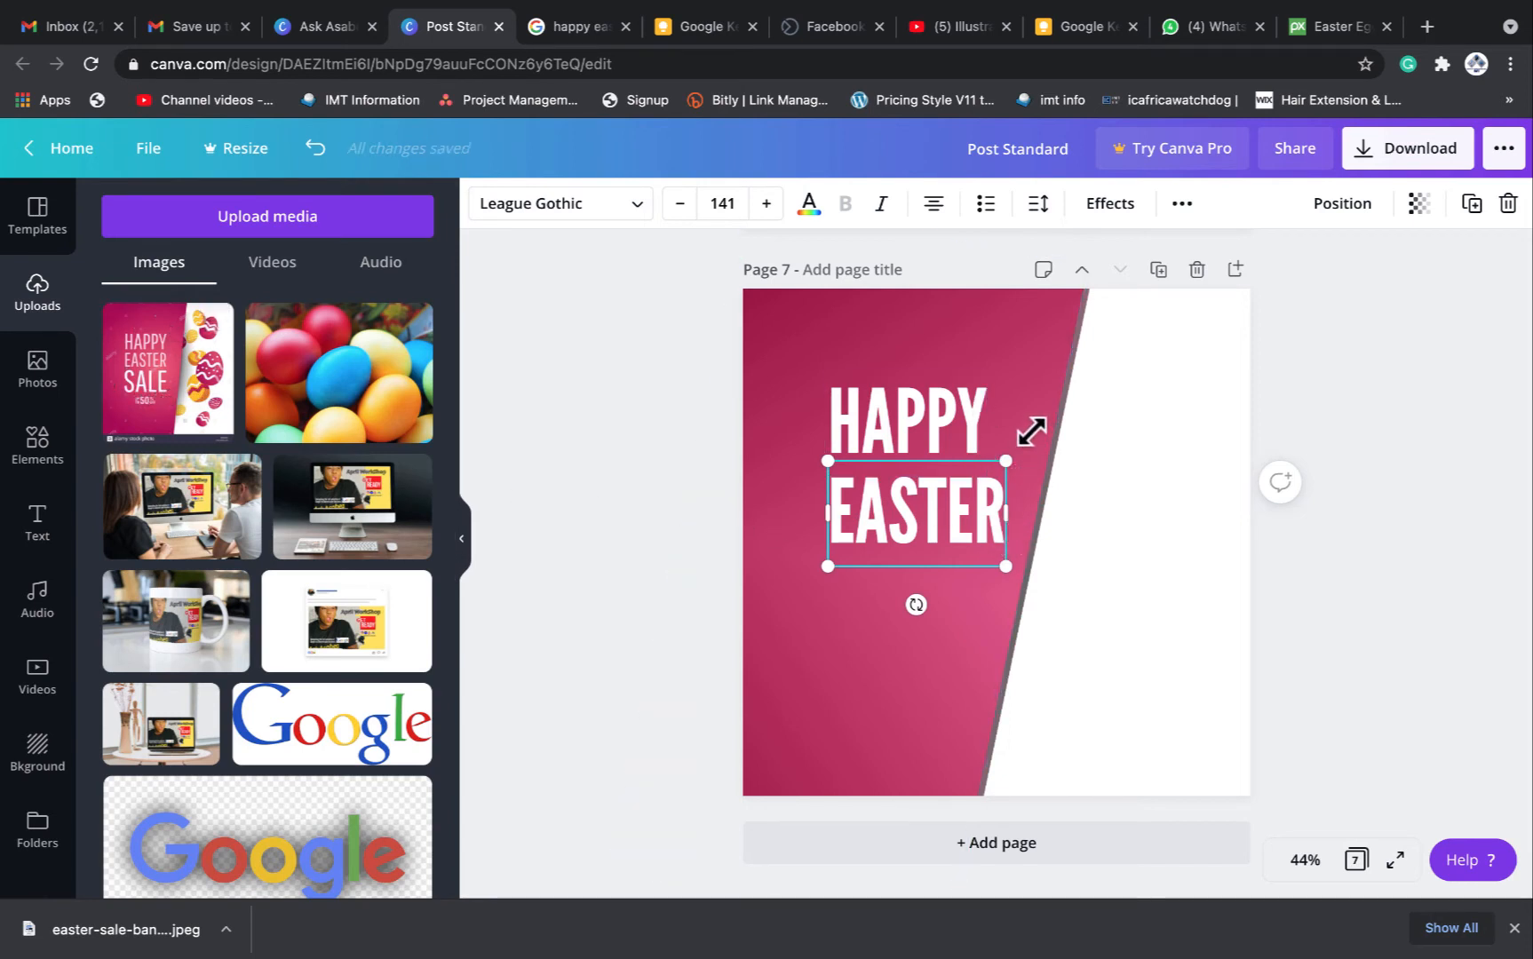
mouse_move(1035, 389)
mouse_down()
mouse_move(975, 462)
mouse_move(1050, 413)
mouse_move(1031, 413)
mouse_up()
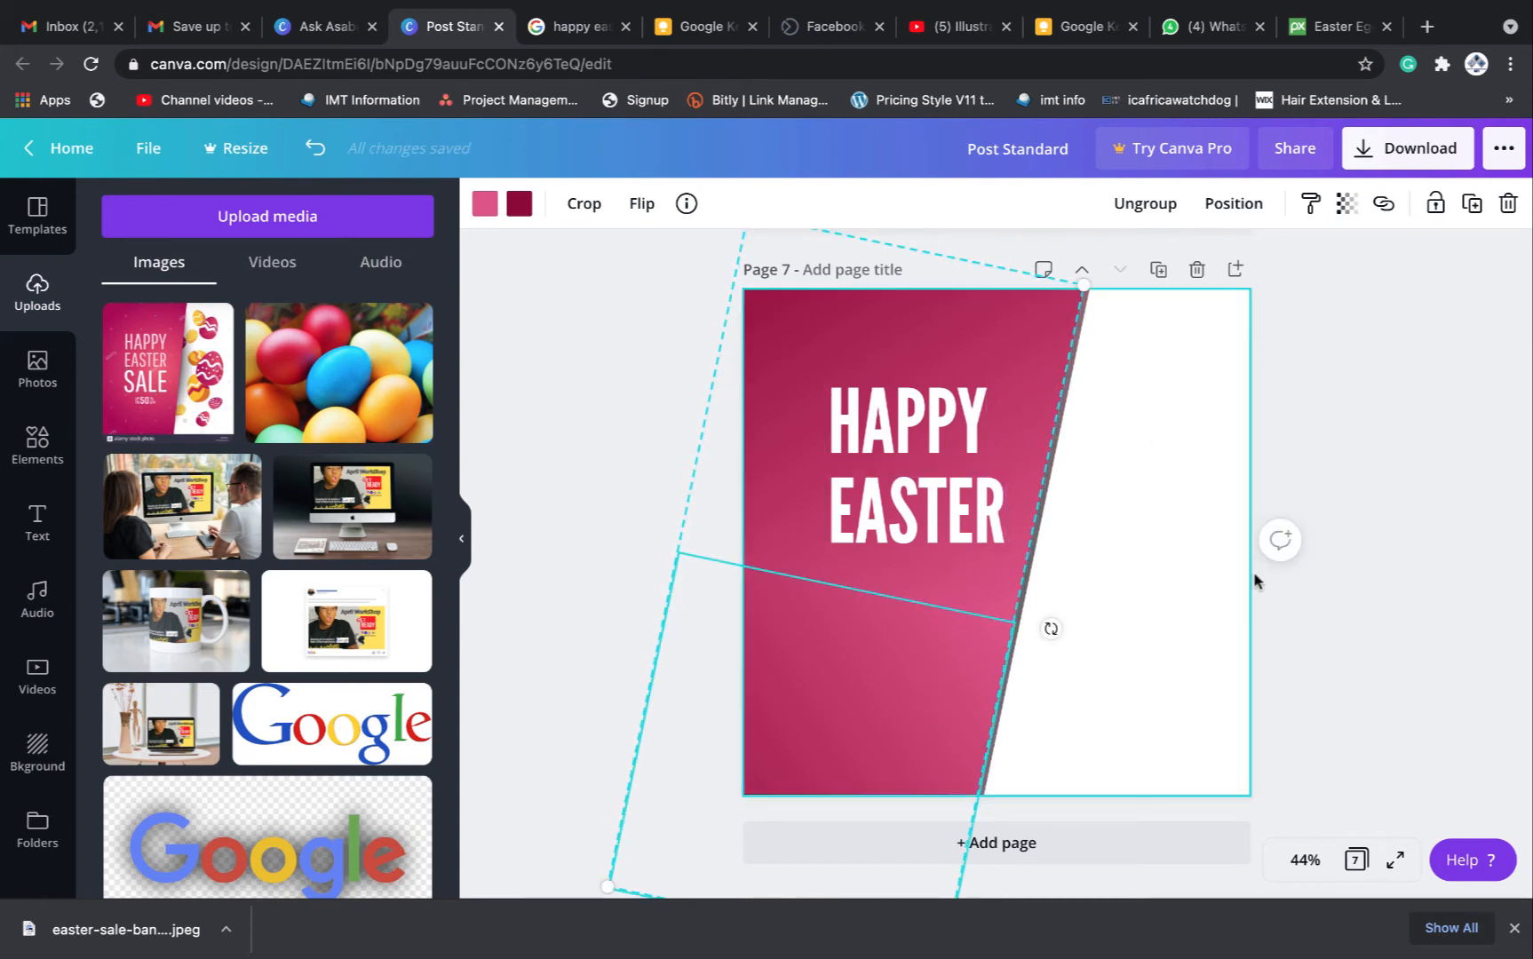
click(1376, 550)
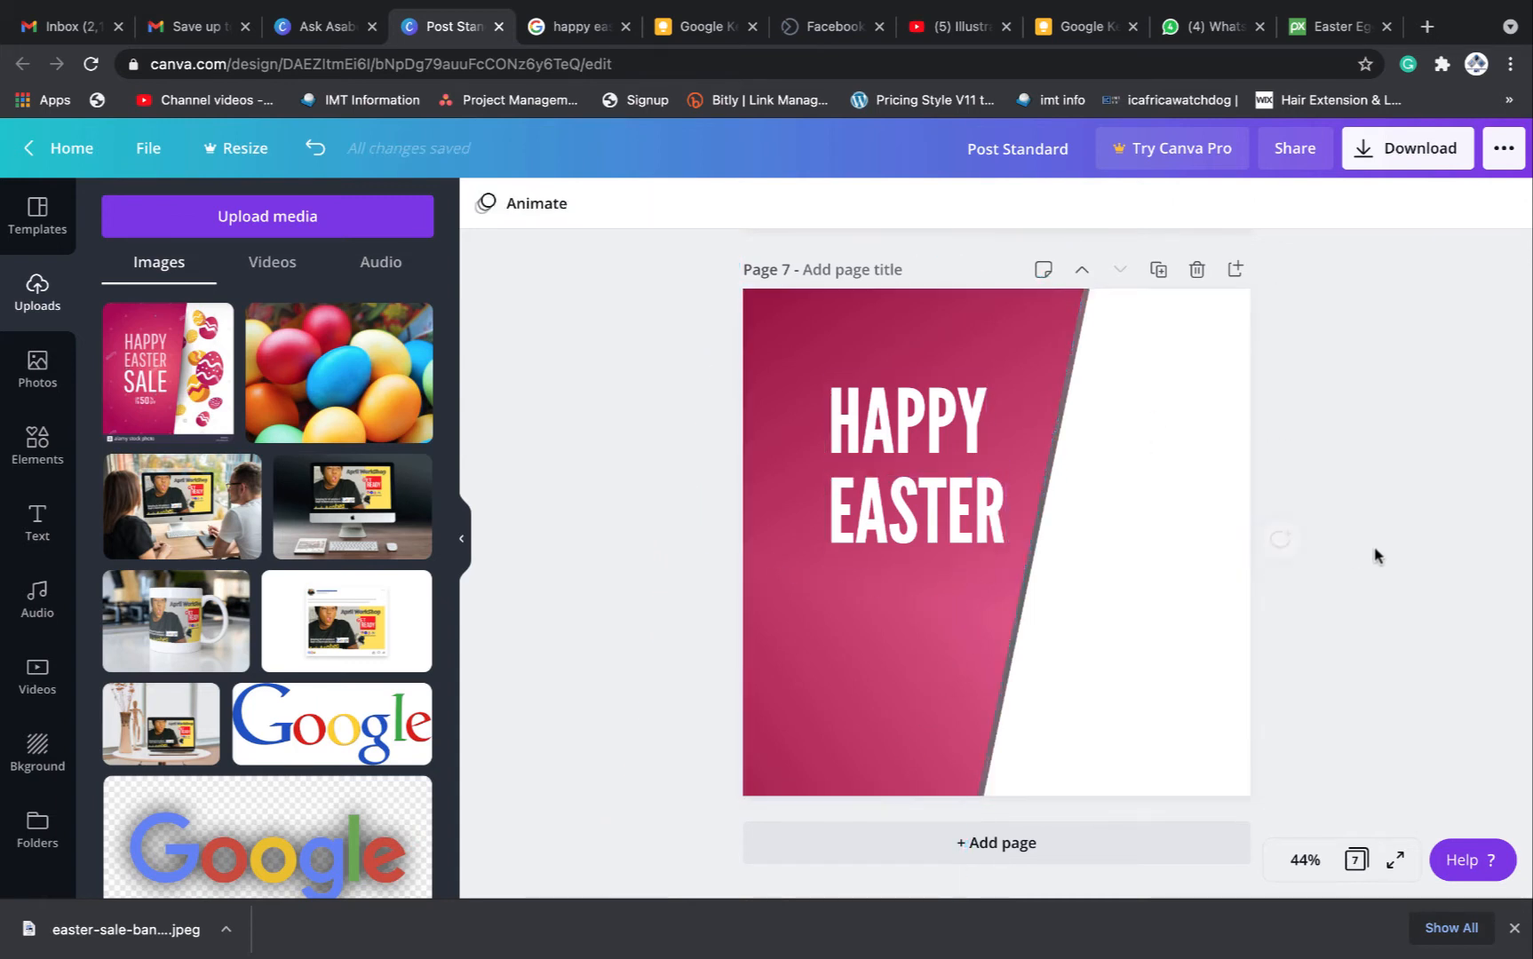
click(1056, 343)
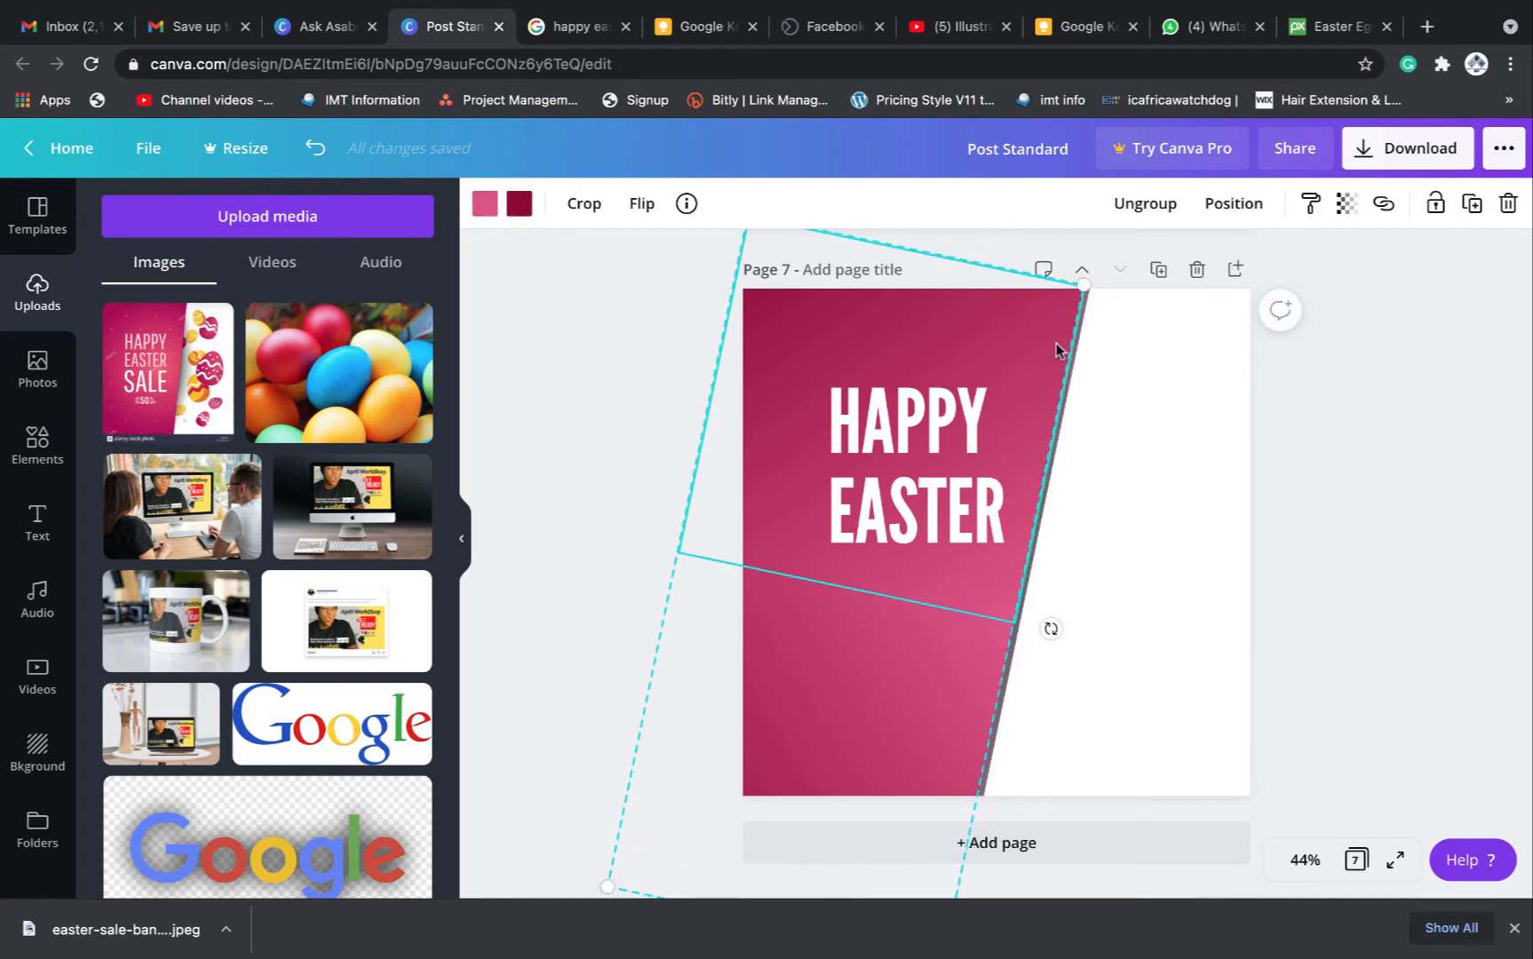
click(1436, 204)
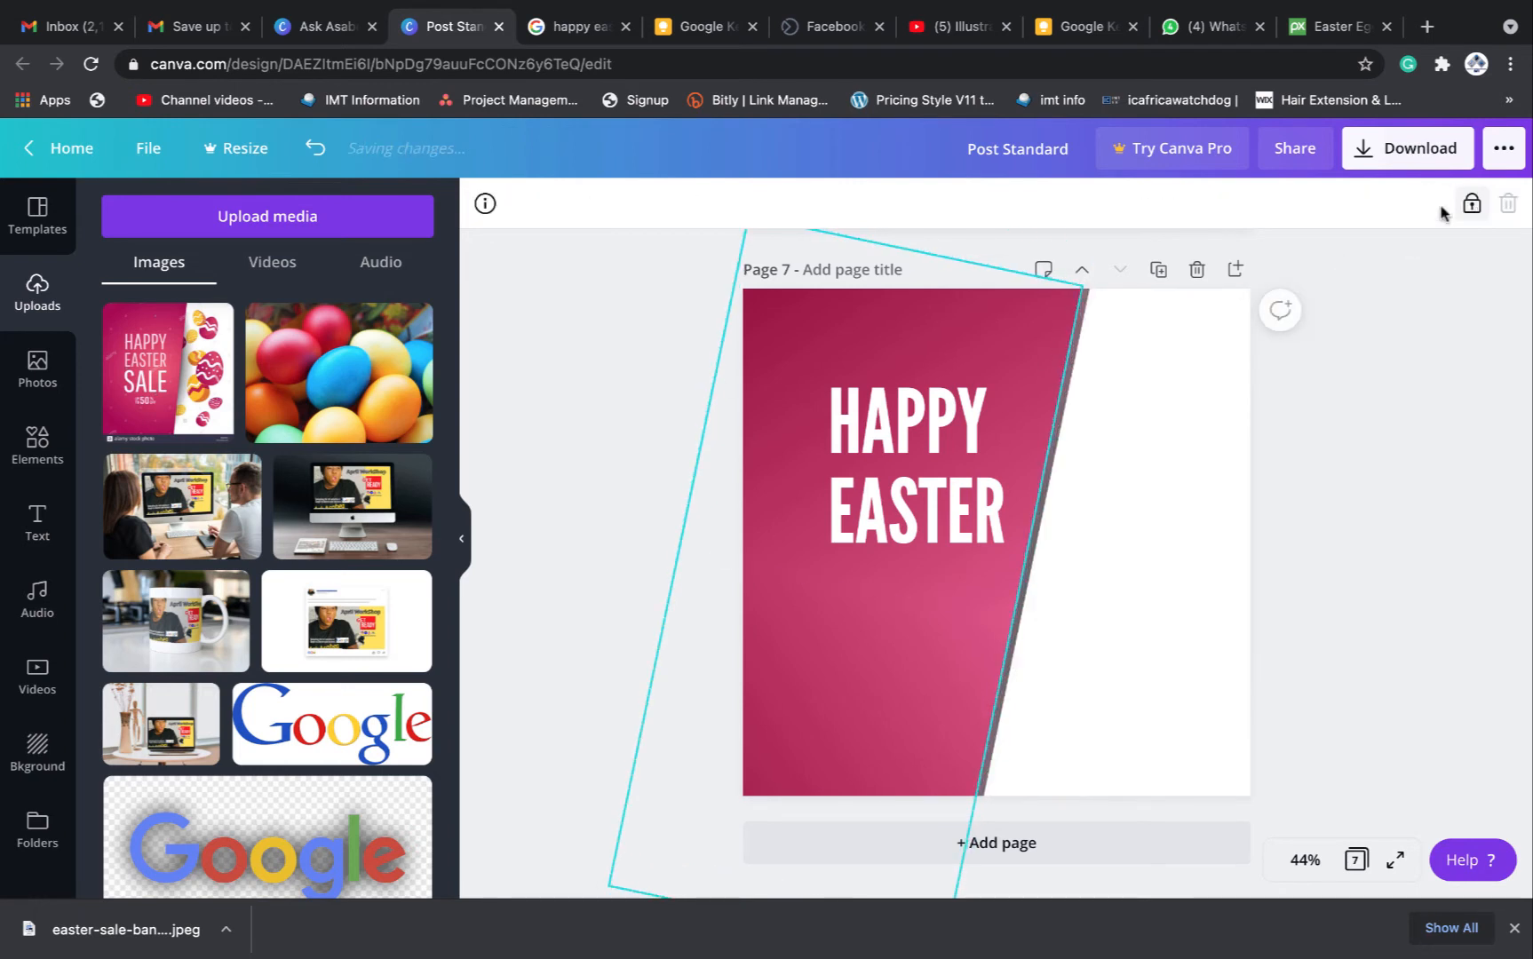
Lock the dark shadow strip along the crimson panel's slanted edge
drag(992, 360, 877, 566)
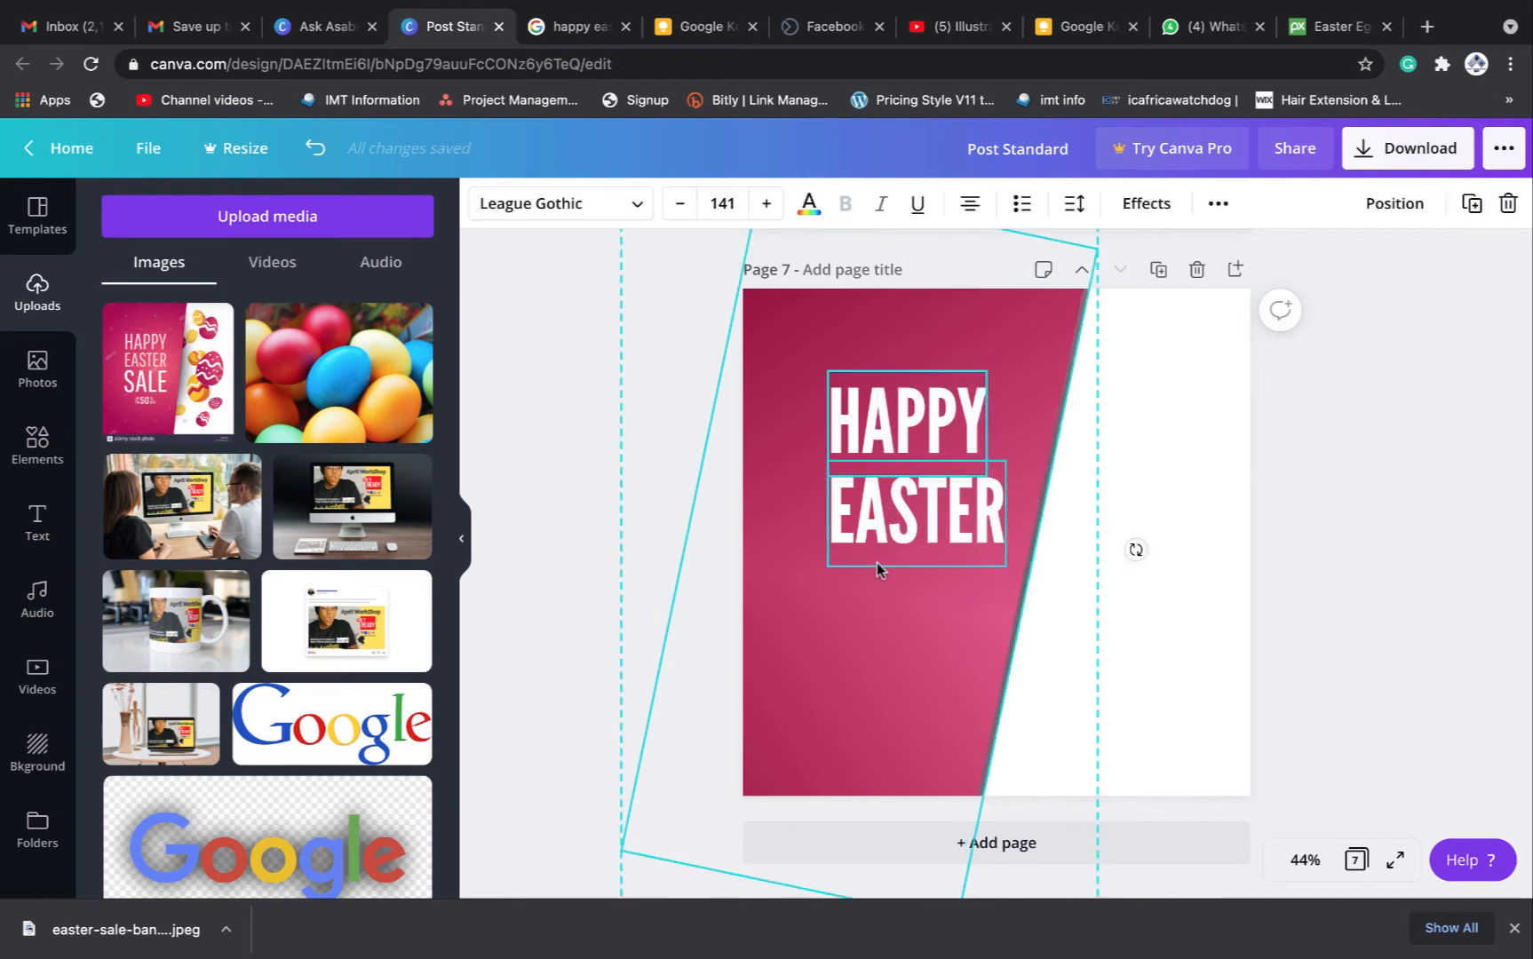
click(1368, 507)
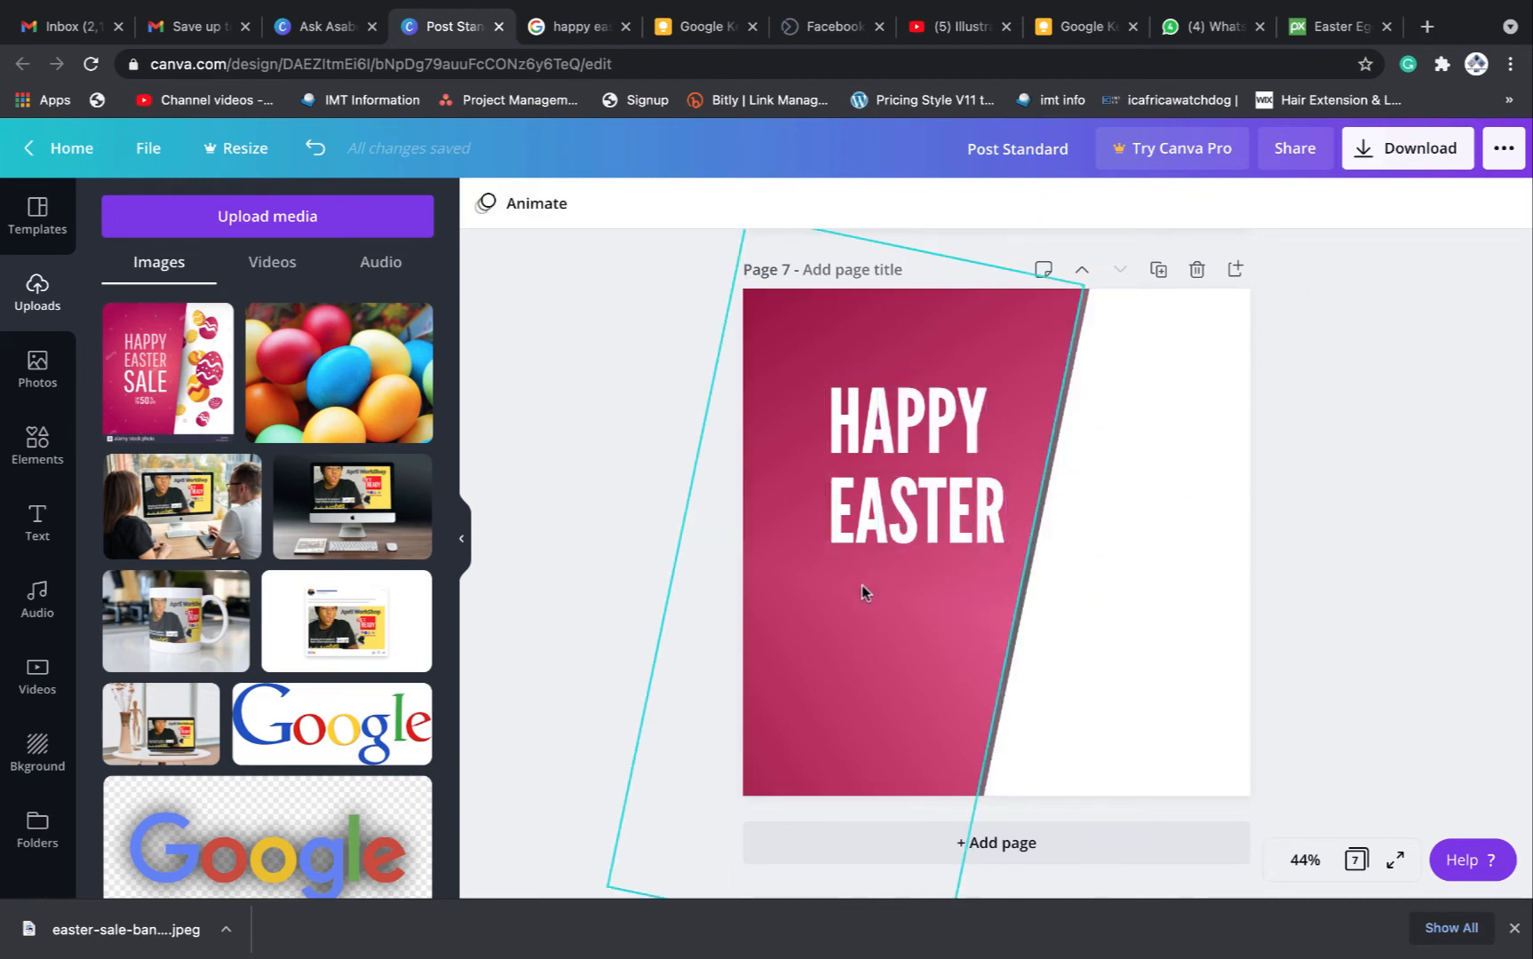
drag(862, 585, 940, 412)
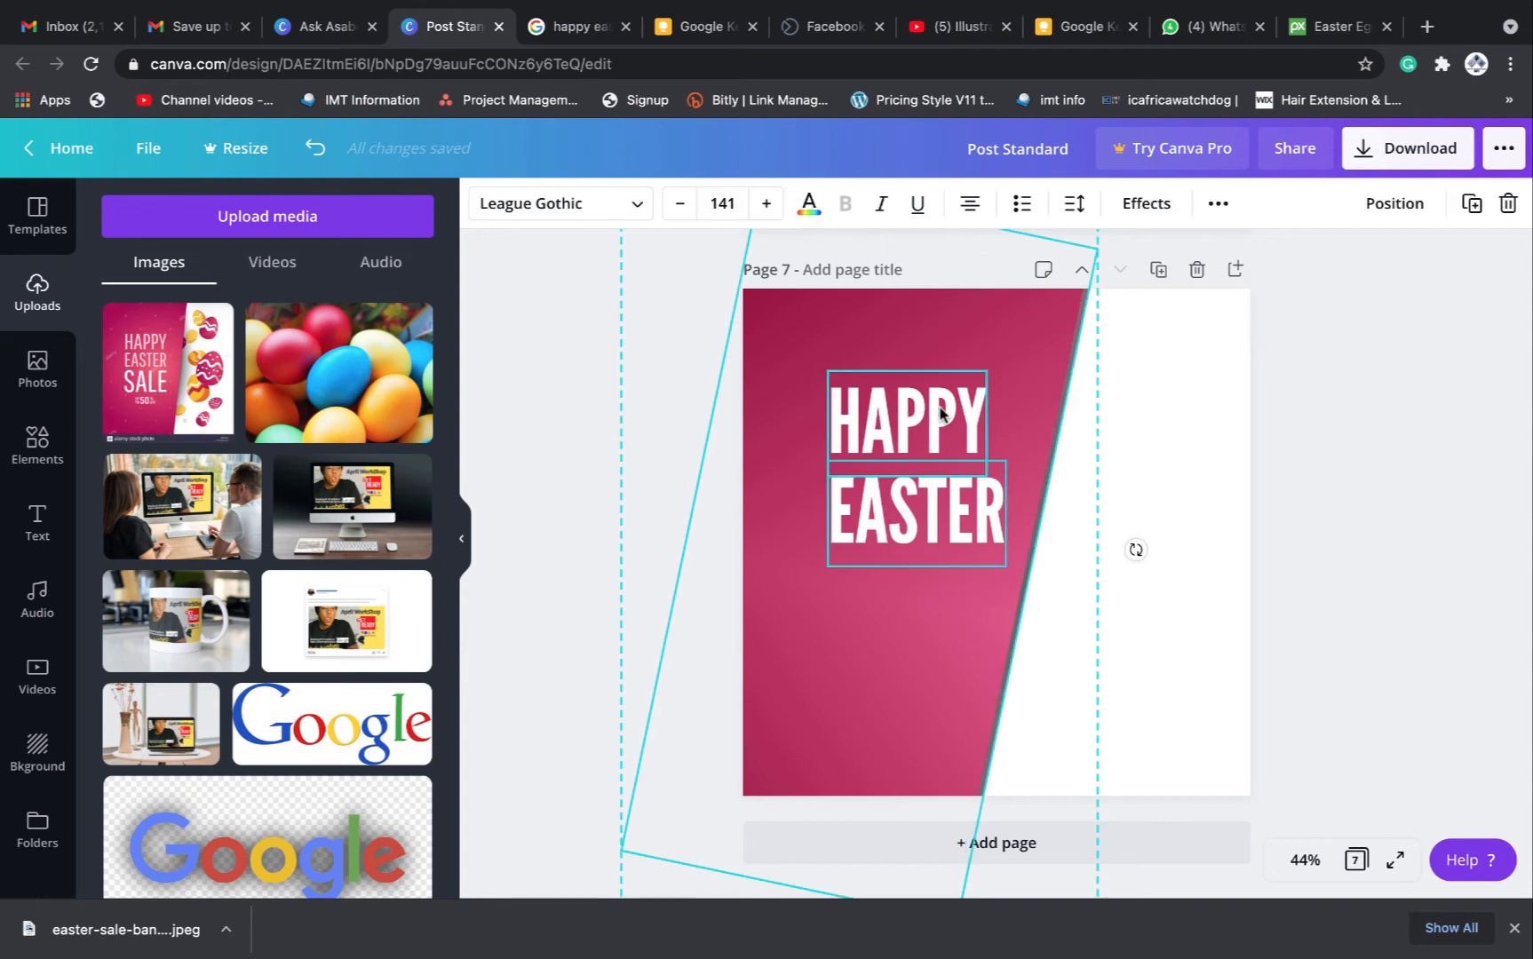
click(1088, 375)
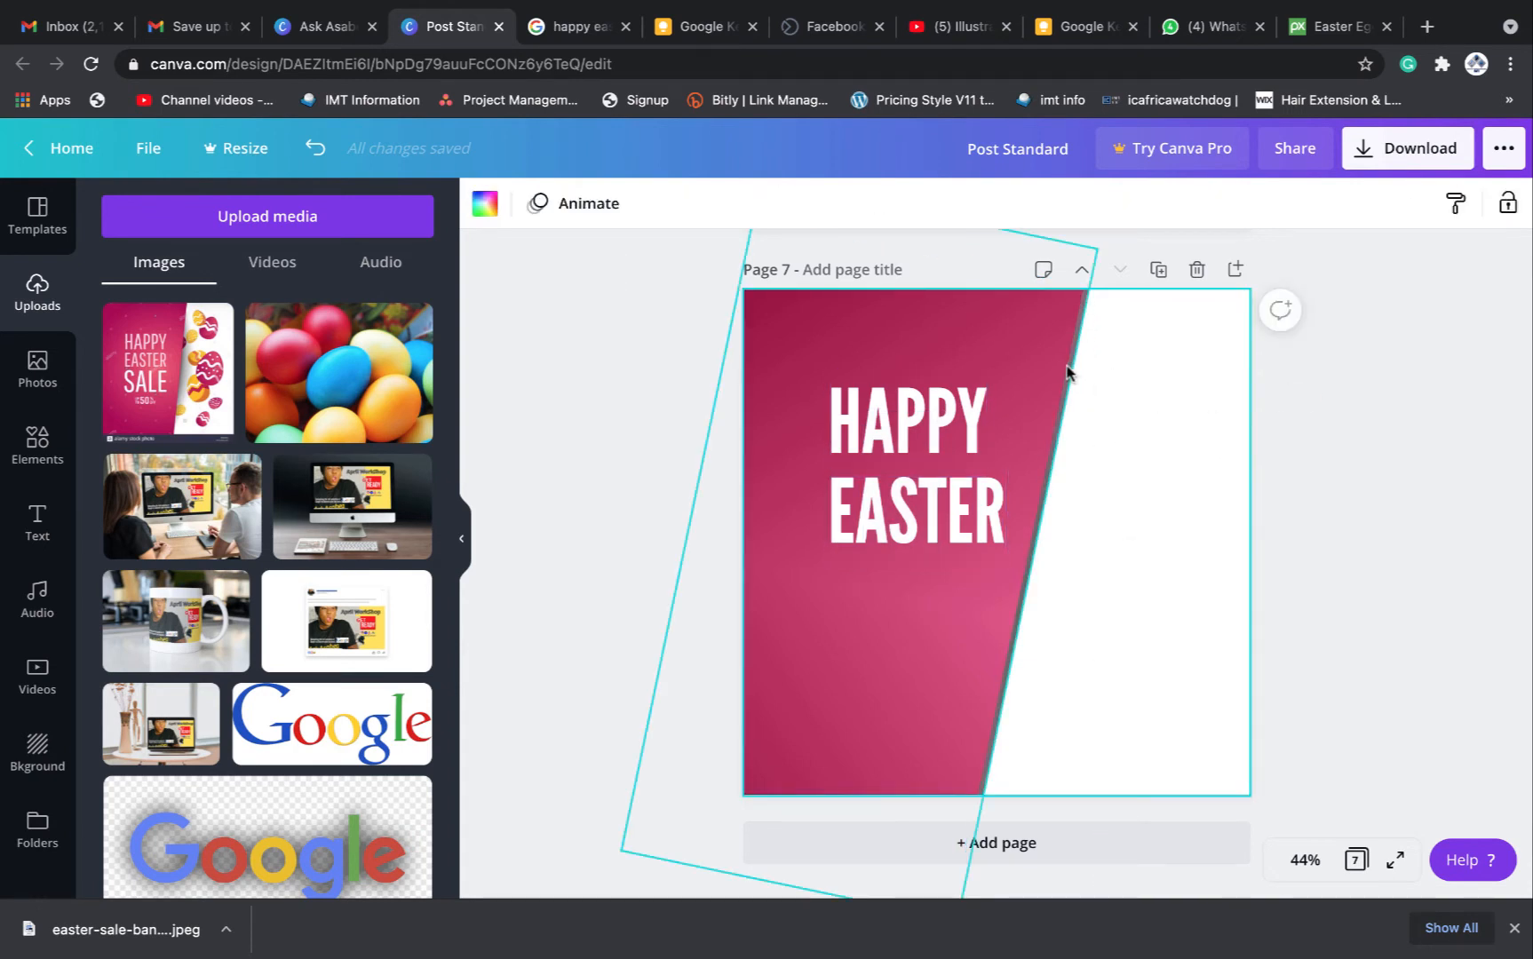
click(1067, 371)
click(1140, 445)
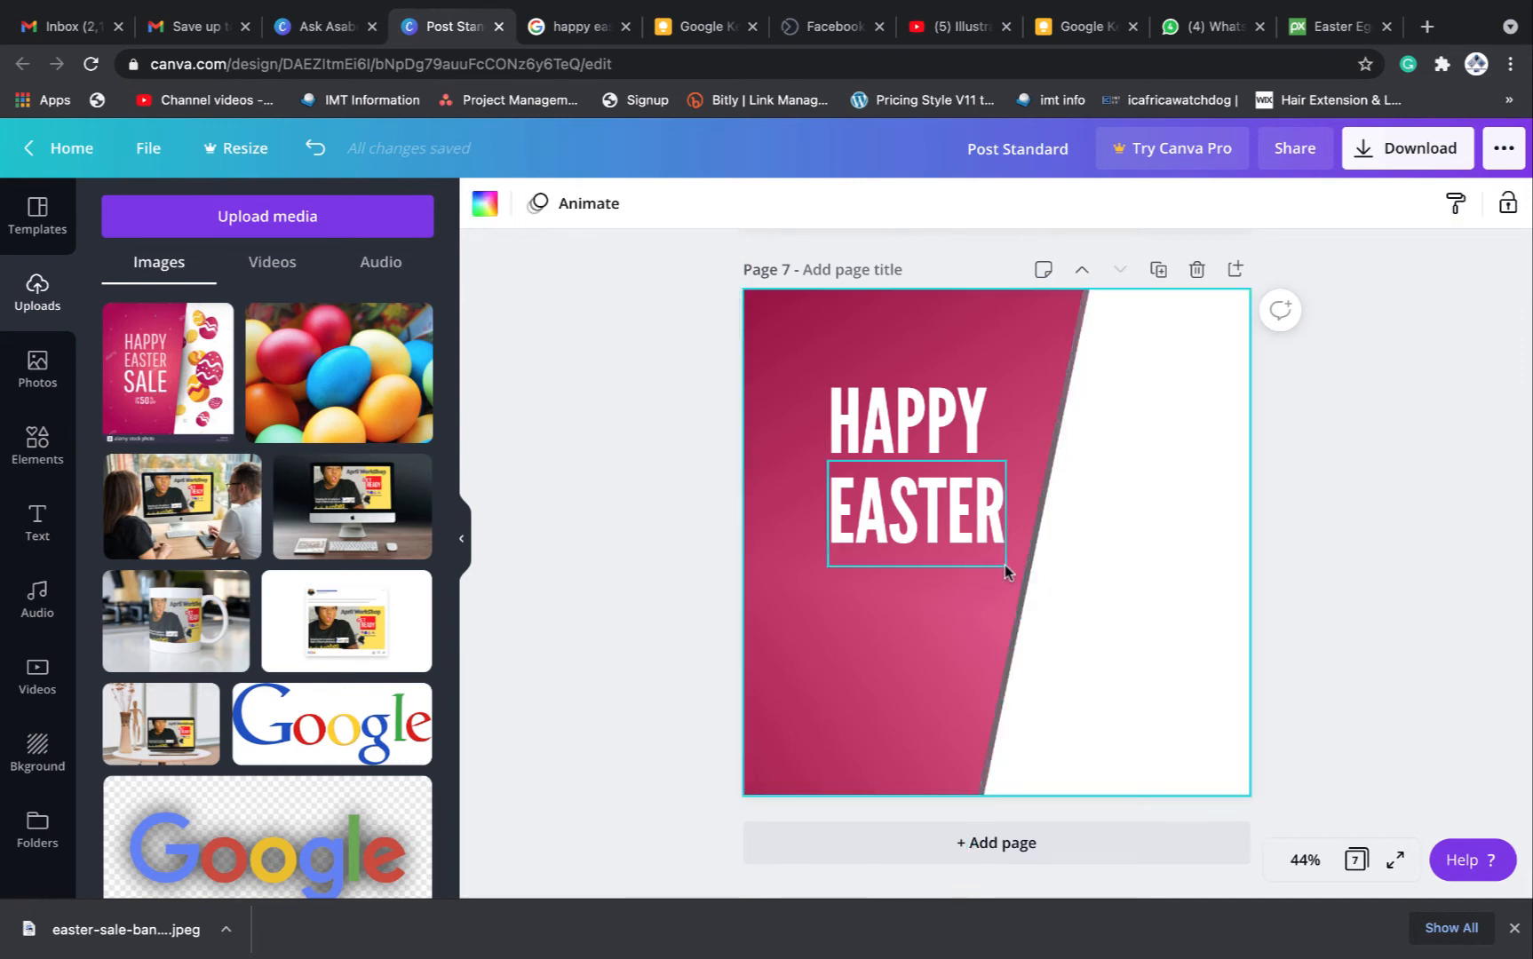
click(1007, 684)
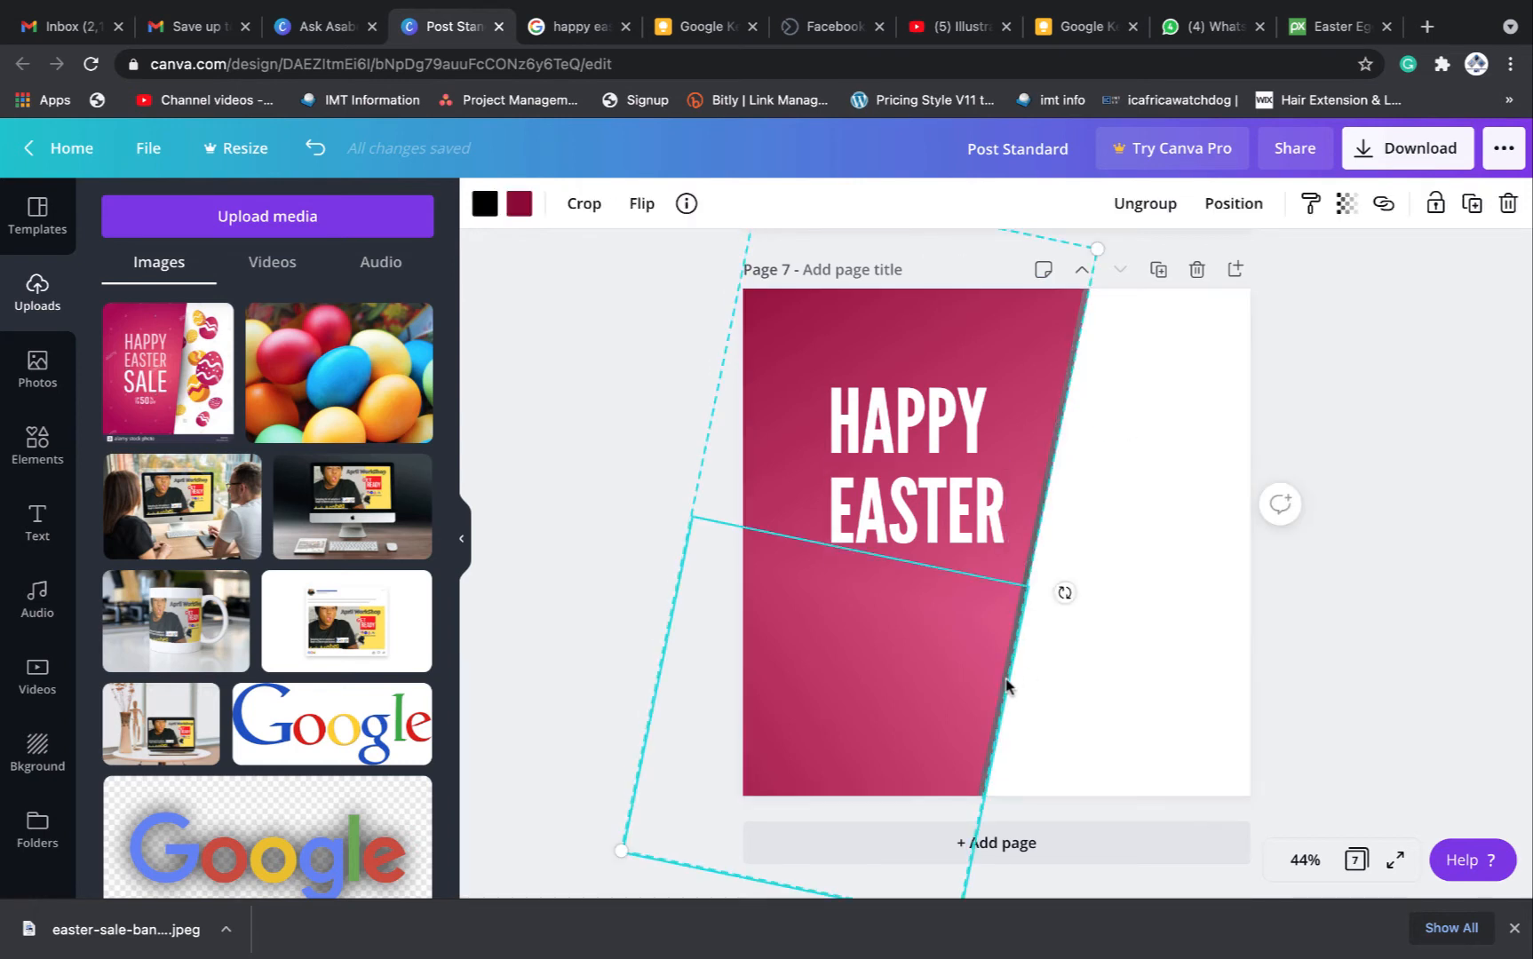
click(1436, 203)
click(1367, 386)
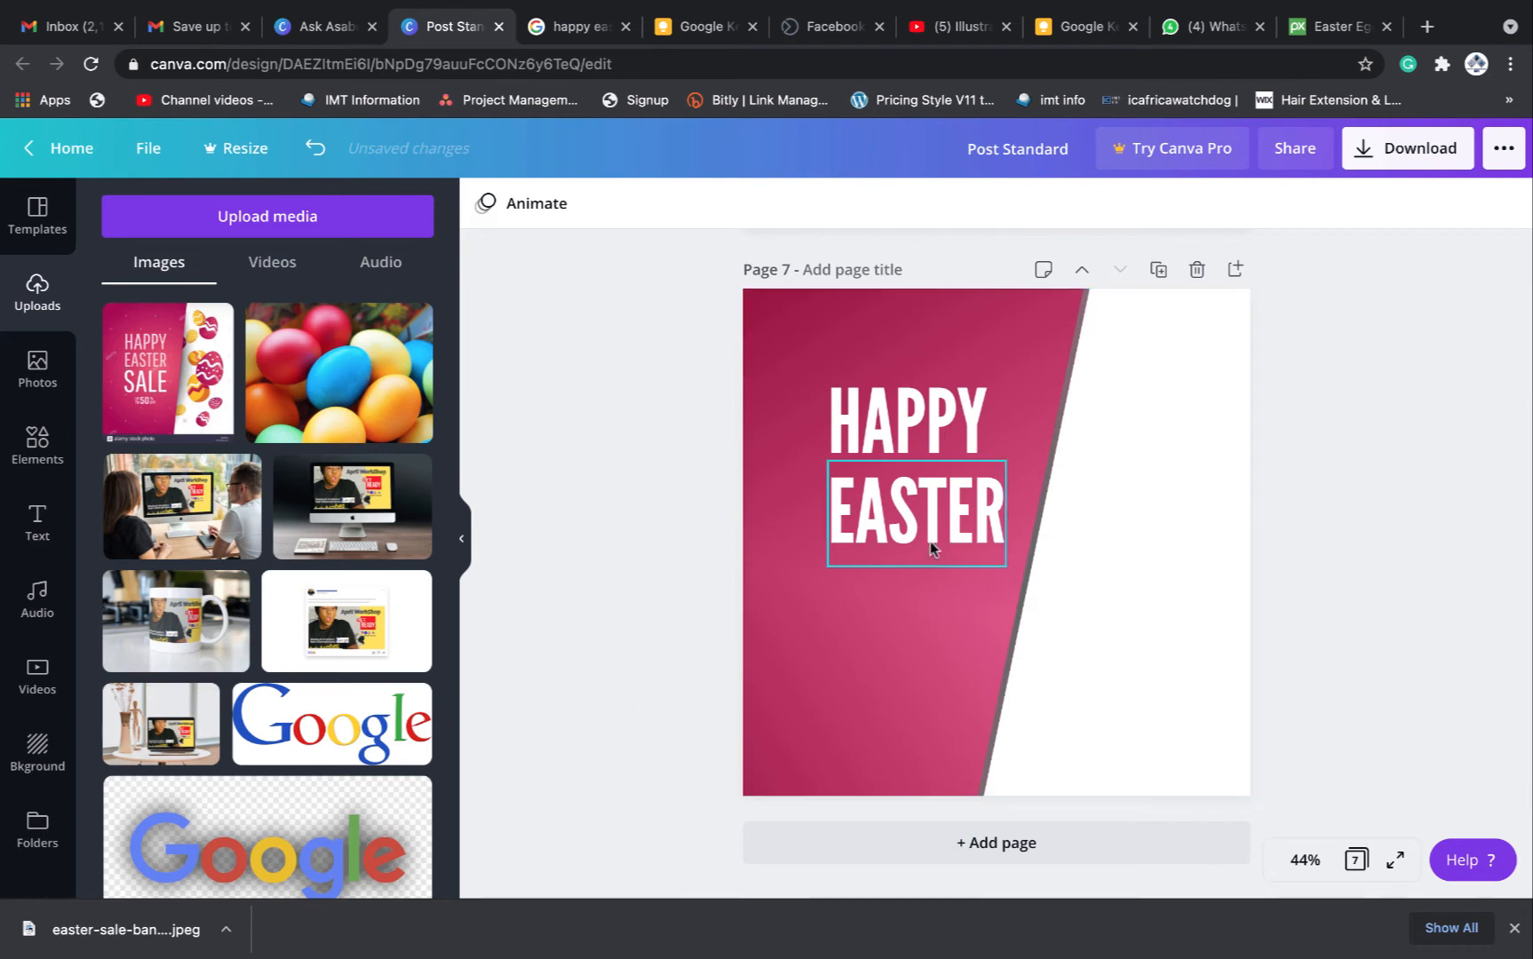
Reduce the "HAPPY" and "EASTER" texts together to size 106 and move them slightly upward on the crimson panel
drag(898, 608, 922, 406)
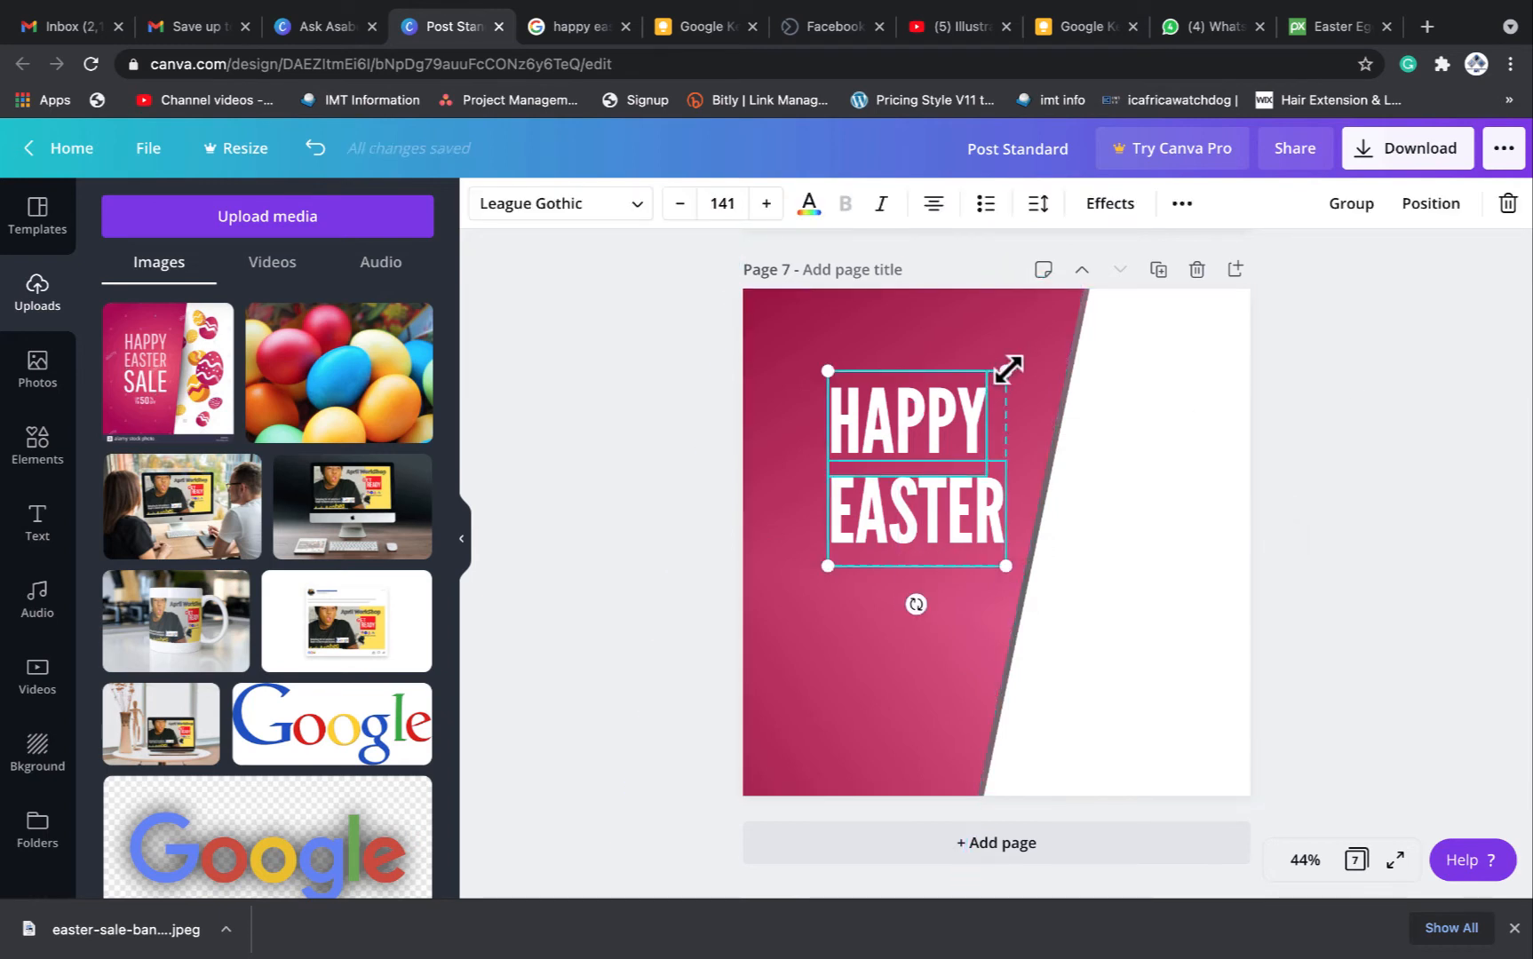
drag(1004, 376, 903, 415)
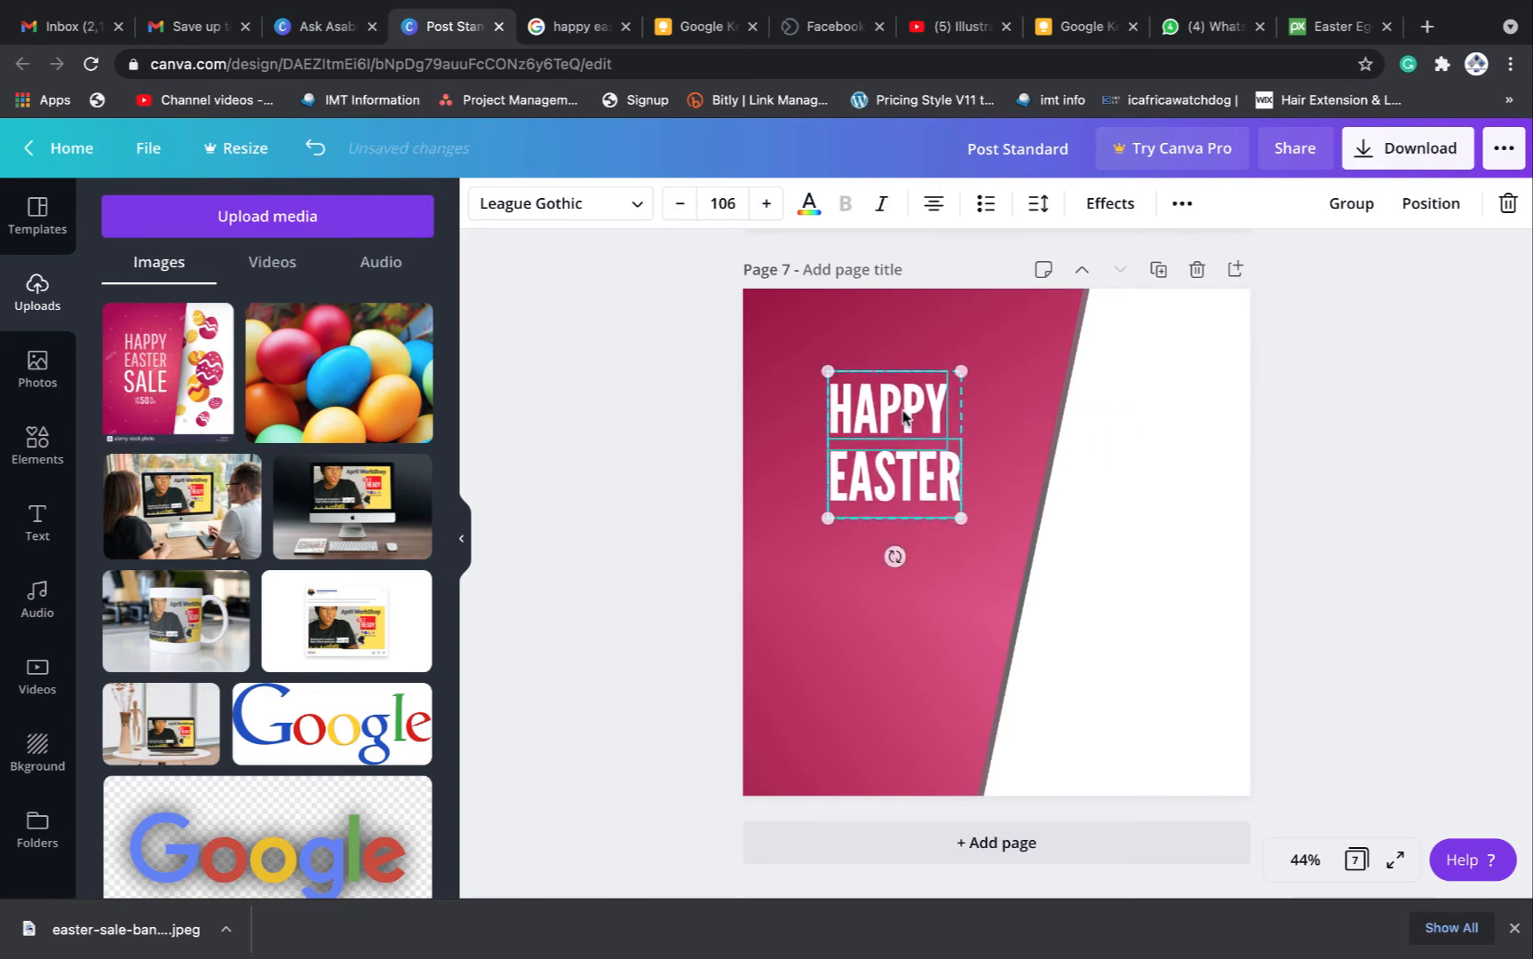
click(972, 418)
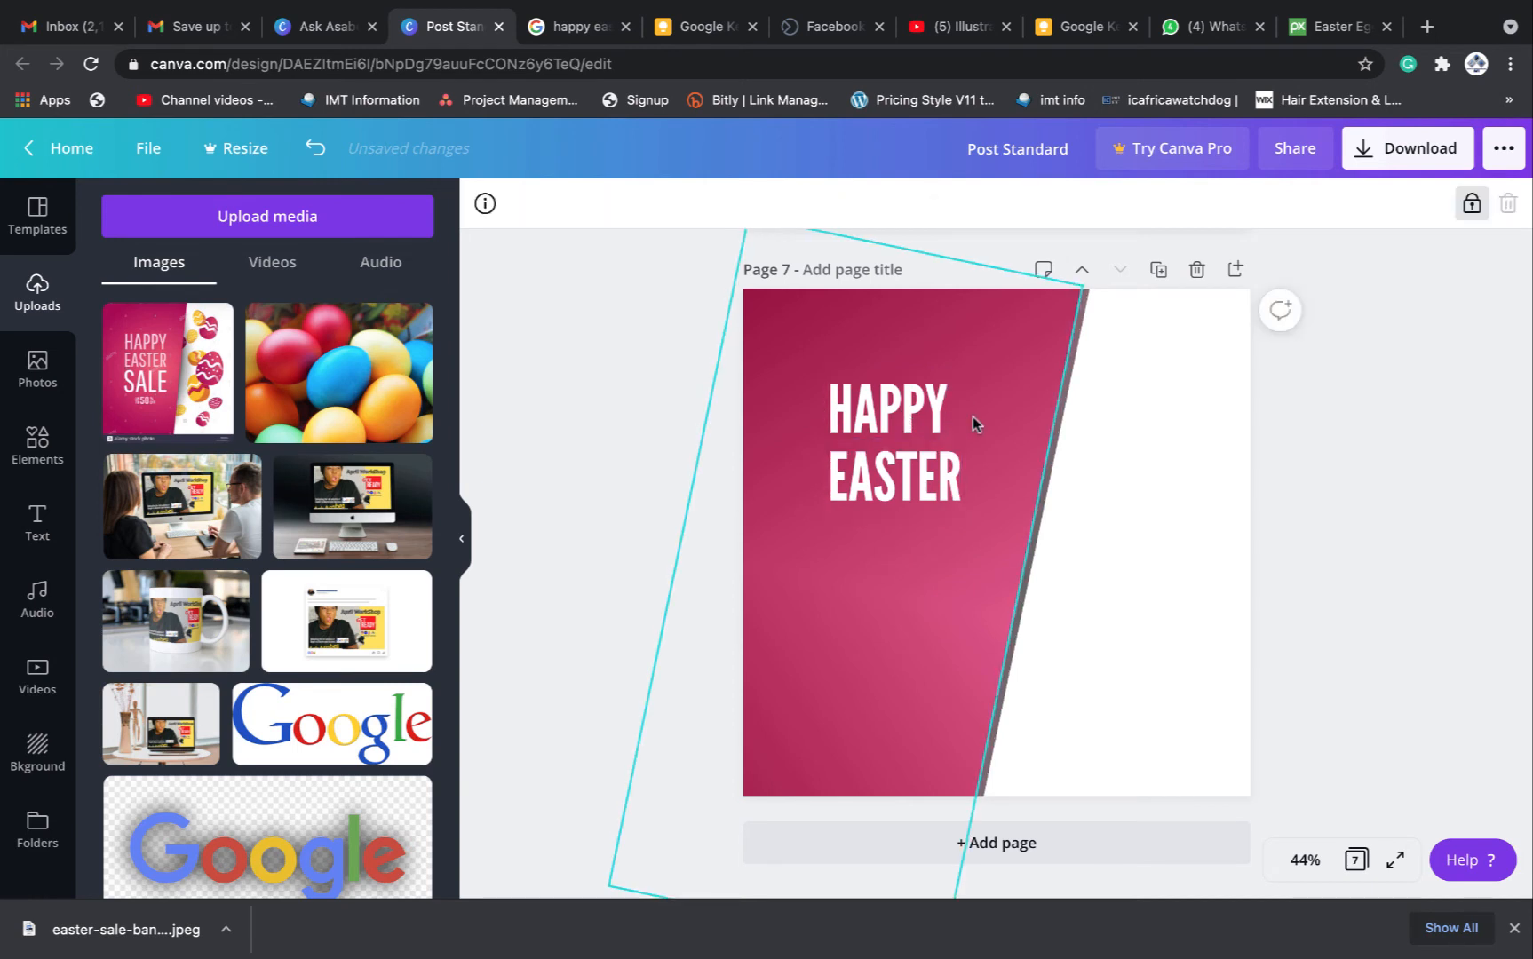
click(862, 511)
mouse_move(901, 435)
mouse_down()
mouse_move(908, 419)
mouse_move(899, 427)
mouse_up()
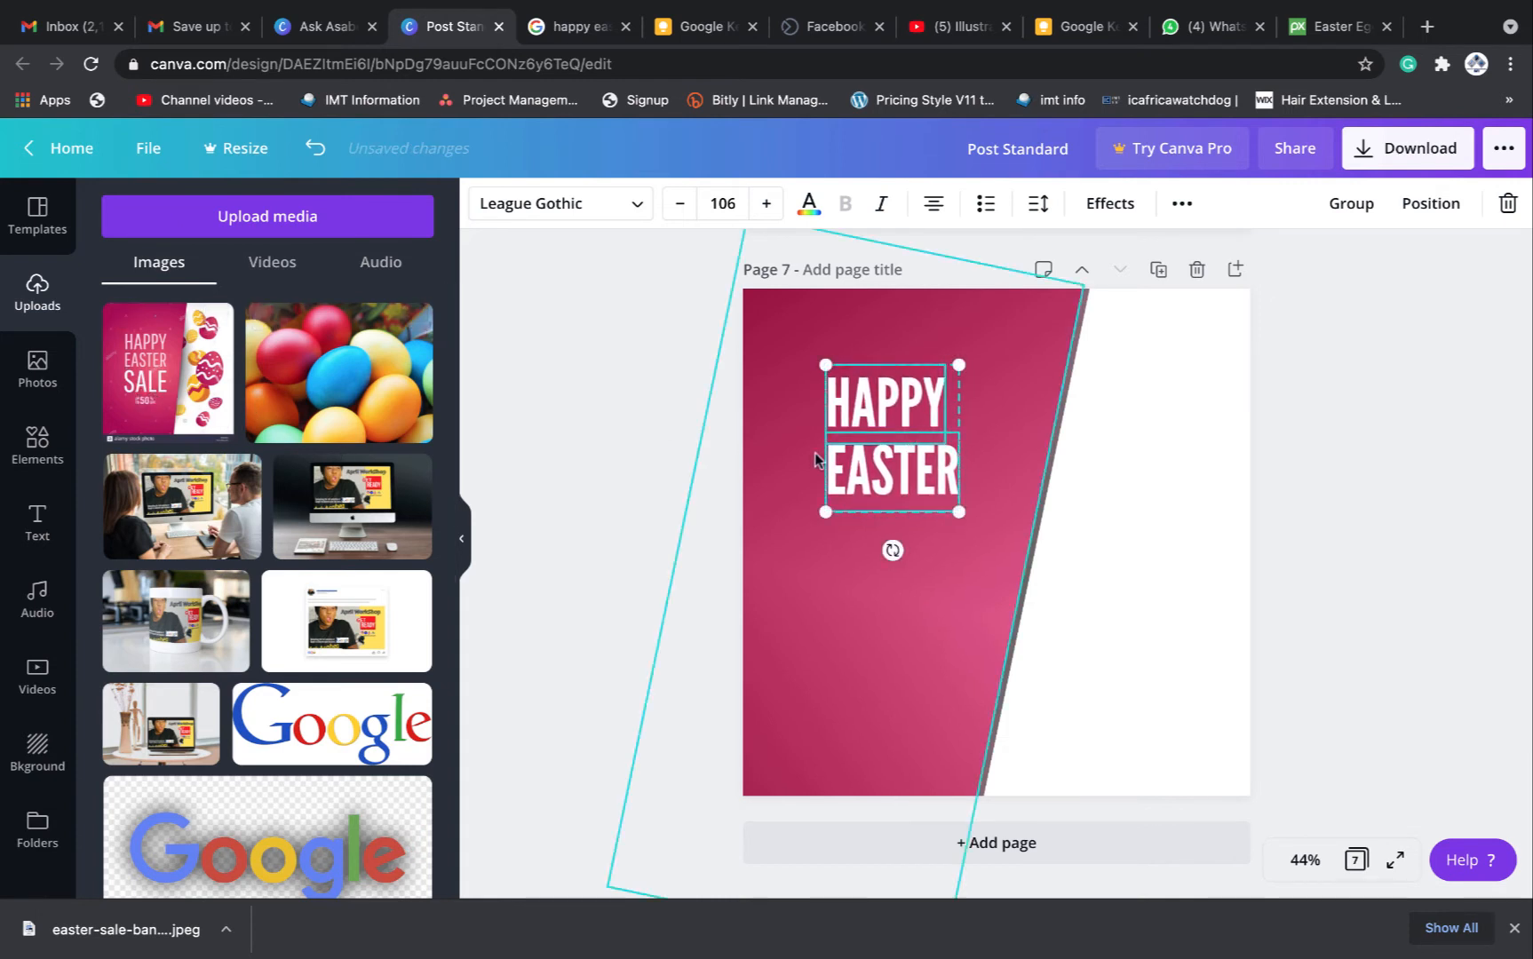
click(909, 601)
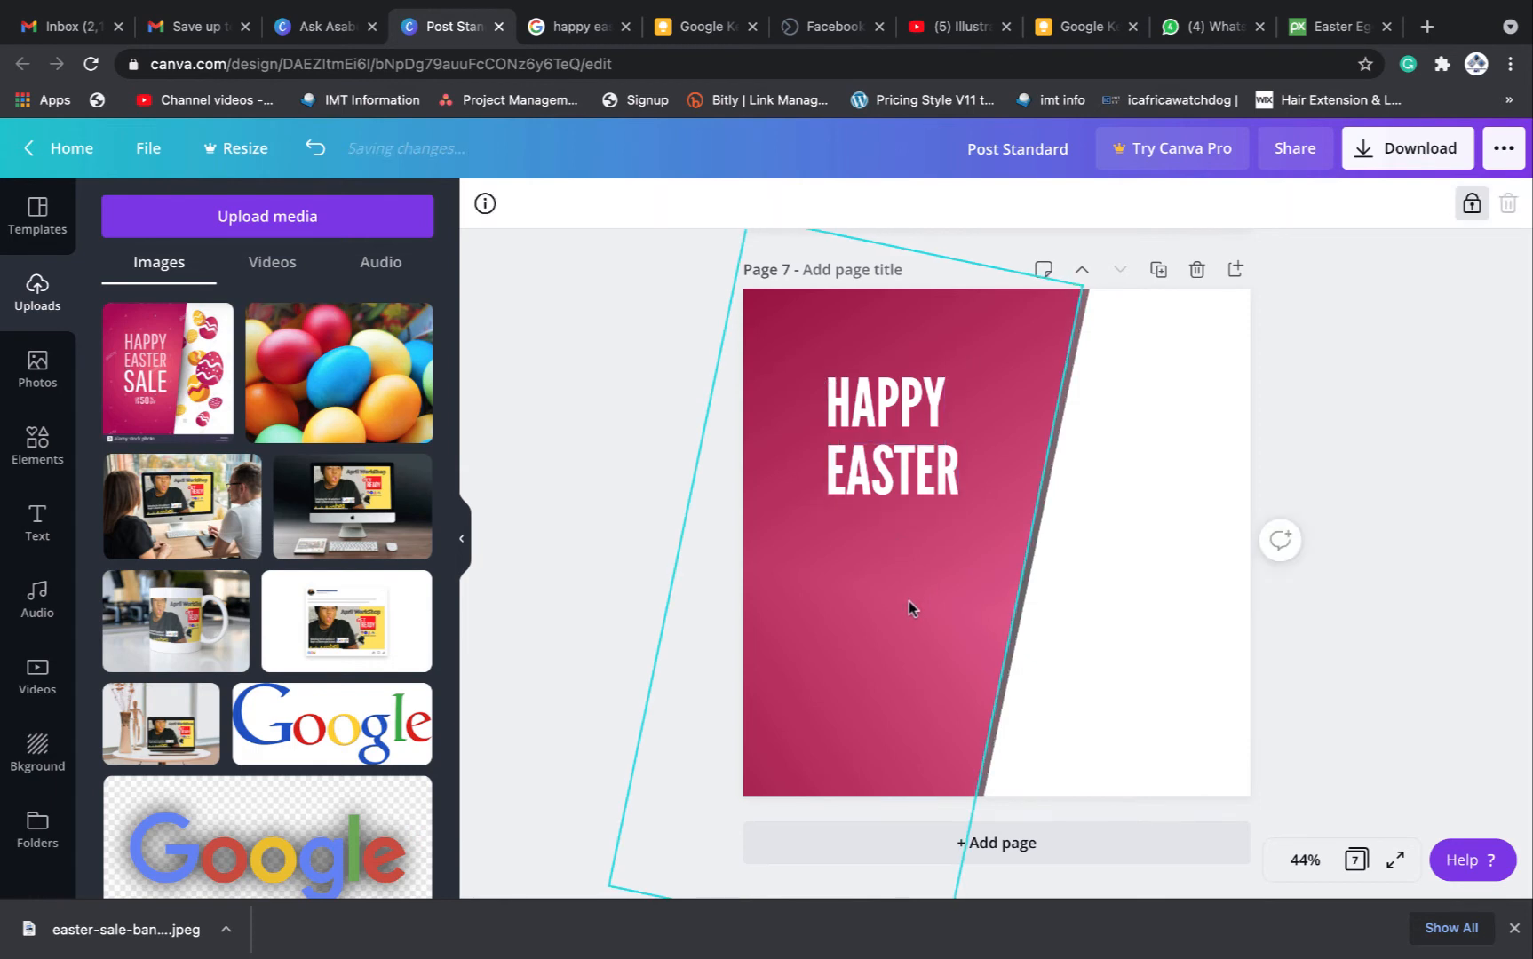
Add a text box reading "sale", convert it to uppercase and place it below "EASTER", aligned with its left edge
key(t)
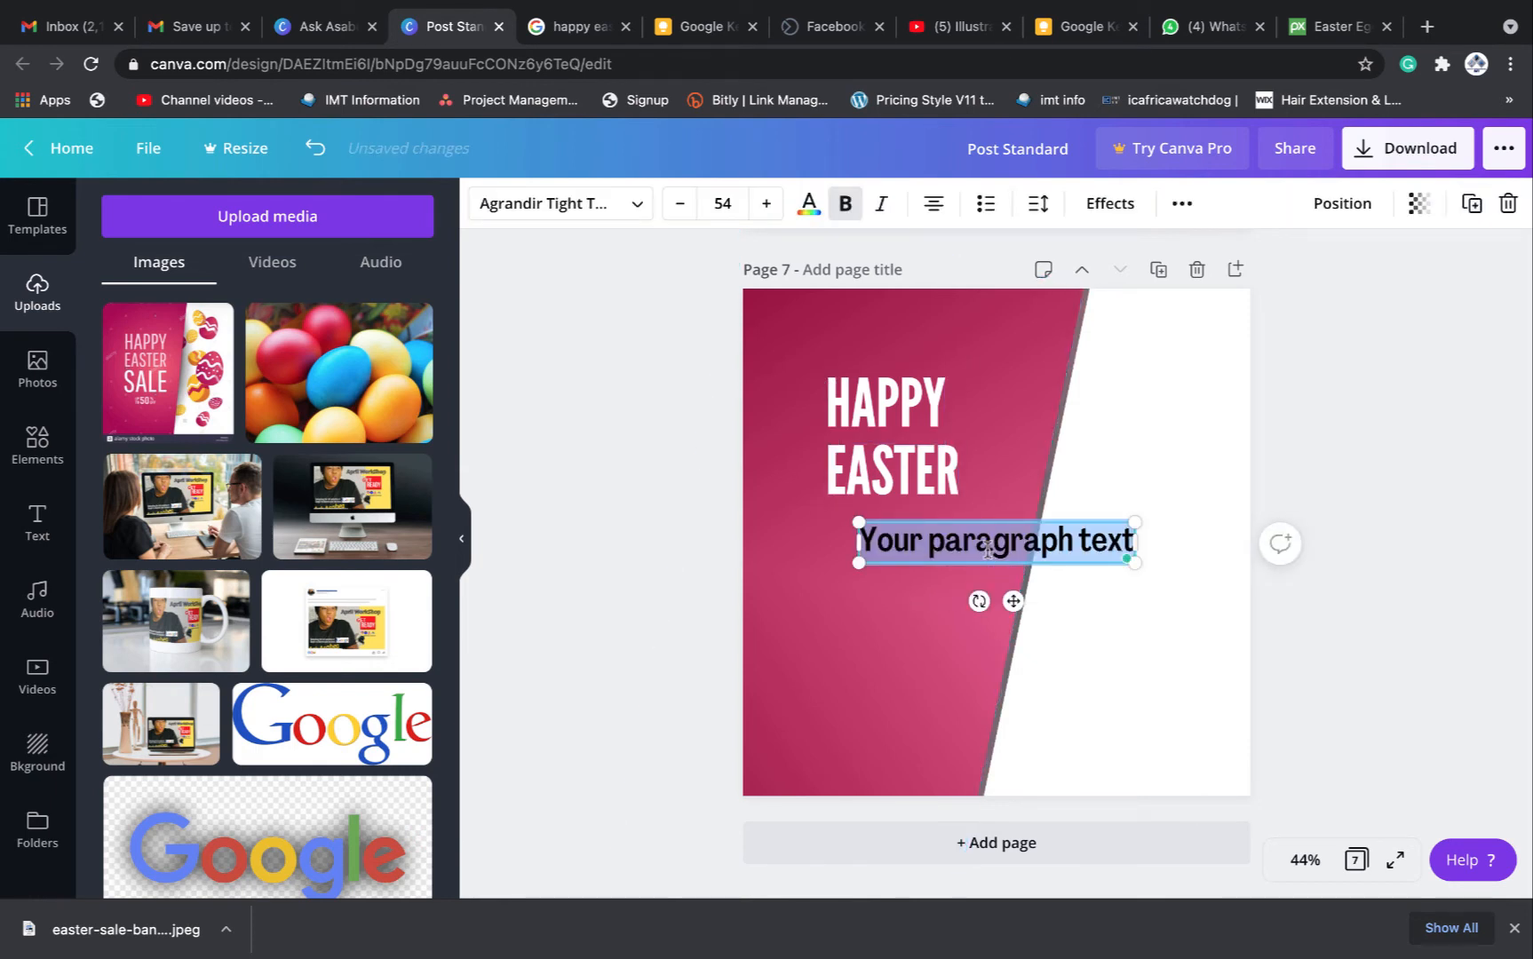
text(sa)
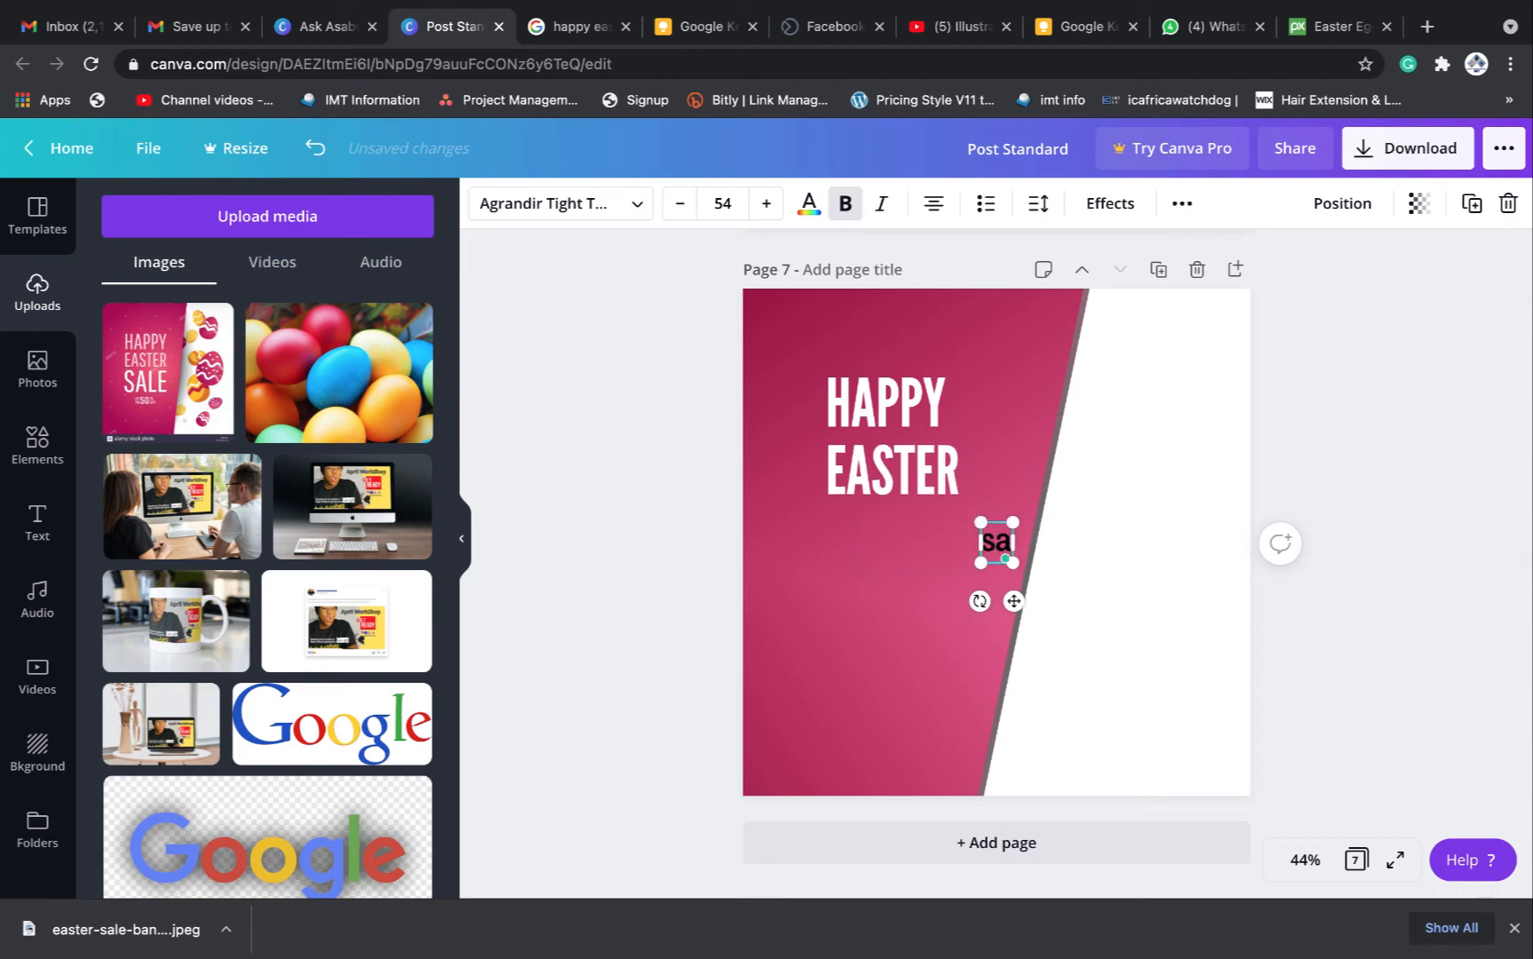
key(BackSpace)
key(BackSpace)
text(sale)
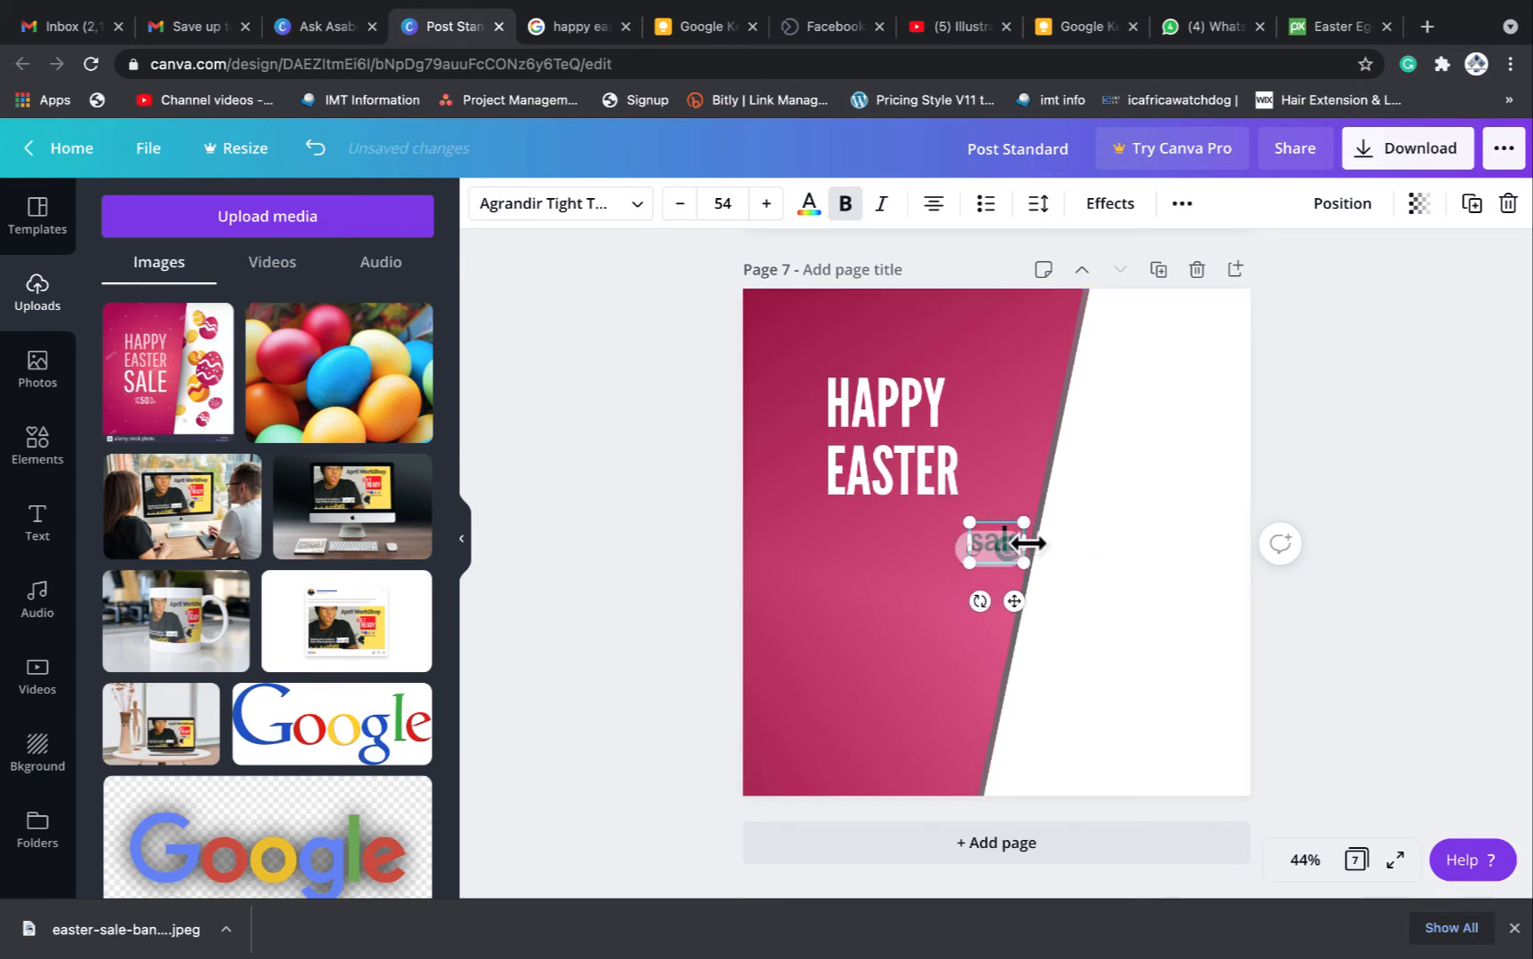
click(1183, 204)
click(1029, 256)
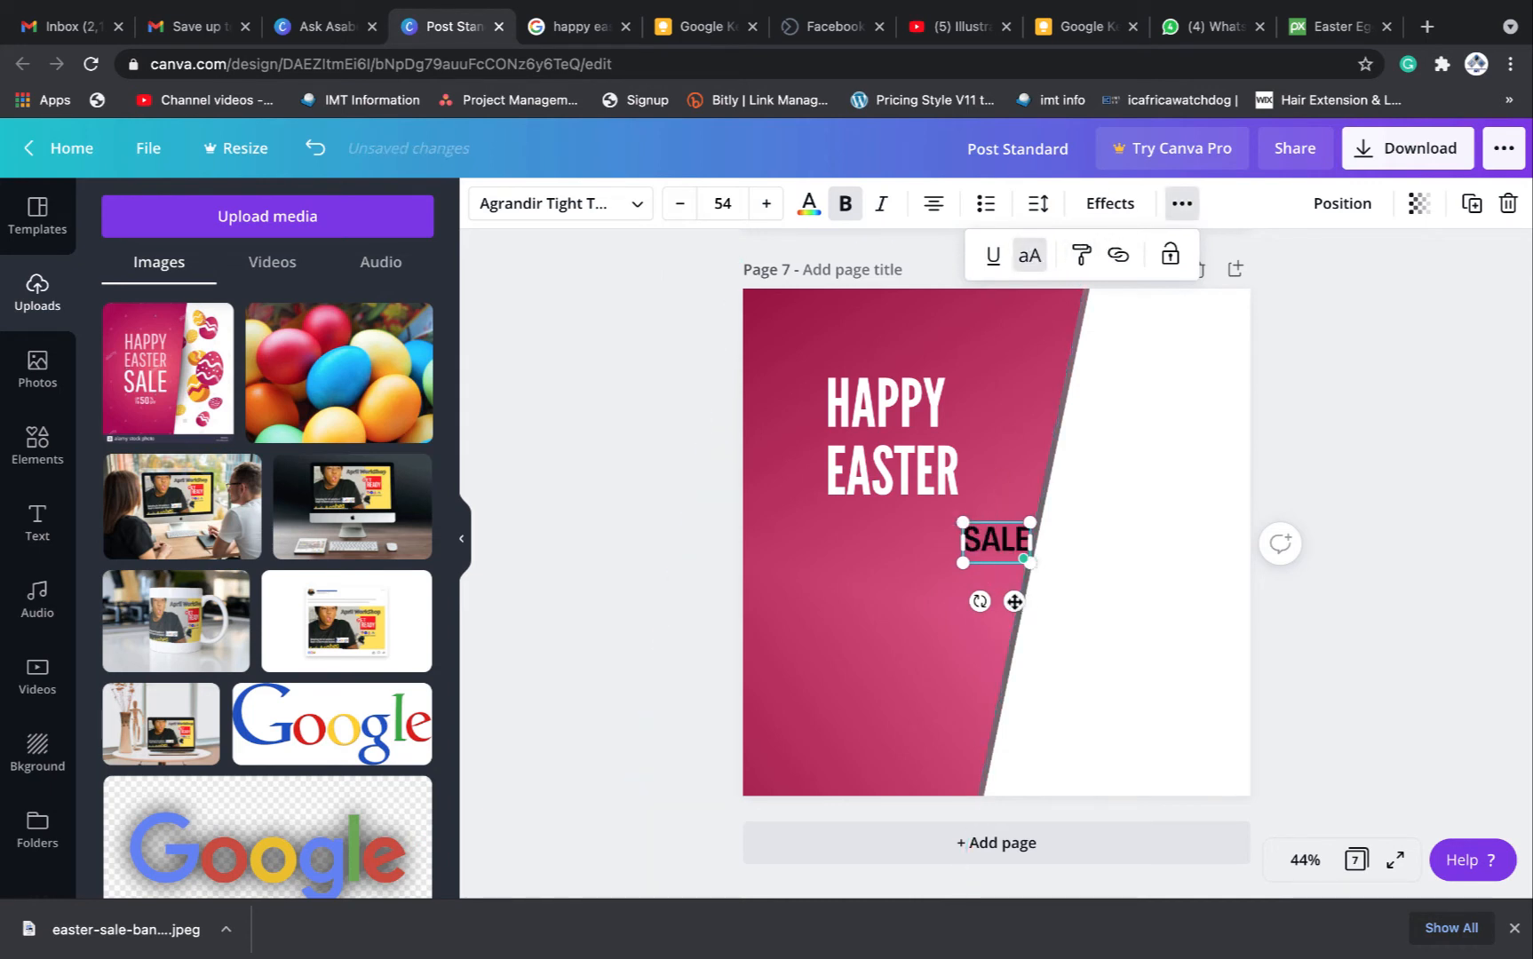
drag(1013, 601, 877, 584)
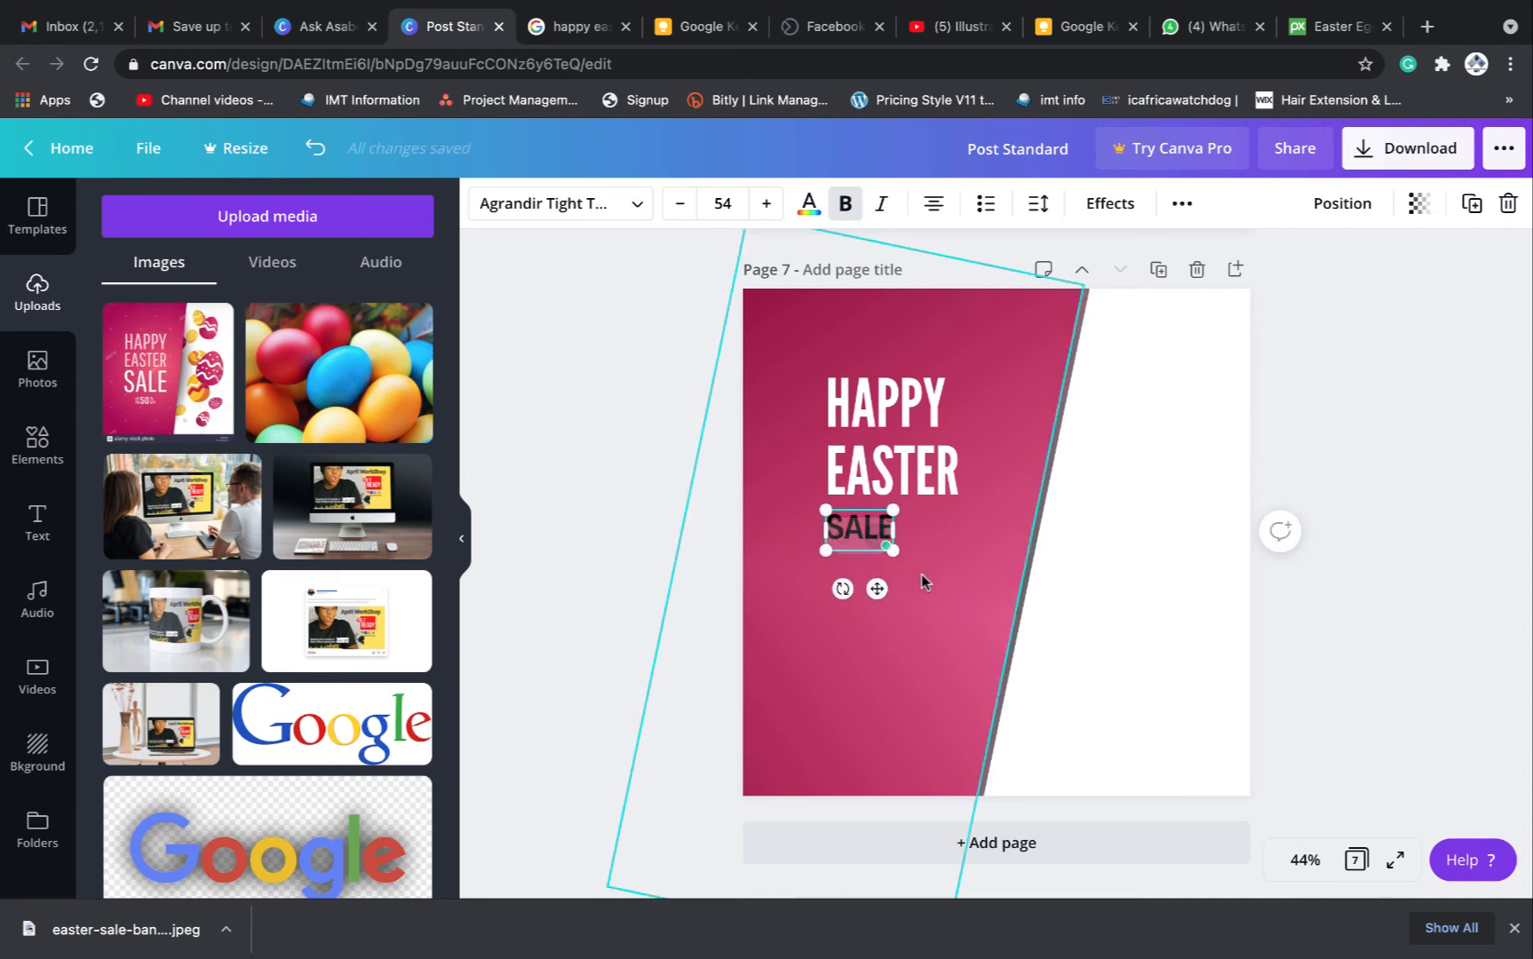
Enlarge the "SALE" text to size 135 and position it directly beneath "EASTER"
drag(825, 551, 786, 652)
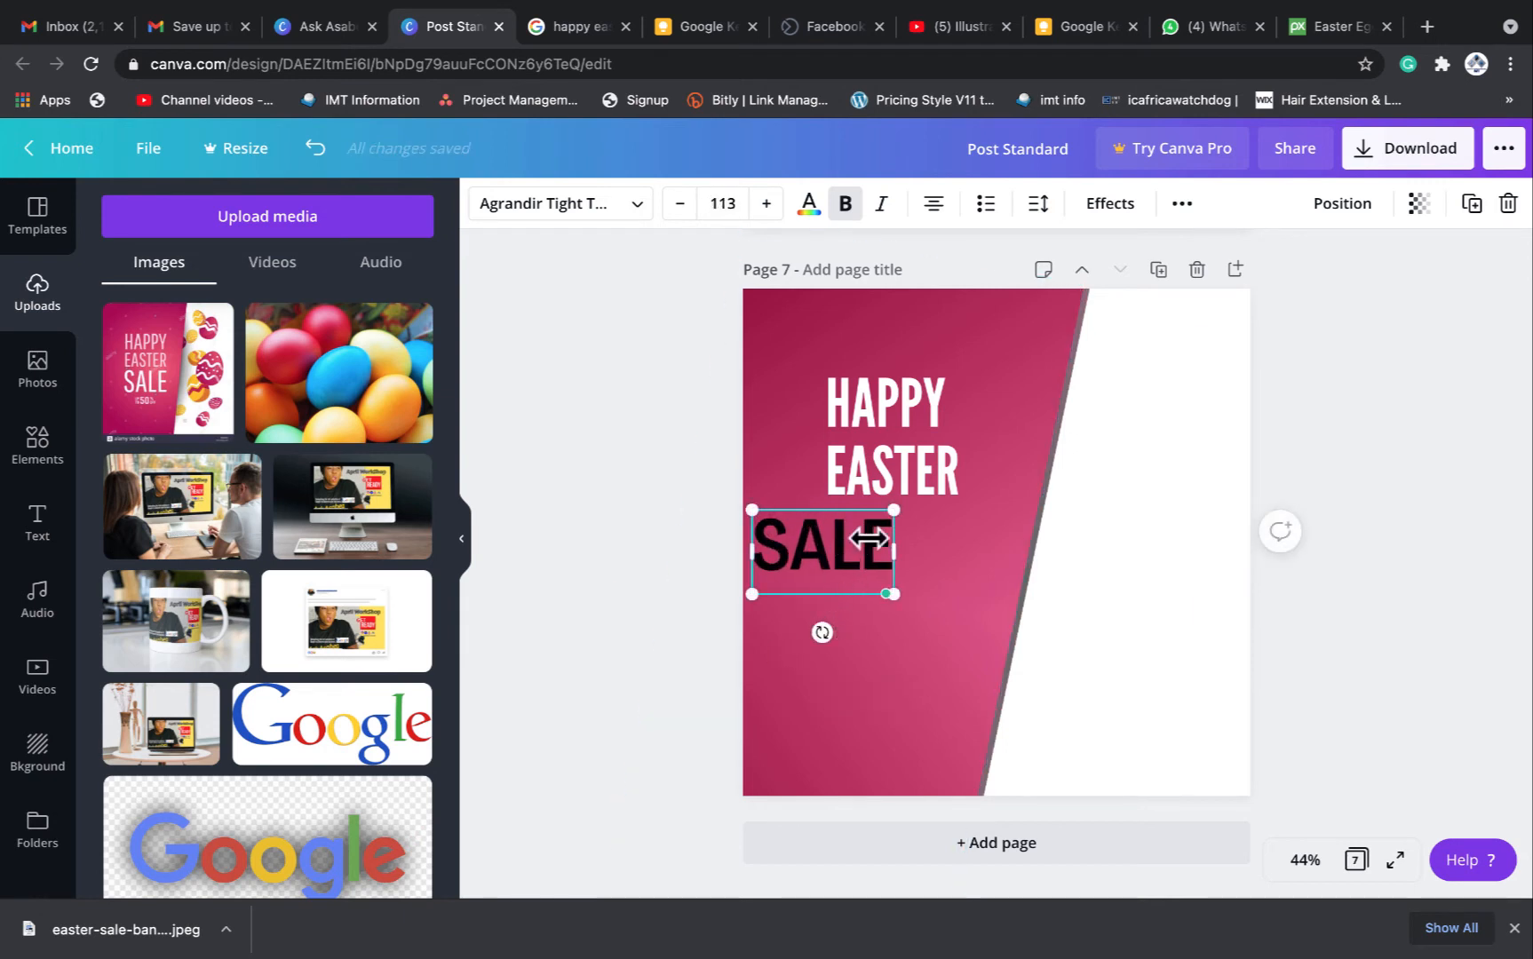
click(1315, 617)
click(832, 573)
drag(833, 573, 903, 570)
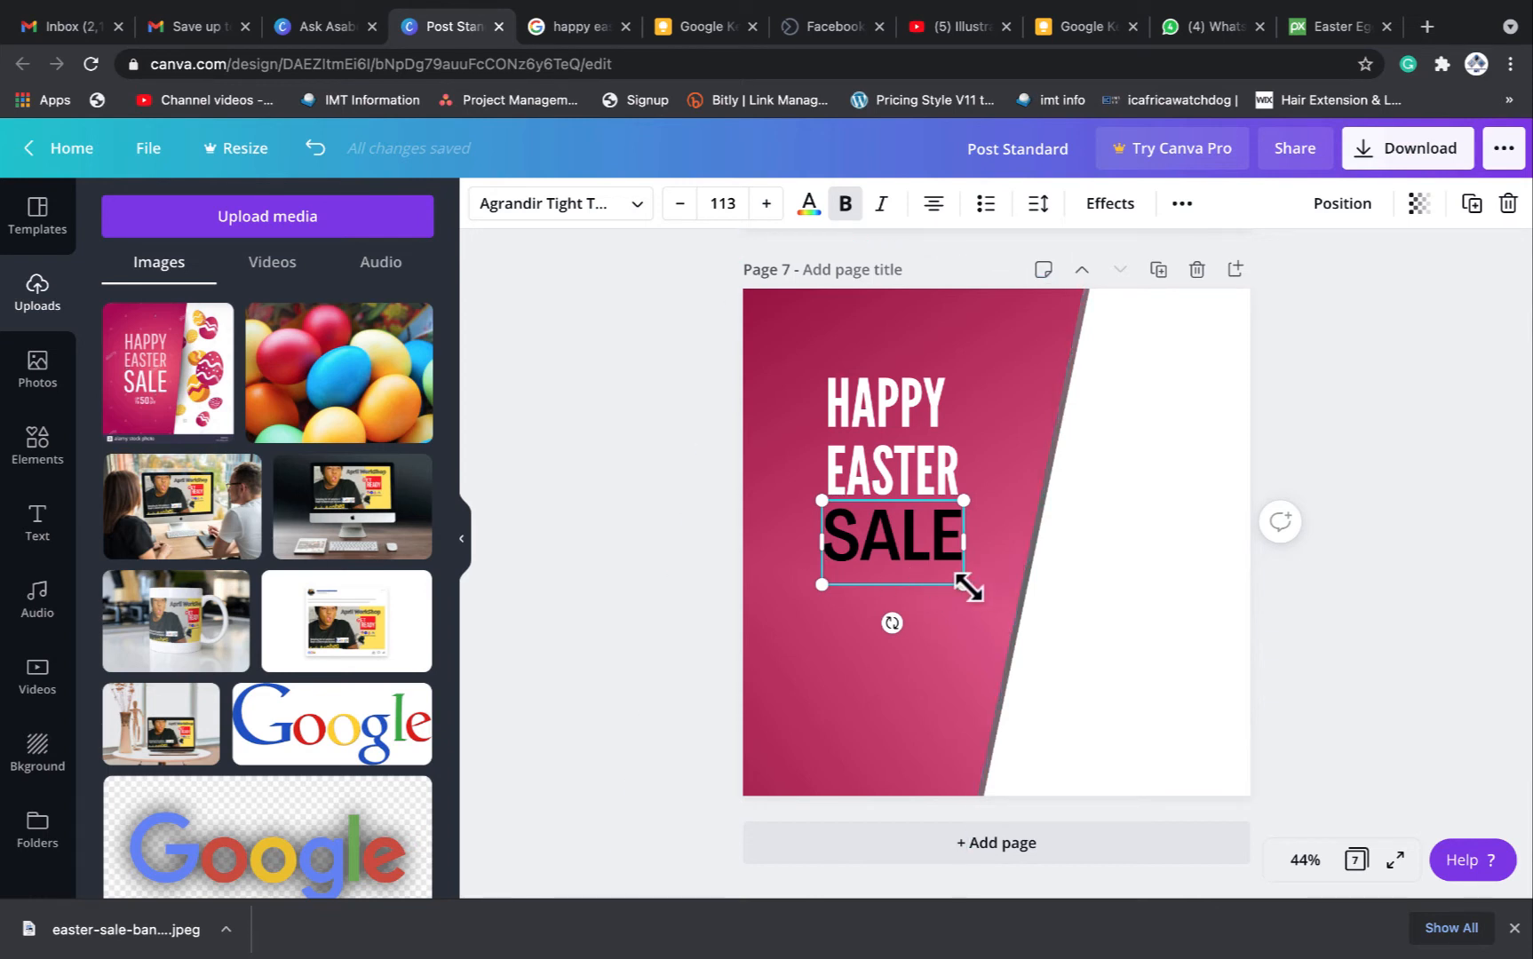
drag(968, 588, 987, 622)
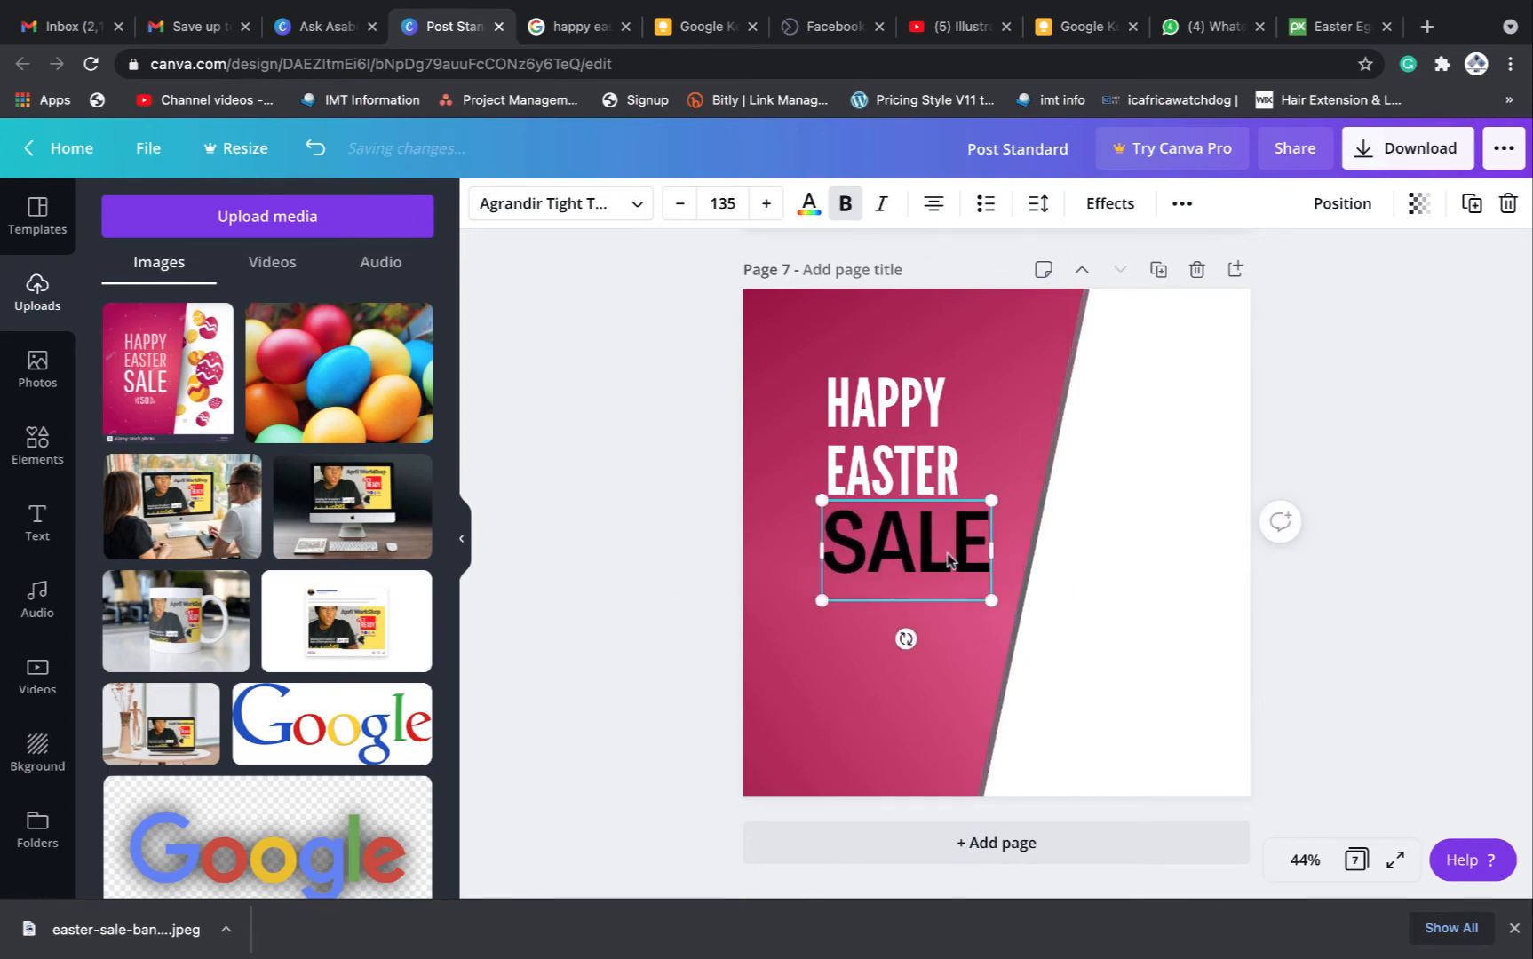
drag(948, 553, 942, 557)
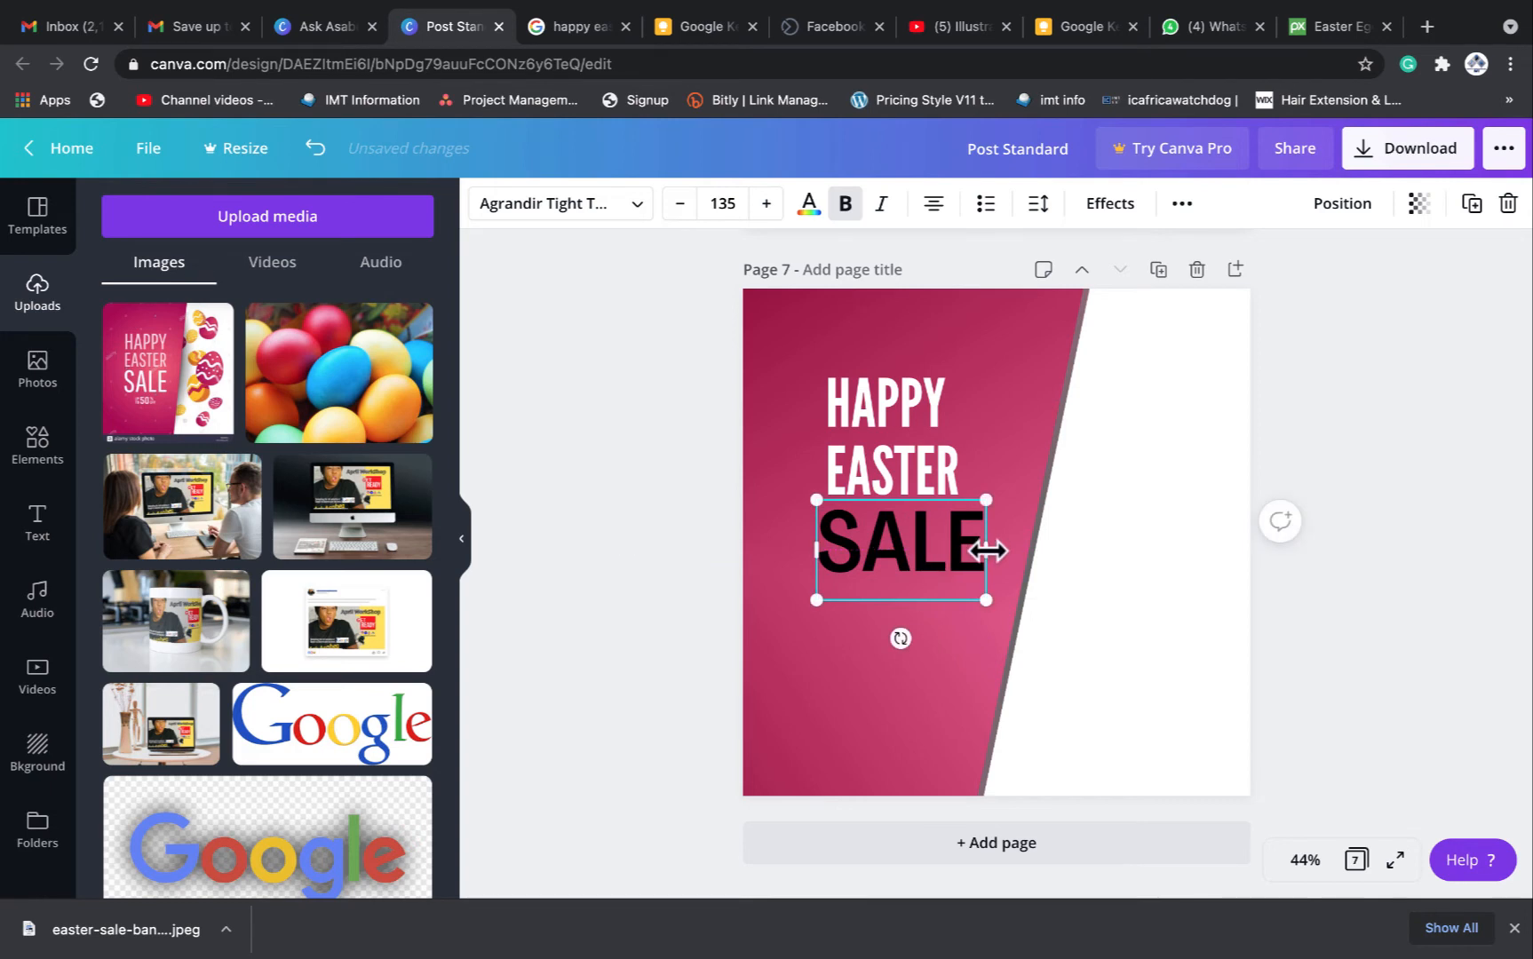
Change the font of the "SALE" text to League Gothic
click(624, 205)
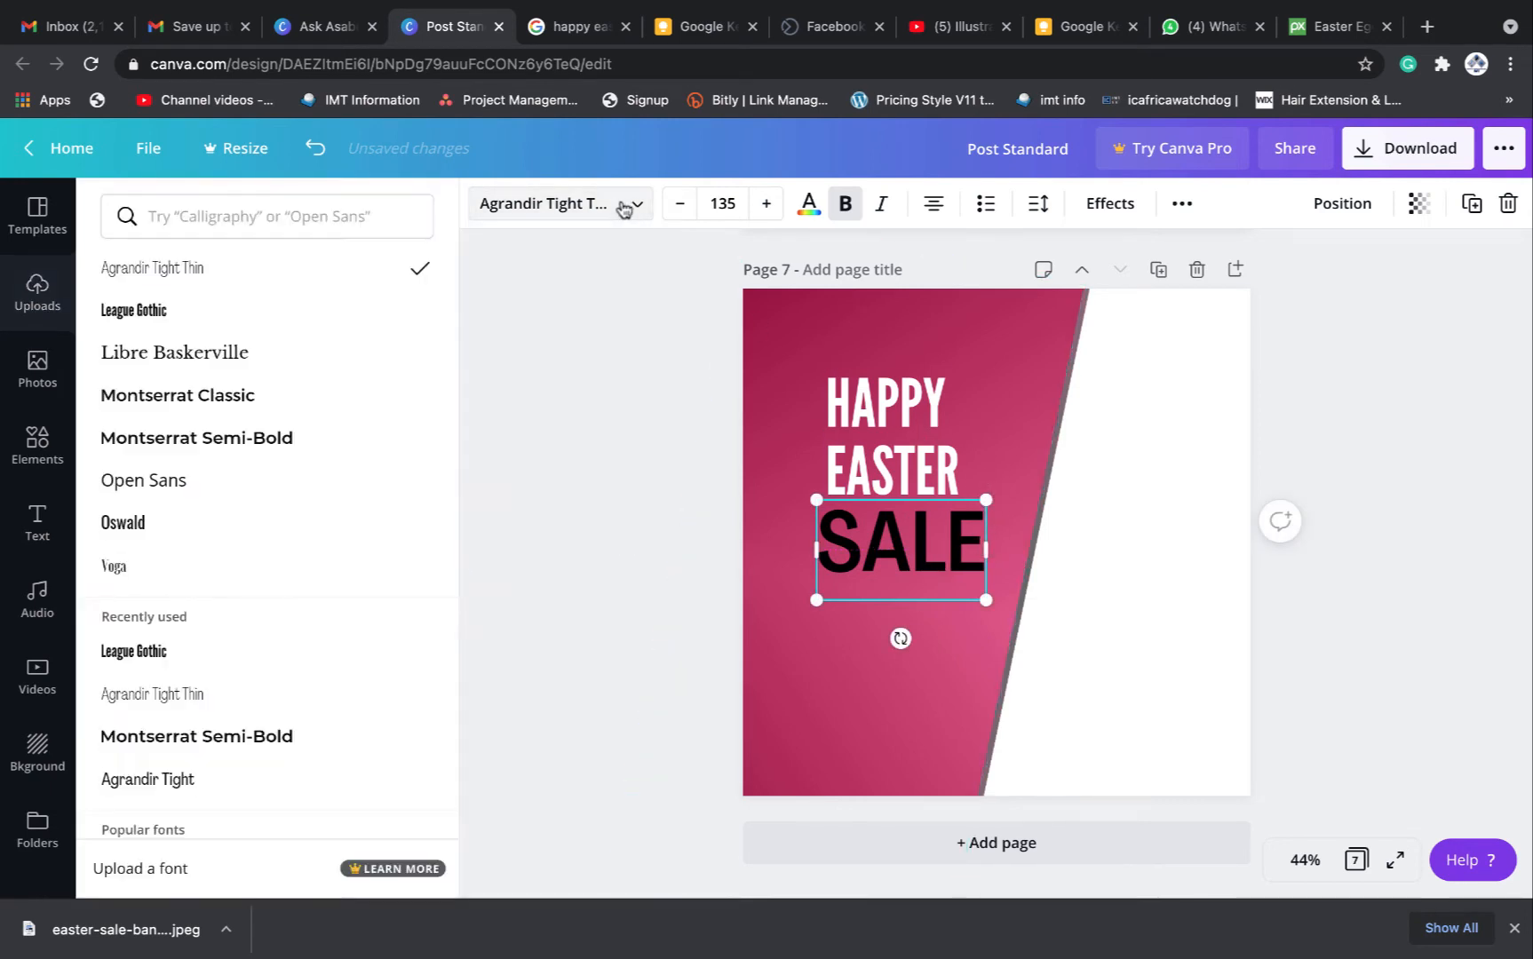
click(178, 574)
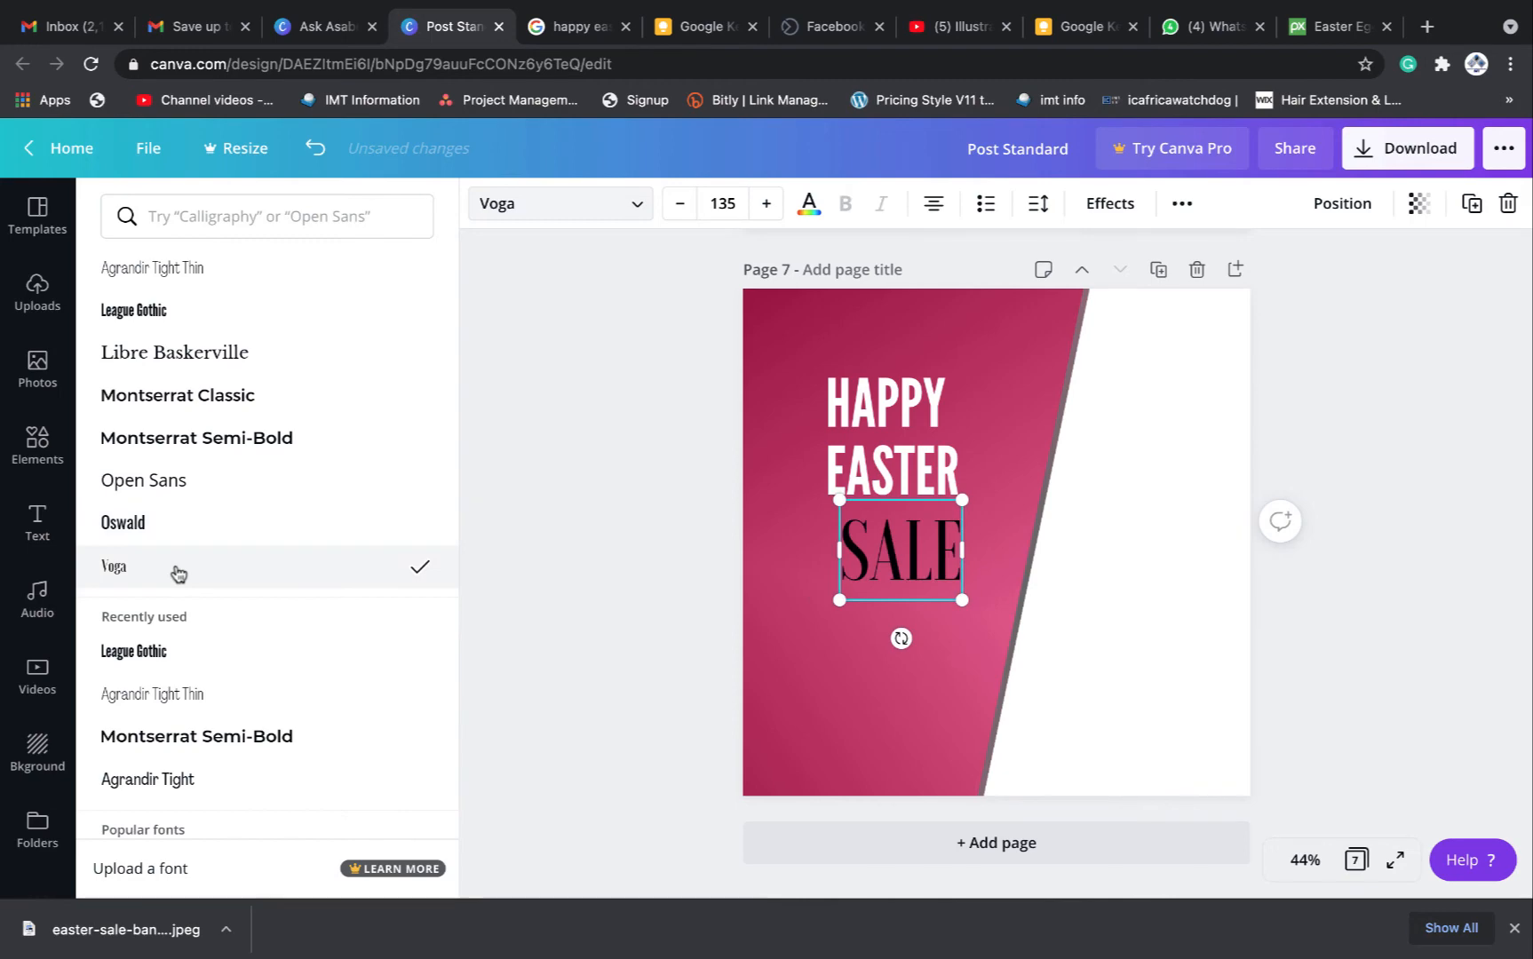
click(168, 653)
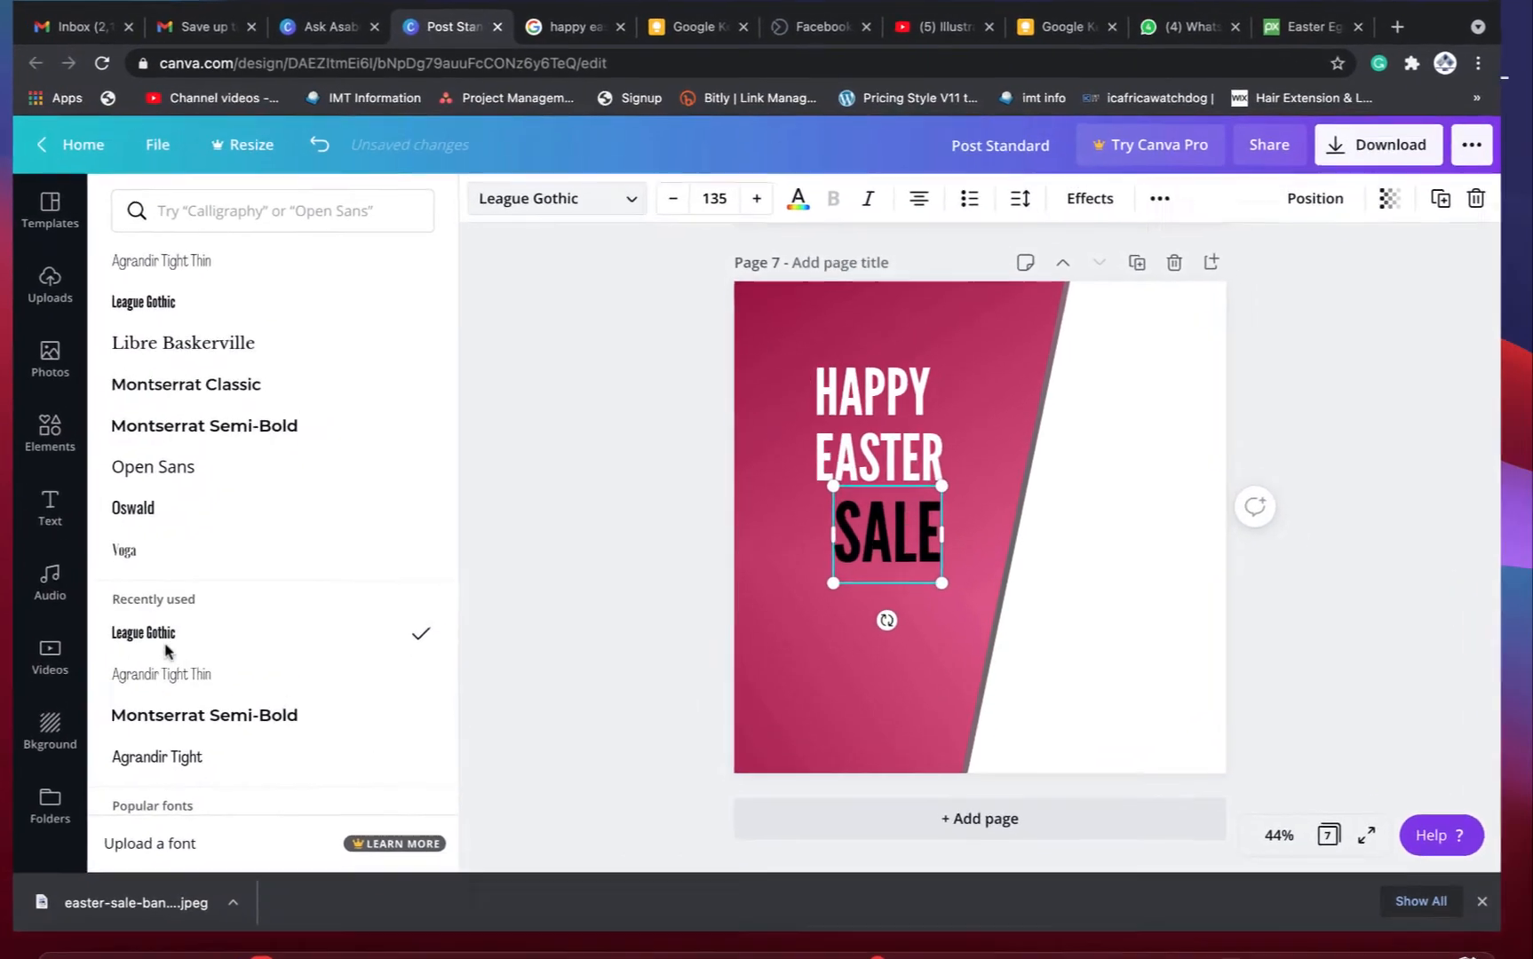
scroll(167, 652, down, 1)
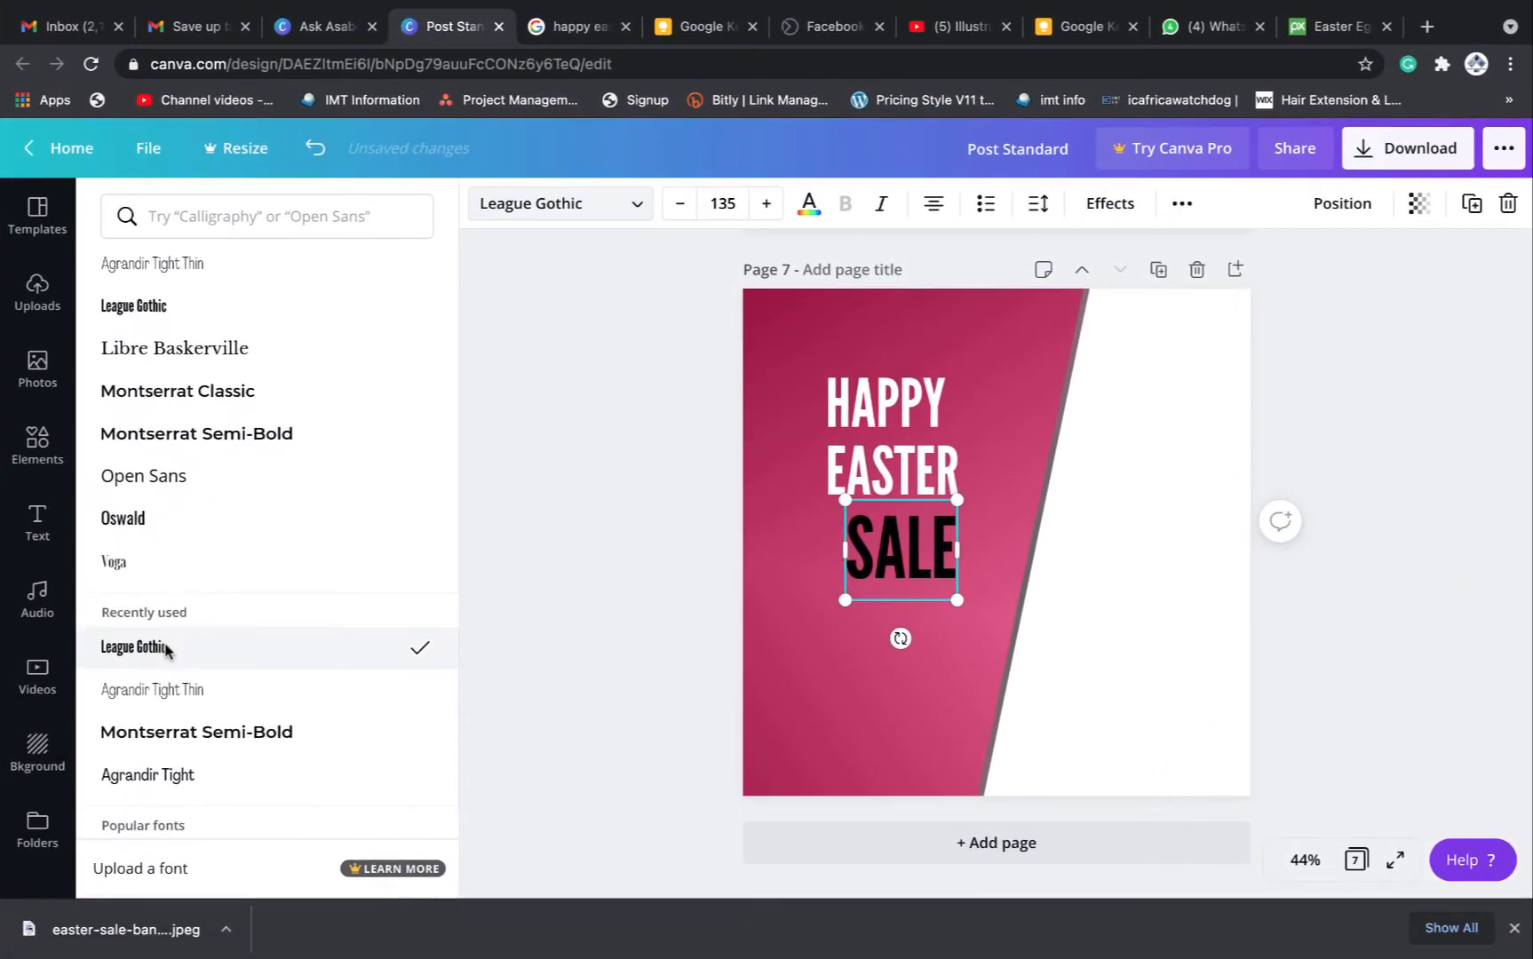
Try the fonts Agrandir Tight, Alegreya and Alice on the "SALE" text
scroll(168, 653, down, 3)
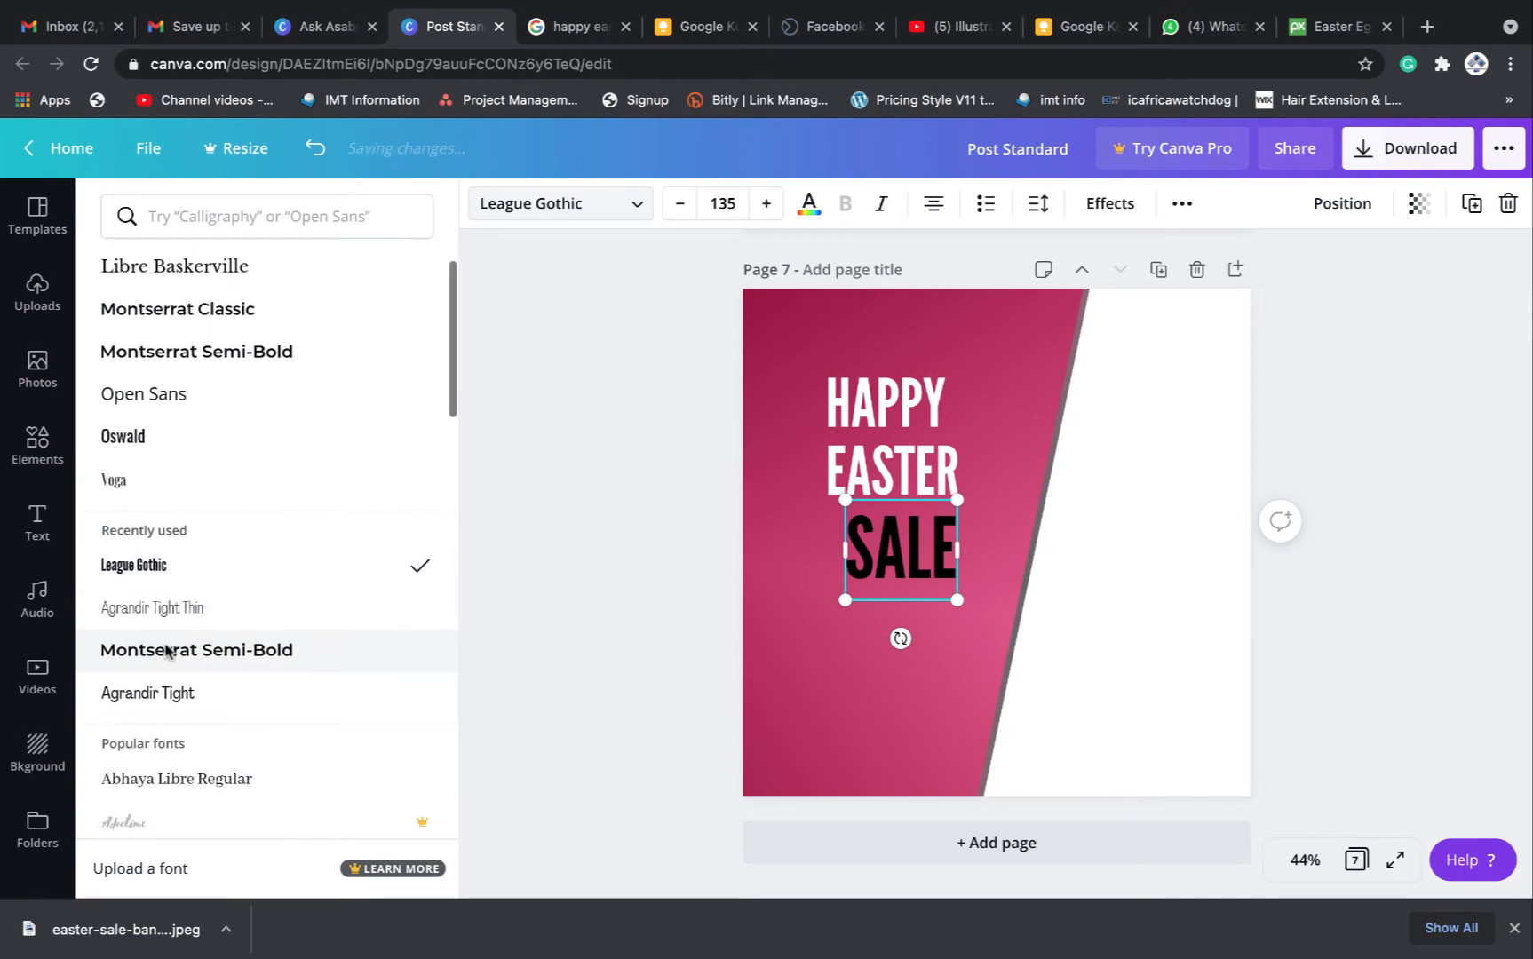
click(173, 611)
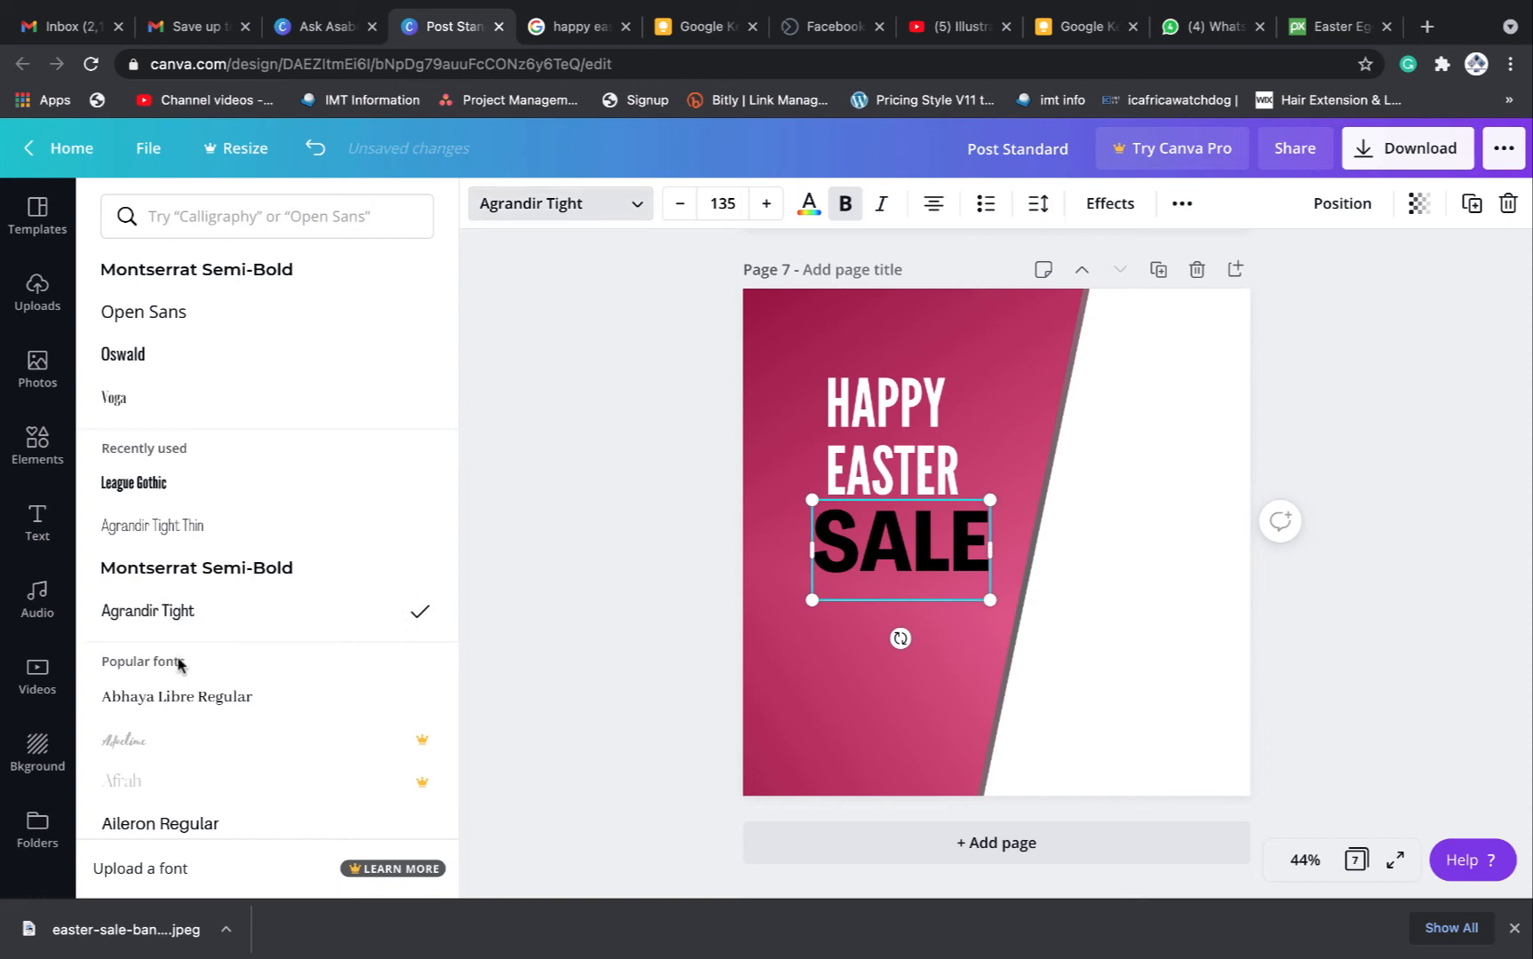
scroll(151, 671, down, 1)
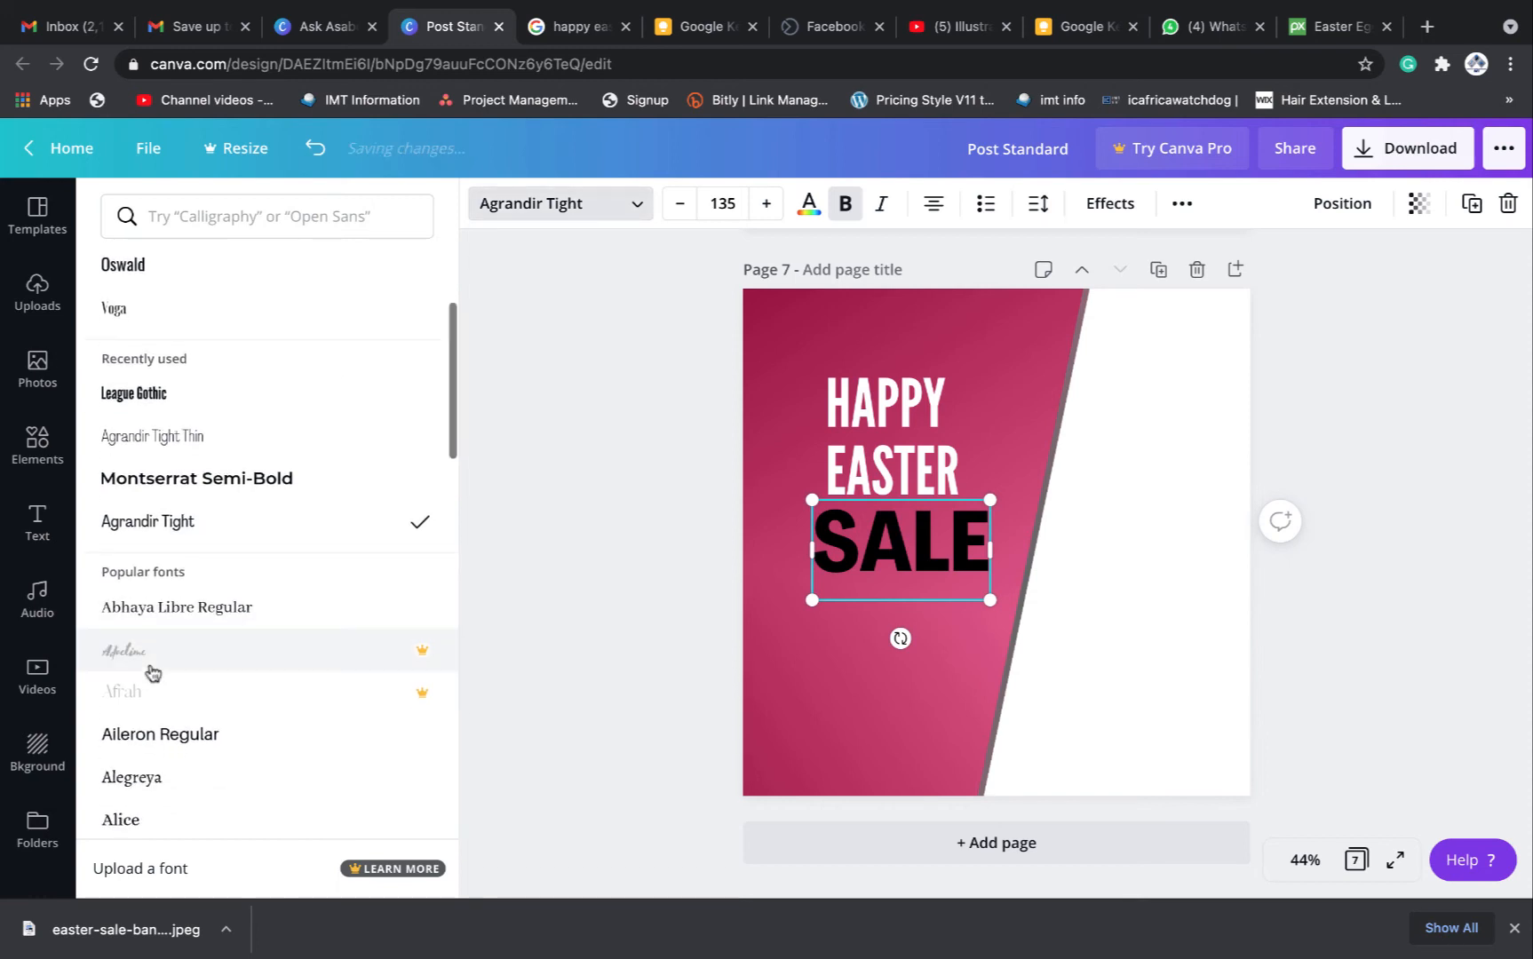
scroll(178, 613, down, 1)
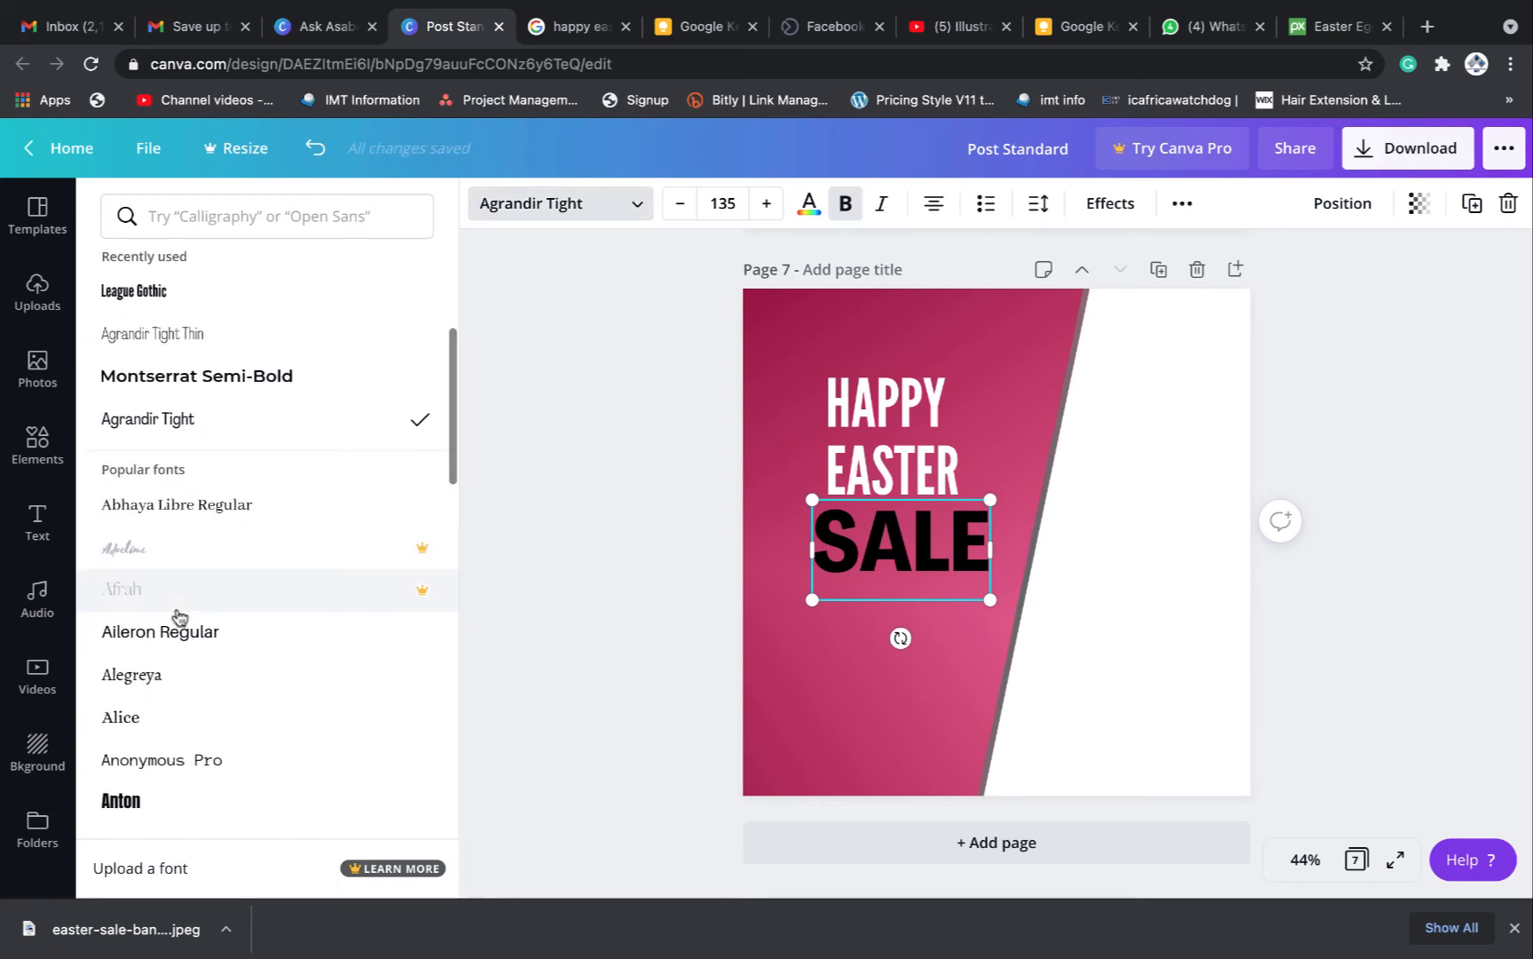
click(202, 694)
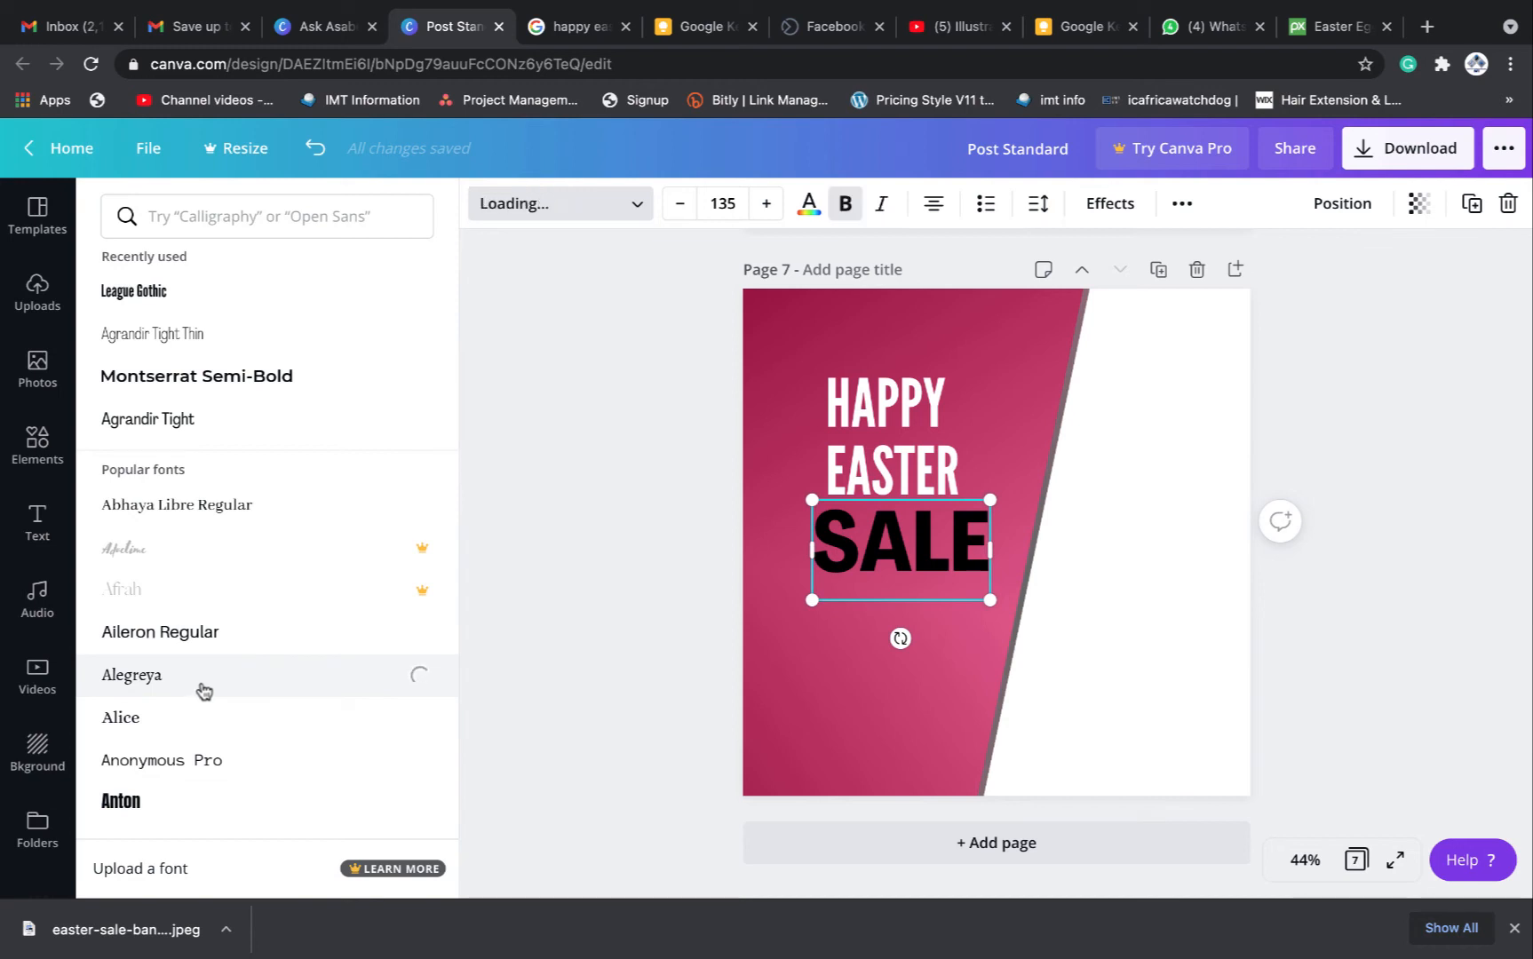
scroll(257, 711, down, 1)
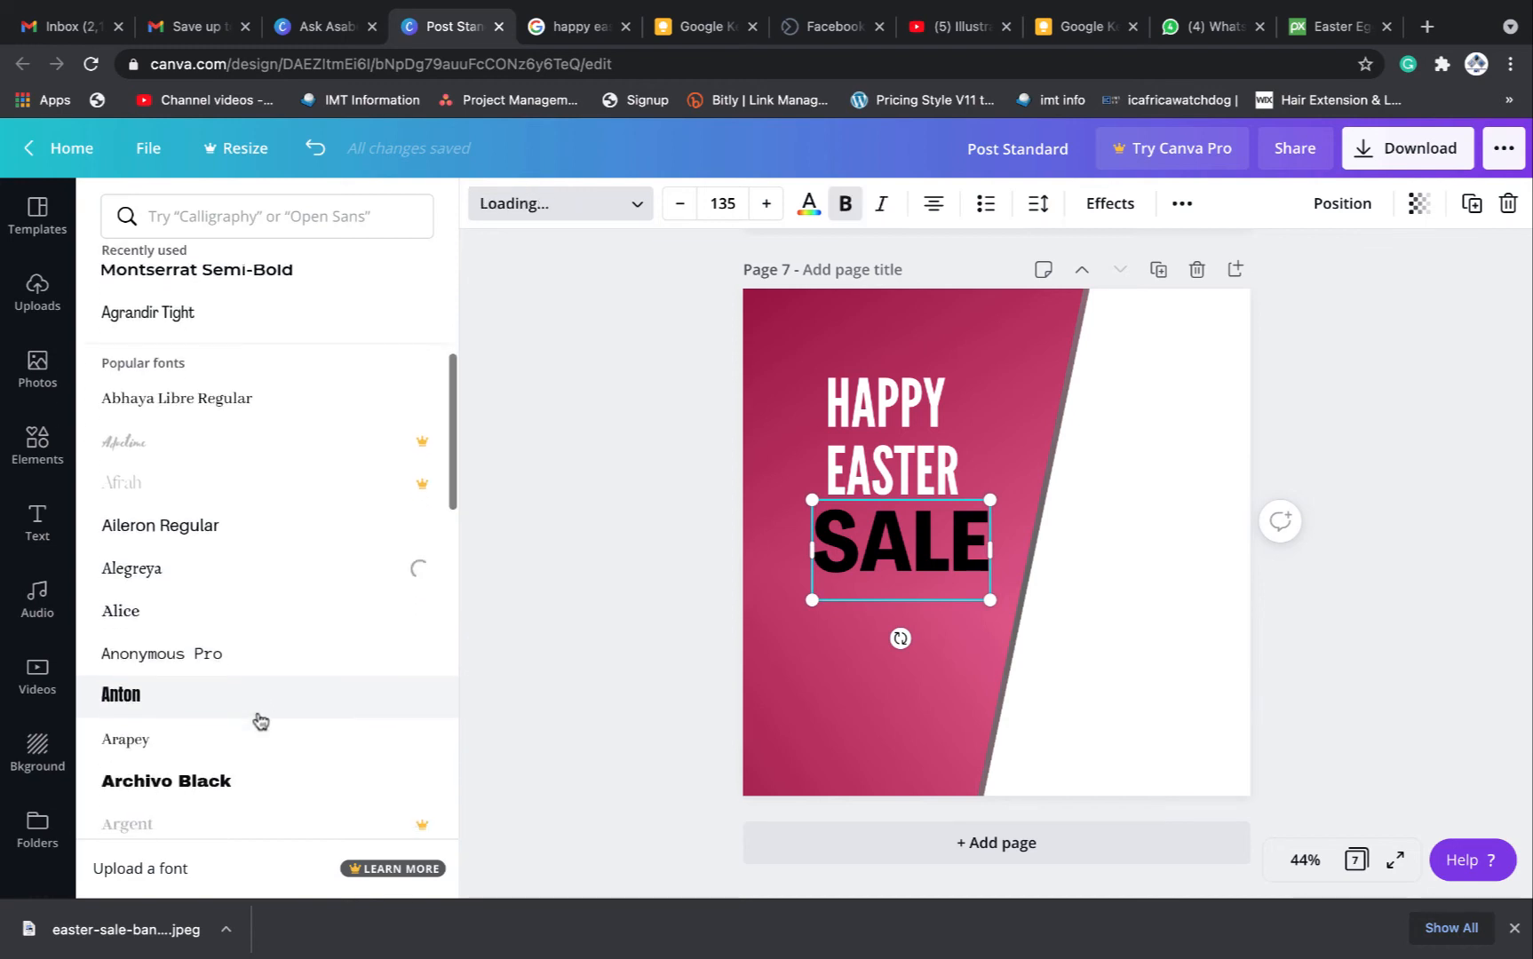
click(190, 612)
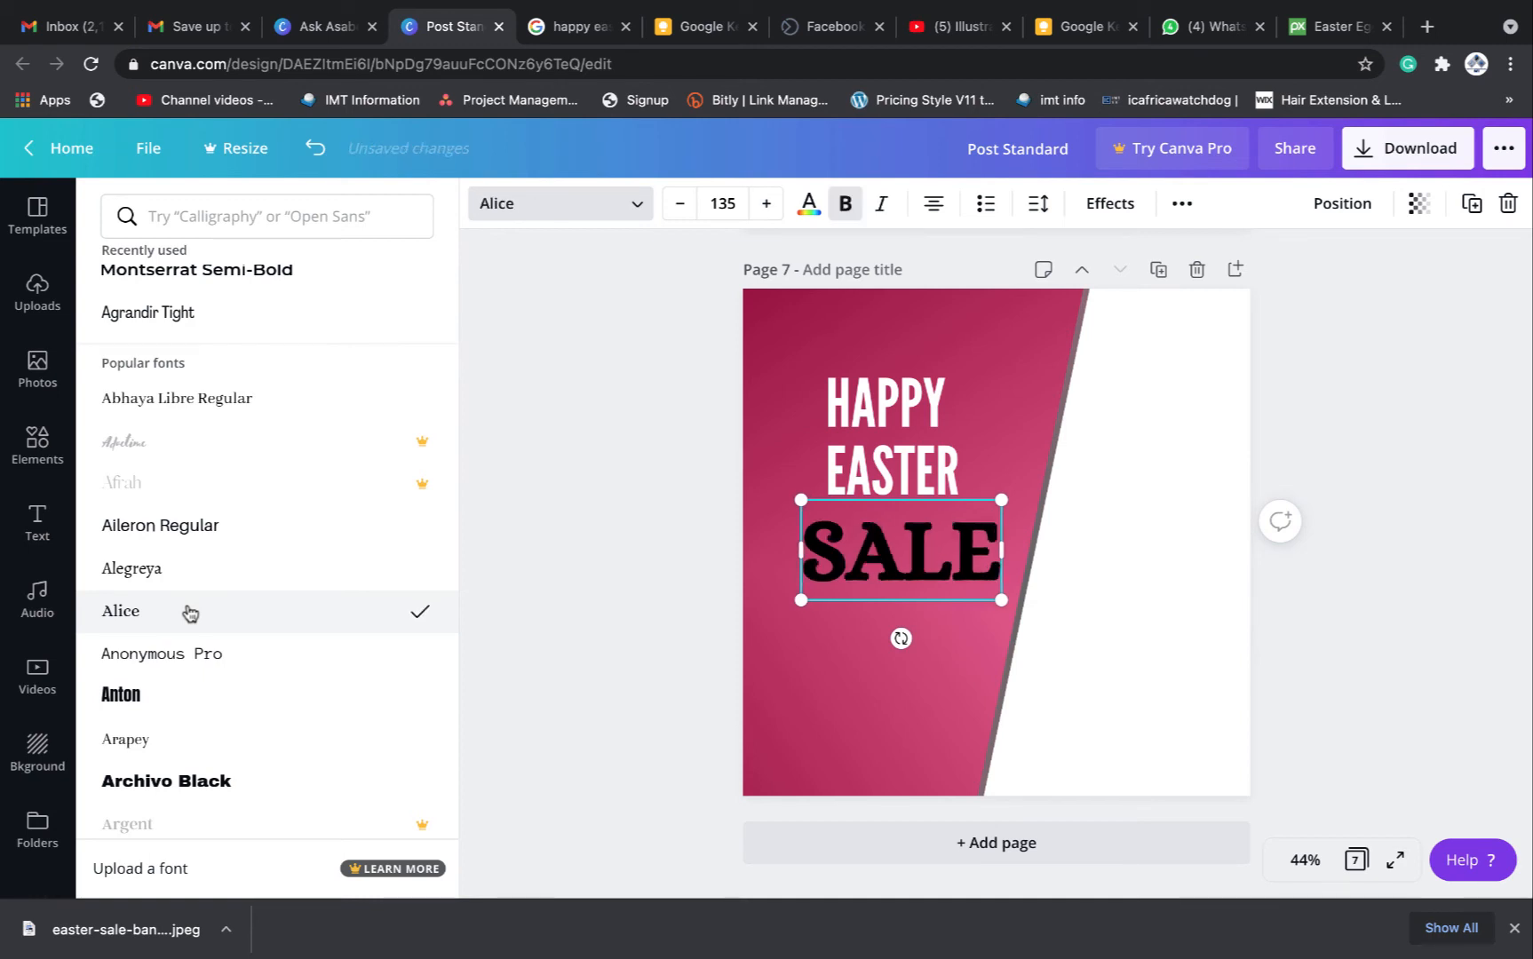
Set the "SALE" text's font to Anton and its colour to white
scroll(190, 612, down, 1)
click(190, 612)
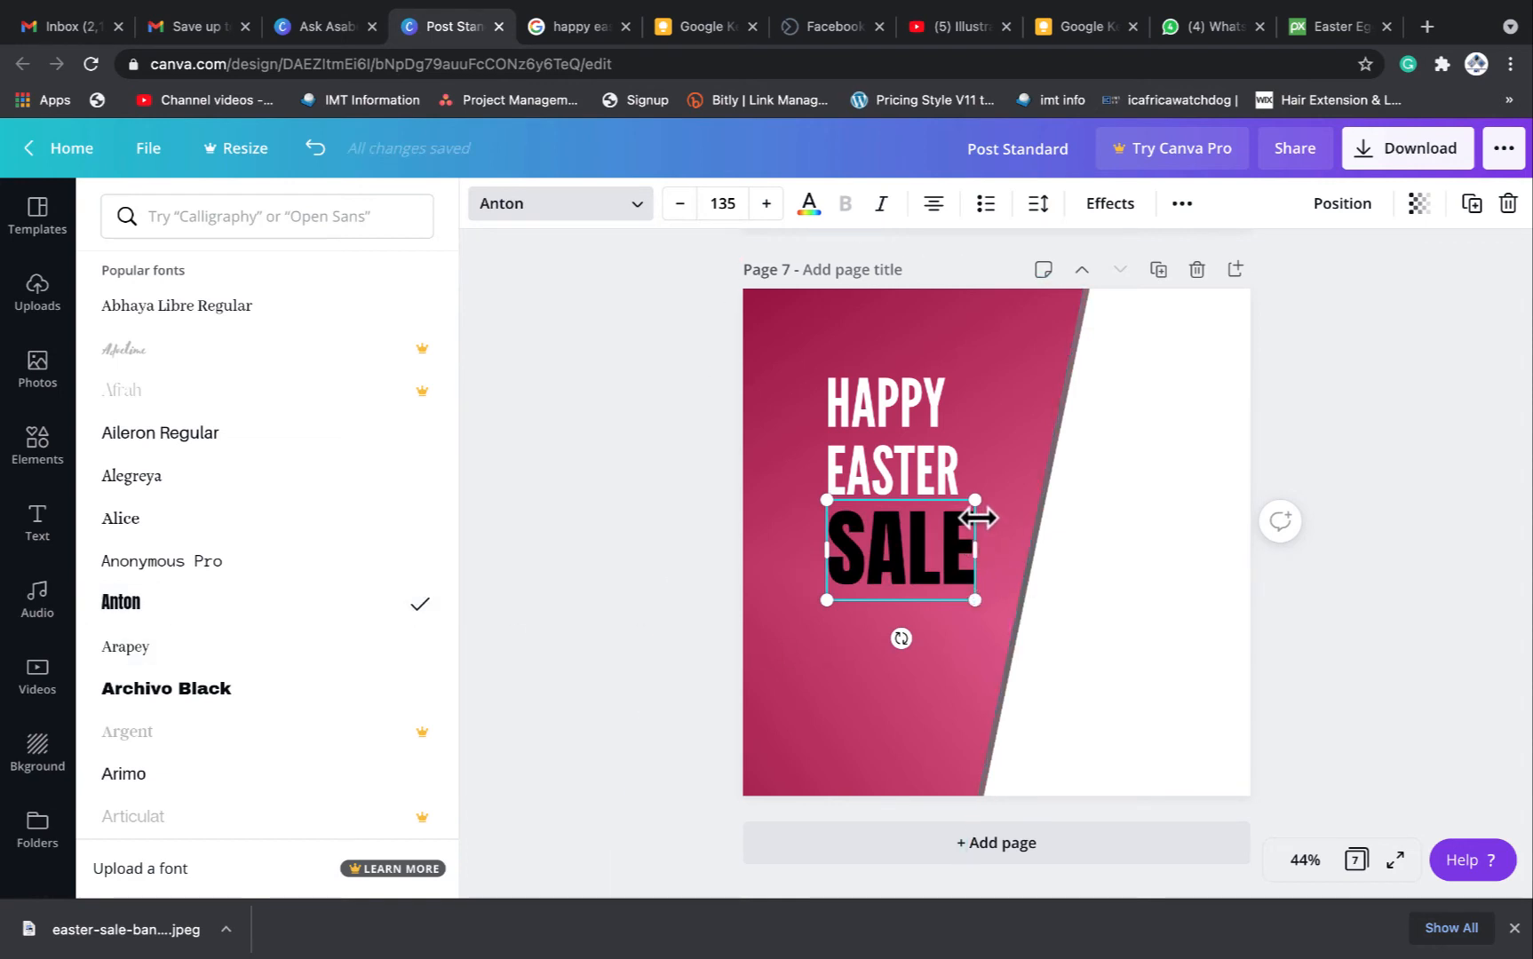
click(809, 206)
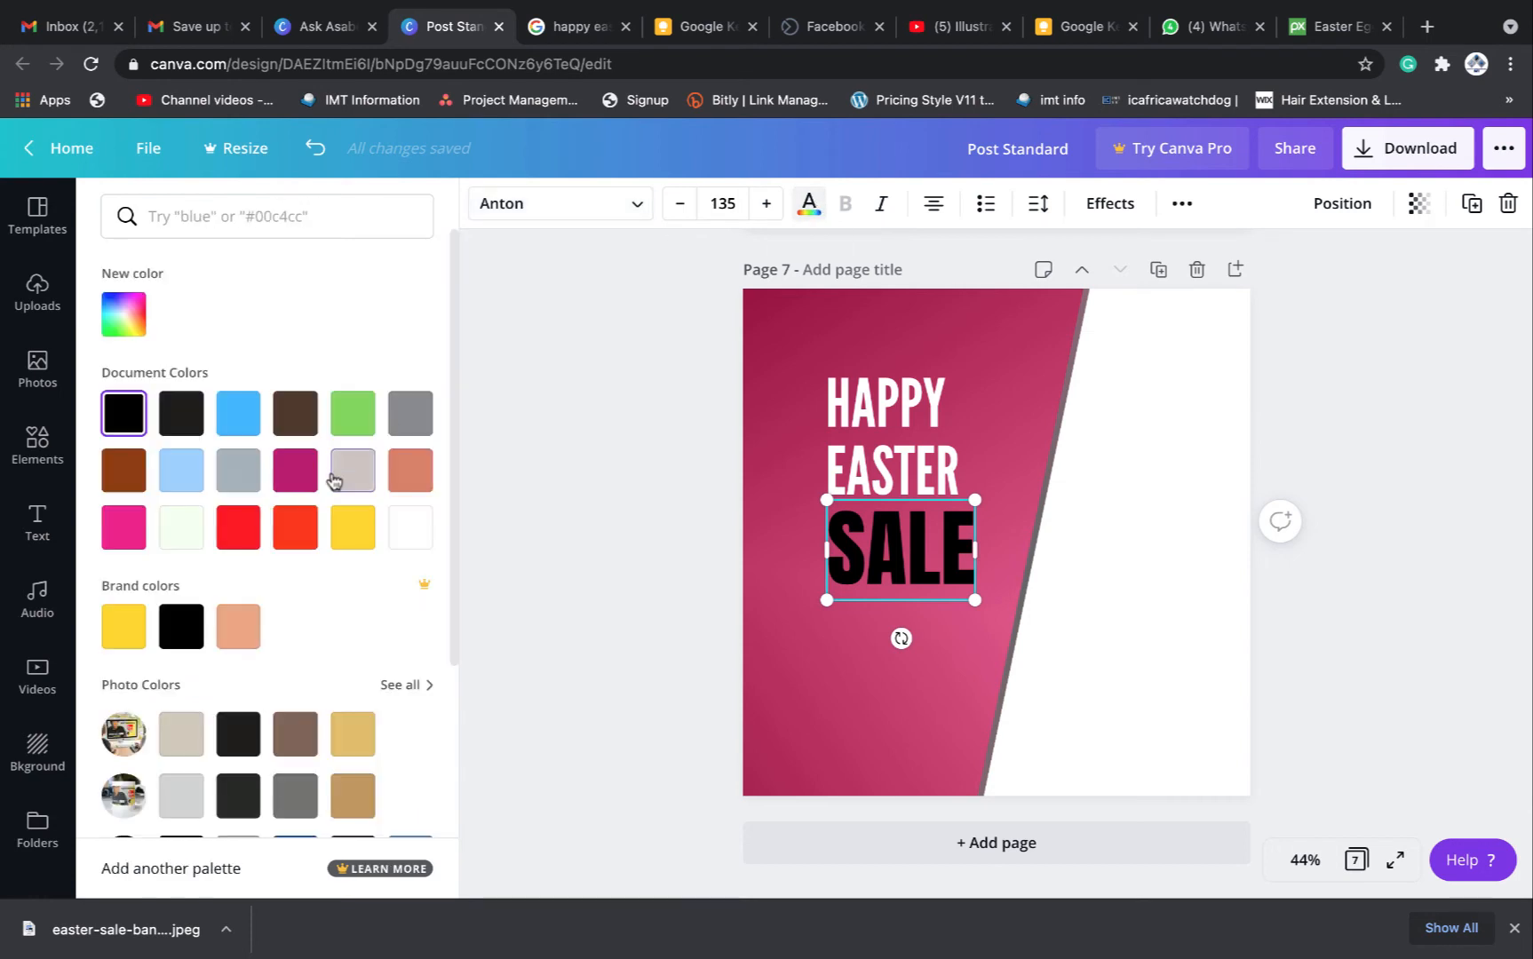
click(405, 536)
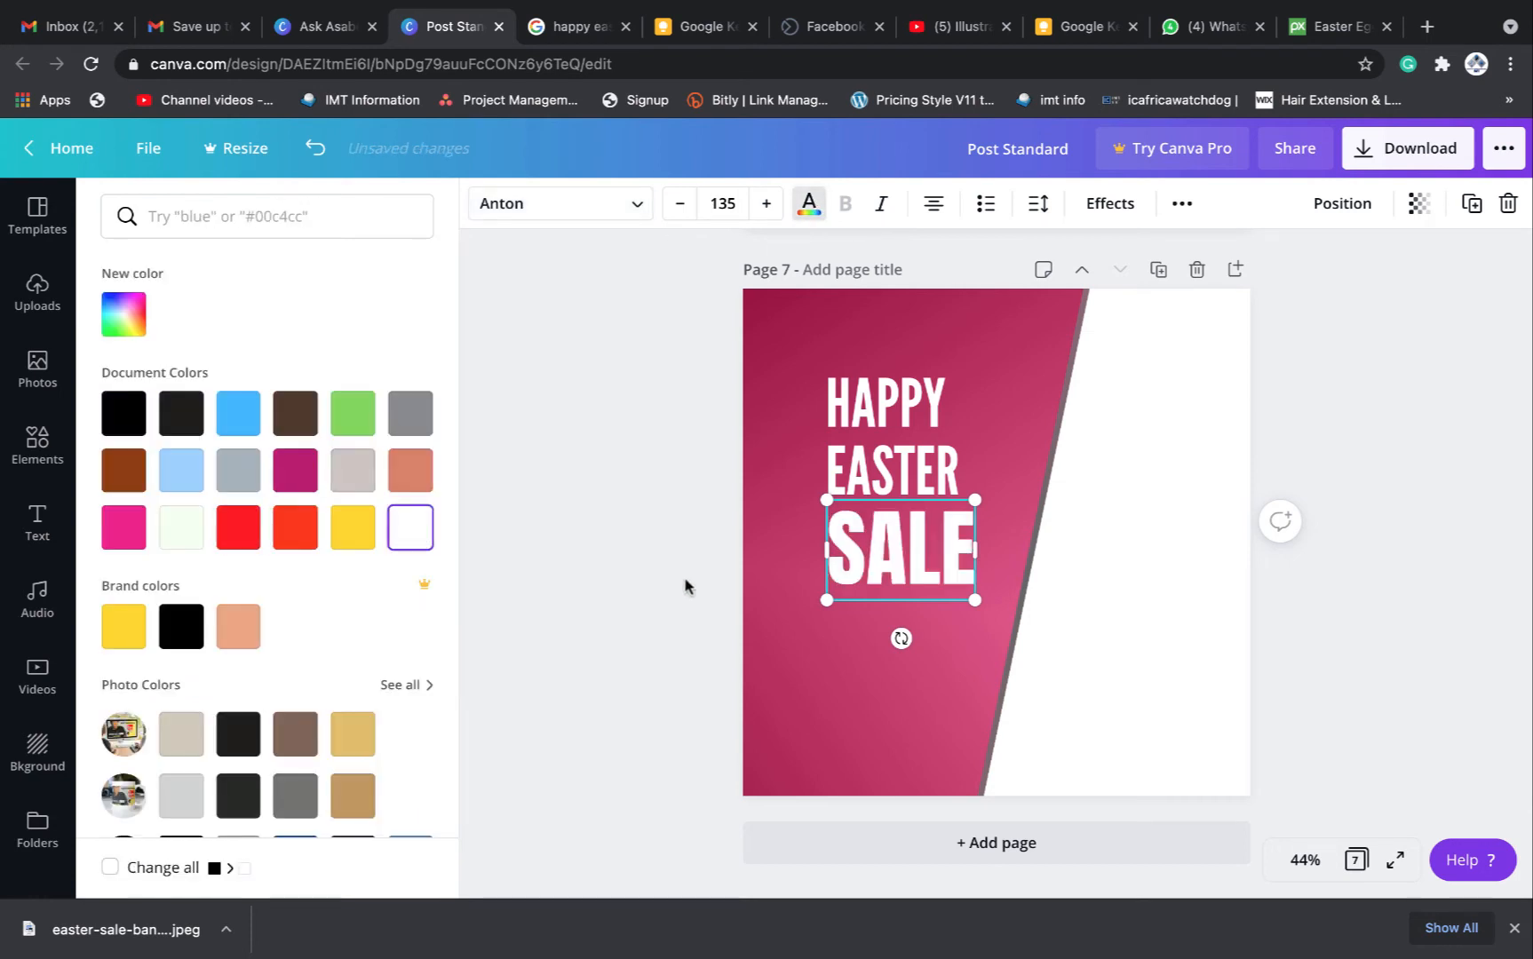
Enlarge the "HAPPY" and "EASTER" texts together slightly so "EASTER" nearly matches the width of "SALE", then deselect them
click(983, 377)
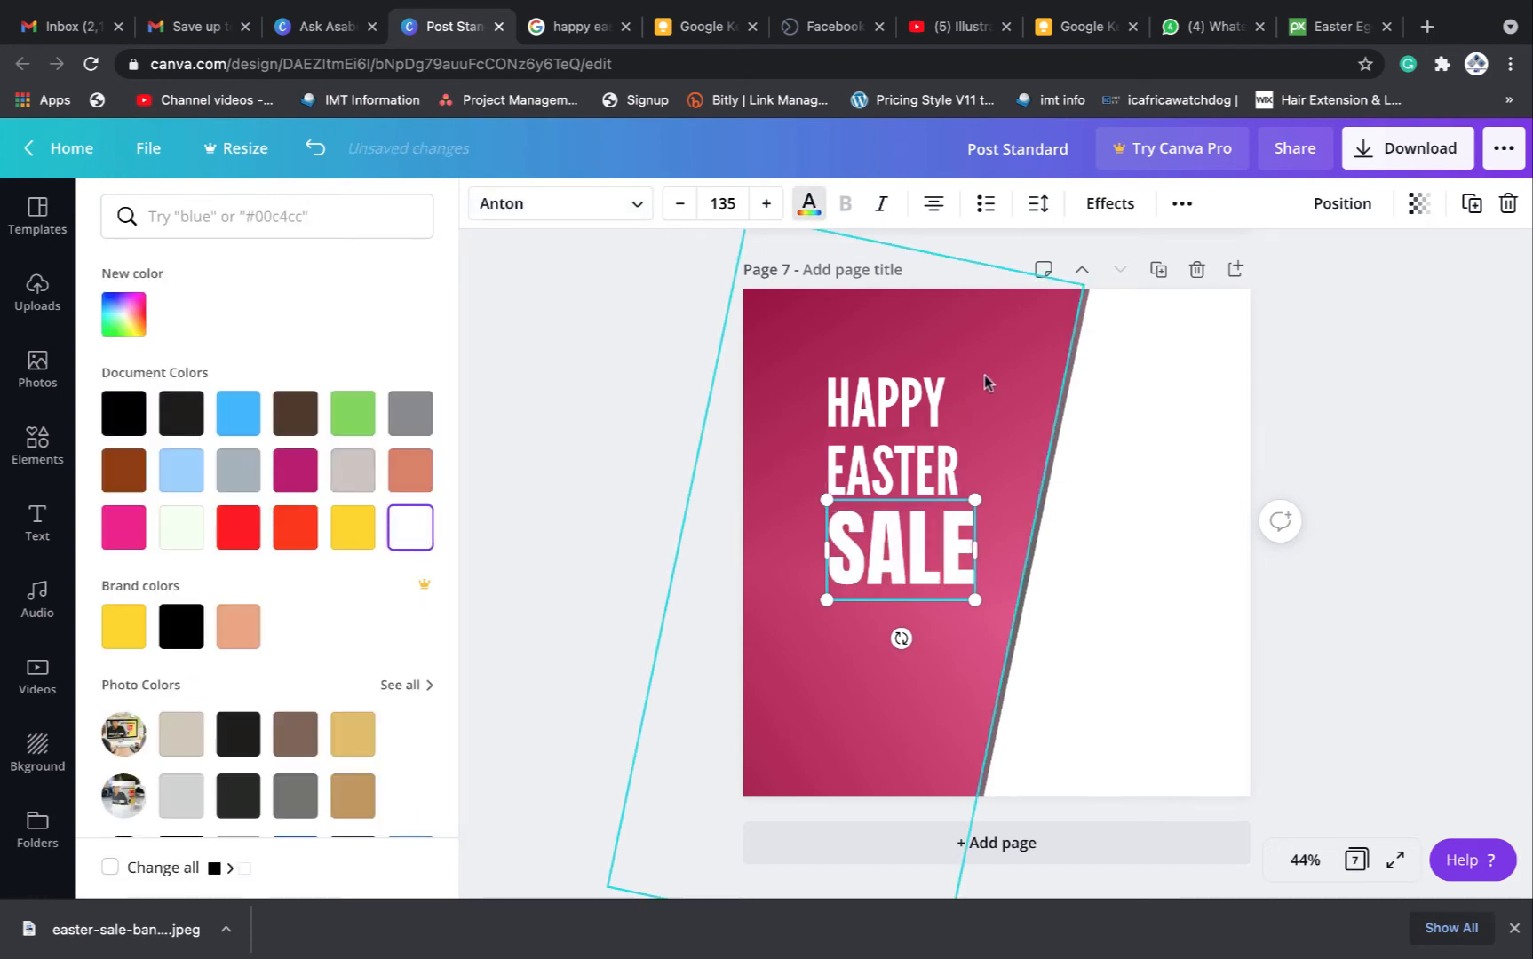
drag(966, 369, 898, 477)
drag(958, 368, 977, 363)
click(1335, 486)
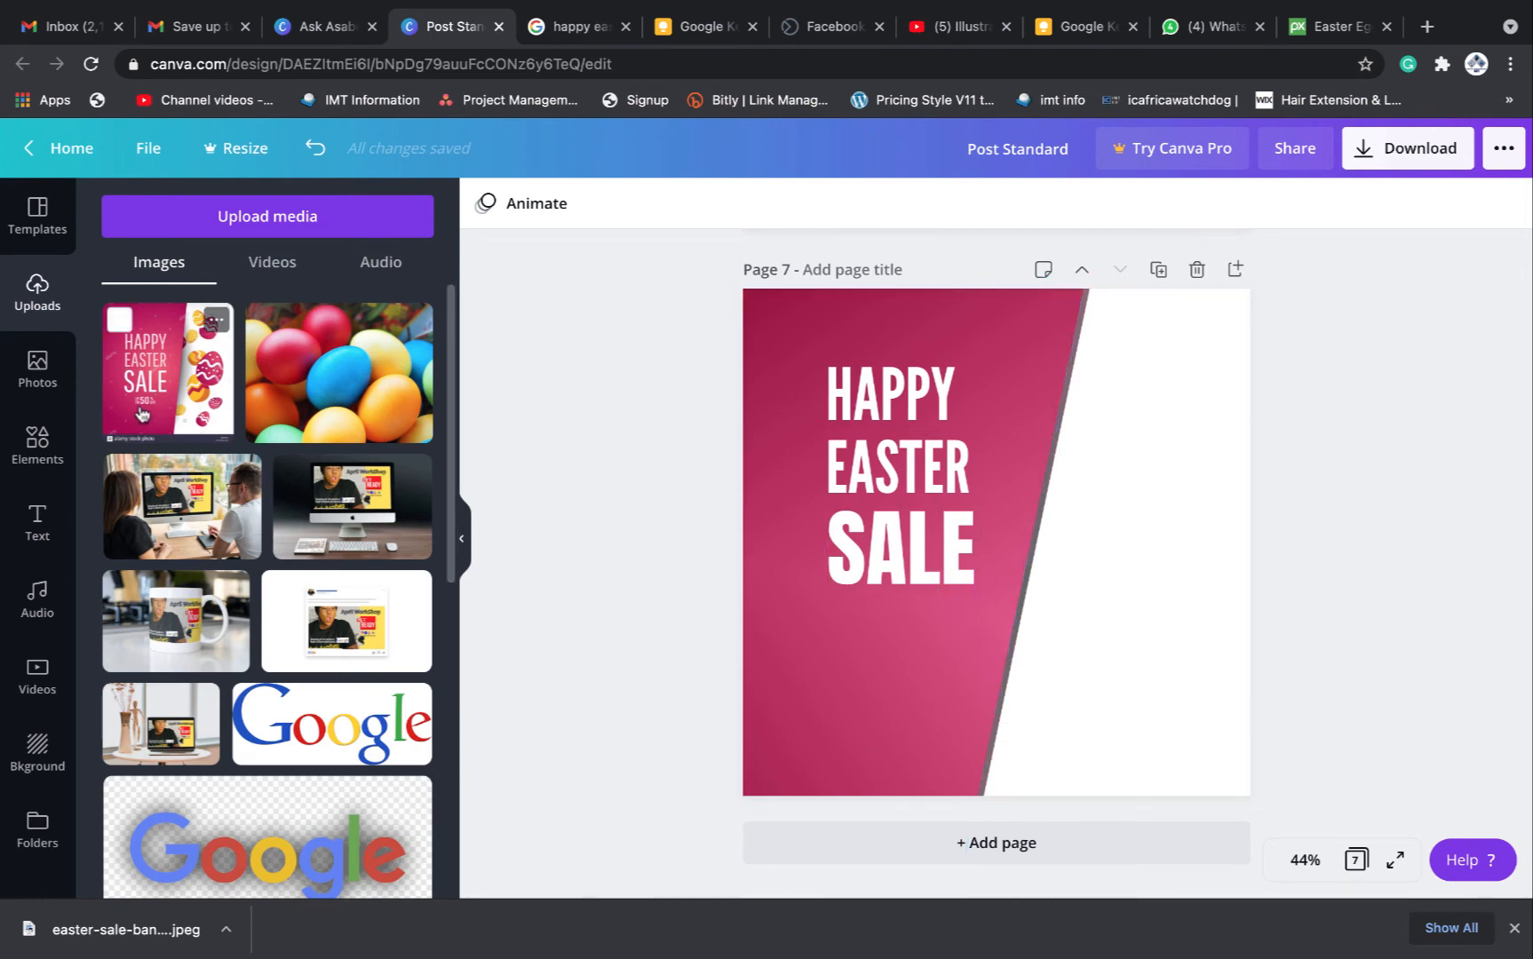
Check the reference banner in the Google image results, then add a two-line "up to" text directly beneath "SALE" on the crimson panel
click(580, 27)
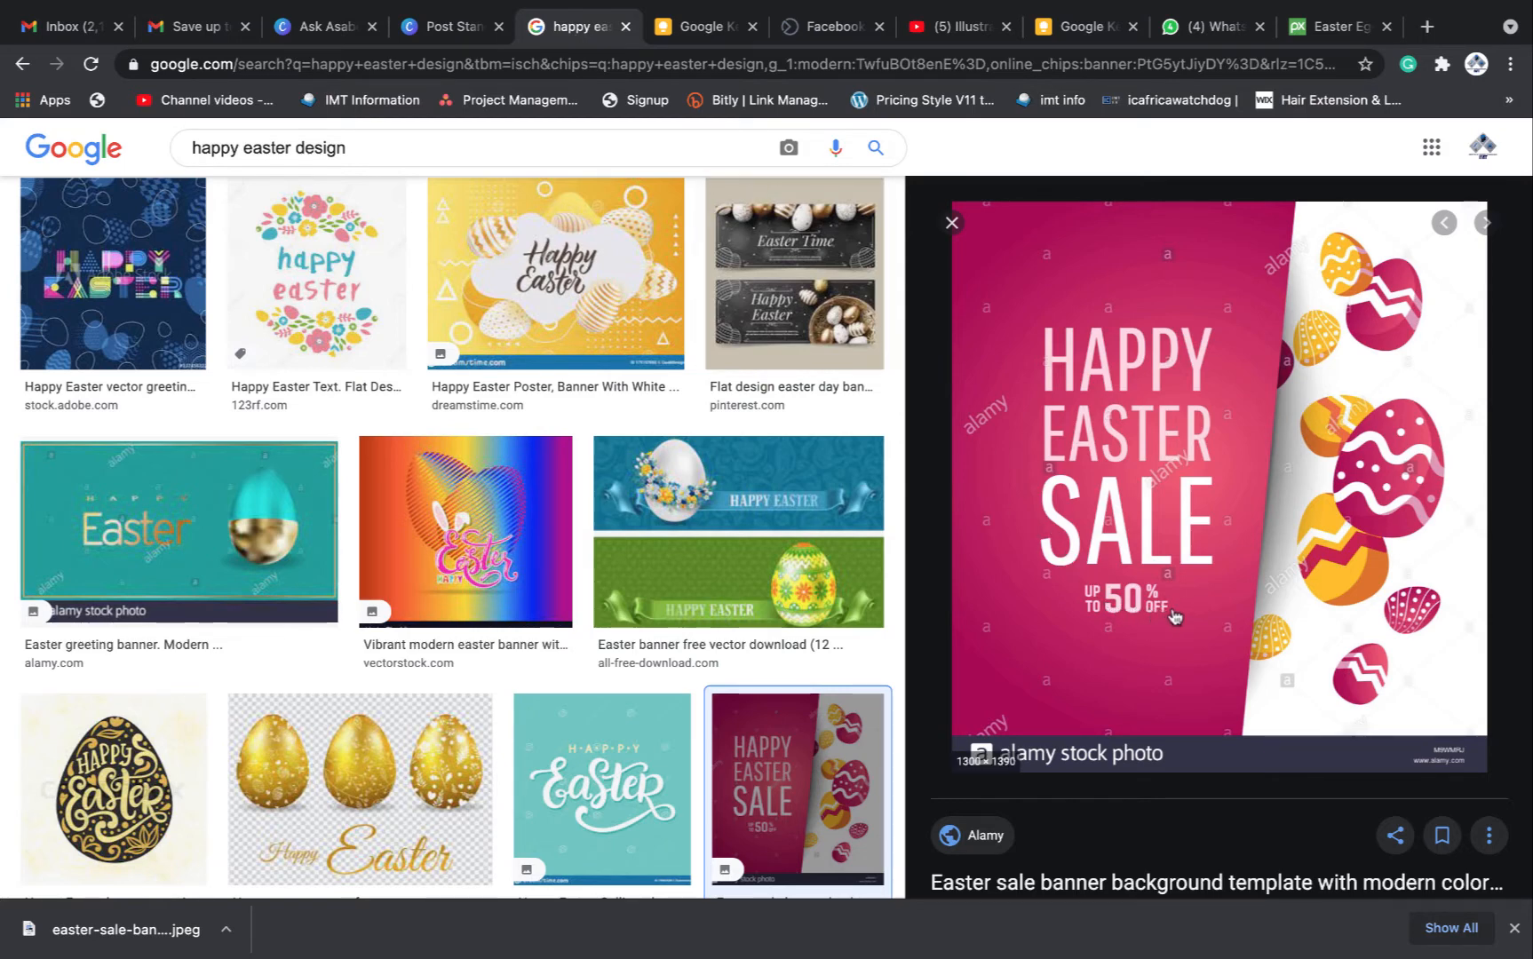
click(451, 34)
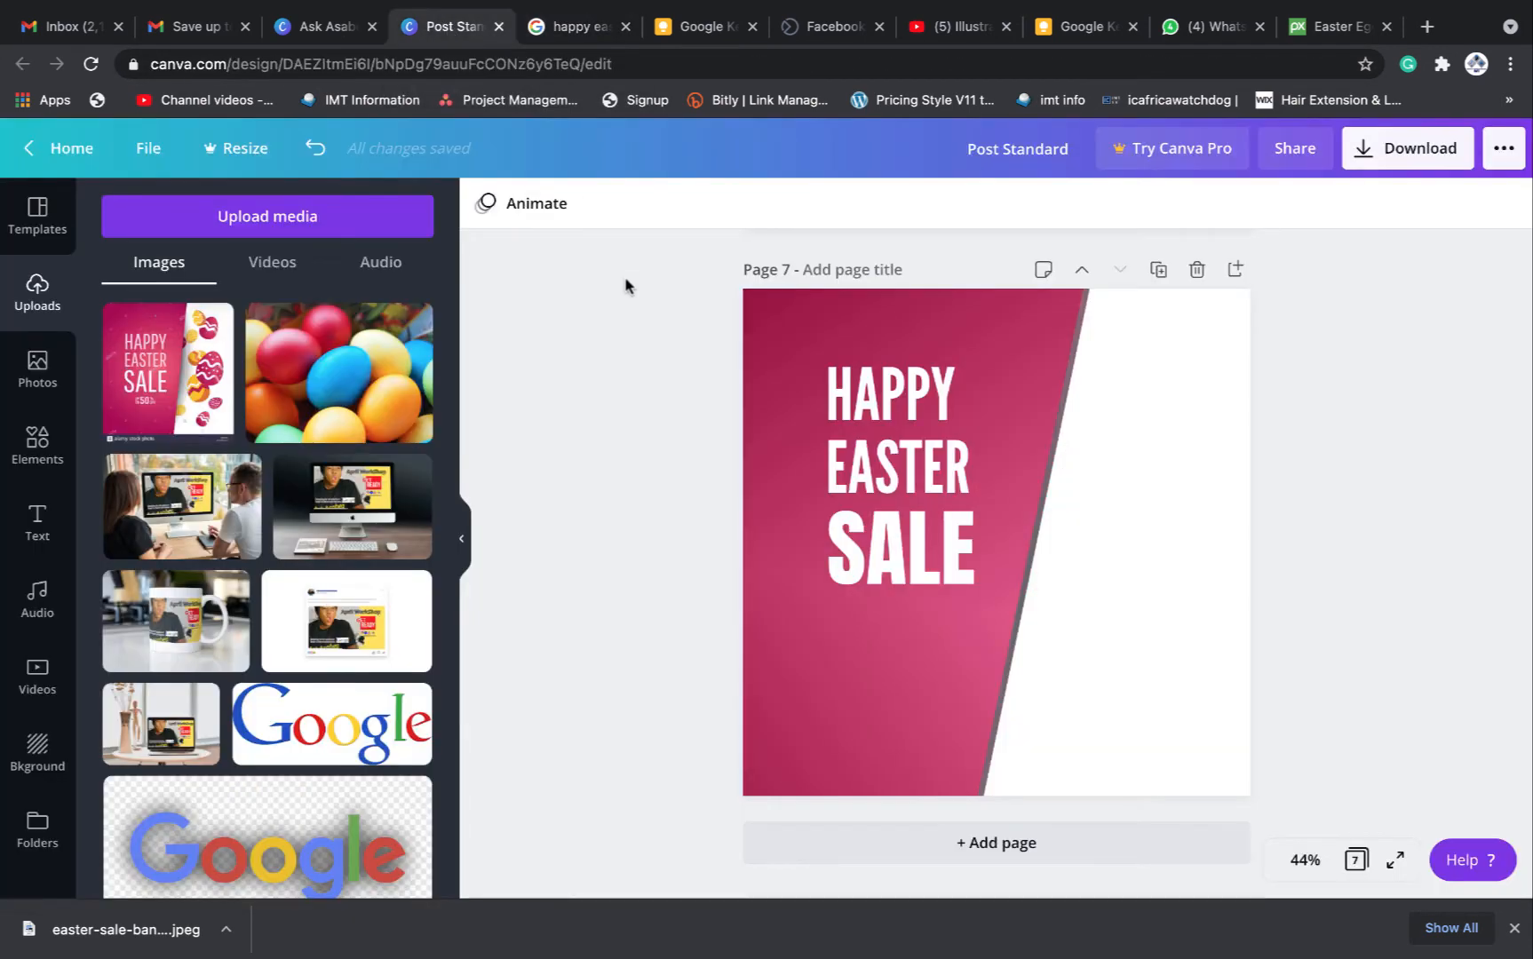
click(893, 645)
scroll(893, 645, down, 1)
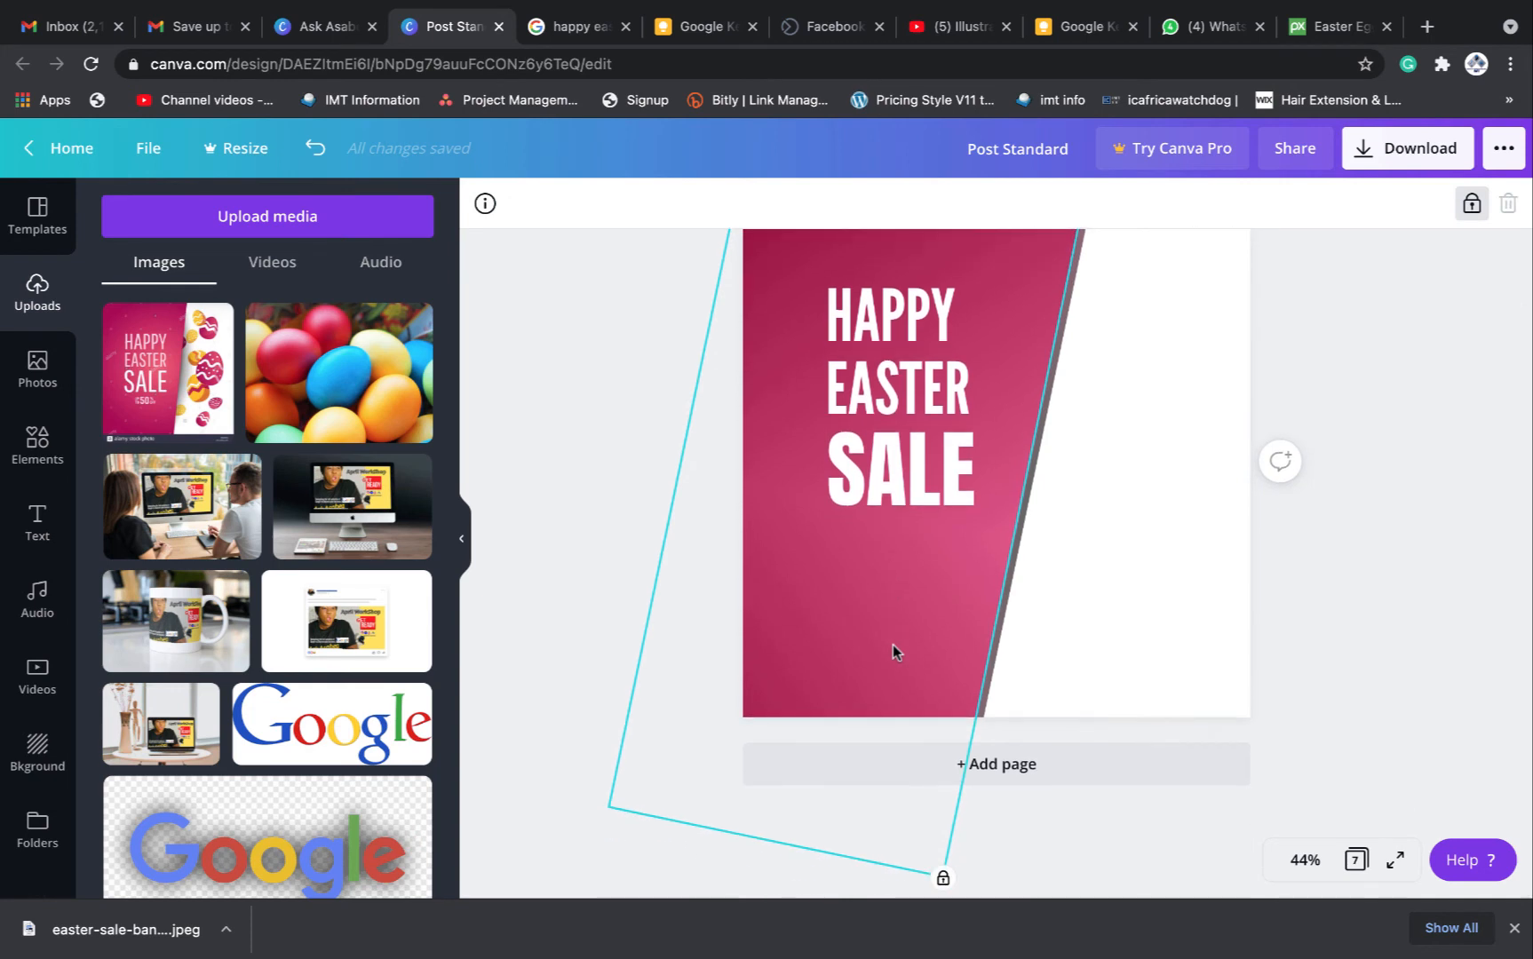
key(t)
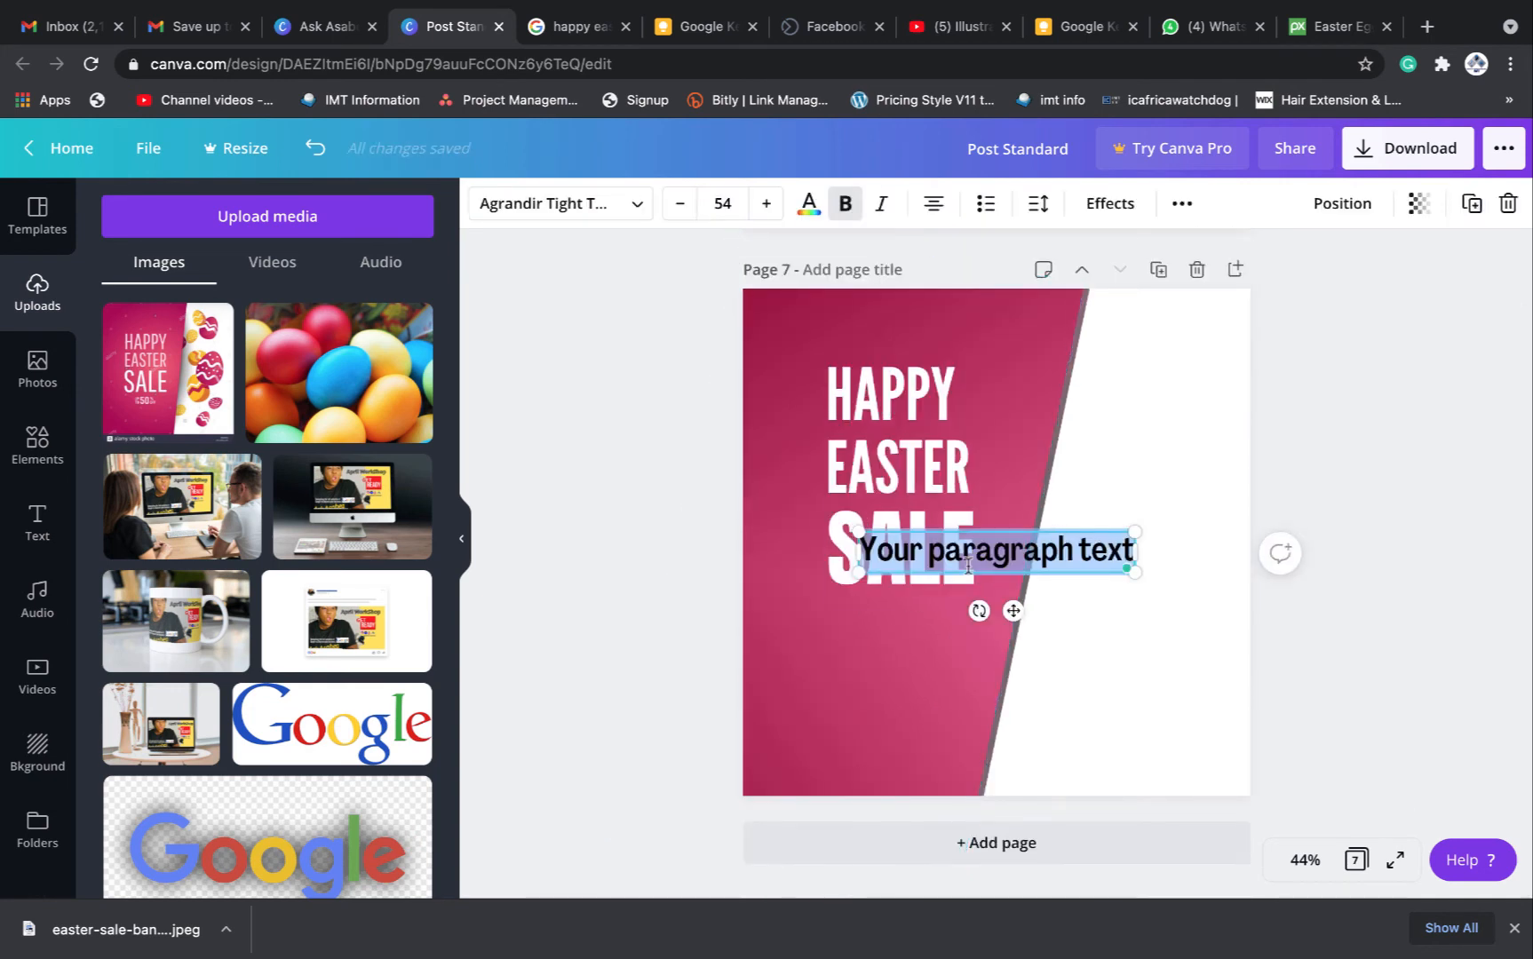
text(up)
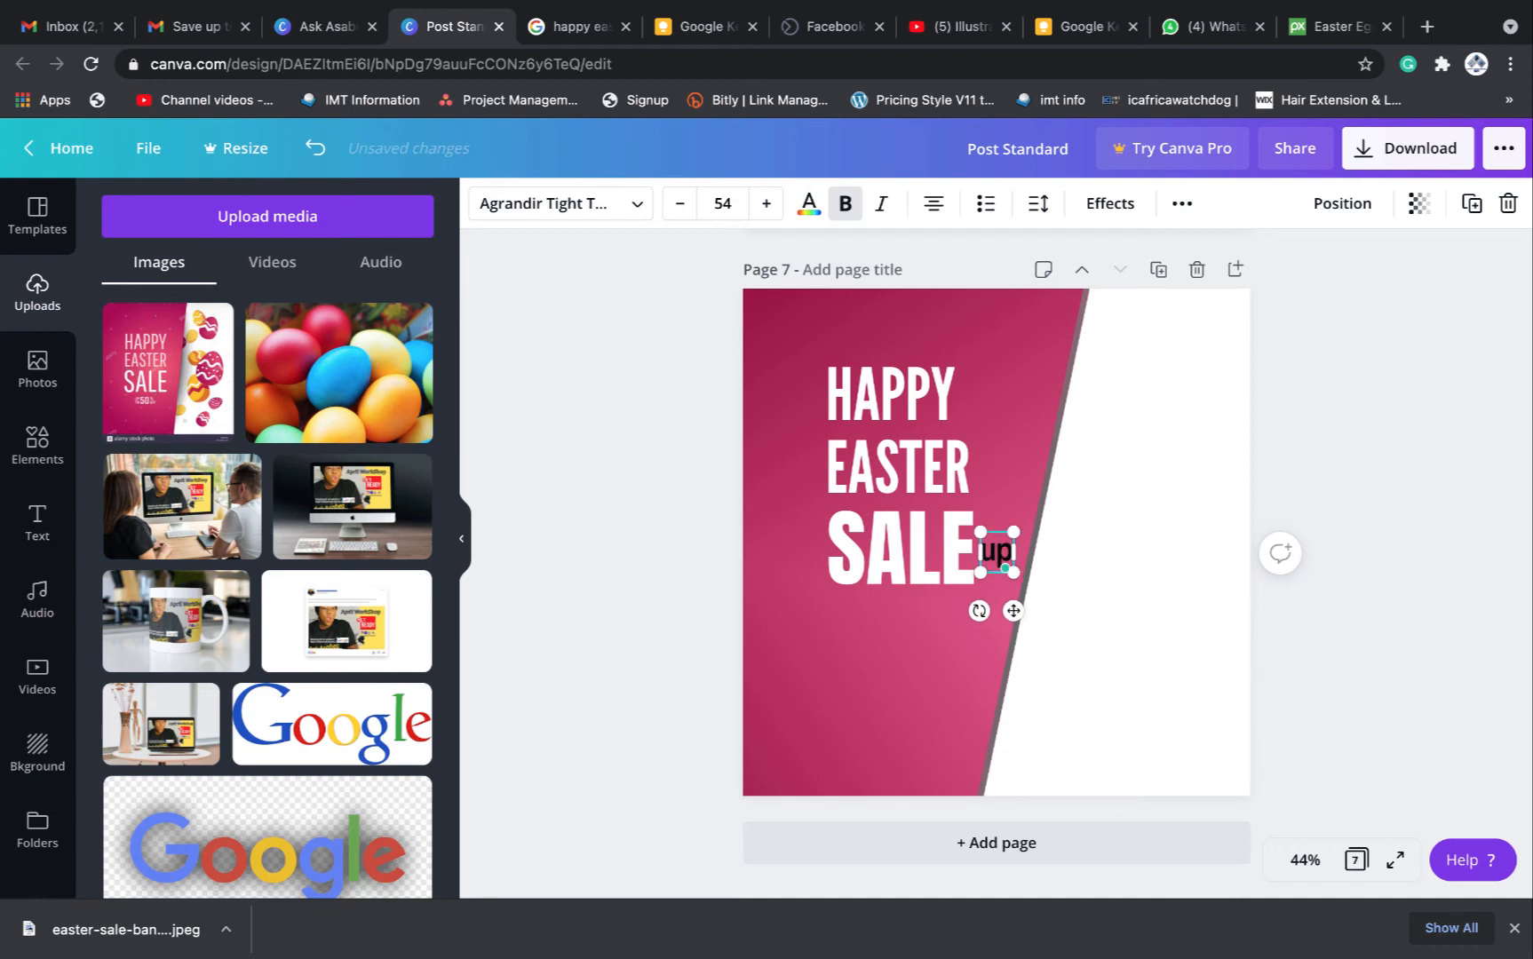
key(Return)
drag(1027, 655, 872, 708)
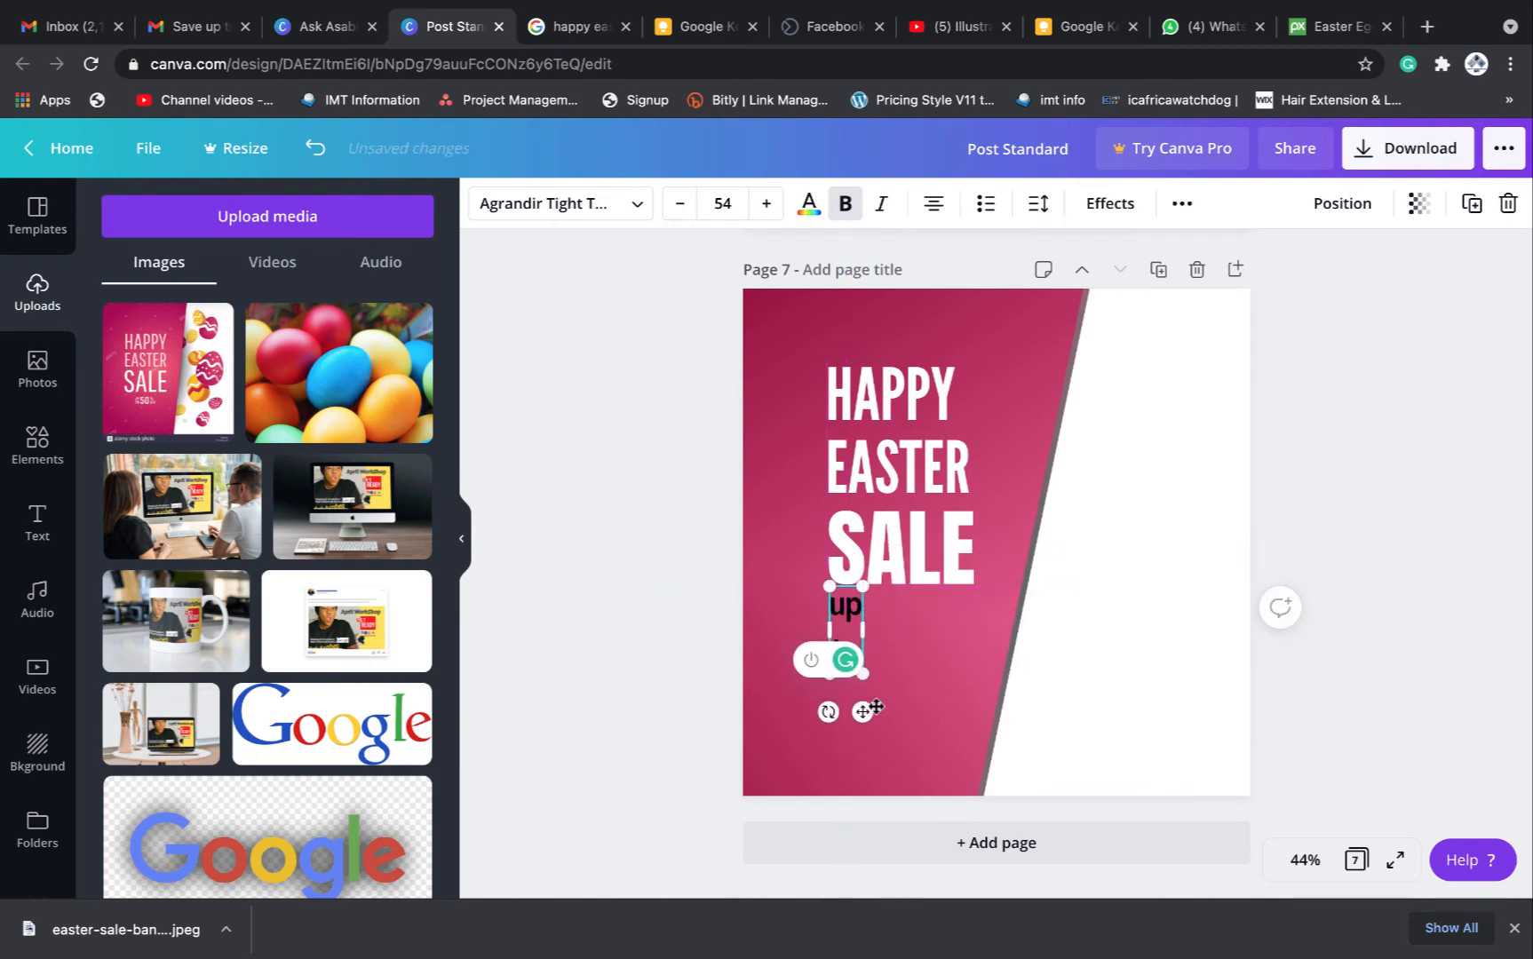
Convert both lines of the "up to" text to uppercase
click(1187, 209)
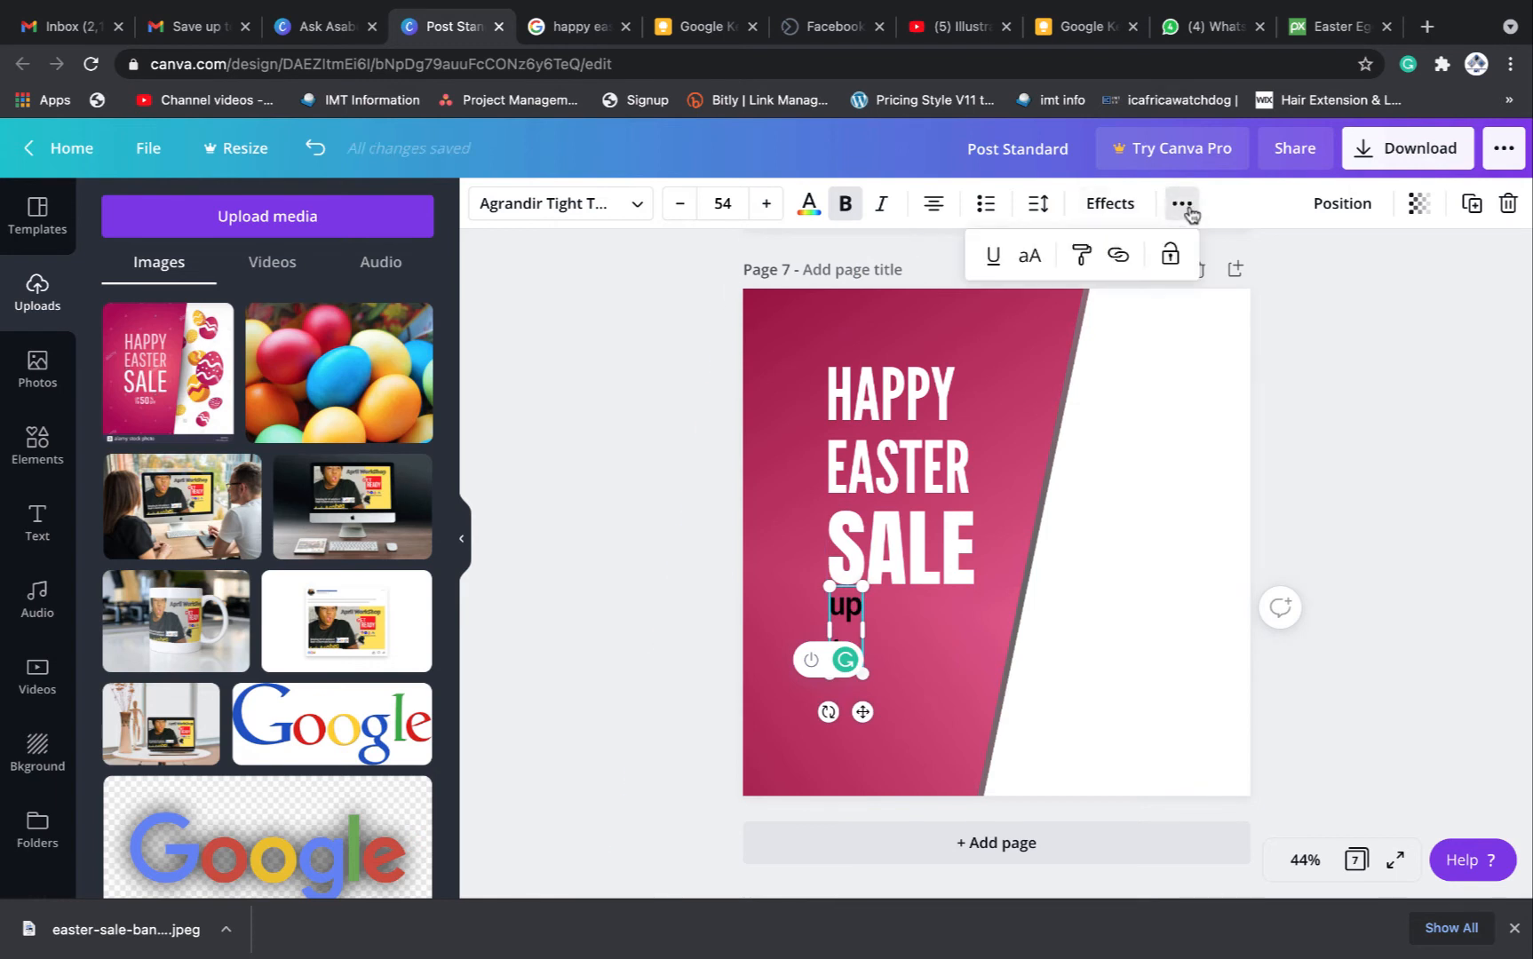
click(1029, 253)
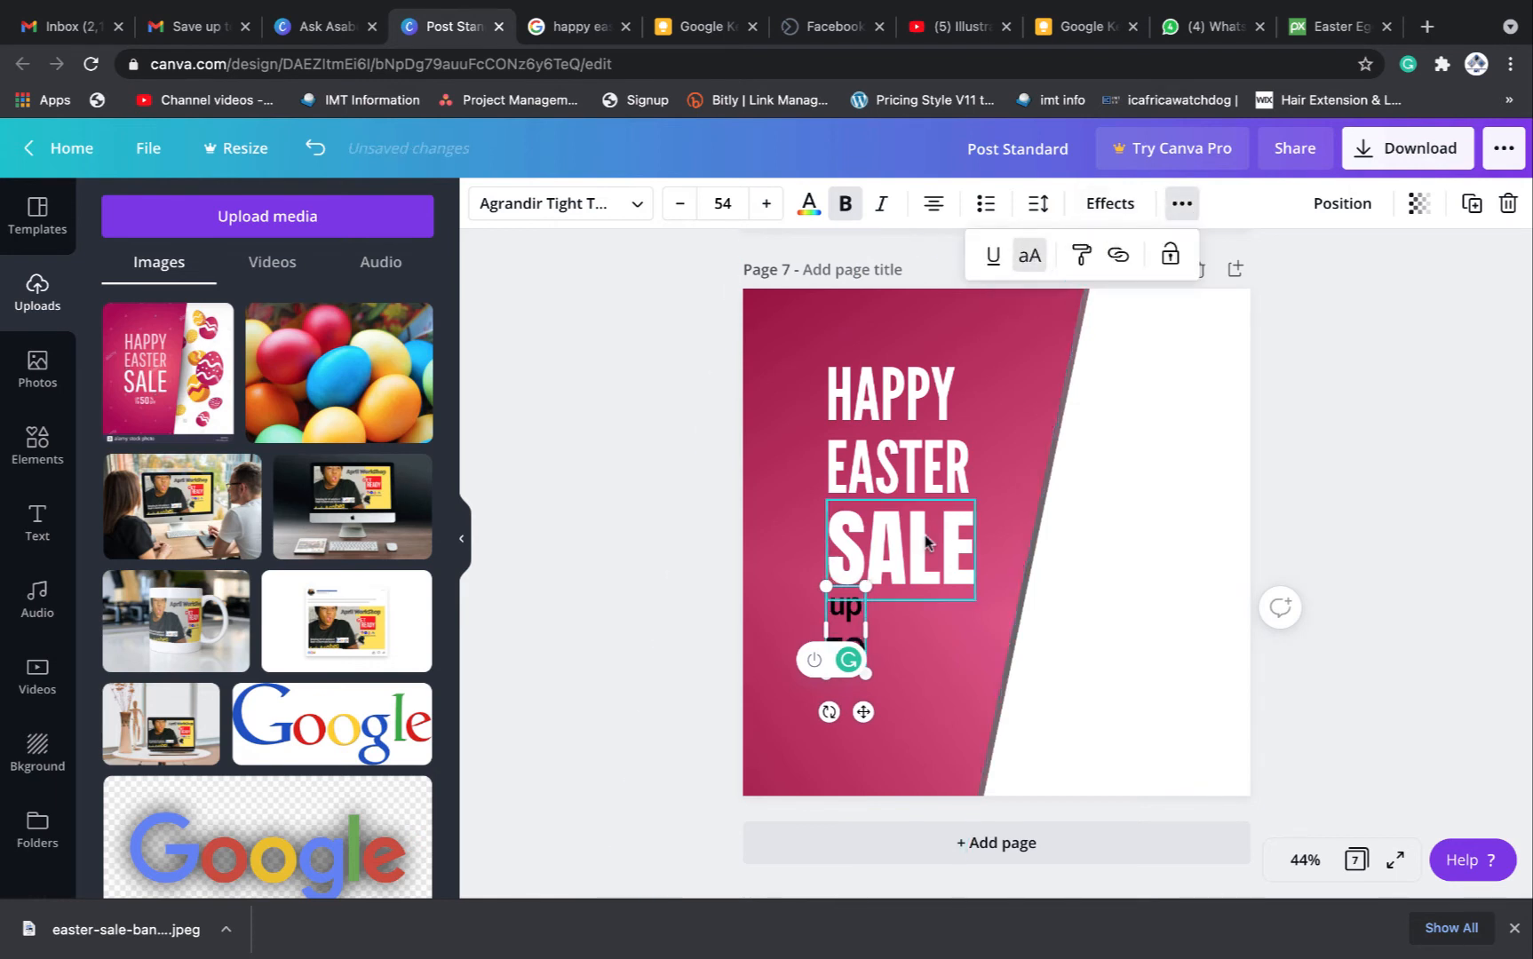
click(915, 657)
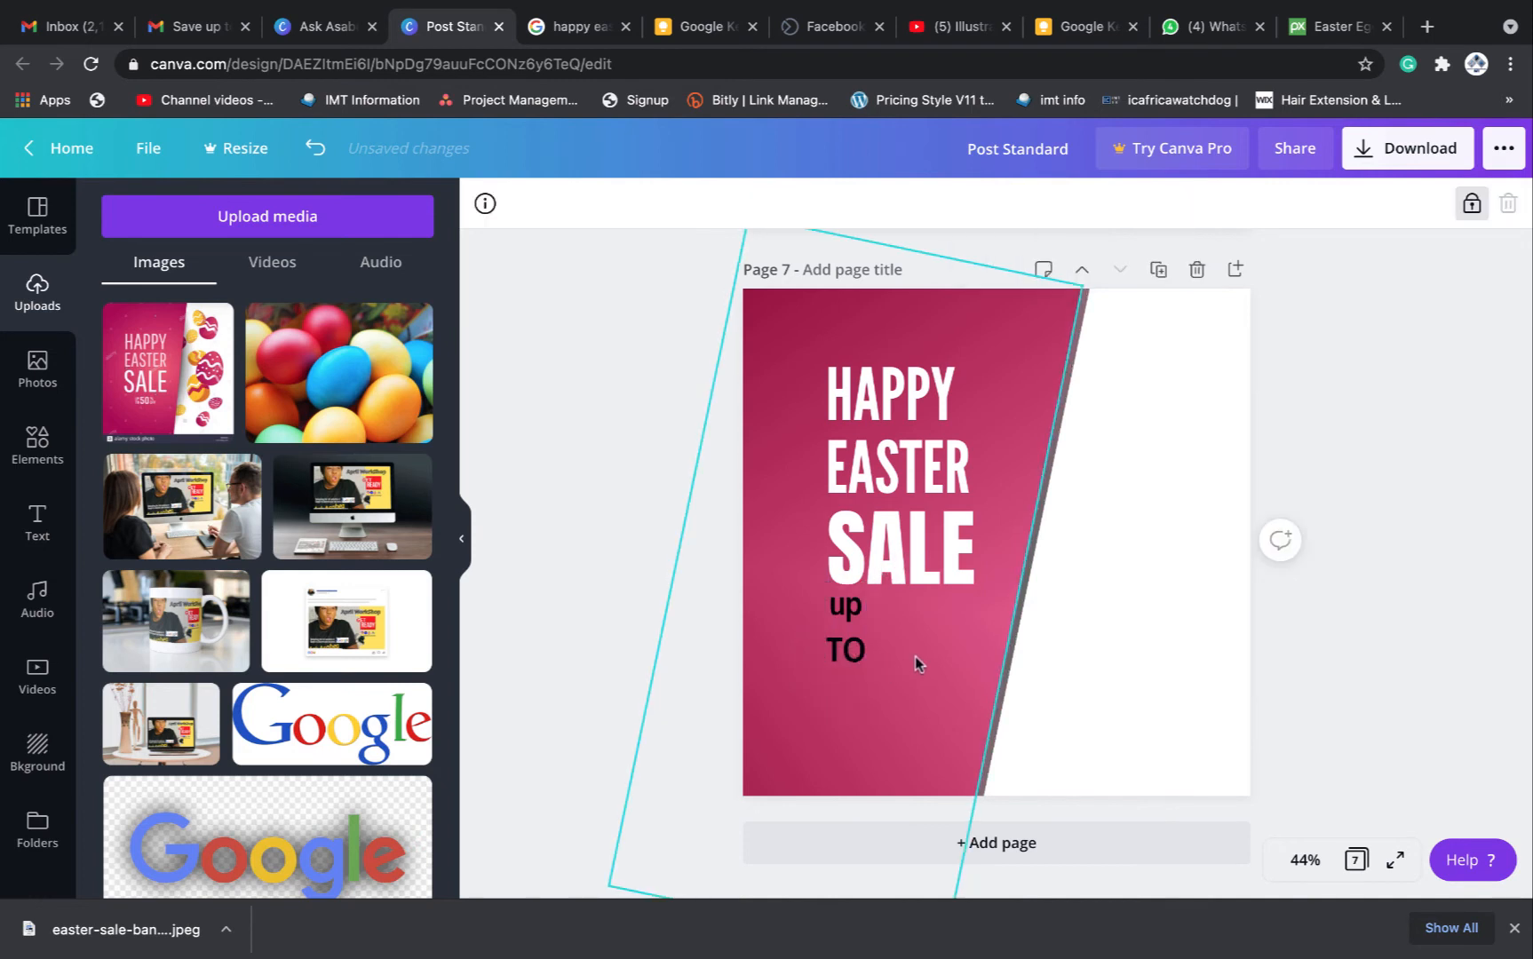
double_click(867, 620)
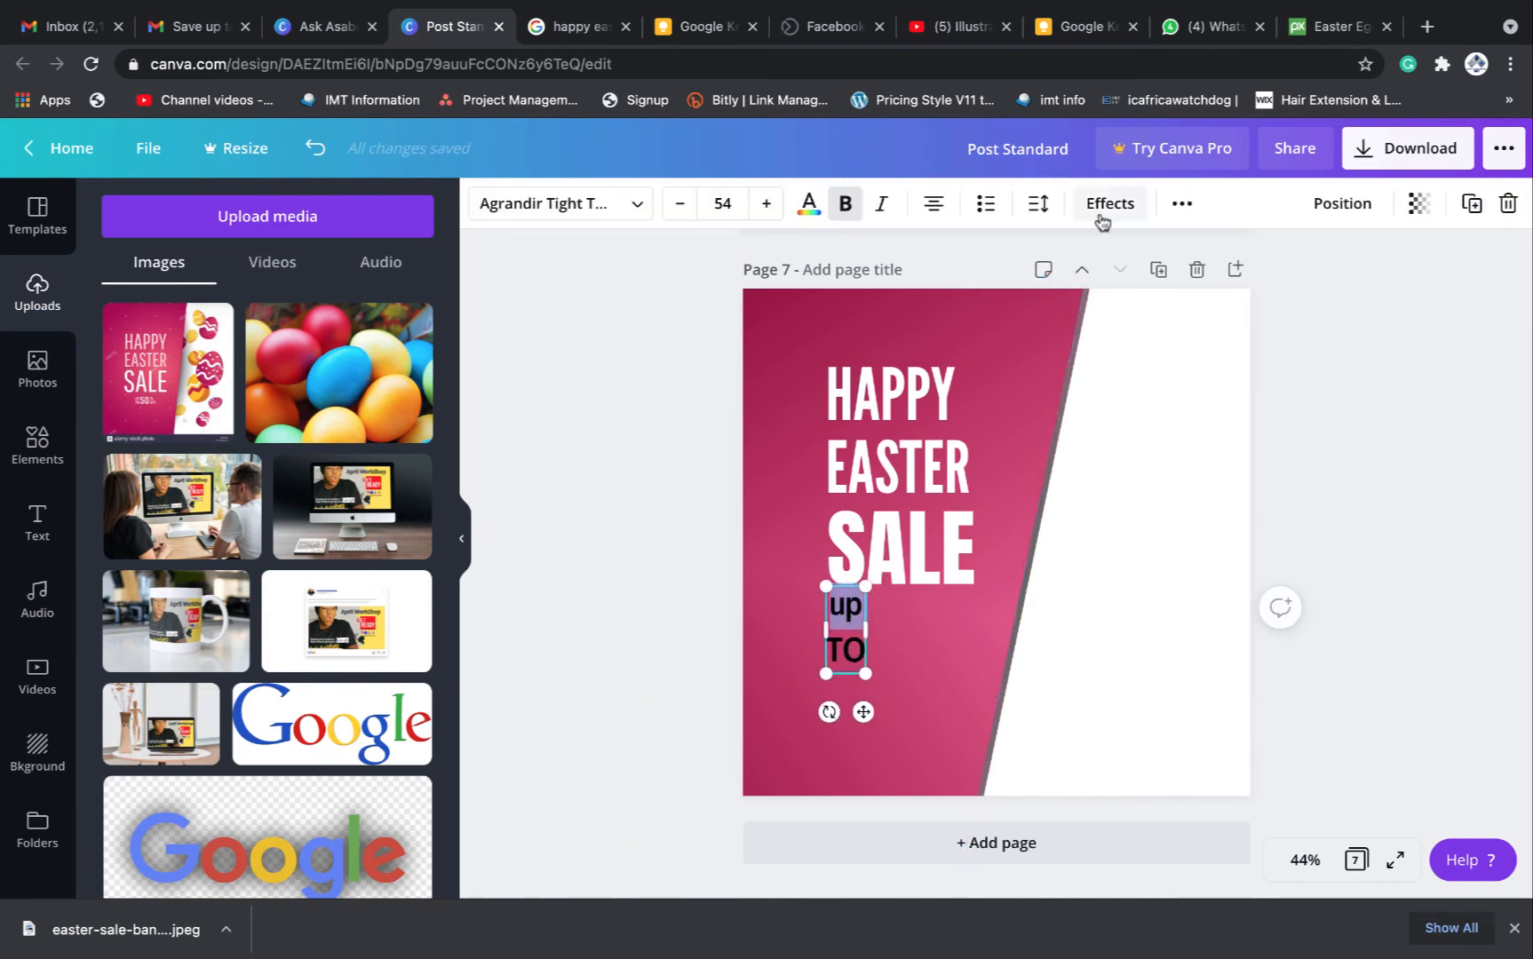
click(1183, 203)
click(1033, 260)
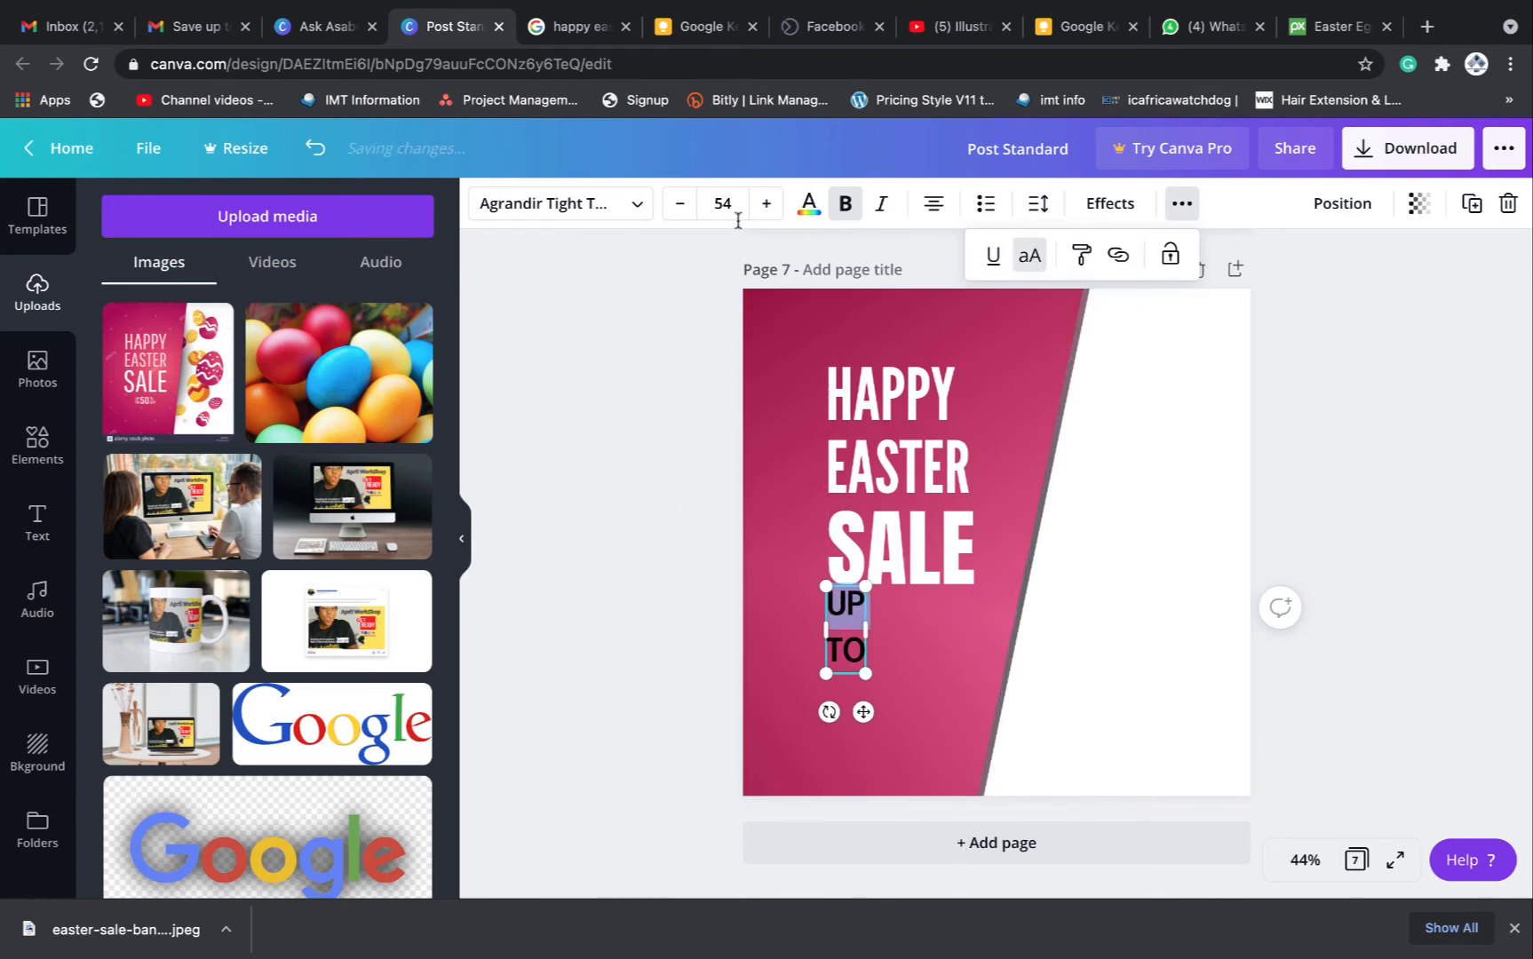
Try reducing the "UP" line to size 49 and slightly rescaling the "UP TO" text box
click(680, 203)
click(679, 203)
click(680, 203)
click(679, 204)
click(680, 203)
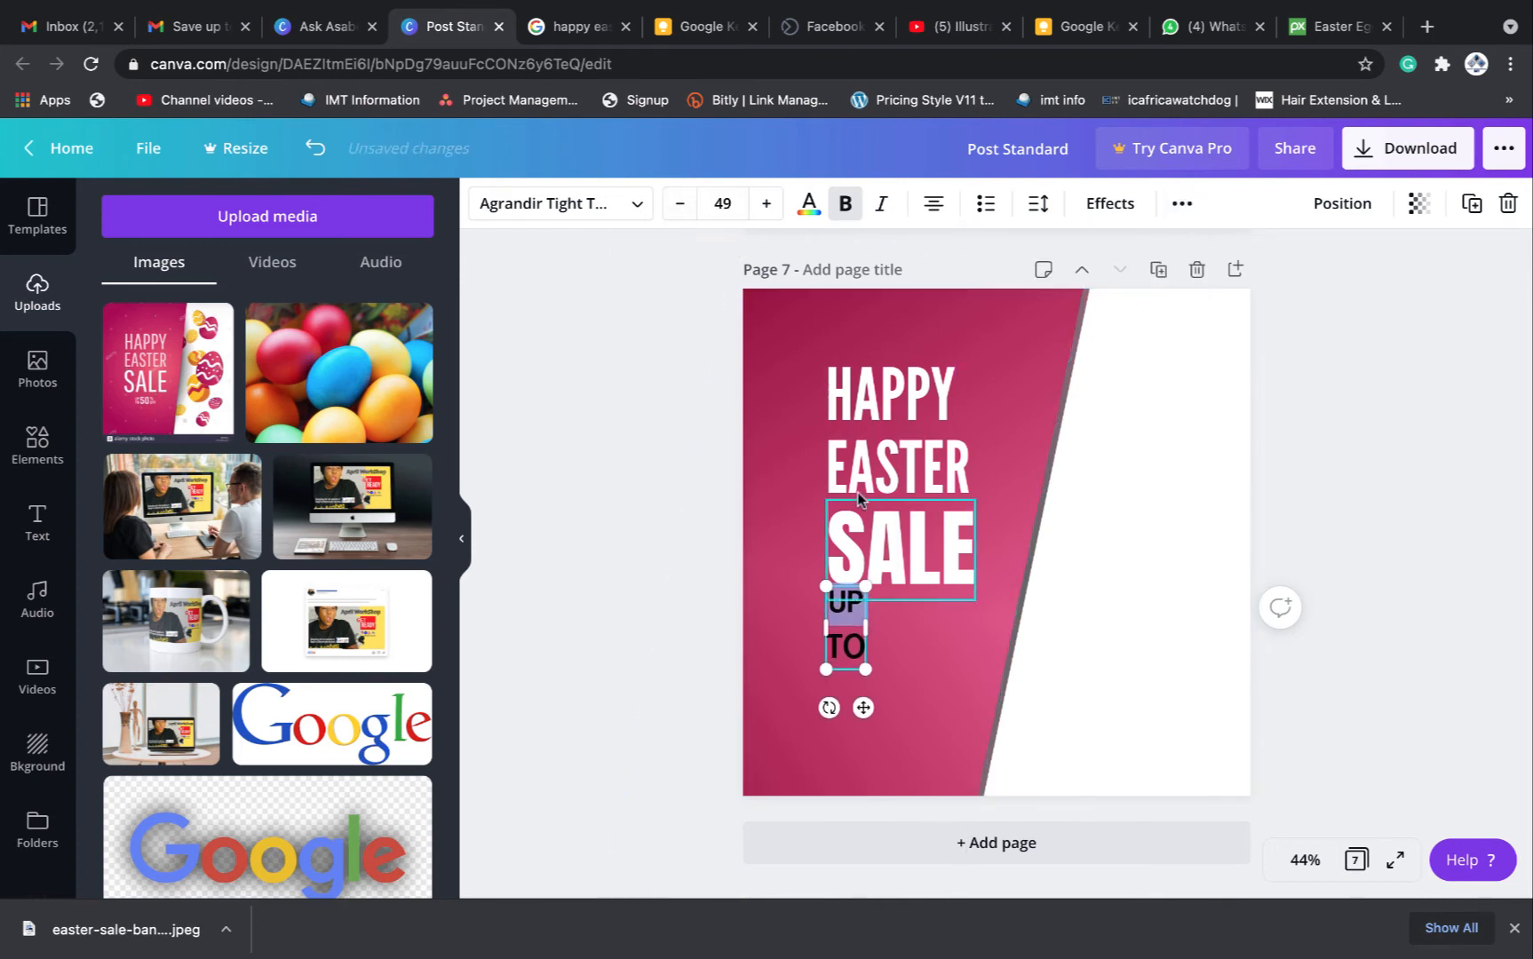
drag(866, 669, 869, 674)
click(904, 666)
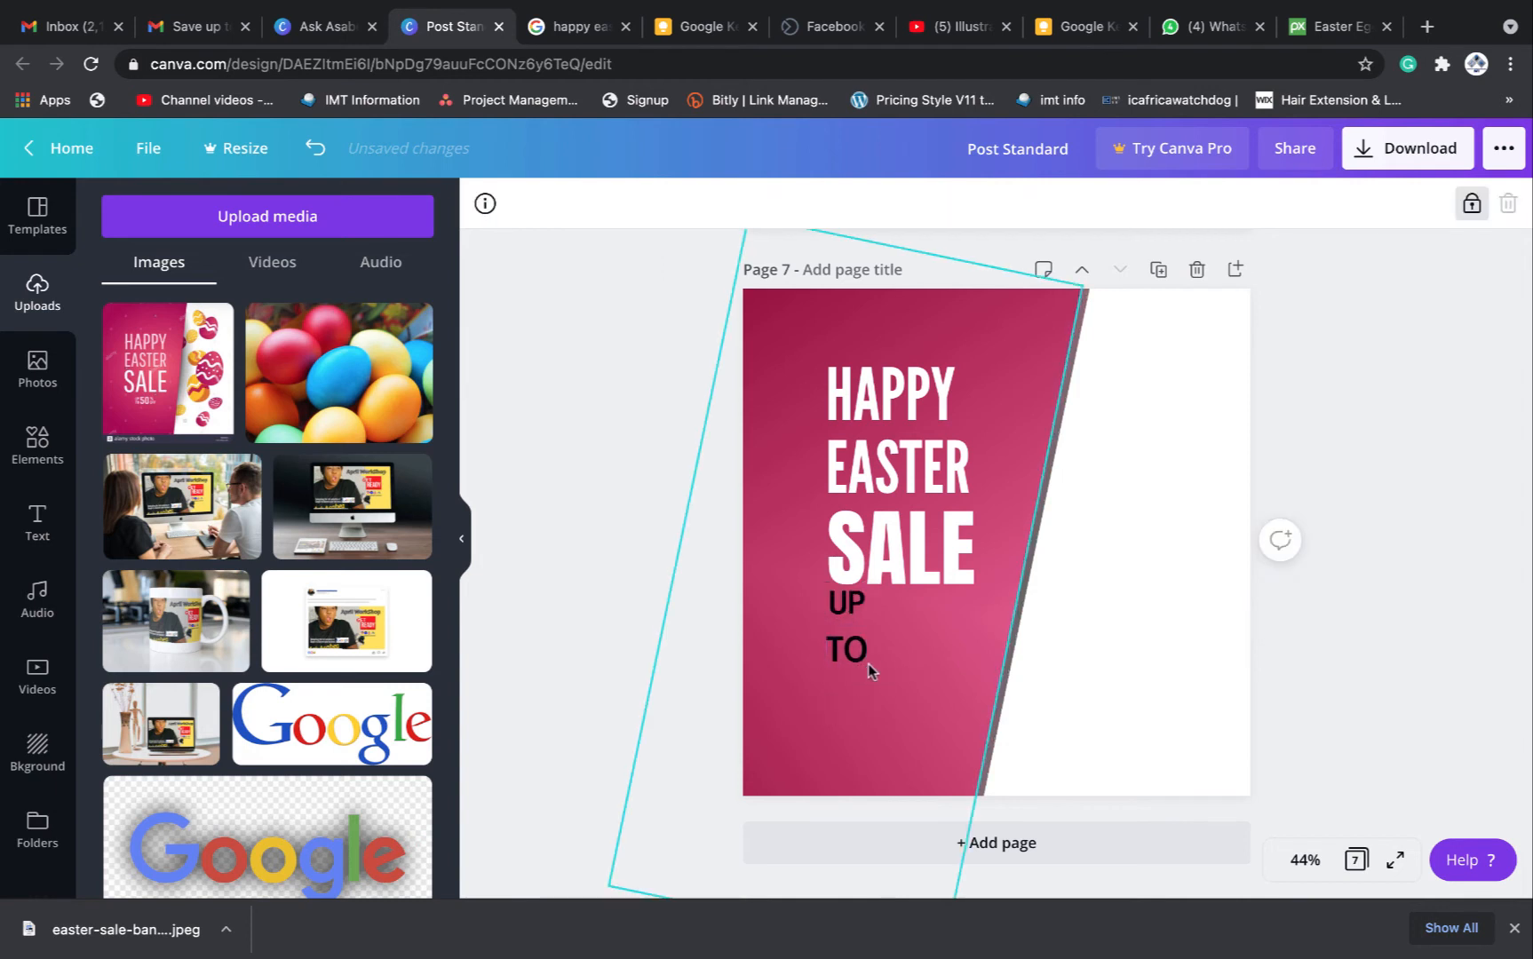
Set the font size of the whole "UP TO" text to 28
click(845, 650)
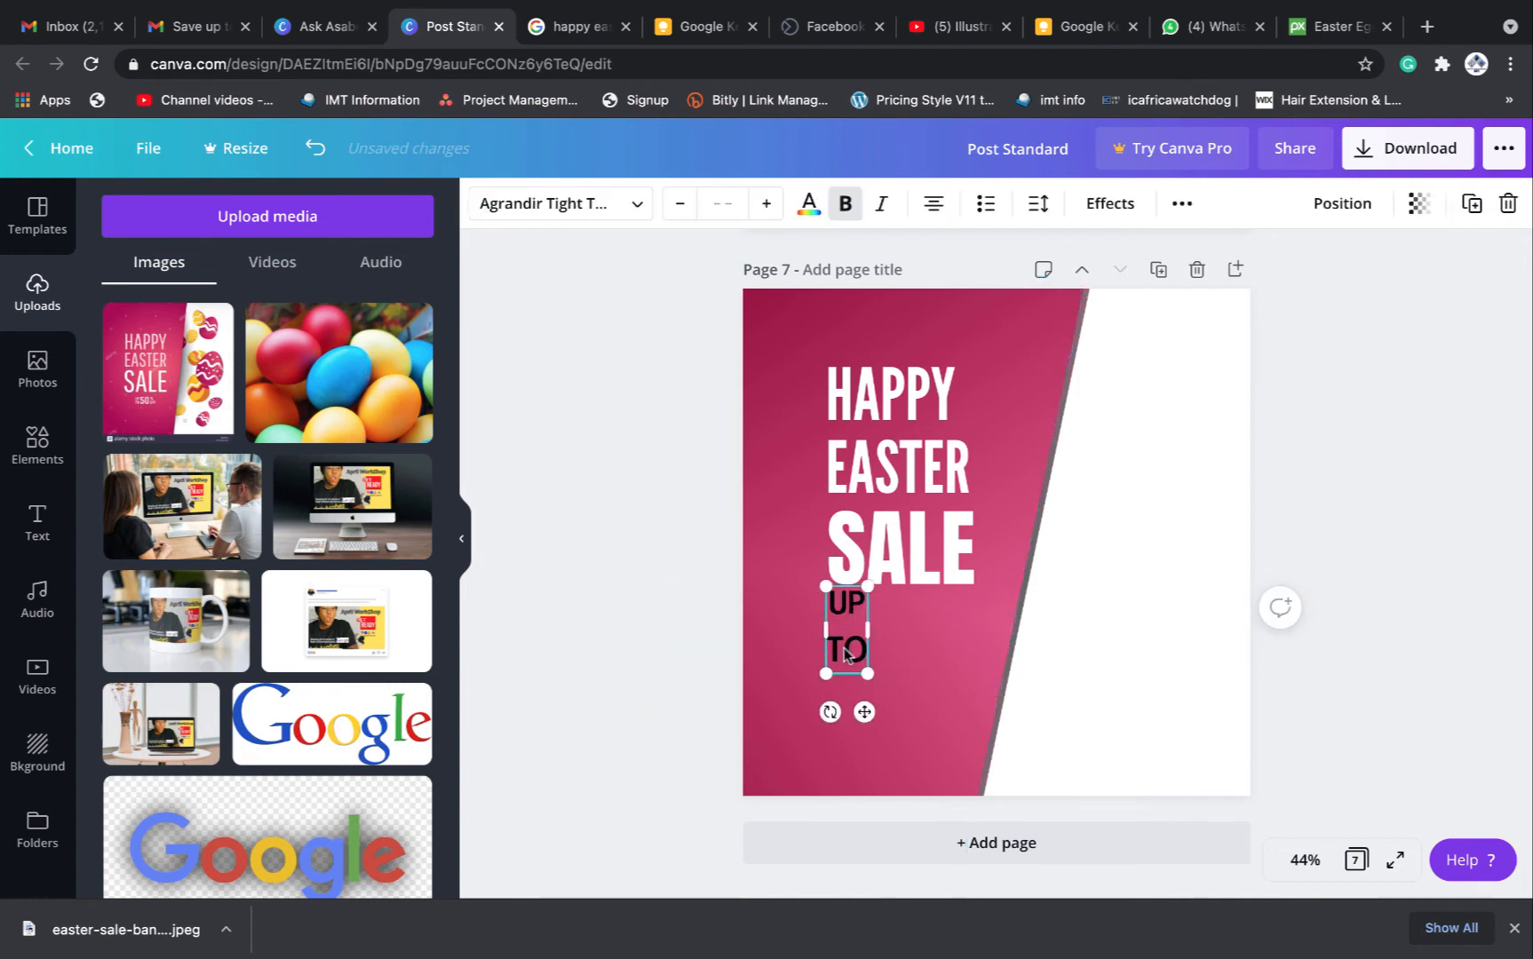
click(722, 204)
click(732, 445)
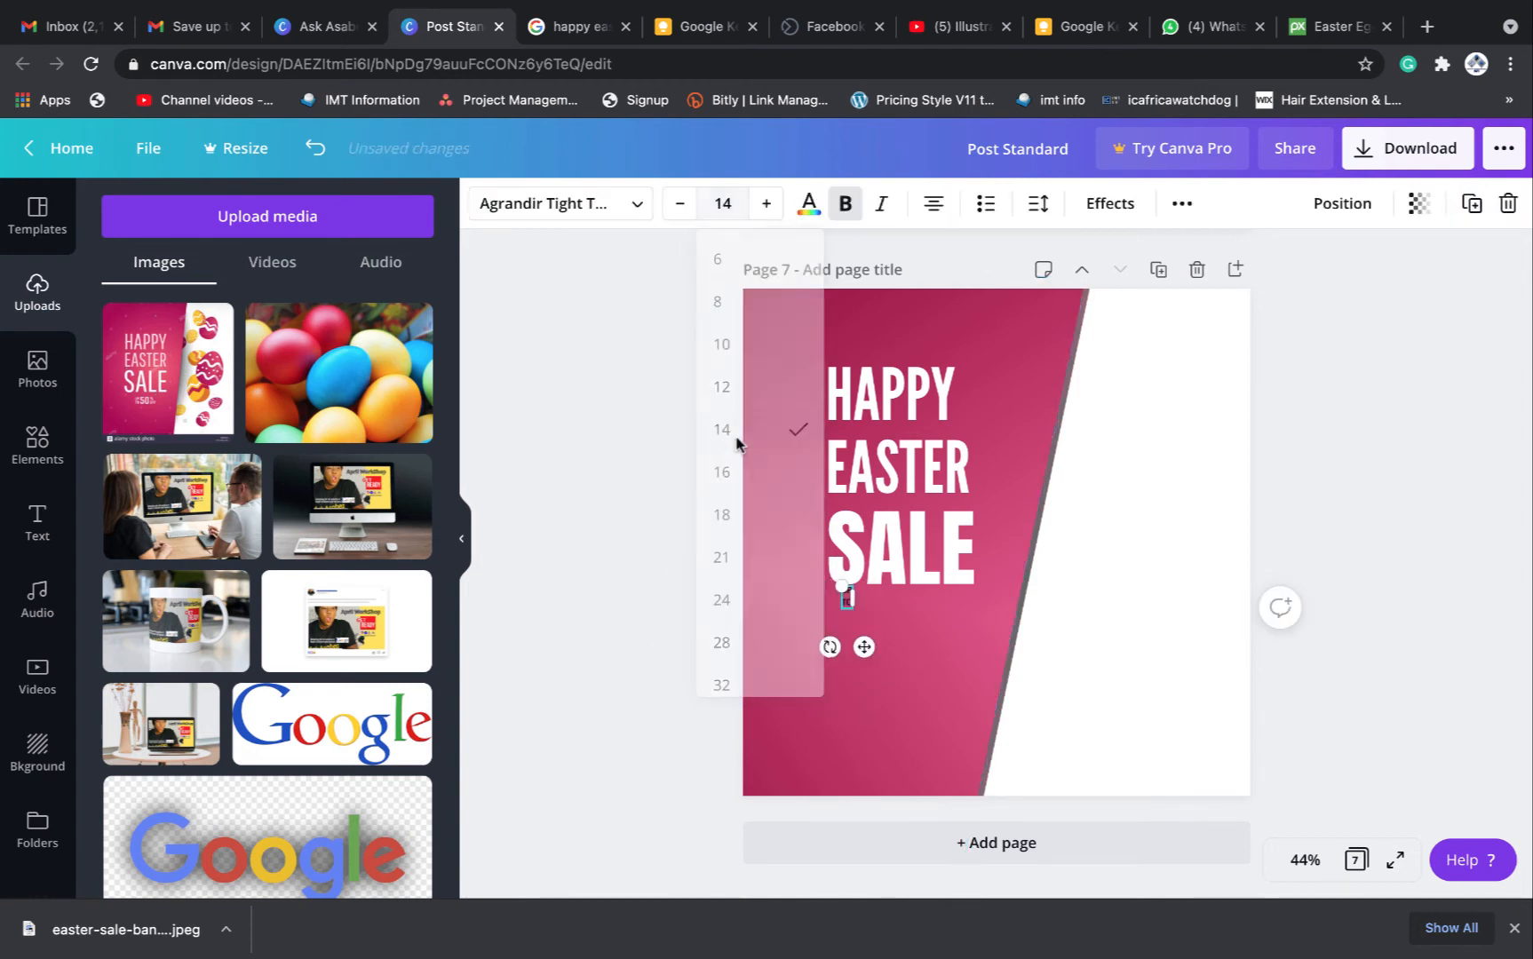
click(737, 209)
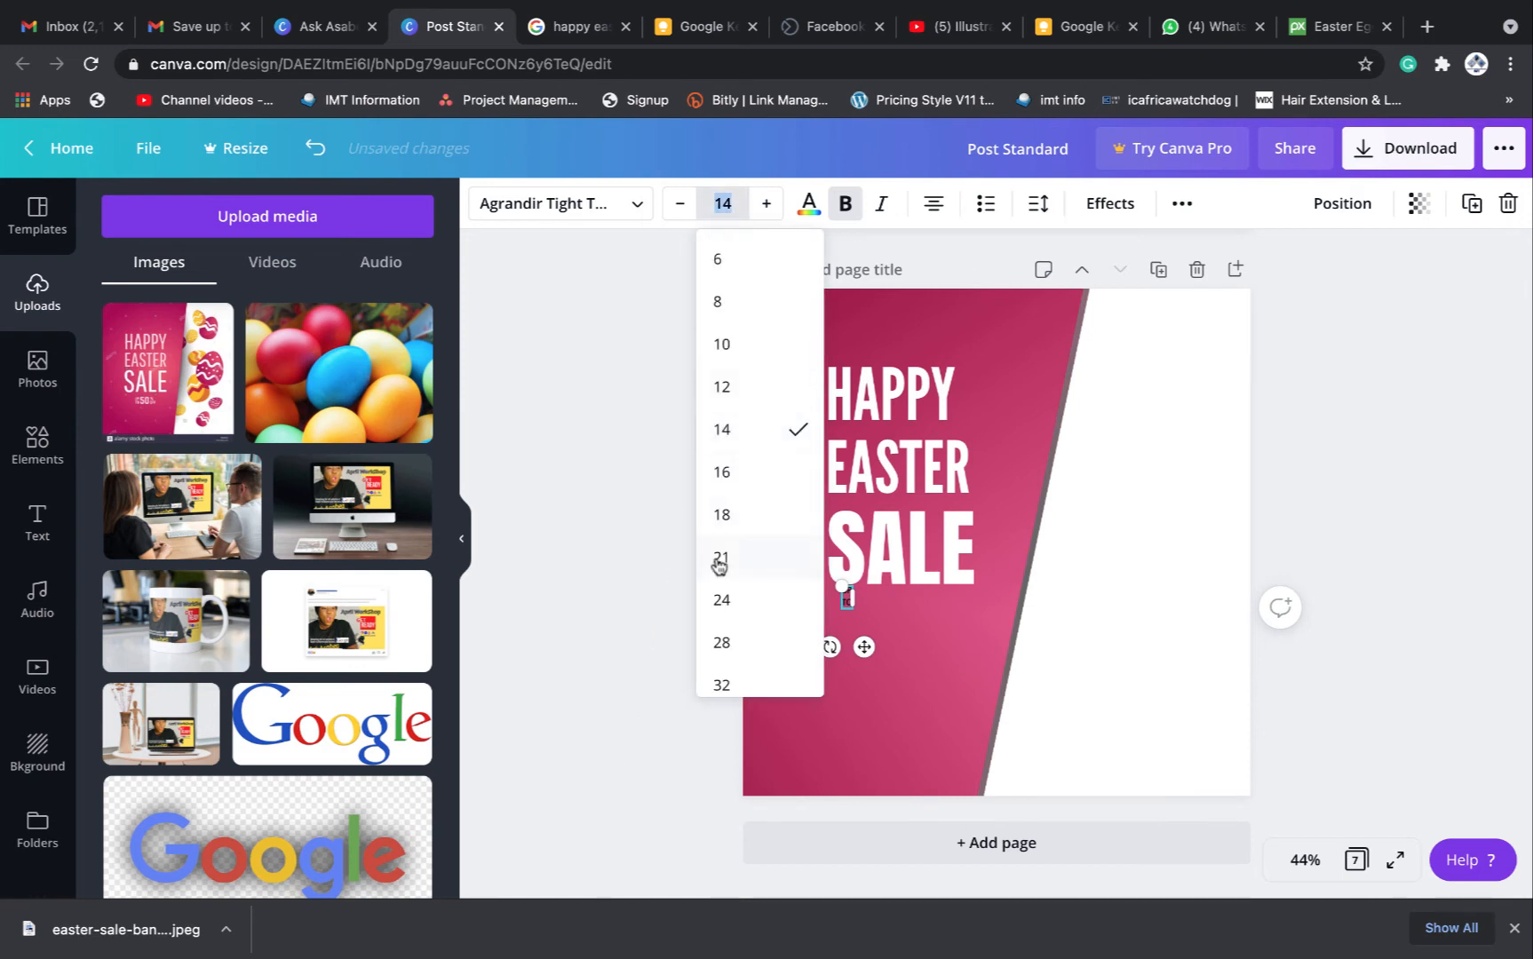
click(722, 642)
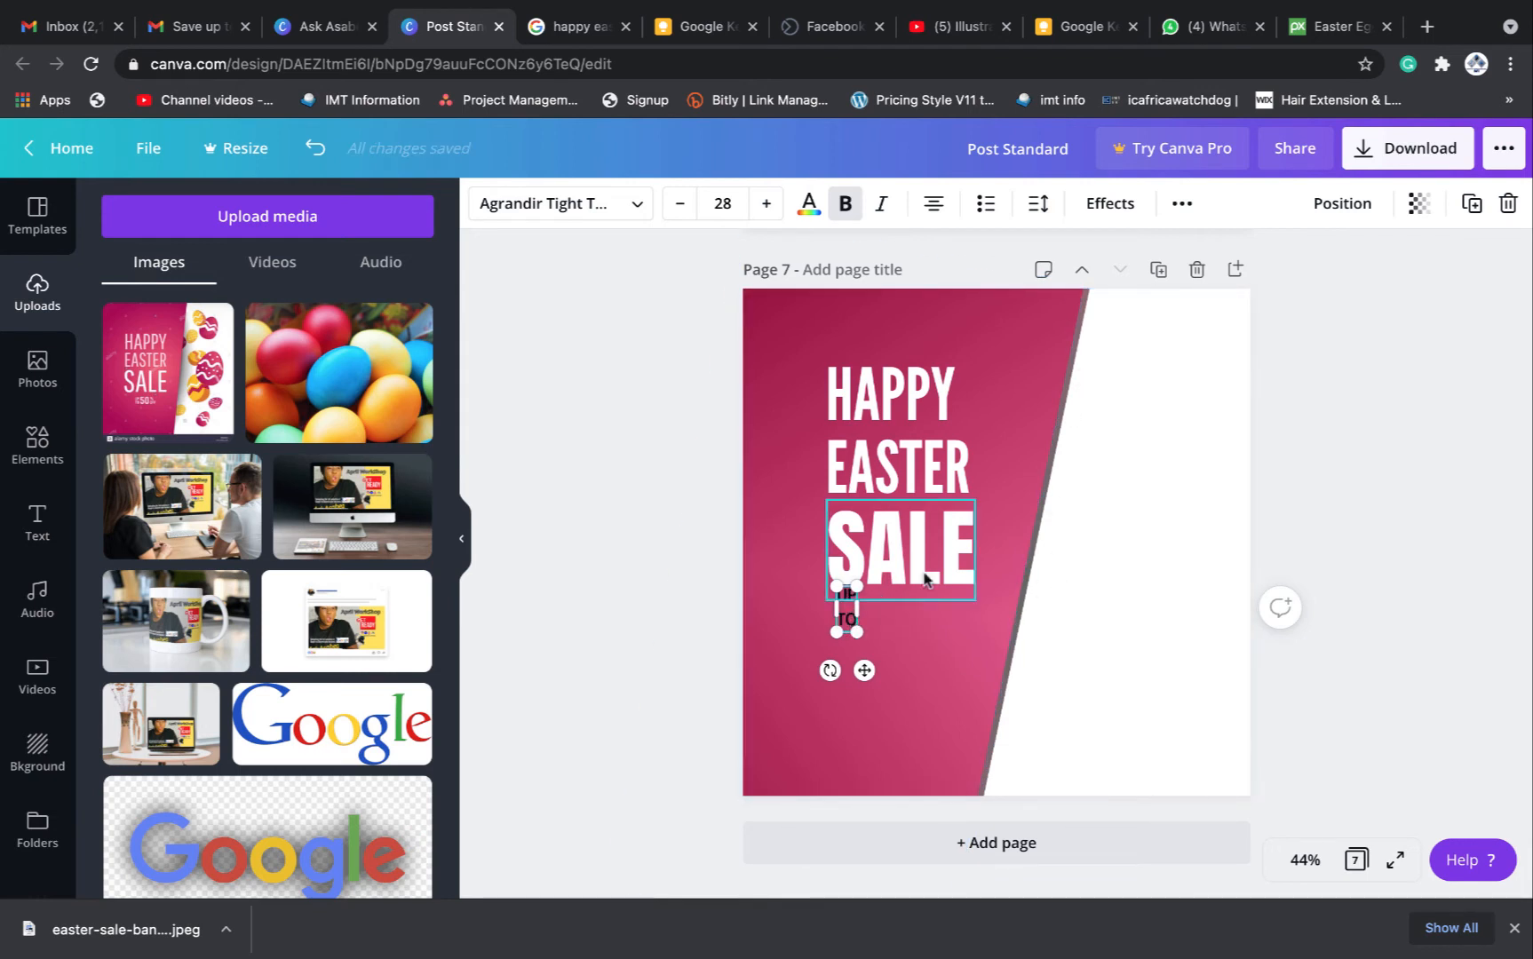
Tighten the line height of the "UP TO" text to 0.98
click(1039, 206)
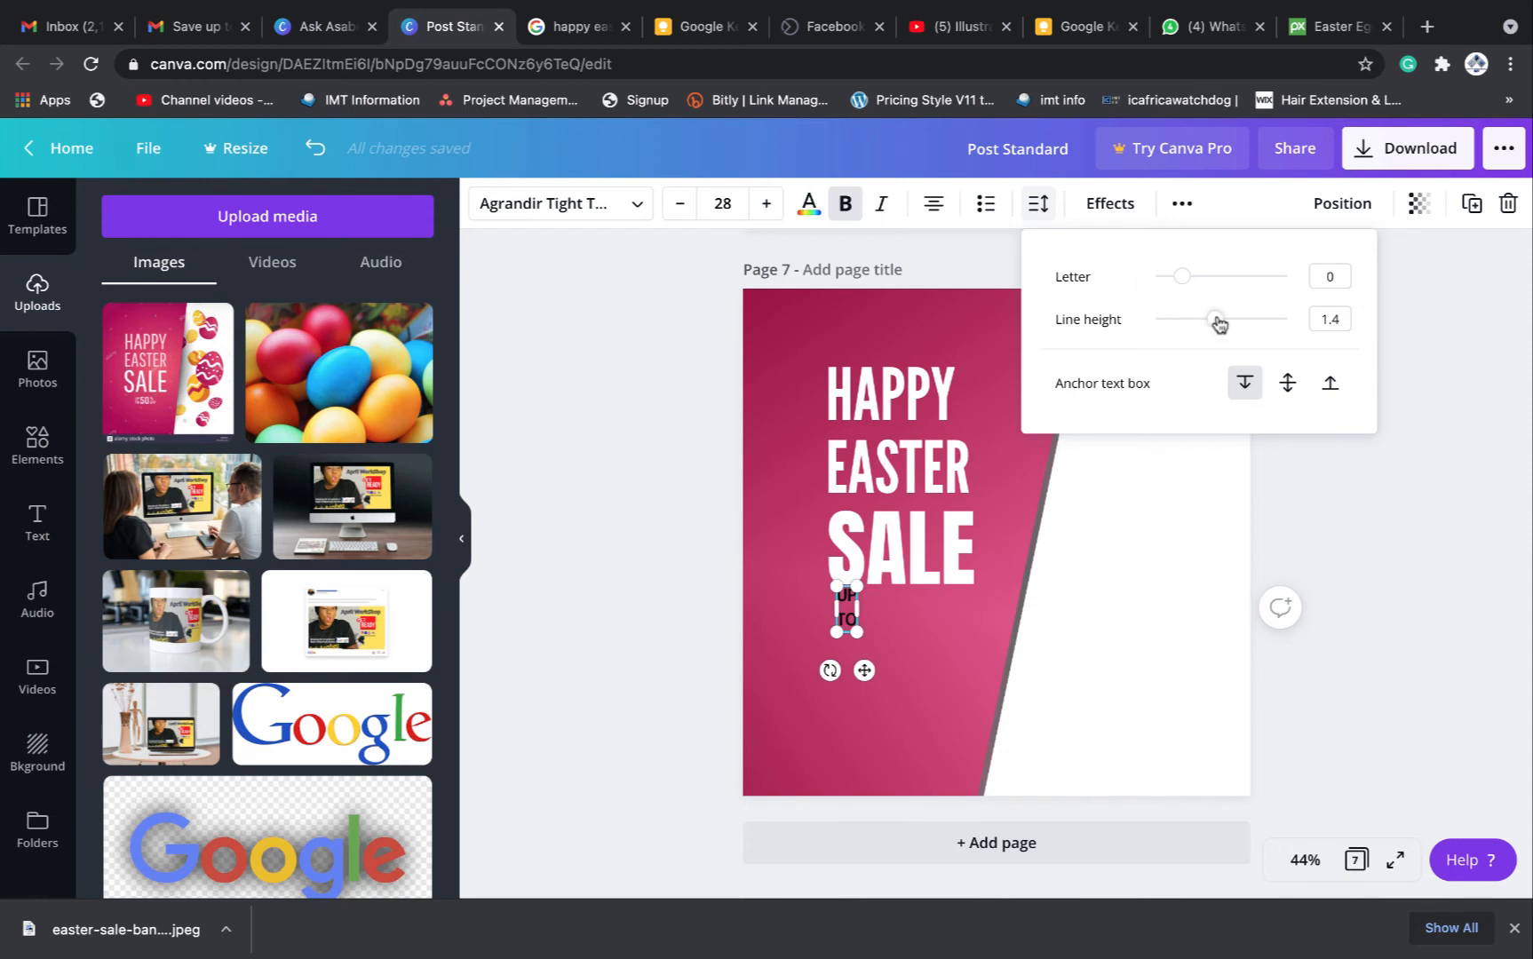
drag(1218, 324, 1189, 328)
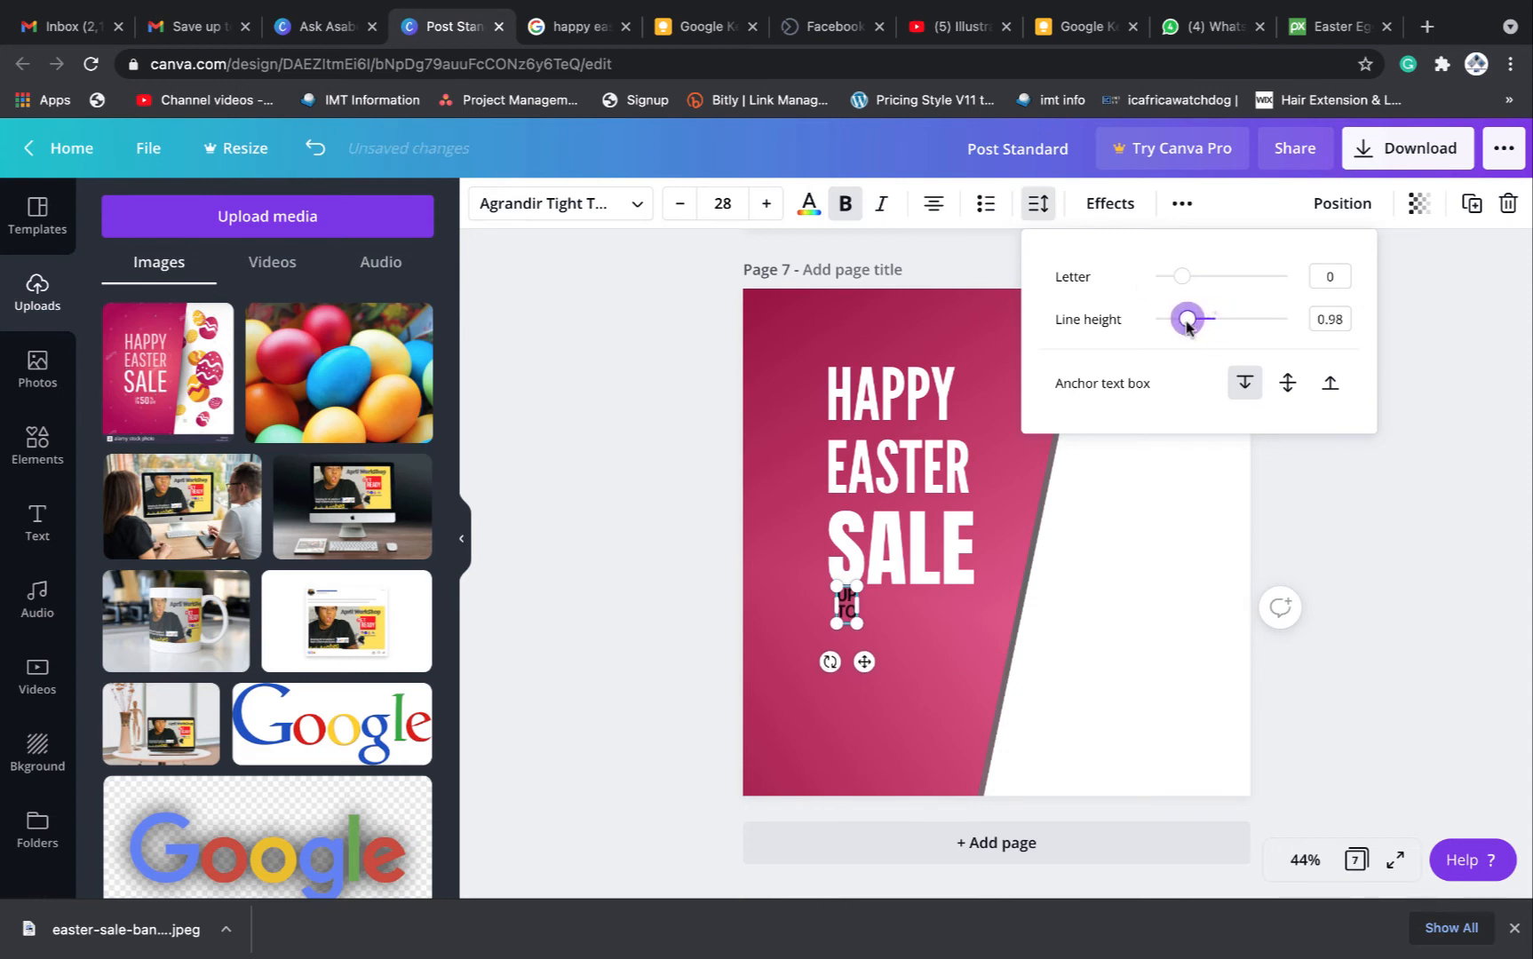
click(1158, 588)
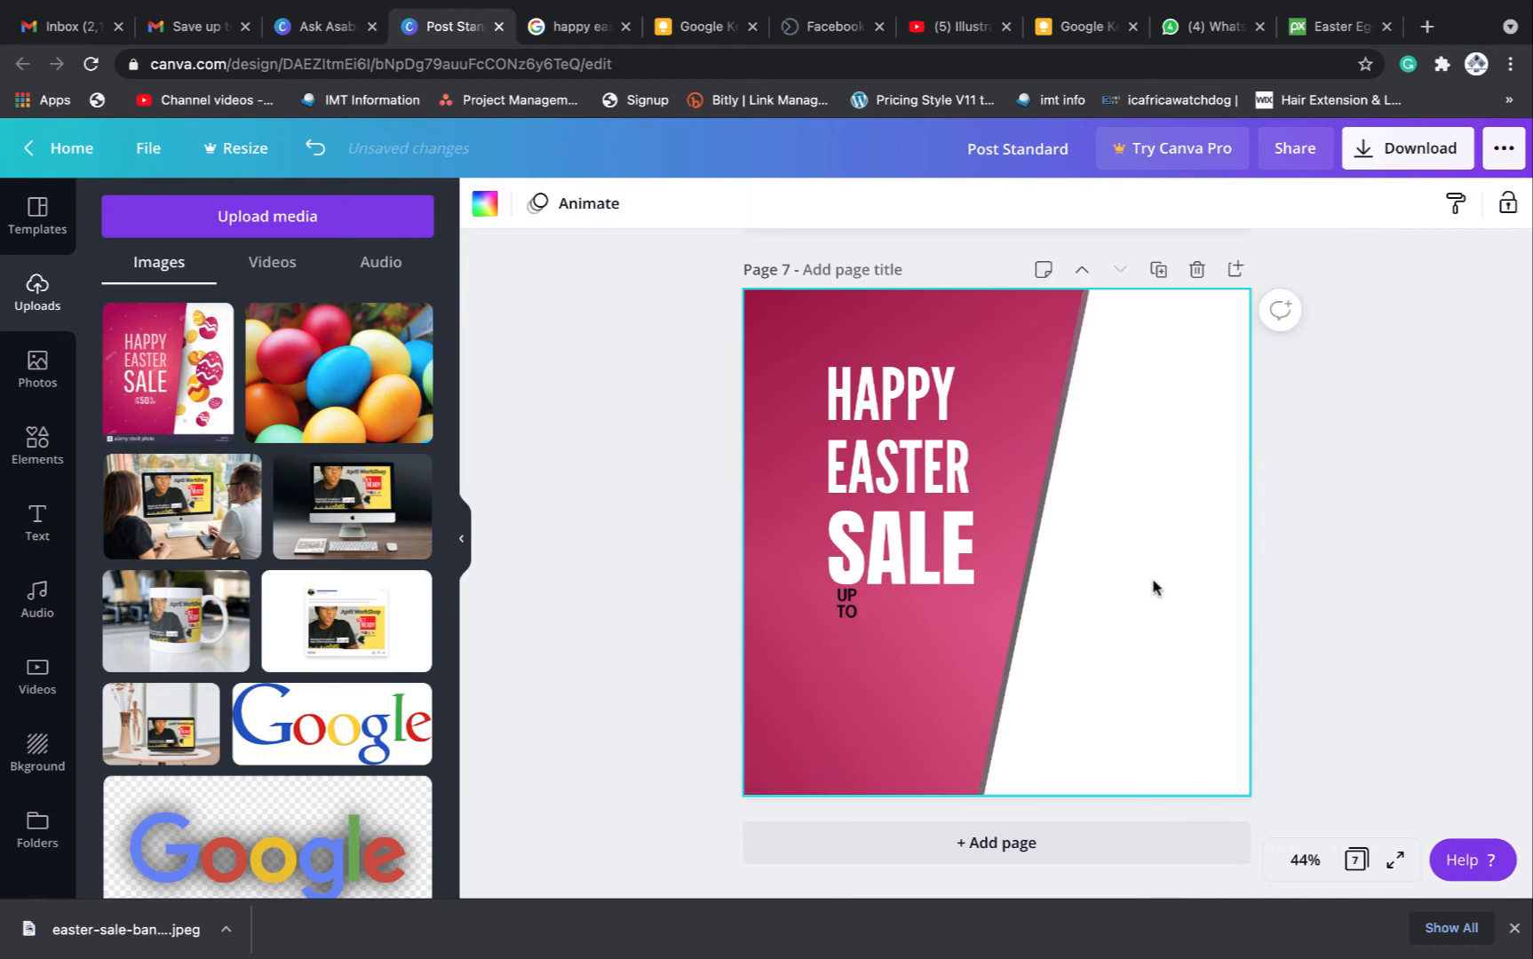
Nudge the "UP TO" text slightly downward to leave a small gap below "SALE"
click(849, 607)
key(Down)
key(Down)
key(Down)
key(Down)
key(Down)
key(Down)
key(Down)
key(Down)
key(Down)
key(Down)
key(Down)
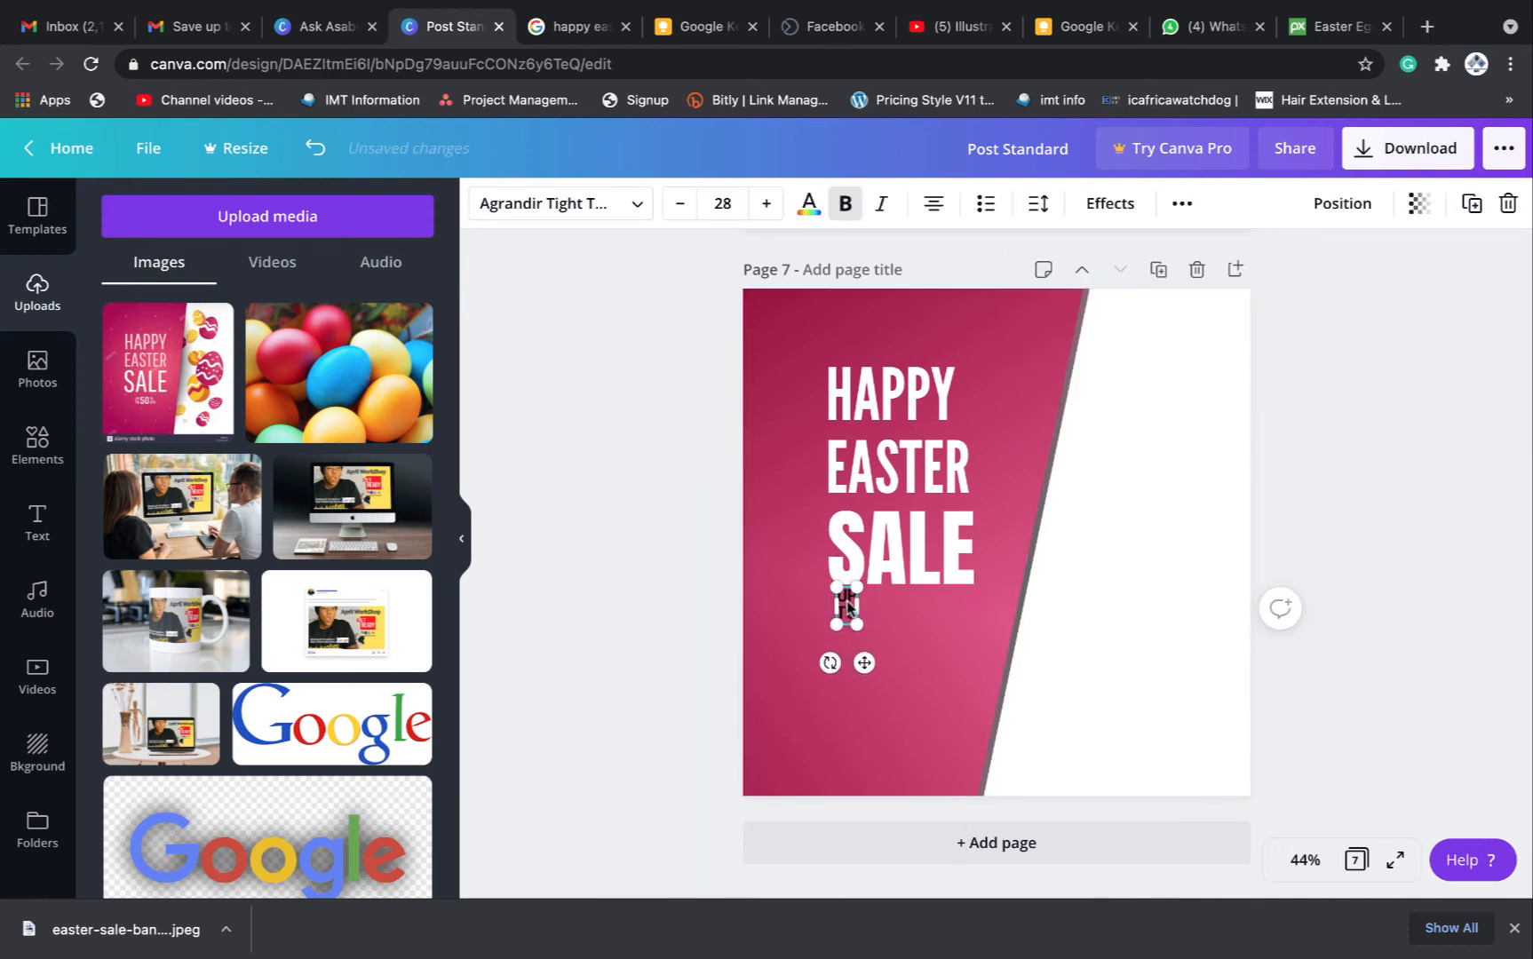
key(Down)
key(Down)
key(Down)
key(Down)
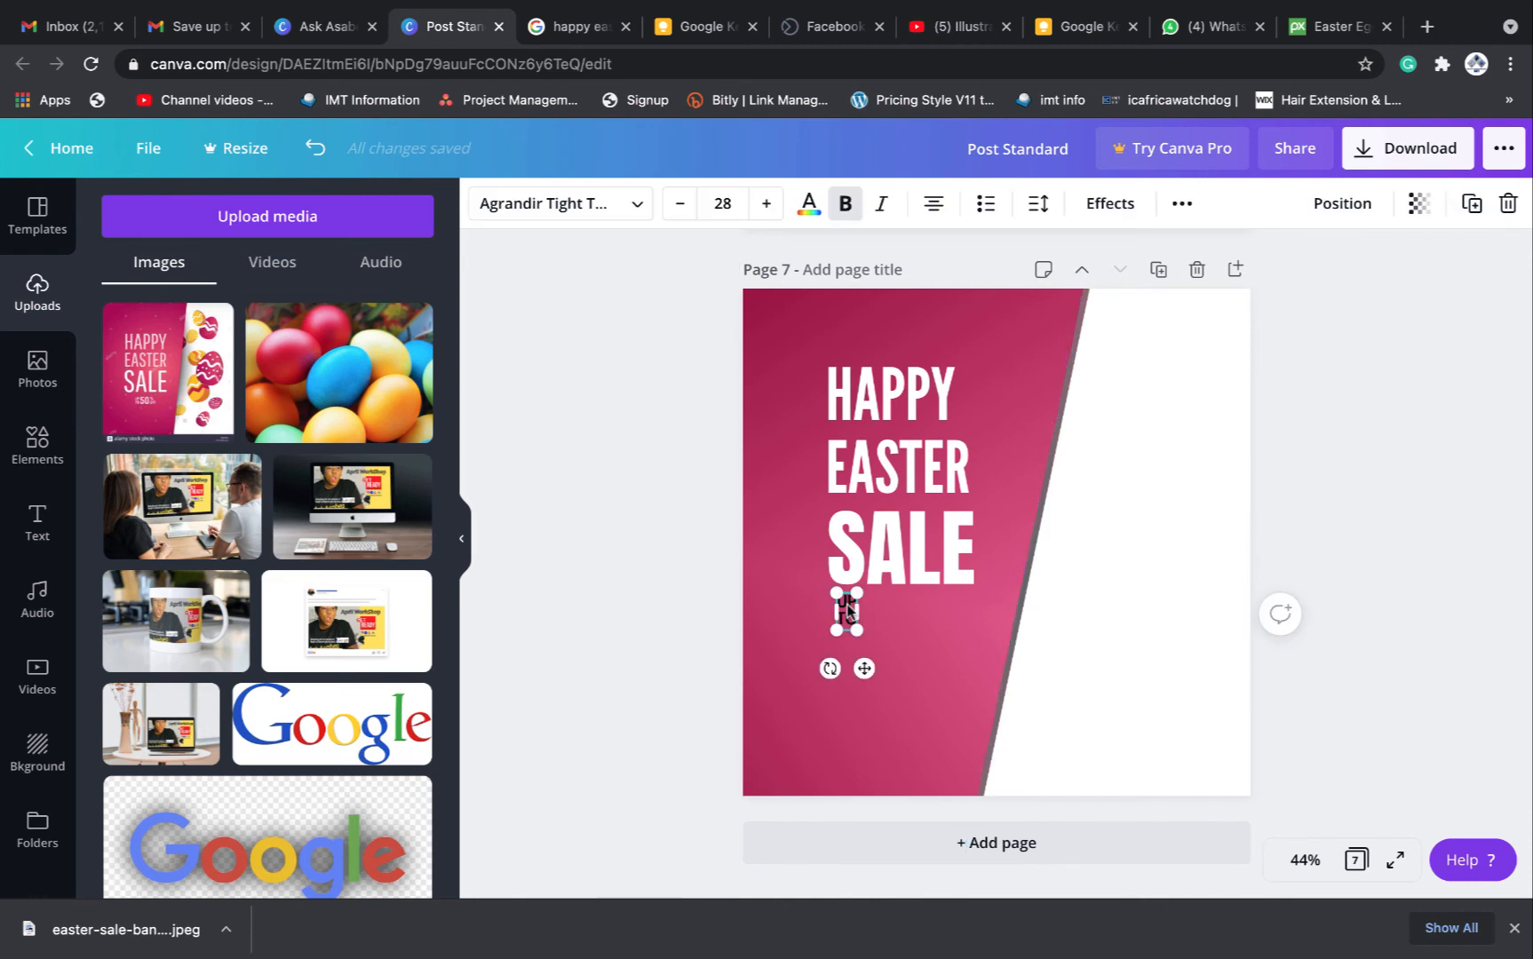
Change the "UP TO" text color to white
click(808, 202)
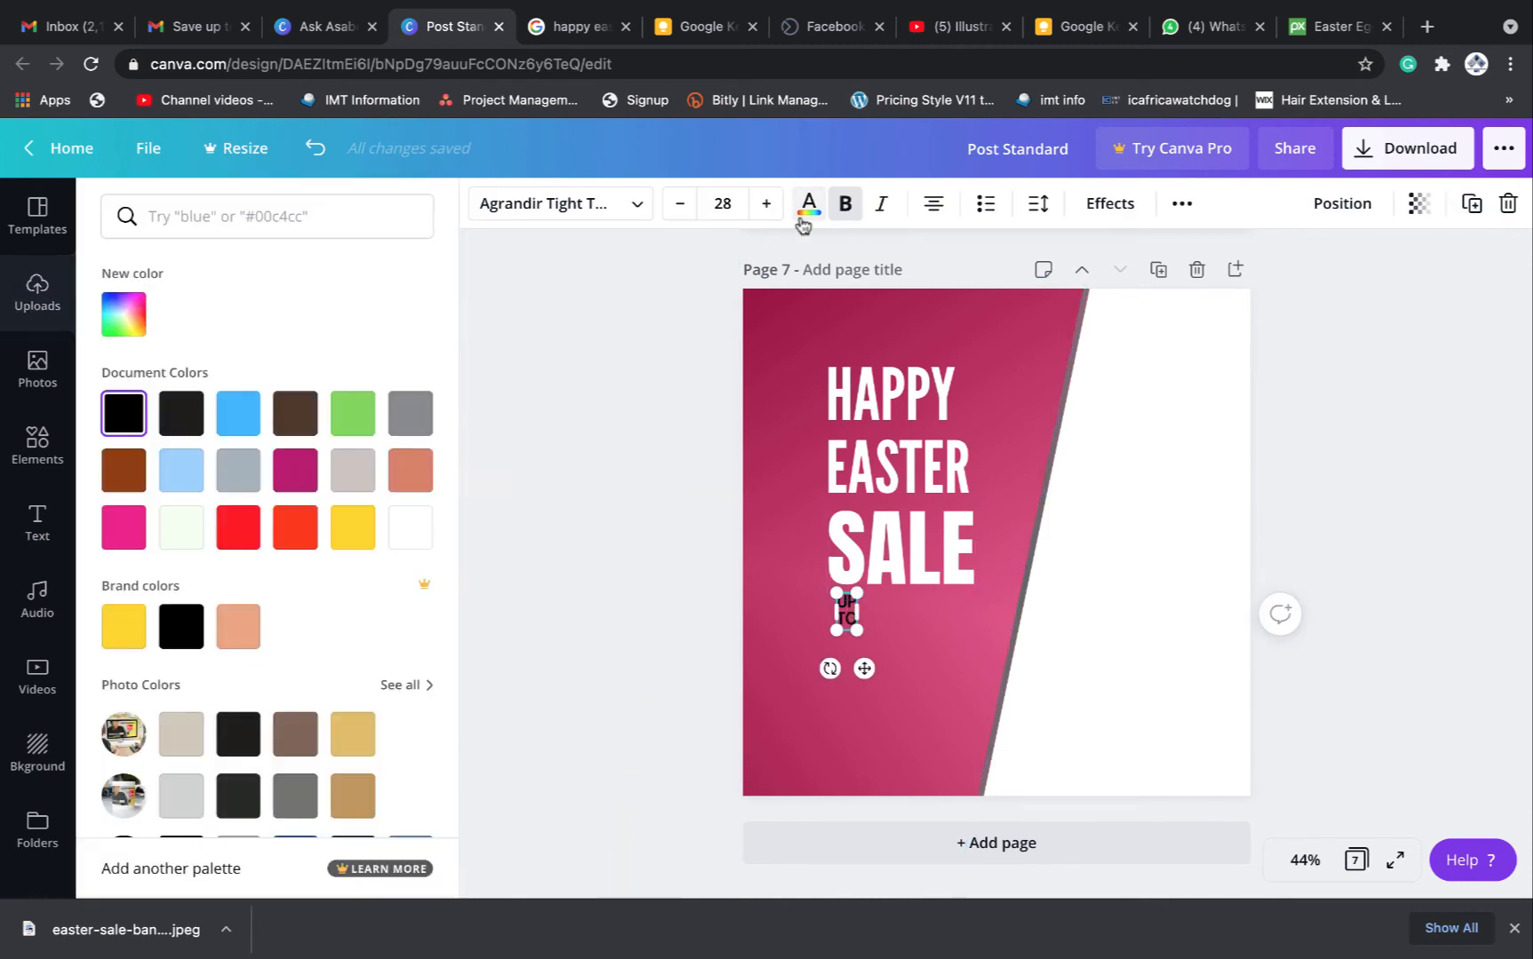
click(412, 533)
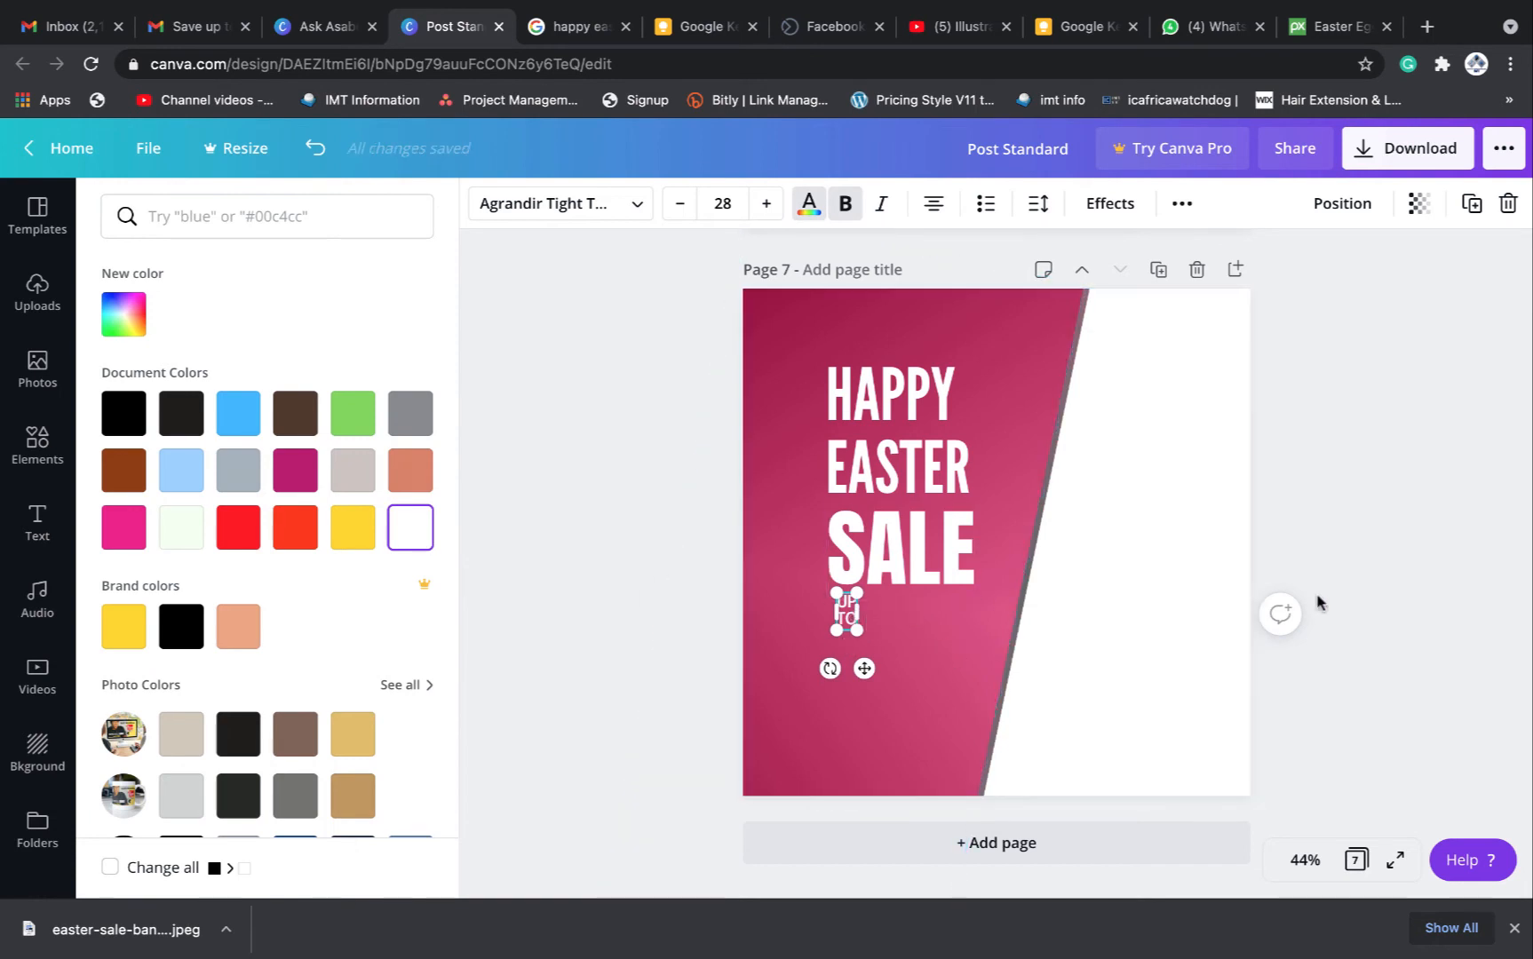
click(1358, 568)
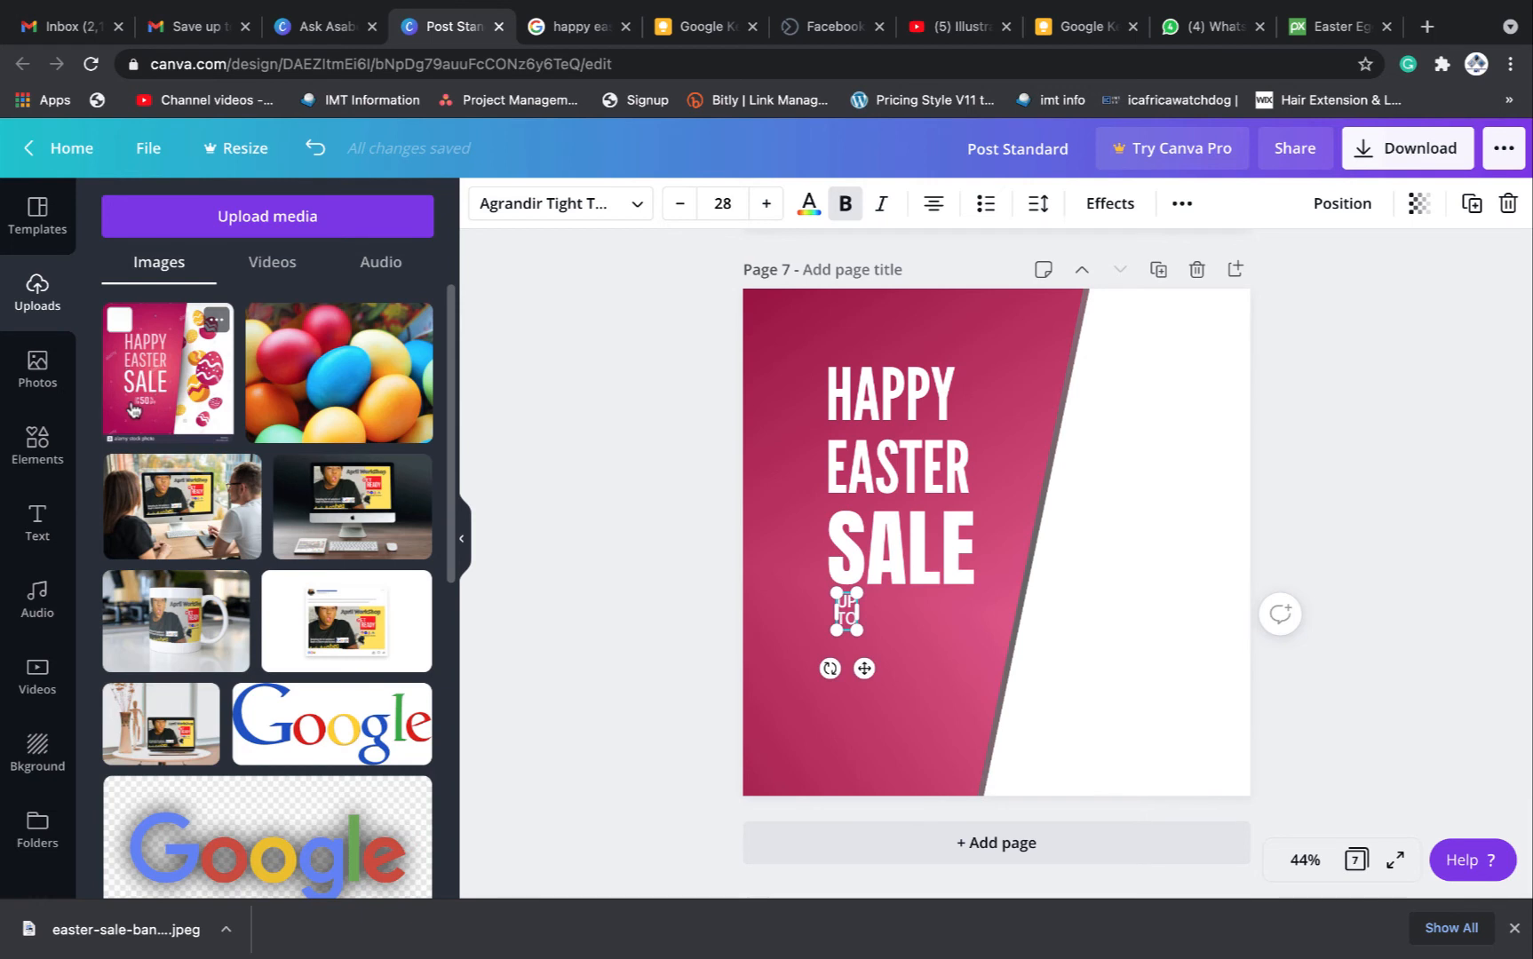
click(904, 641)
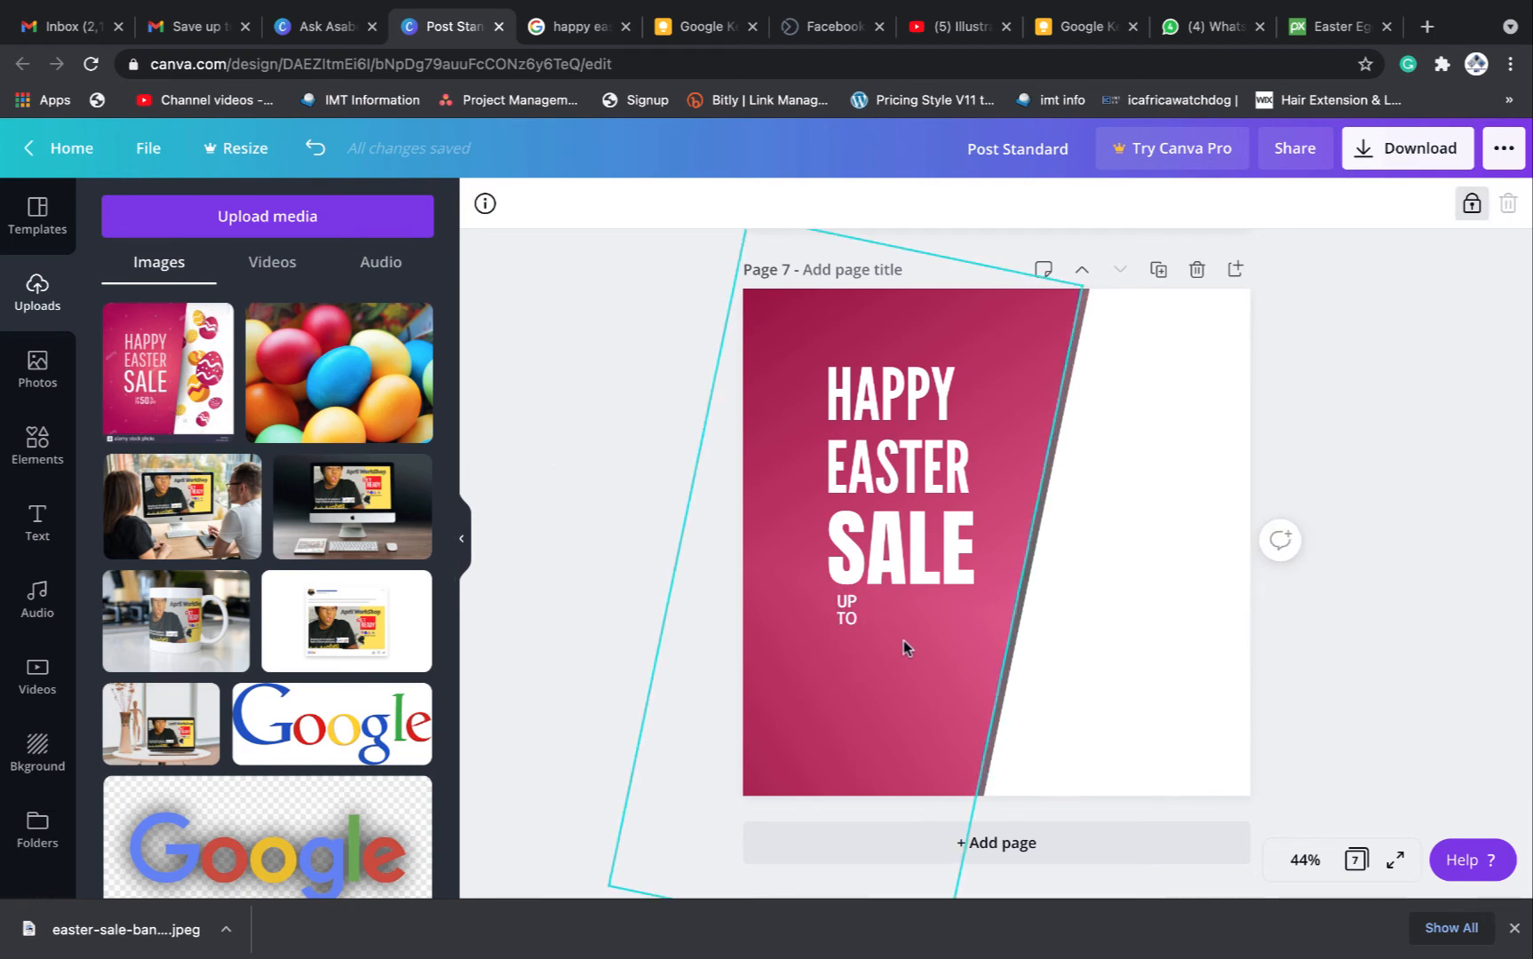
Duplicate the "UP TO" text, change the copy to "50", enlarge it to about size 74.4 and place it just after "UP TO"
click(844, 622)
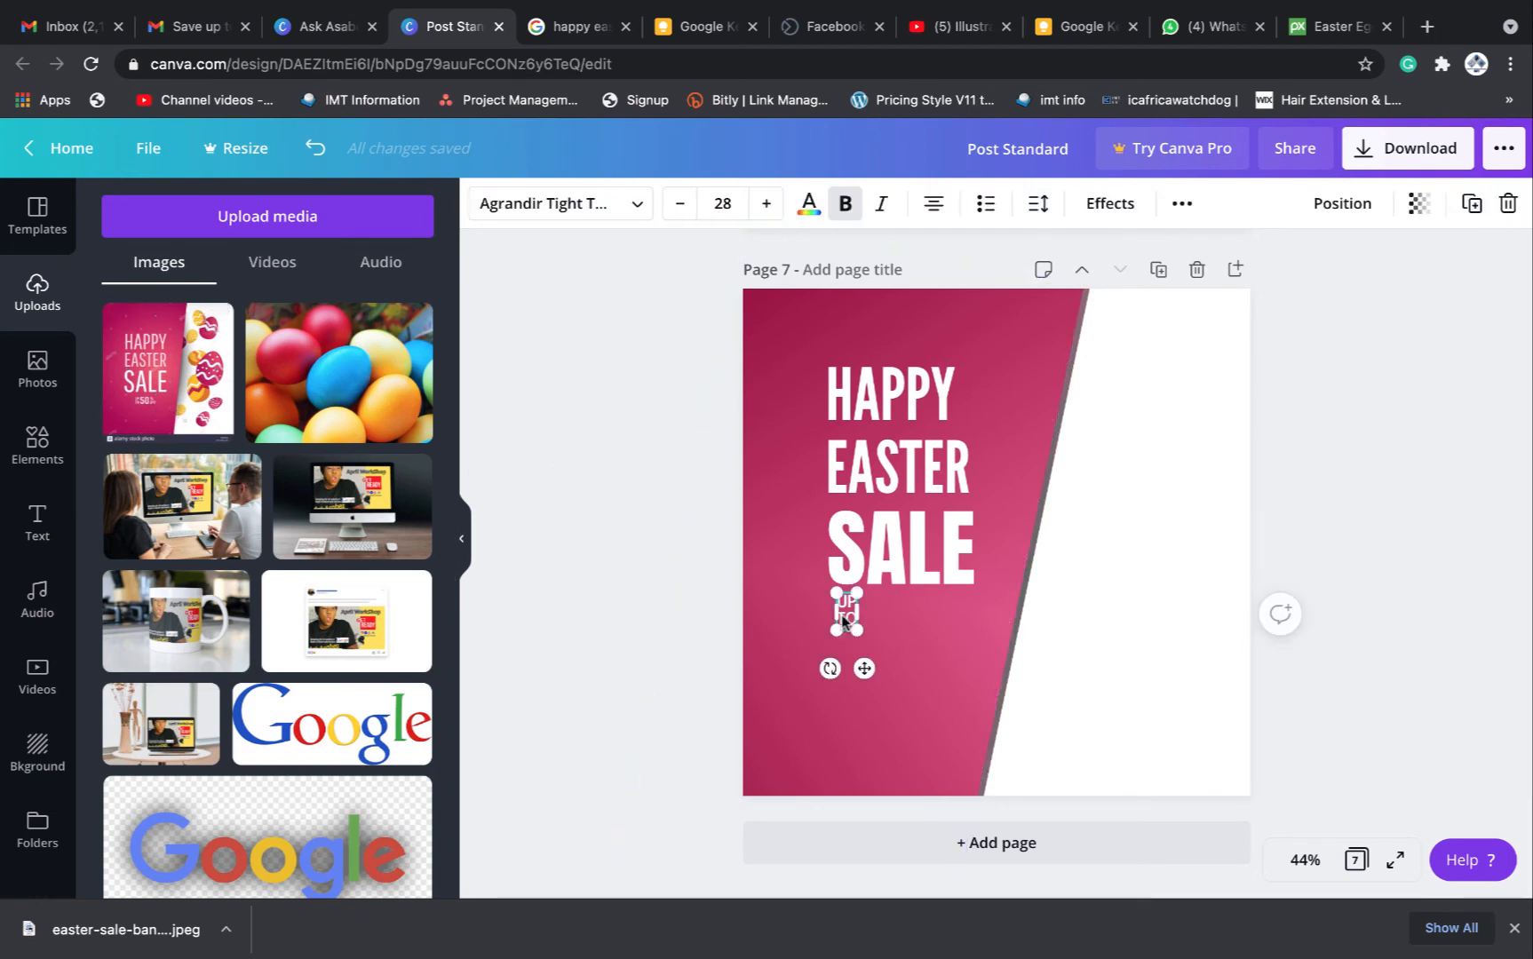
drag(844, 621, 881, 611)
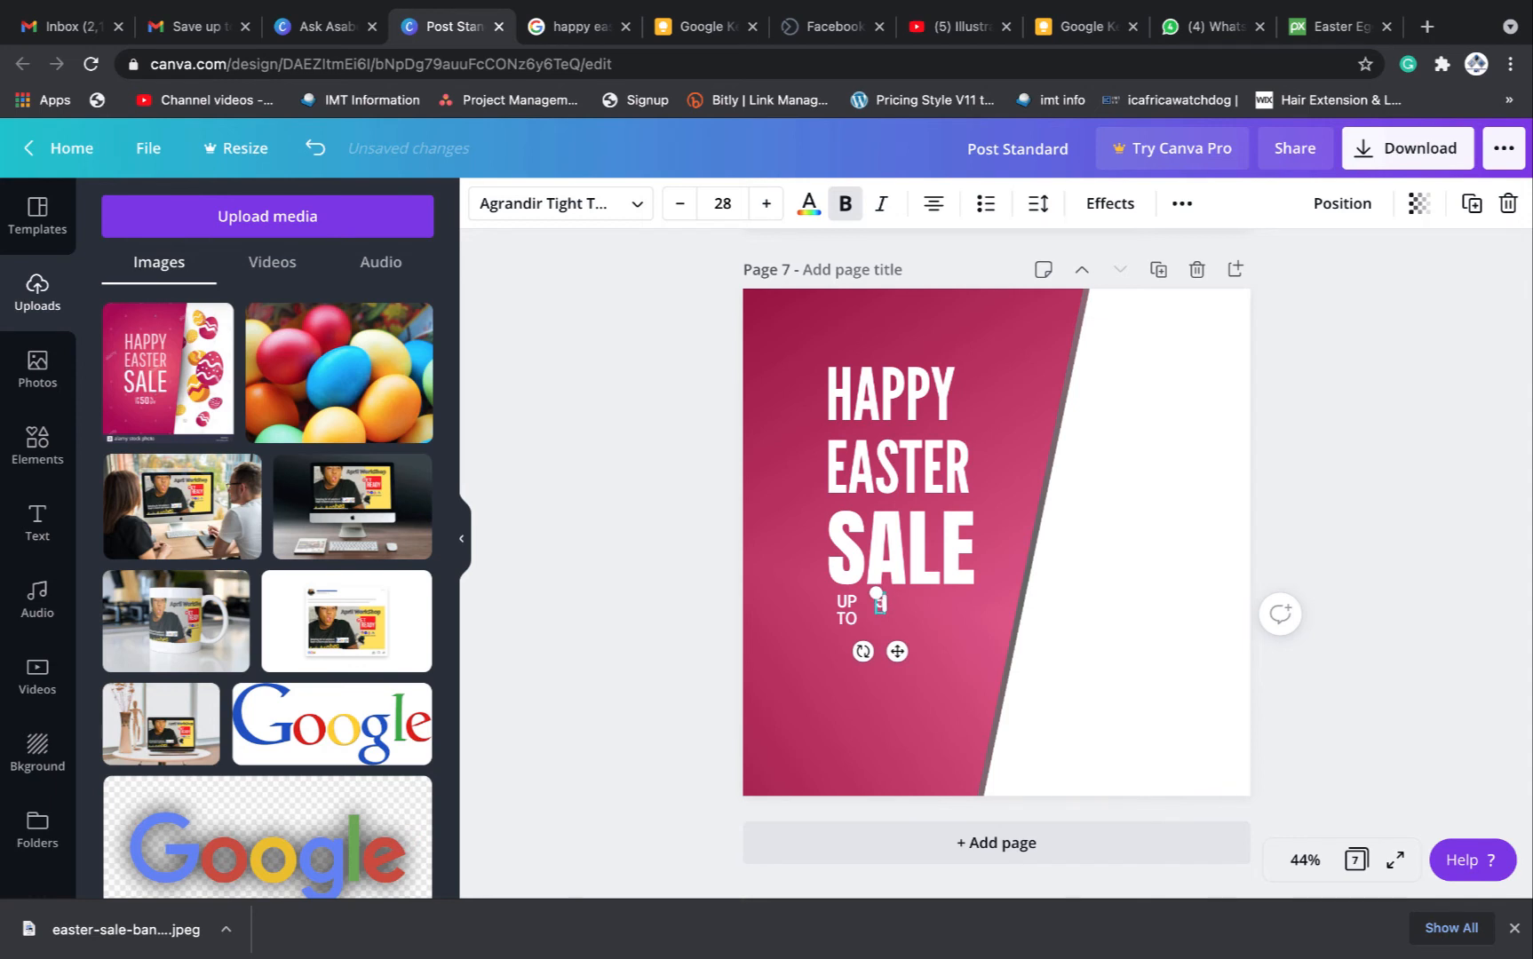
text(50)
drag(873, 594, 839, 552)
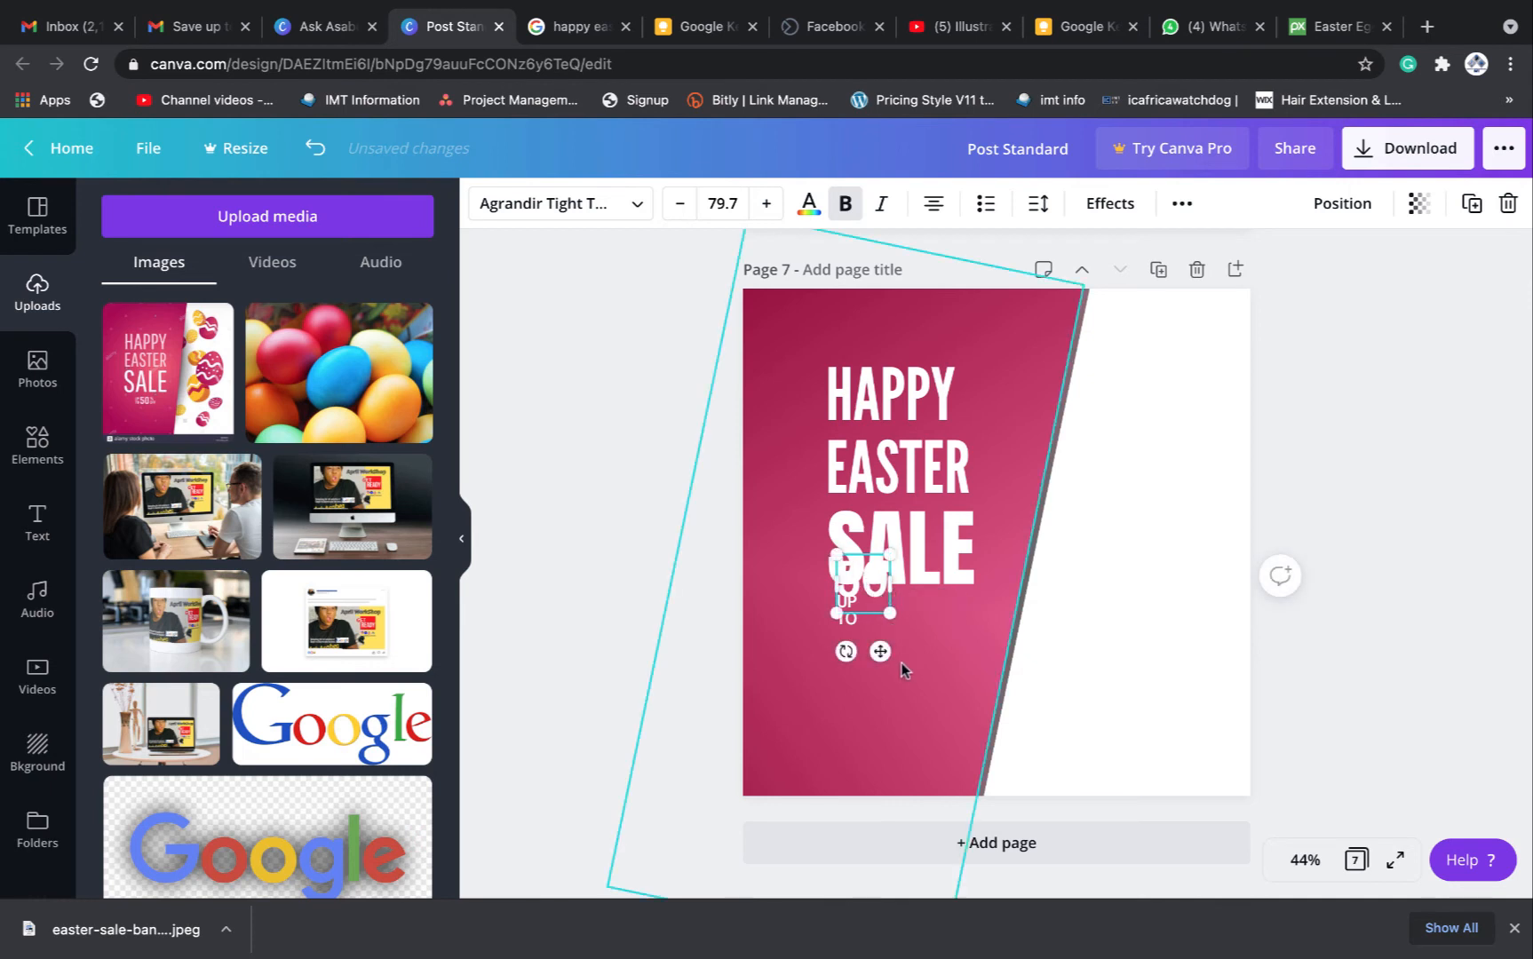
mouse_move(883, 647)
mouse_down()
mouse_move(897, 686)
mouse_move(902, 651)
mouse_up()
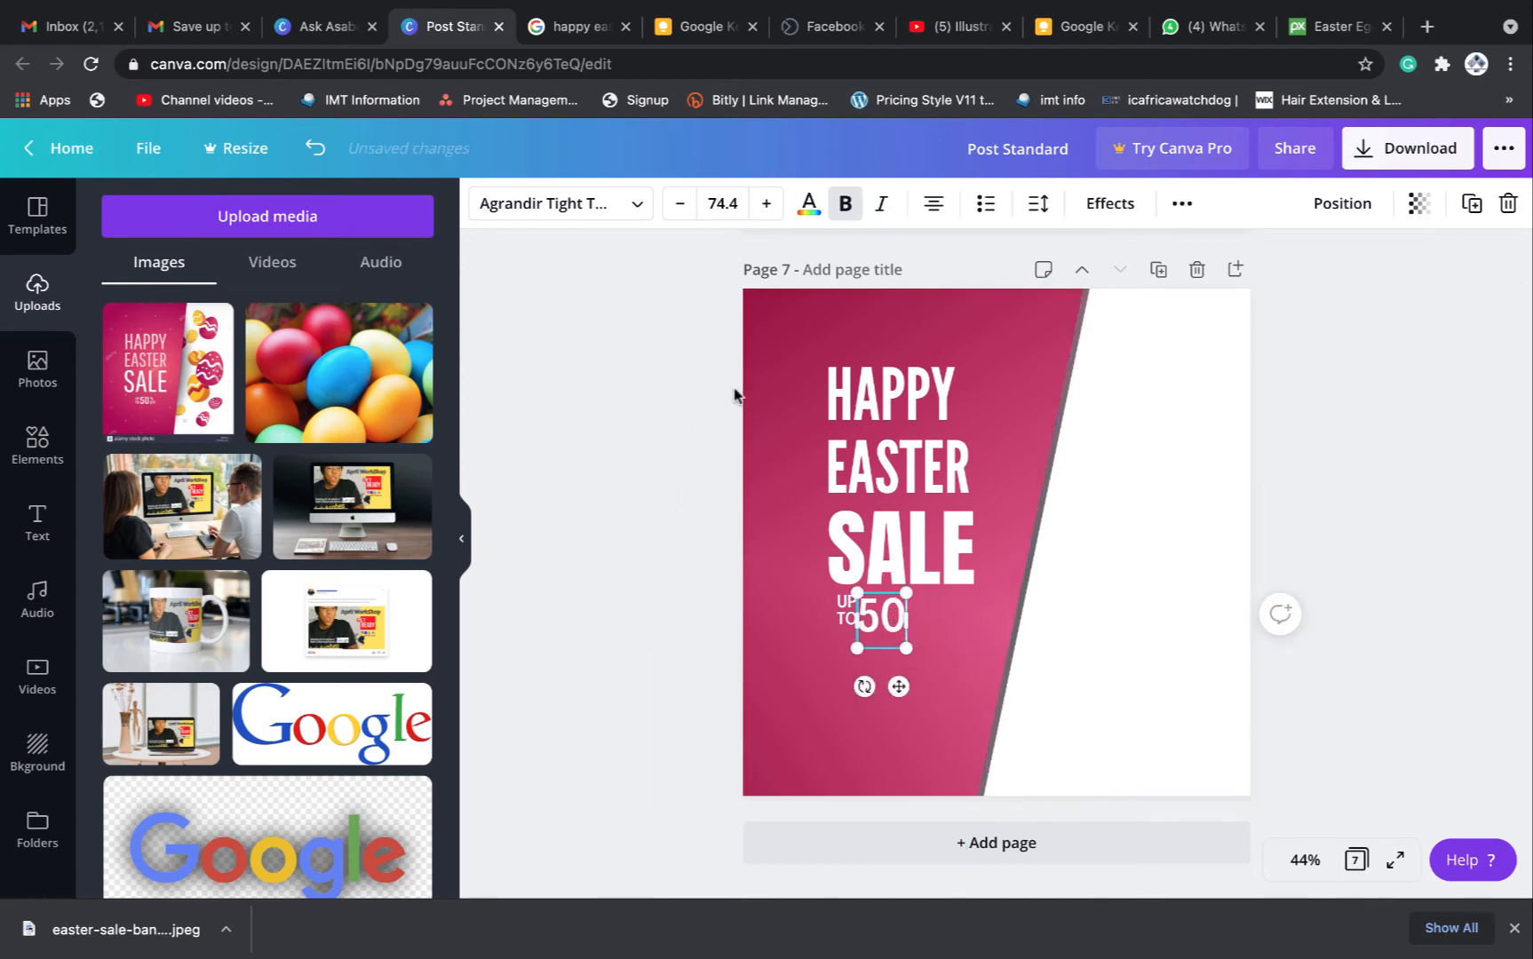
Set the "50" text in League Gothic and move it up slightly to line up with "UP TO"
click(639, 206)
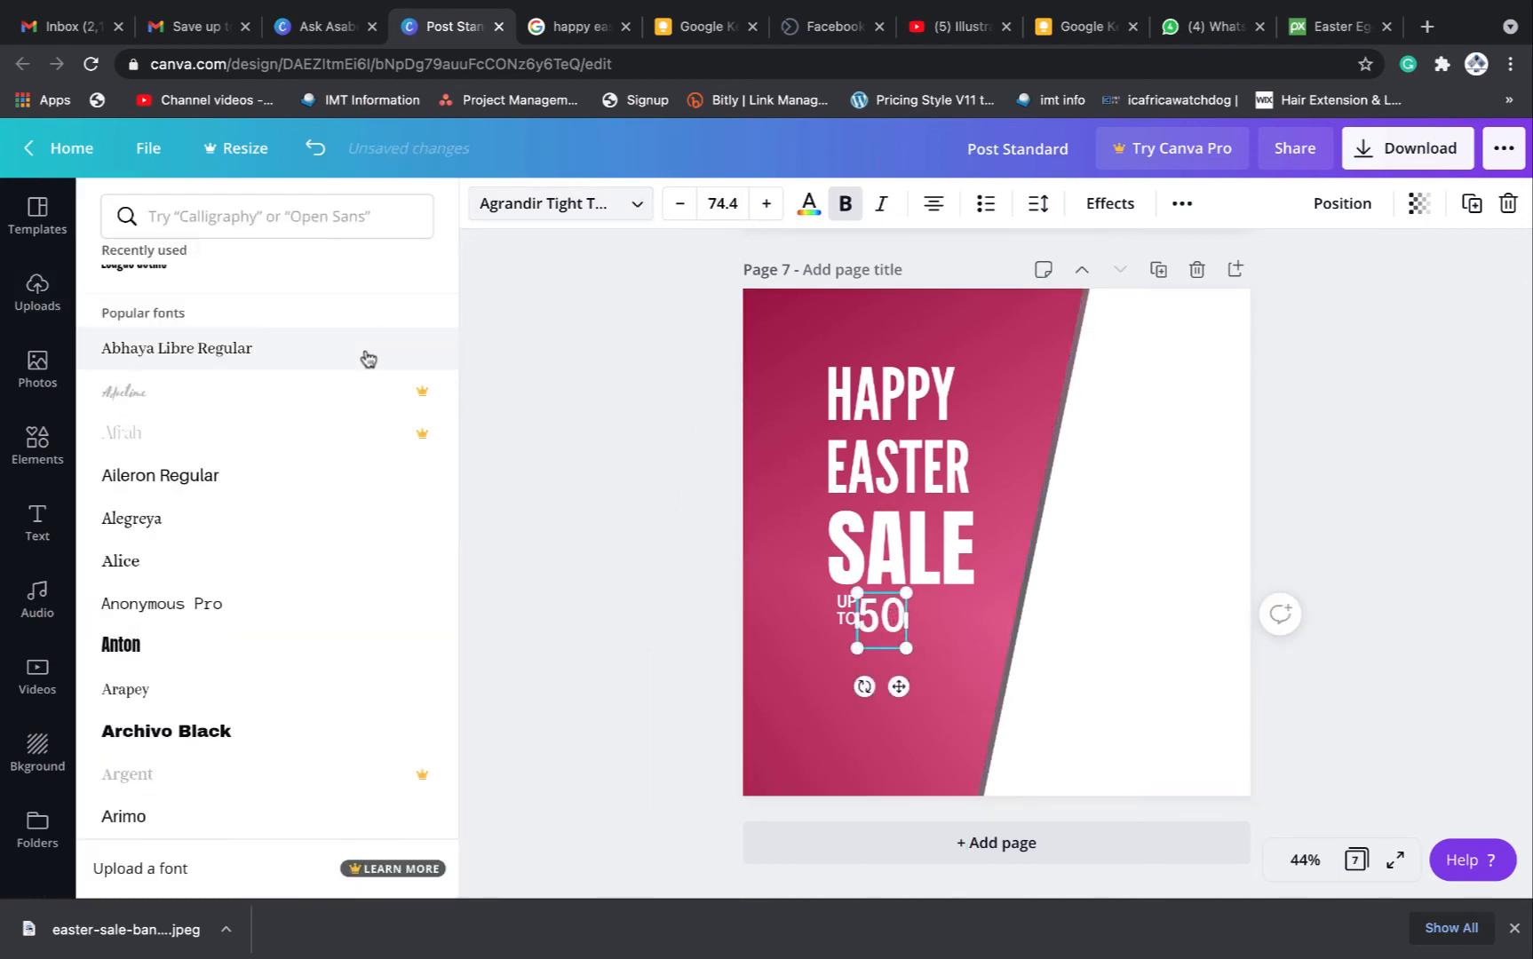
click(308, 360)
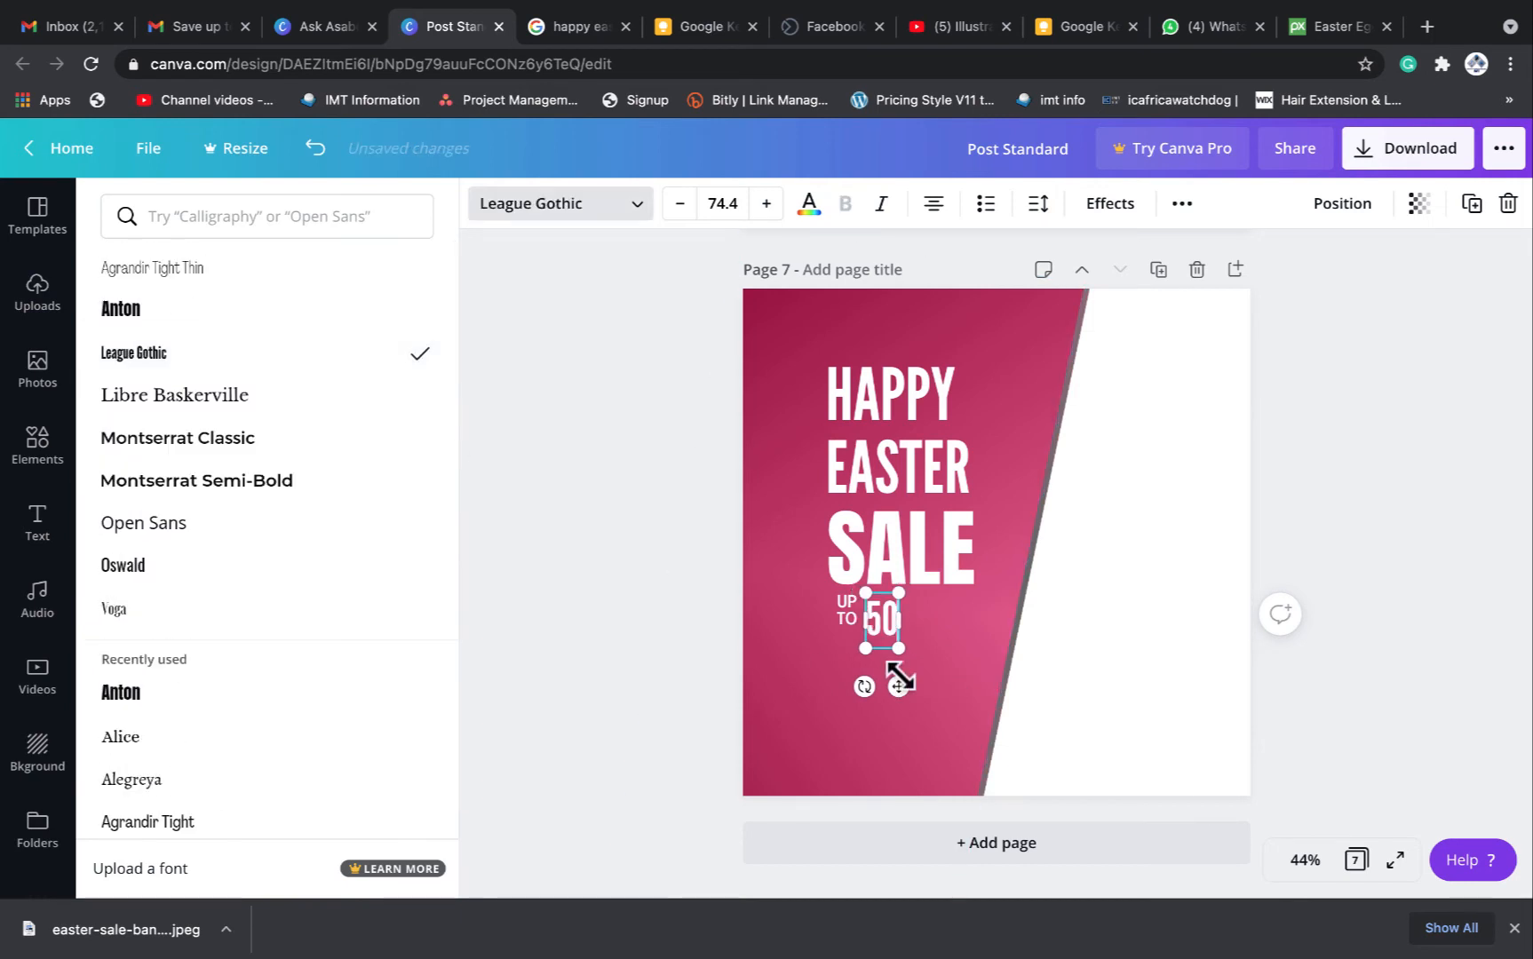
drag(900, 682, 897, 668)
click(950, 648)
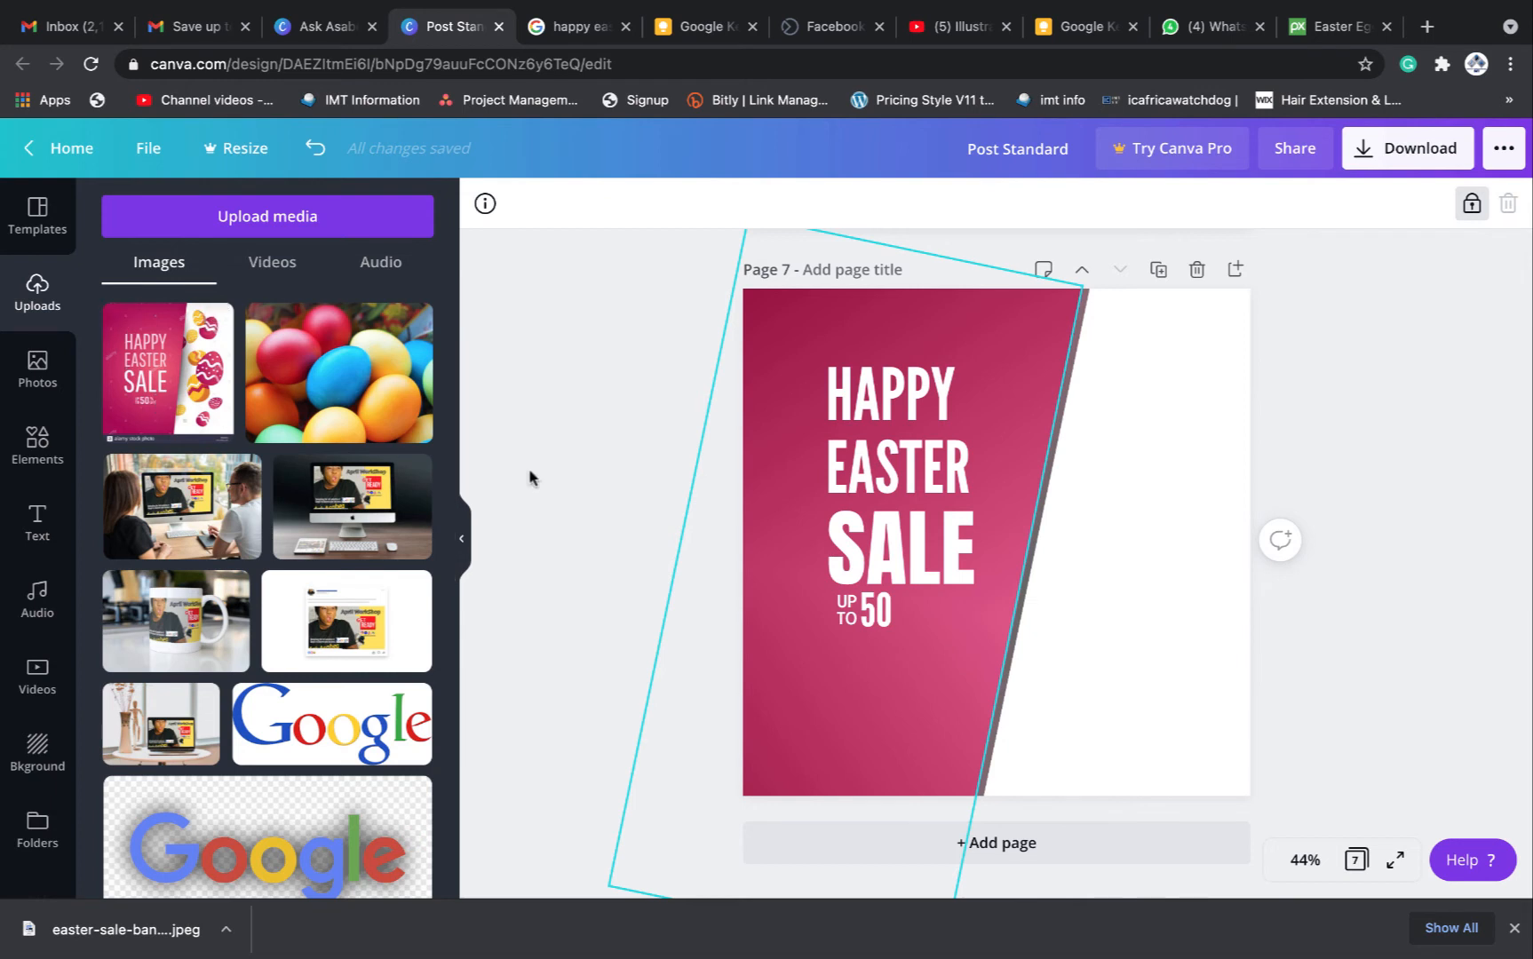
Duplicate the "UP TO" text, place the copy right after "50" and change its wording to "%" above "OFF"
click(848, 604)
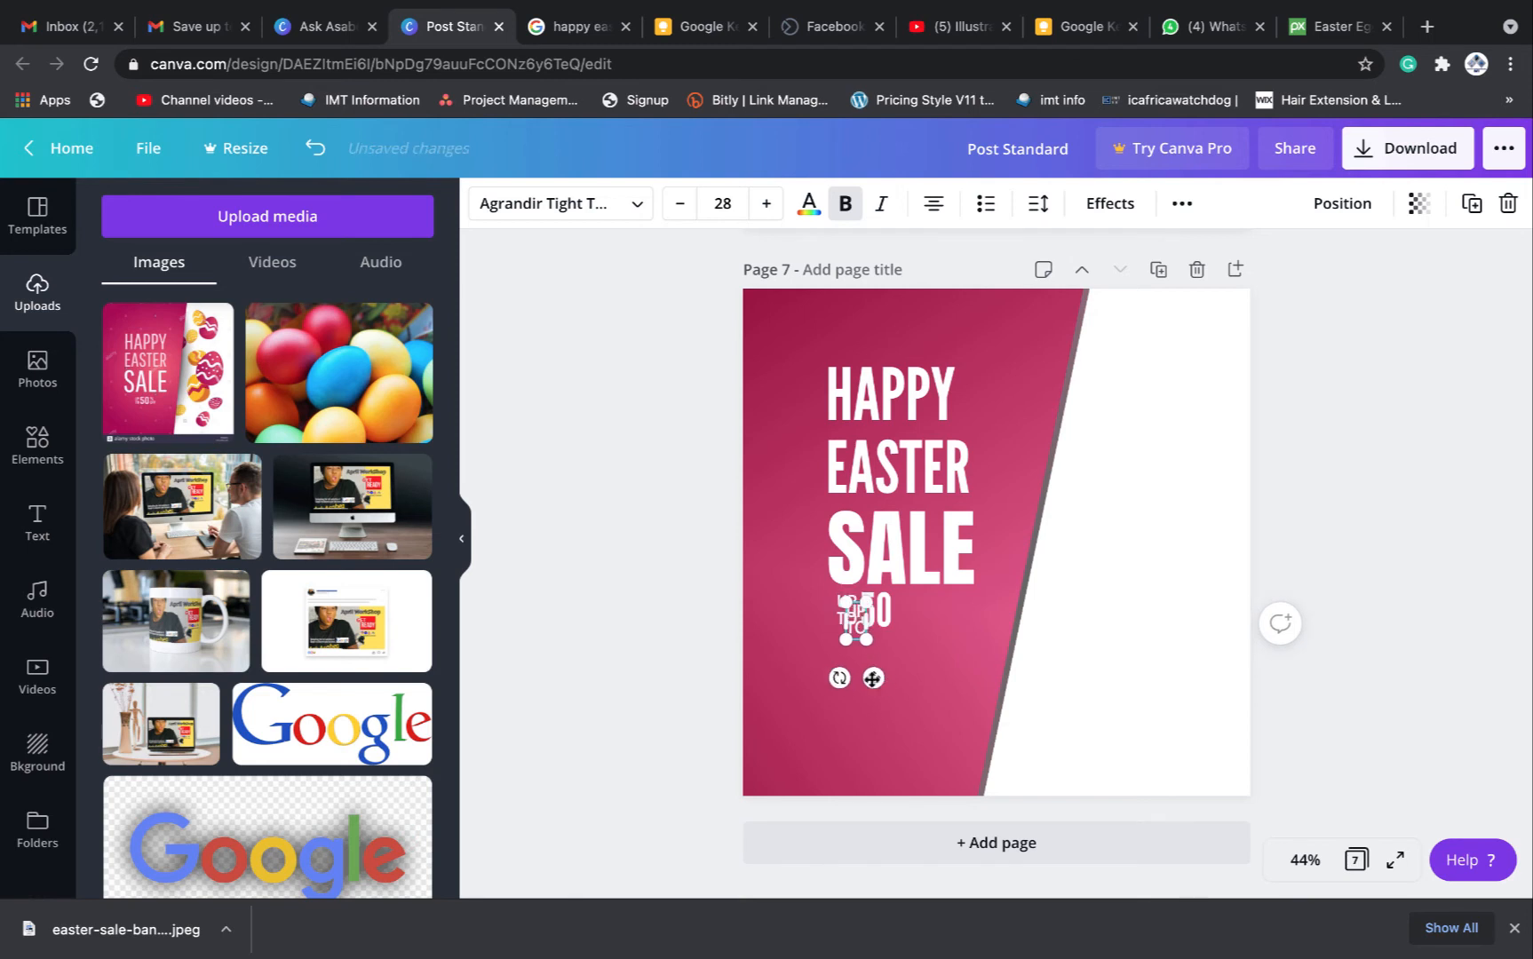
drag(864, 669, 919, 667)
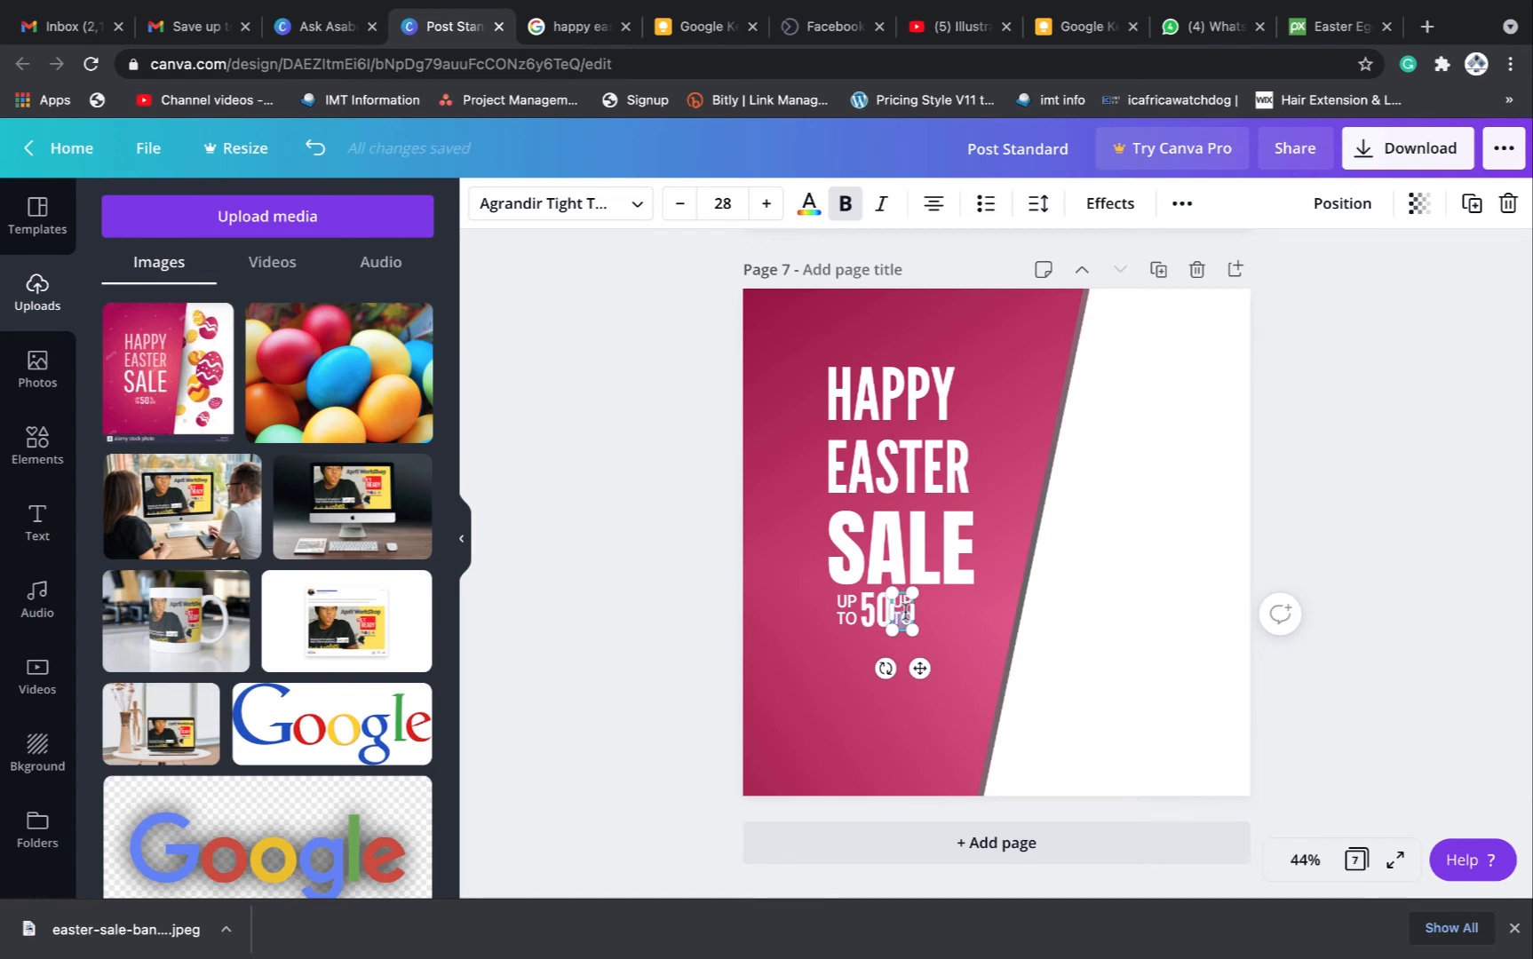
drag(913, 629, 902, 606)
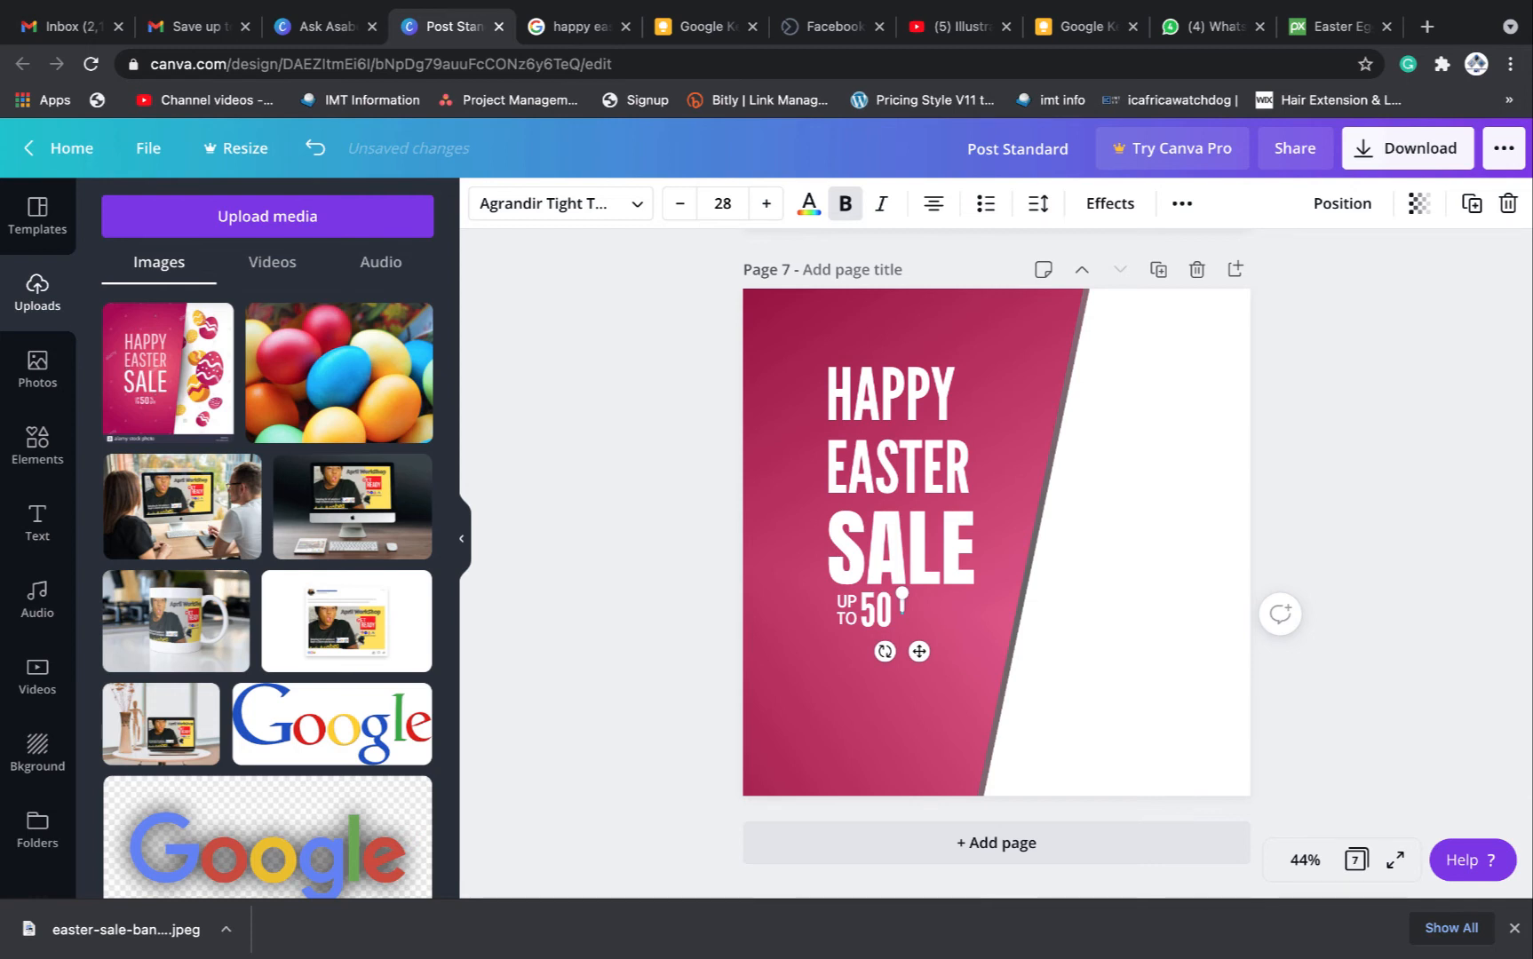
mouse_move(902, 609)
mouse_down()
mouse_move(914, 630)
mouse_move(917, 611)
mouse_up()
click(1106, 695)
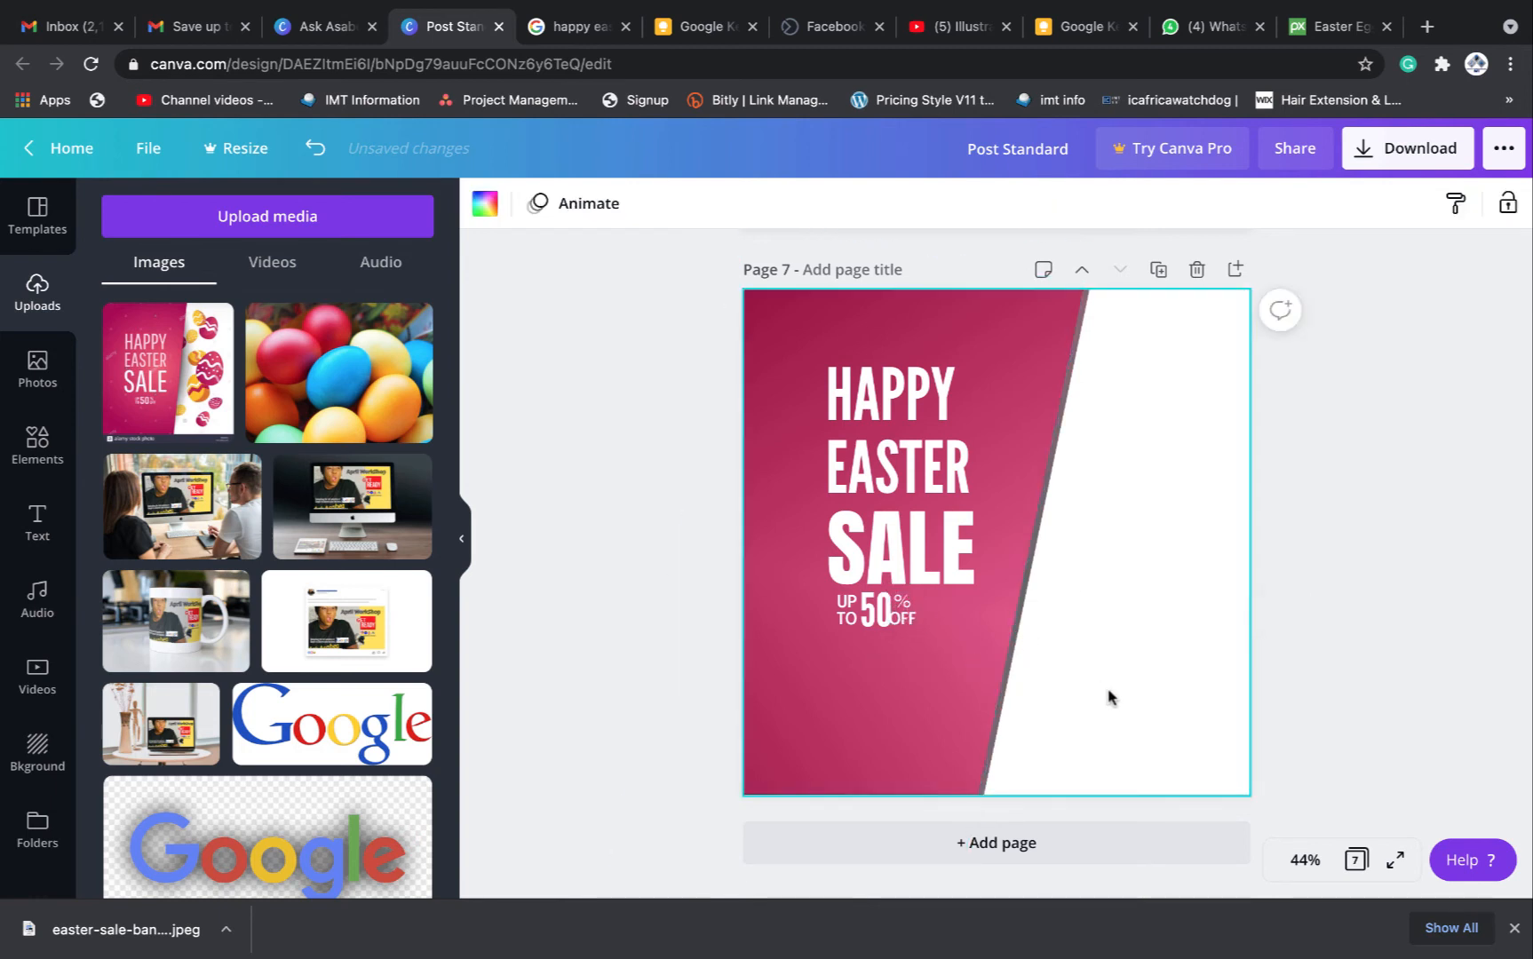
Shift the "% OFF" text to the right of "50" with a small gap, fine-tuning its position slightly left and up
drag(902, 611, 912, 612)
click(1082, 666)
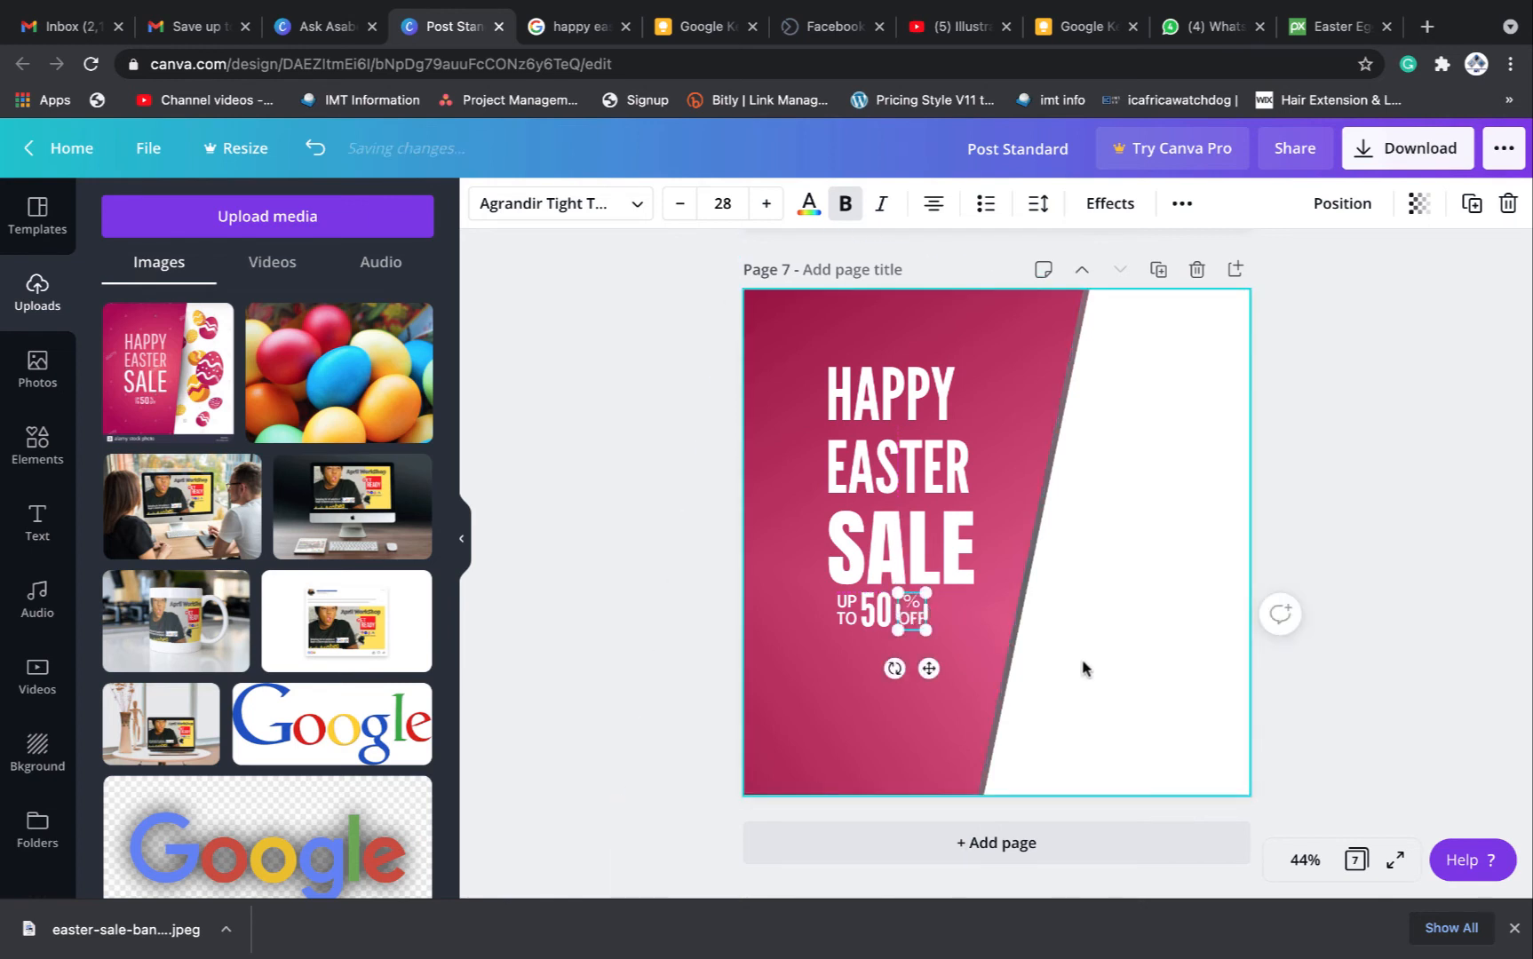
click(918, 613)
key(Left)
key(Left)
key(Up)
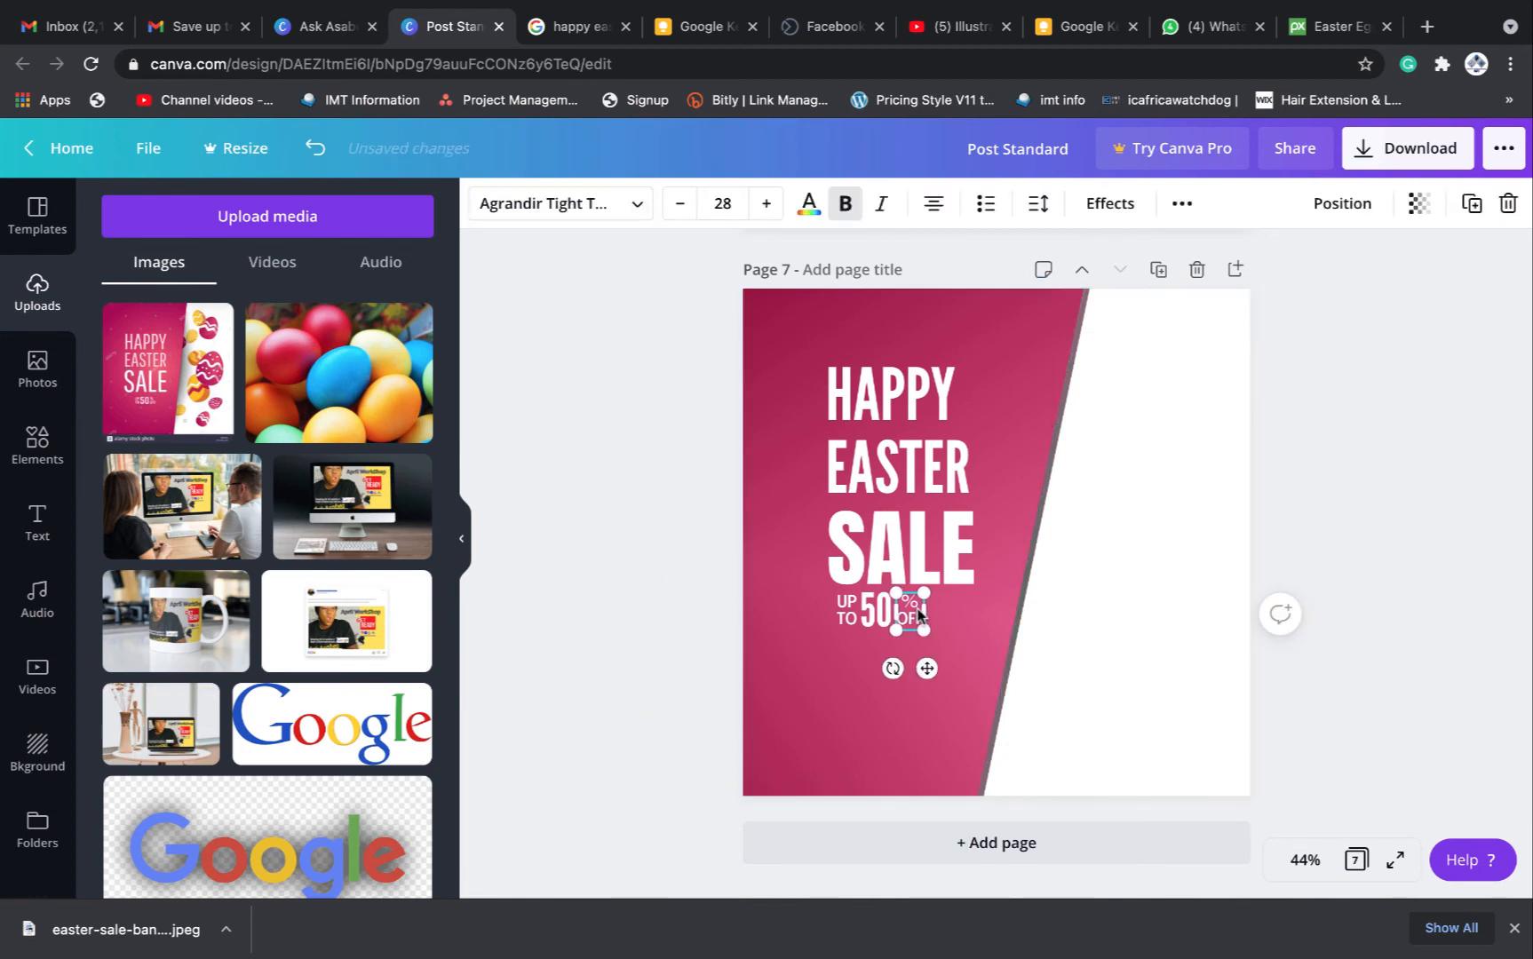
key(Left)
key(Up)
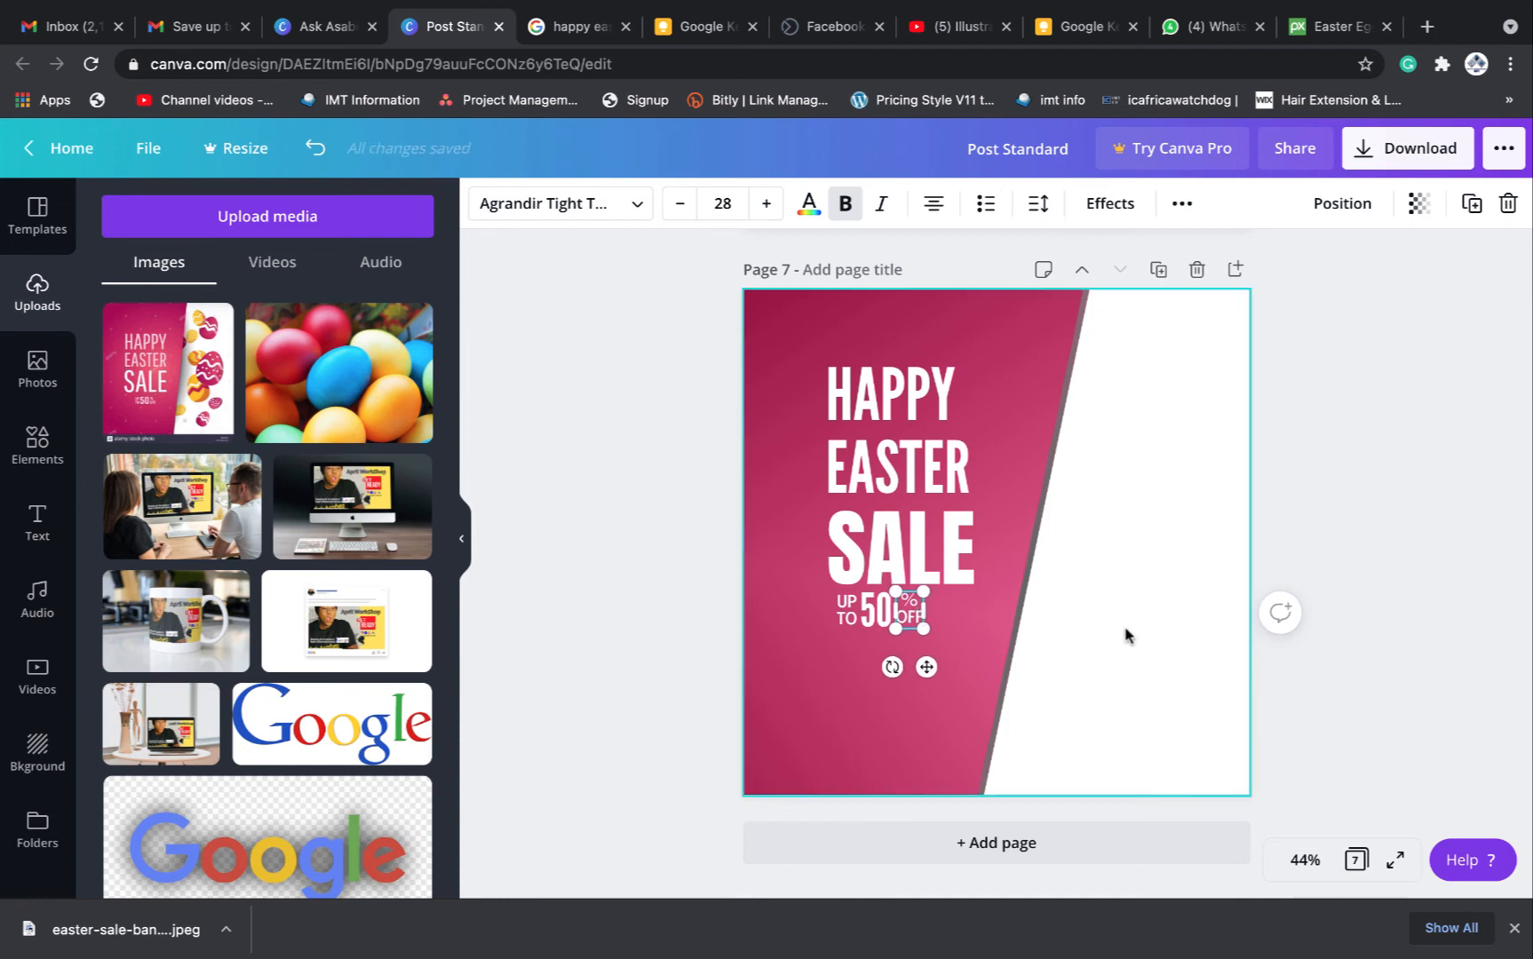
click(1124, 634)
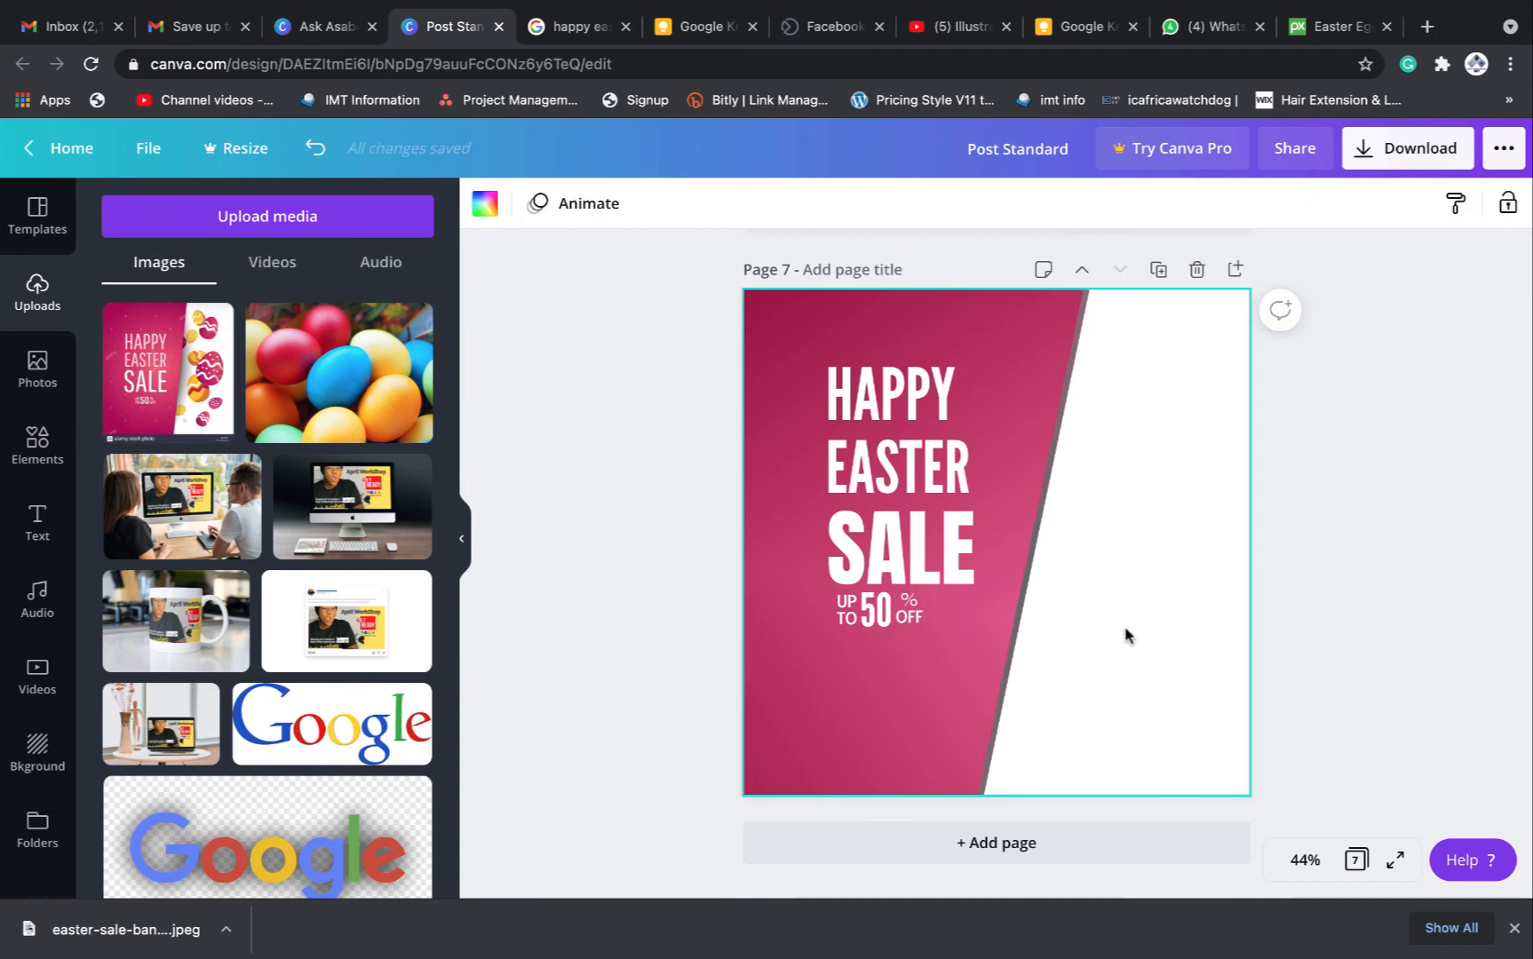
click(907, 609)
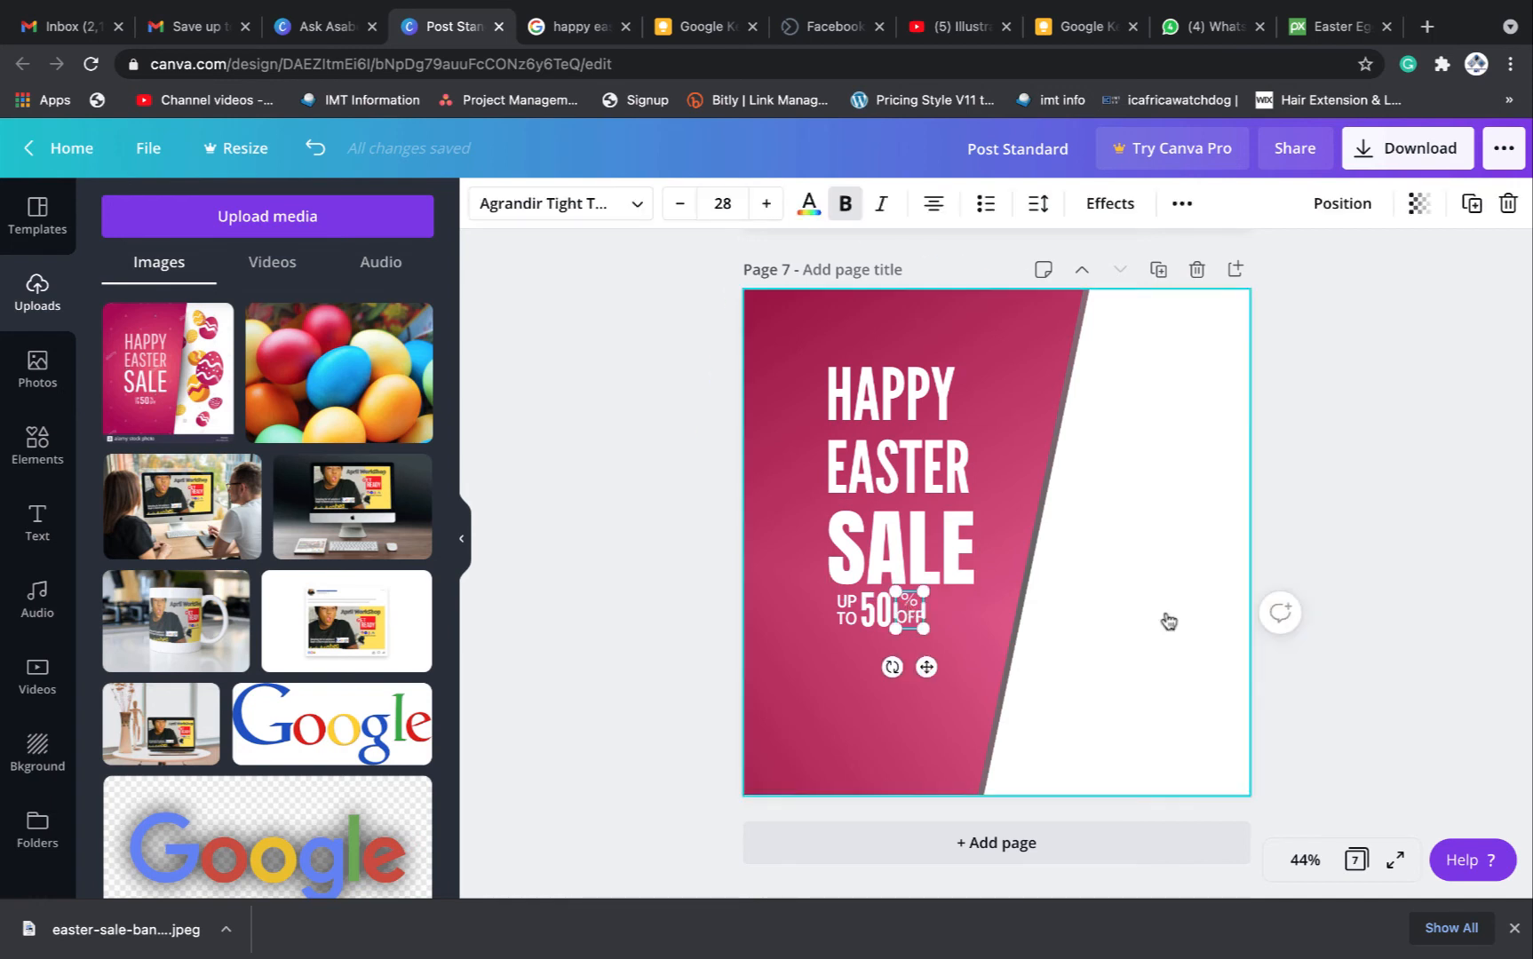
click(1464, 447)
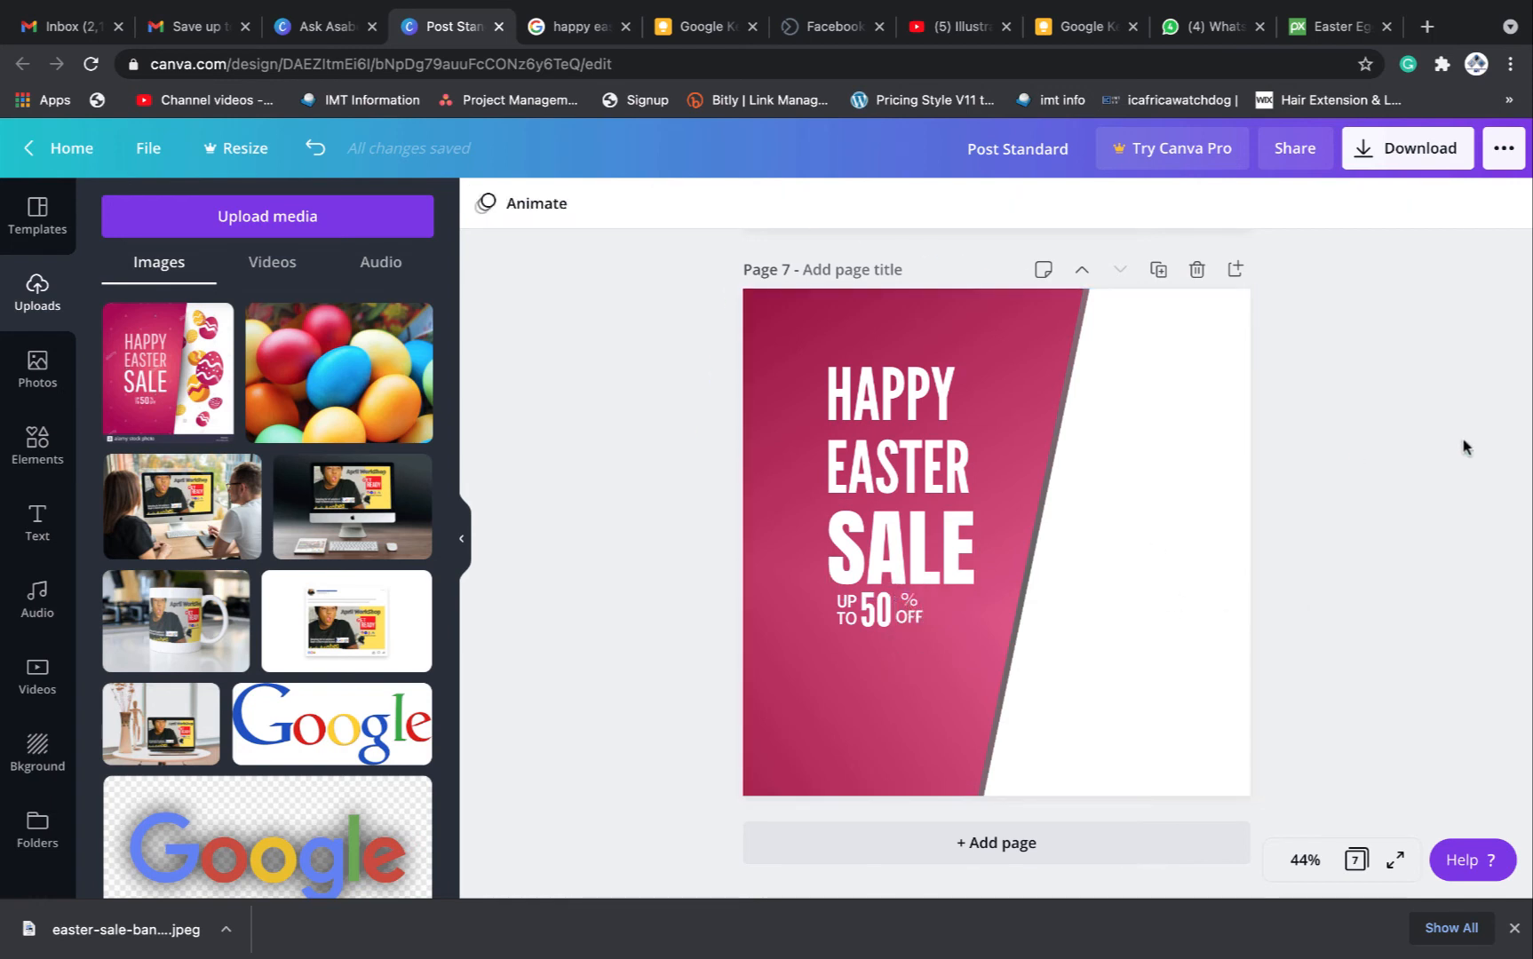
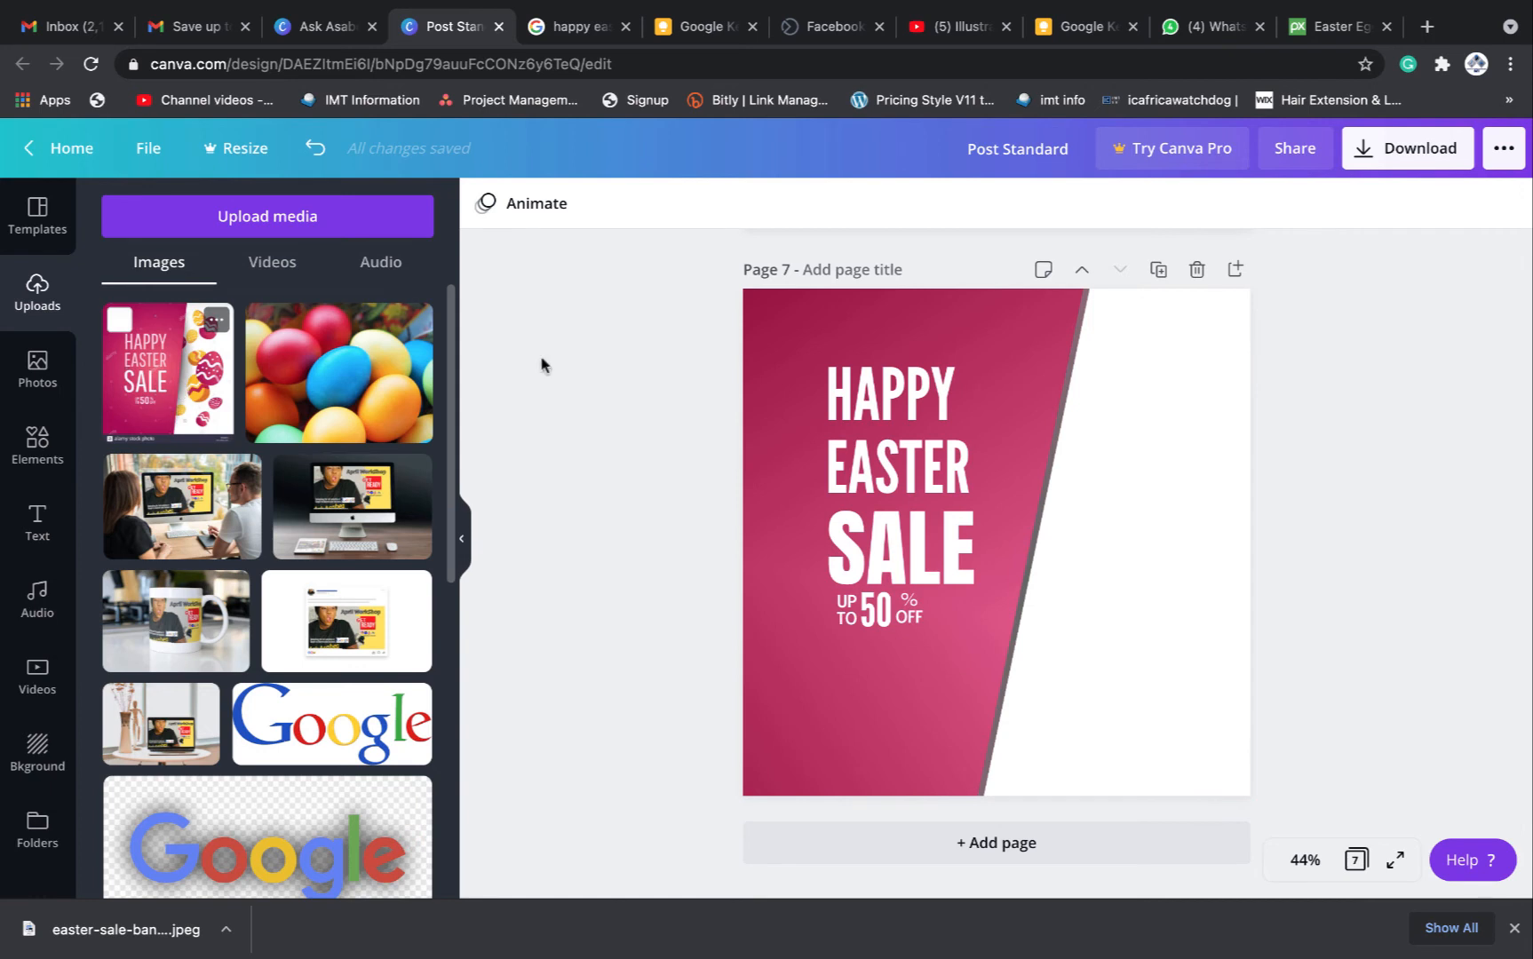
drag(1027, 340, 822, 659)
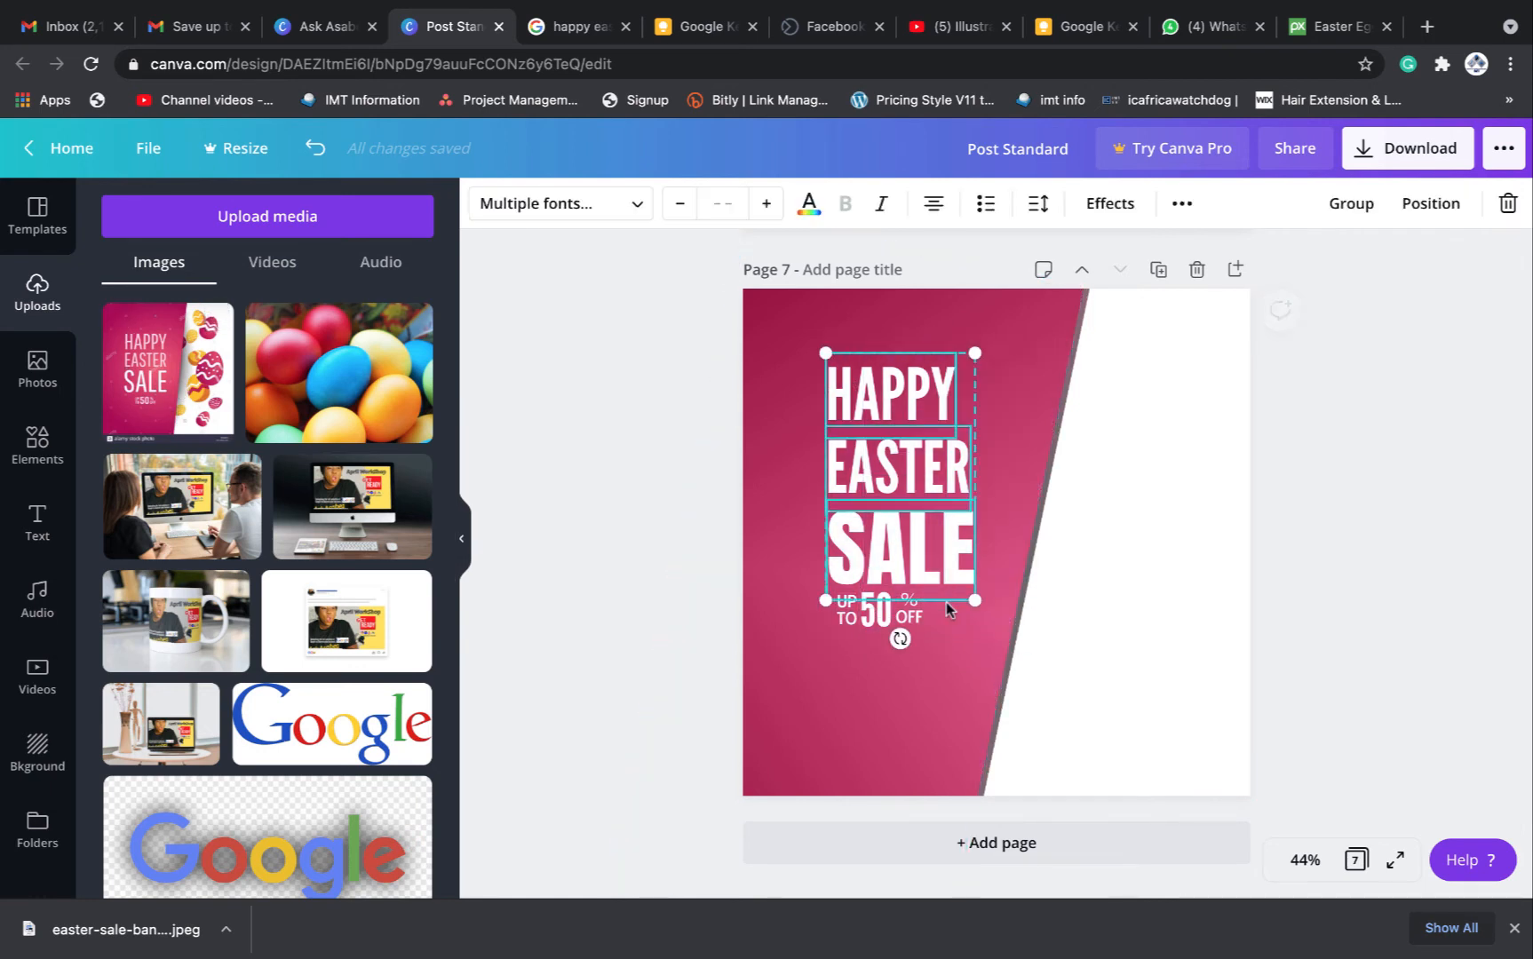
click(957, 641)
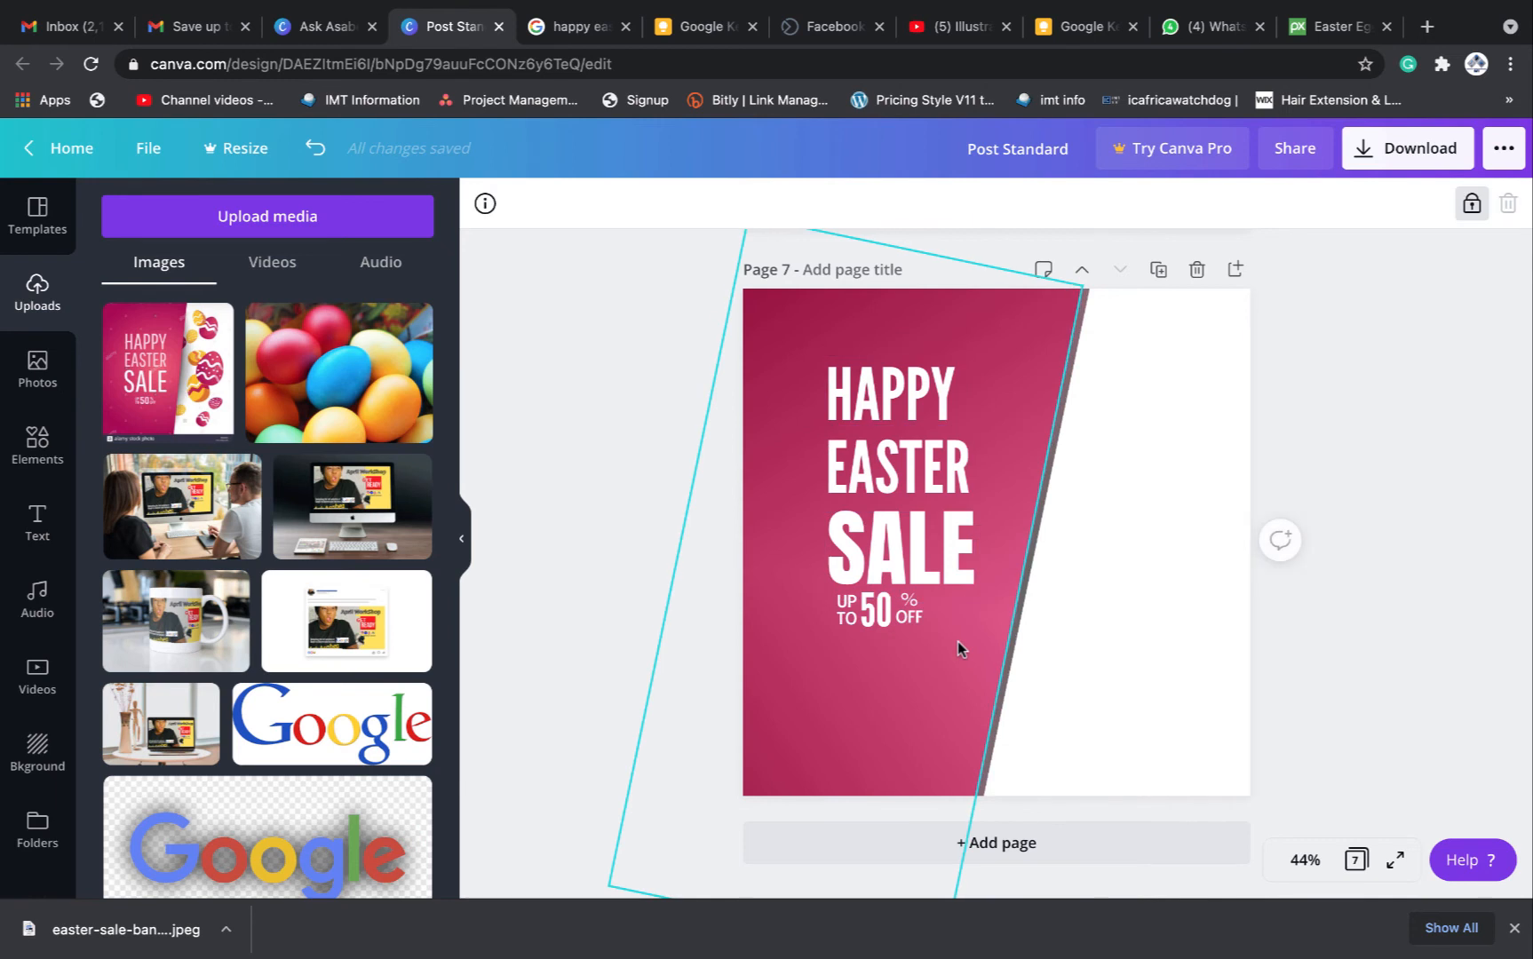
Try enlarging the "% OFF" text slightly to size 29
click(912, 604)
mouse_move(918, 627)
mouse_down()
mouse_move(924, 640)
mouse_move(920, 626)
mouse_up()
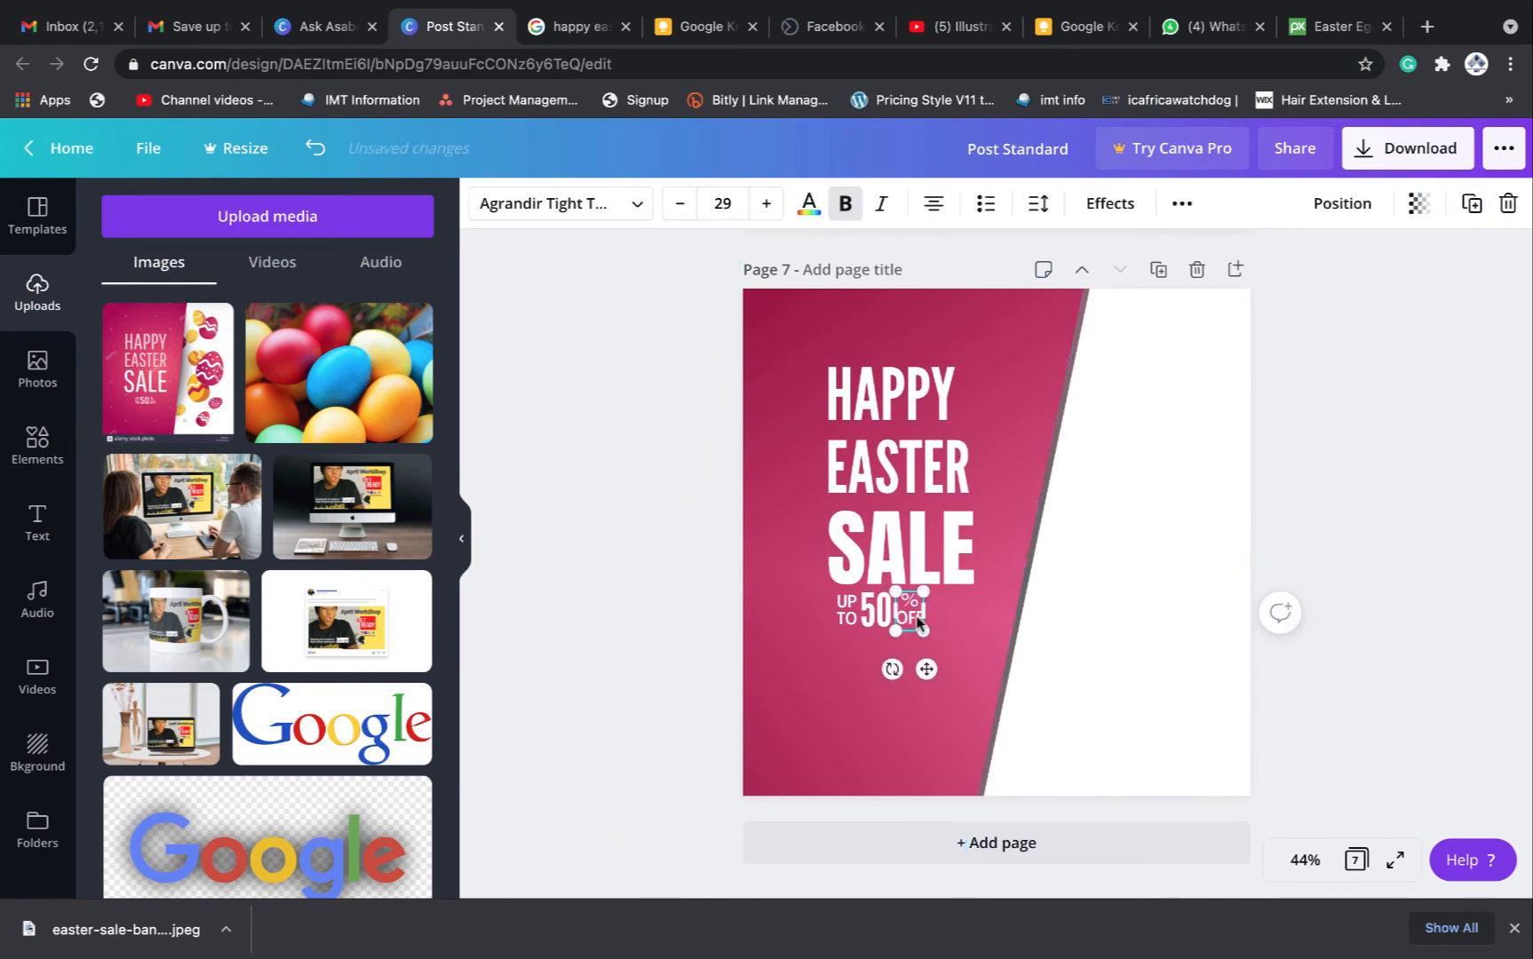
double_click(918, 621)
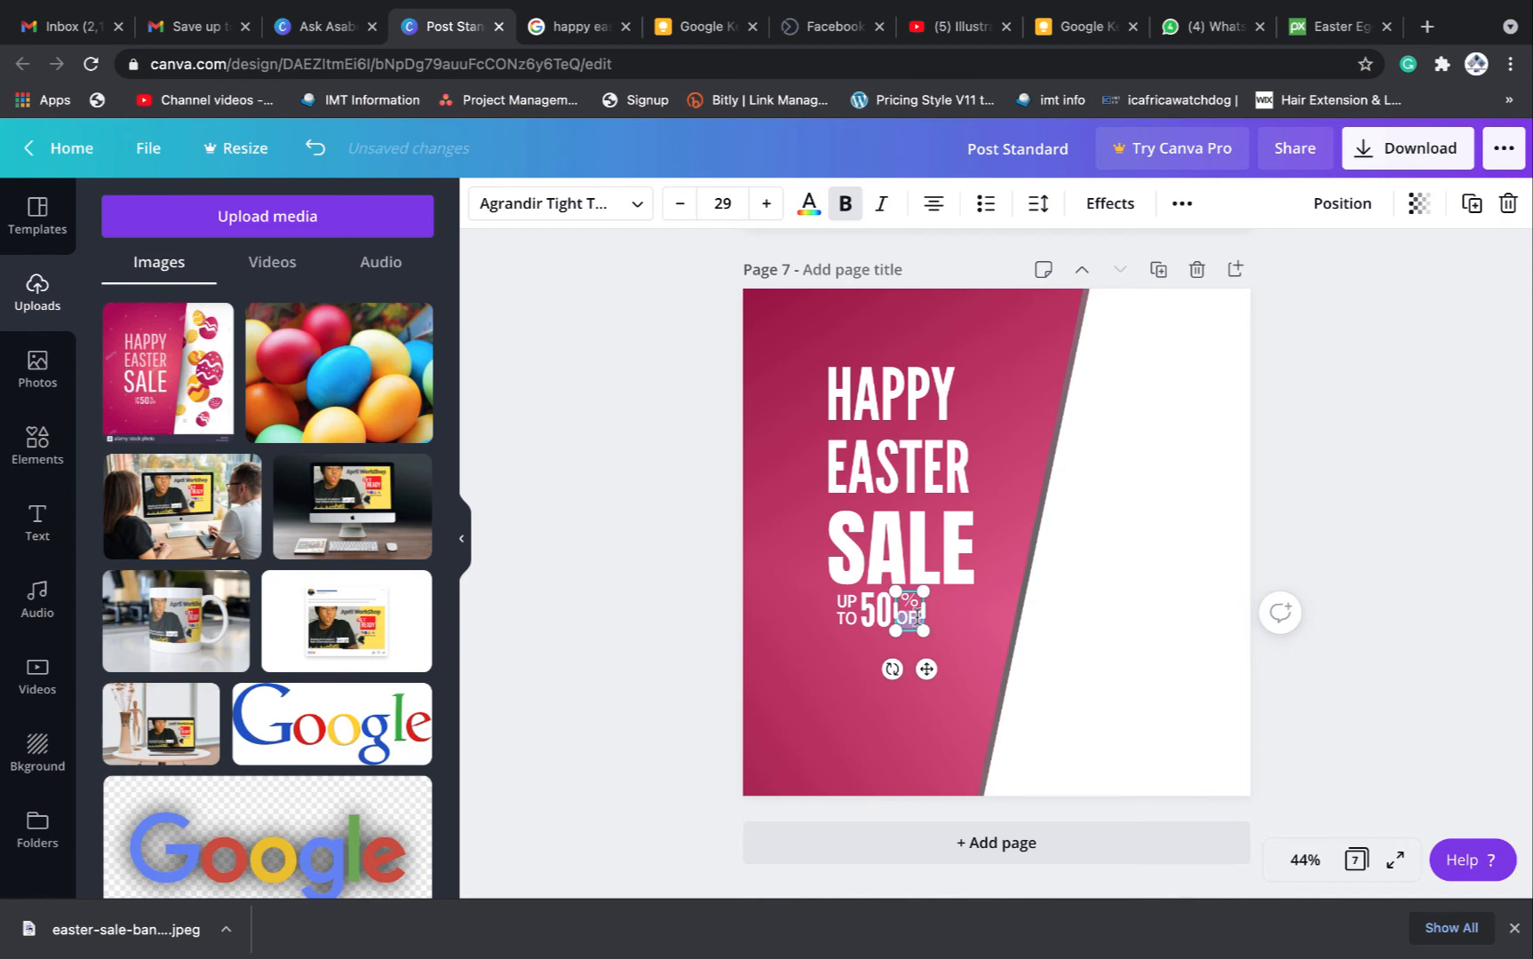
click(982, 625)
Change the "% OFF" text to League Gothic, enlarge it to size 34.5 and keep it beside "50"
click(903, 613)
click(645, 219)
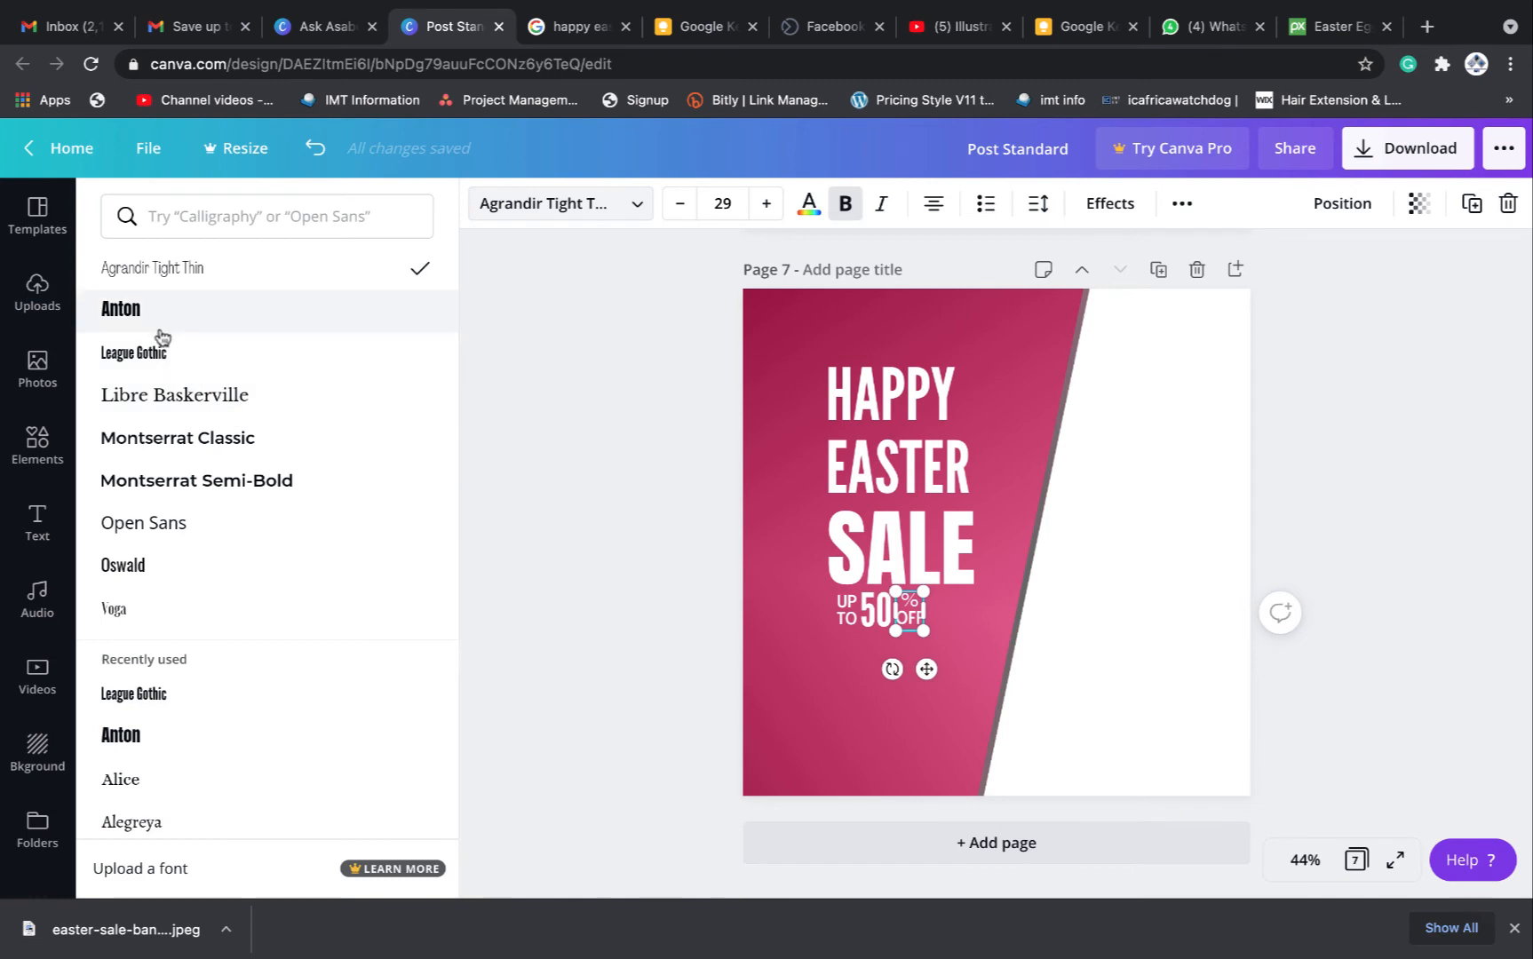
click(160, 364)
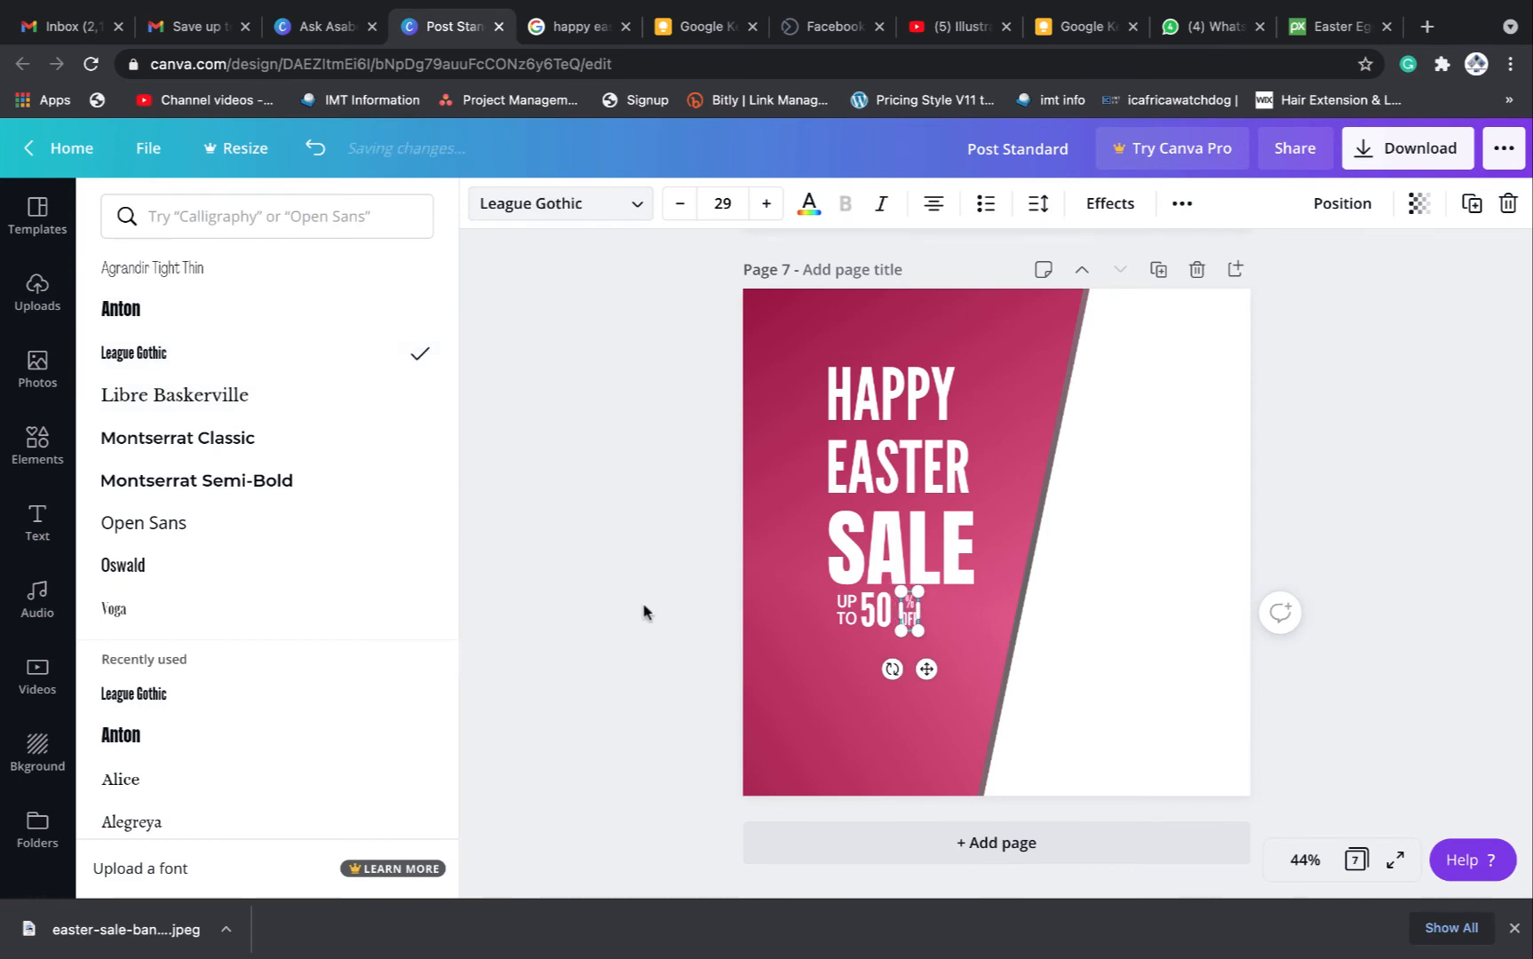
click(944, 637)
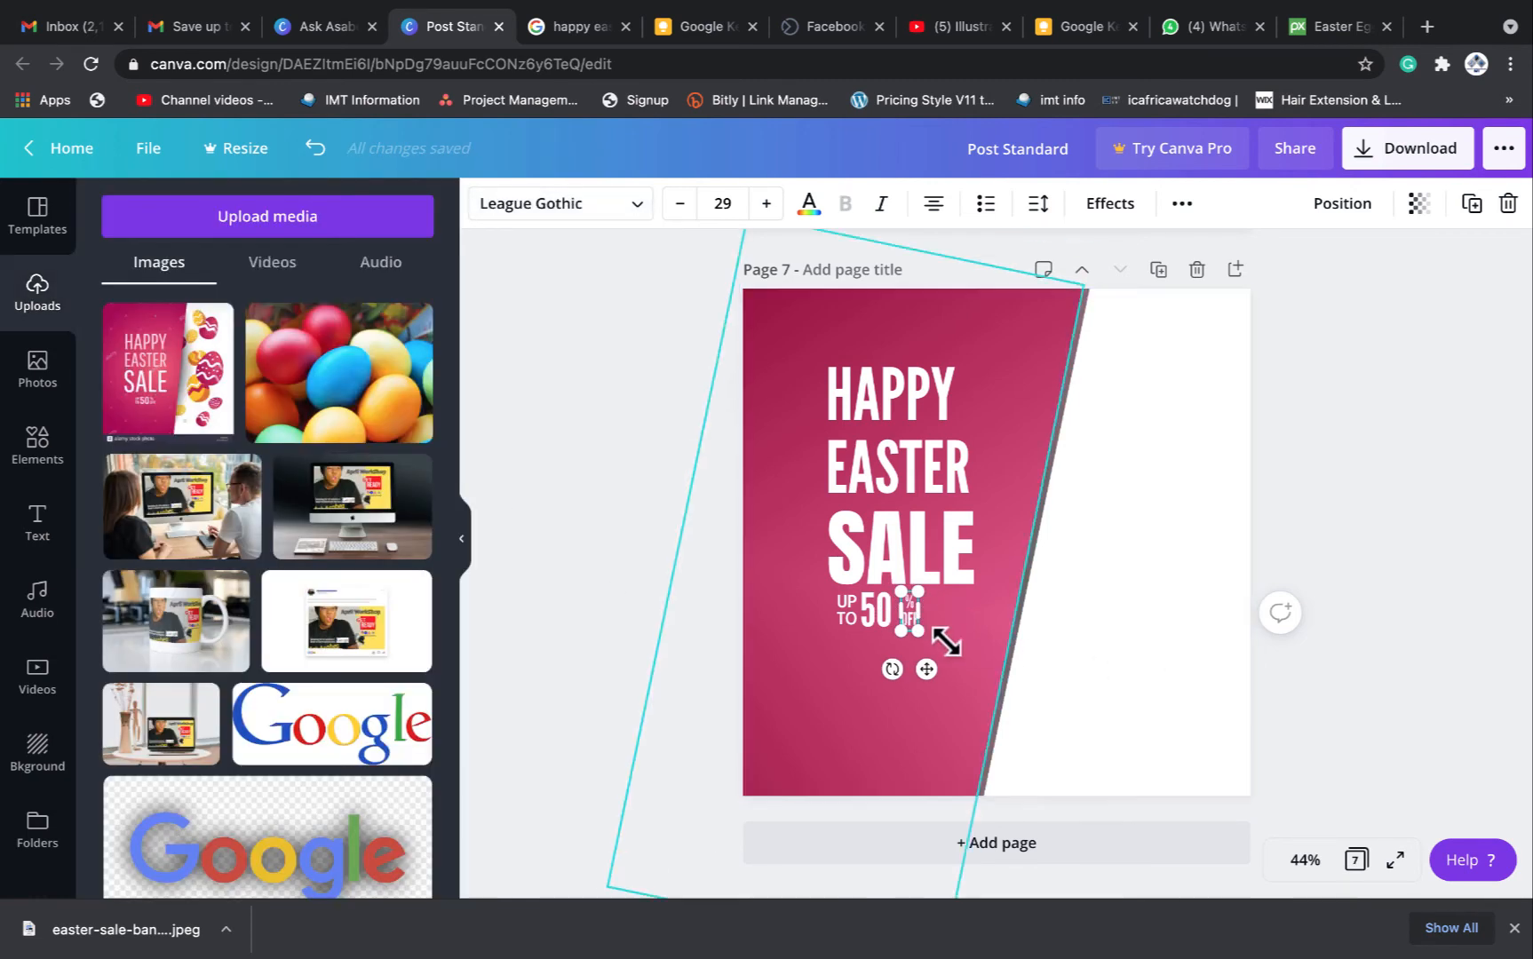
mouse_move(926, 628)
mouse_down()
mouse_move(918, 603)
mouse_move(911, 620)
mouse_up()
Select the "UP TO", "50" and "% OFF" texts together and move them right to center the line beneath "SALE"
click(911, 619)
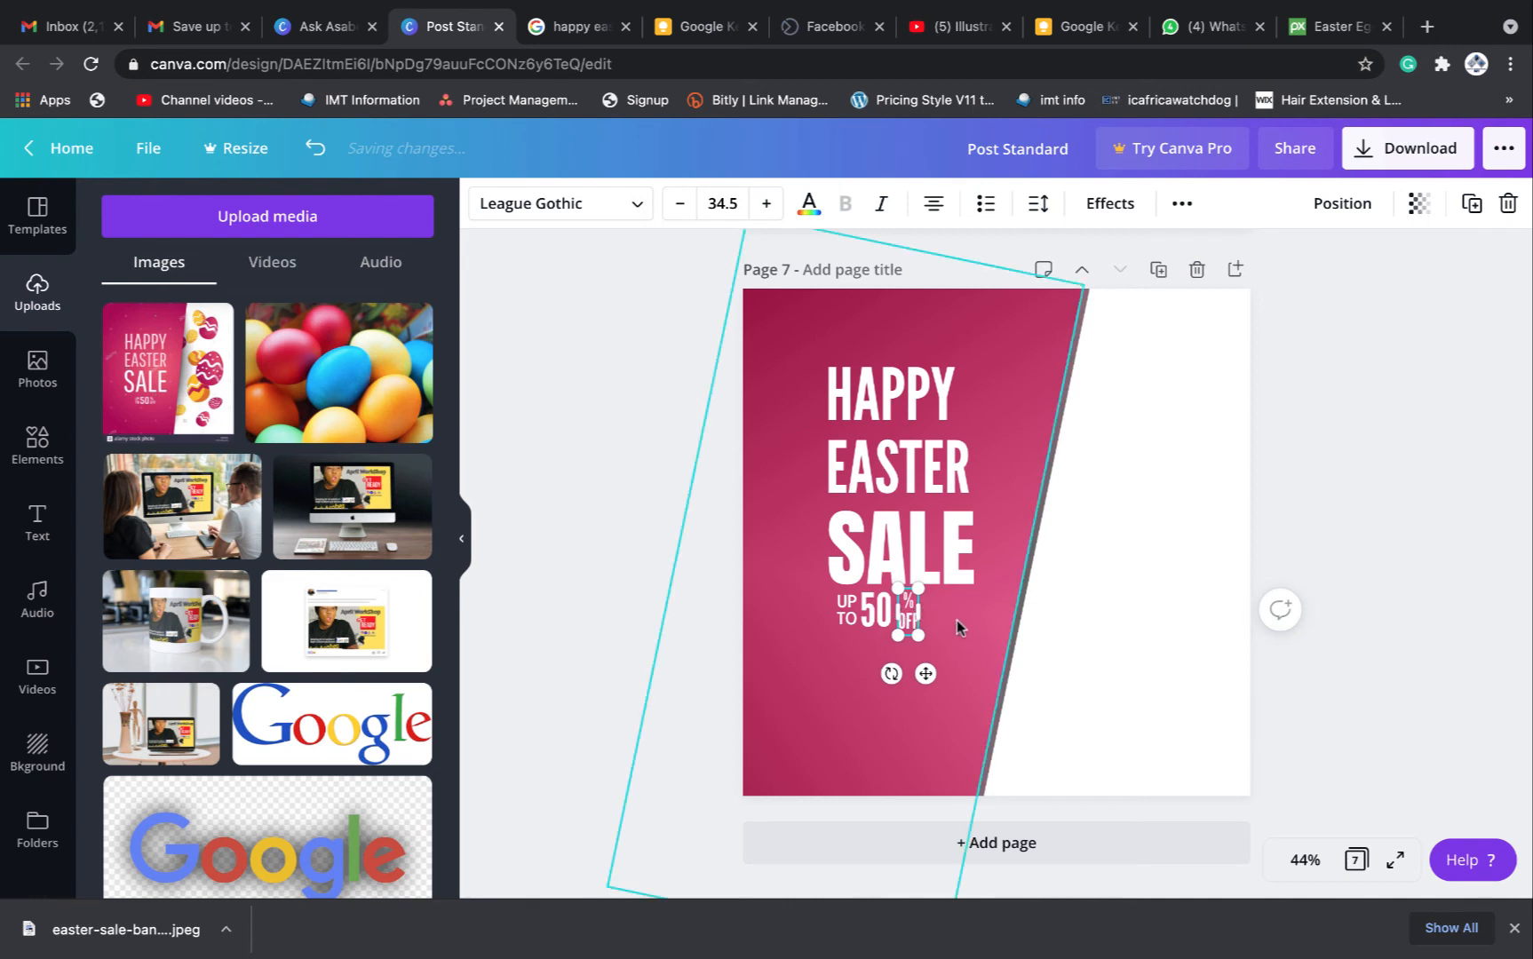
shift+click(876, 613)
shift+click(838, 625)
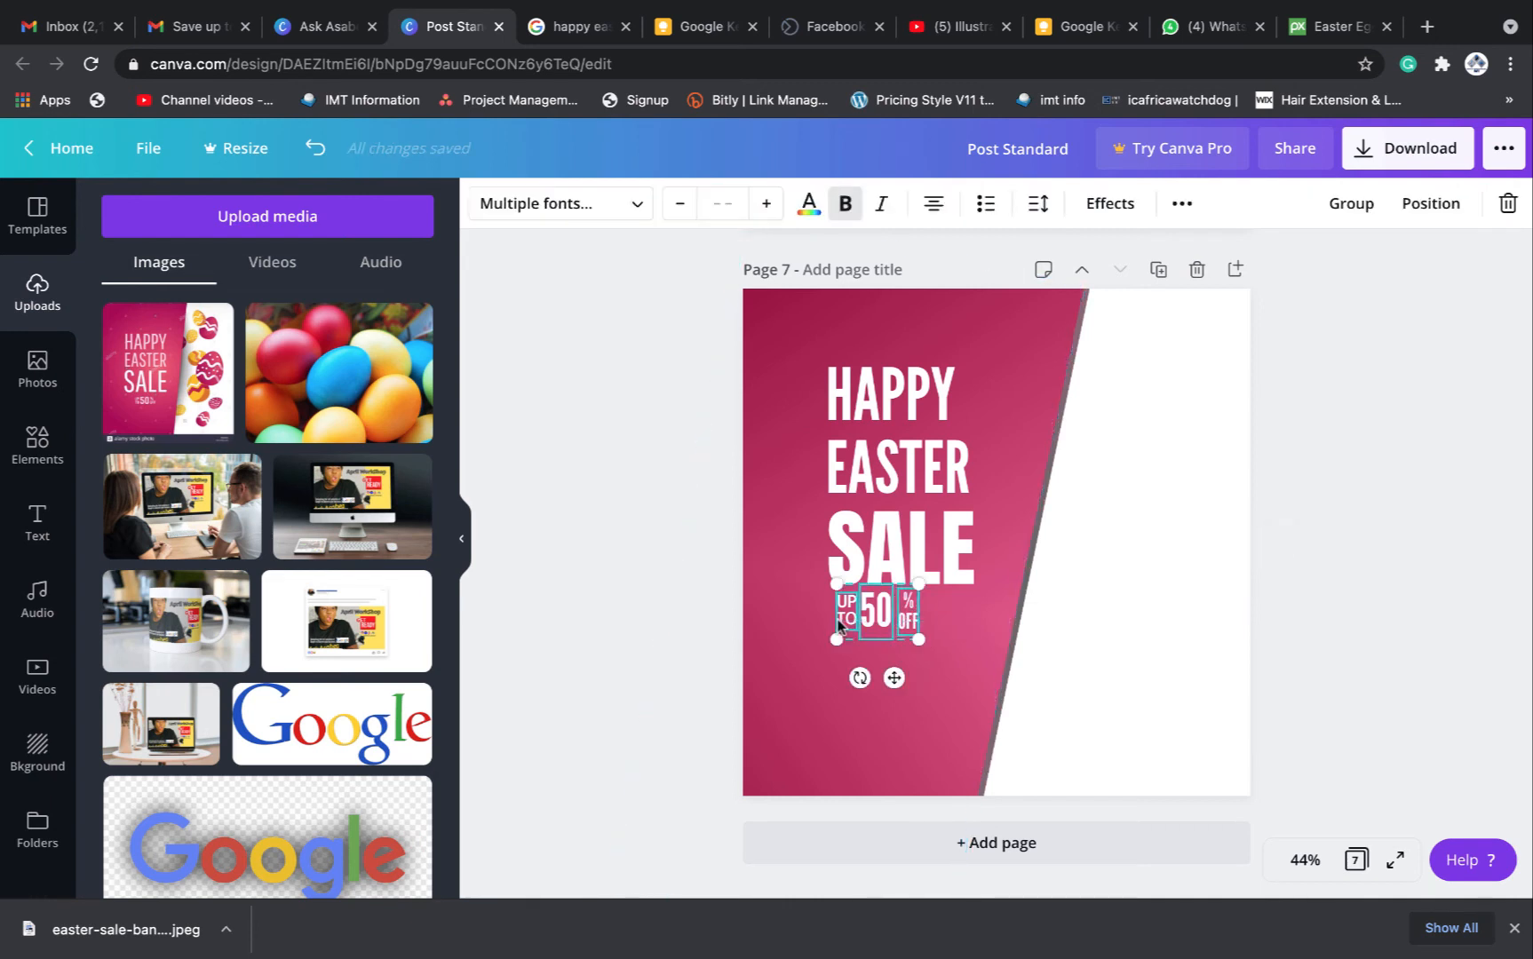
drag(885, 628, 905, 624)
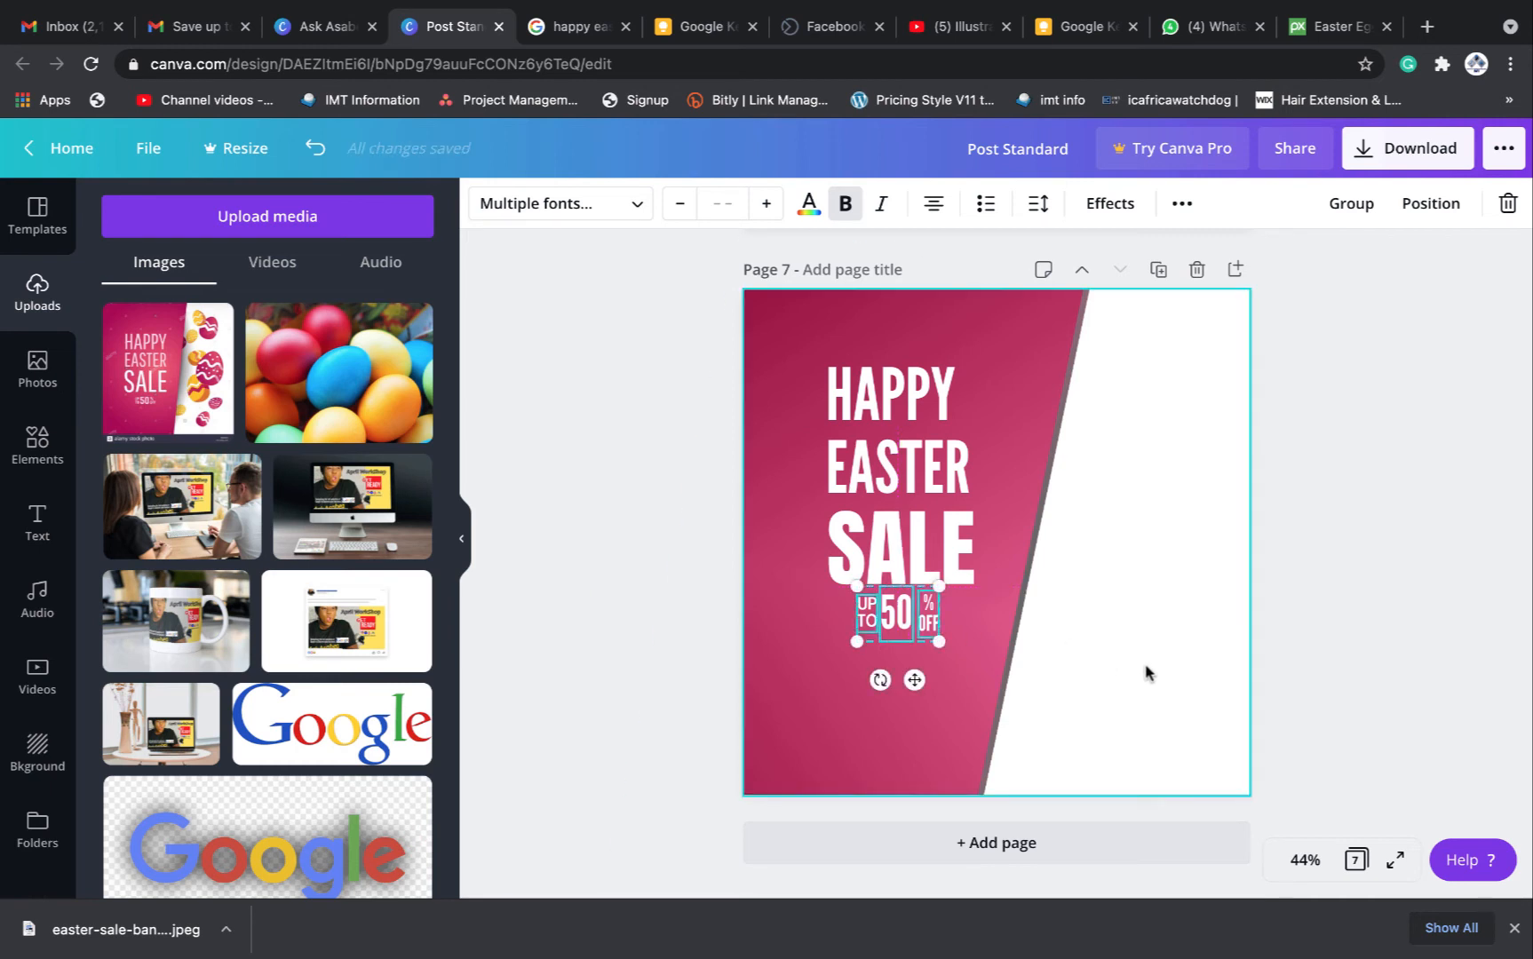
click(1183, 206)
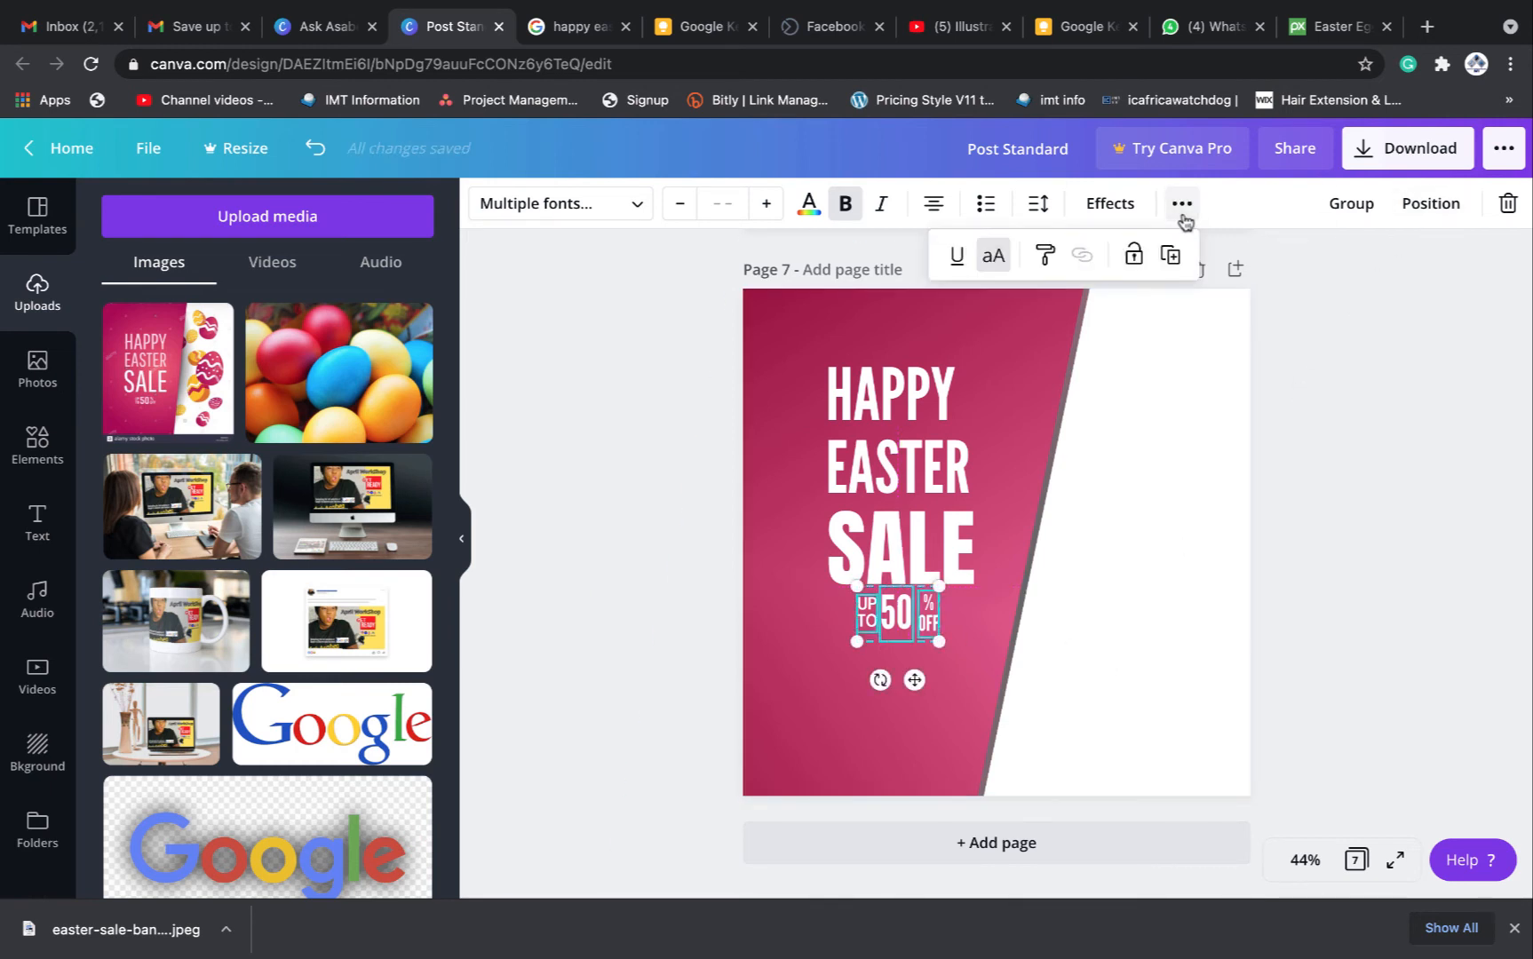
key(Escape)
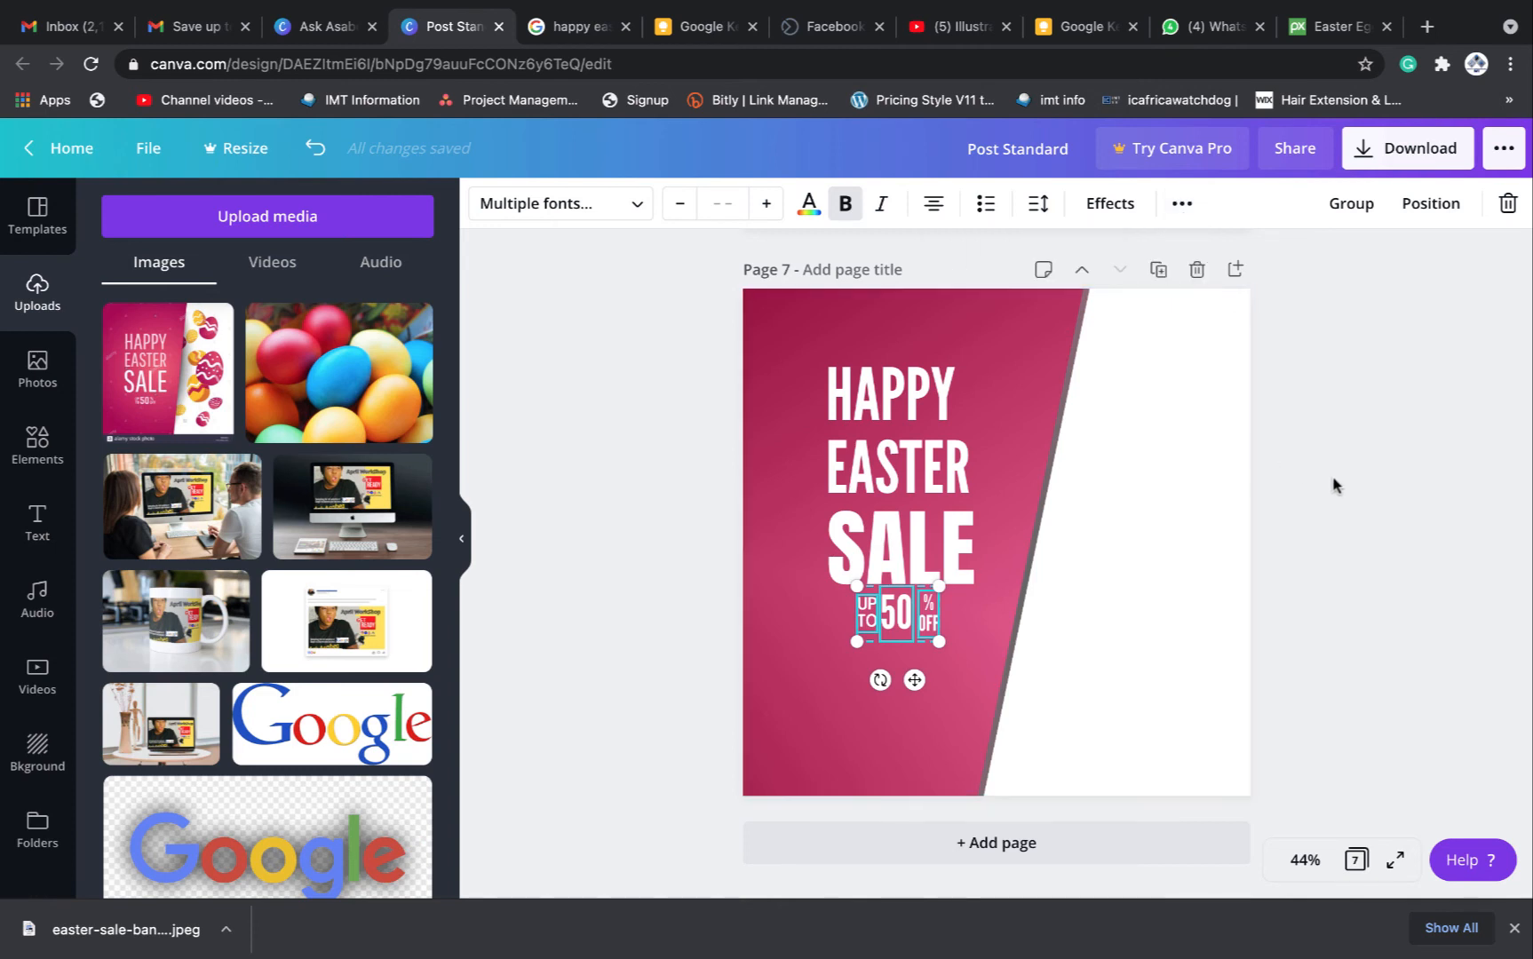
click(943, 626)
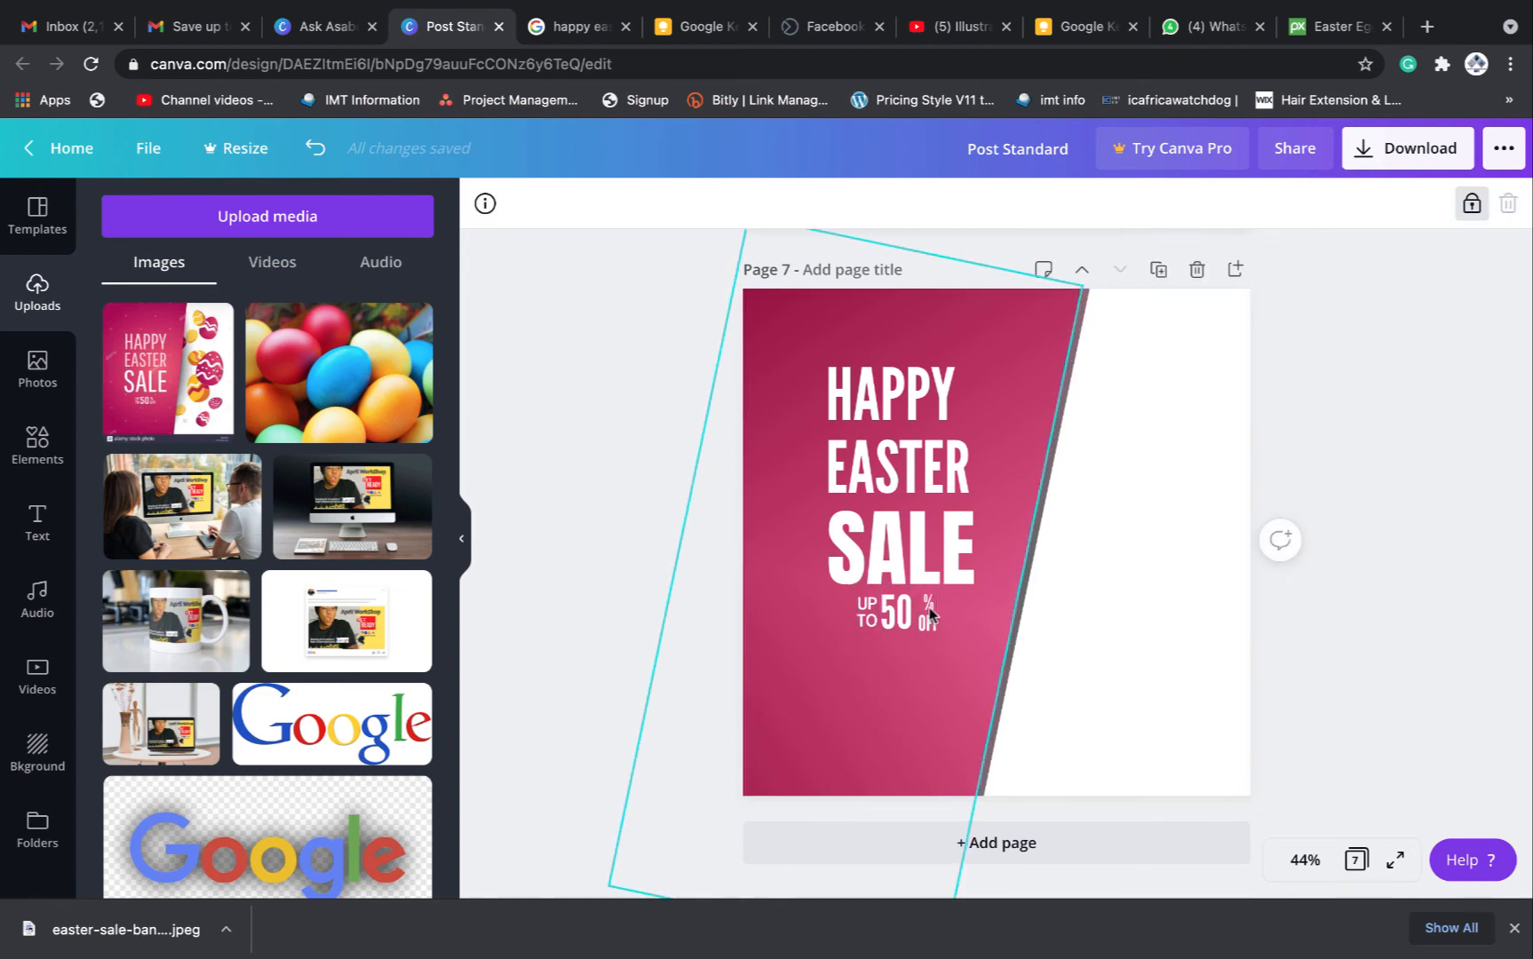
Nudge the "% OFF" text left until it sits close beside "50"
click(929, 613)
key(Left)
key(Left)
key(Left)
key(Left)
key(Left)
key(Left)
key(Left)
key(Left)
key(Left)
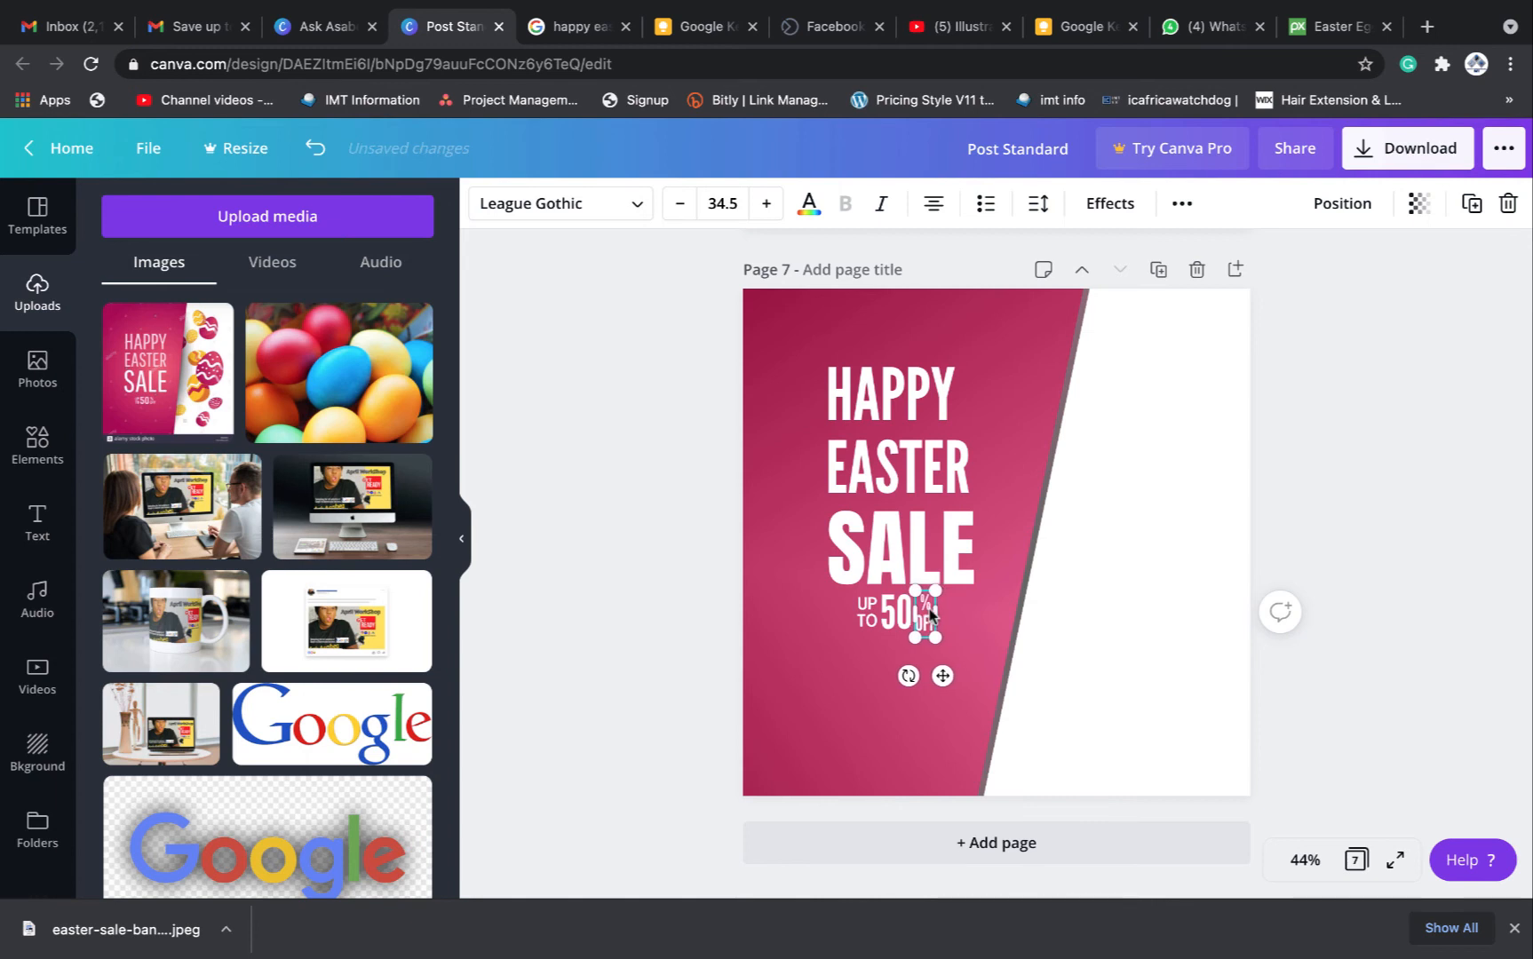
key(Left)
key(Left)
key(Left)
key(Left)
Change the "UP TO" text's font to League Gothic
click(868, 612)
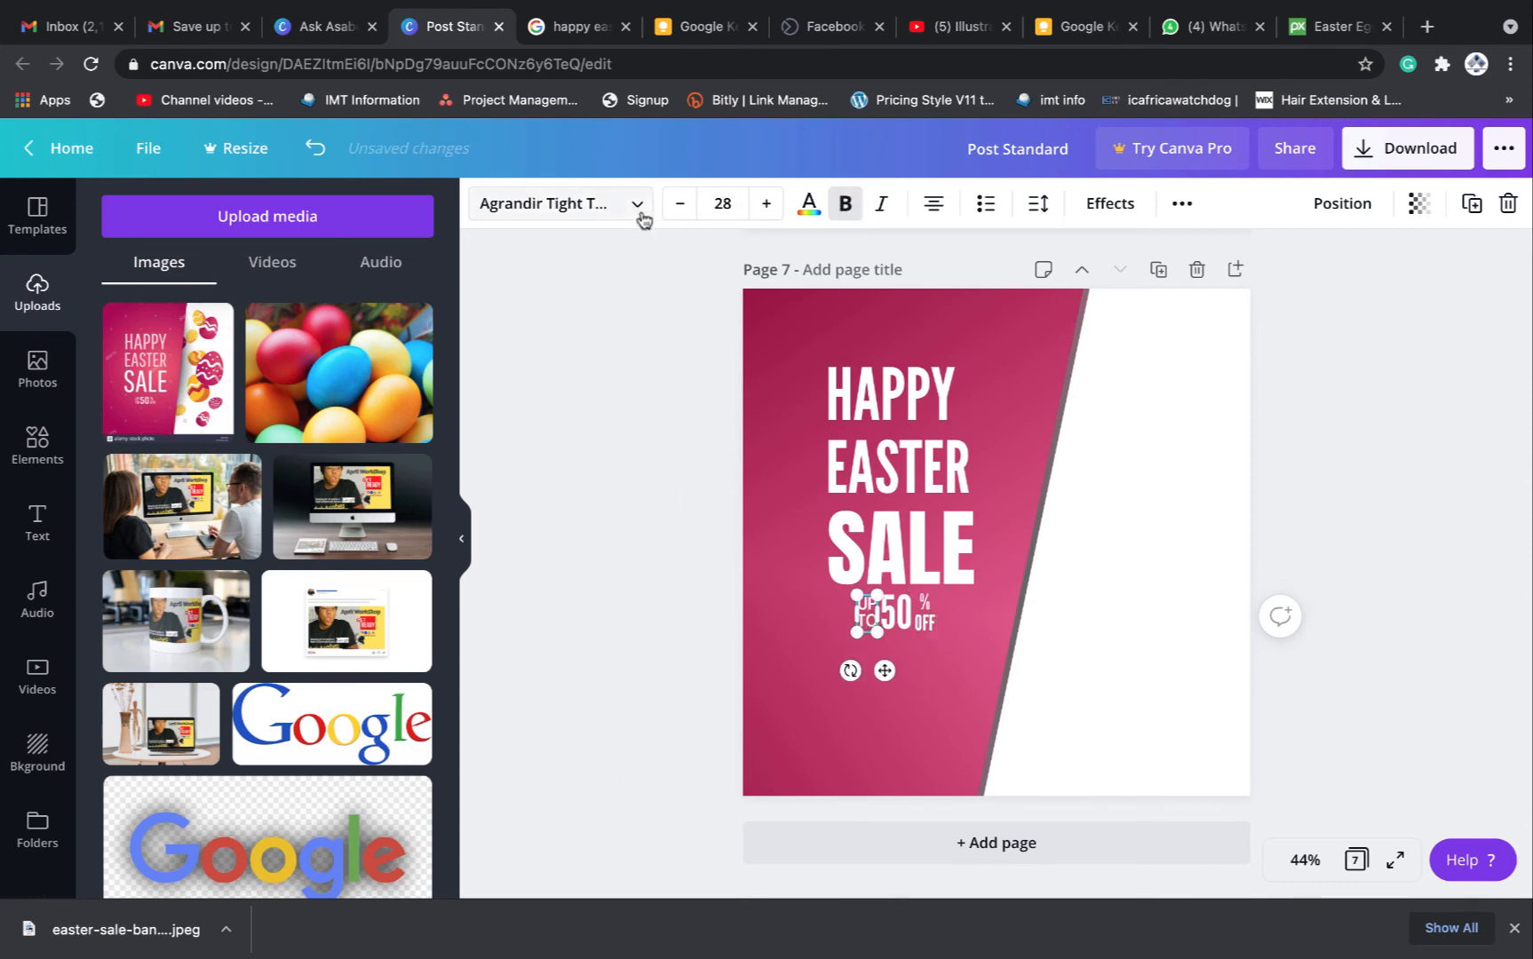
click(613, 203)
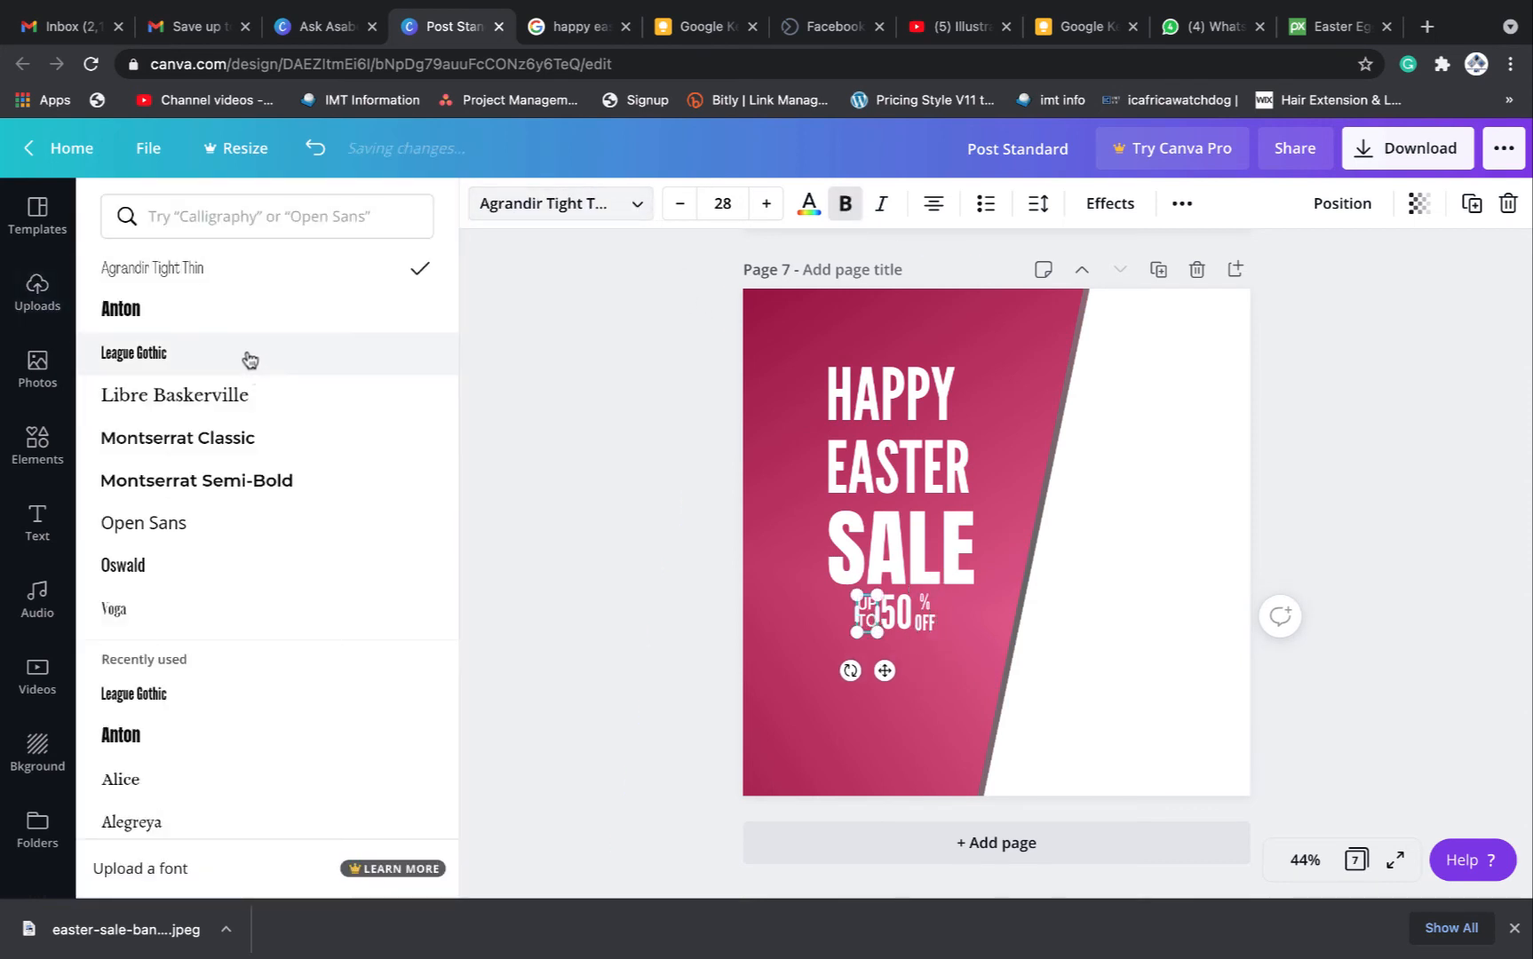
click(248, 354)
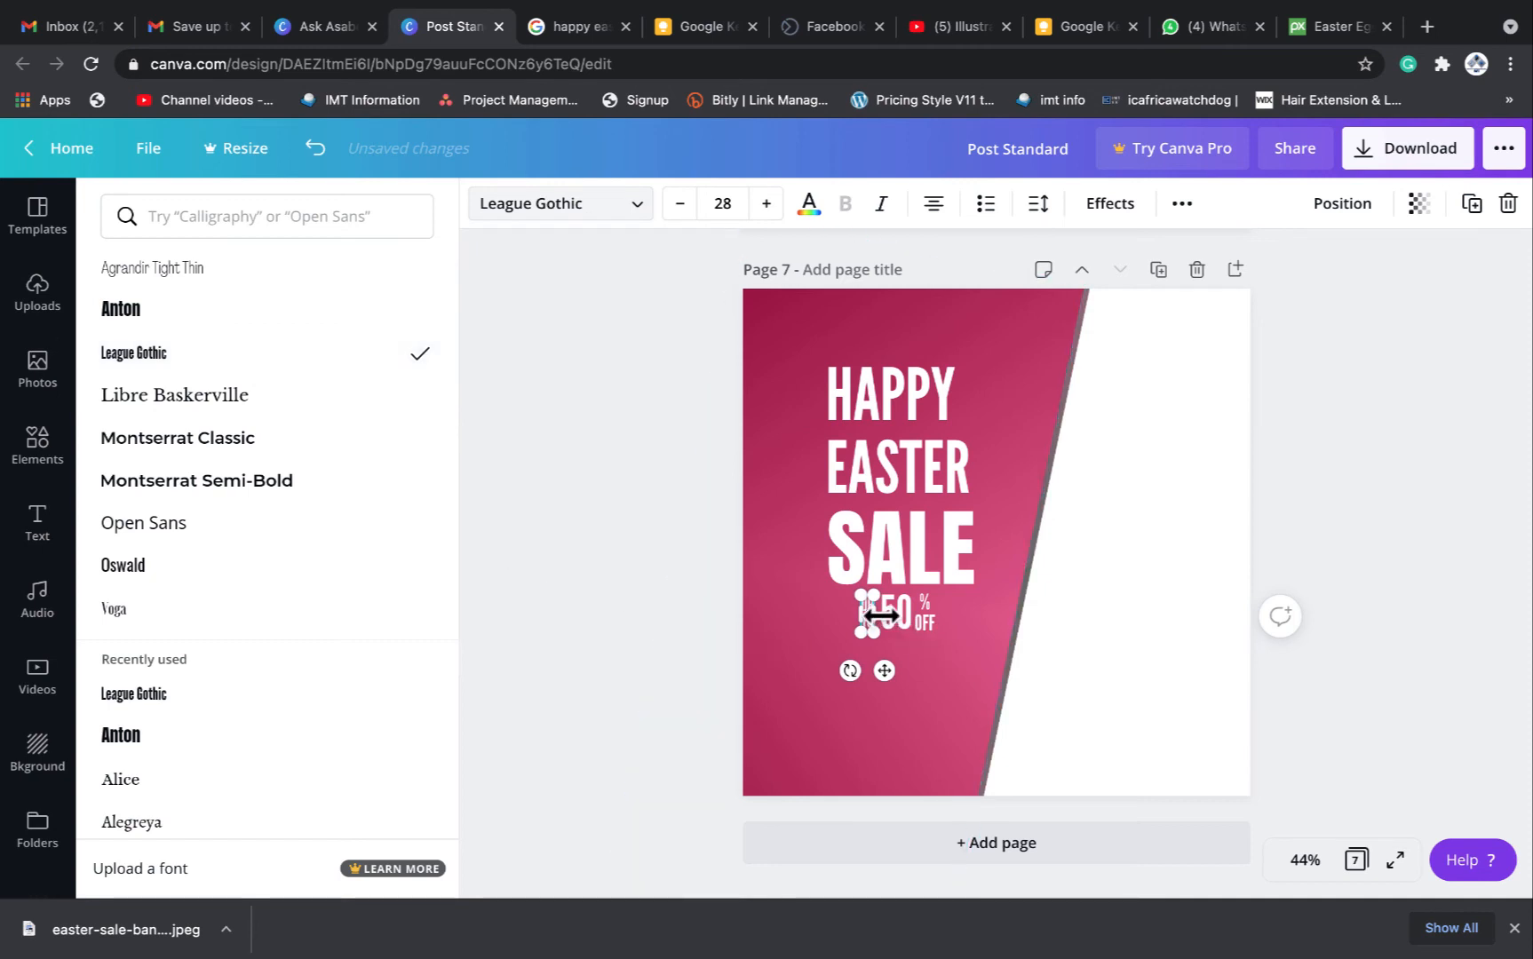
click(1125, 656)
click(1125, 656)
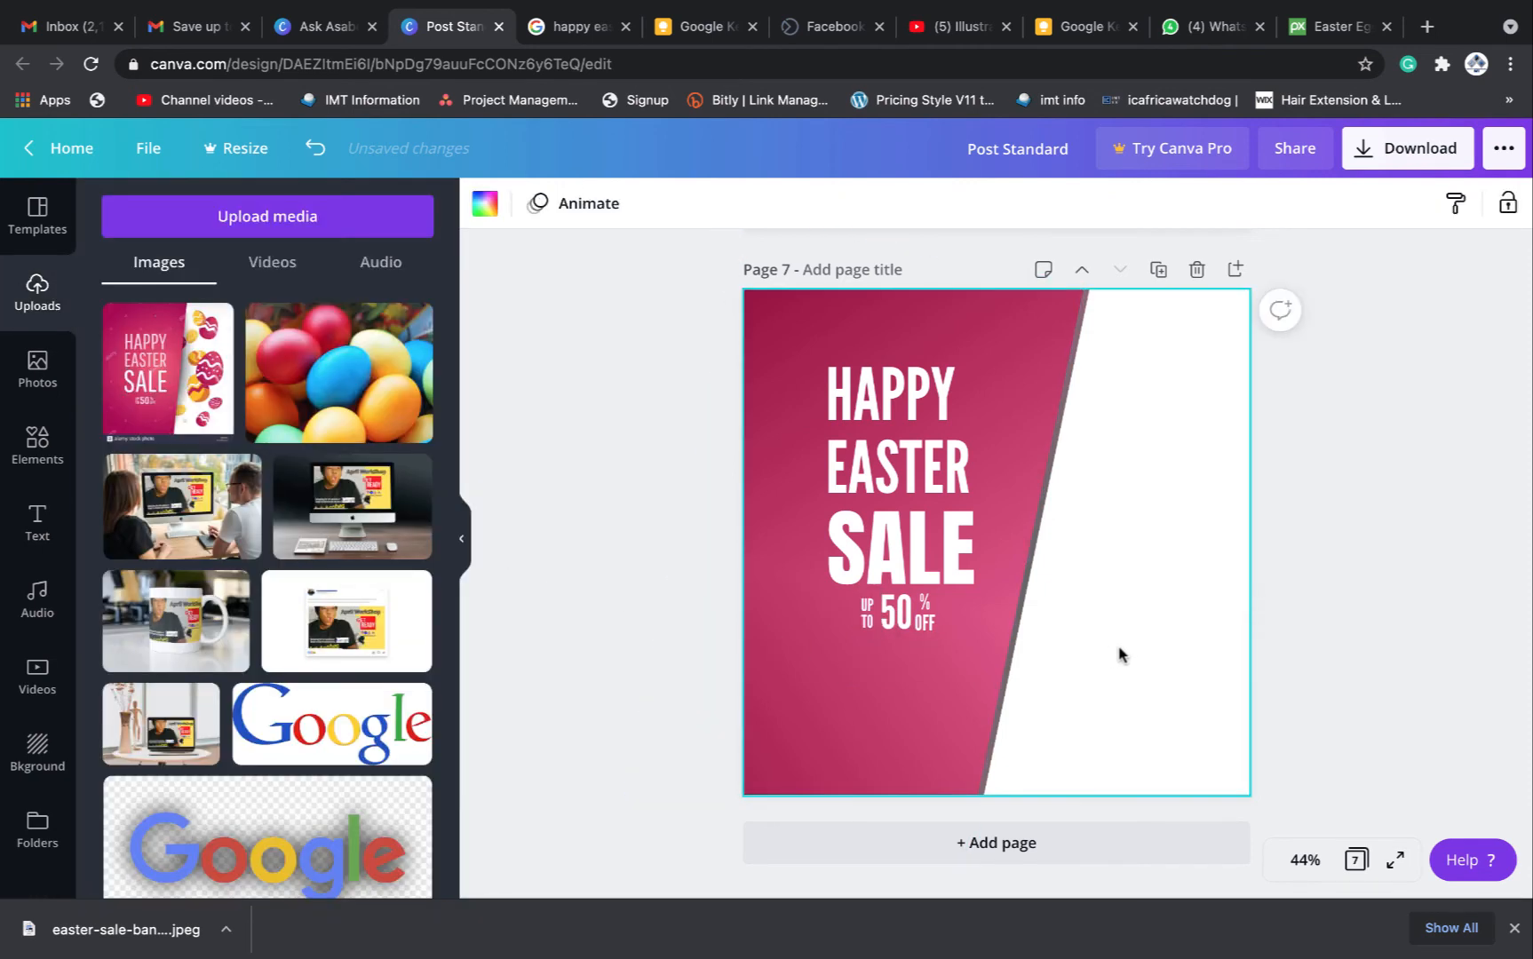
Enlarge the "UP TO" text beside "50" and enlarge the "% OFF" text to size 37
click(867, 610)
drag(858, 603, 939, 580)
click(927, 620)
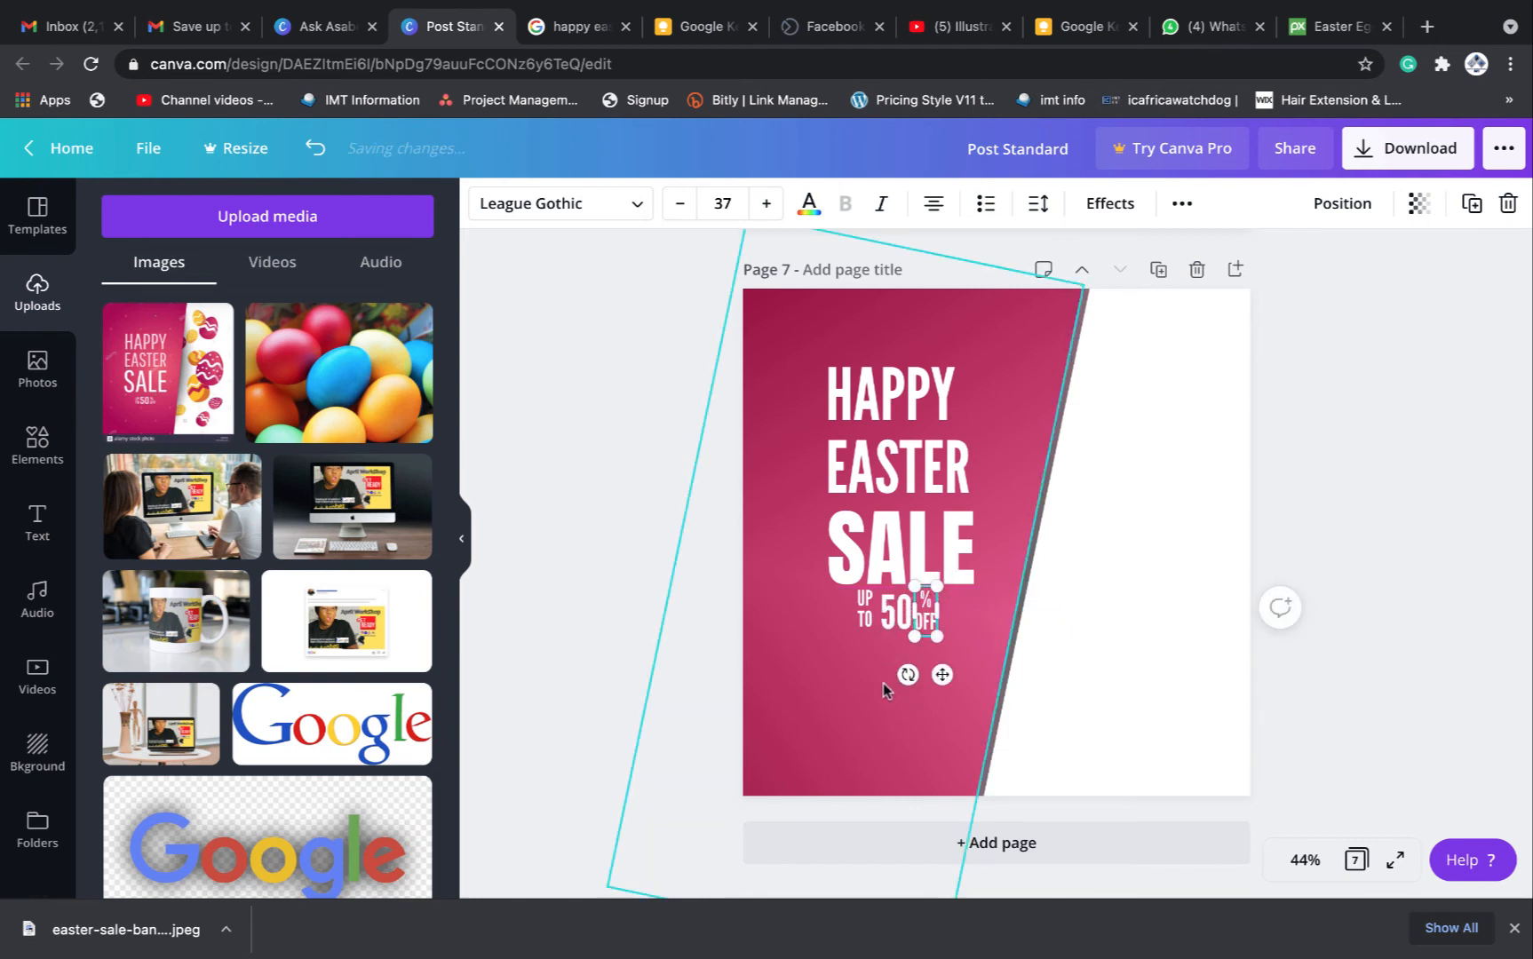
Enlarge the "50" text to size 91.6 and fit it between "UP TO" and "% OFF"
click(892, 637)
click(895, 617)
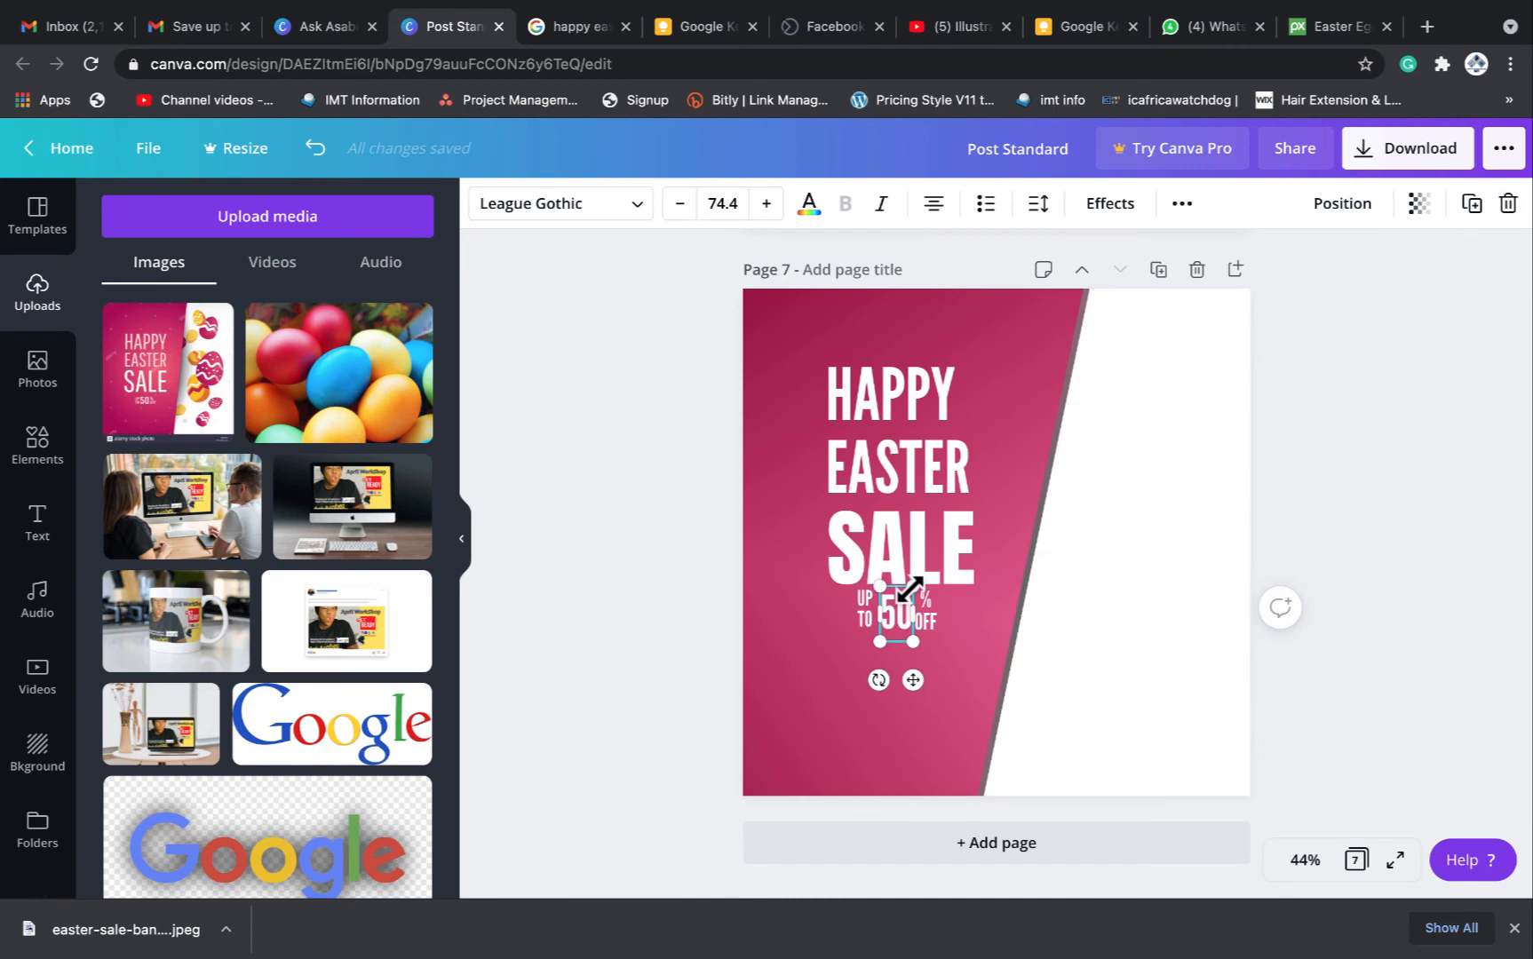
mouse_move(914, 586)
mouse_down()
mouse_move(920, 574)
mouse_move(898, 613)
mouse_up()
right_click(899, 614)
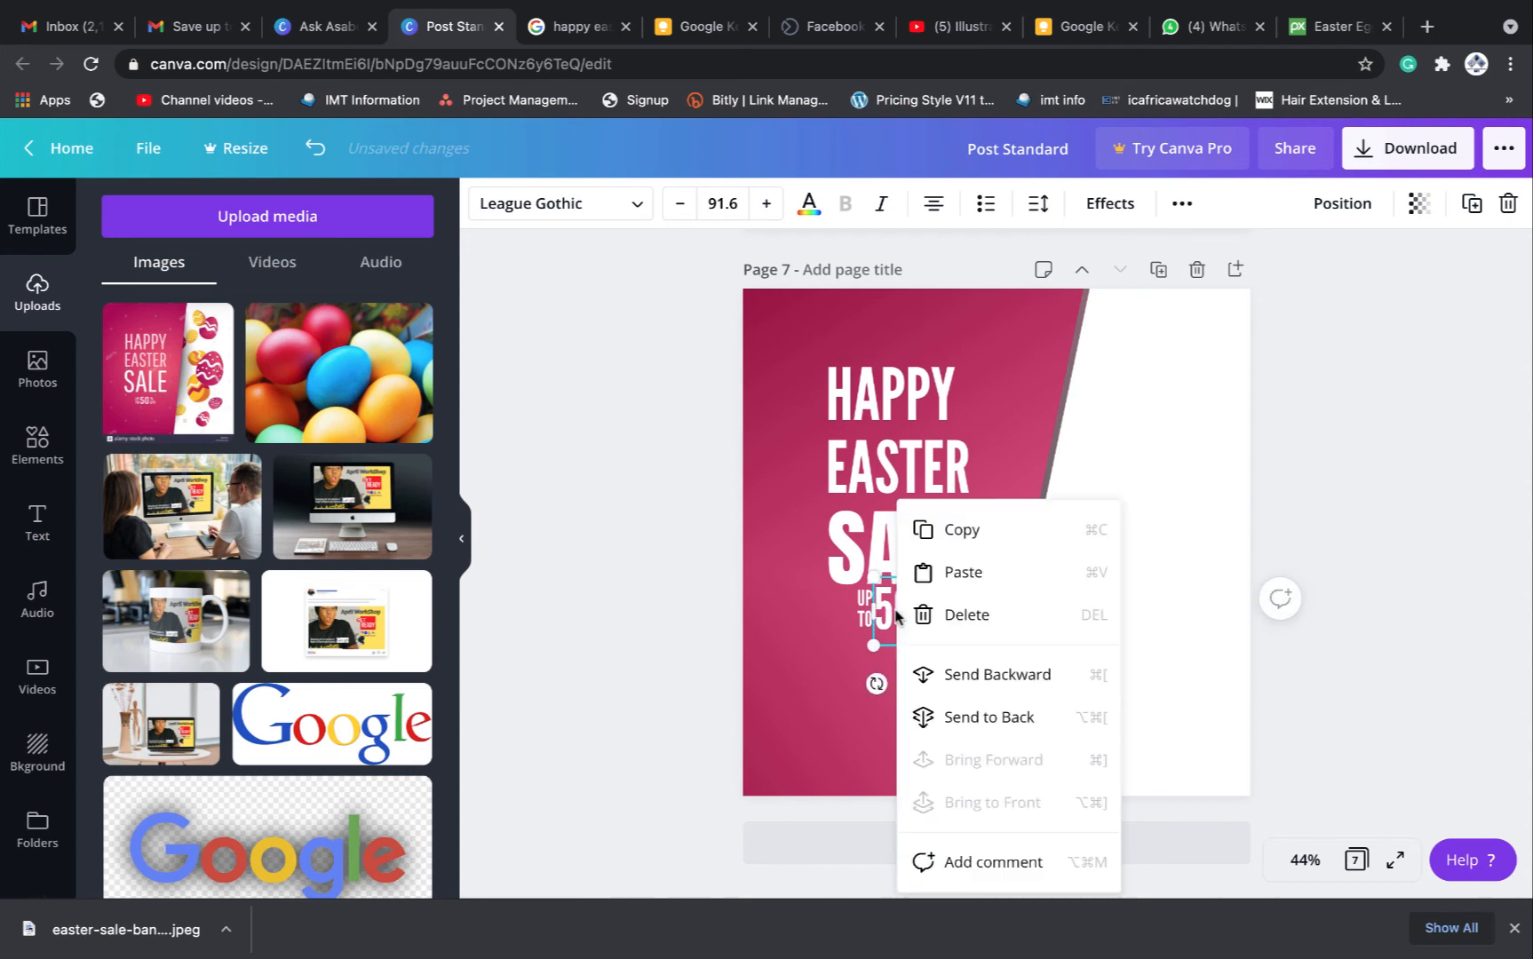
click(901, 610)
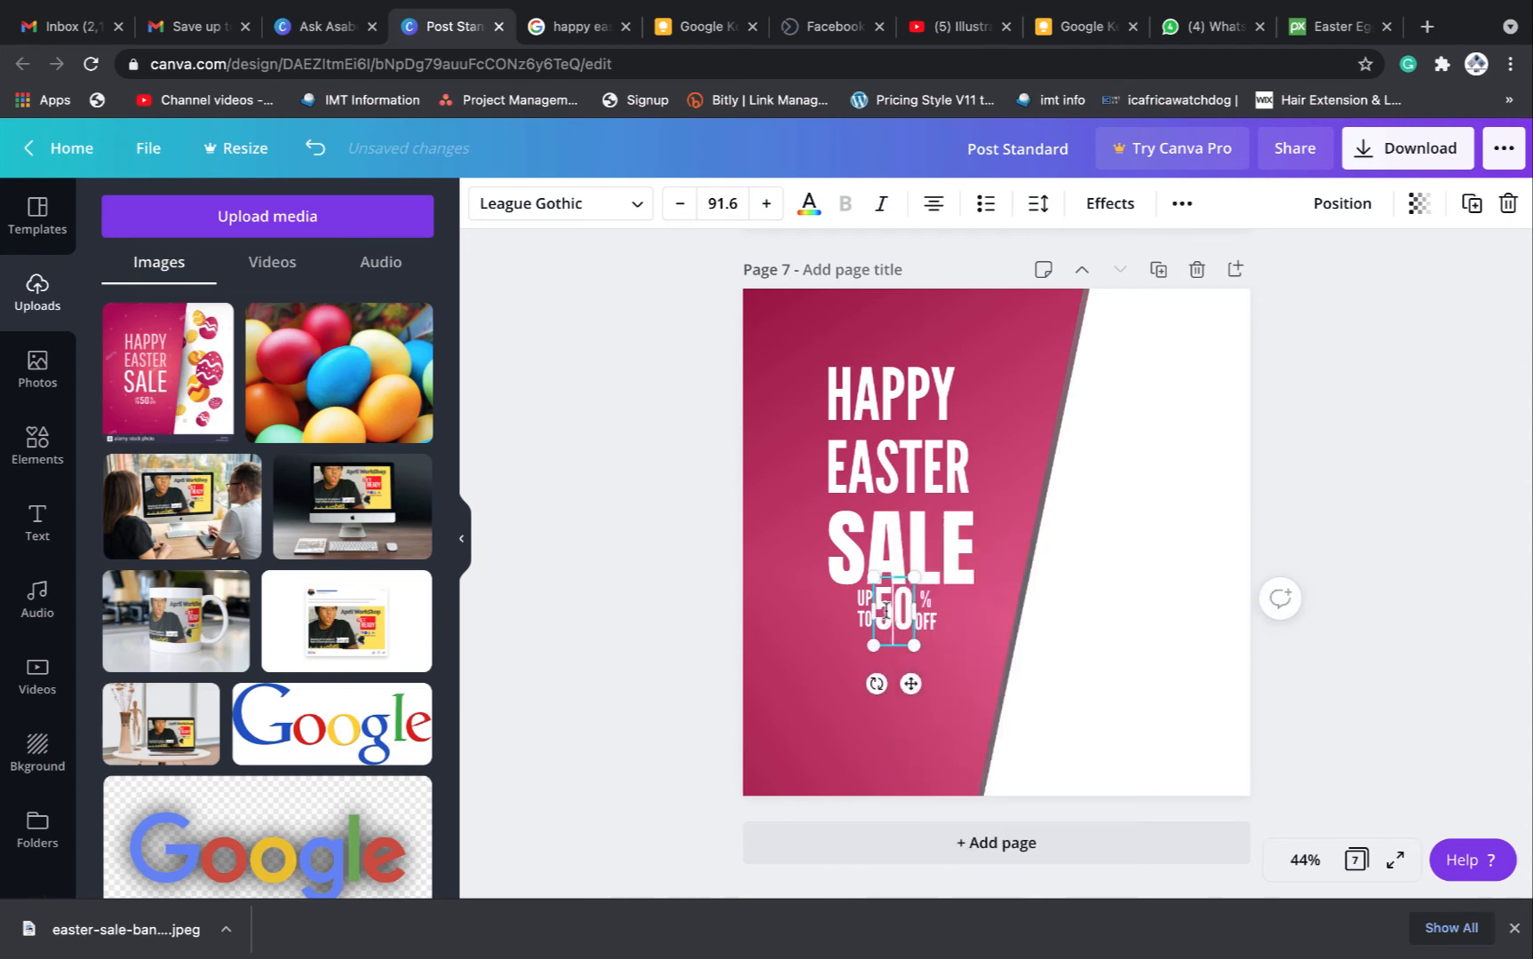
click(966, 628)
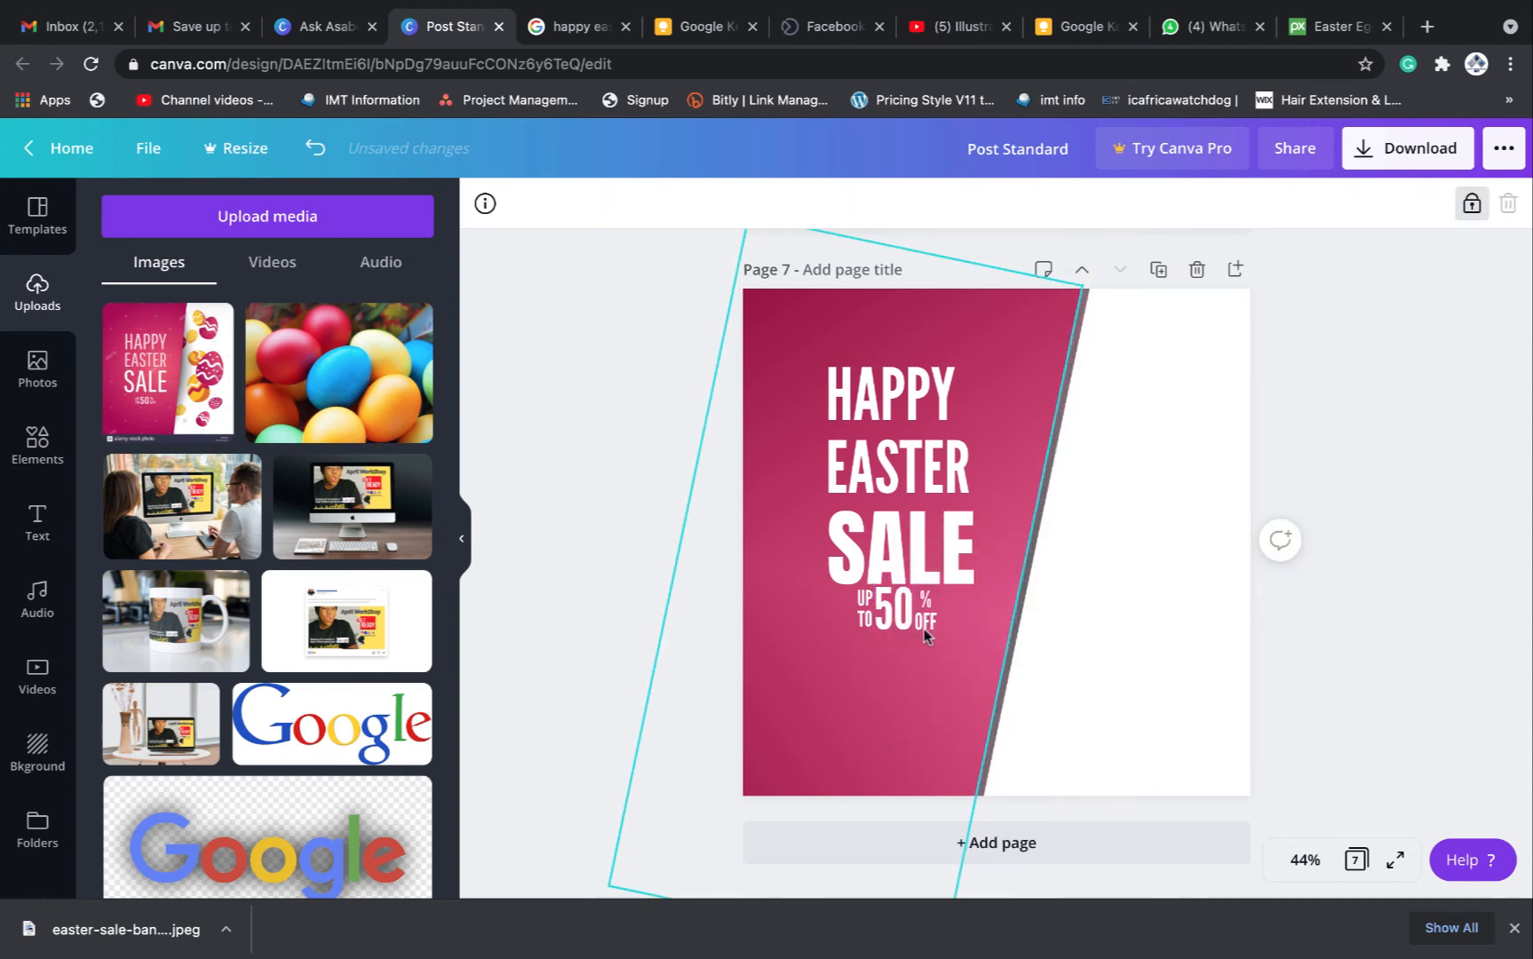
Select the "UP TO", "50" and "% OFF" texts together and move them slightly down, centered beneath "SALE"
click(896, 605)
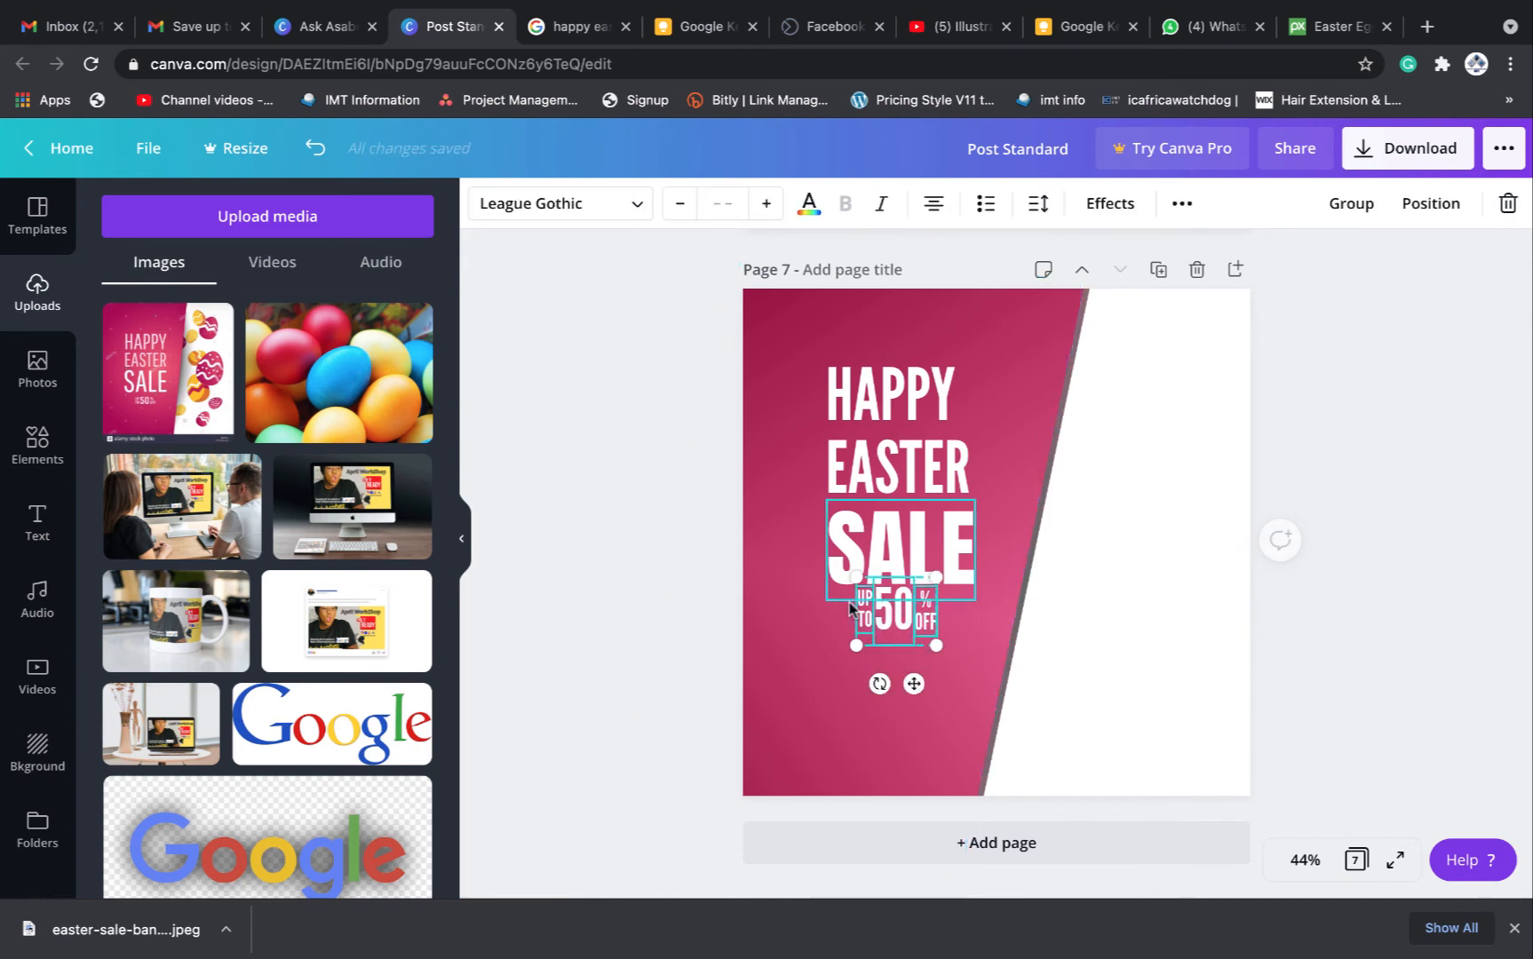
drag(897, 621, 899, 632)
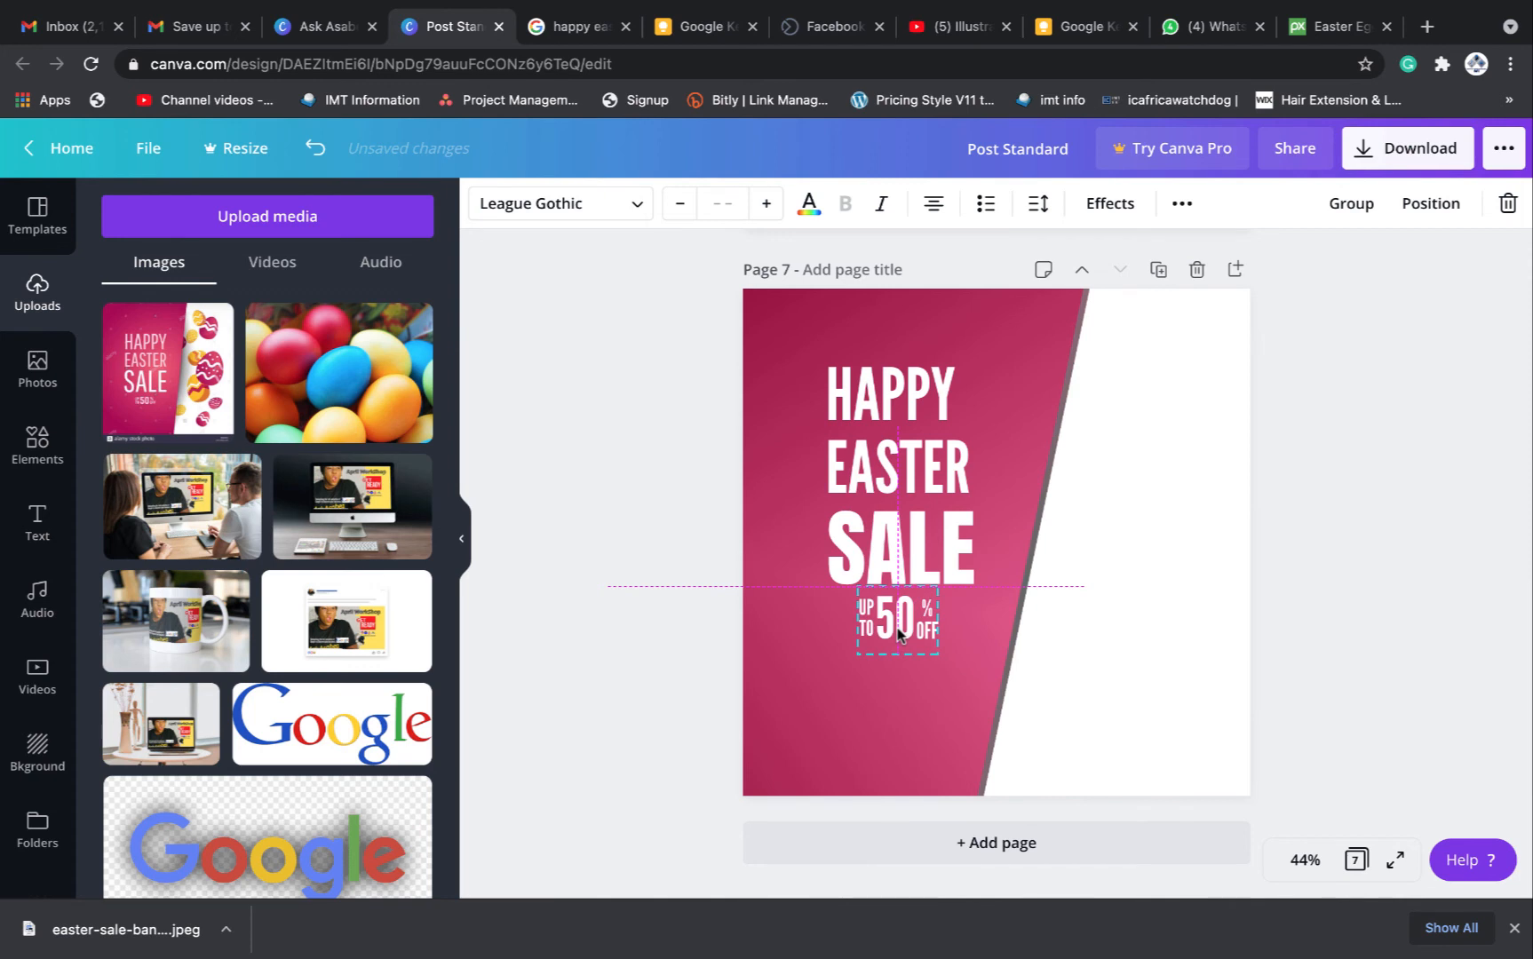
drag(897, 632, 898, 633)
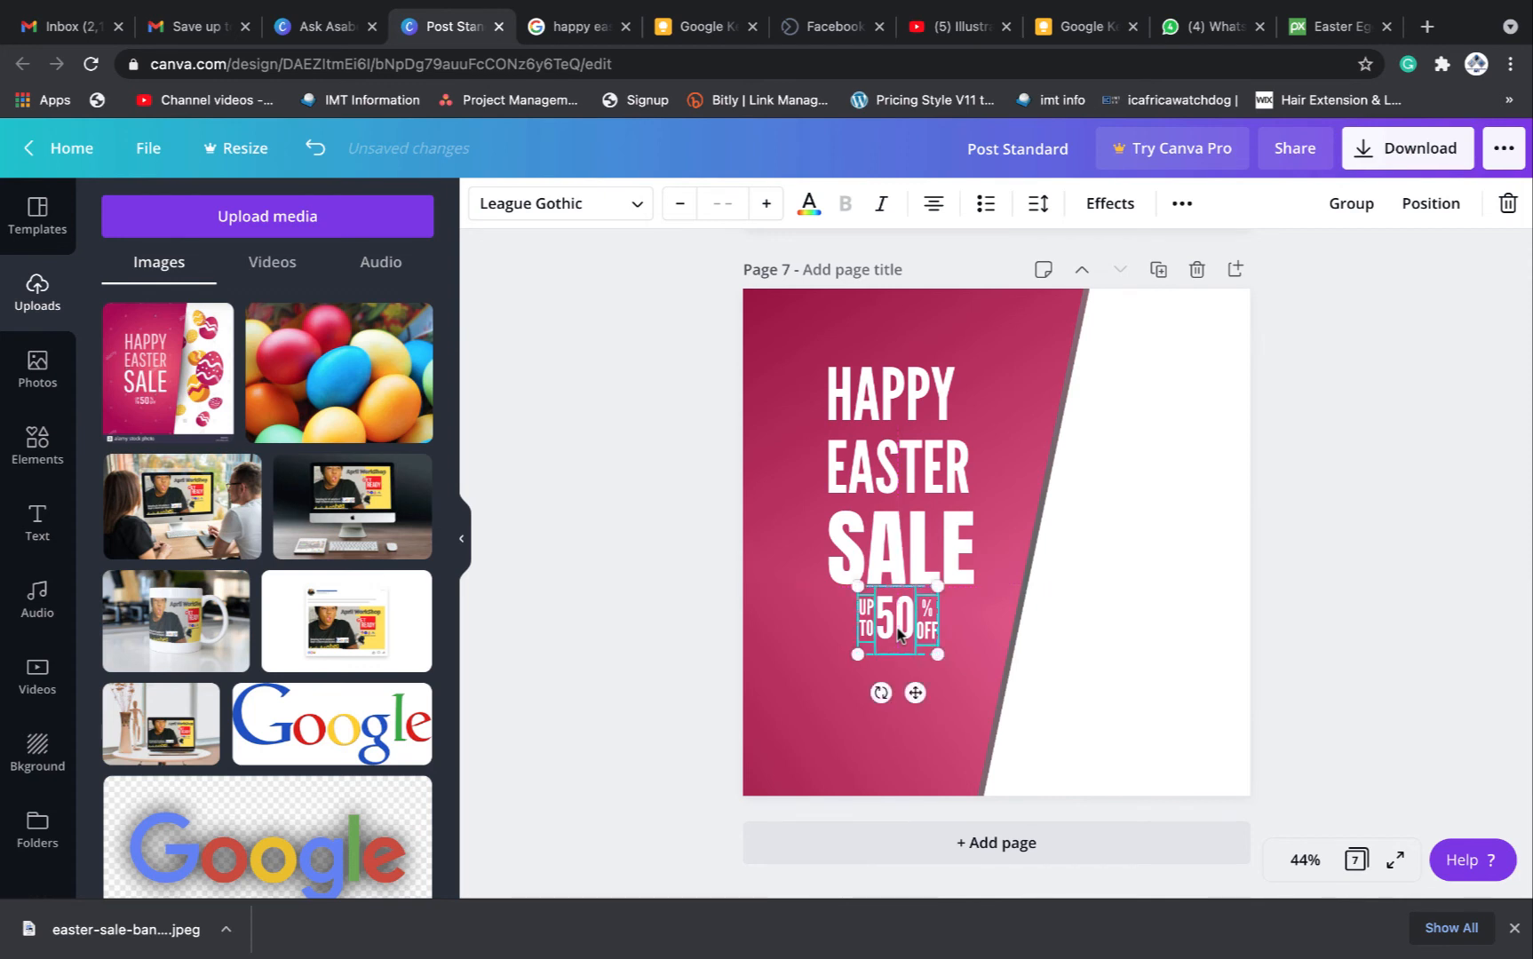
click(1364, 578)
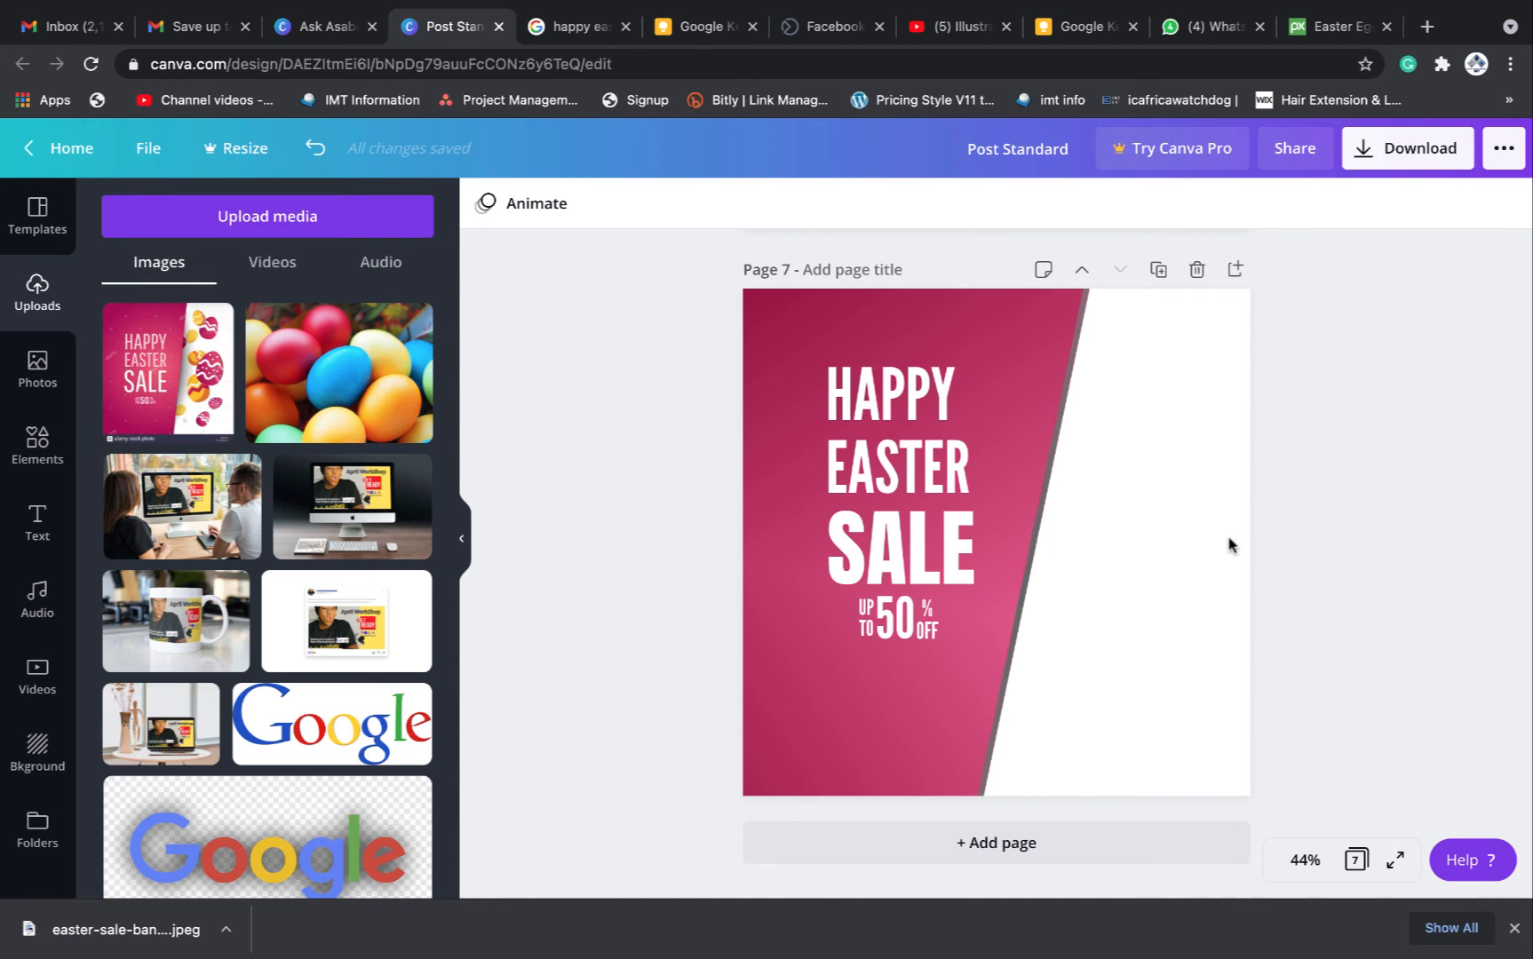
click(930, 575)
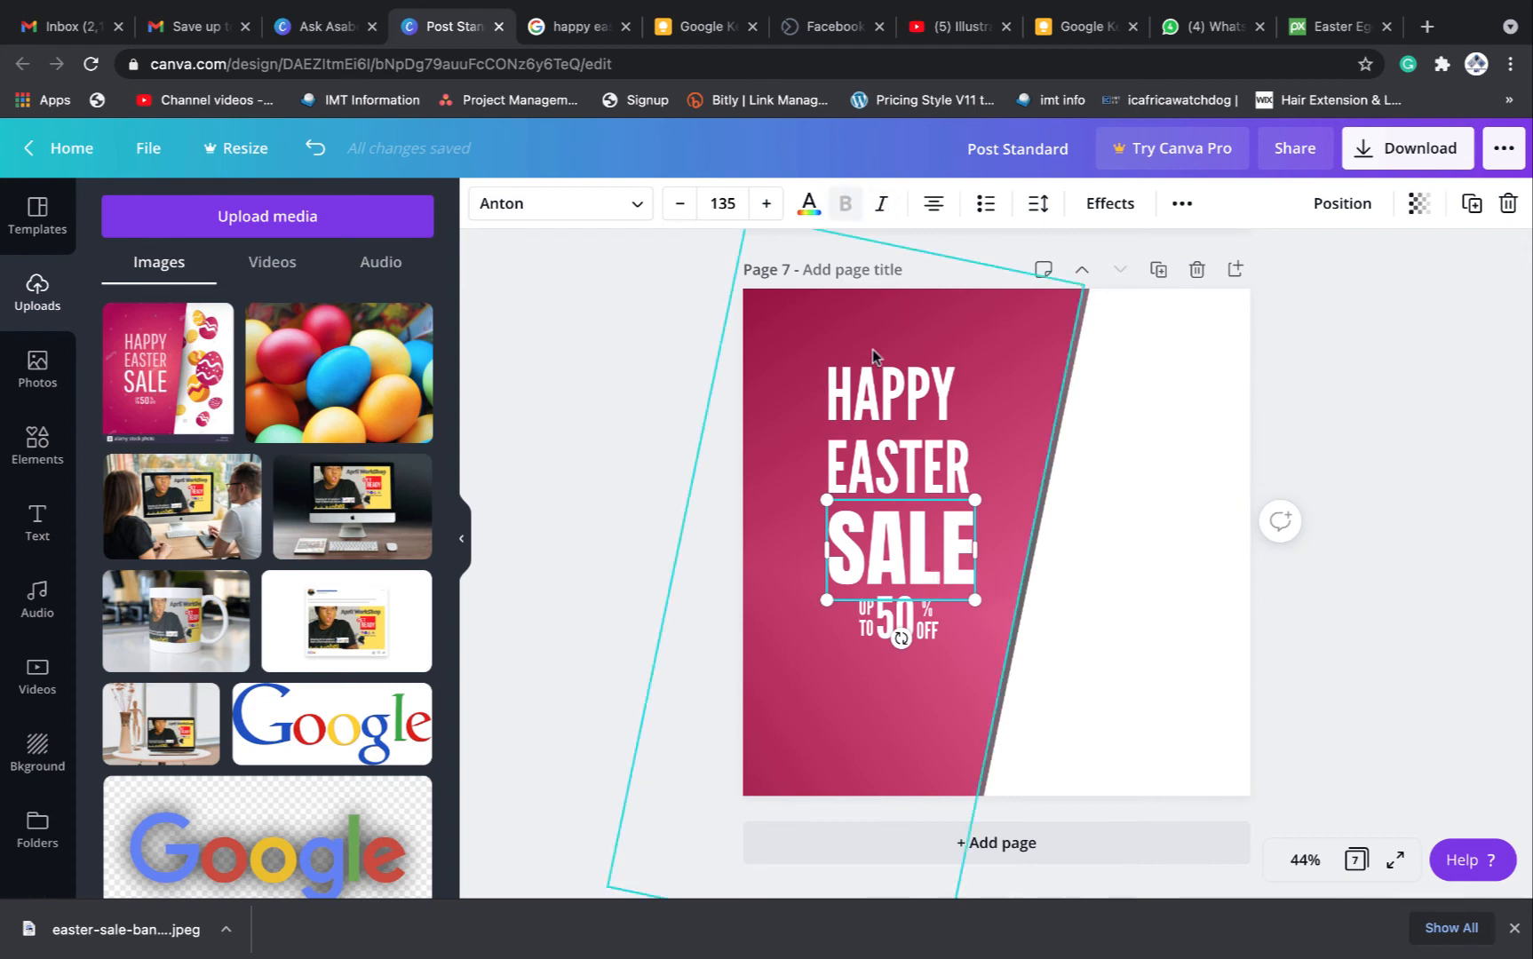
click(891, 406)
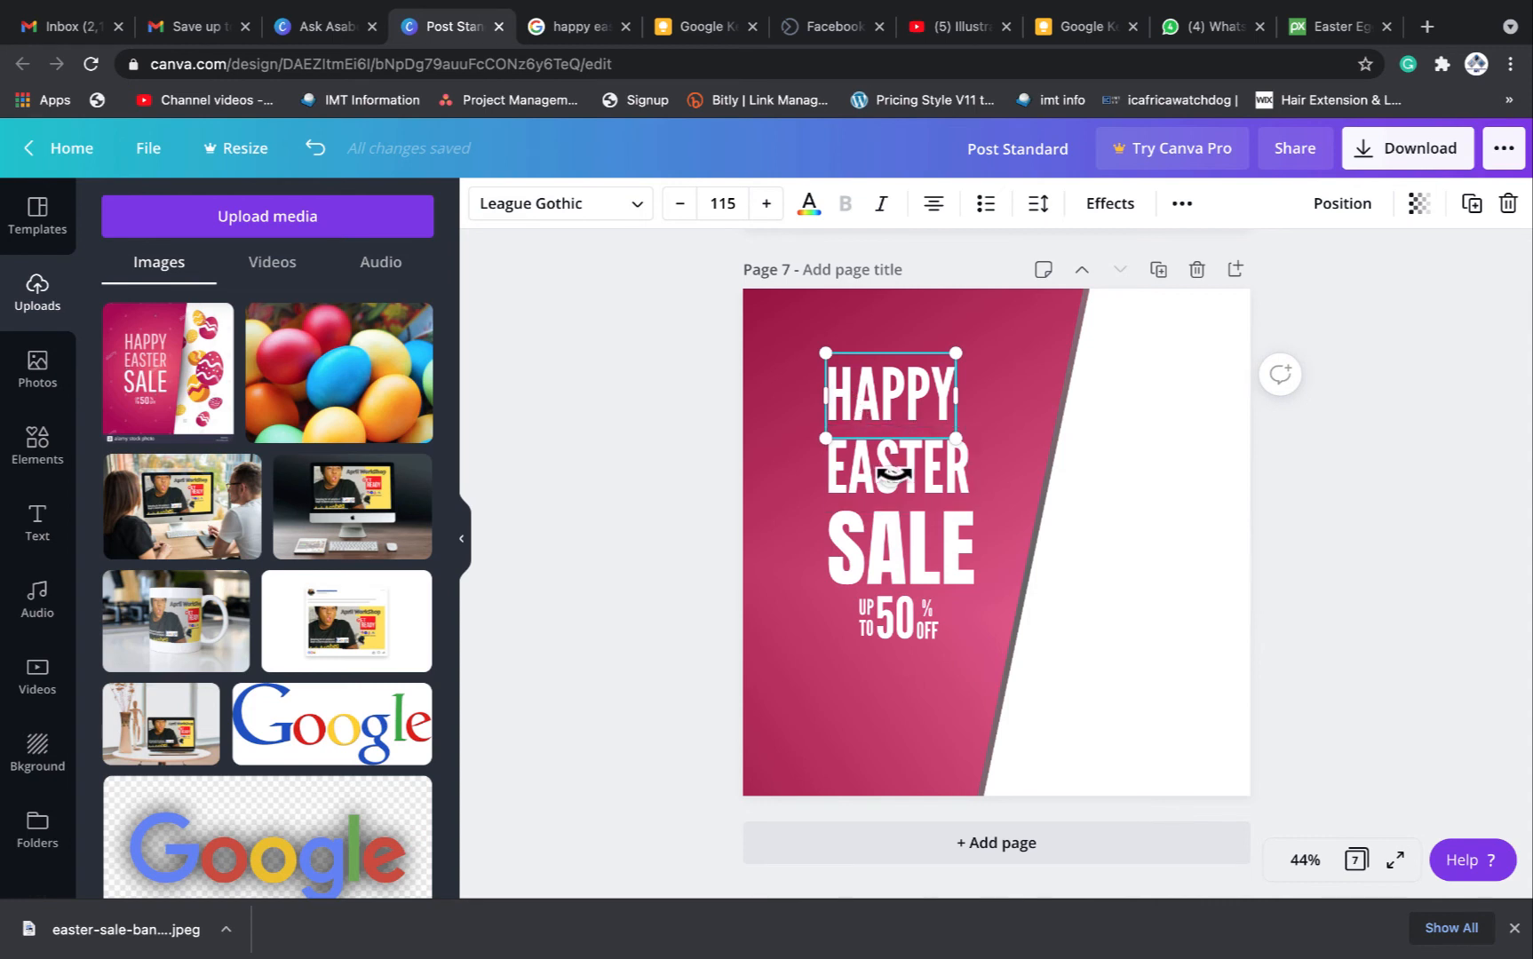
click(889, 569)
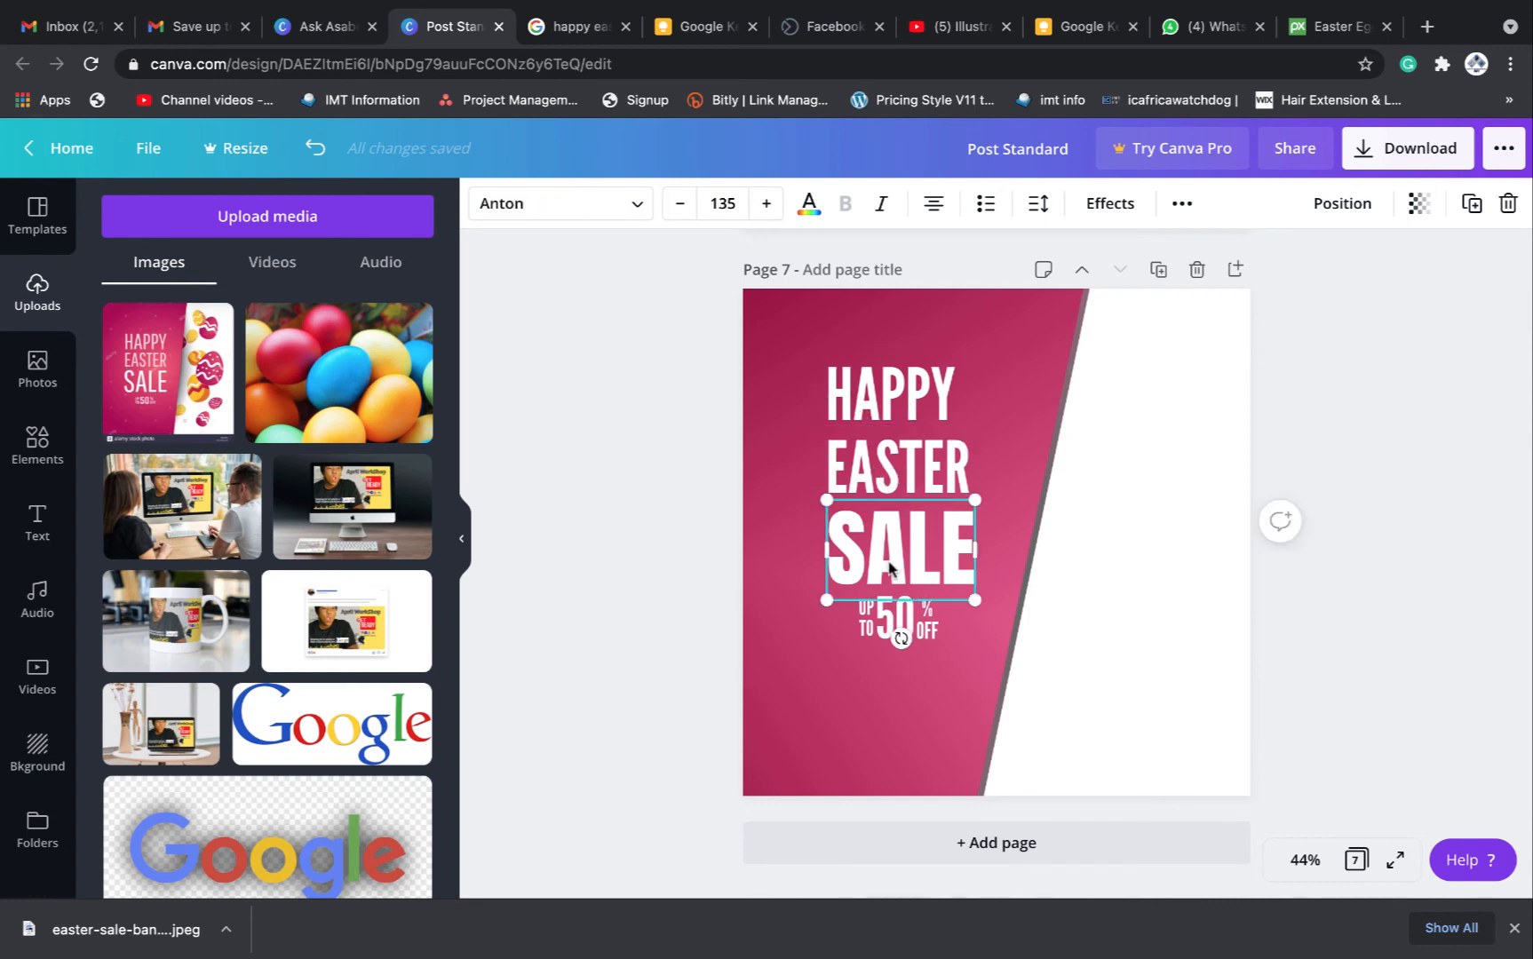
click(1332, 627)
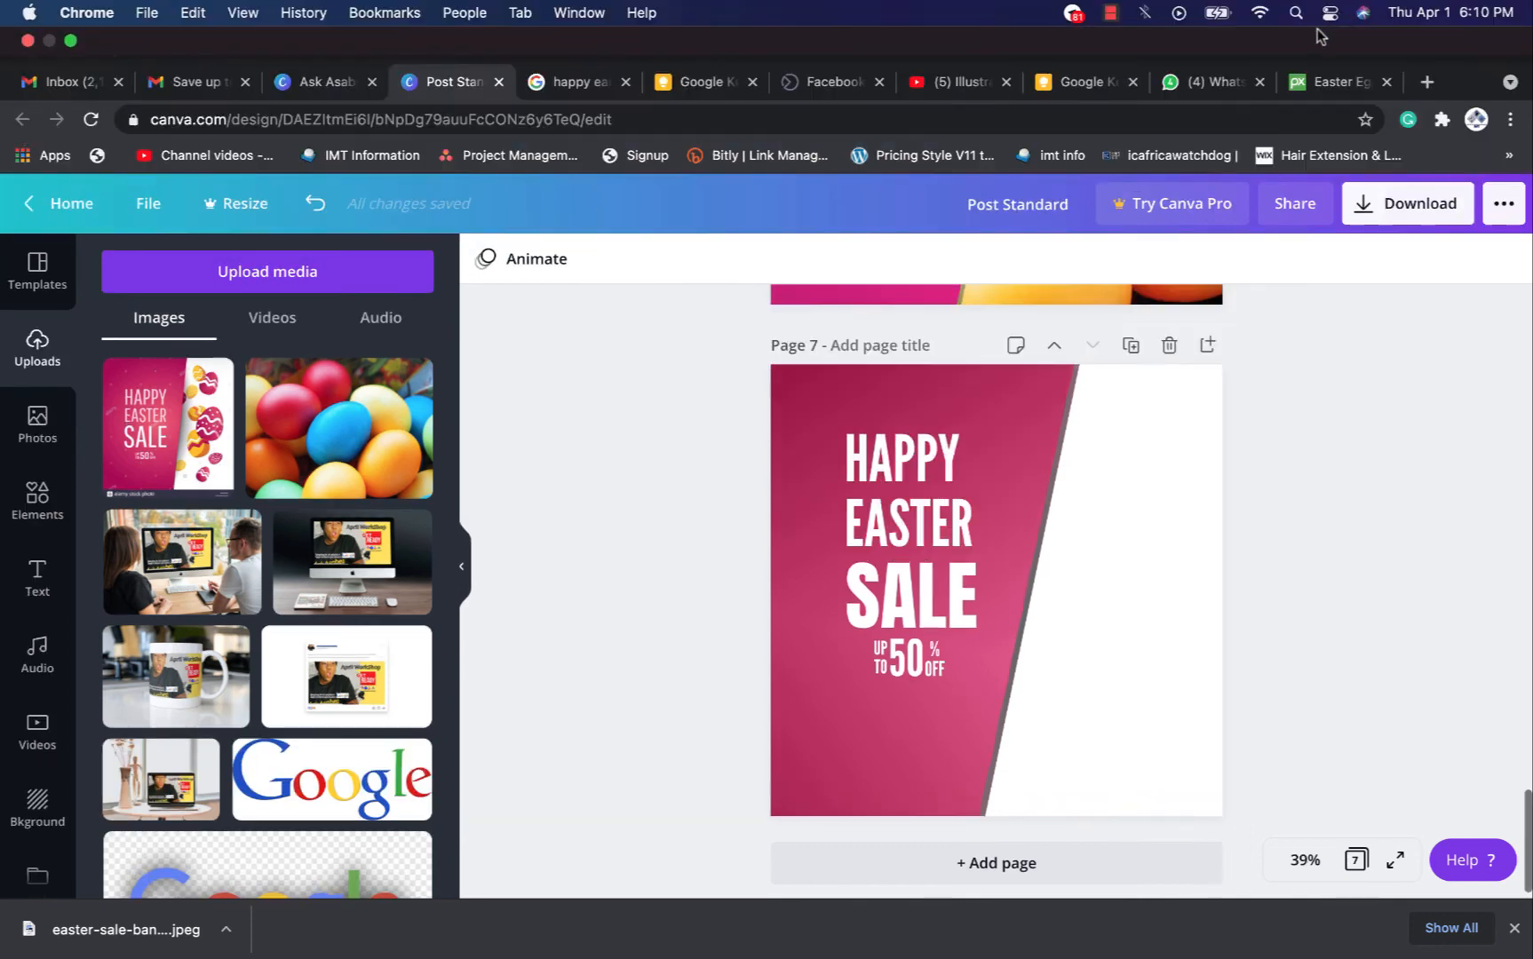
Switch to Pixabay, return to the "easter" search results and examine the first page for a suitable Easter egg photo
click(1320, 87)
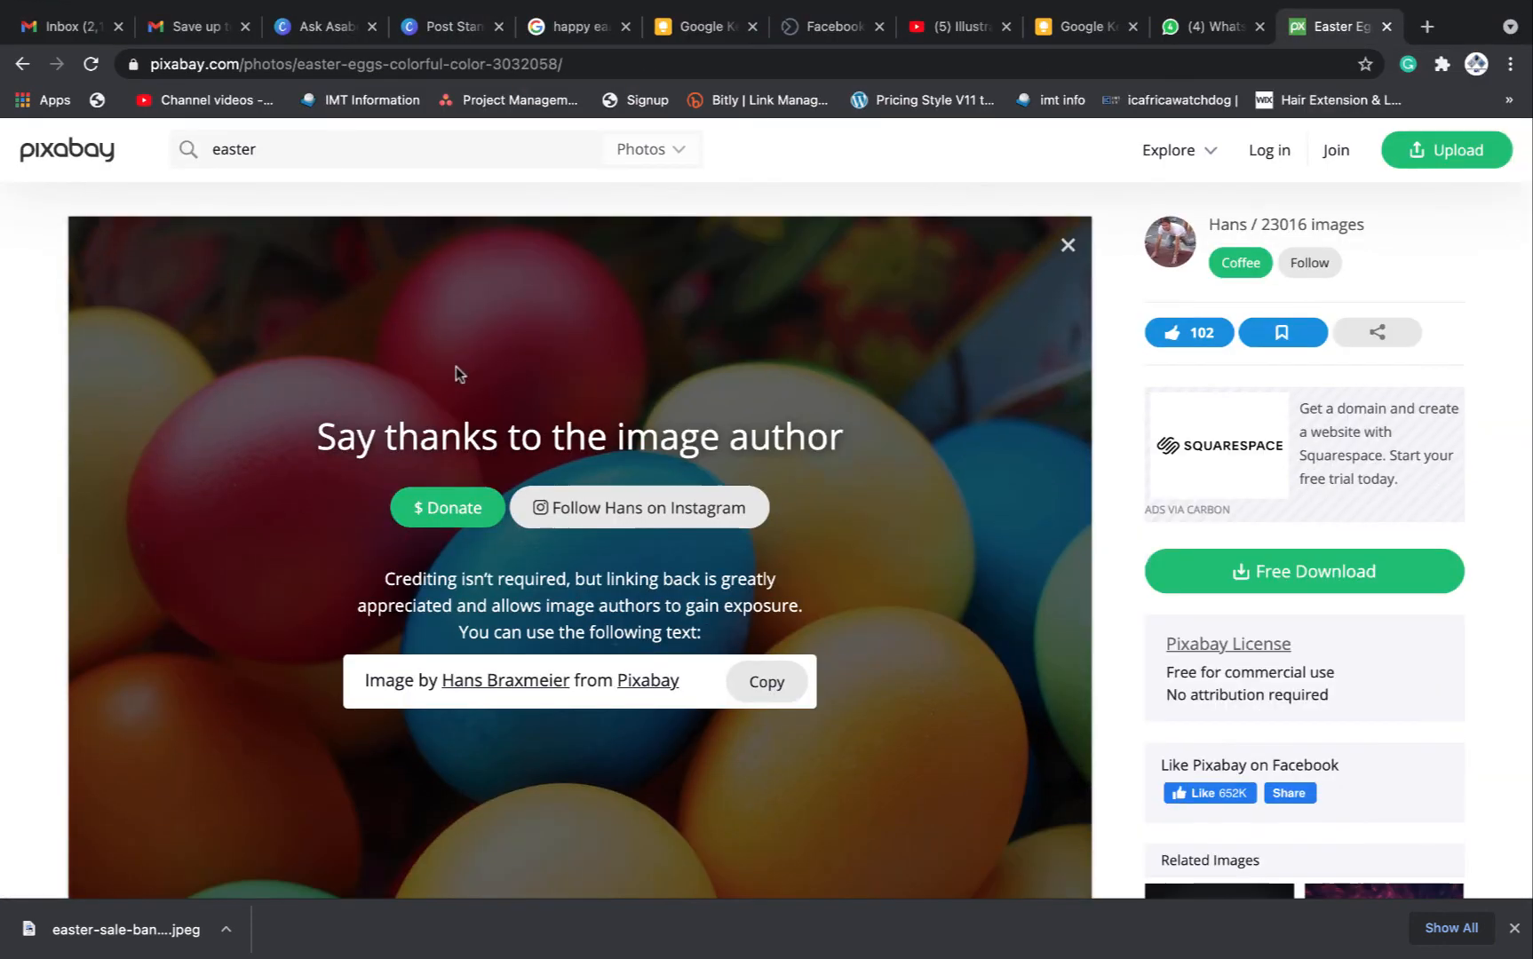
click(21, 68)
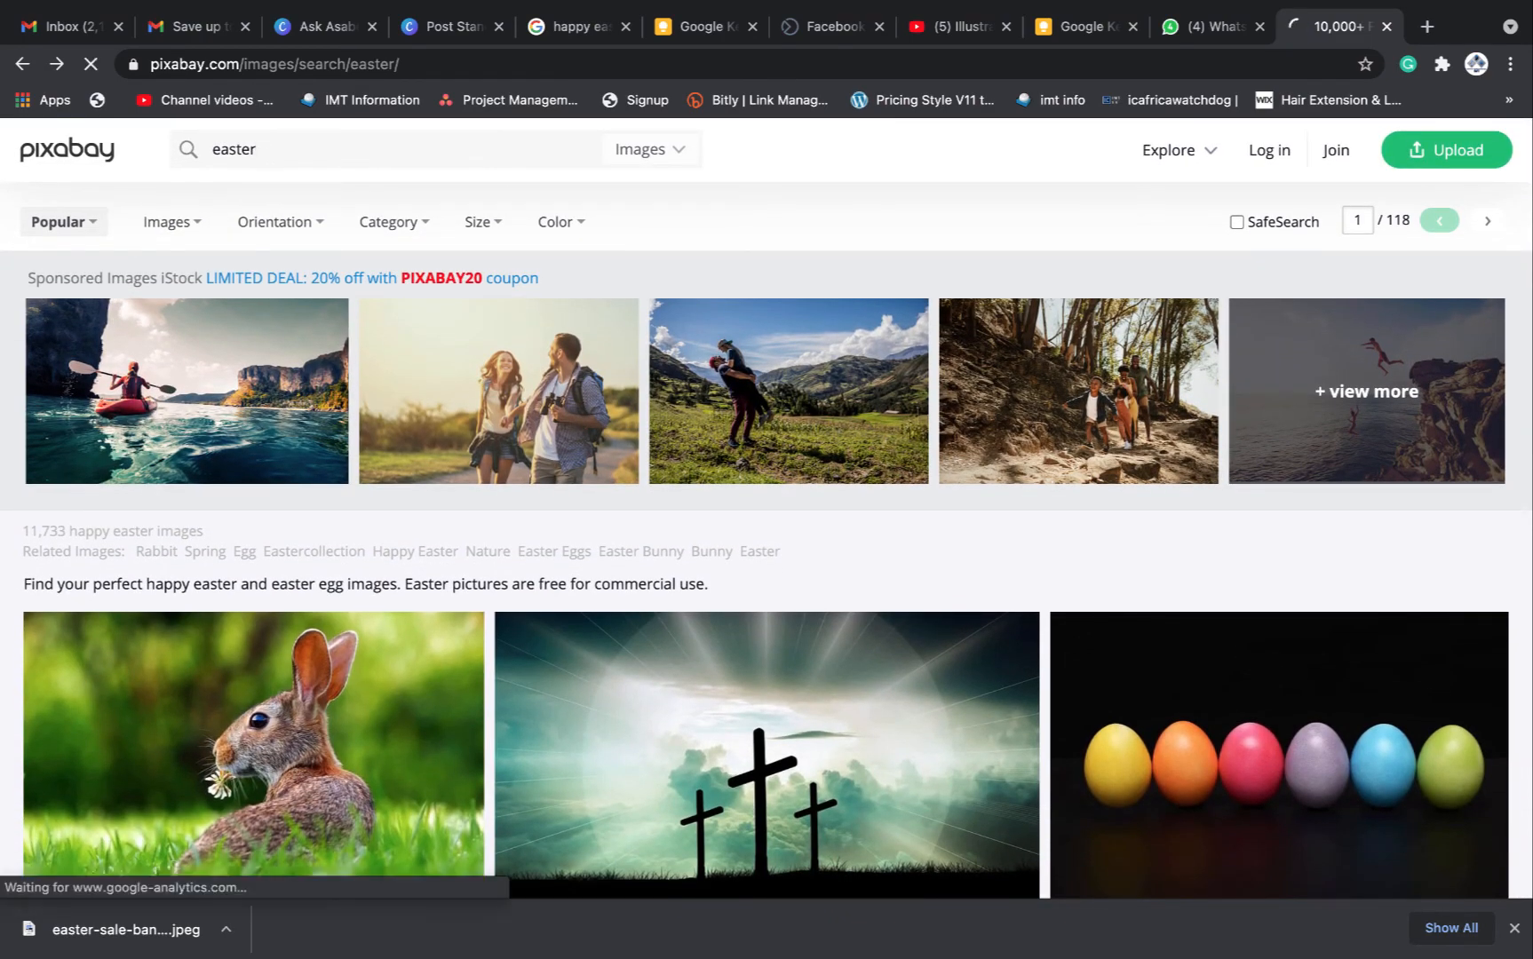
scroll(700, 537, down, 7)
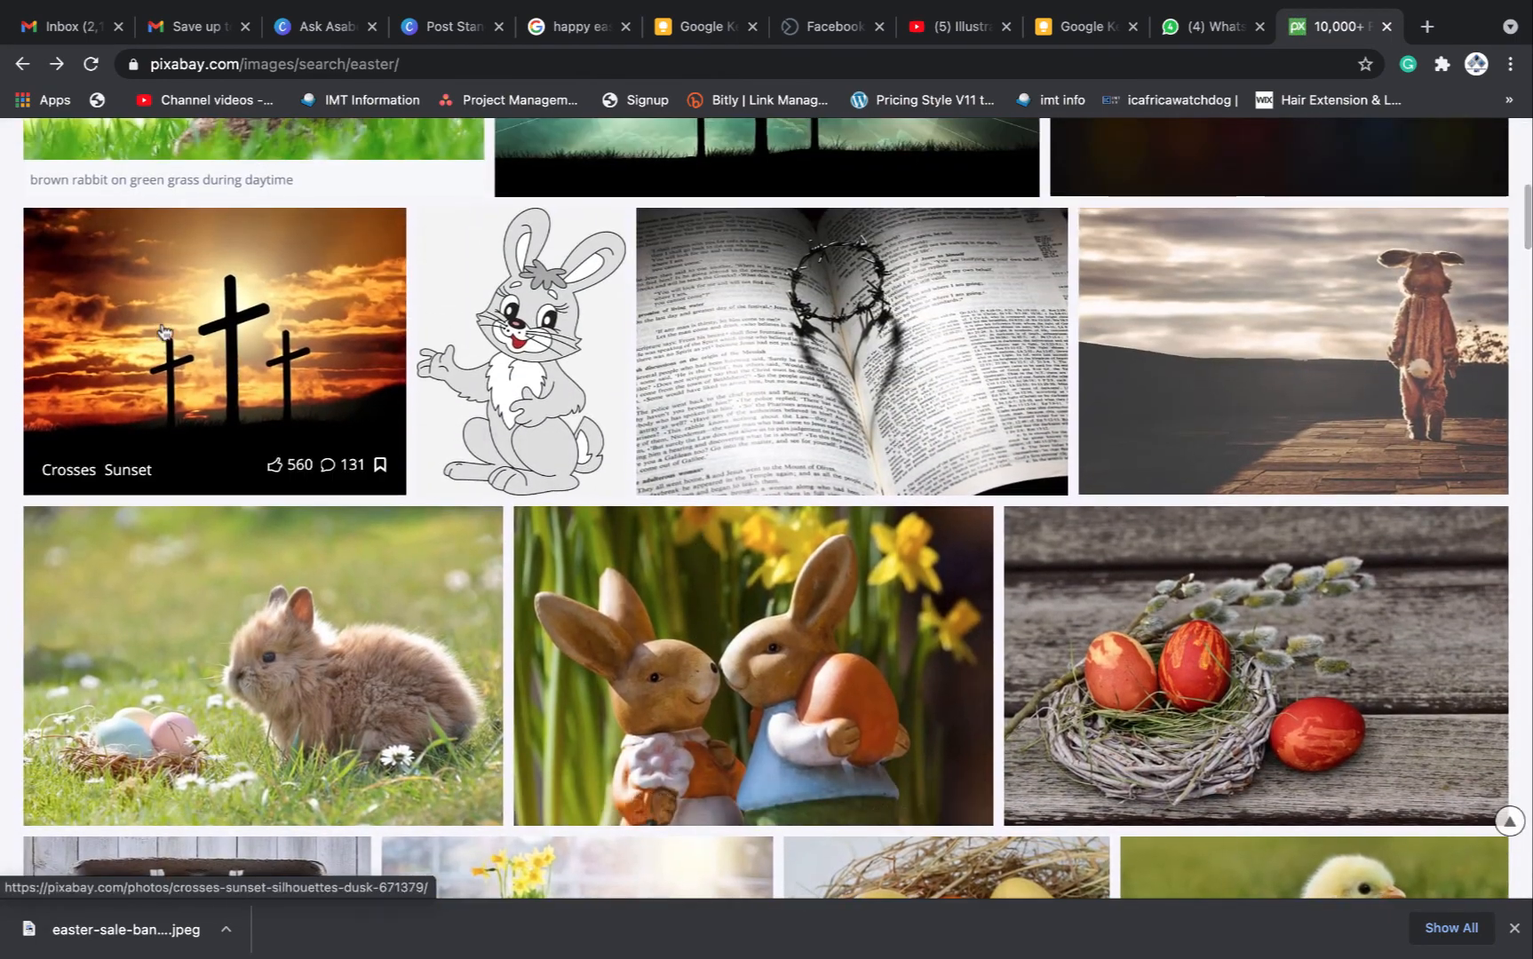
scroll(742, 653, down, 6)
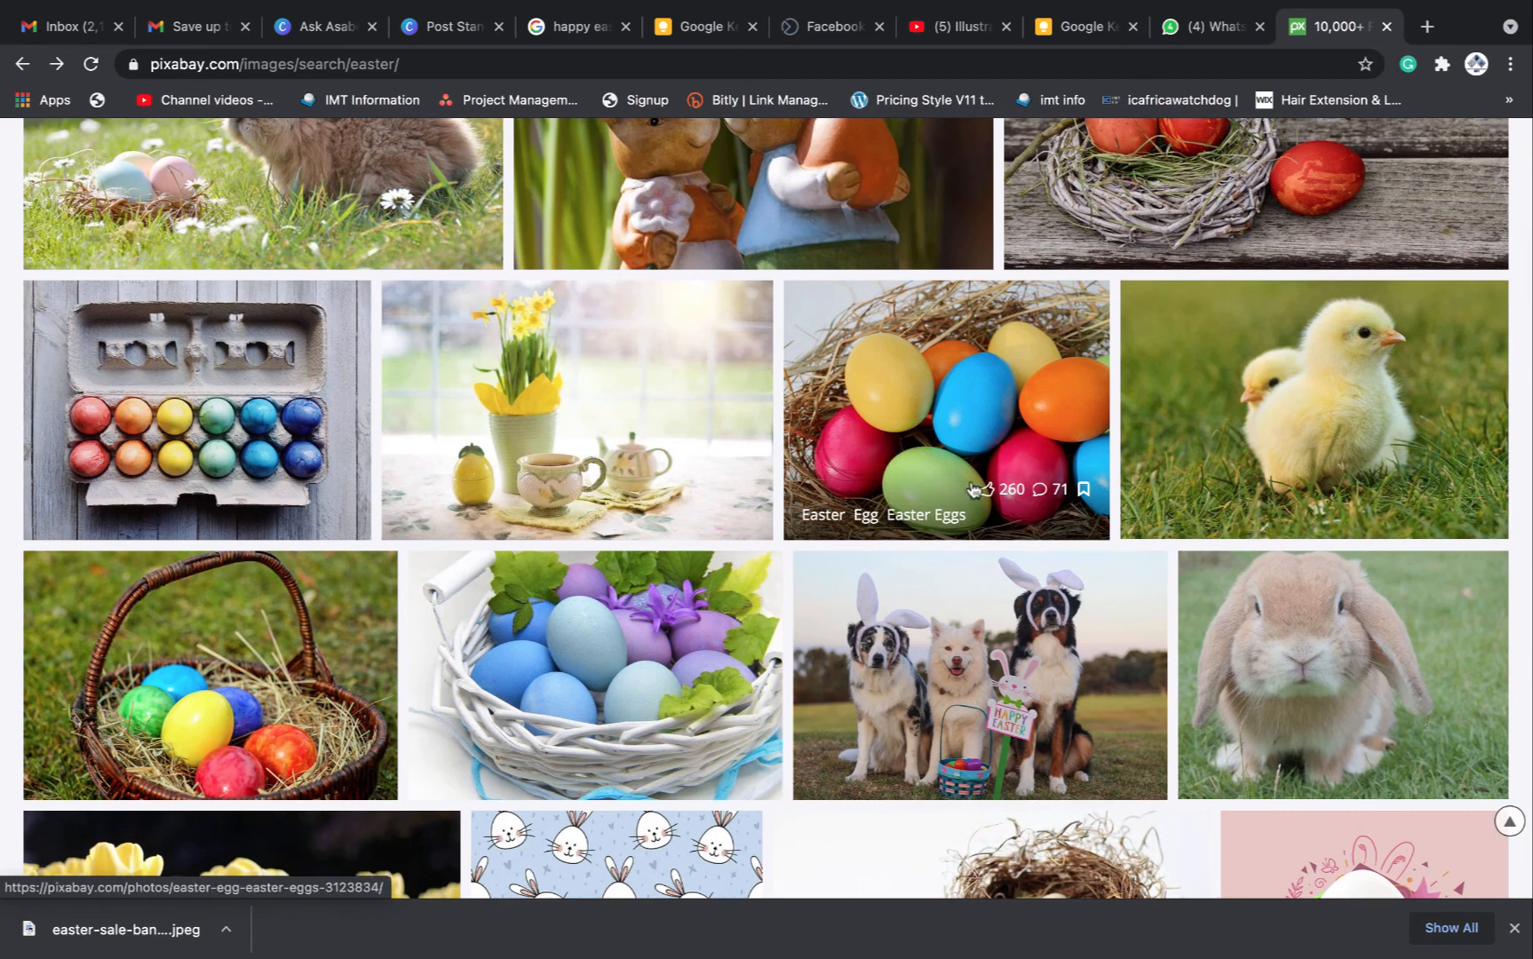
scroll(941, 487, down, 4)
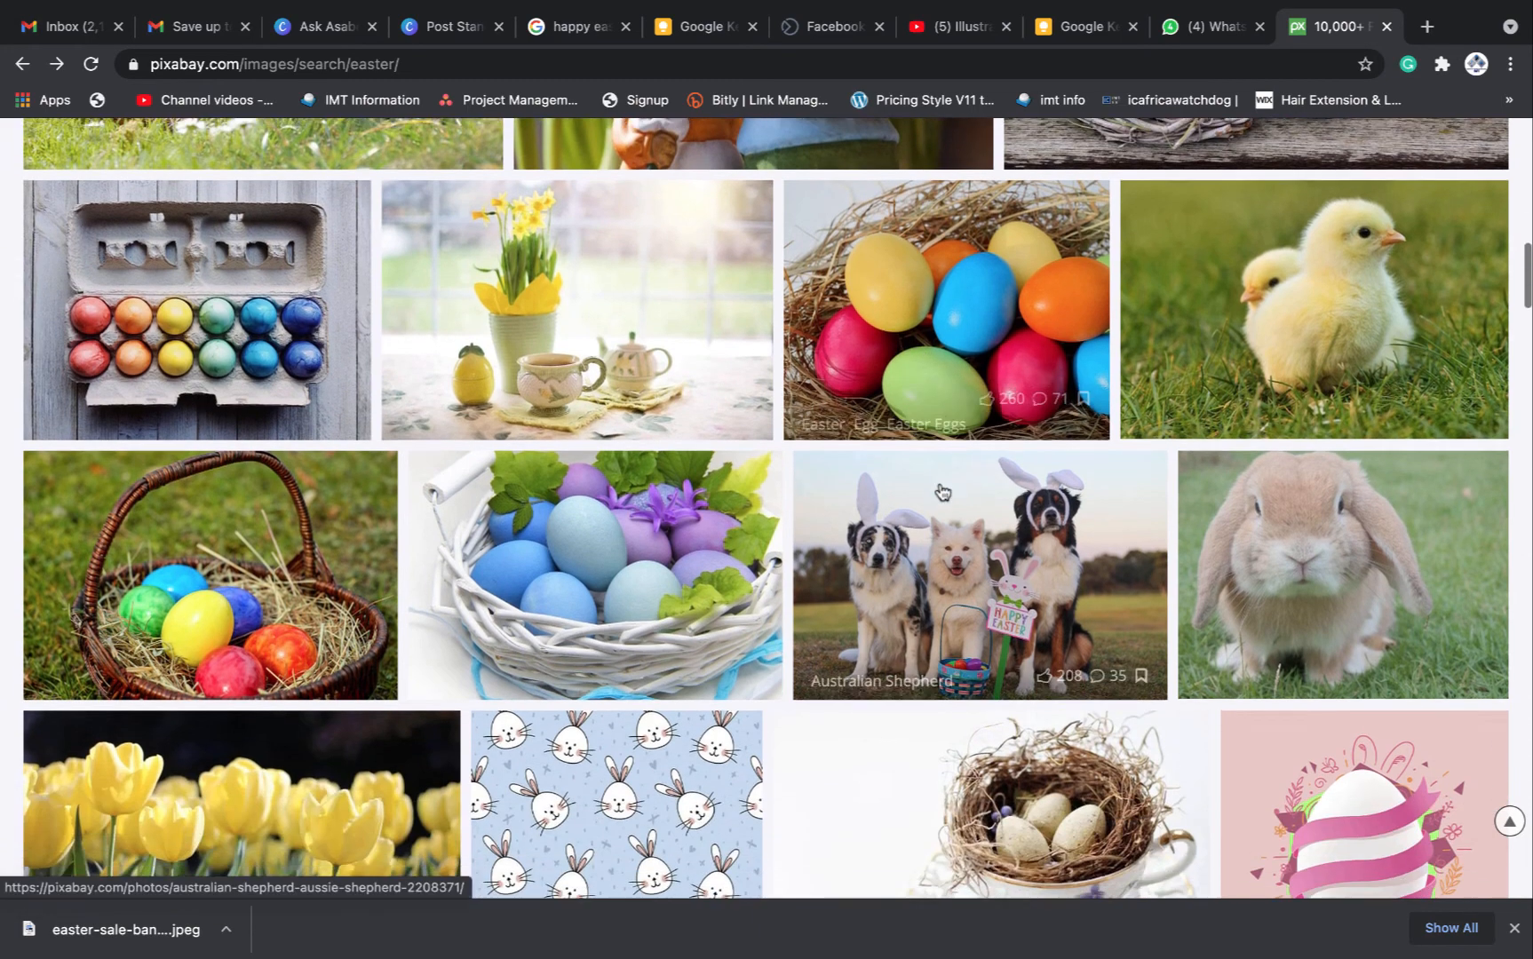
scroll(942, 489, up, 3)
scroll(942, 490, up, 1)
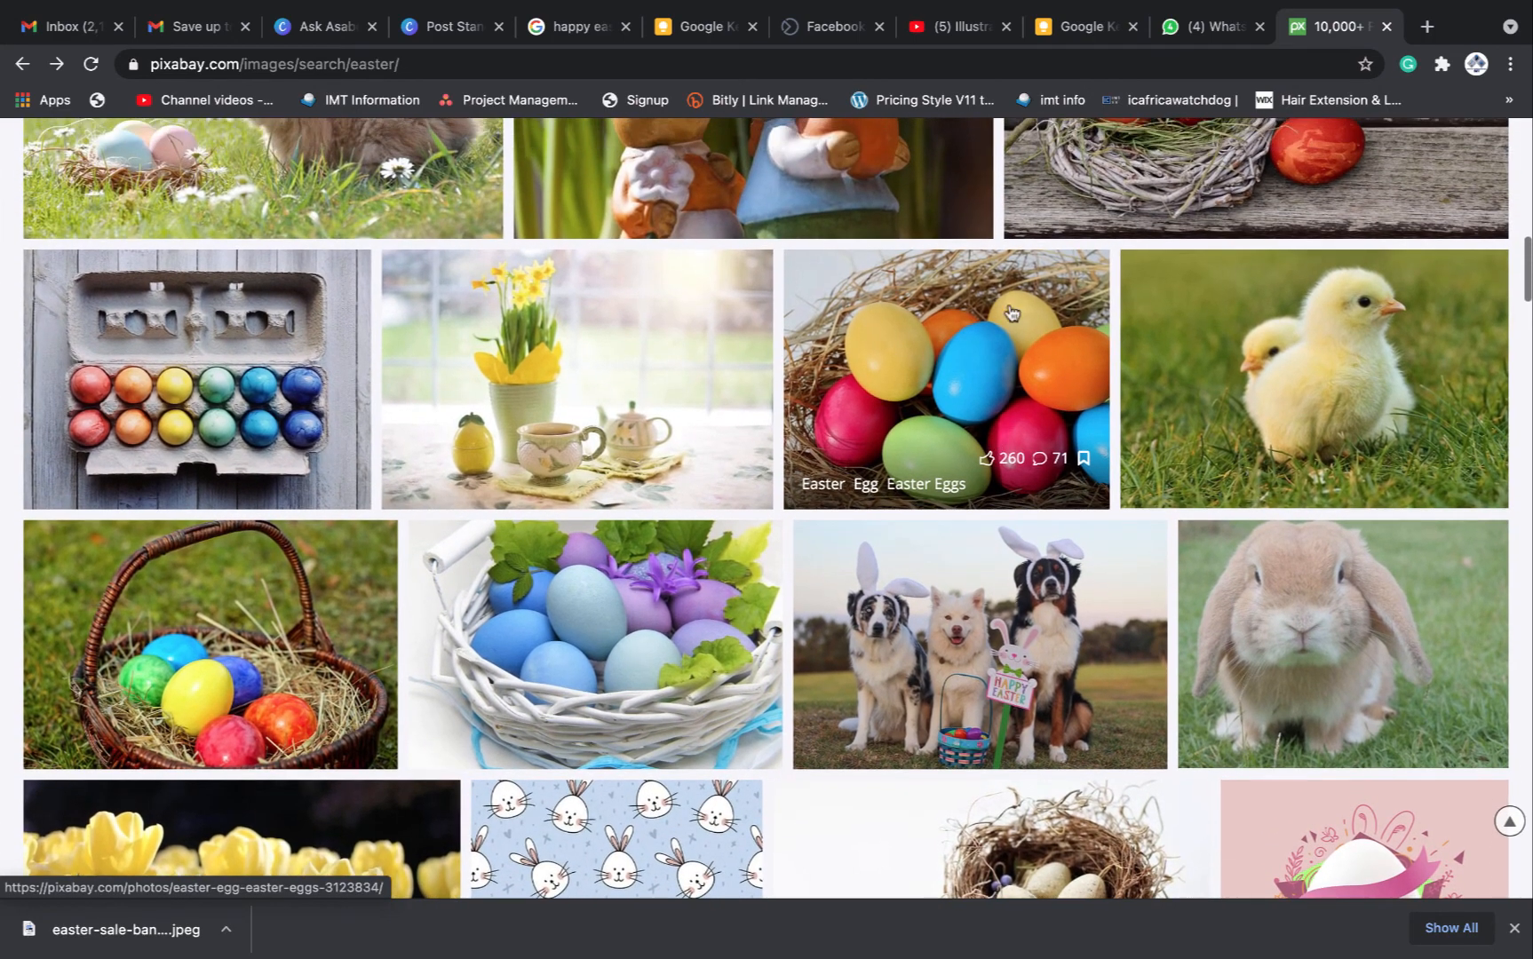
scroll(1023, 337, down, 6)
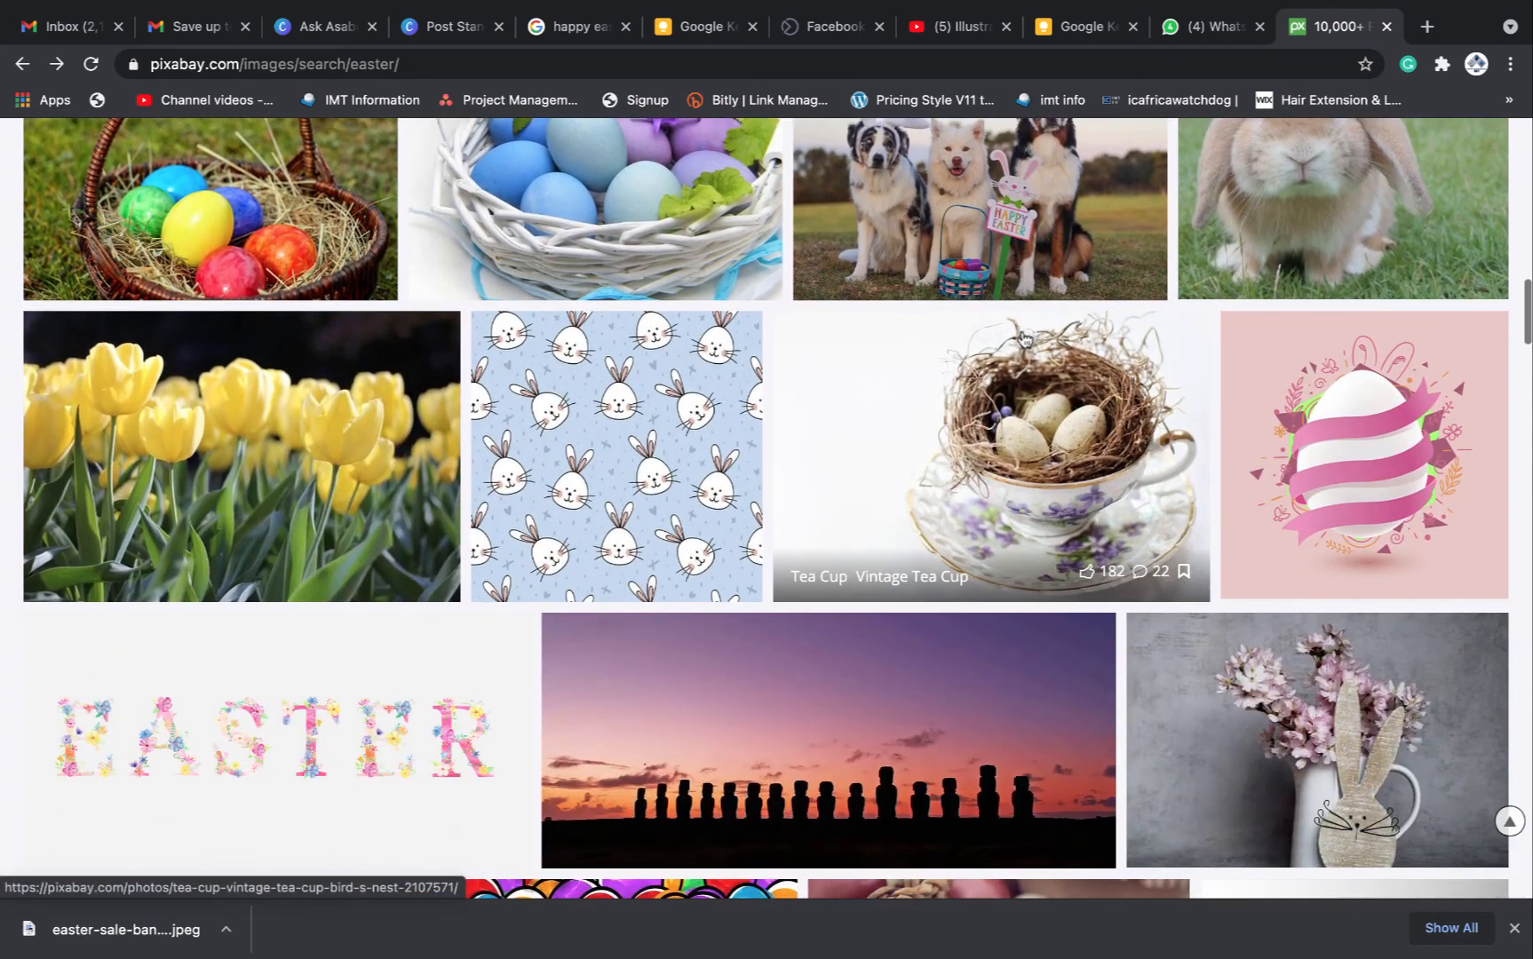
scroll(1023, 338, down, 5)
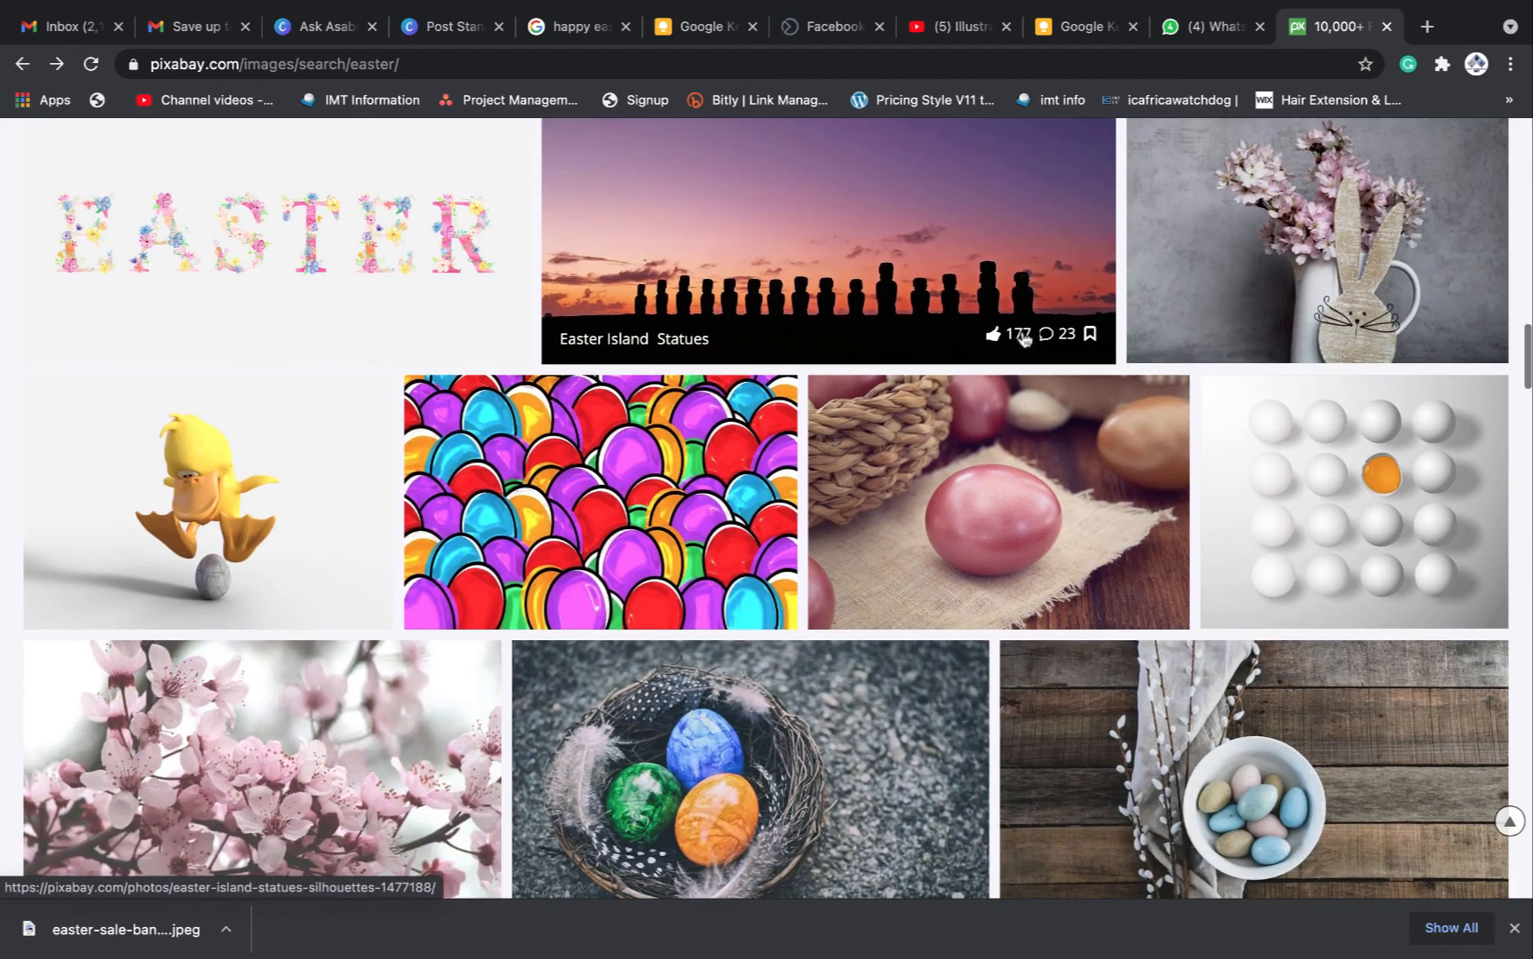
scroll(1023, 339, down, 8)
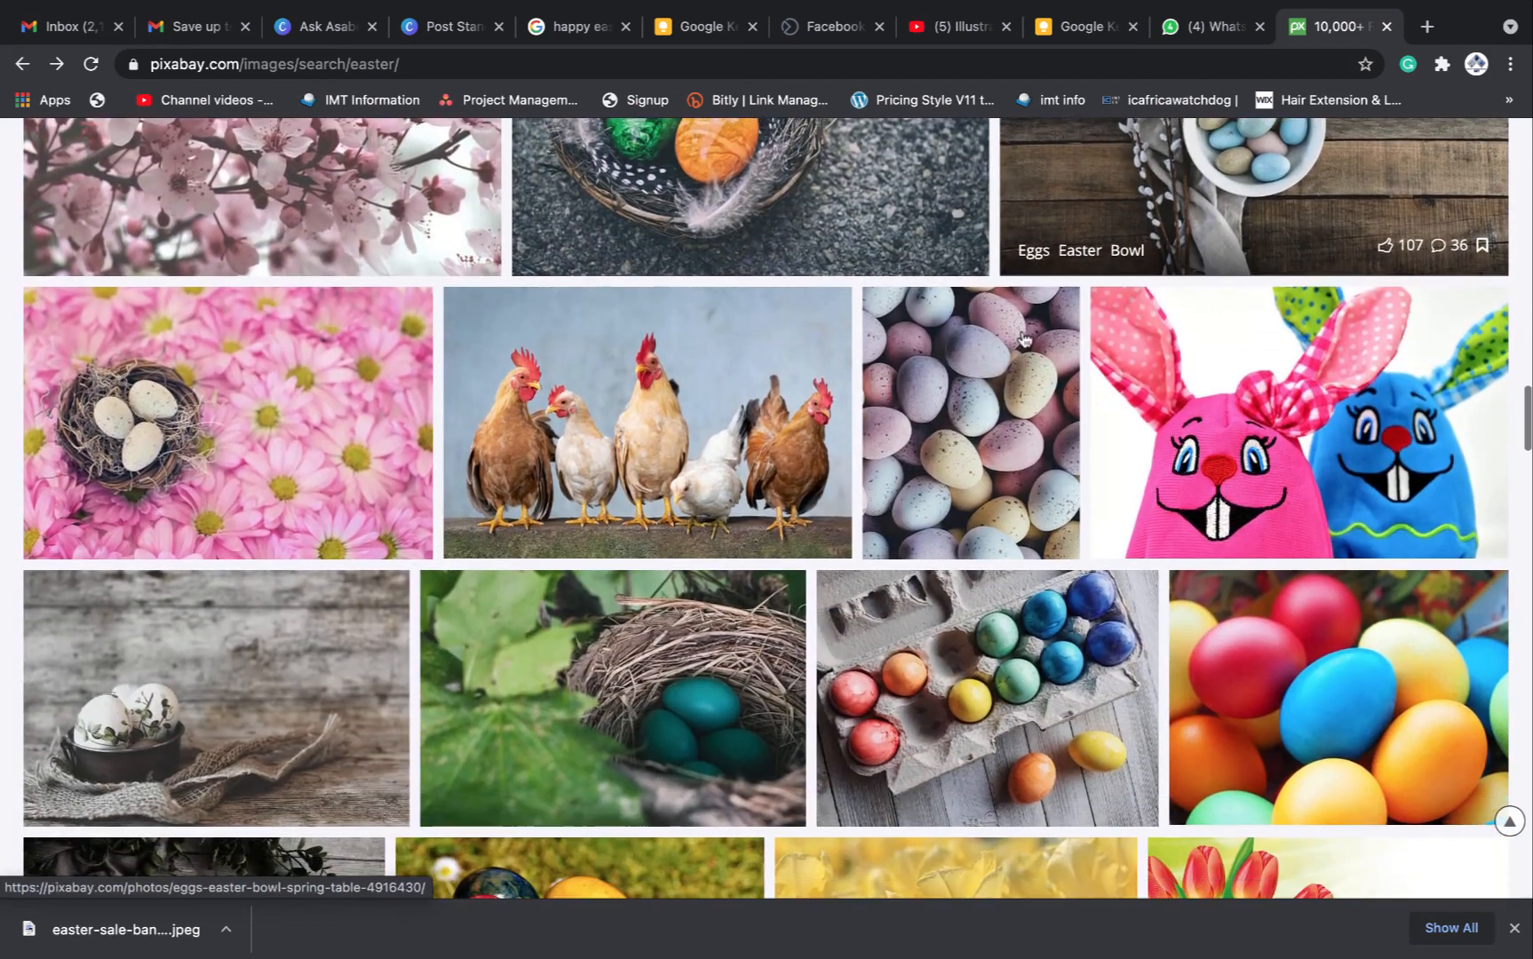
scroll(1024, 338, down, 7)
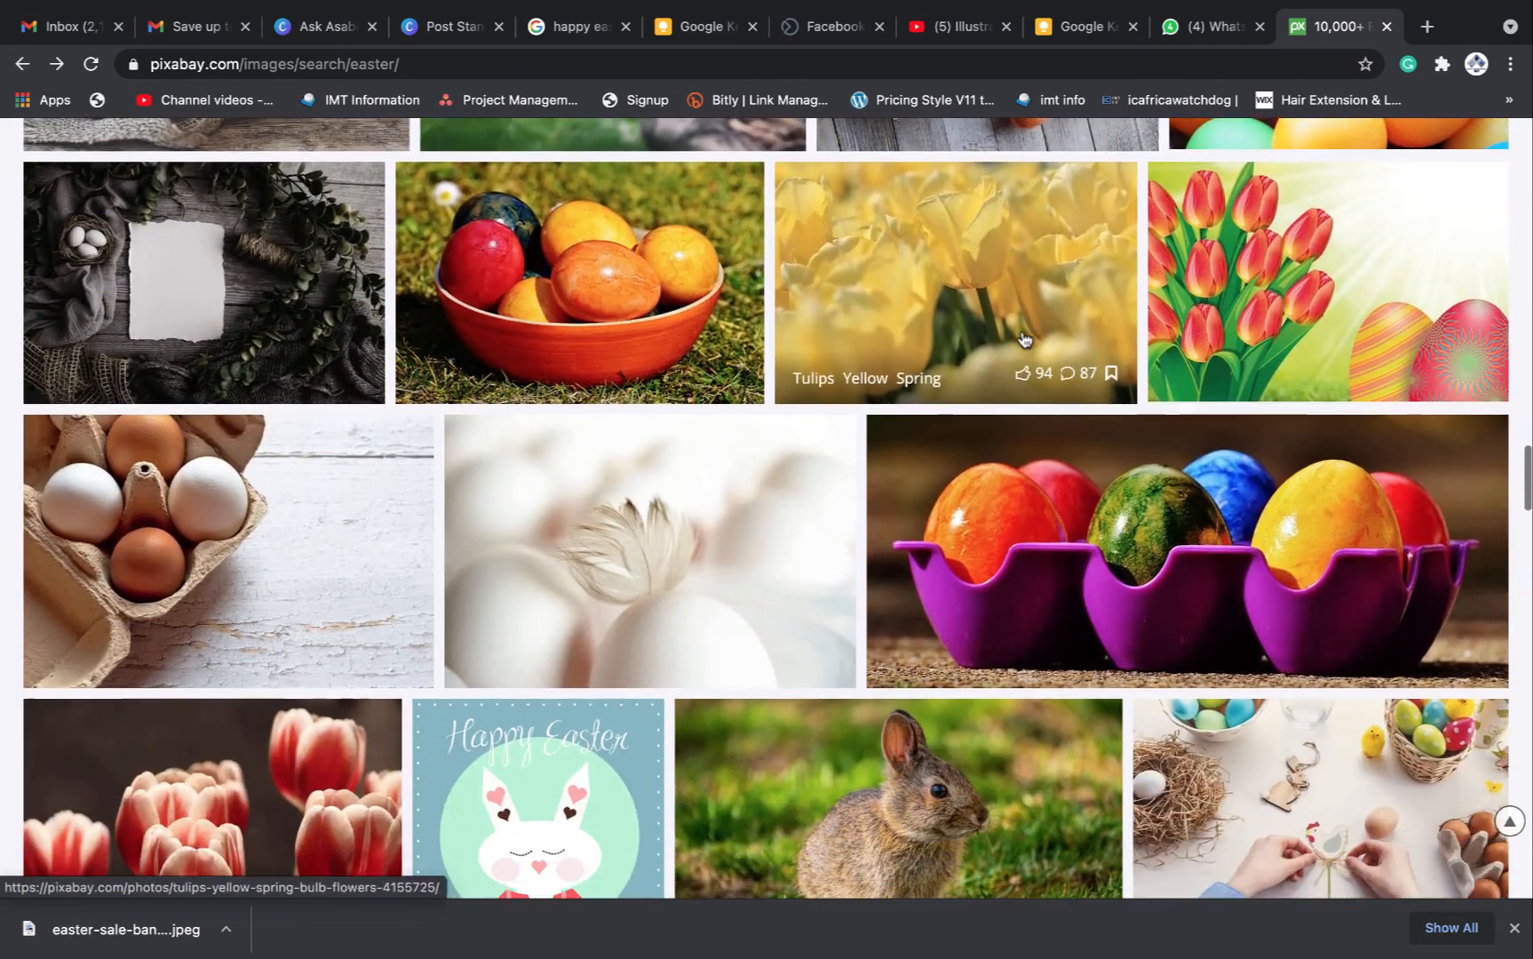
scroll(1023, 337, down, 10)
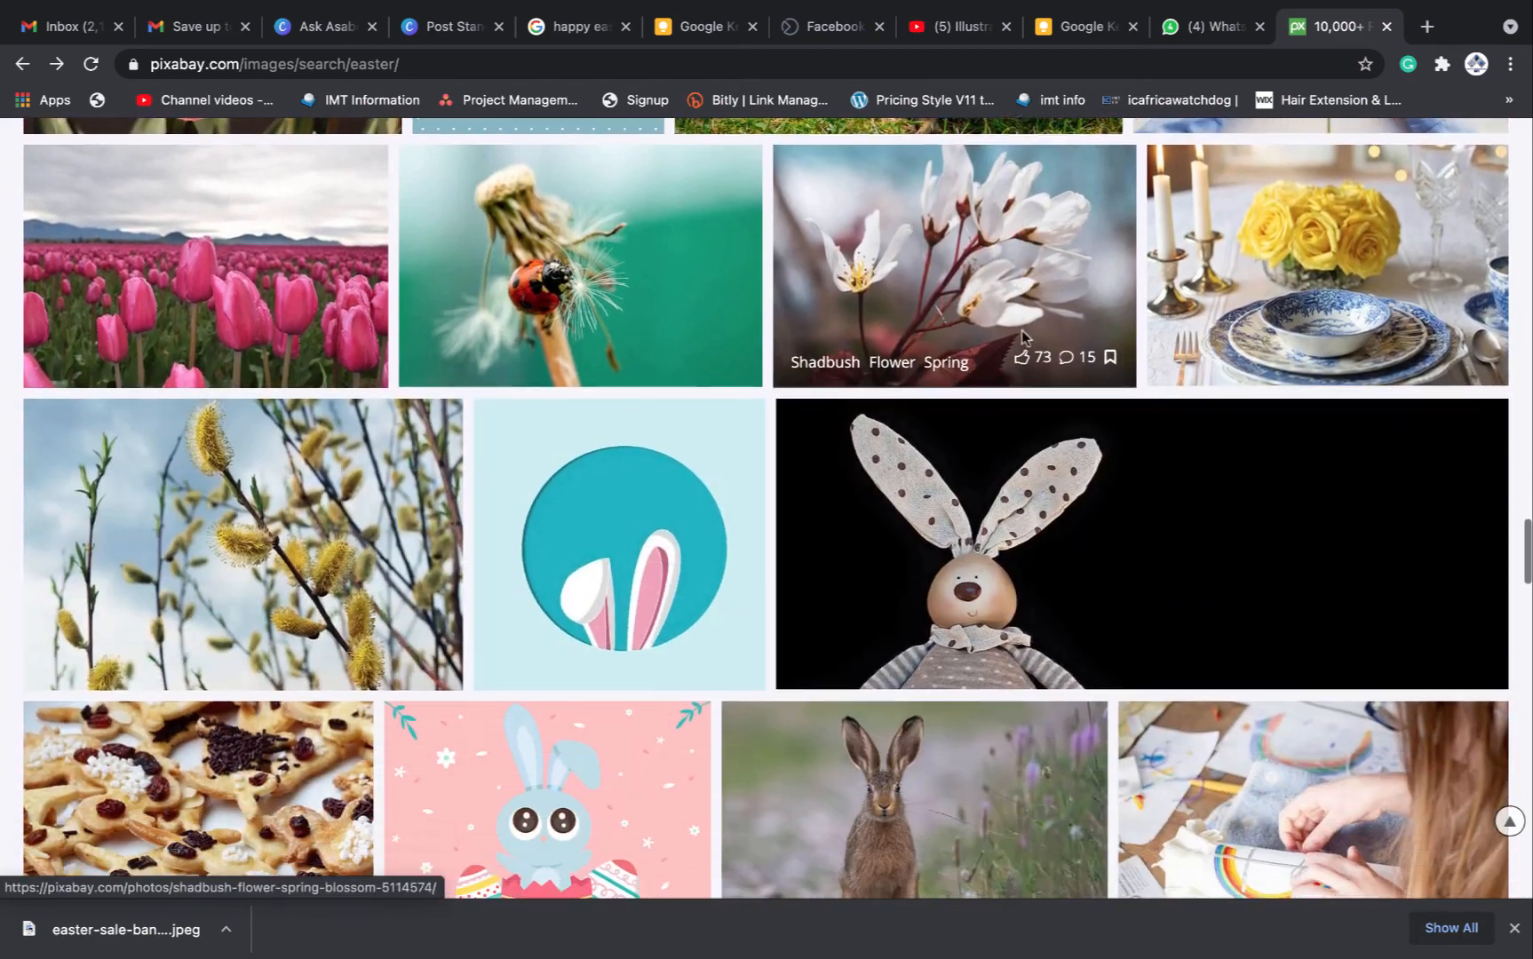
scroll(1023, 340, down, 7)
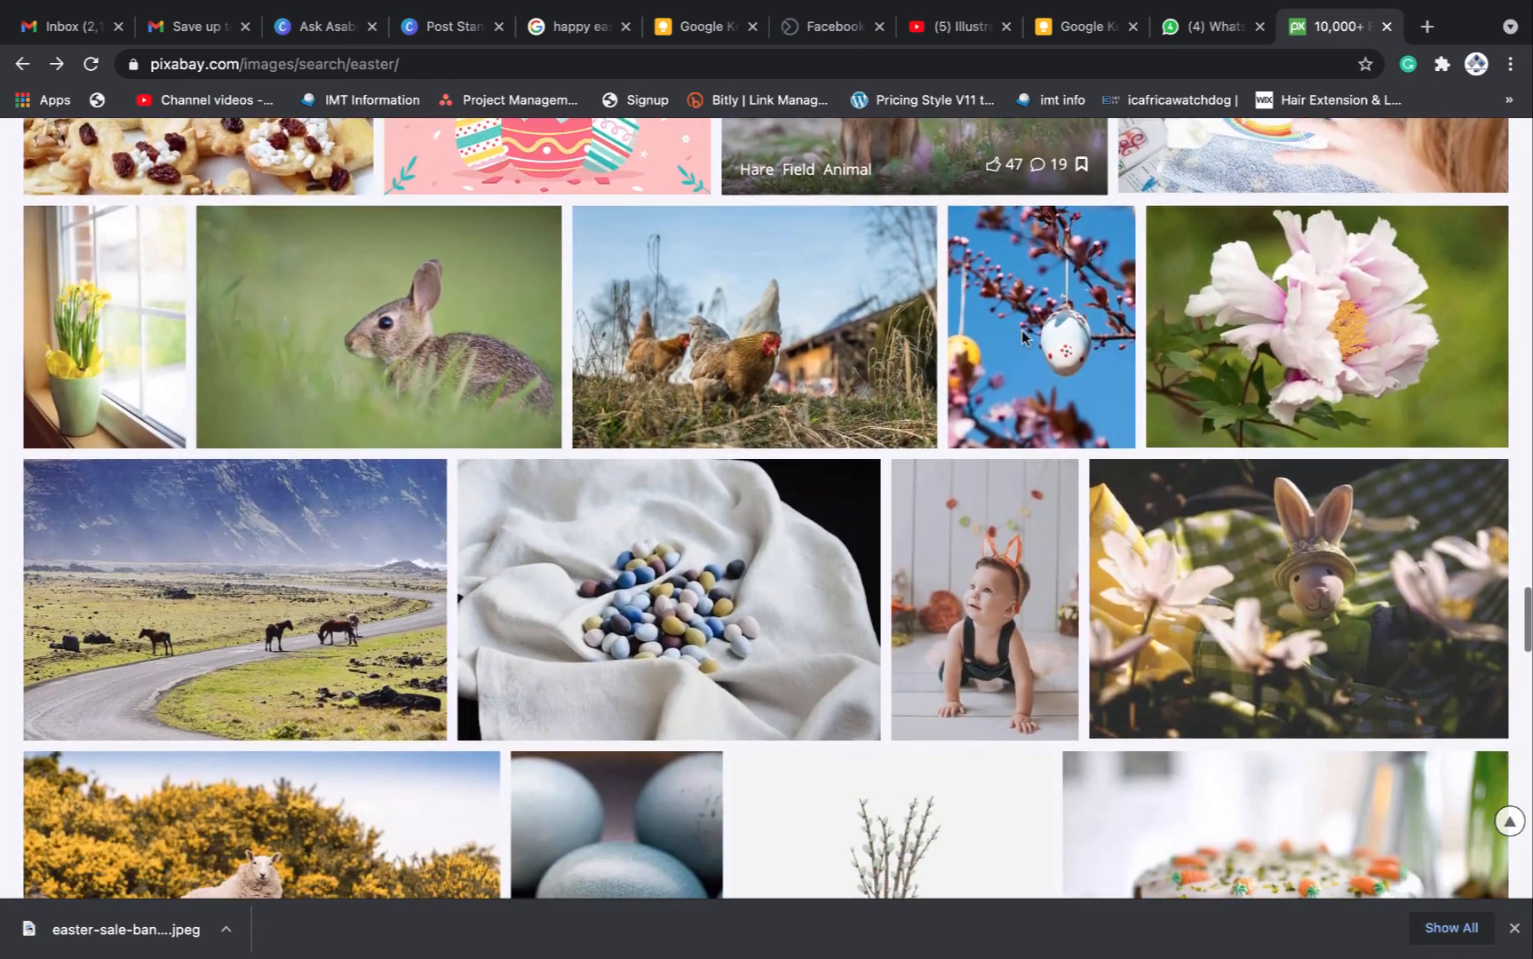
scroll(1023, 337, down, 10)
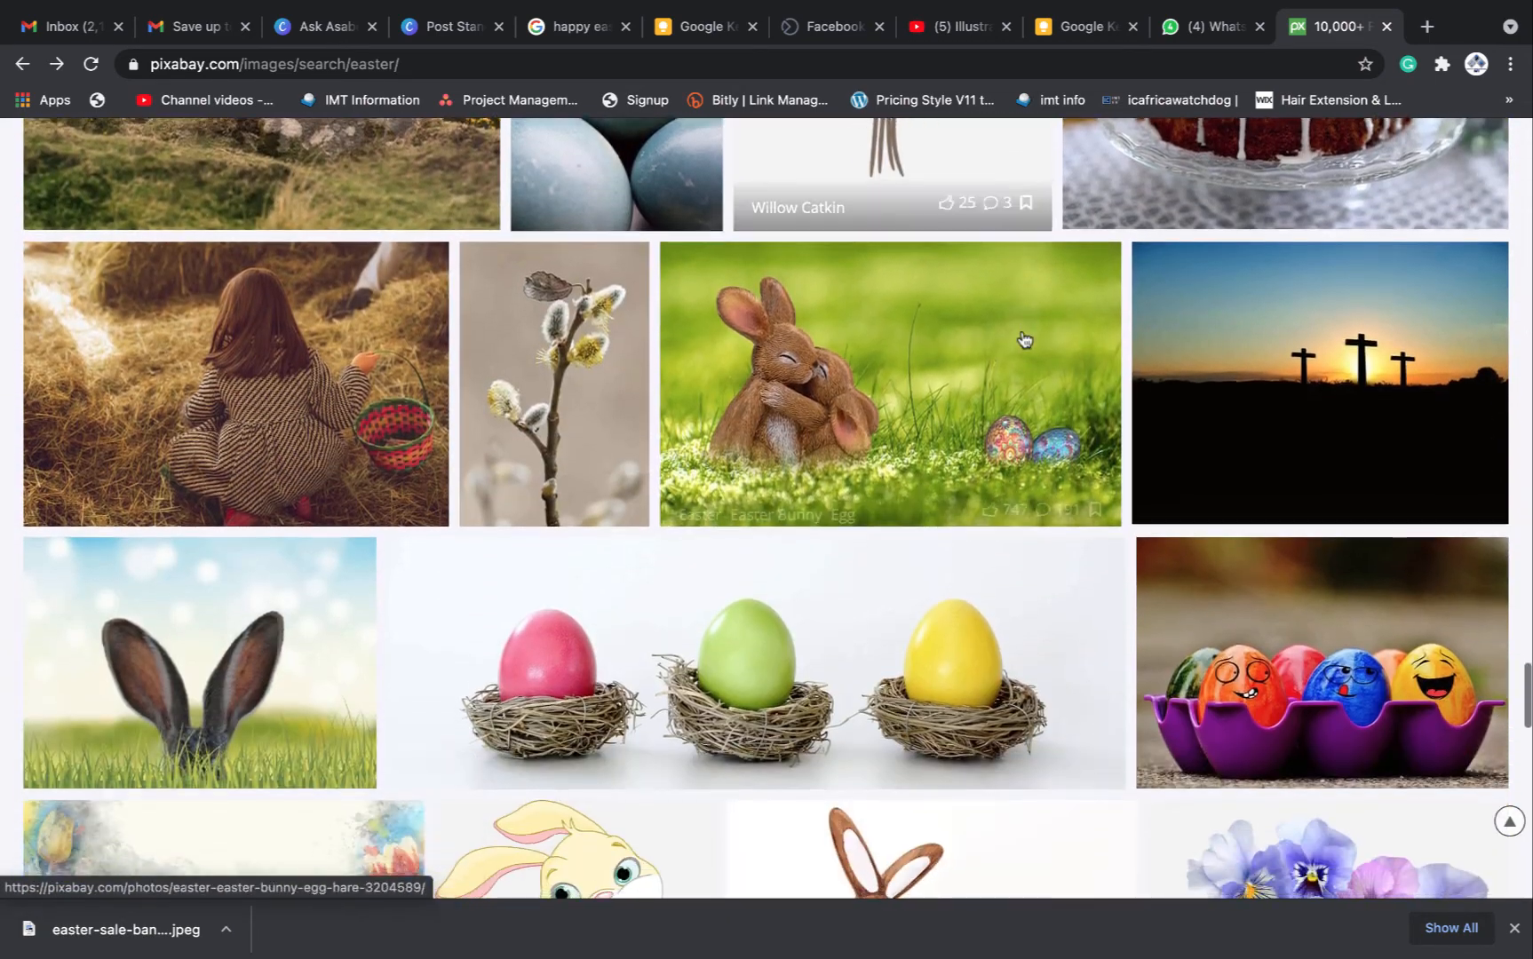
scroll(1023, 338, down, 10)
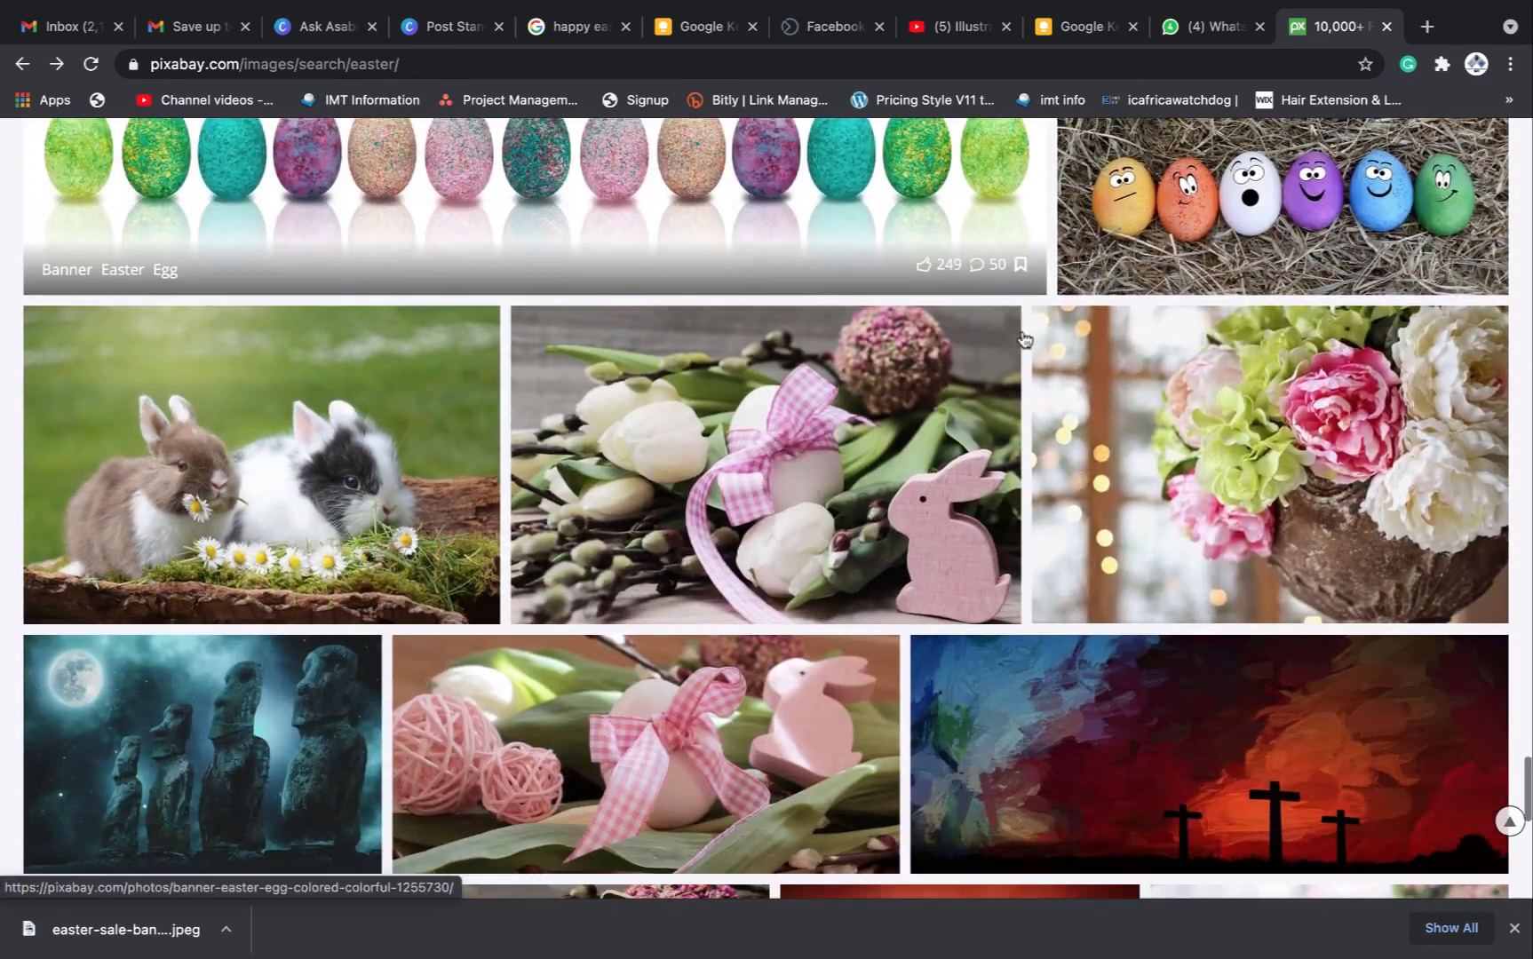
scroll(1022, 336, down, 3)
scroll(1021, 336, up, 11)
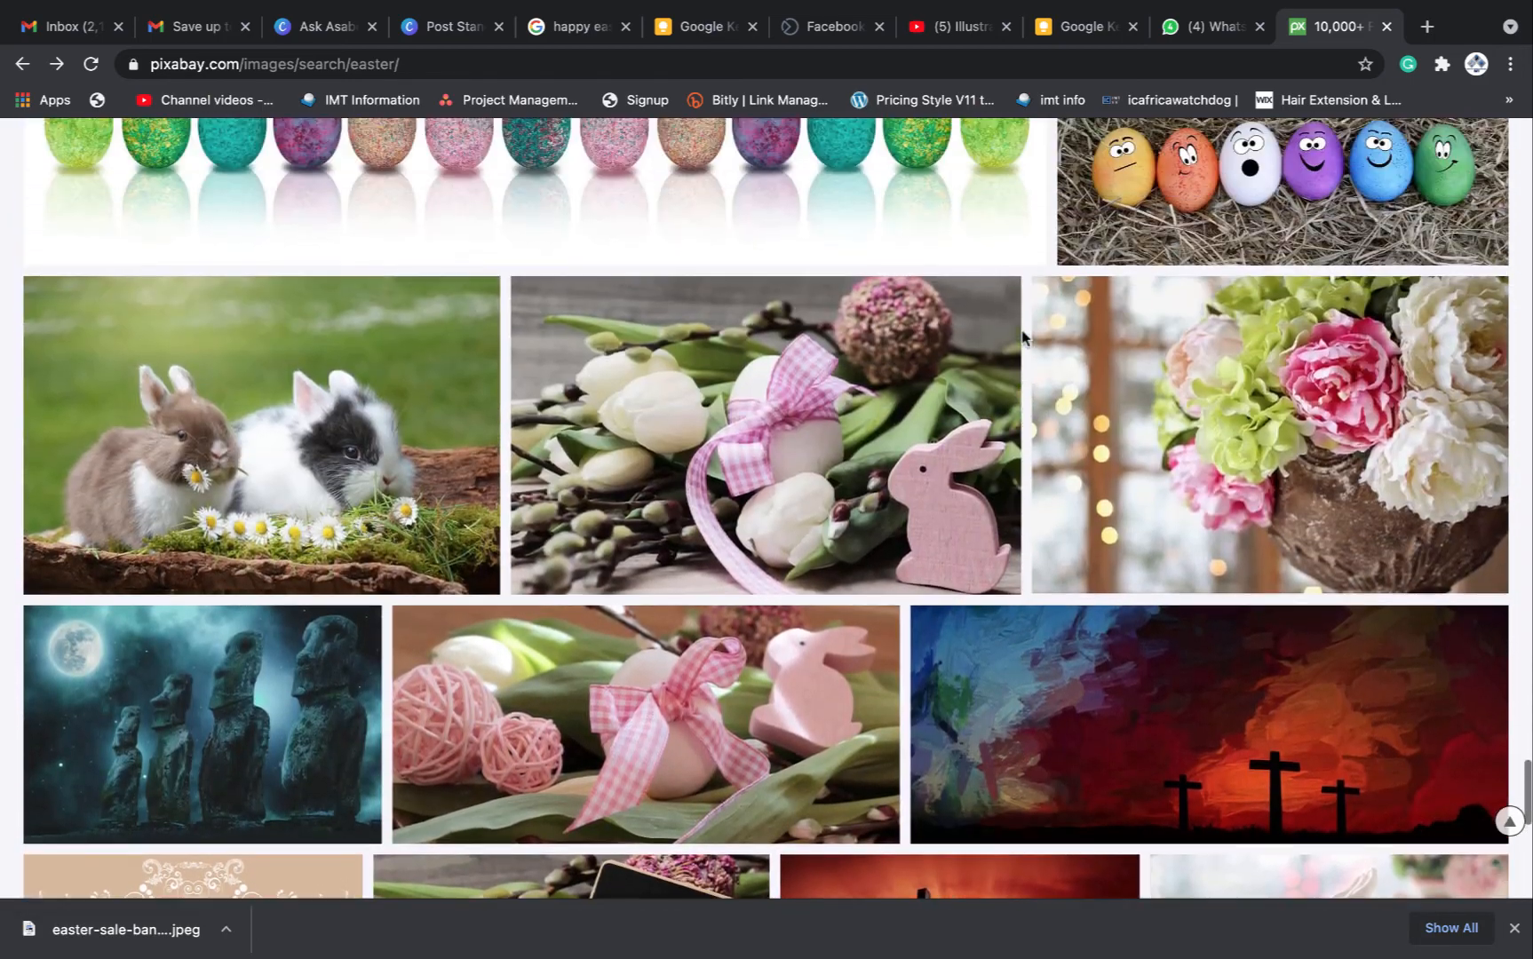
scroll(1023, 338, up, 3)
scroll(1023, 338, down, 6)
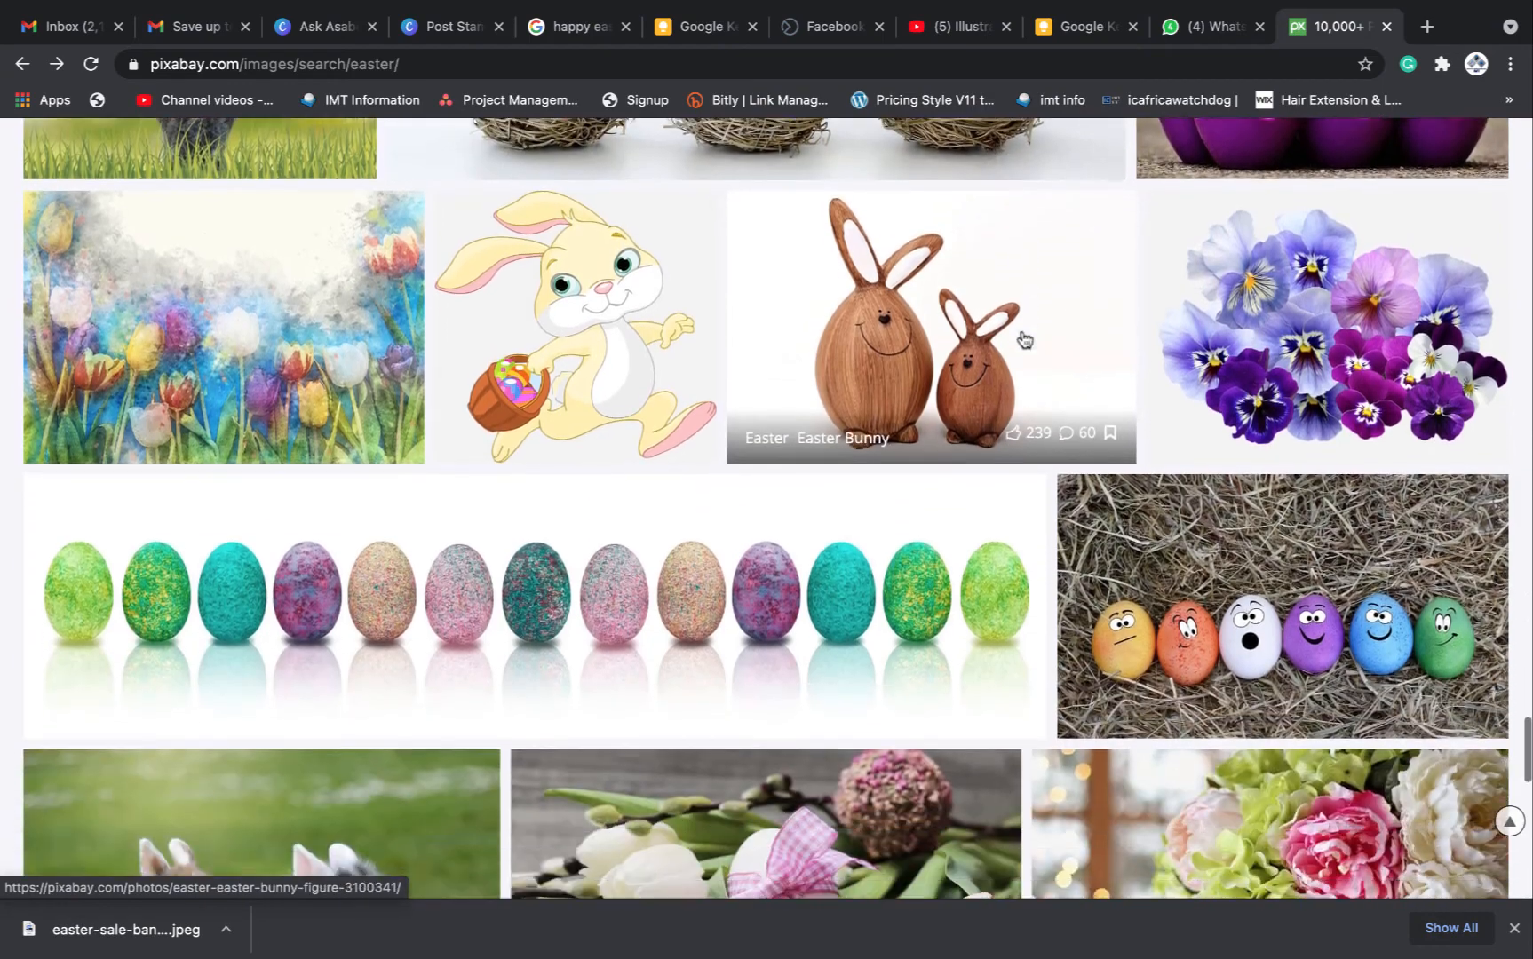
scroll(1024, 338, down, 10)
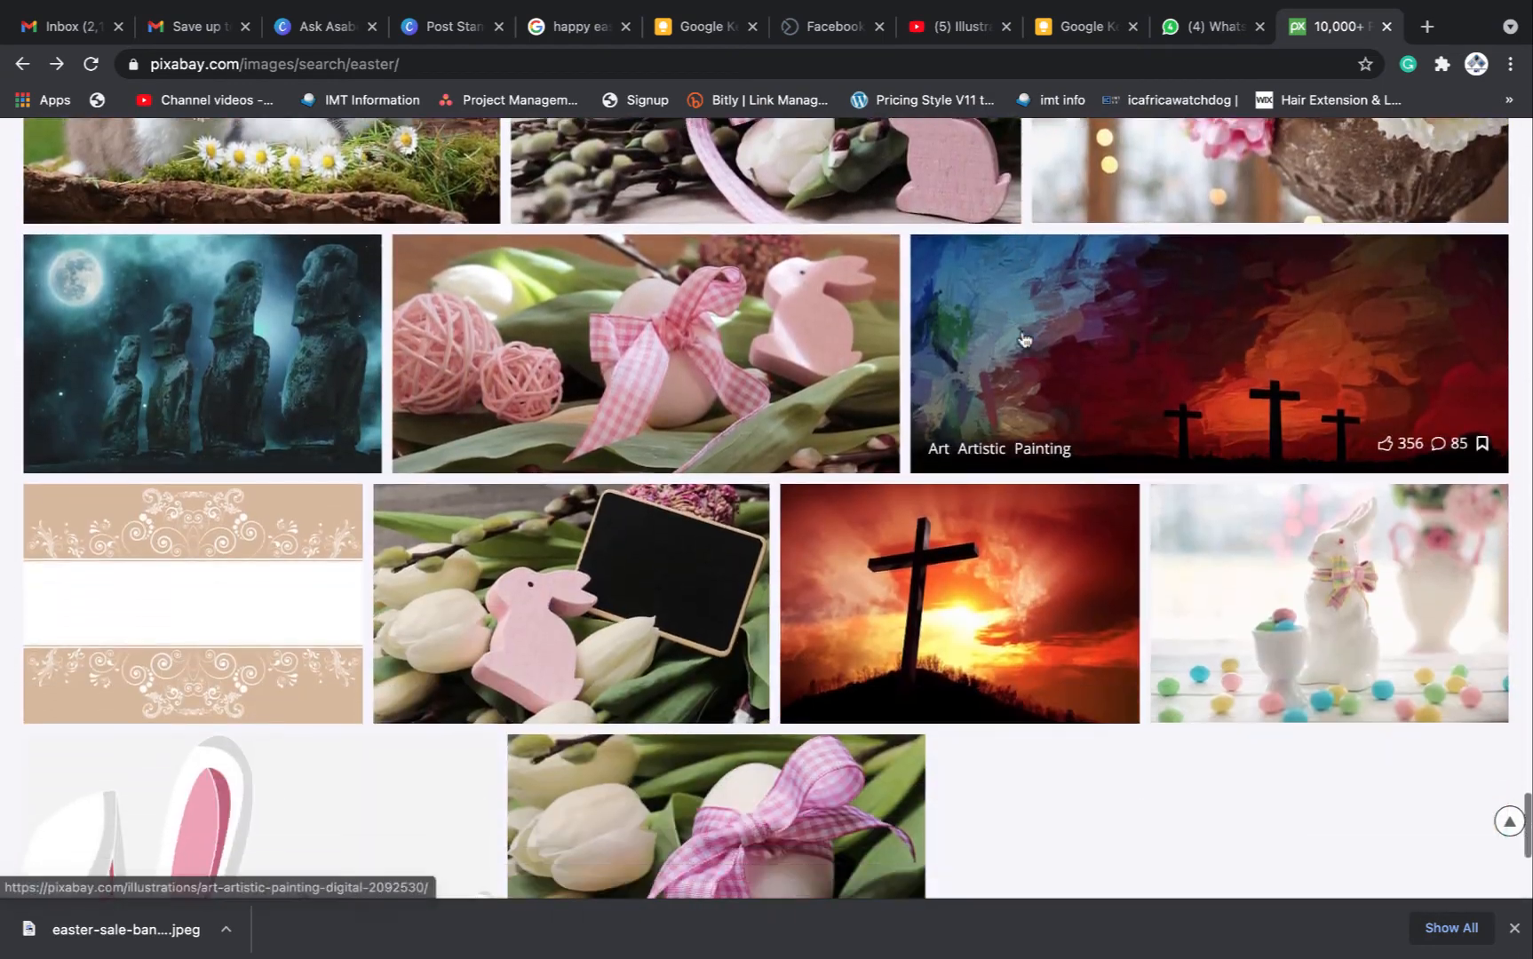
scroll(1023, 337, down, 2)
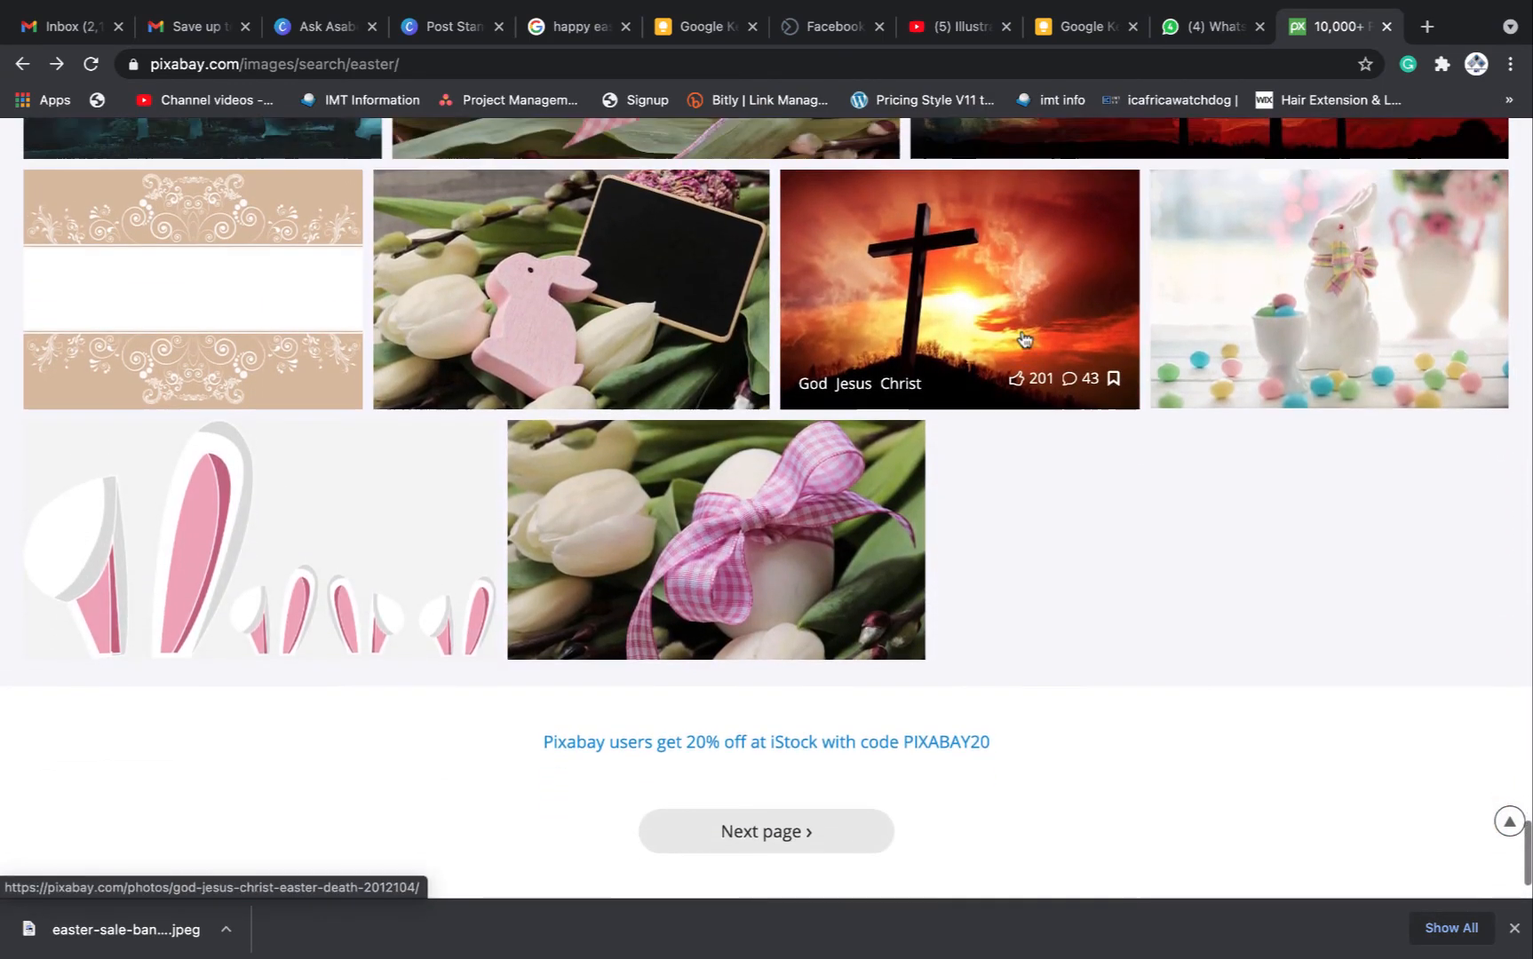
scroll(1023, 338, up, 2)
scroll(1024, 338, up, 6)
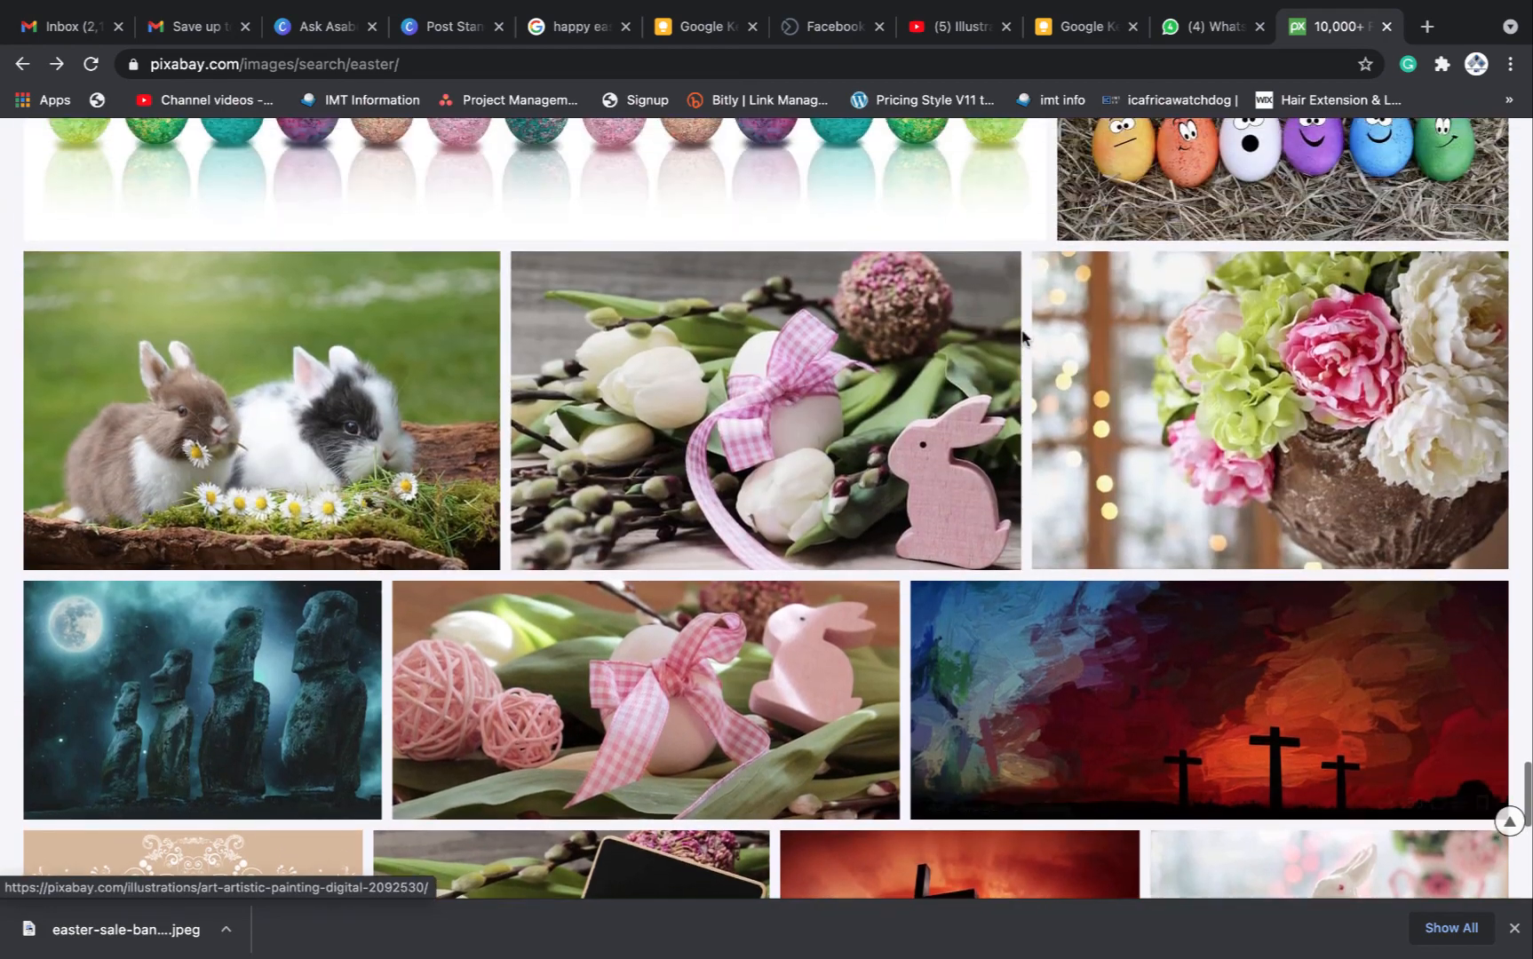
scroll(1023, 338, up, 9)
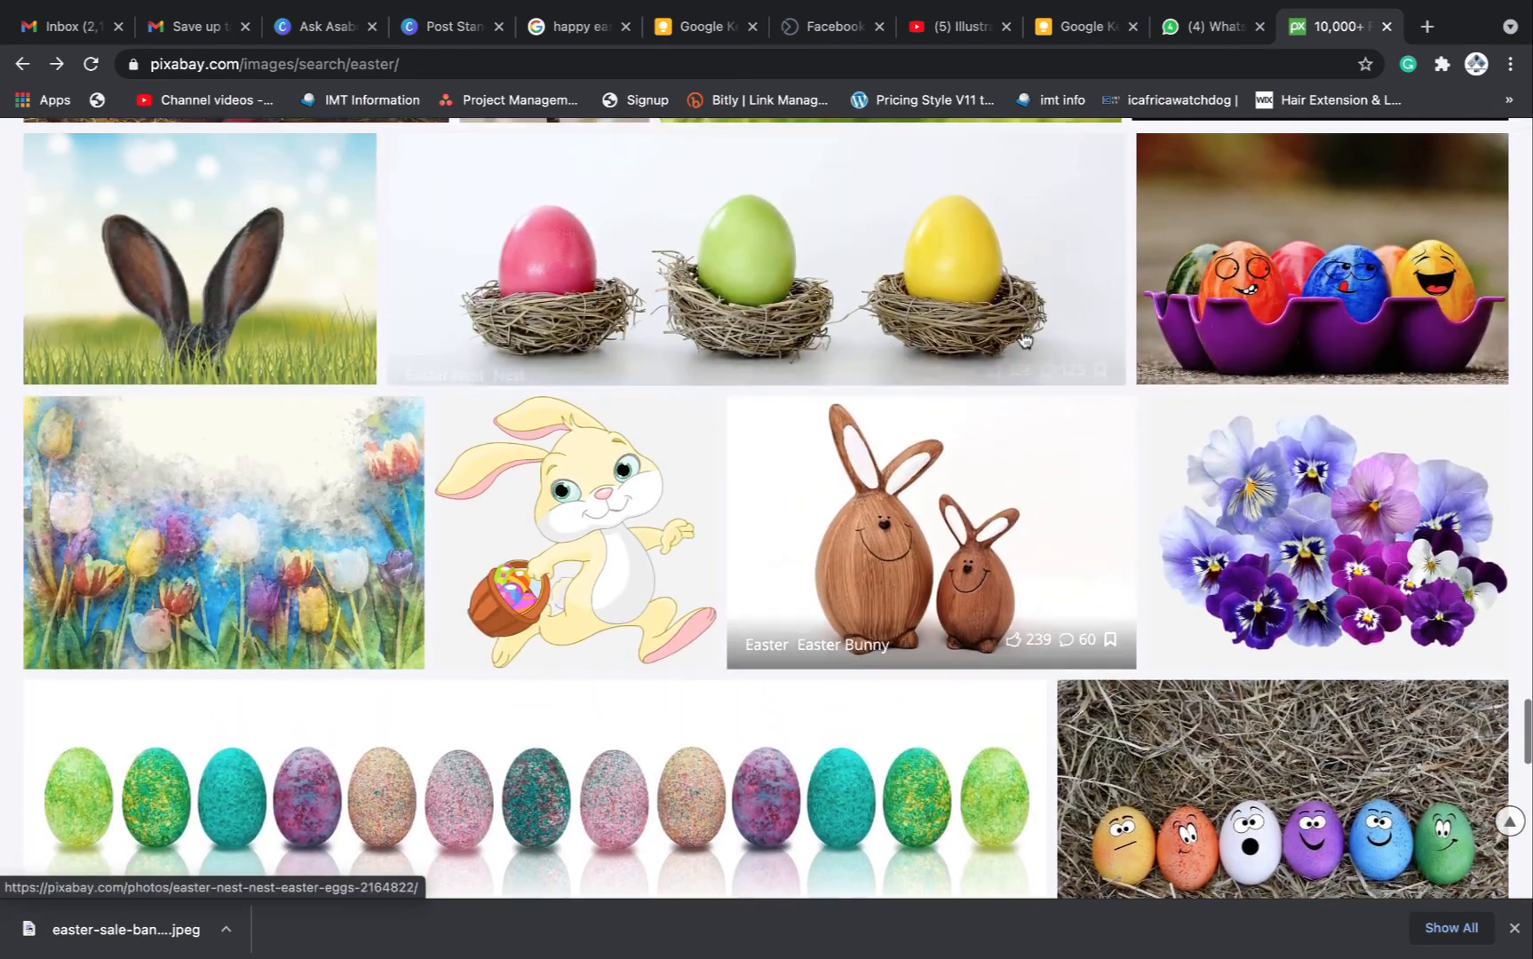
scroll(1025, 339, up, 6)
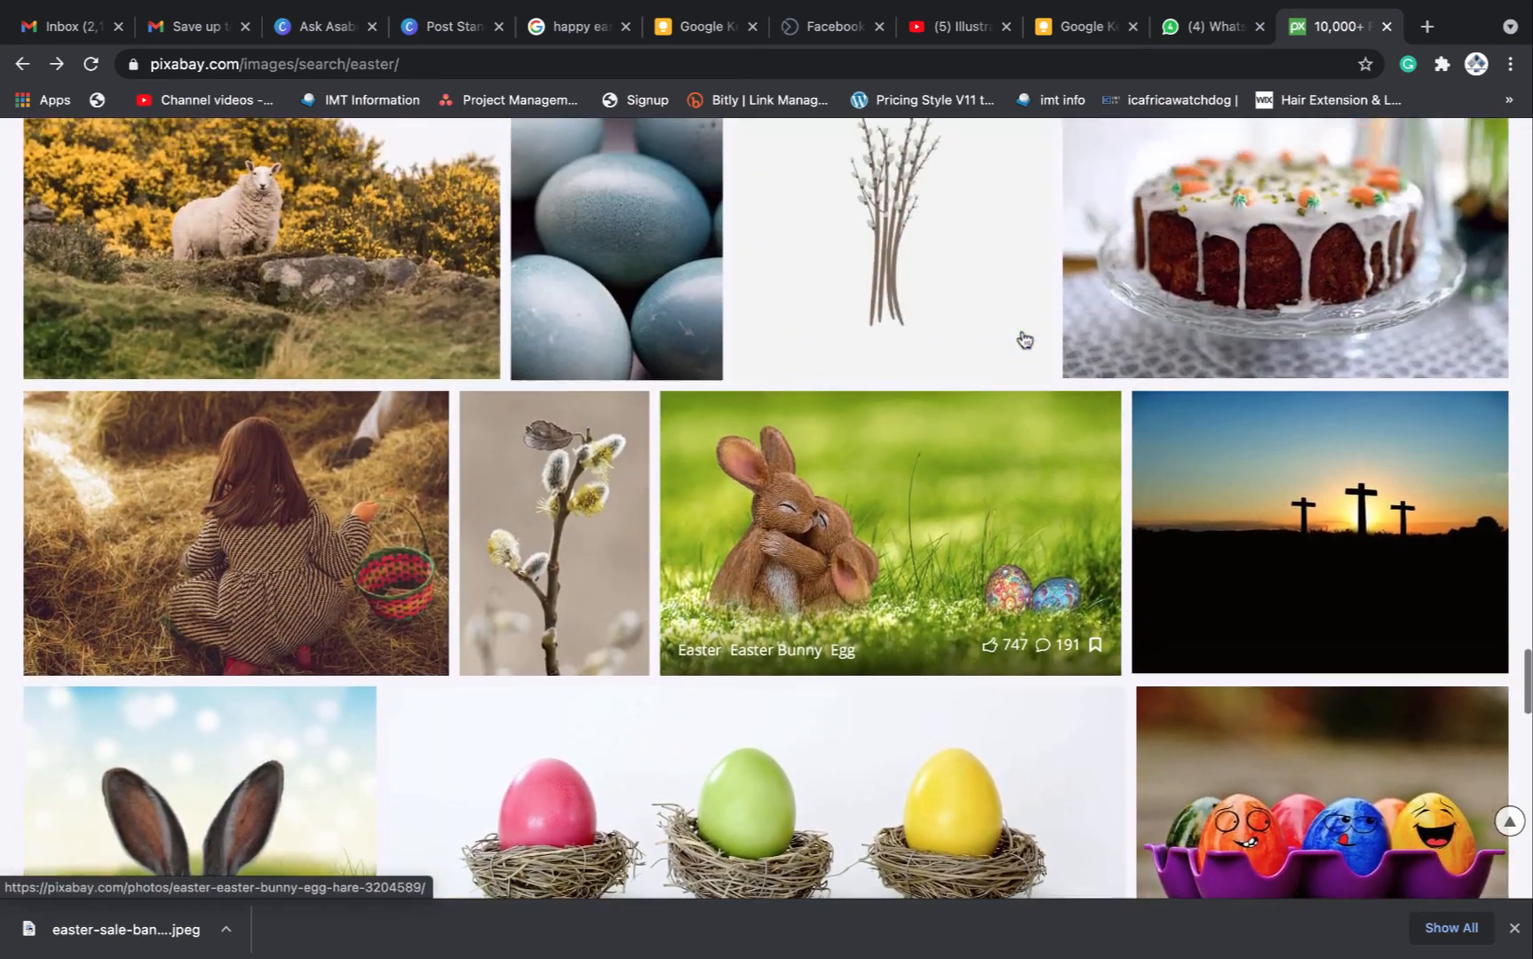
scroll(1025, 338, up, 8)
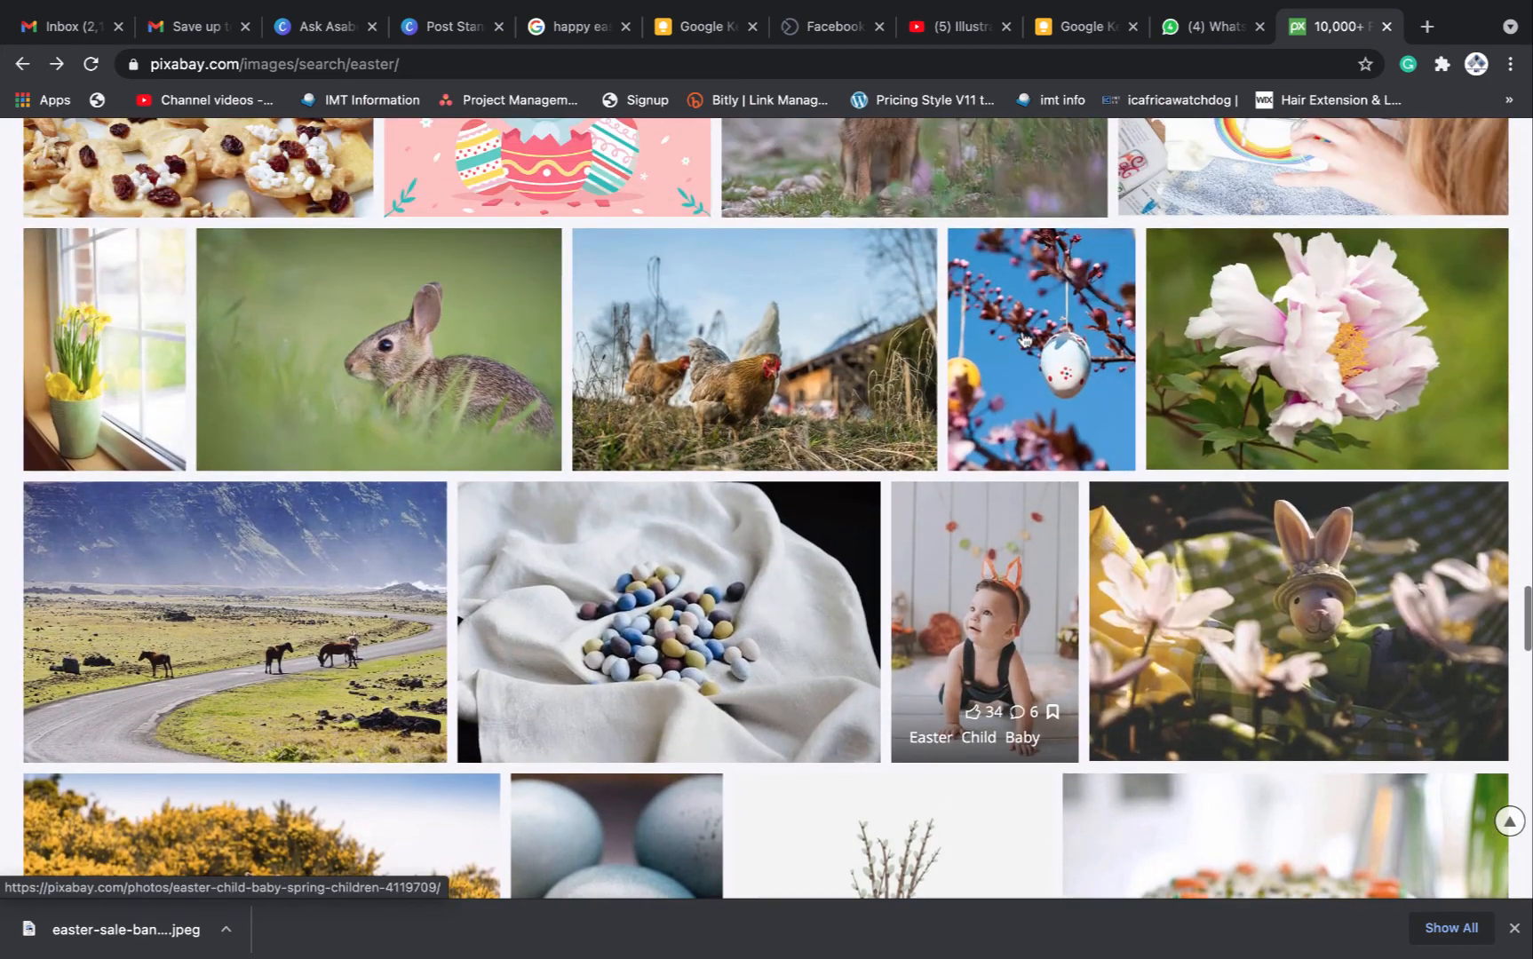
scroll(1021, 337, up, 8)
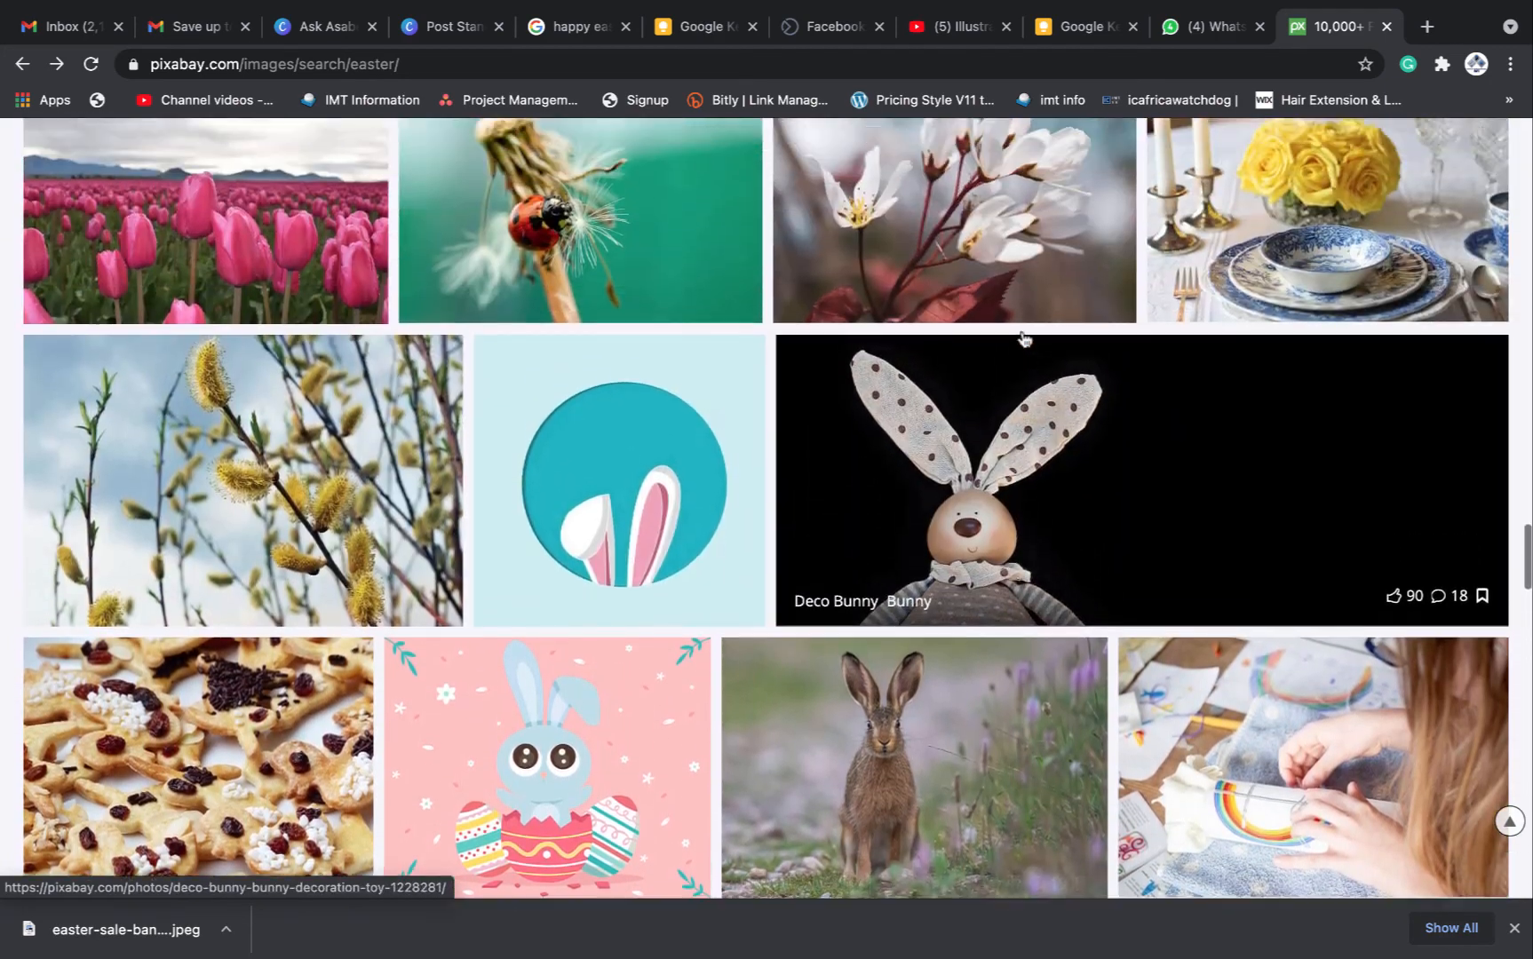
scroll(1021, 338, up, 6)
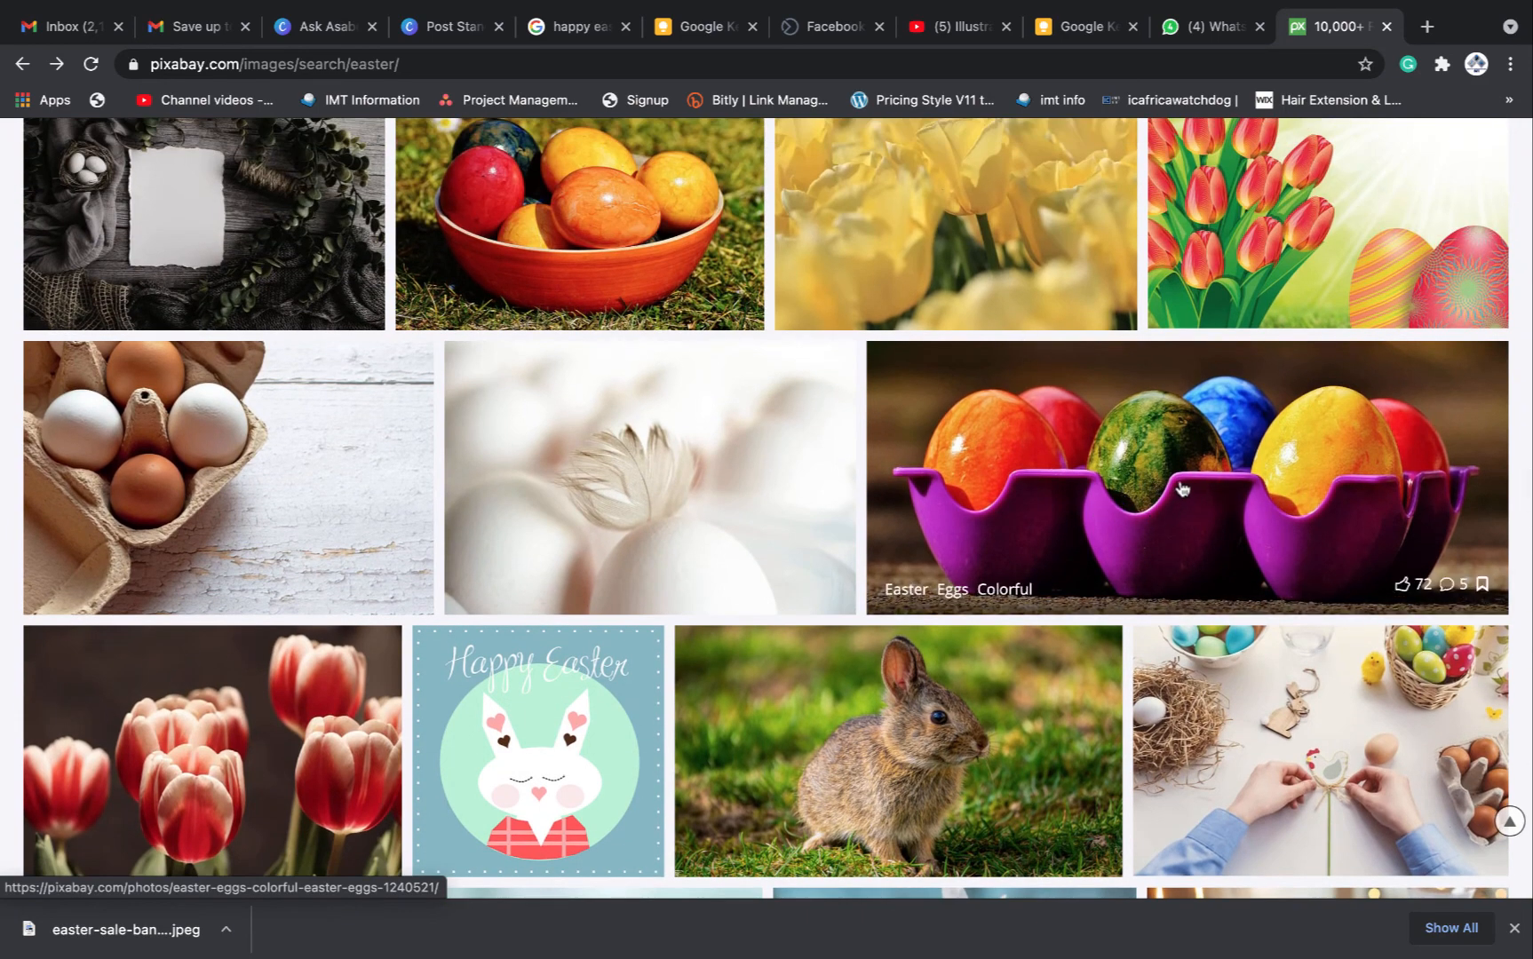
scroll(1182, 488, up, 2)
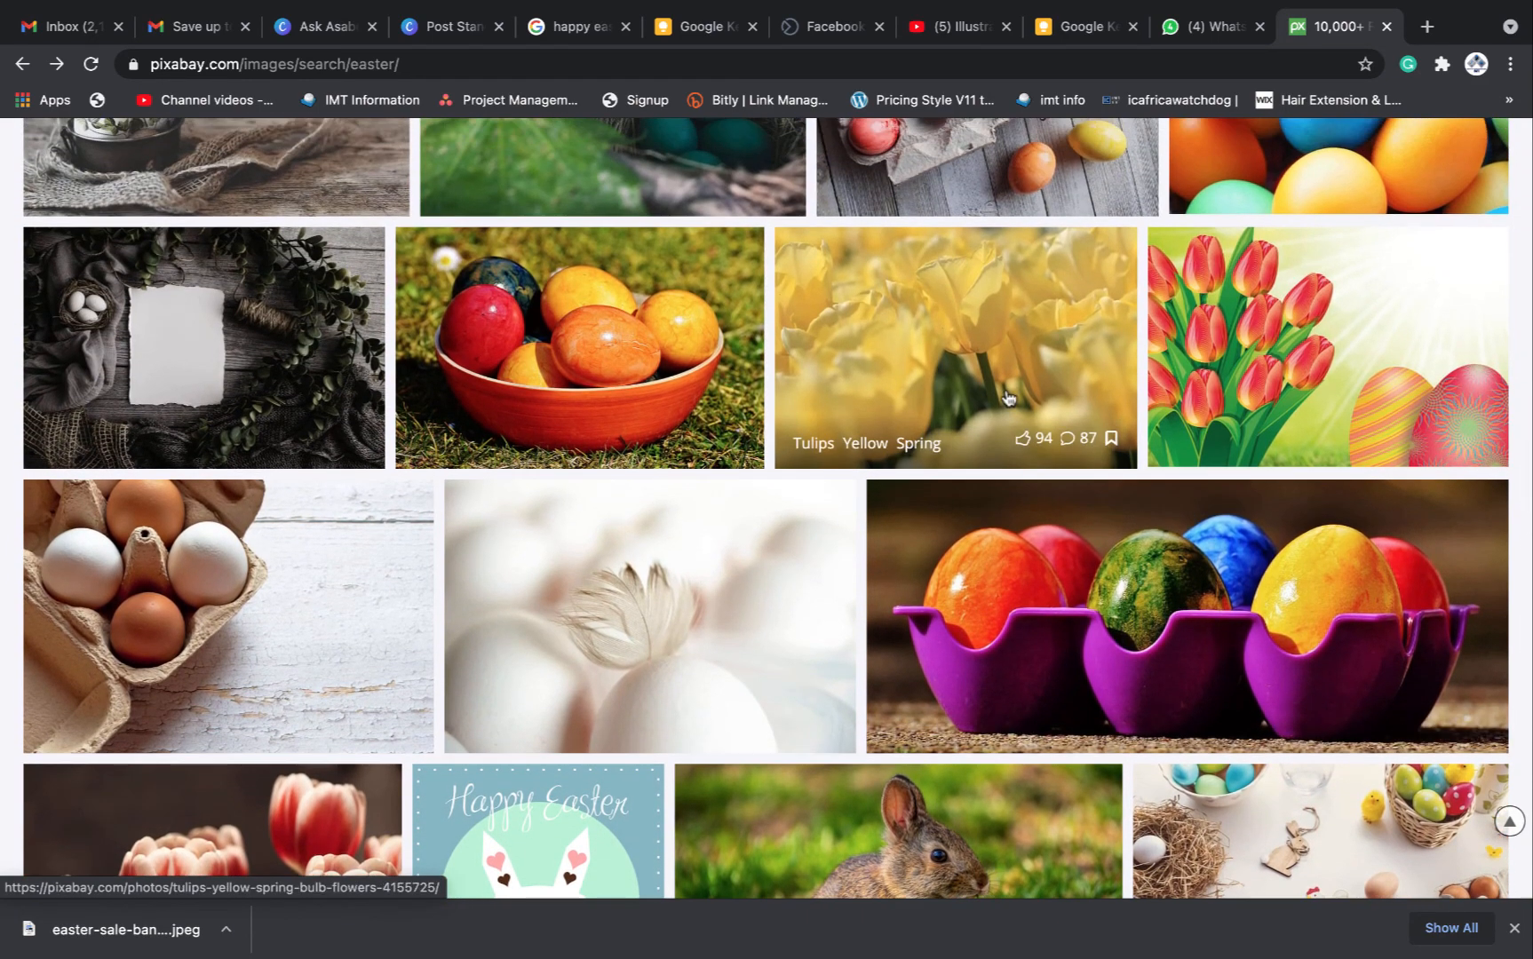
scroll(947, 391, up, 8)
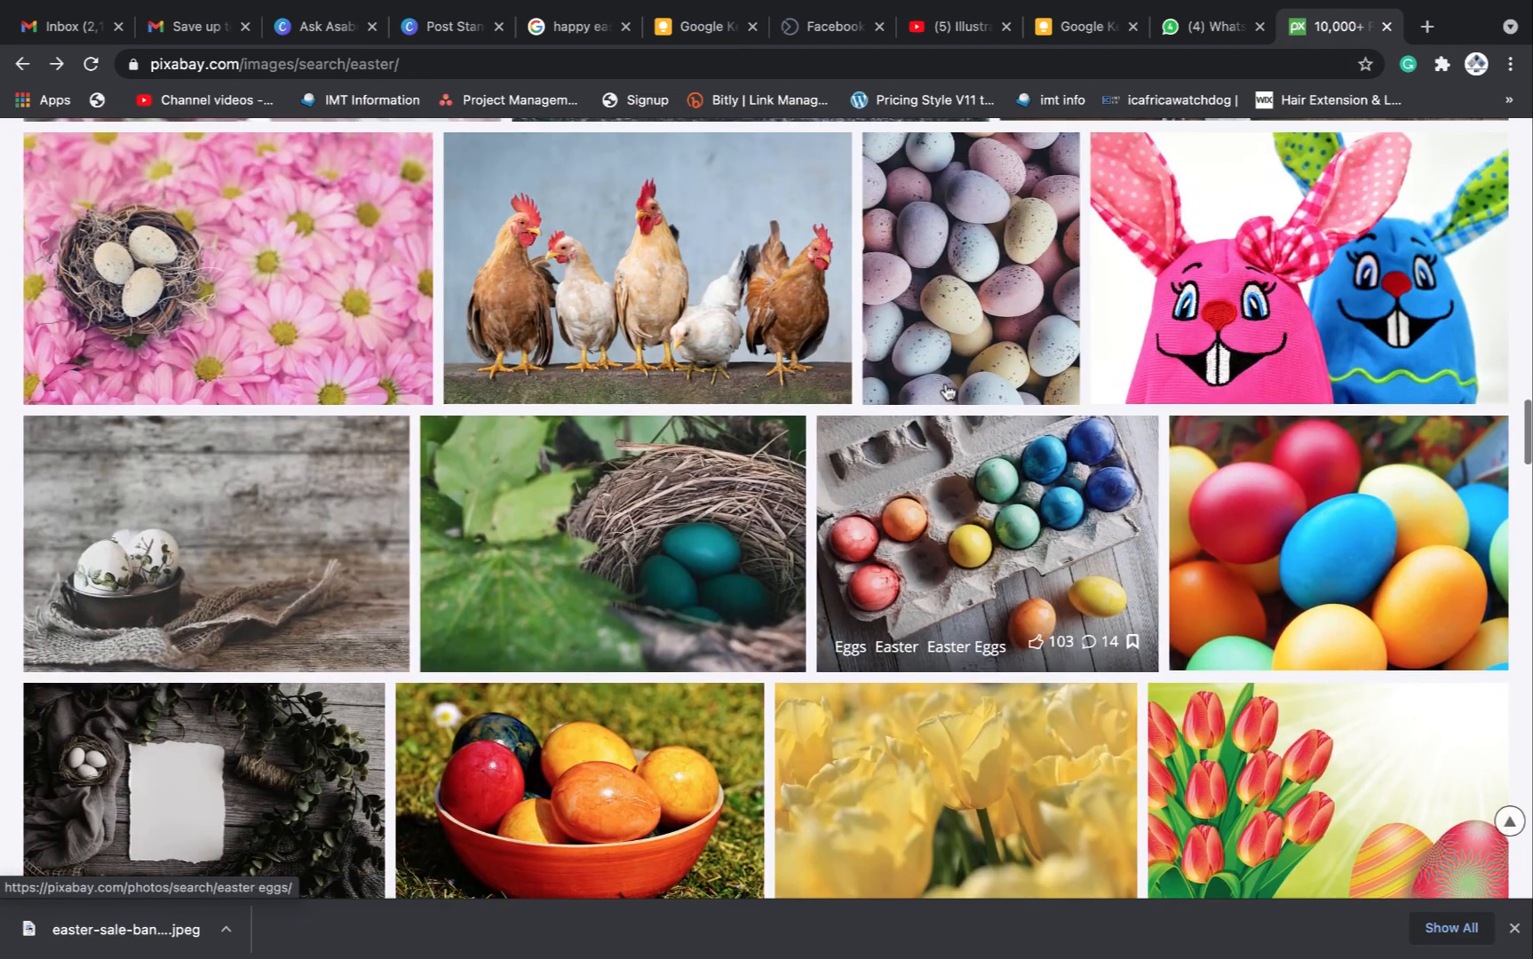
scroll(947, 391, up, 10)
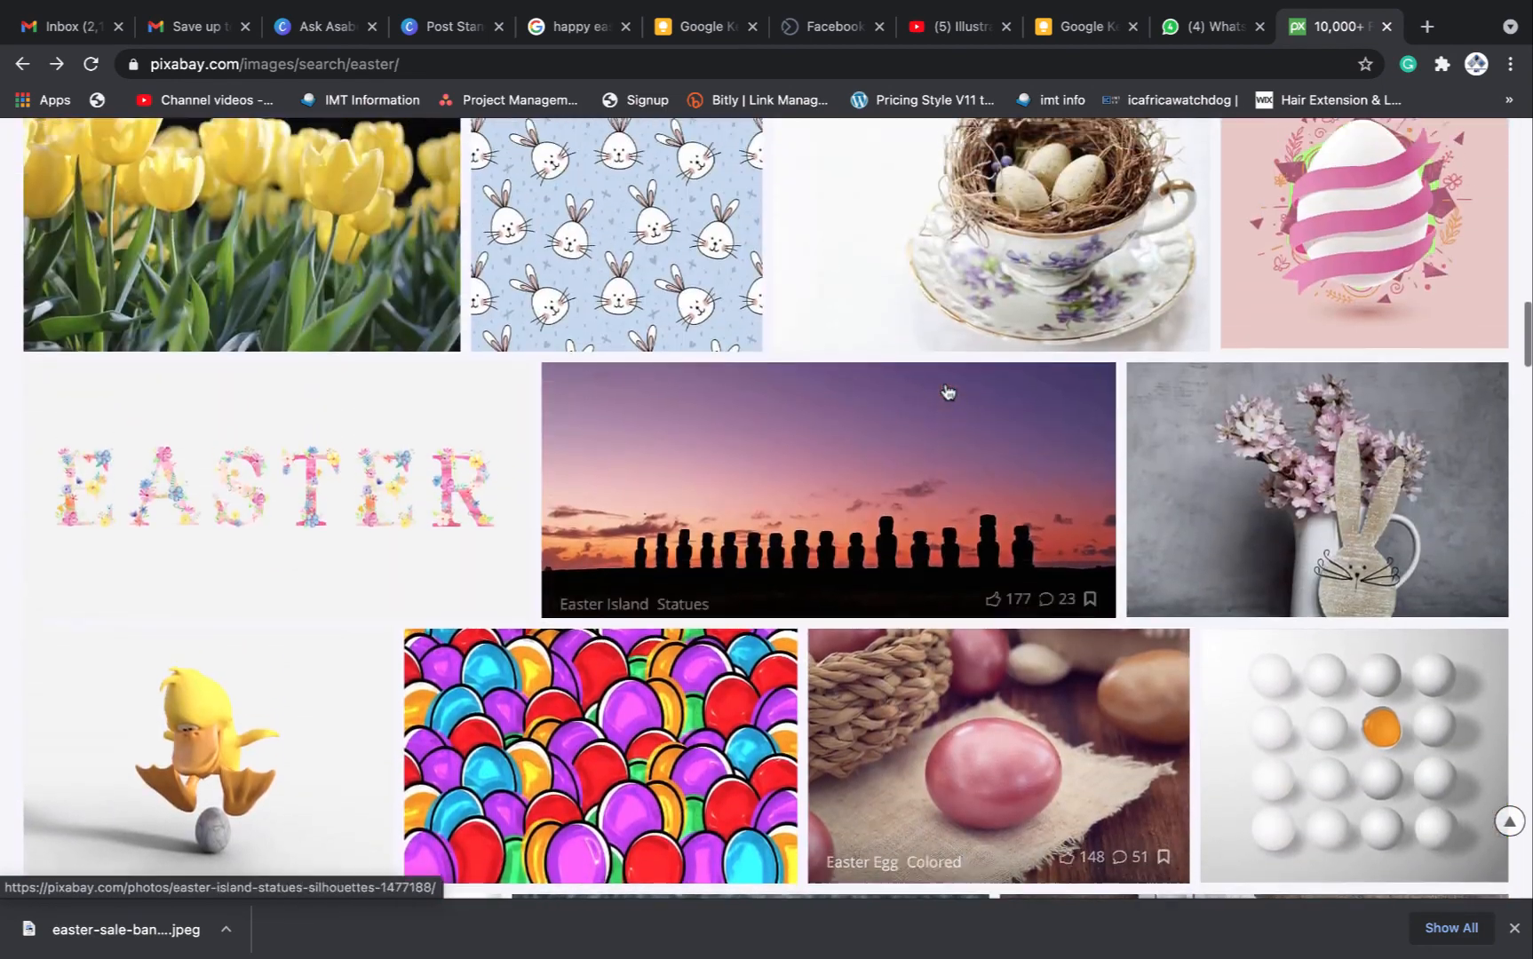
scroll(947, 391, down, 18)
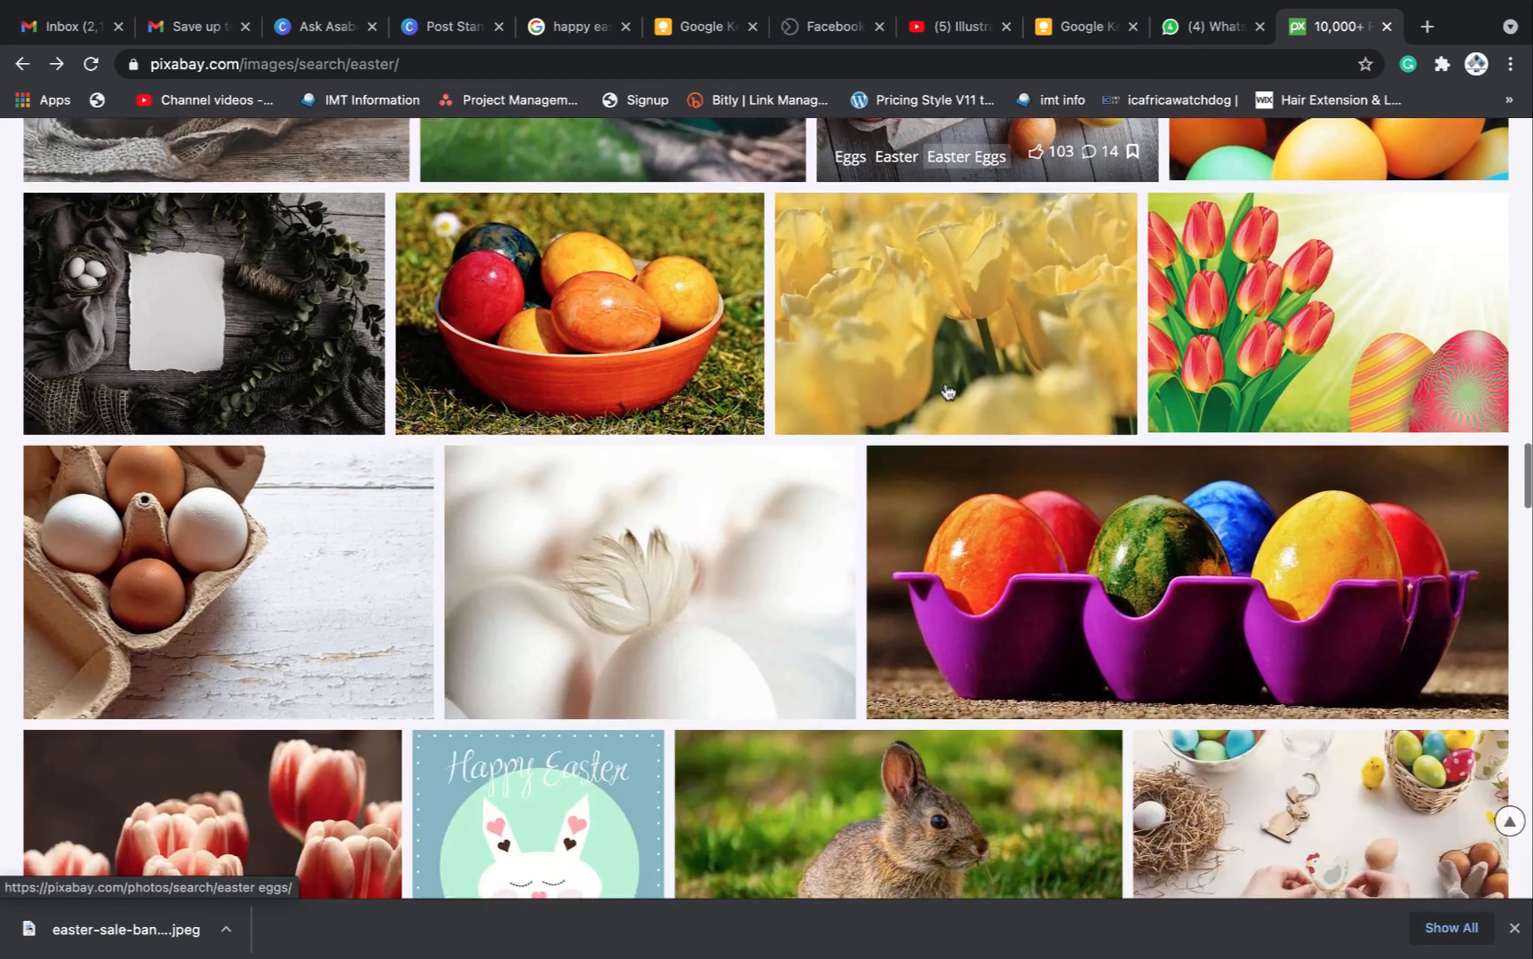
Open the photo of colorful eggs in a purple tray and download it as a 1920×821 JPG, completing the captcha
scroll(947, 390, down, 2)
click(1076, 441)
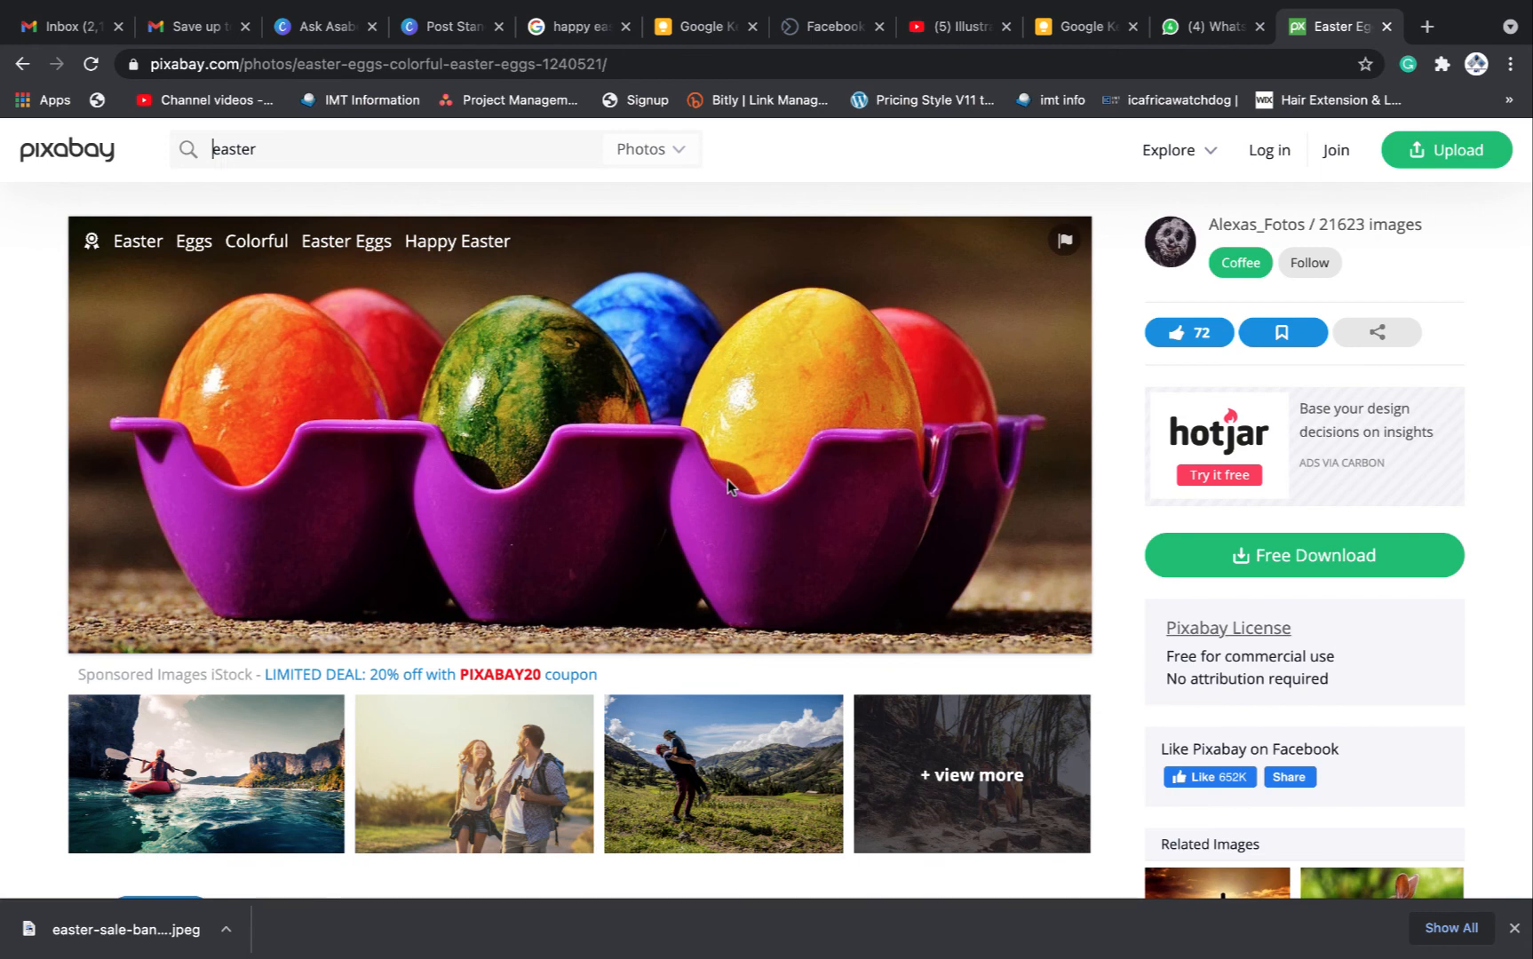
click(1238, 563)
click(1232, 753)
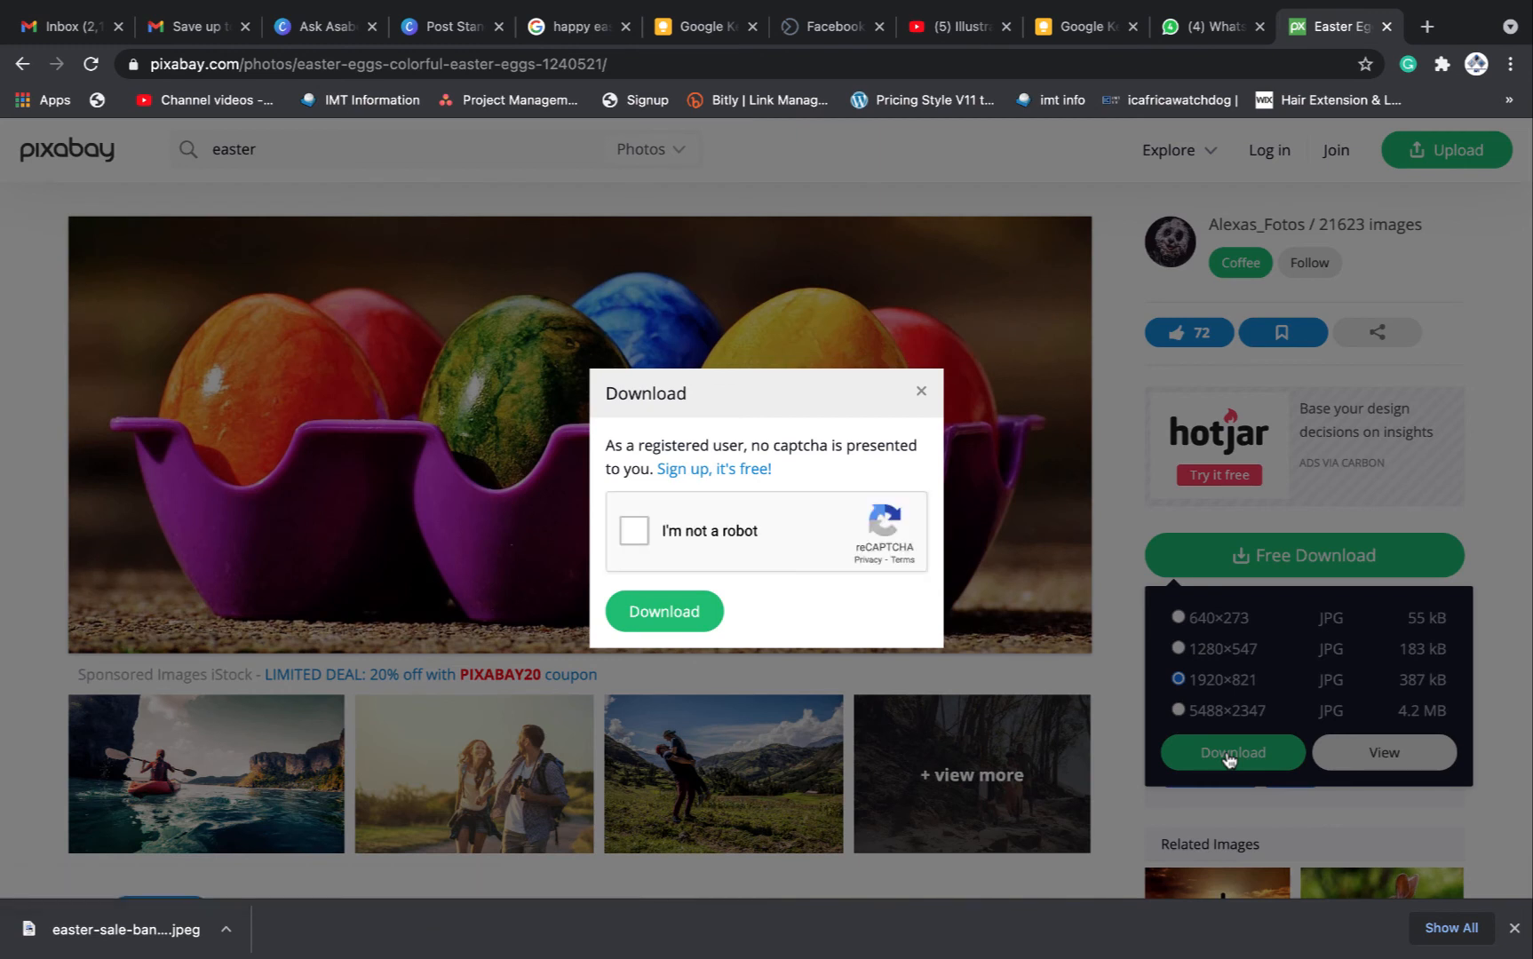
click(641, 533)
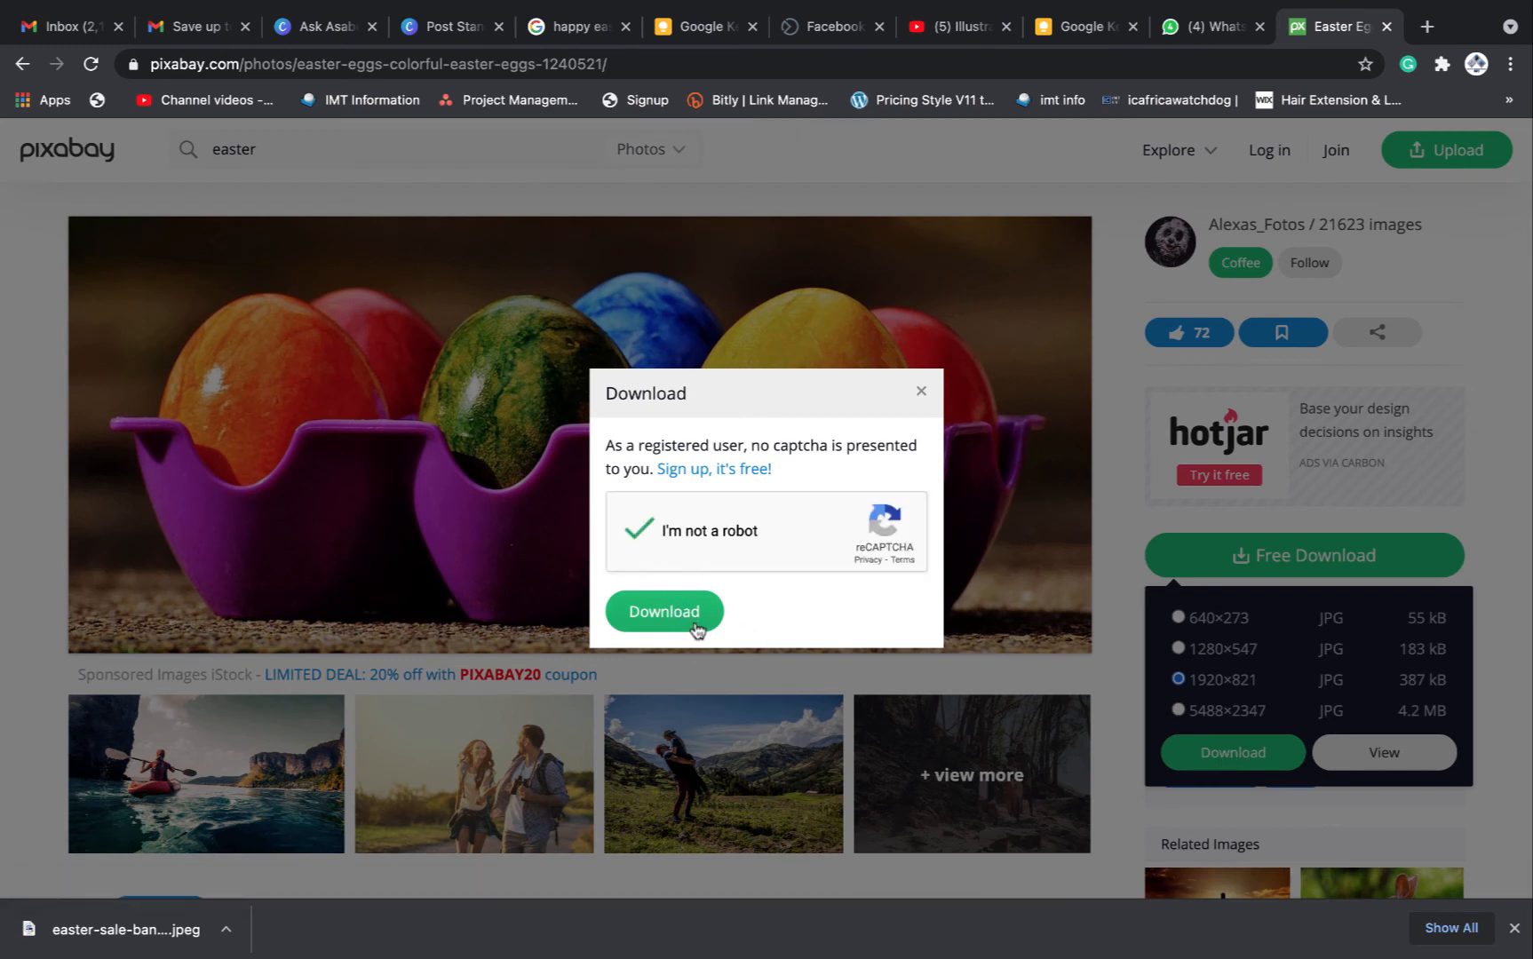
click(667, 613)
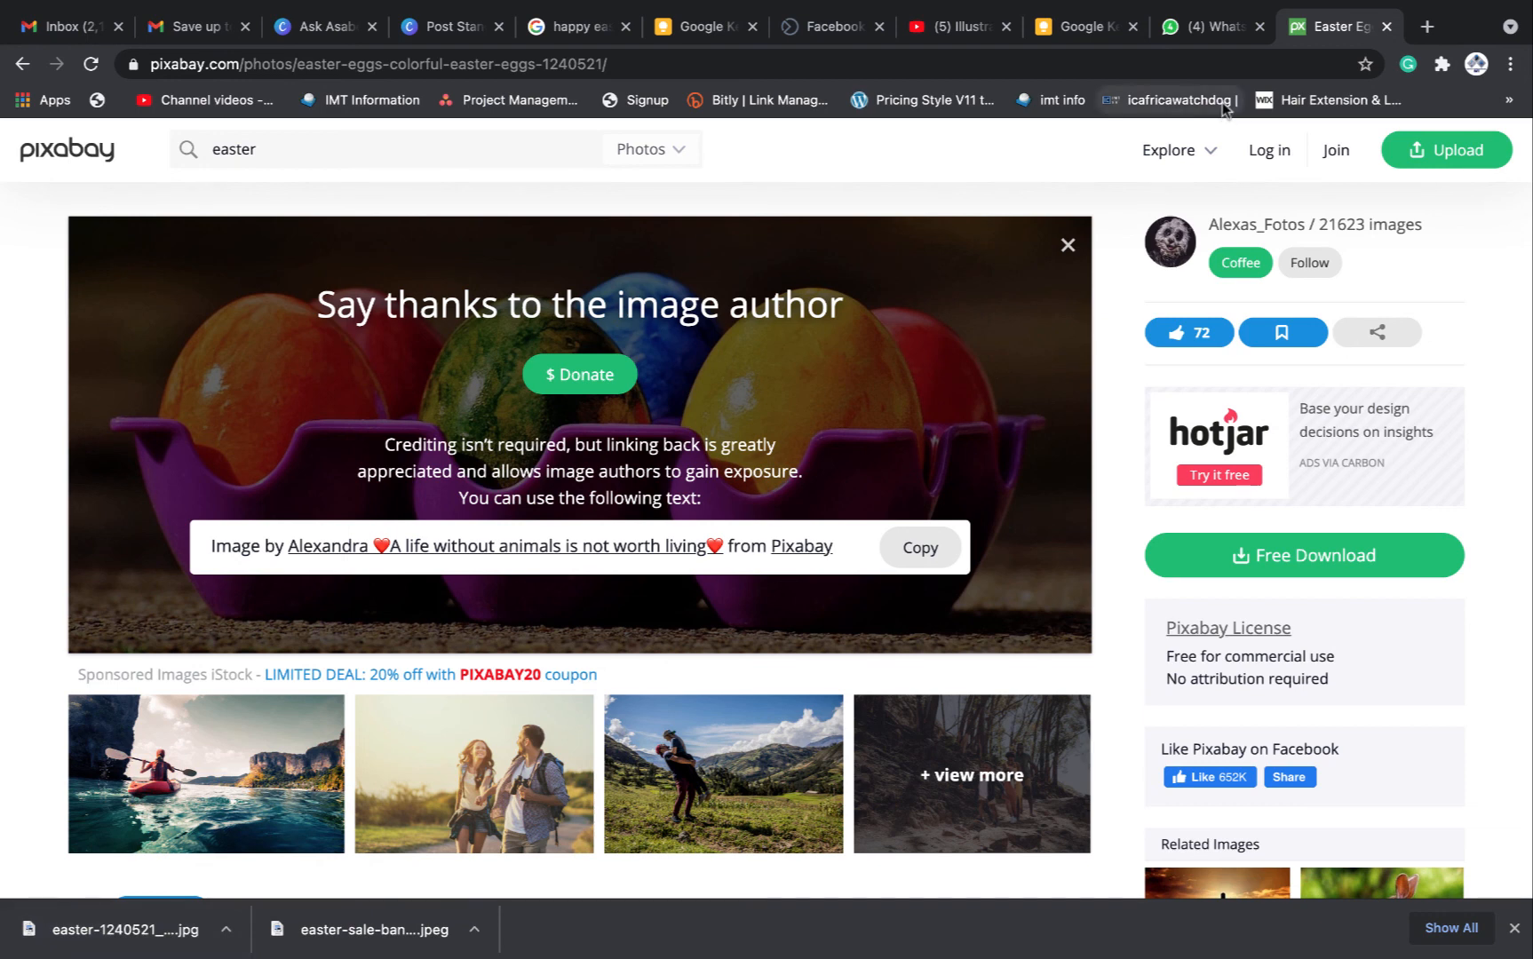
Switch back to Canva, upload the downloaded purple egg tray photo and place it over the white area of page 7
click(452, 29)
scroll(582, 695, down, 1)
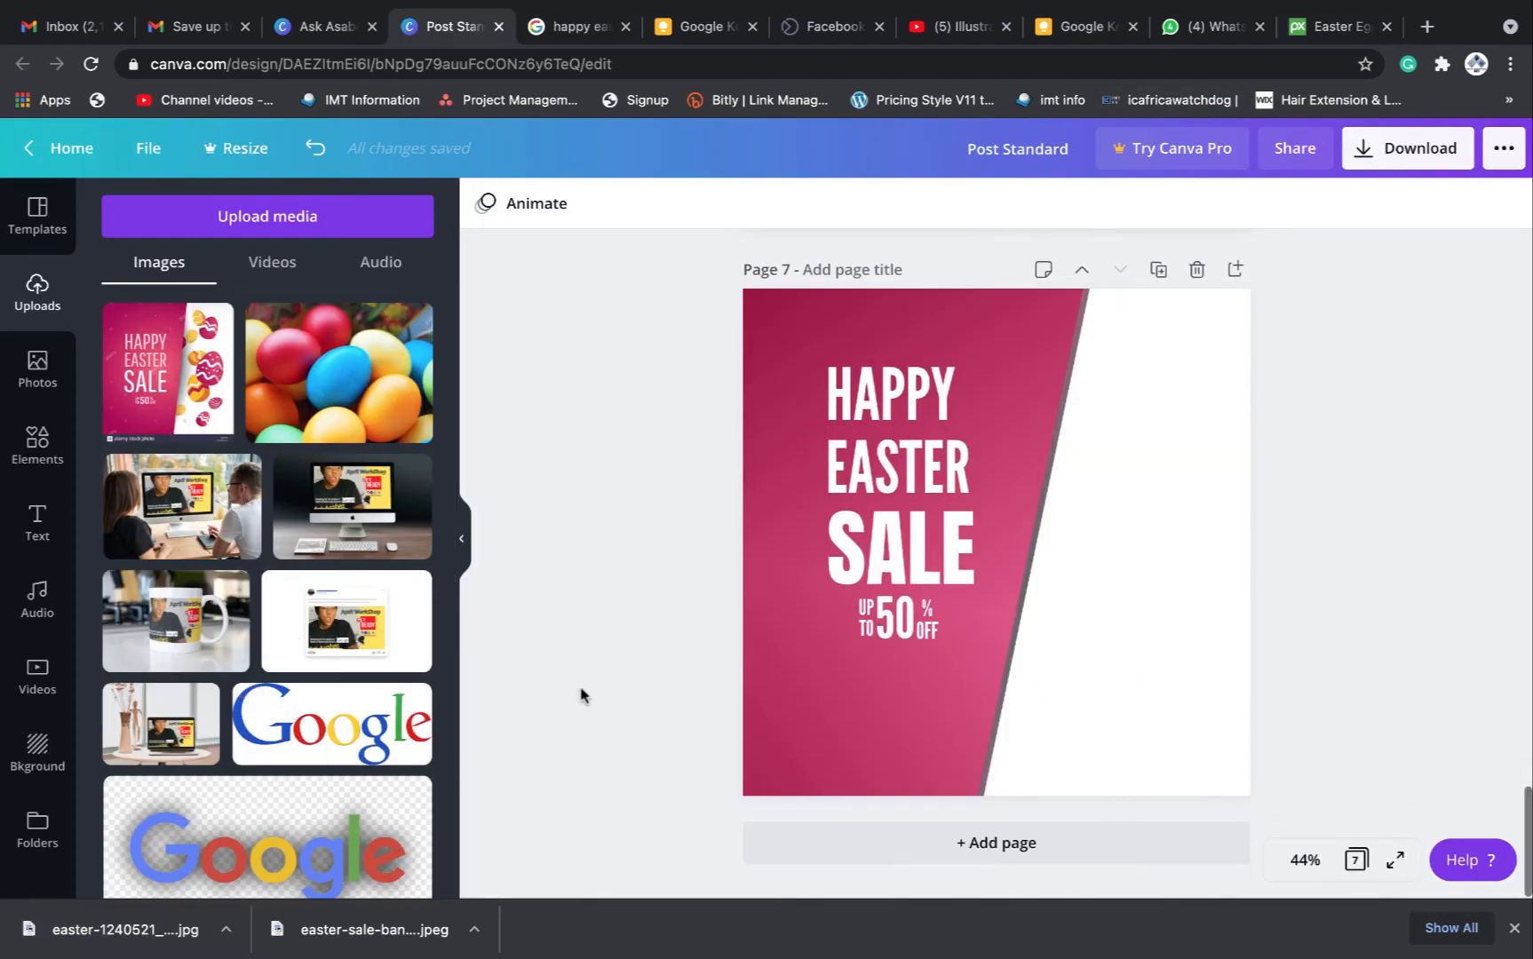
drag(118, 940, 260, 620)
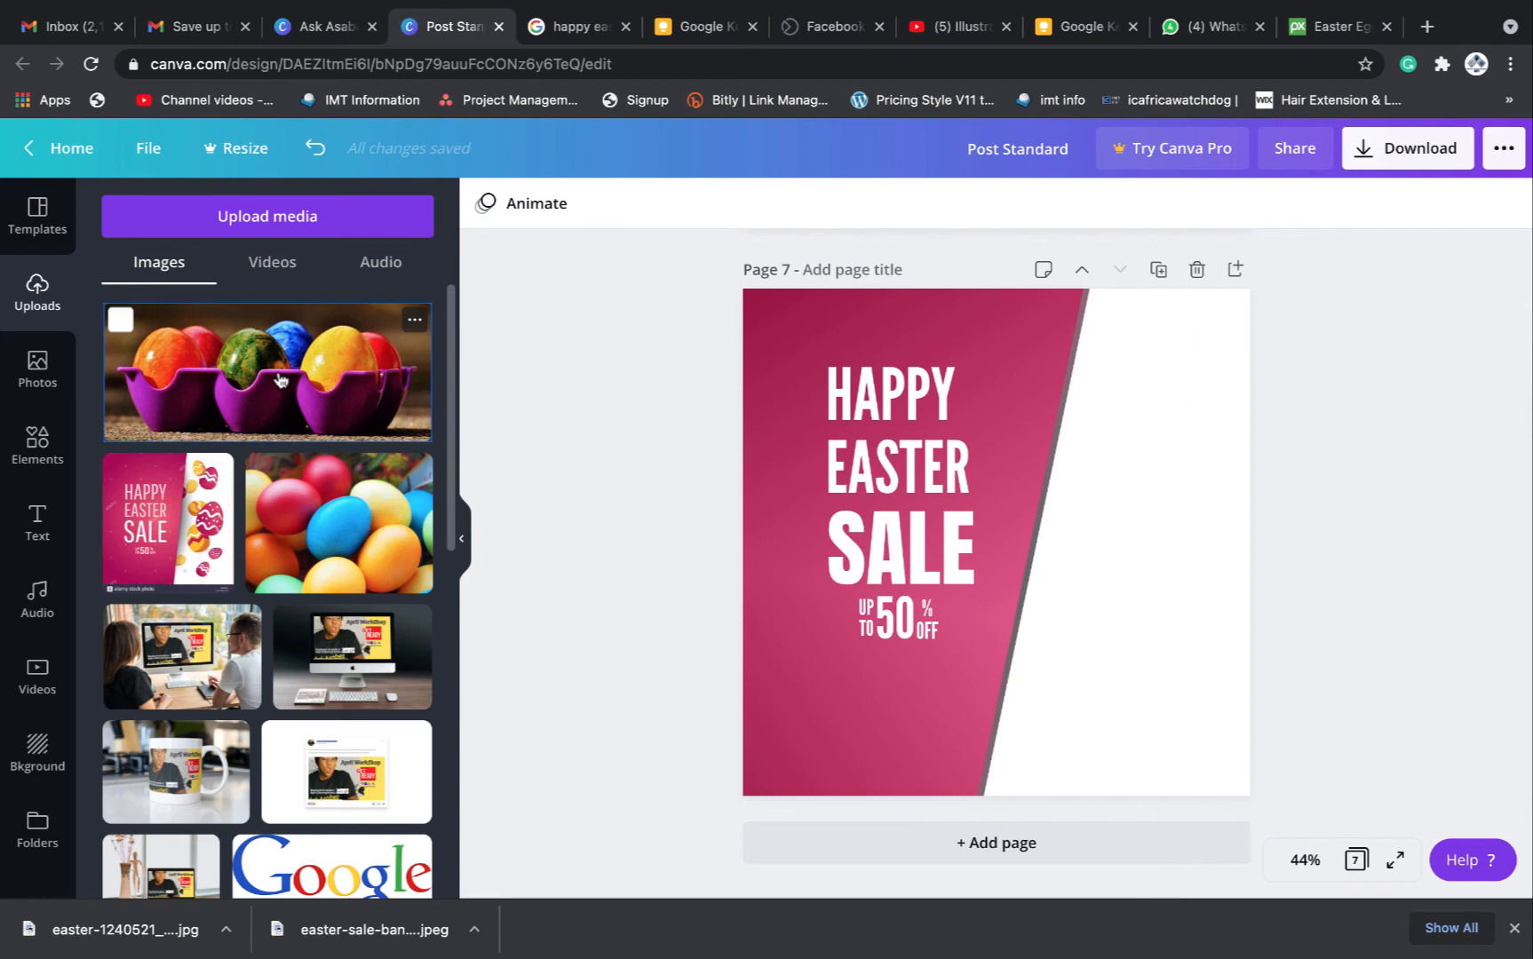
drag(279, 380, 1094, 541)
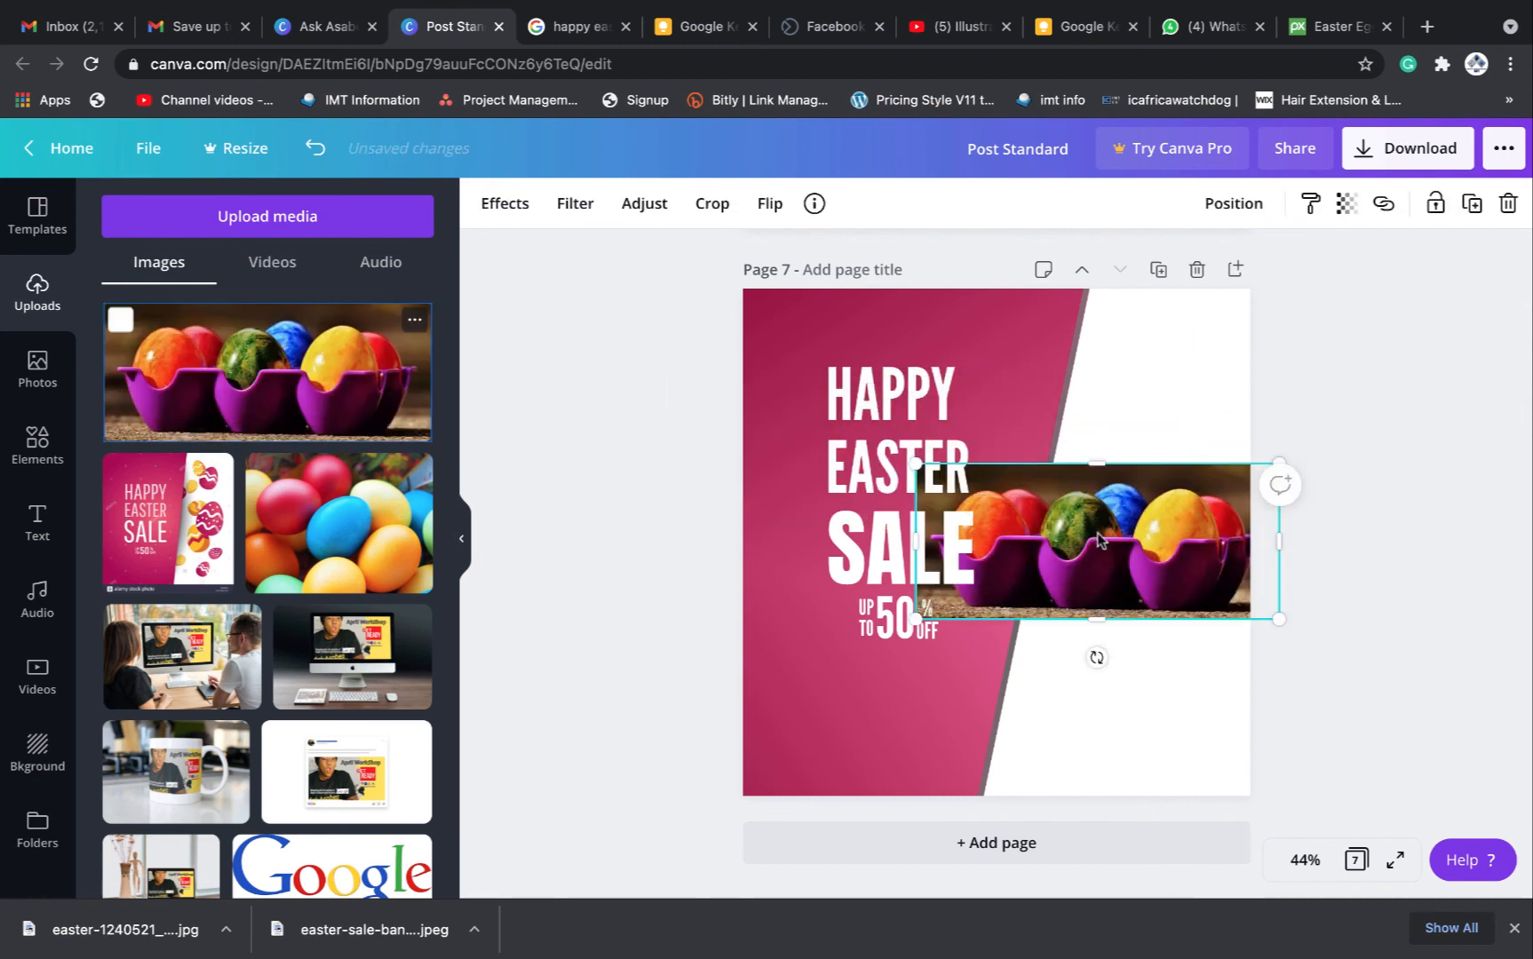
Set the purple egg tray photo as page 7's background and check how it is cropped
right_click(1110, 524)
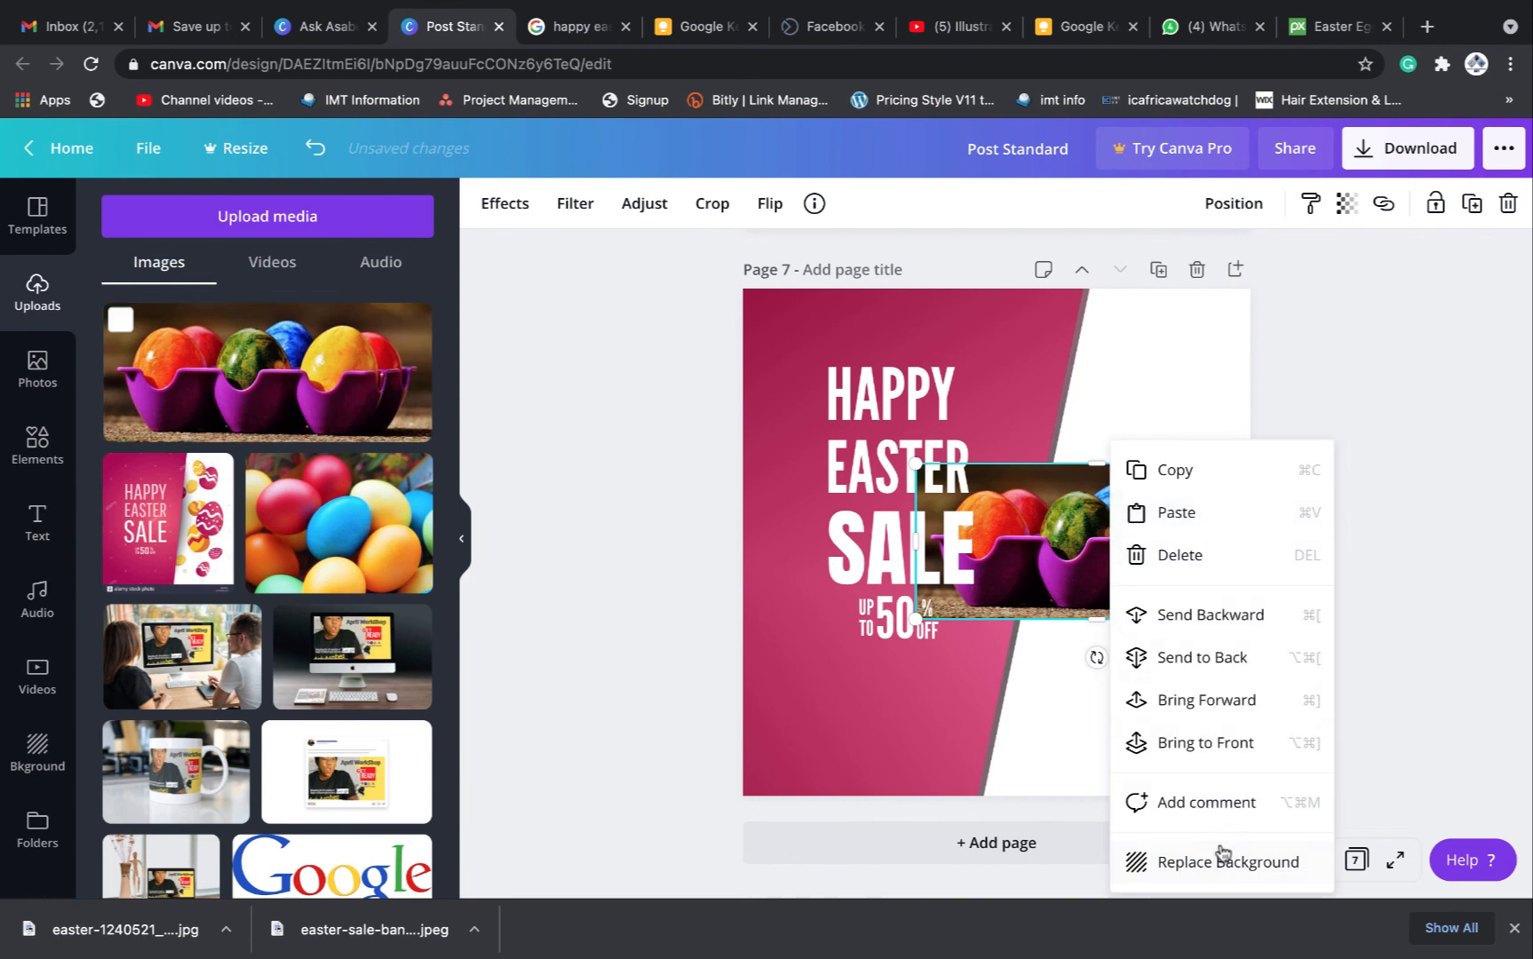
click(1208, 875)
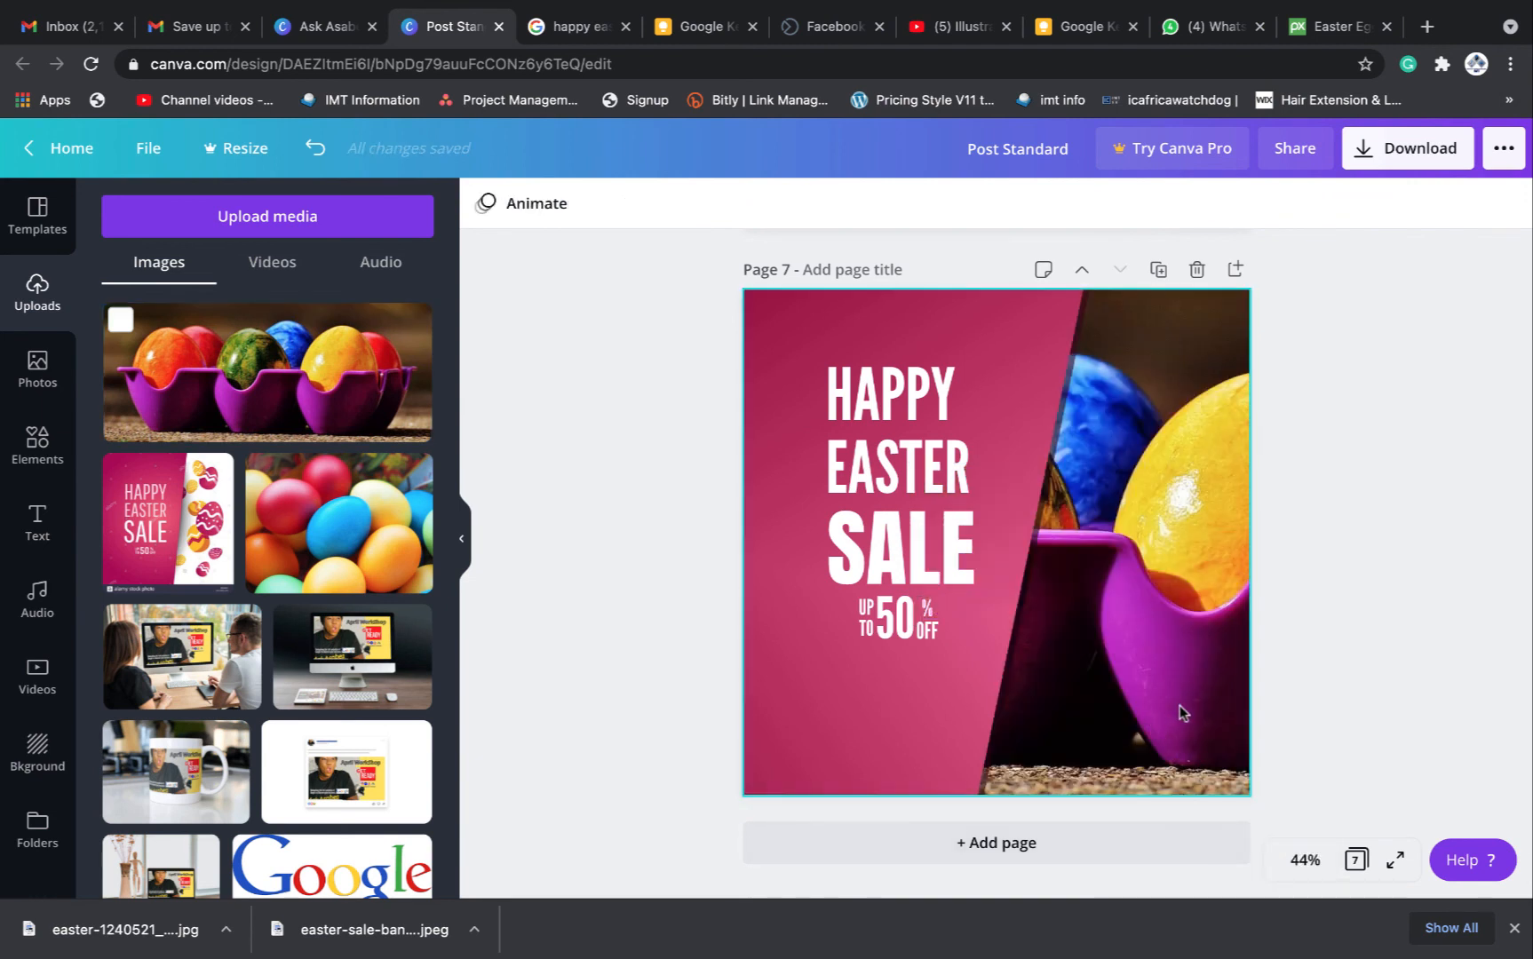
click(1158, 638)
double_click(1157, 637)
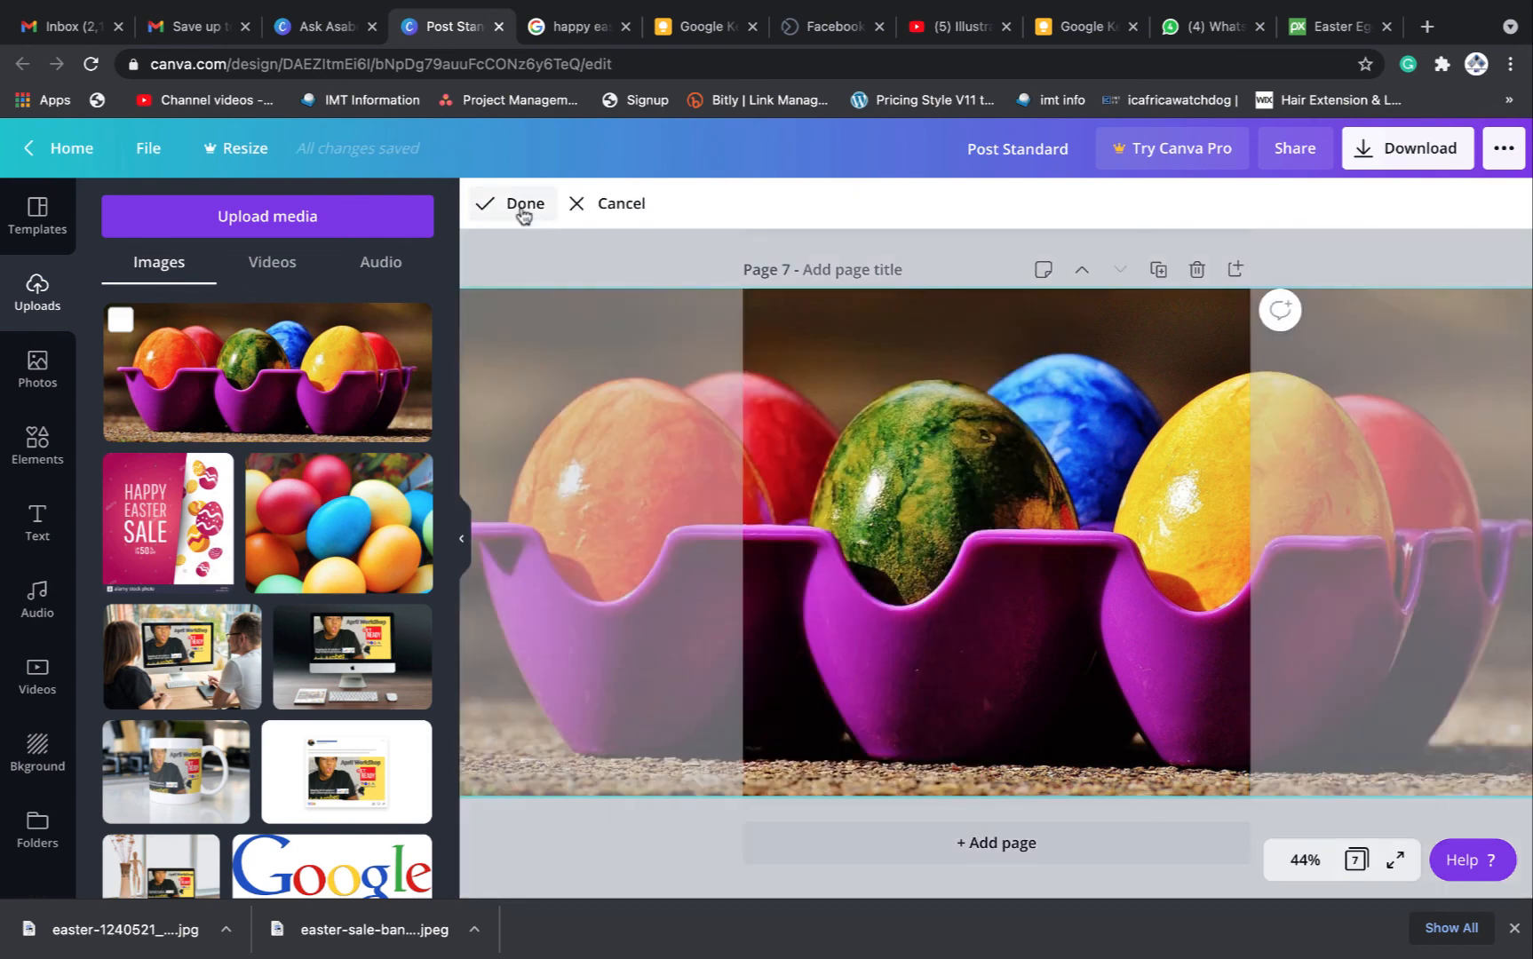
click(524, 210)
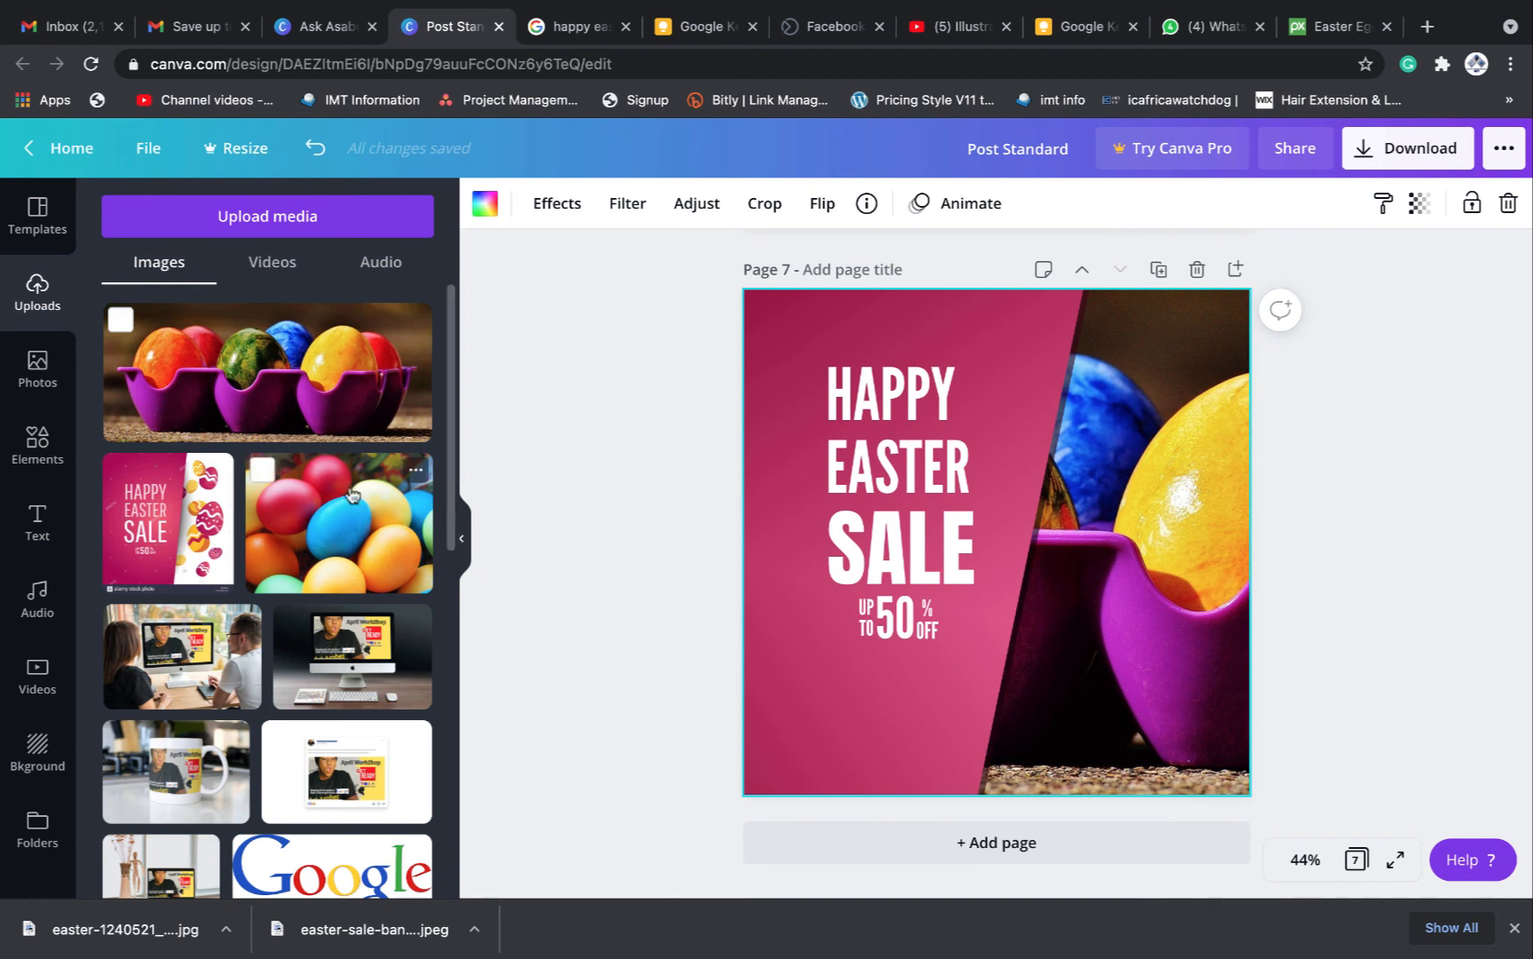
Add the uploaded photo of piled colorful eggs to page 7 and replace the page background with it
drag(323, 515, 1113, 593)
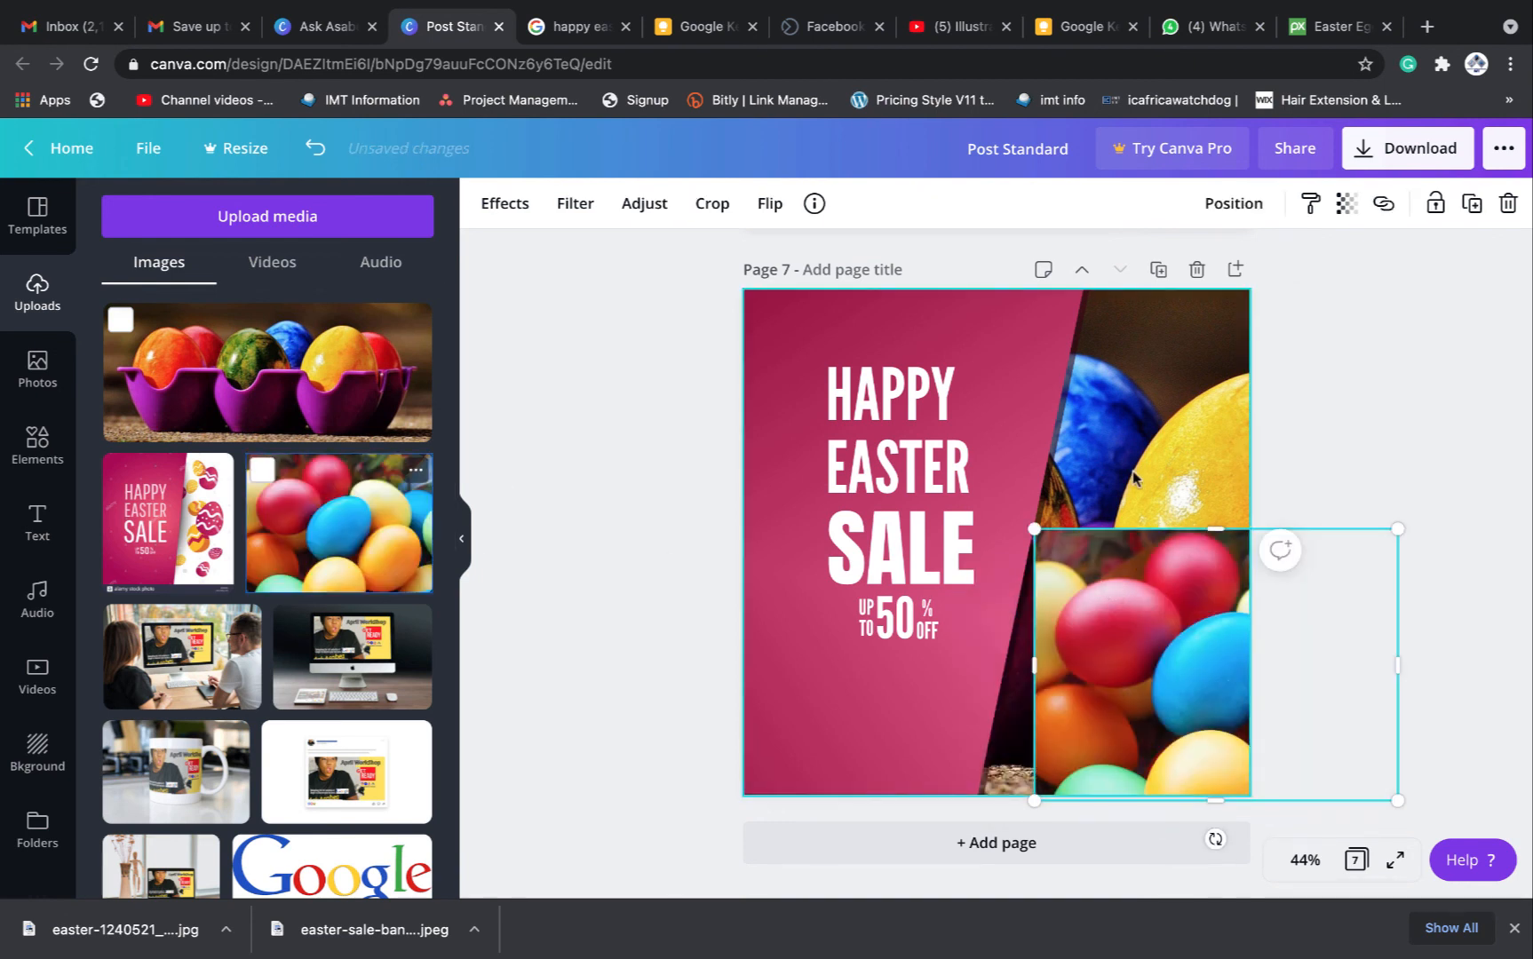
right_click(1126, 691)
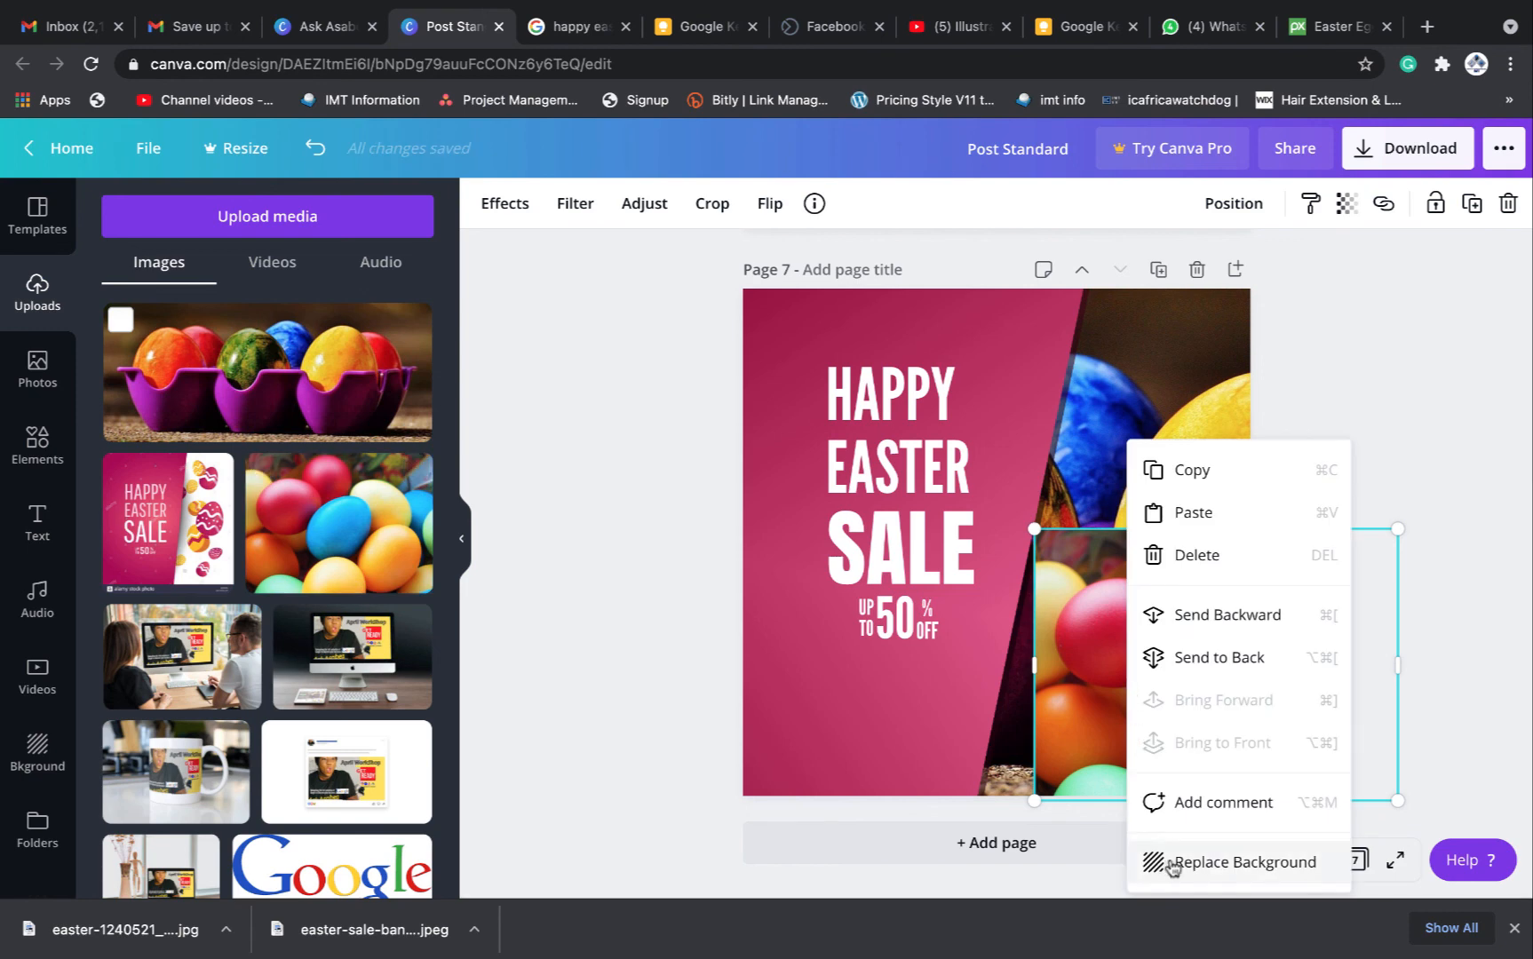
click(1169, 864)
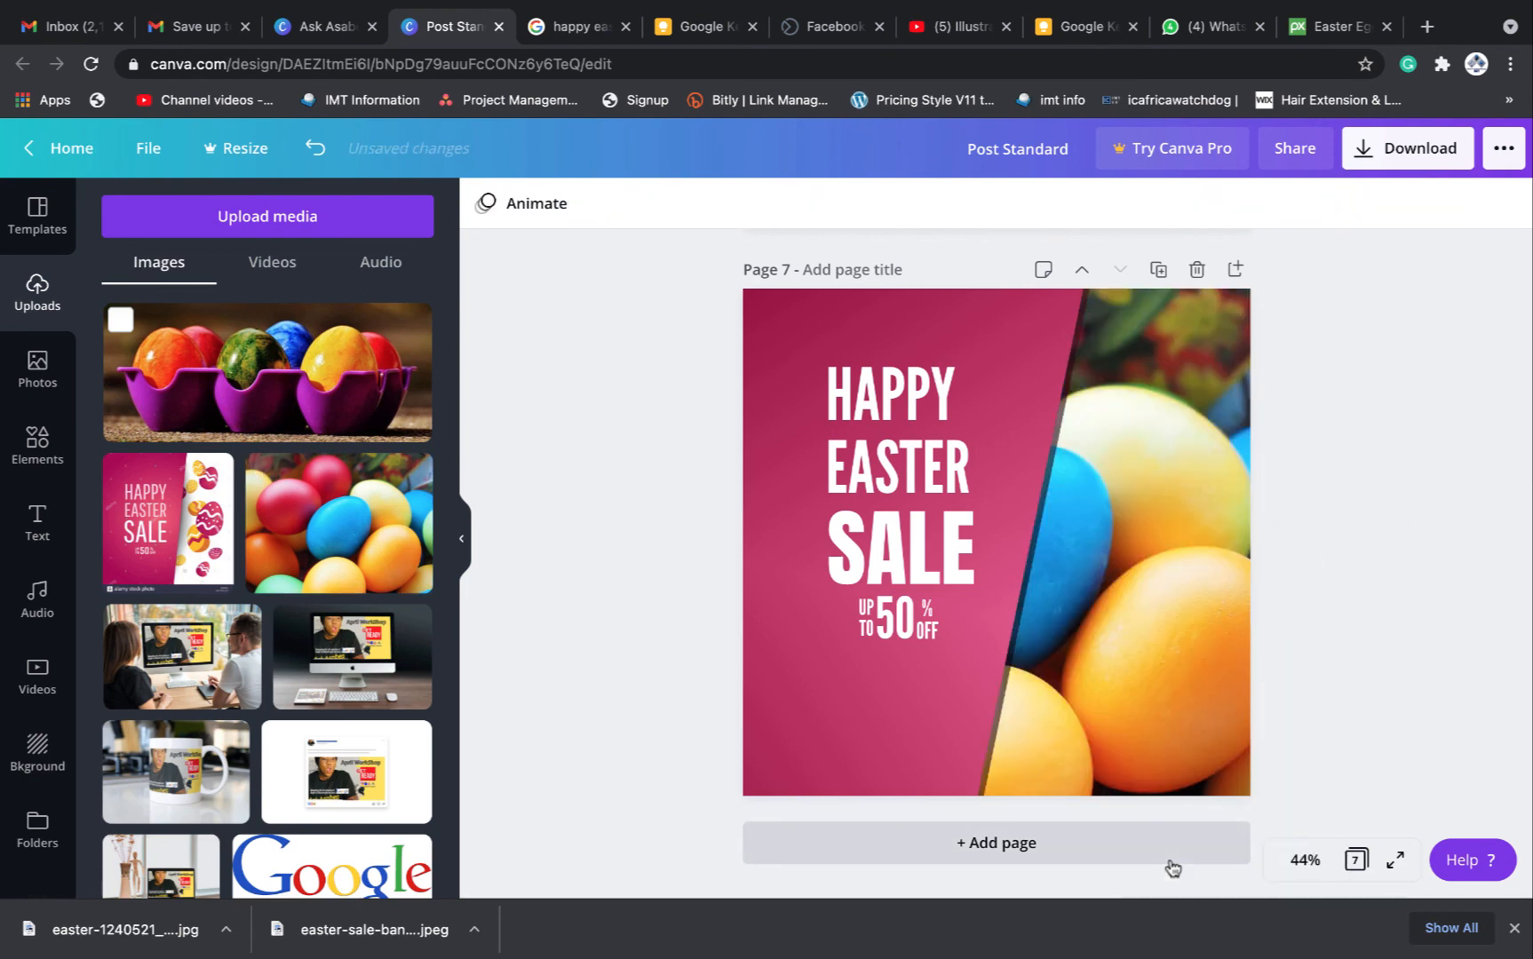
Shift the background photo's crop so more of the blue egg shows beside the slanted crimson panel
click(1133, 709)
double_click(1134, 675)
drag(1125, 630, 1205, 626)
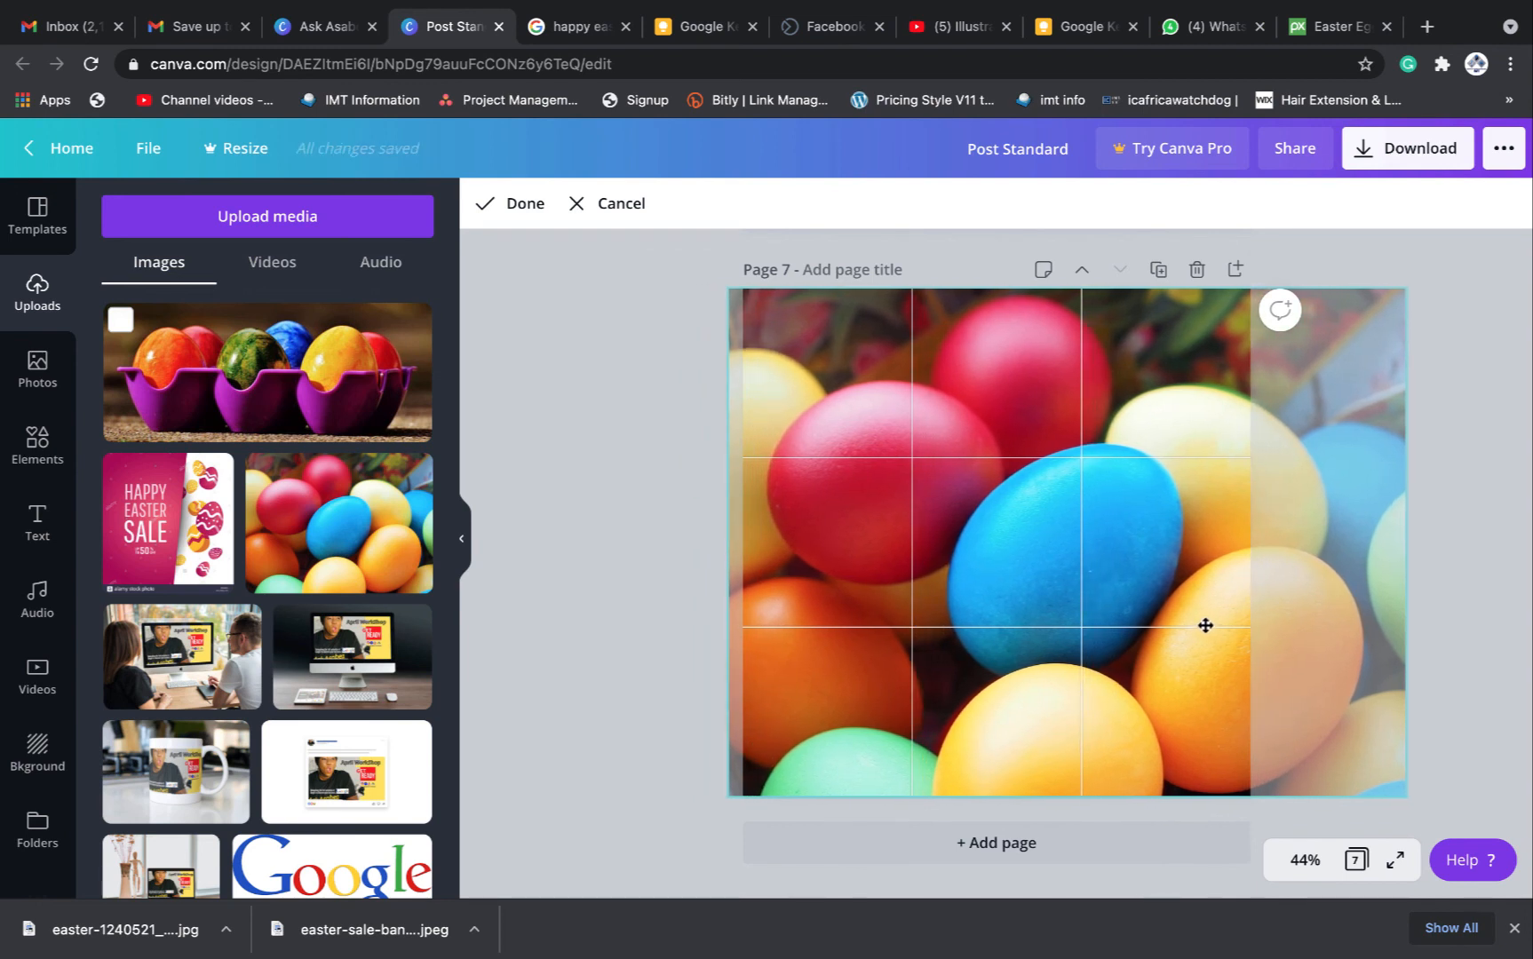
click(524, 204)
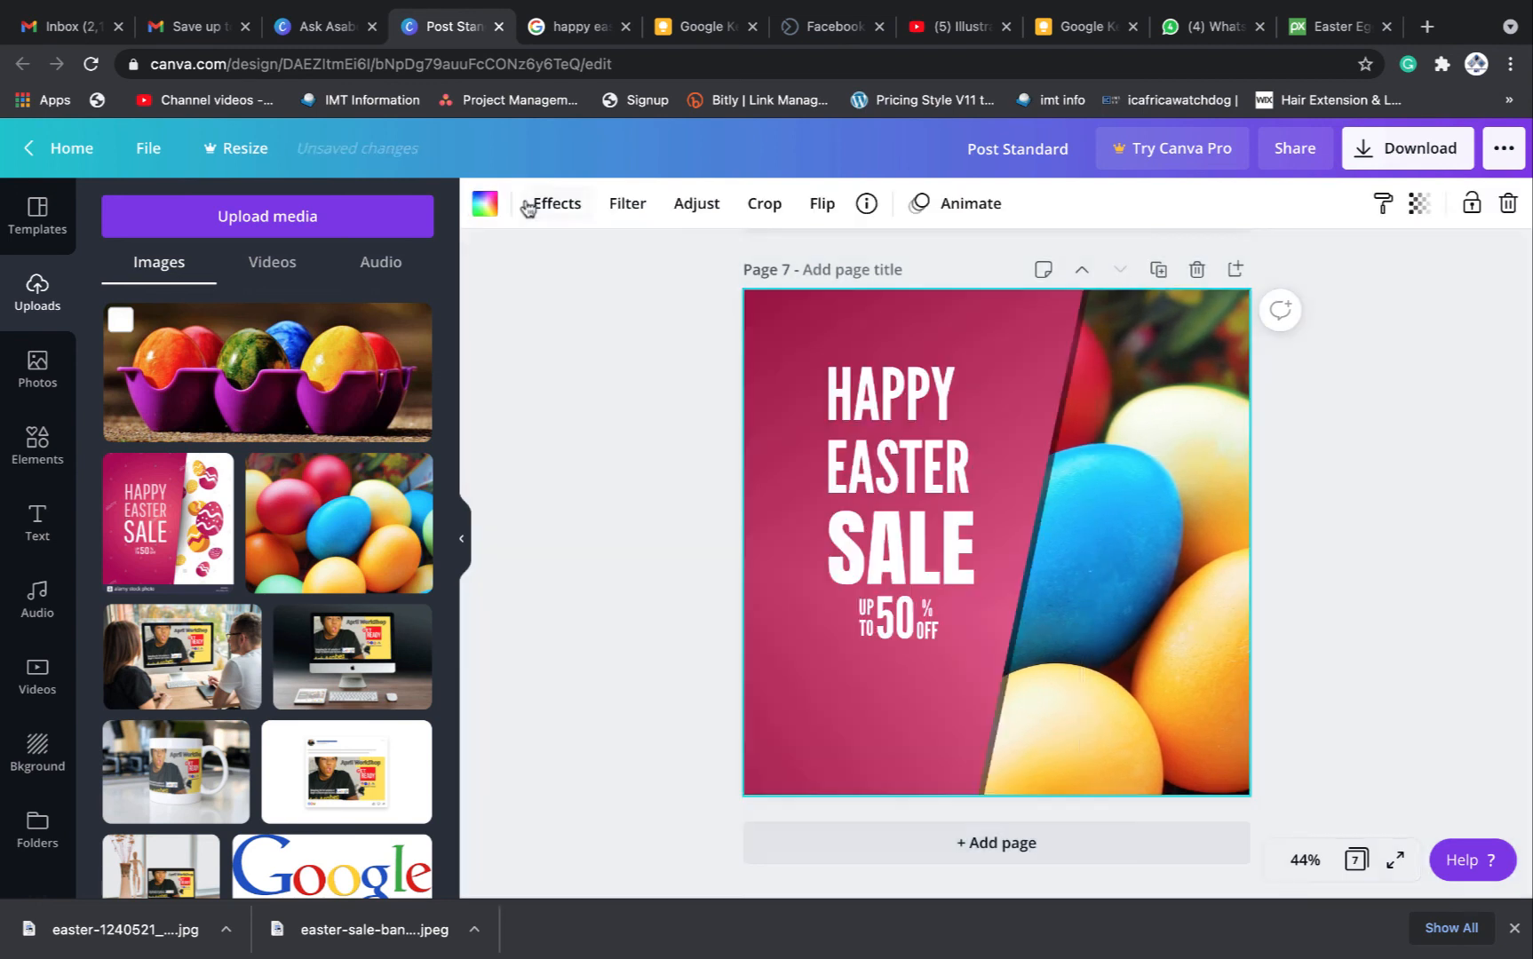
click(1389, 612)
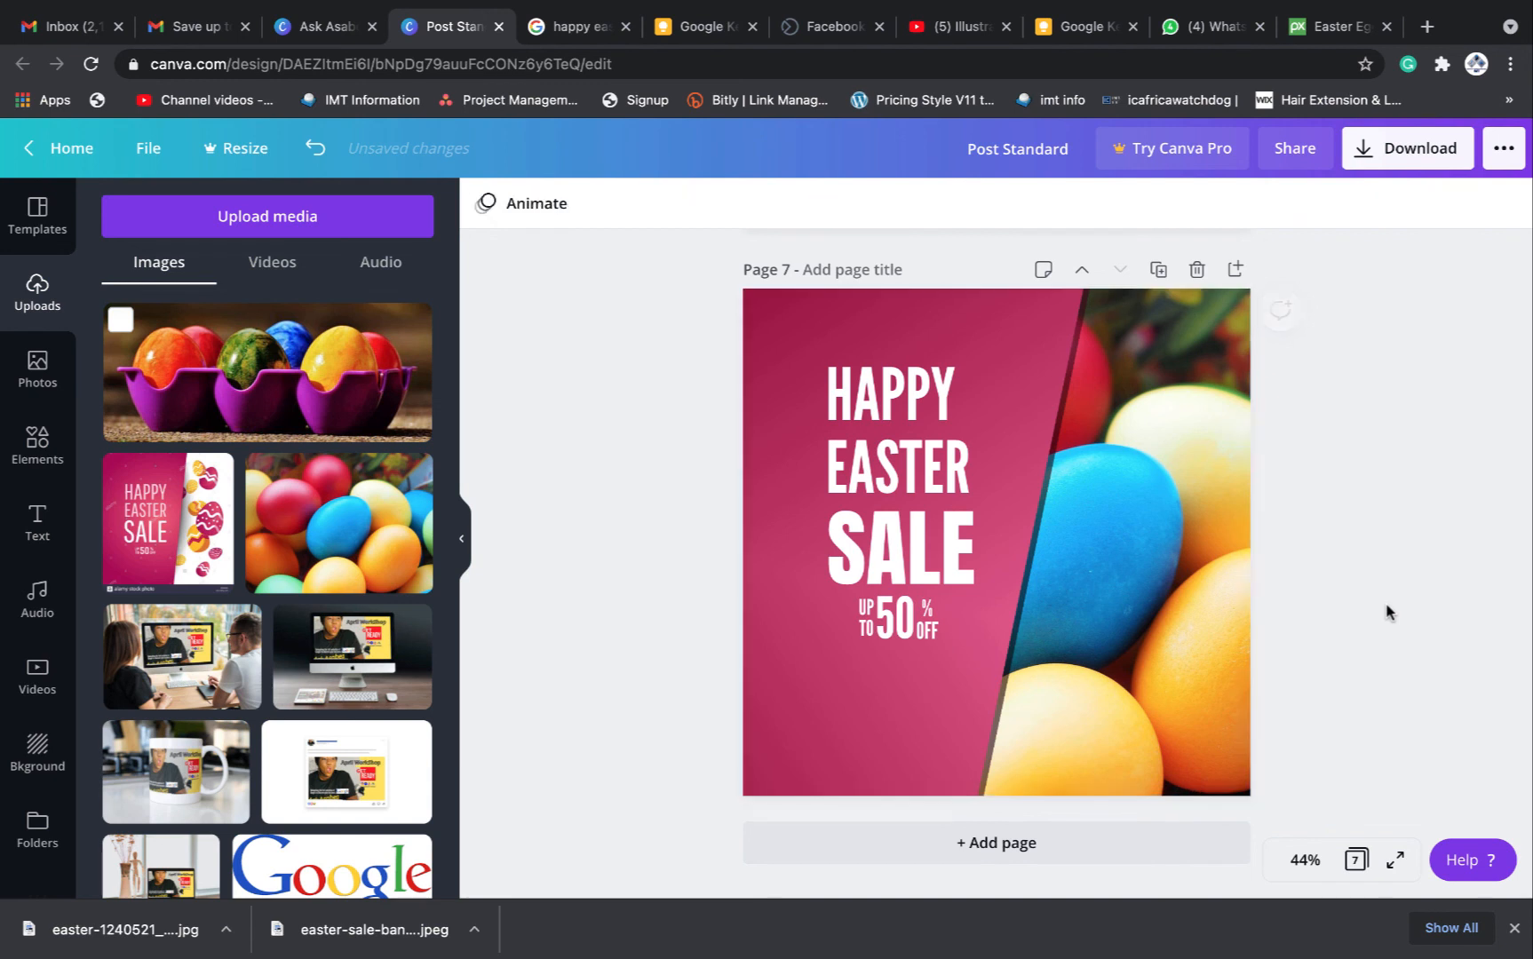
Copy the round yellow "aA" logo group from page 1 and paste it onto page 7
click(887, 705)
scroll(1308, 483, up, 20)
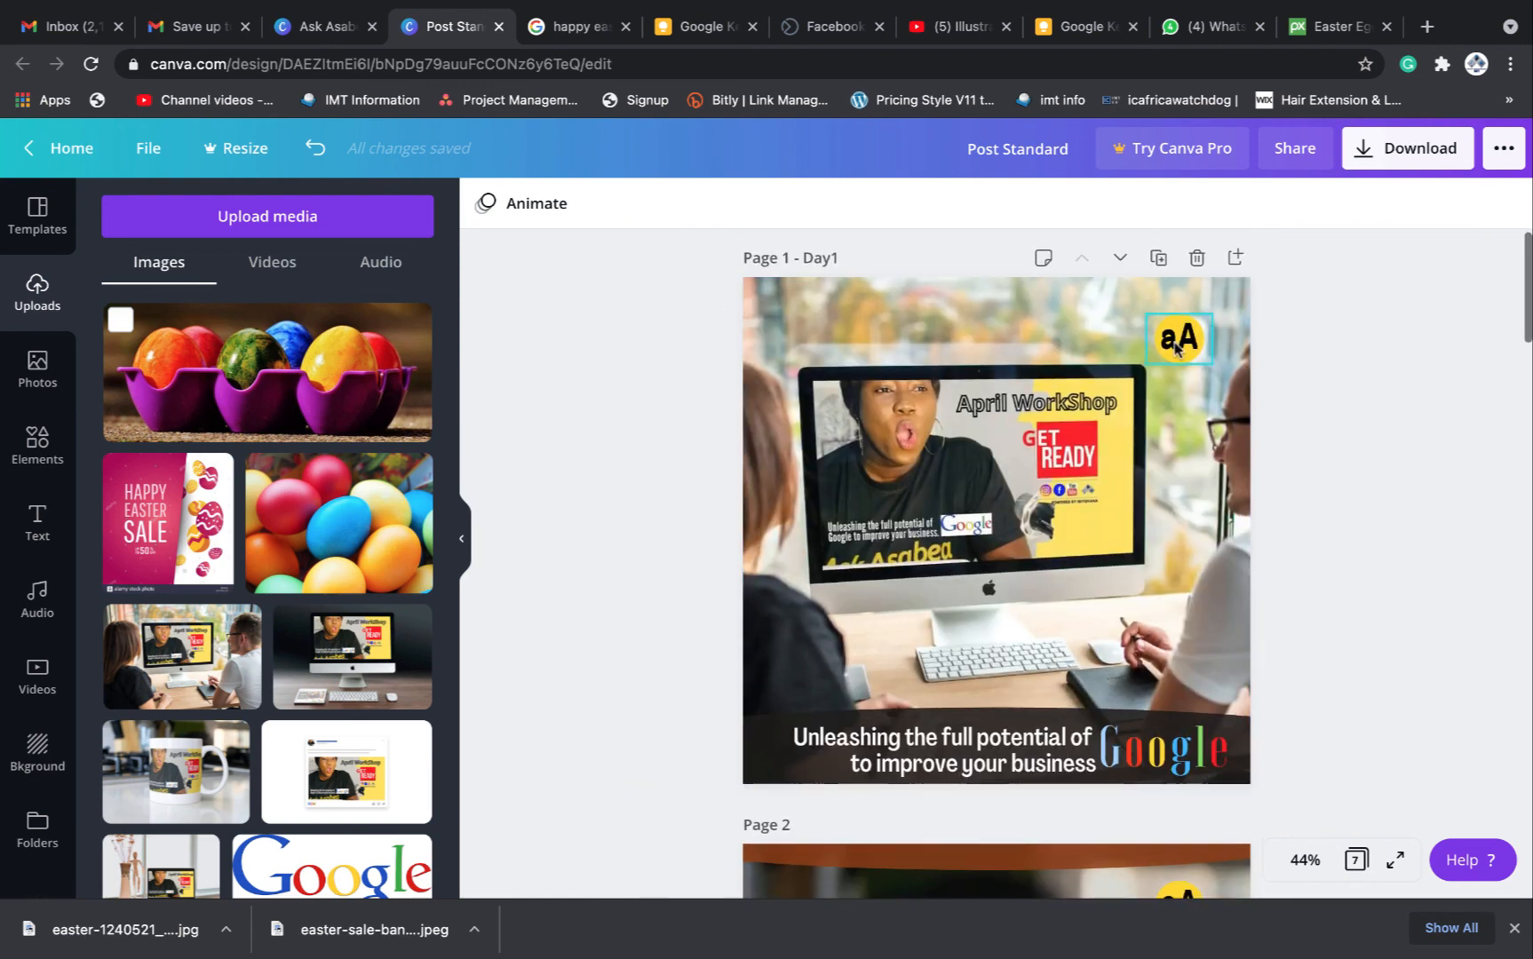
click(1175, 347)
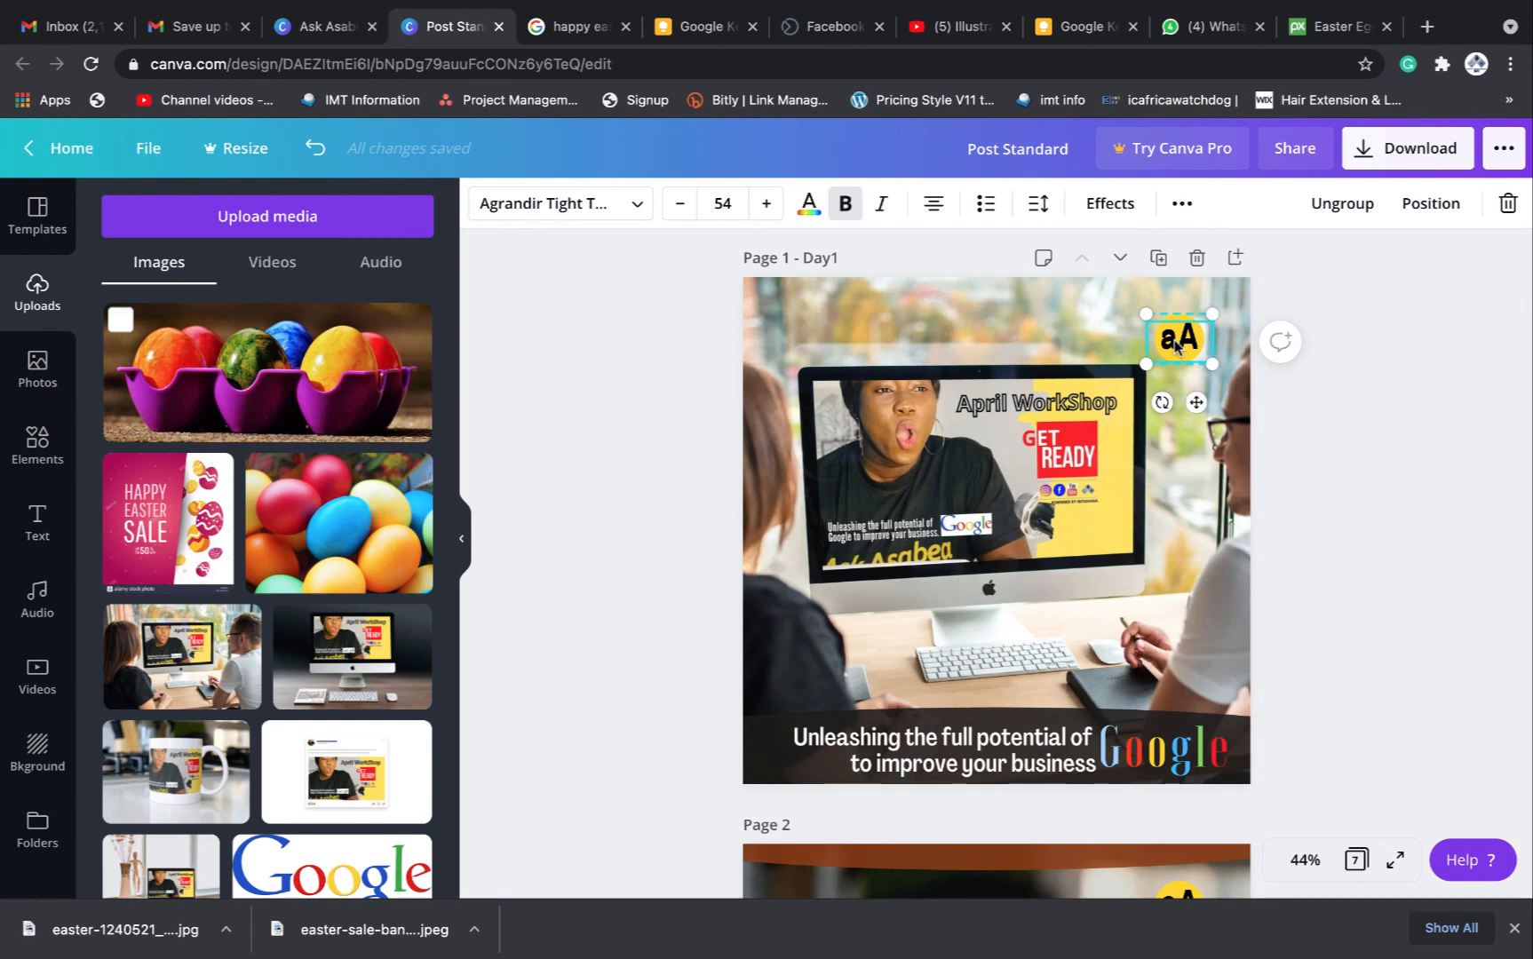
scroll(1176, 346, down, 20)
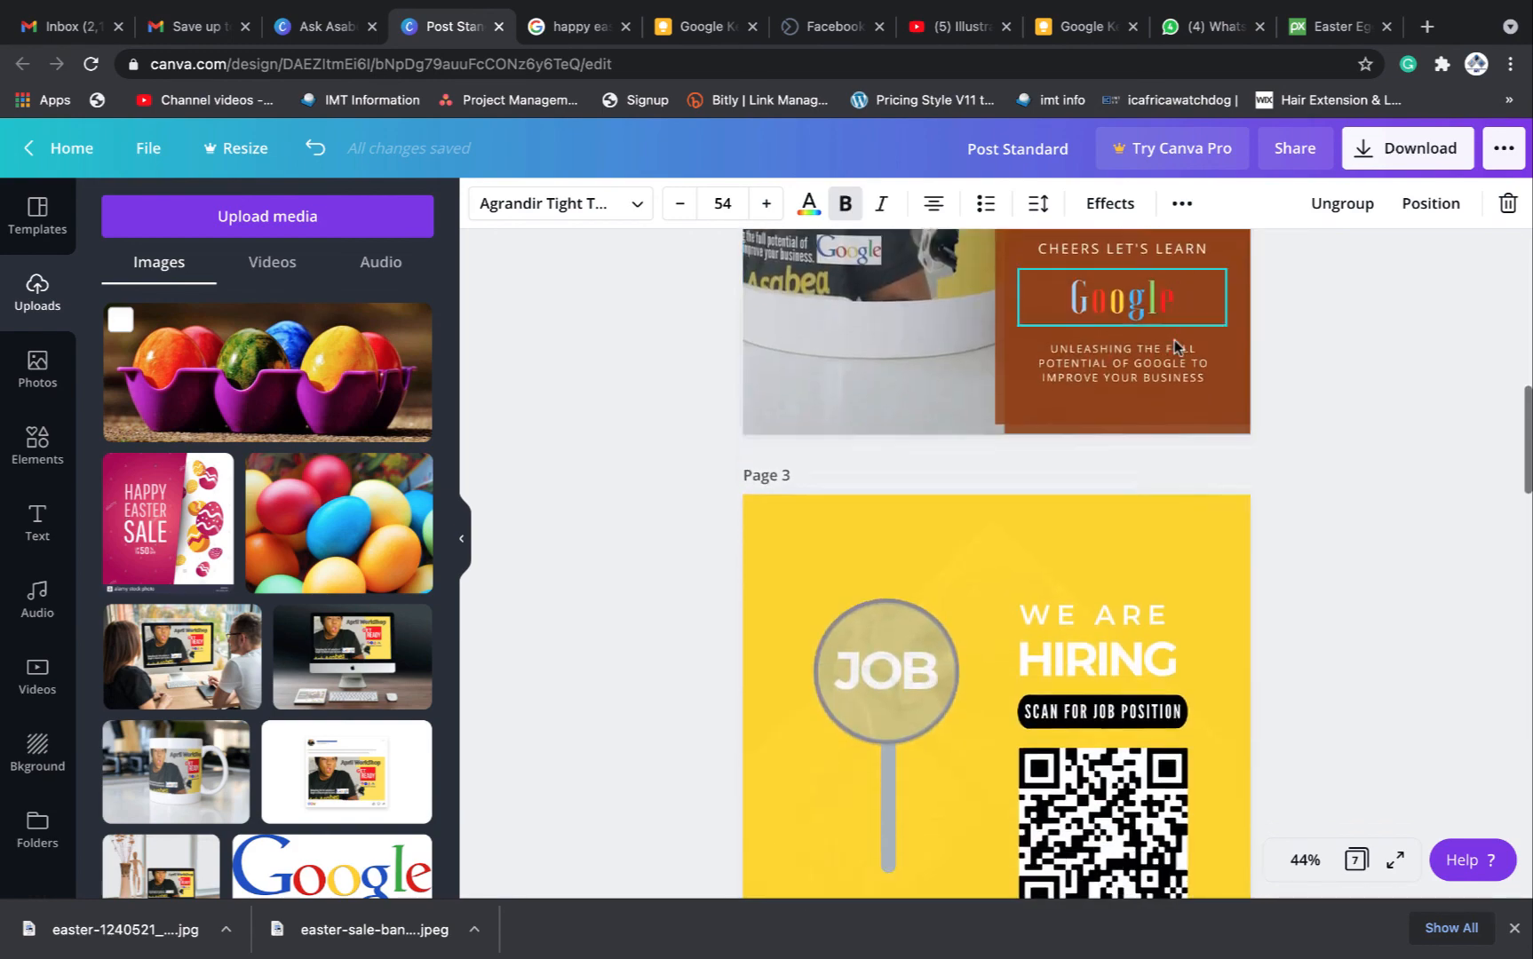
scroll(1173, 340, down, 5)
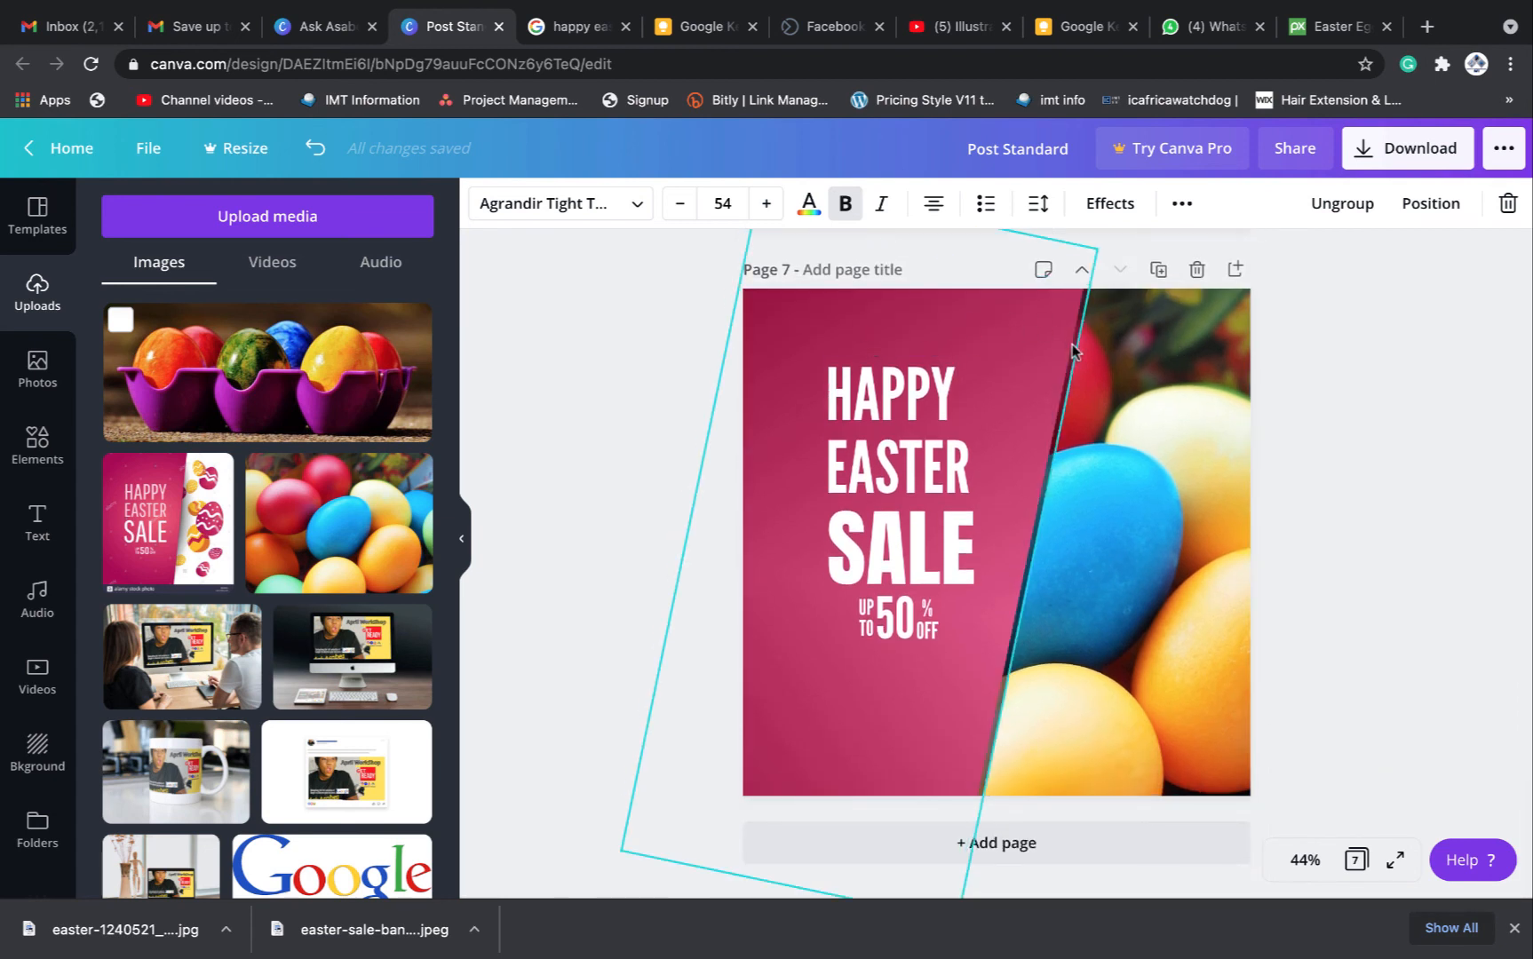
key(ctrl+v)
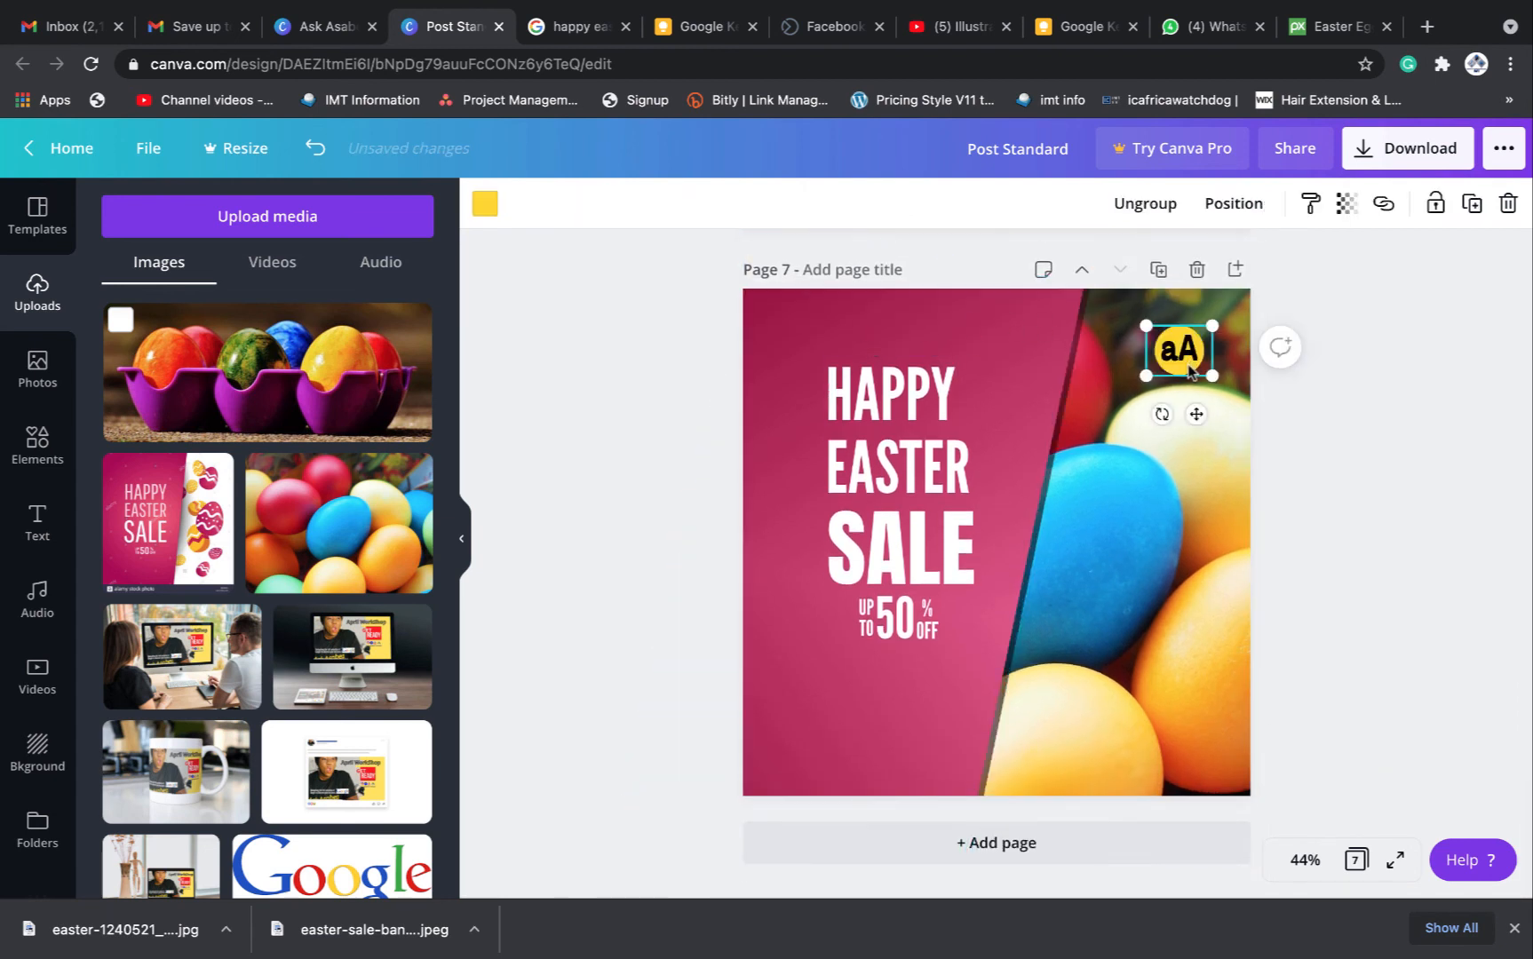
Try the "aA" logo beside "HAPPY" and above the headline on the crimson panel
drag(1197, 419, 1036, 466)
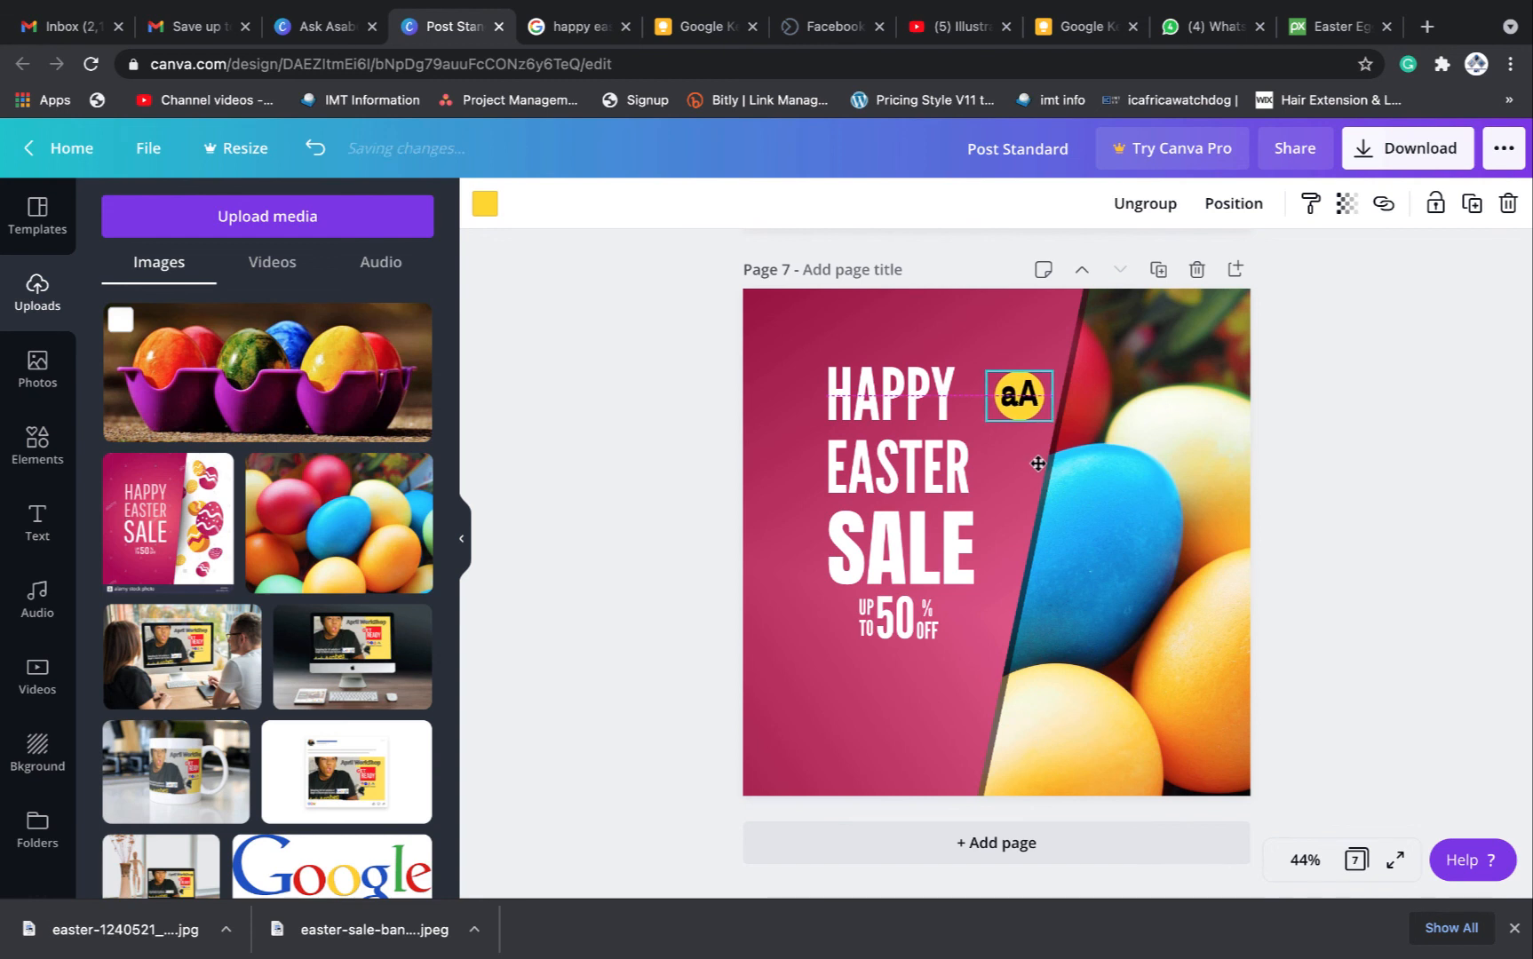
drag(1038, 463, 1038, 465)
drag(1038, 461, 1038, 463)
drag(1038, 463, 876, 396)
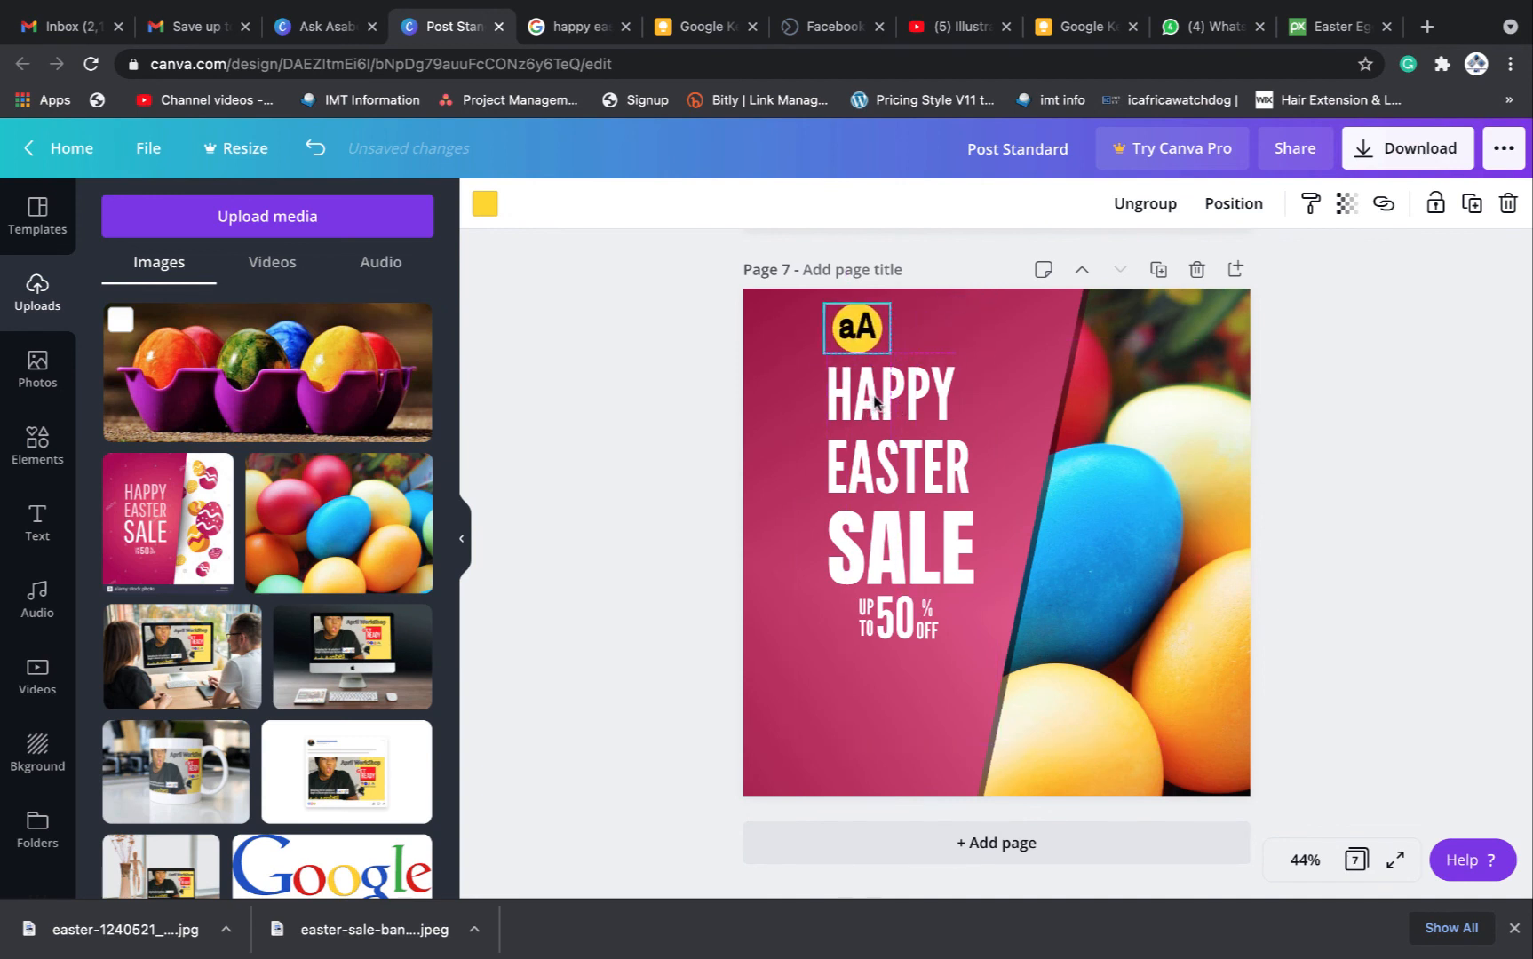
click(1321, 404)
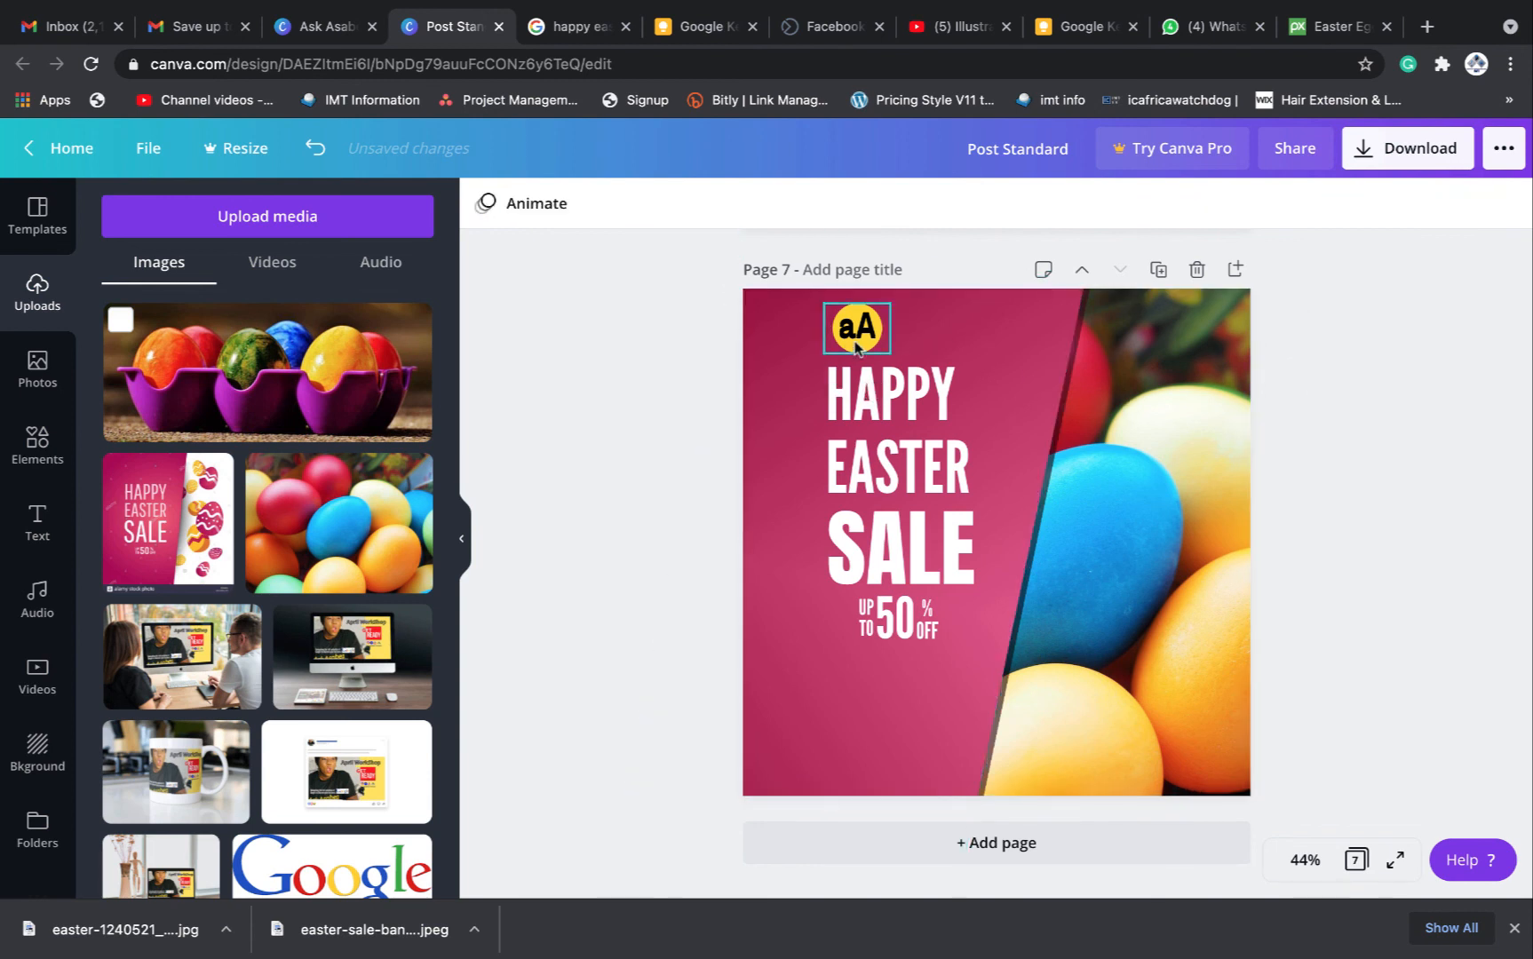
Move the "aA" logo beneath the "UP TO 50% OFF" line, centered under "SALE", and deselect it
drag(856, 331, 1001, 411)
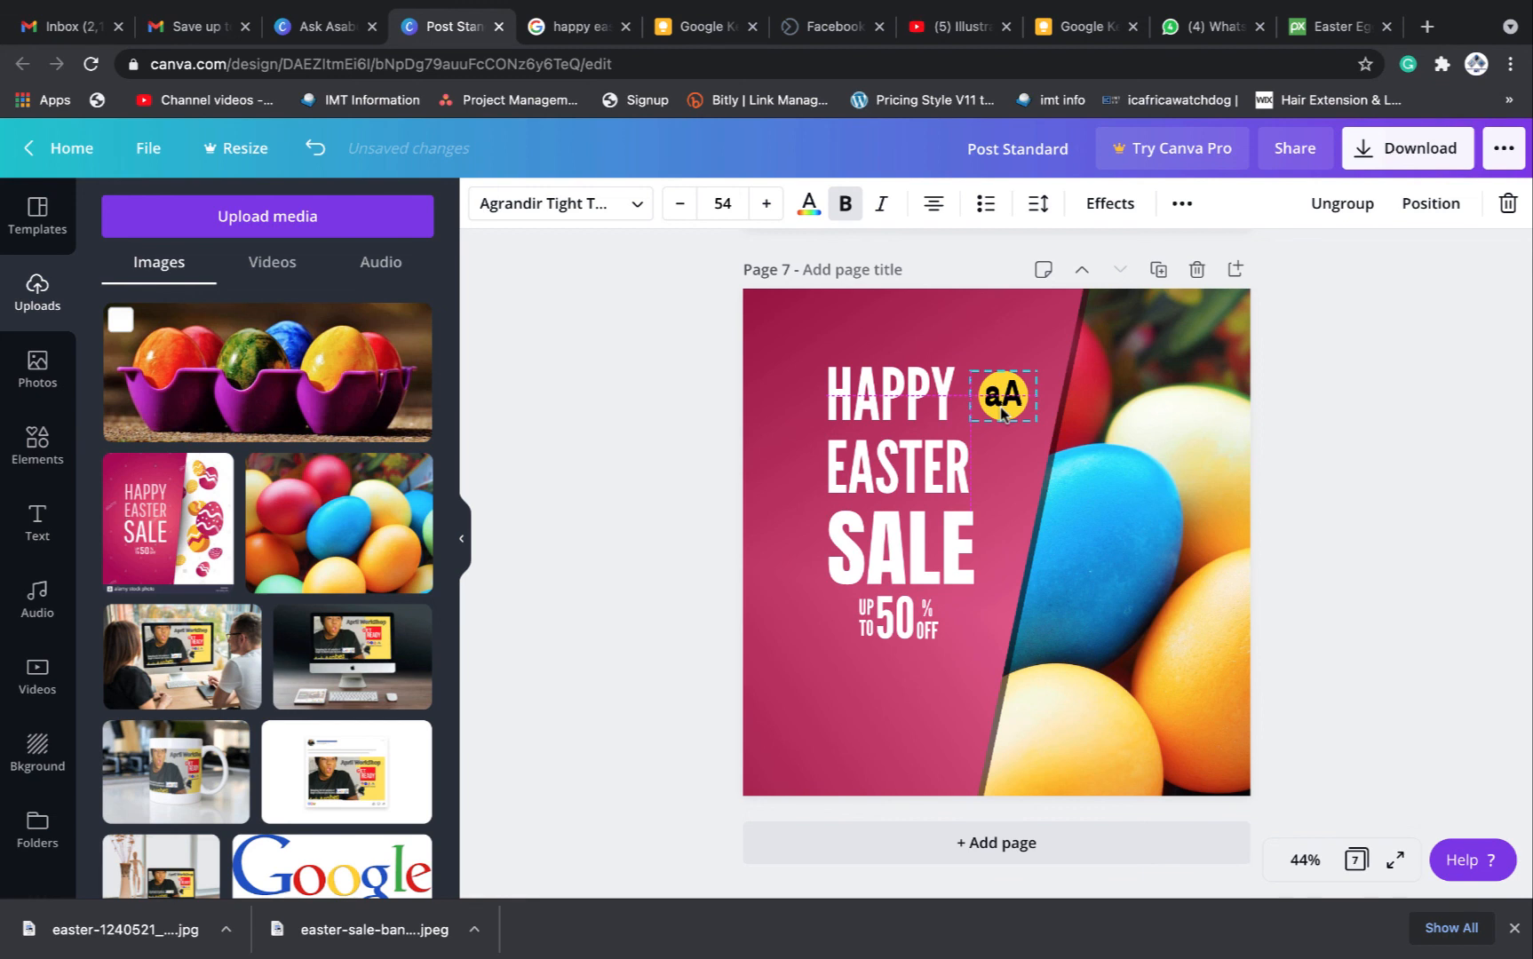
drag(1001, 411, 900, 711)
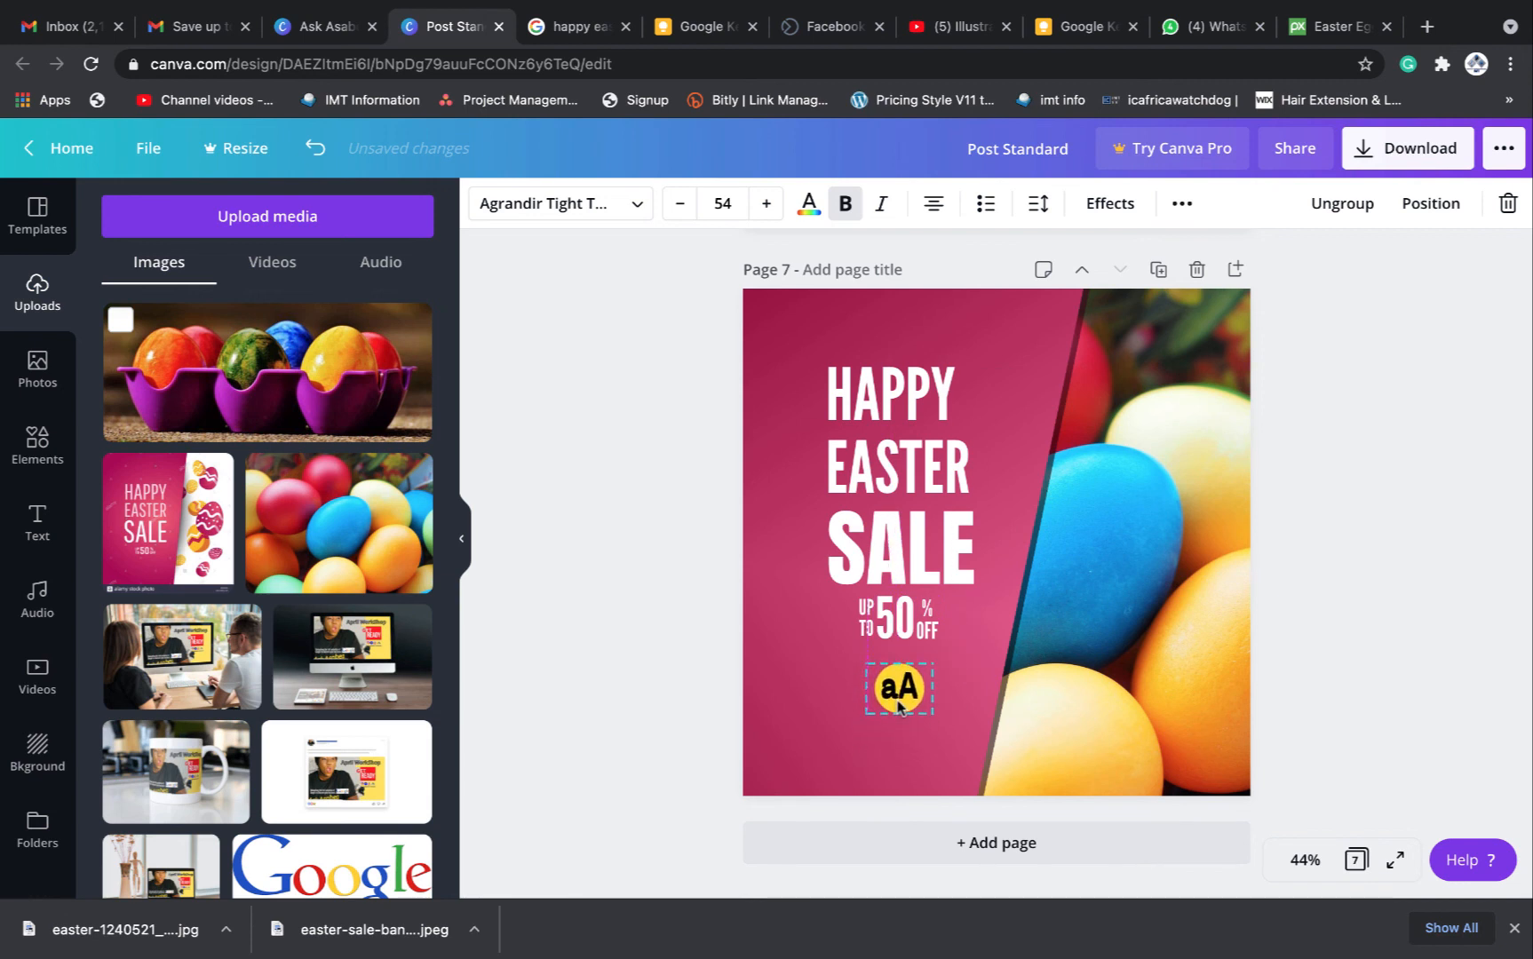
drag(899, 706, 896, 707)
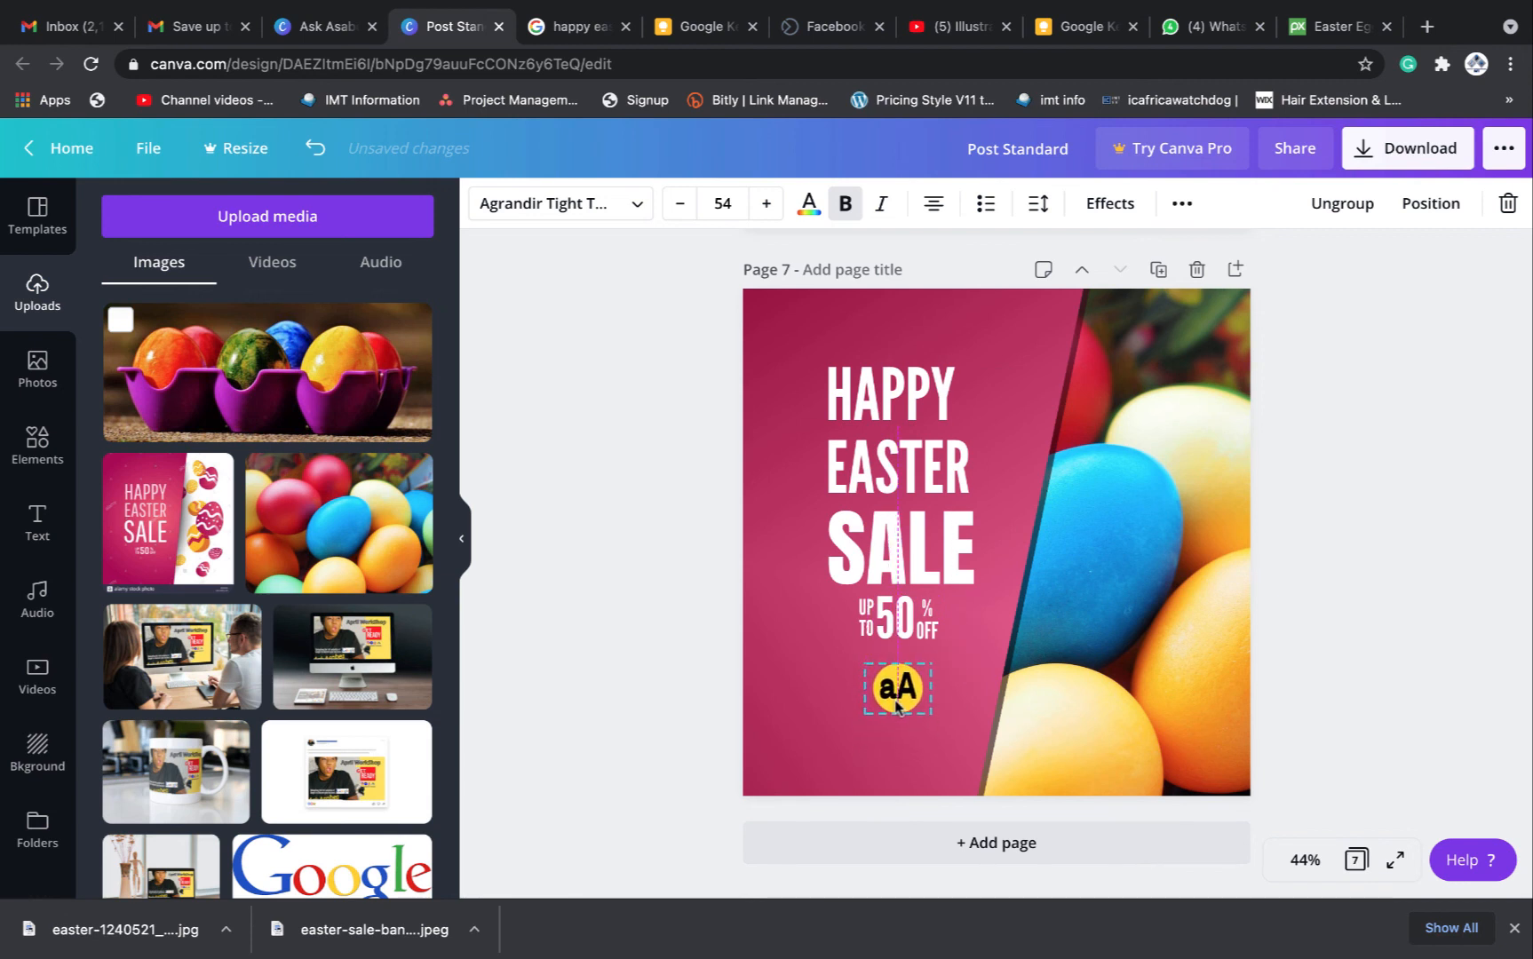
click(1358, 588)
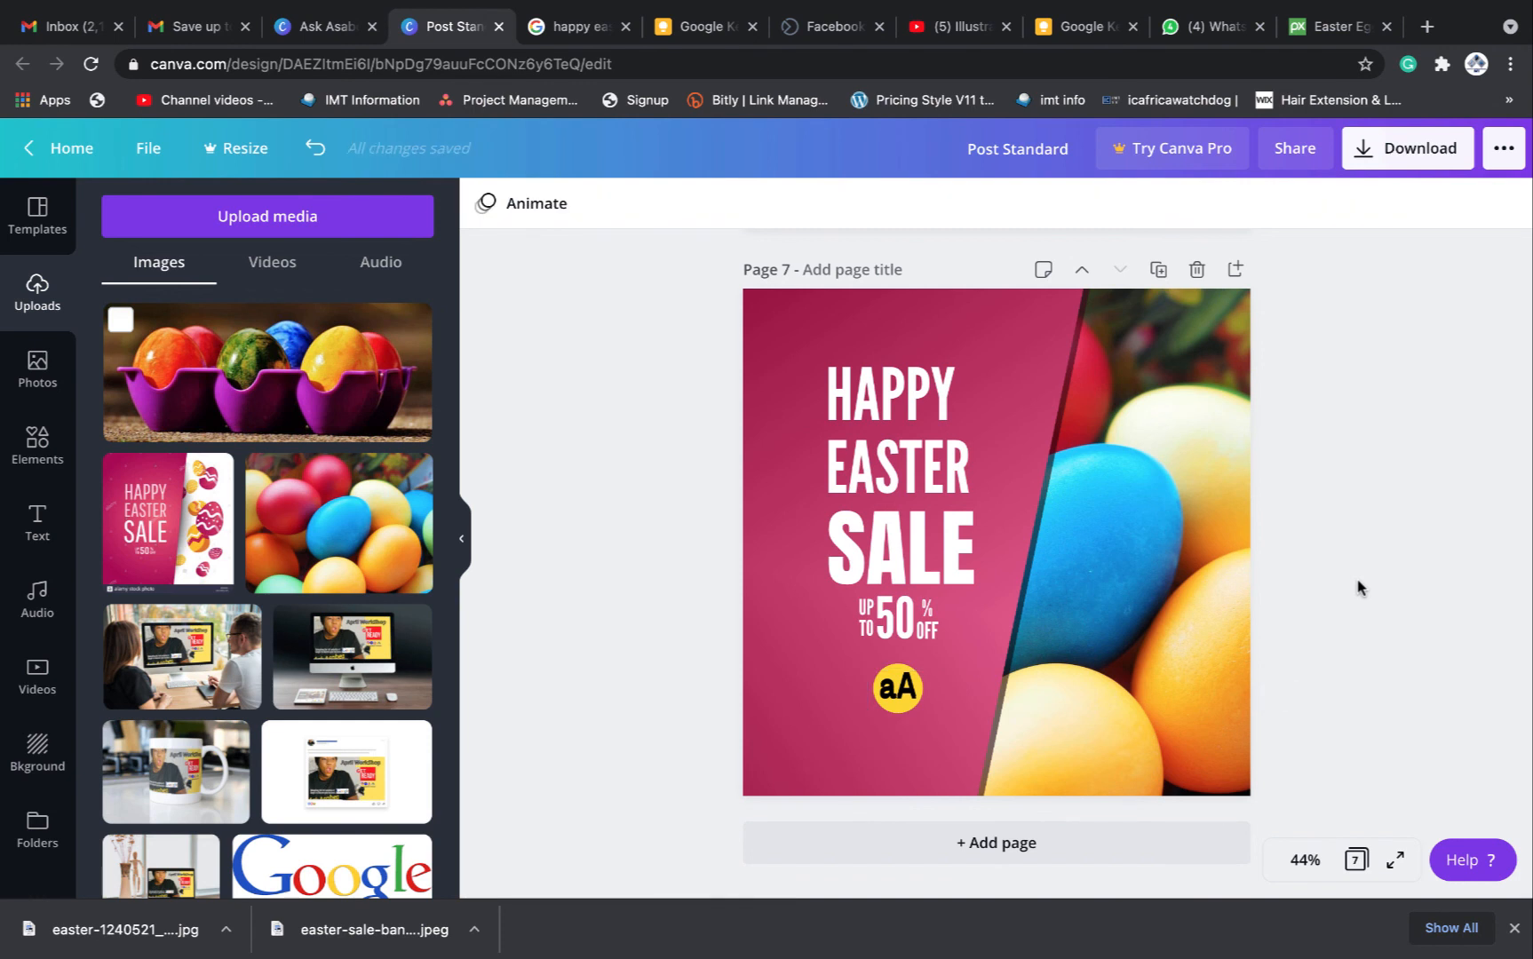